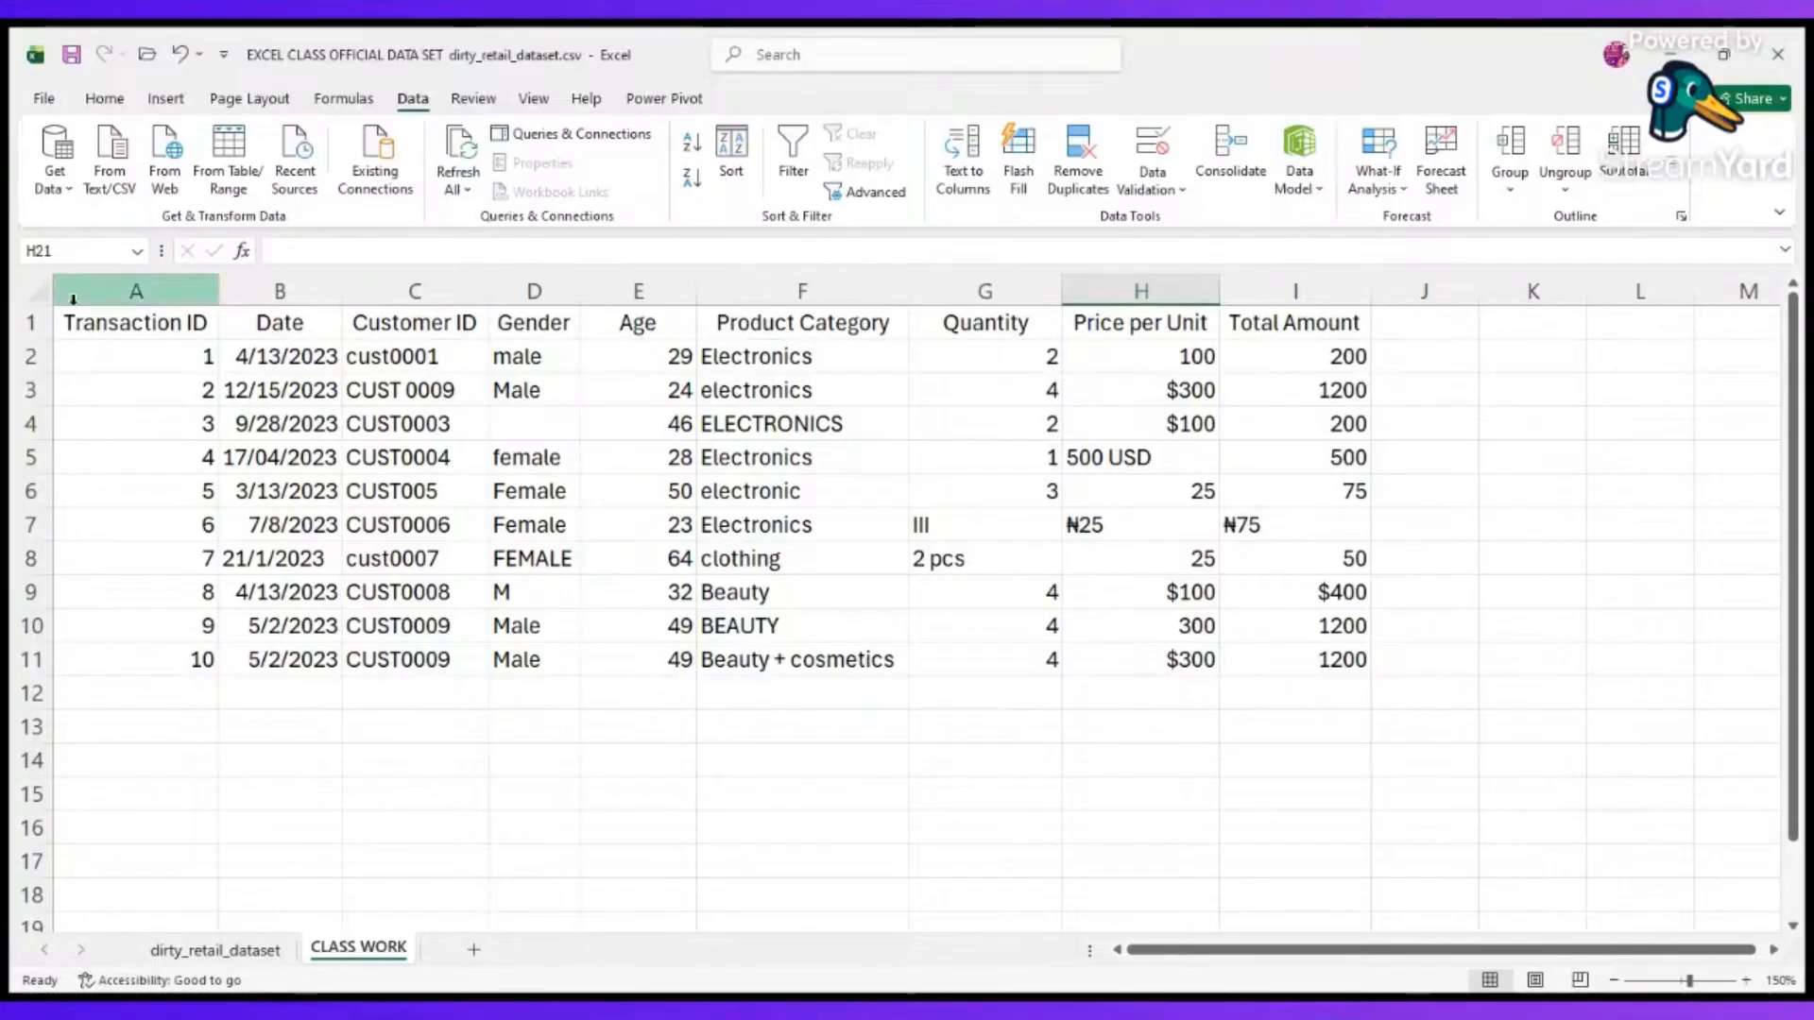
# Make the header row of the CLASS WORK sheet bold.
pyautogui.click(31, 321)
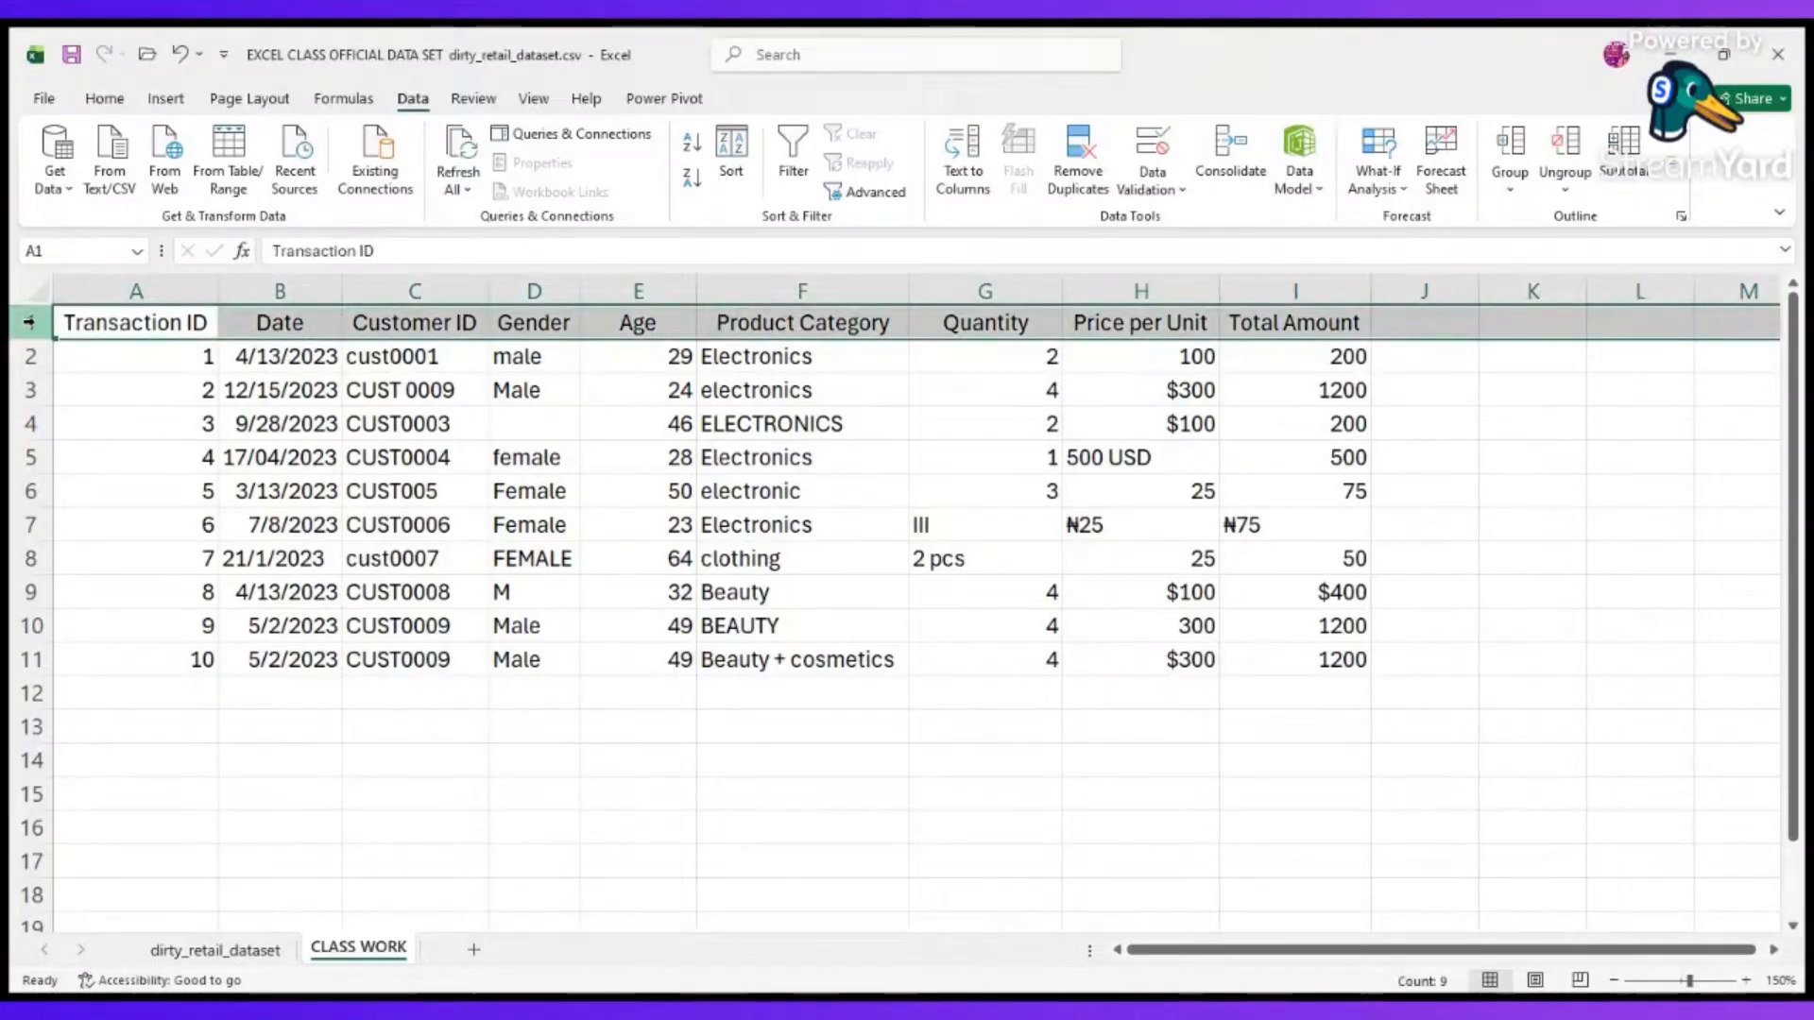
pyautogui.click(149, 421)
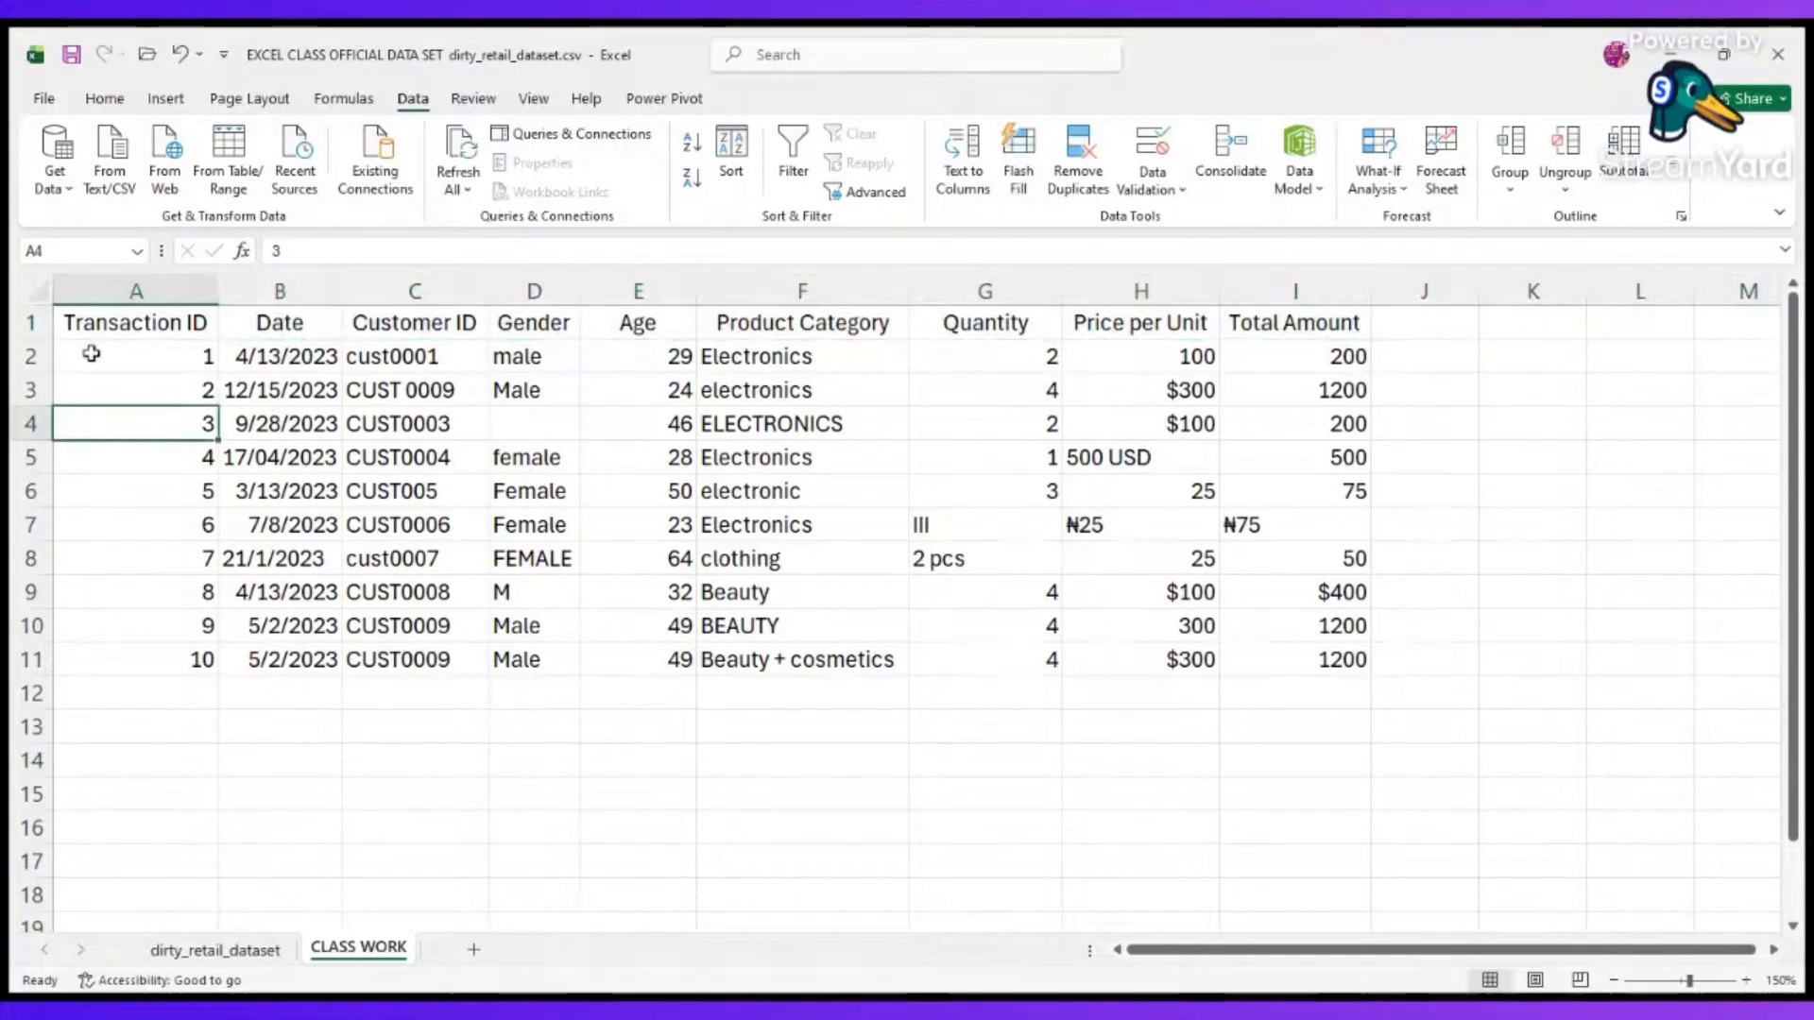
pyautogui.click(20, 321)
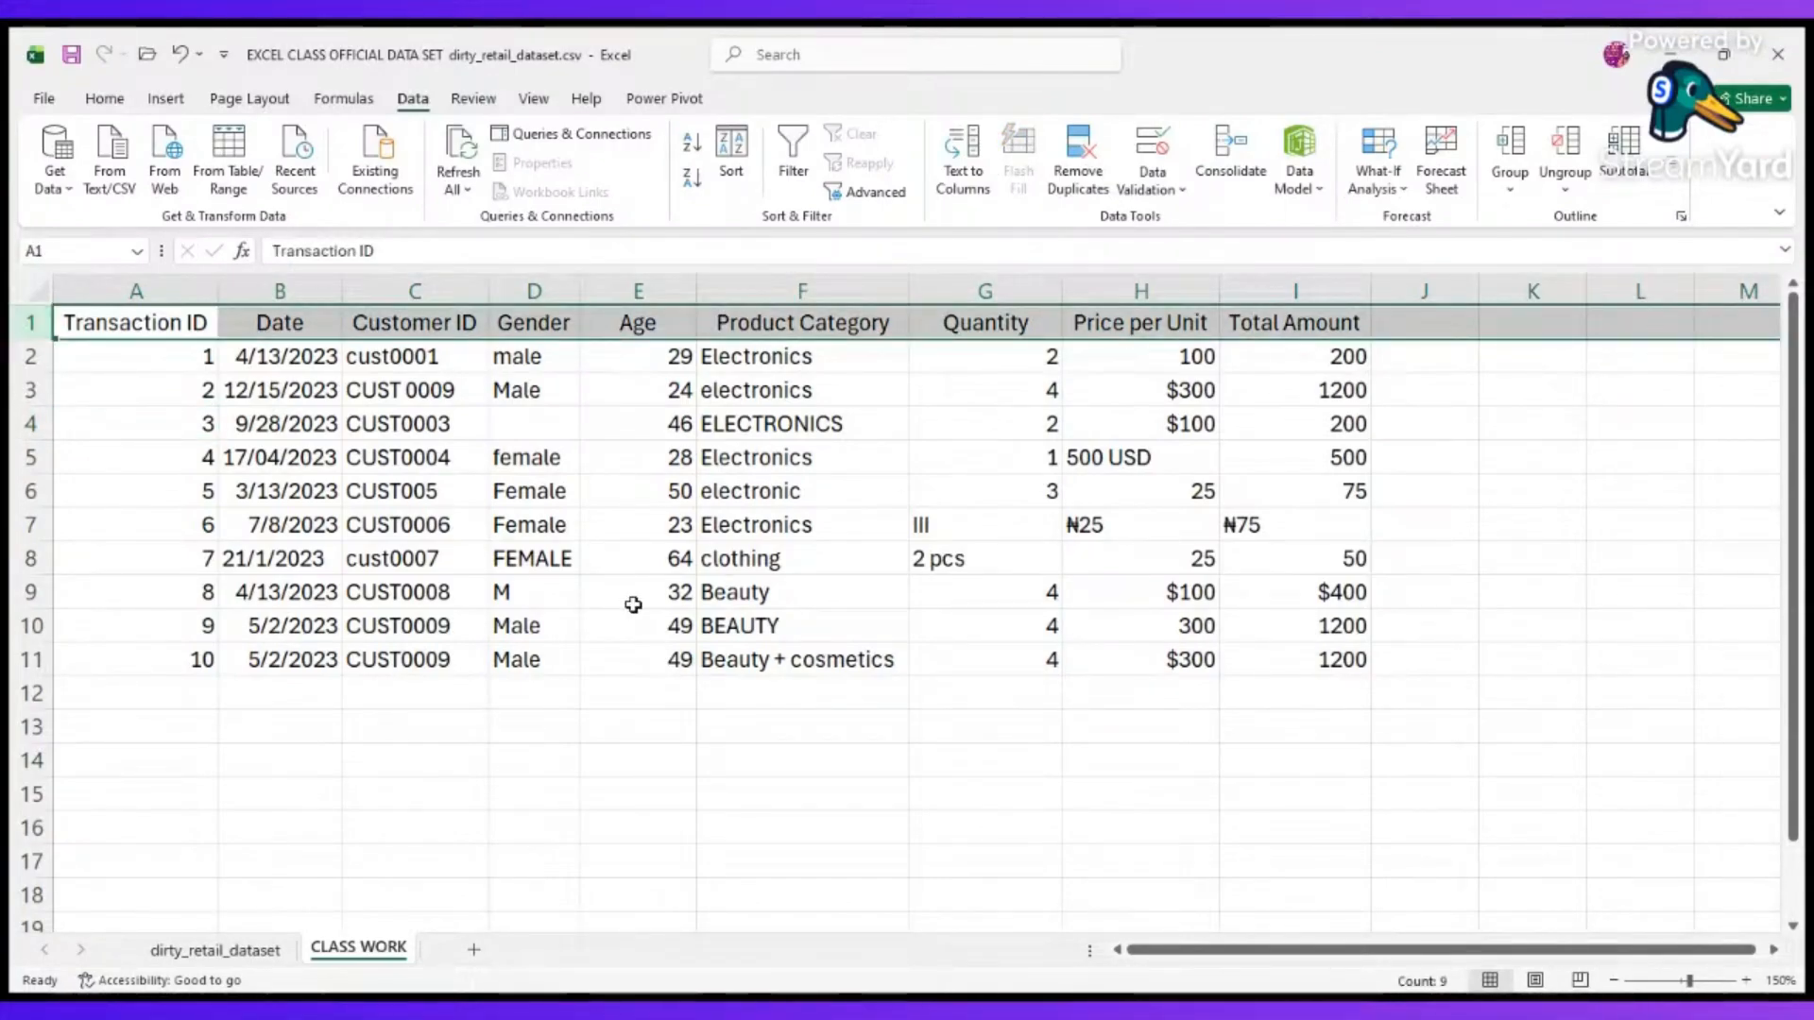
pyautogui.scroll(5, 633, 605)
pyautogui.scroll(-1, 633, 605)
pyautogui.scroll(1, 633, 604)
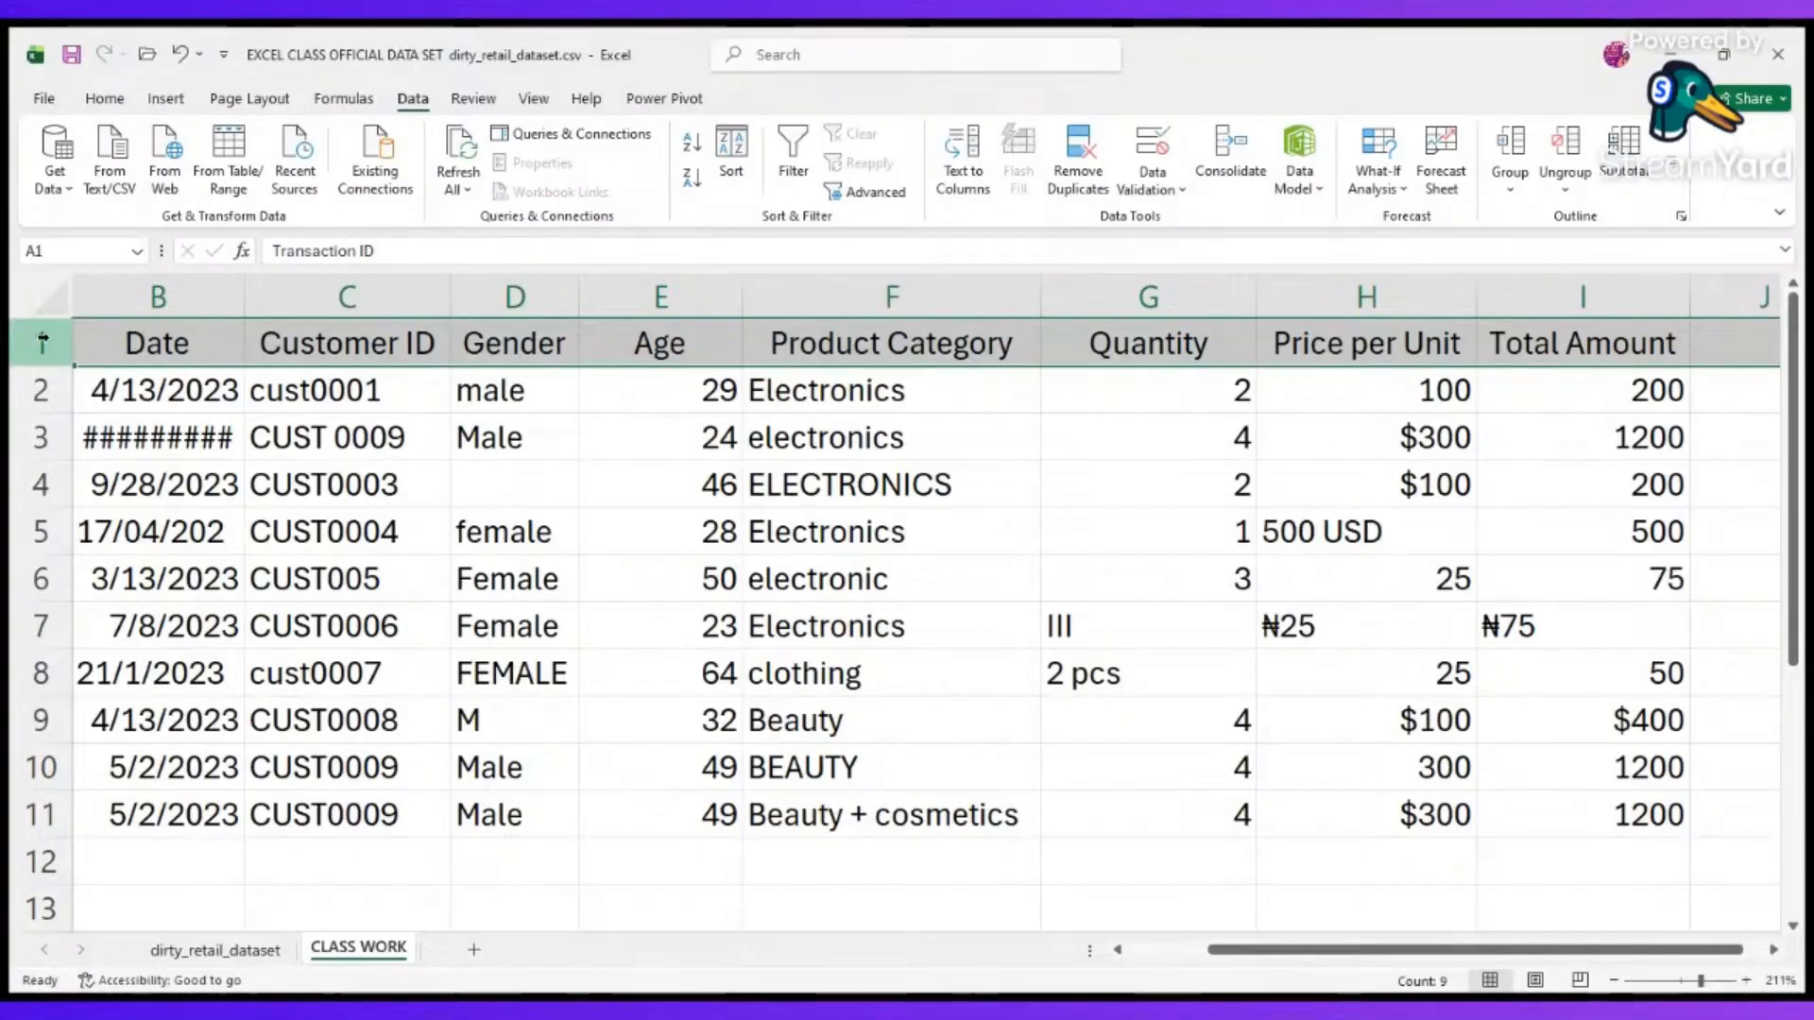
pyautogui.click(104, 98)
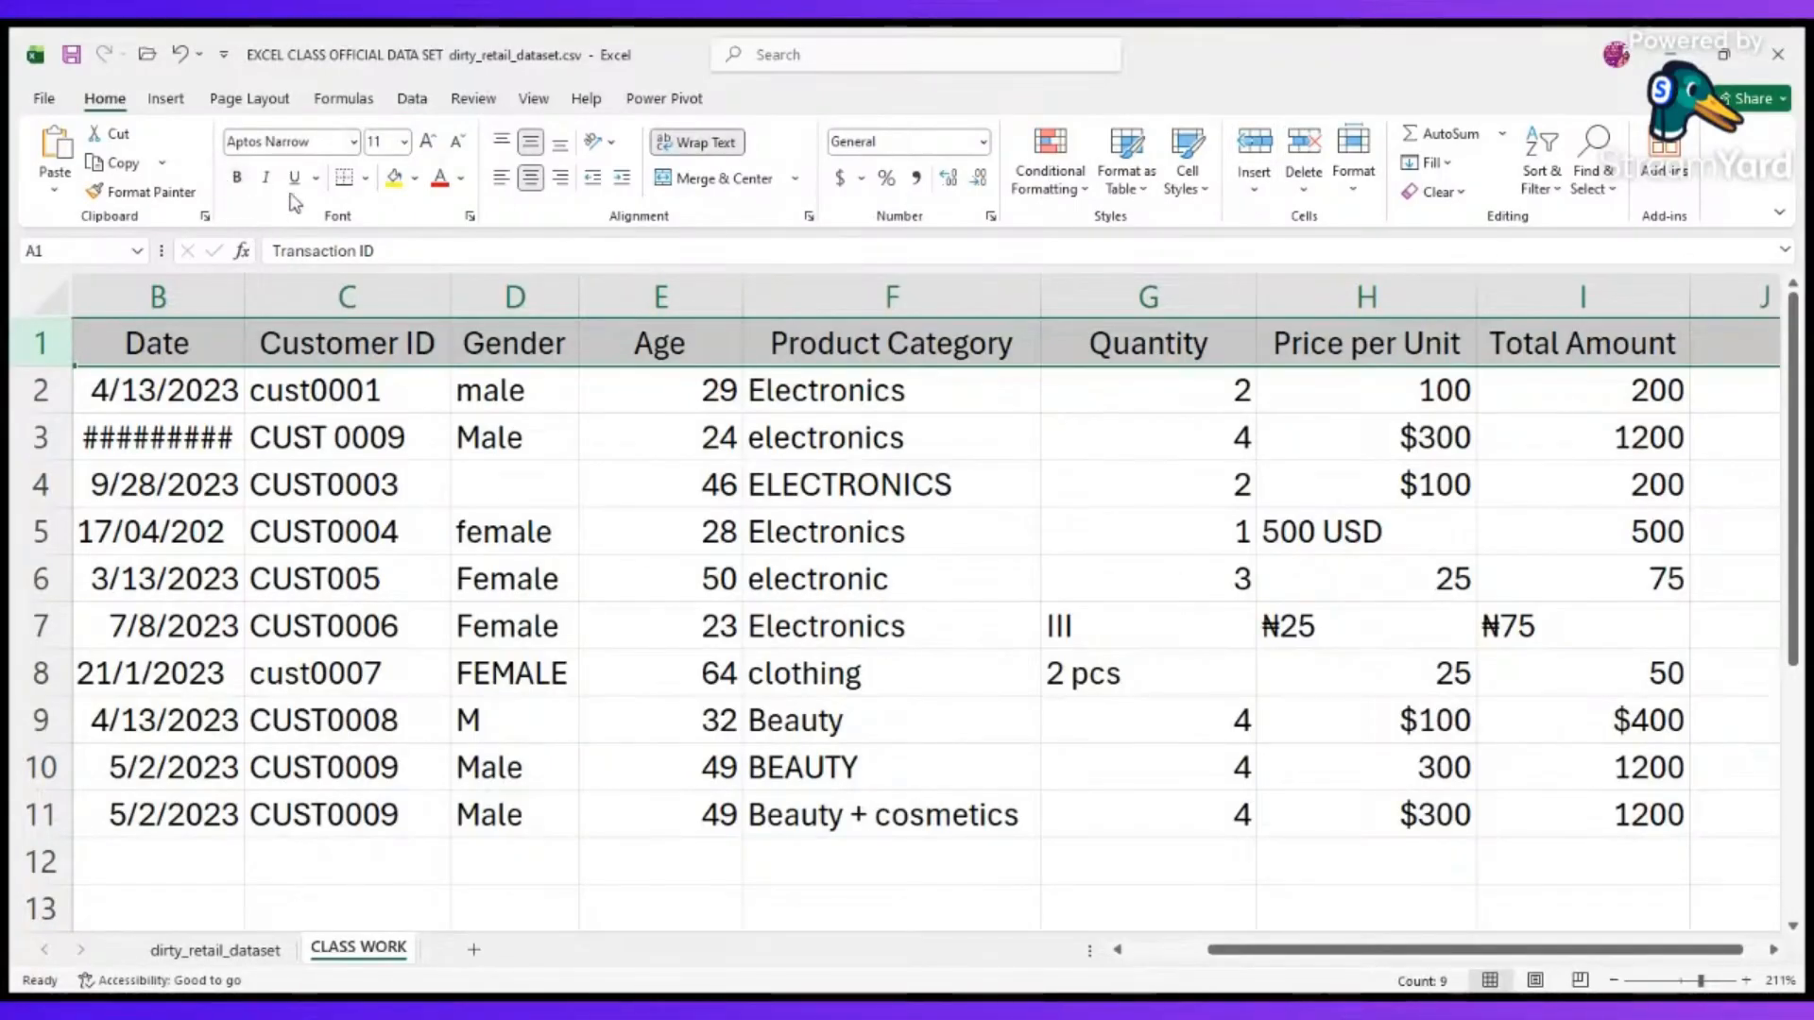
pyautogui.click(238, 182)
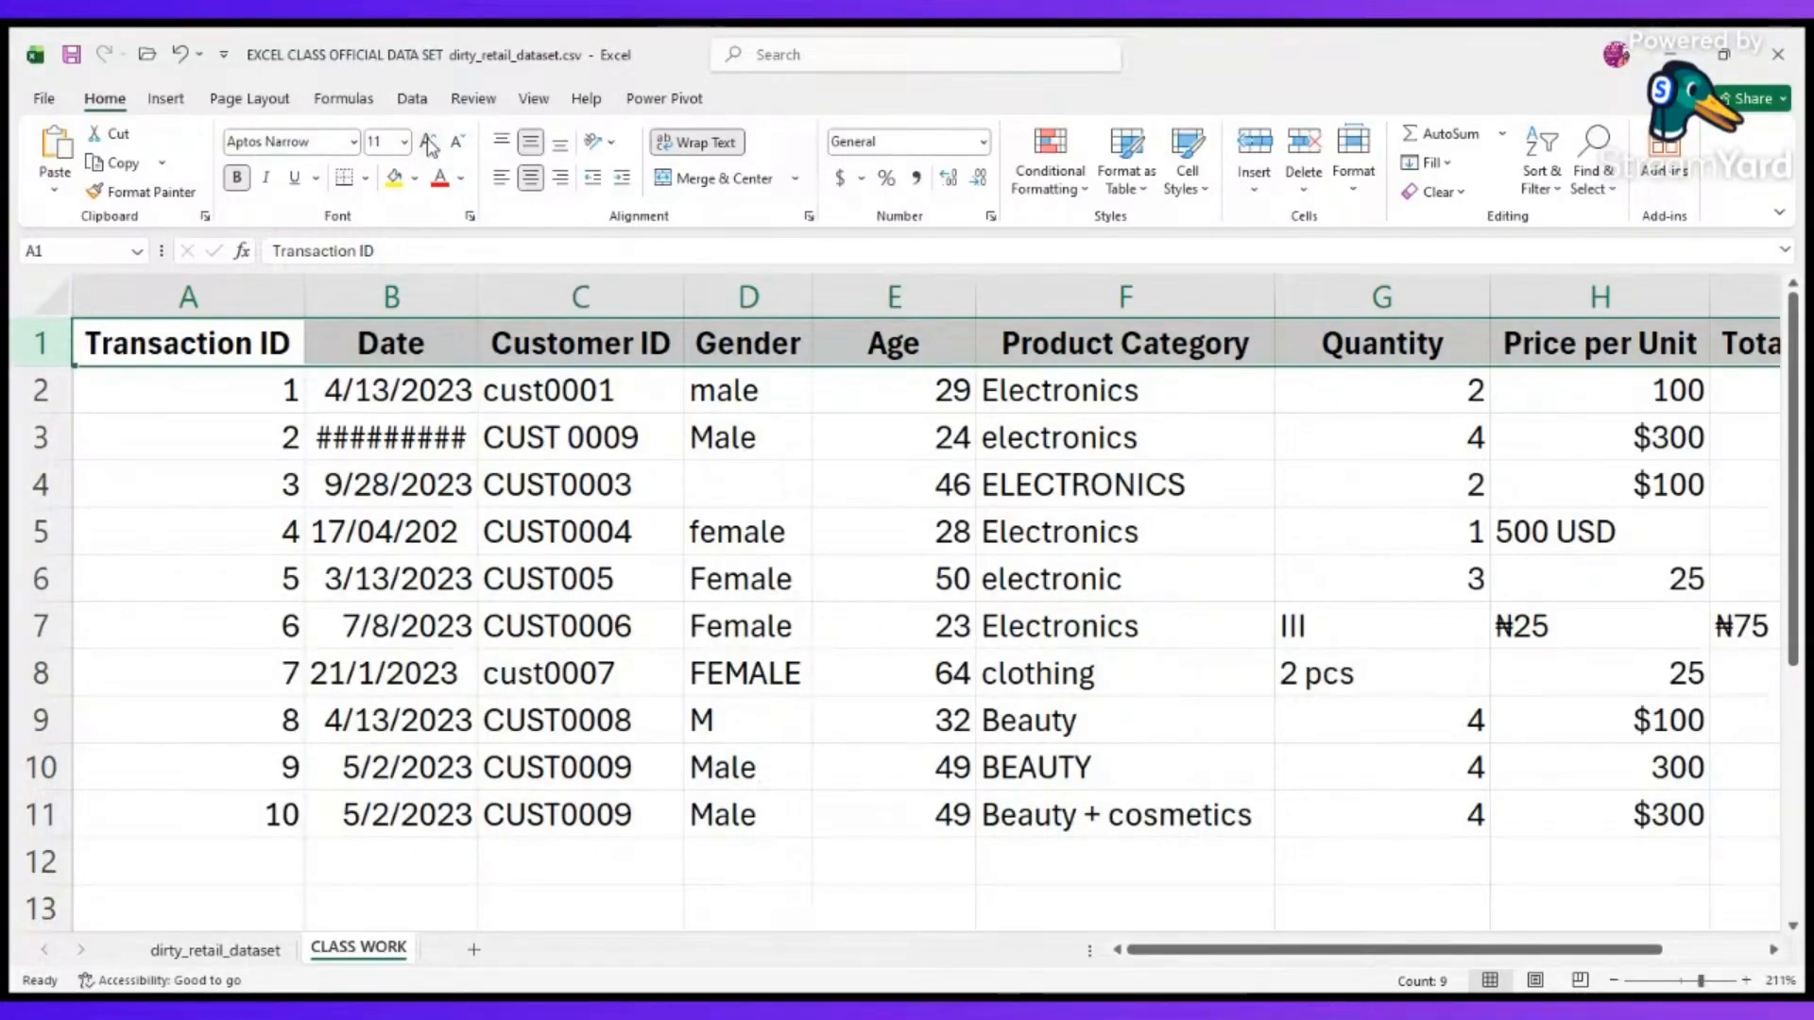
# Change the header row's font colour to purple and its fill to light purple.
pyautogui.click(459, 185)
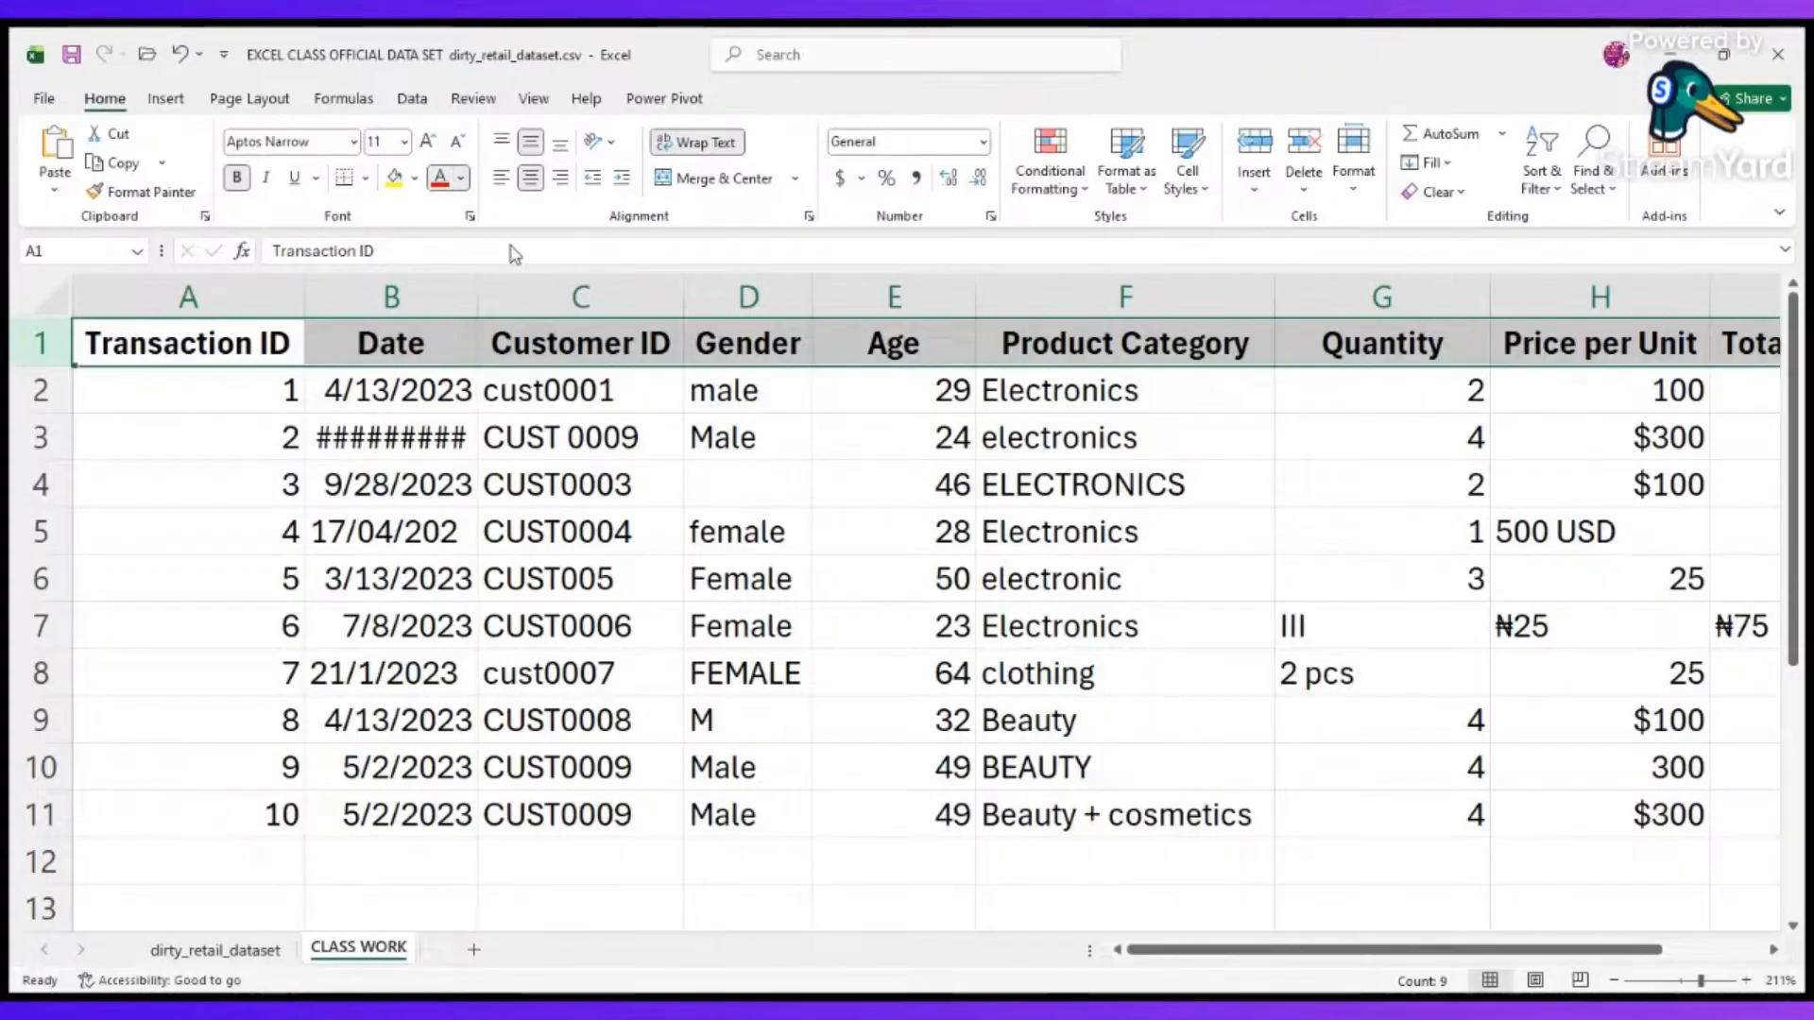
pyautogui.click(700, 279)
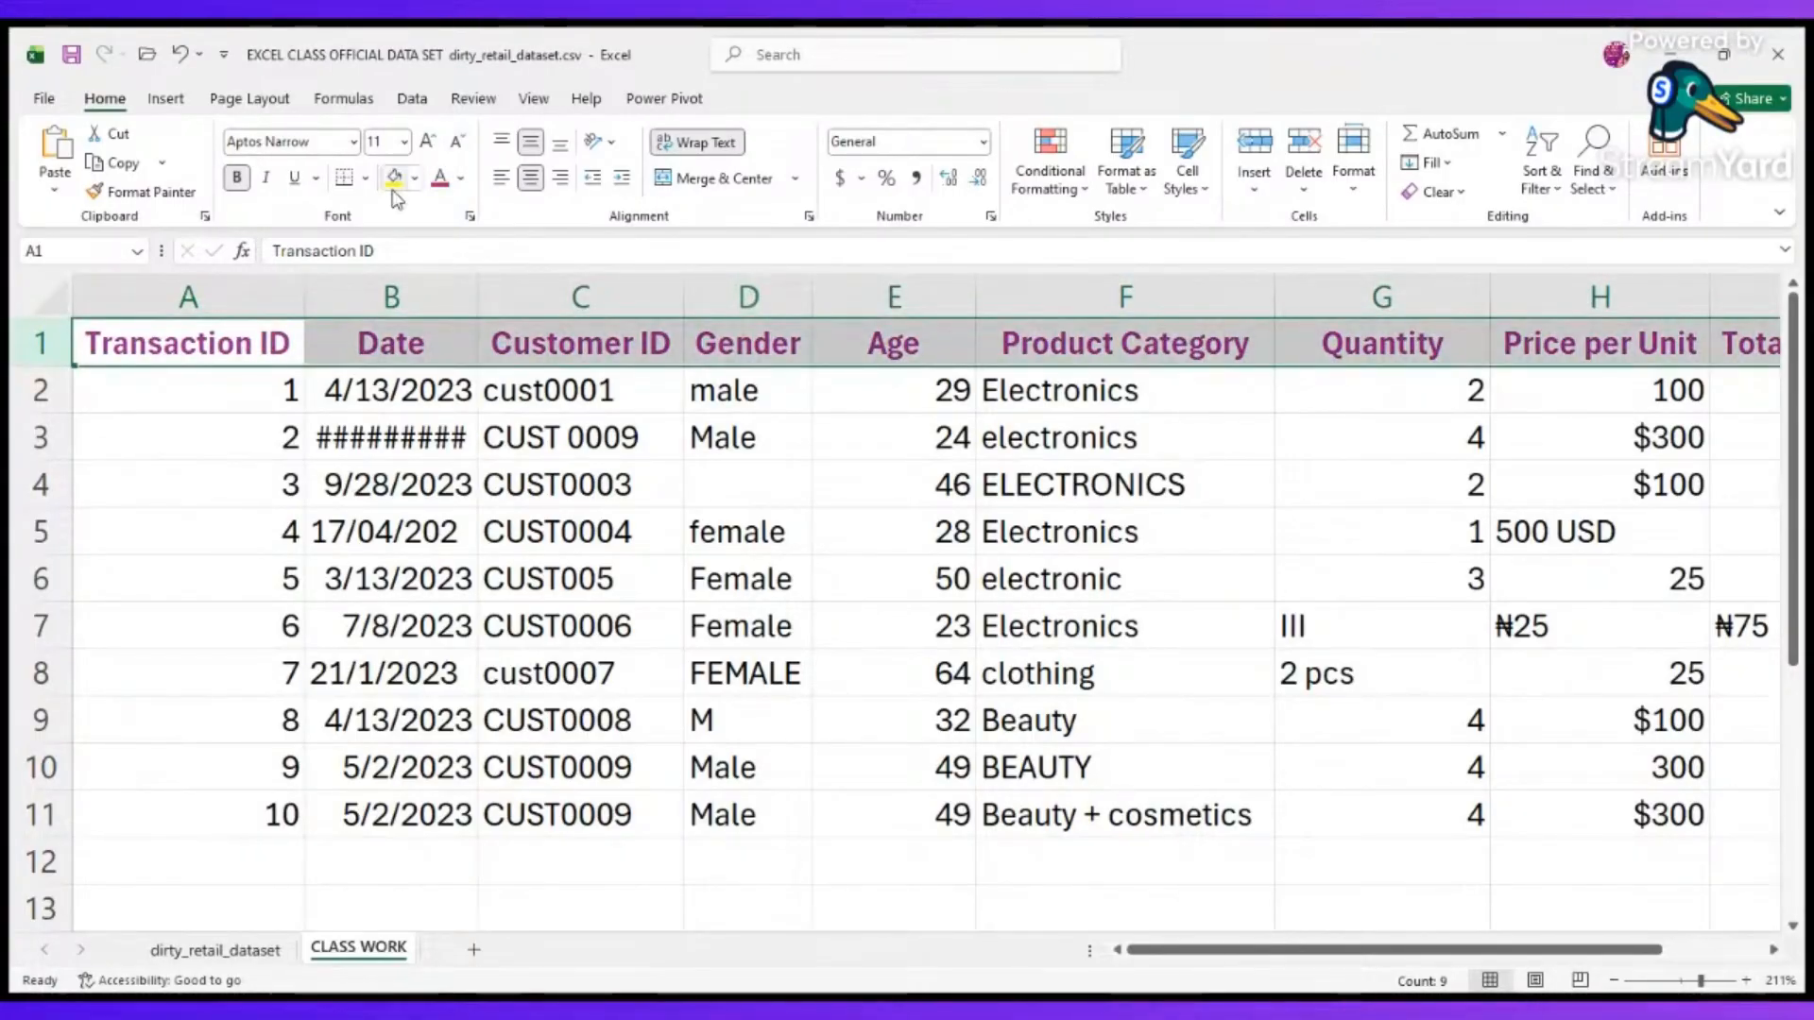
pyautogui.click(413, 183)
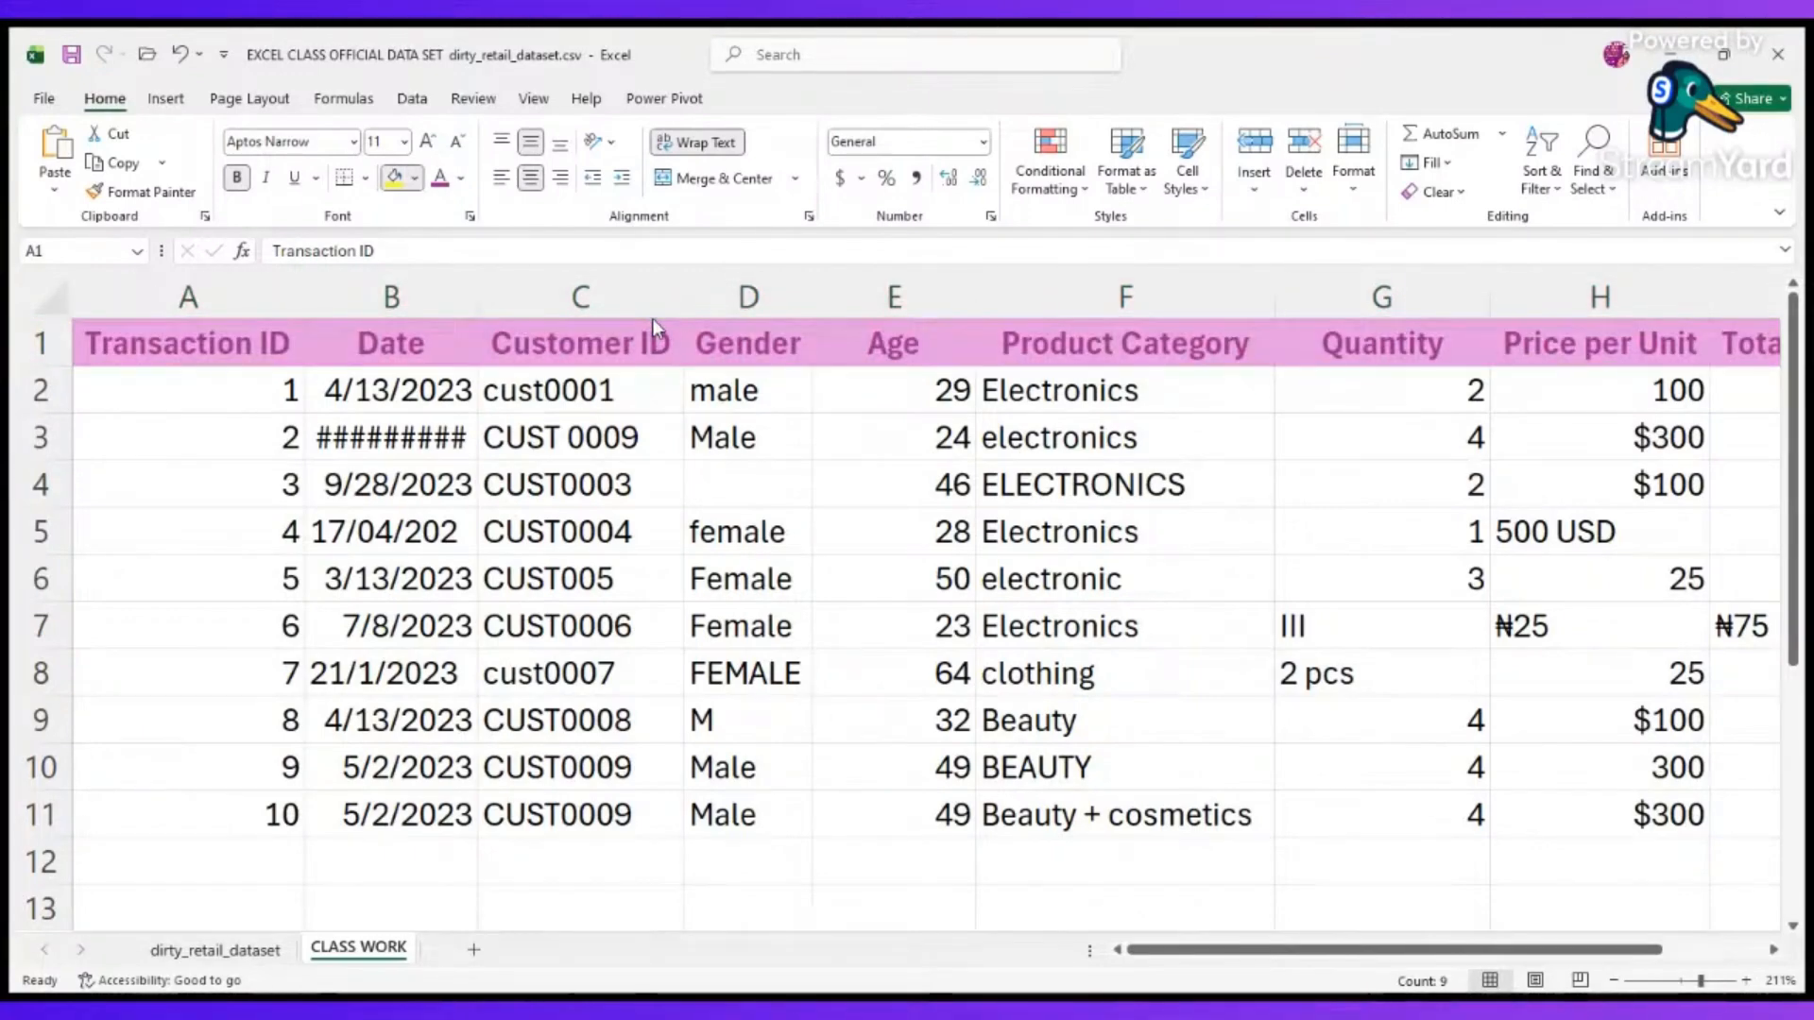
pyautogui.click(657, 286)
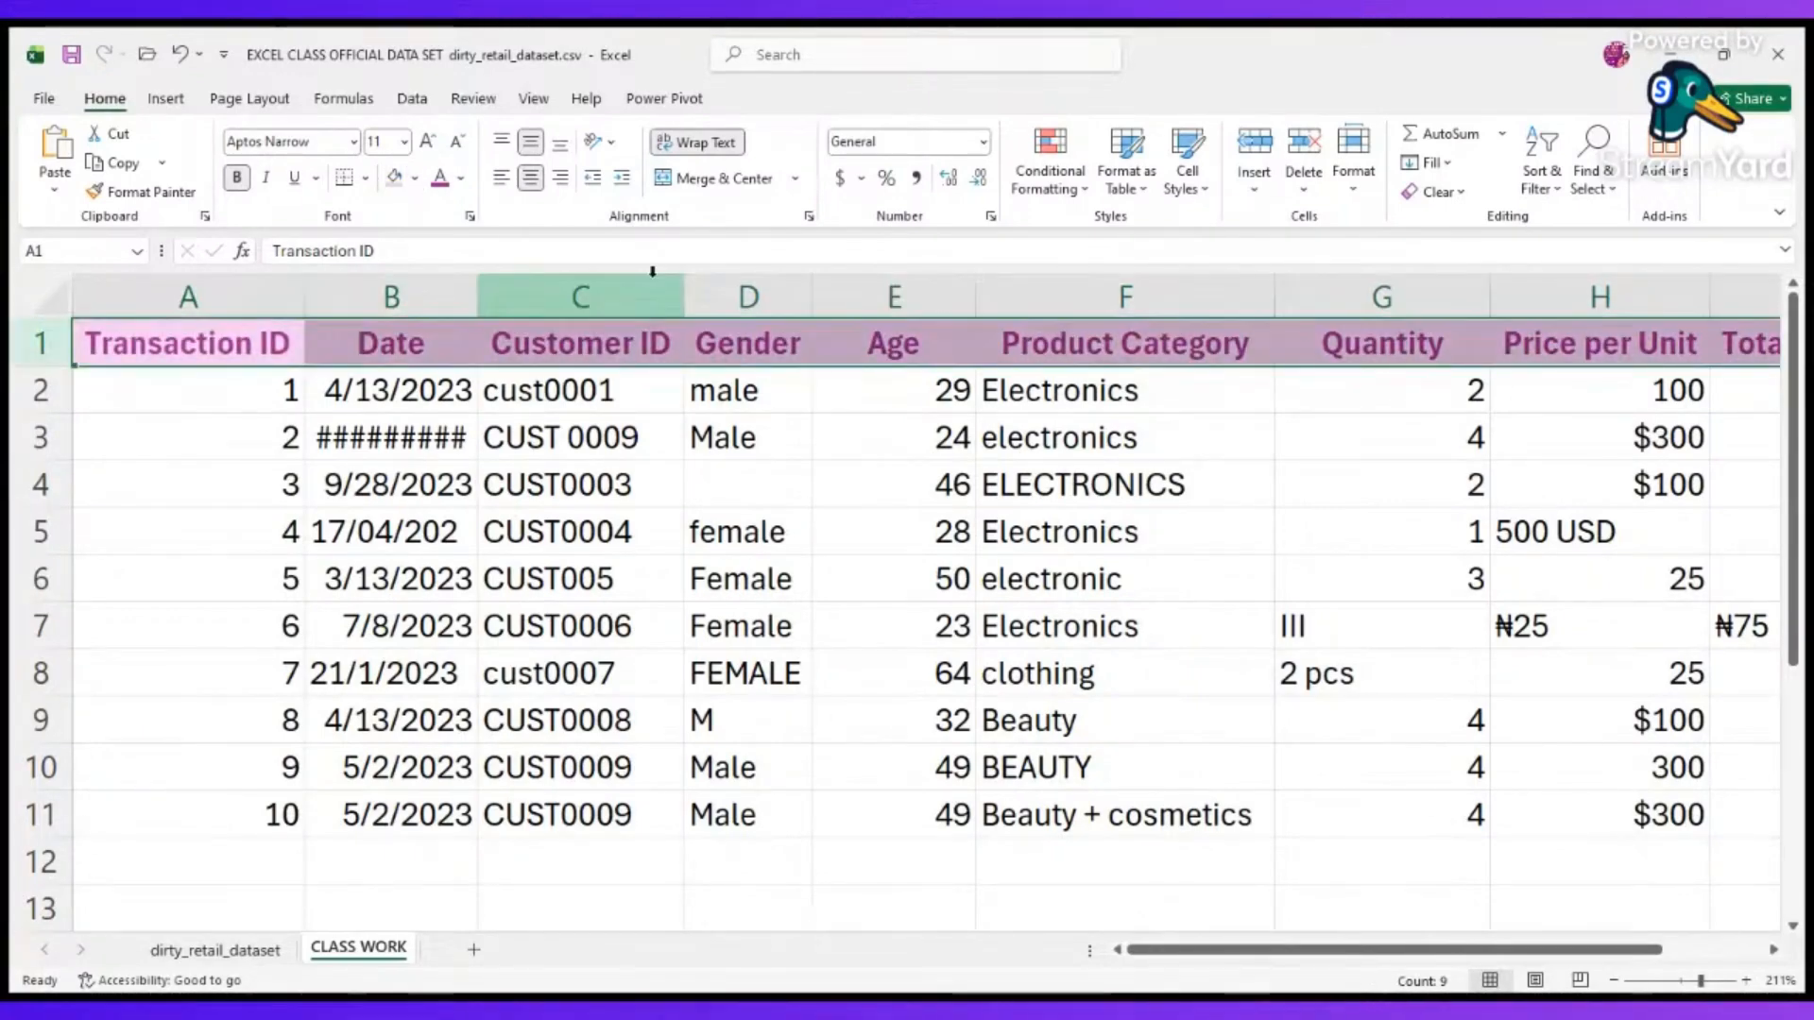
pyautogui.click(158, 474)
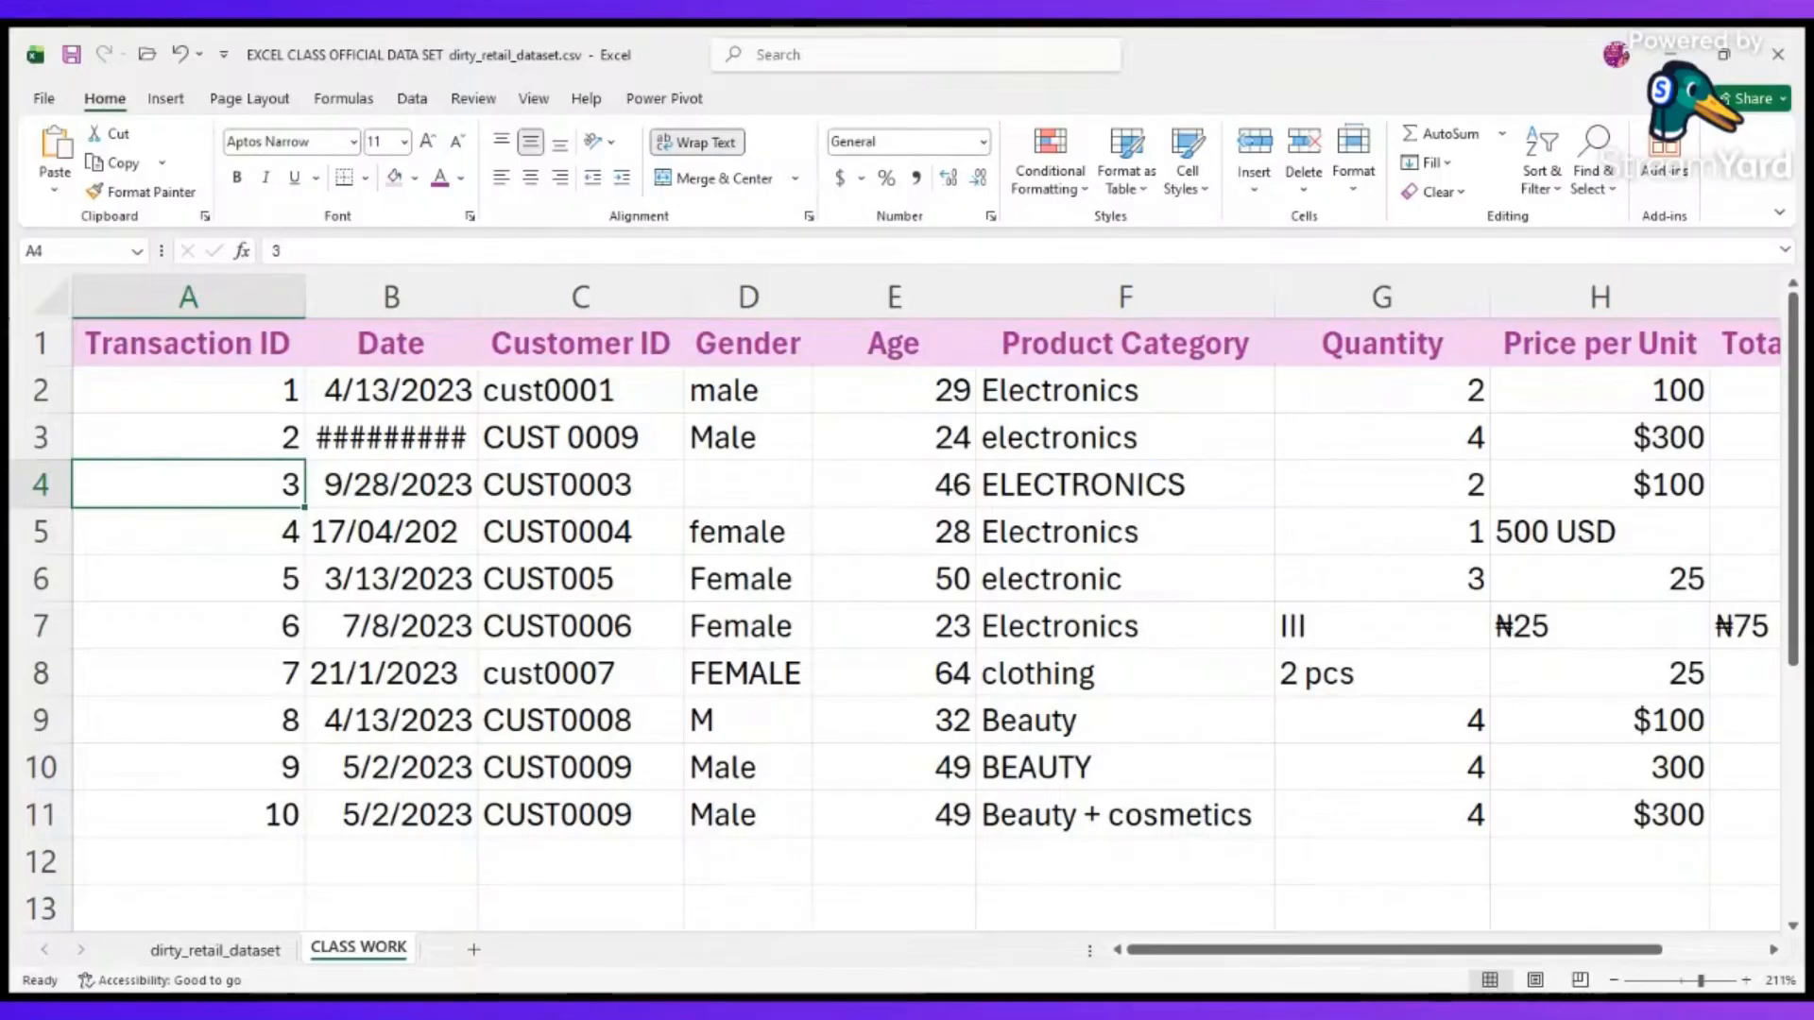
pyautogui.hotkey('alt', 'Tab')
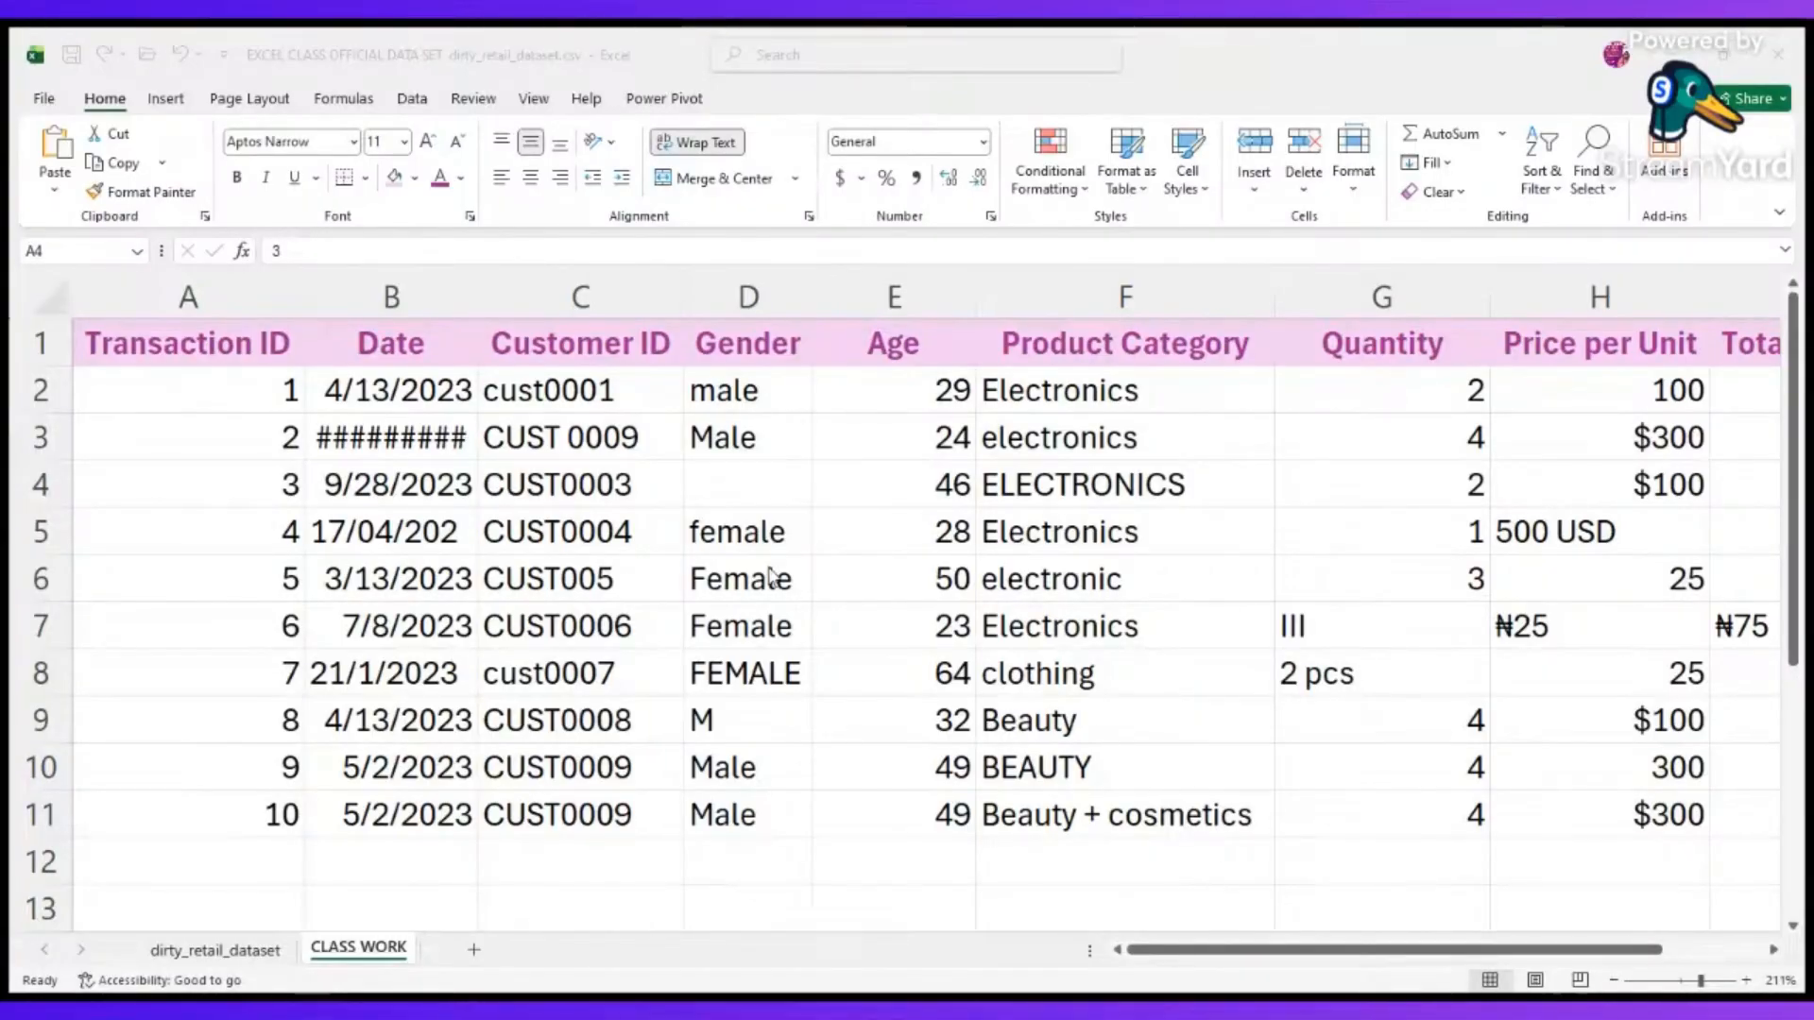
pyautogui.hotkey('alt', 'Tab')
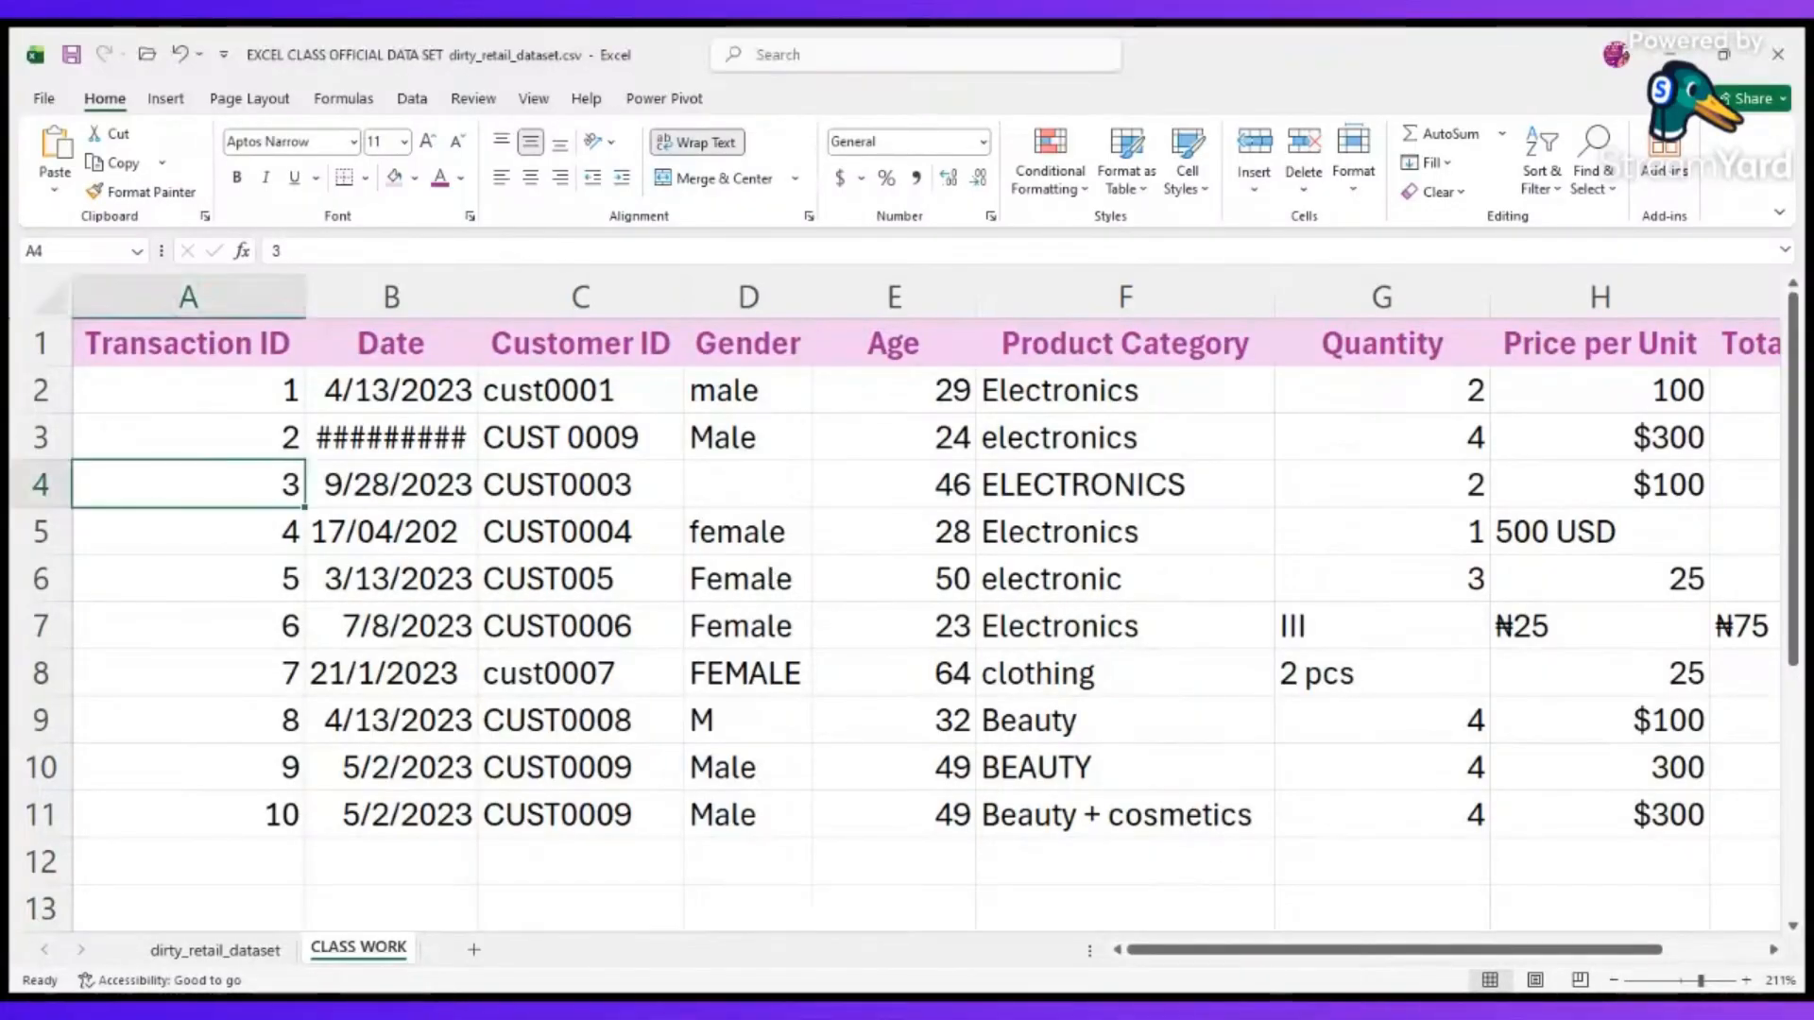
pyautogui.hotkey('alt', 'Tab')
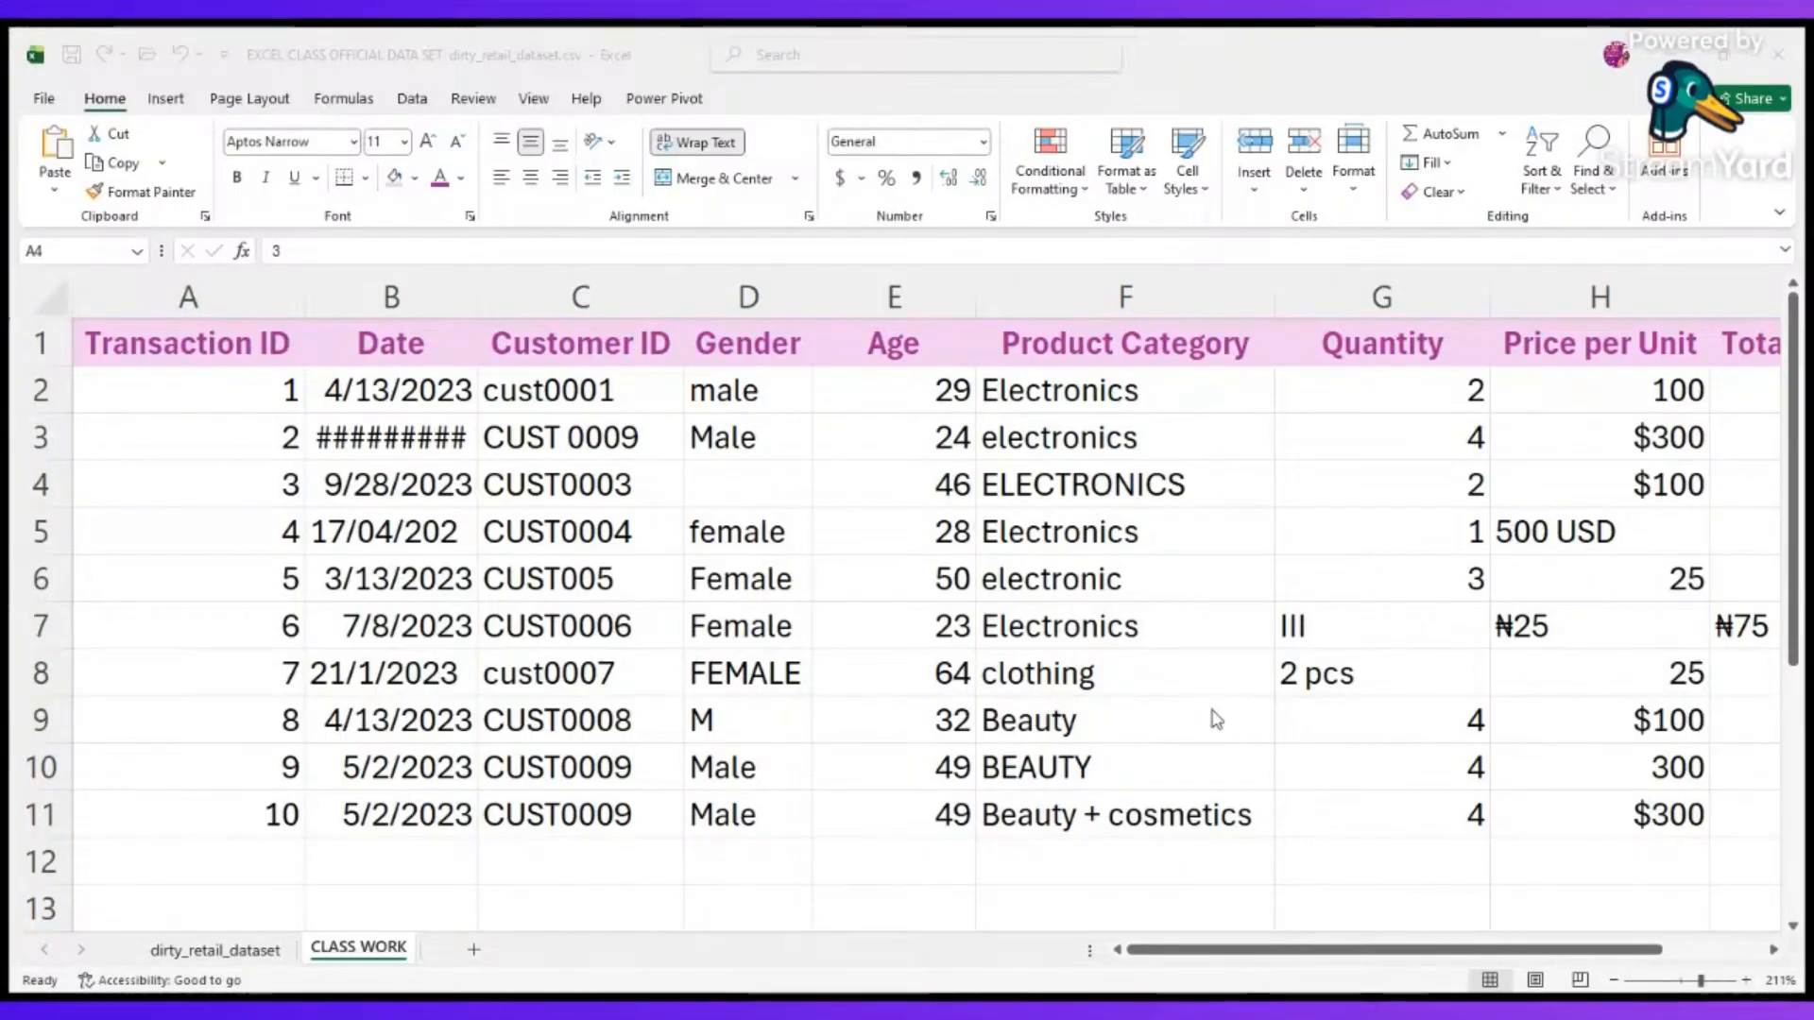
pyautogui.hscroll(3, 1210, 721)
pyautogui.hscroll(3, 1084, 655)
pyautogui.hscroll(-5, 1084, 656)
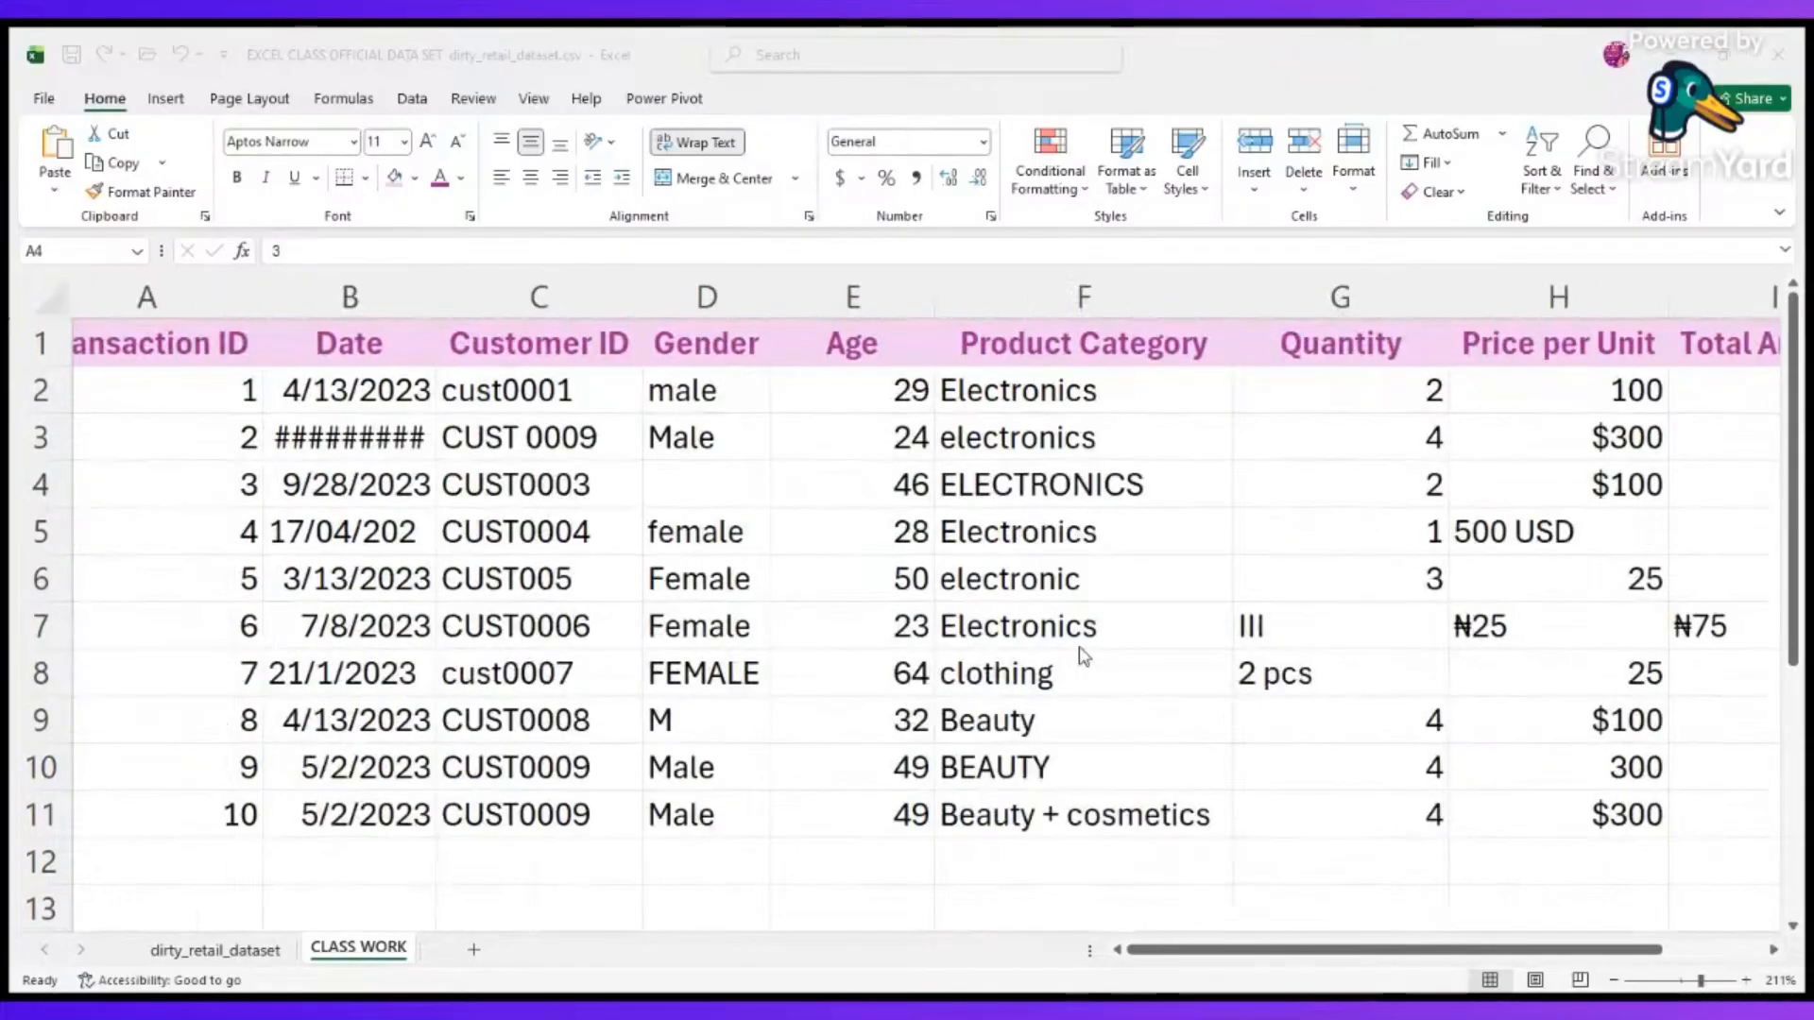
pyautogui.hscroll(3, 1084, 655)
pyautogui.hscroll(-4, 1084, 656)
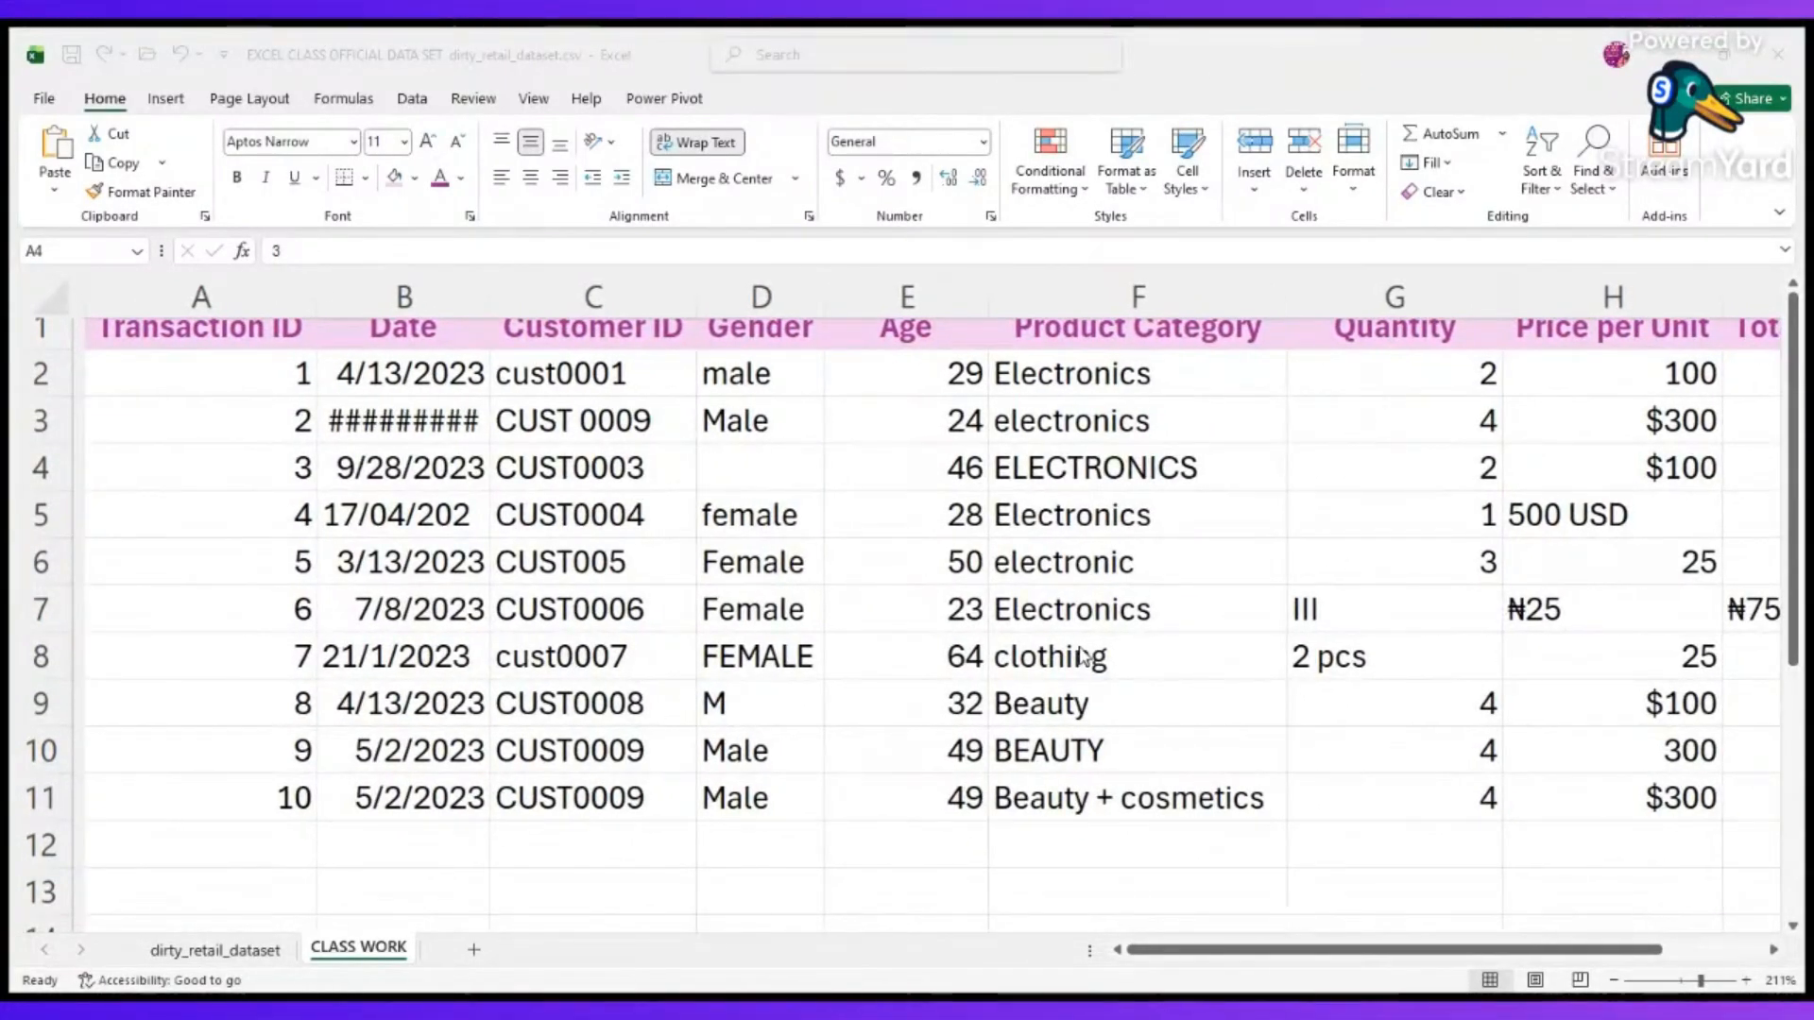
pyautogui.hscroll(1, 1084, 656)
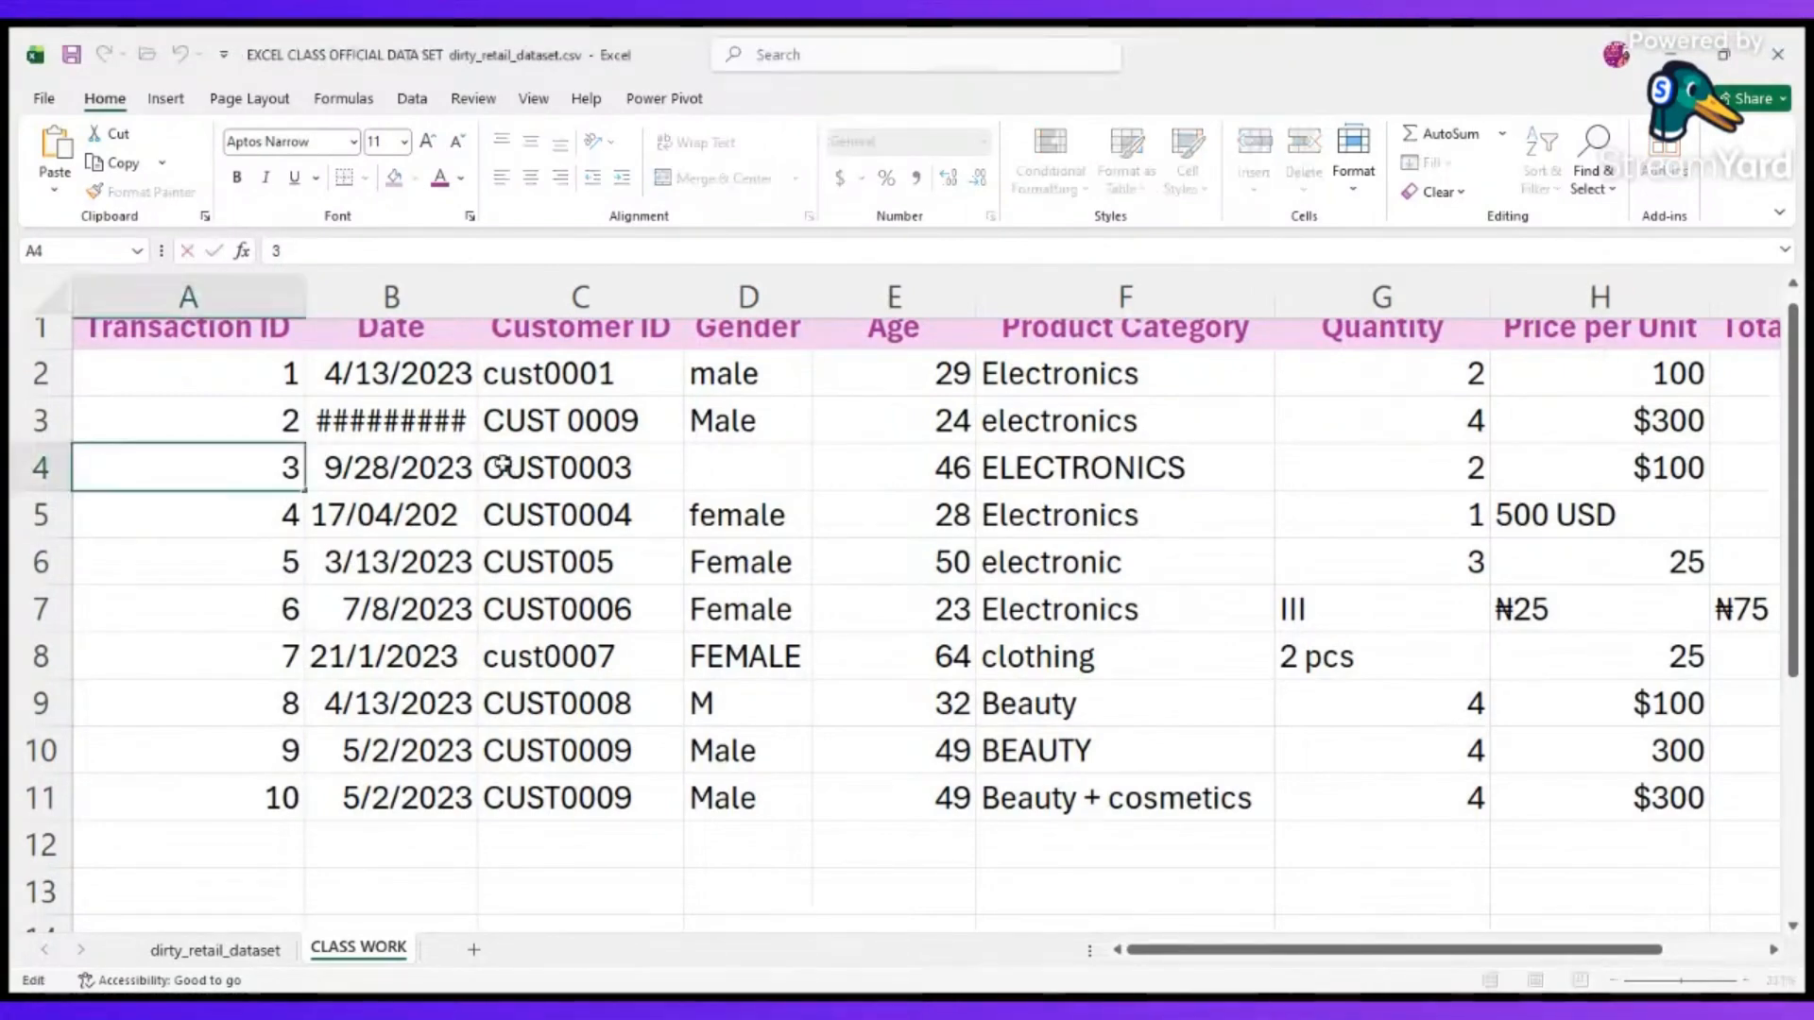
# Insert leading spaces in cells C4, C7 and D5, and a space between the letters and digits in C2.
pyautogui.doubleClick(484, 468)
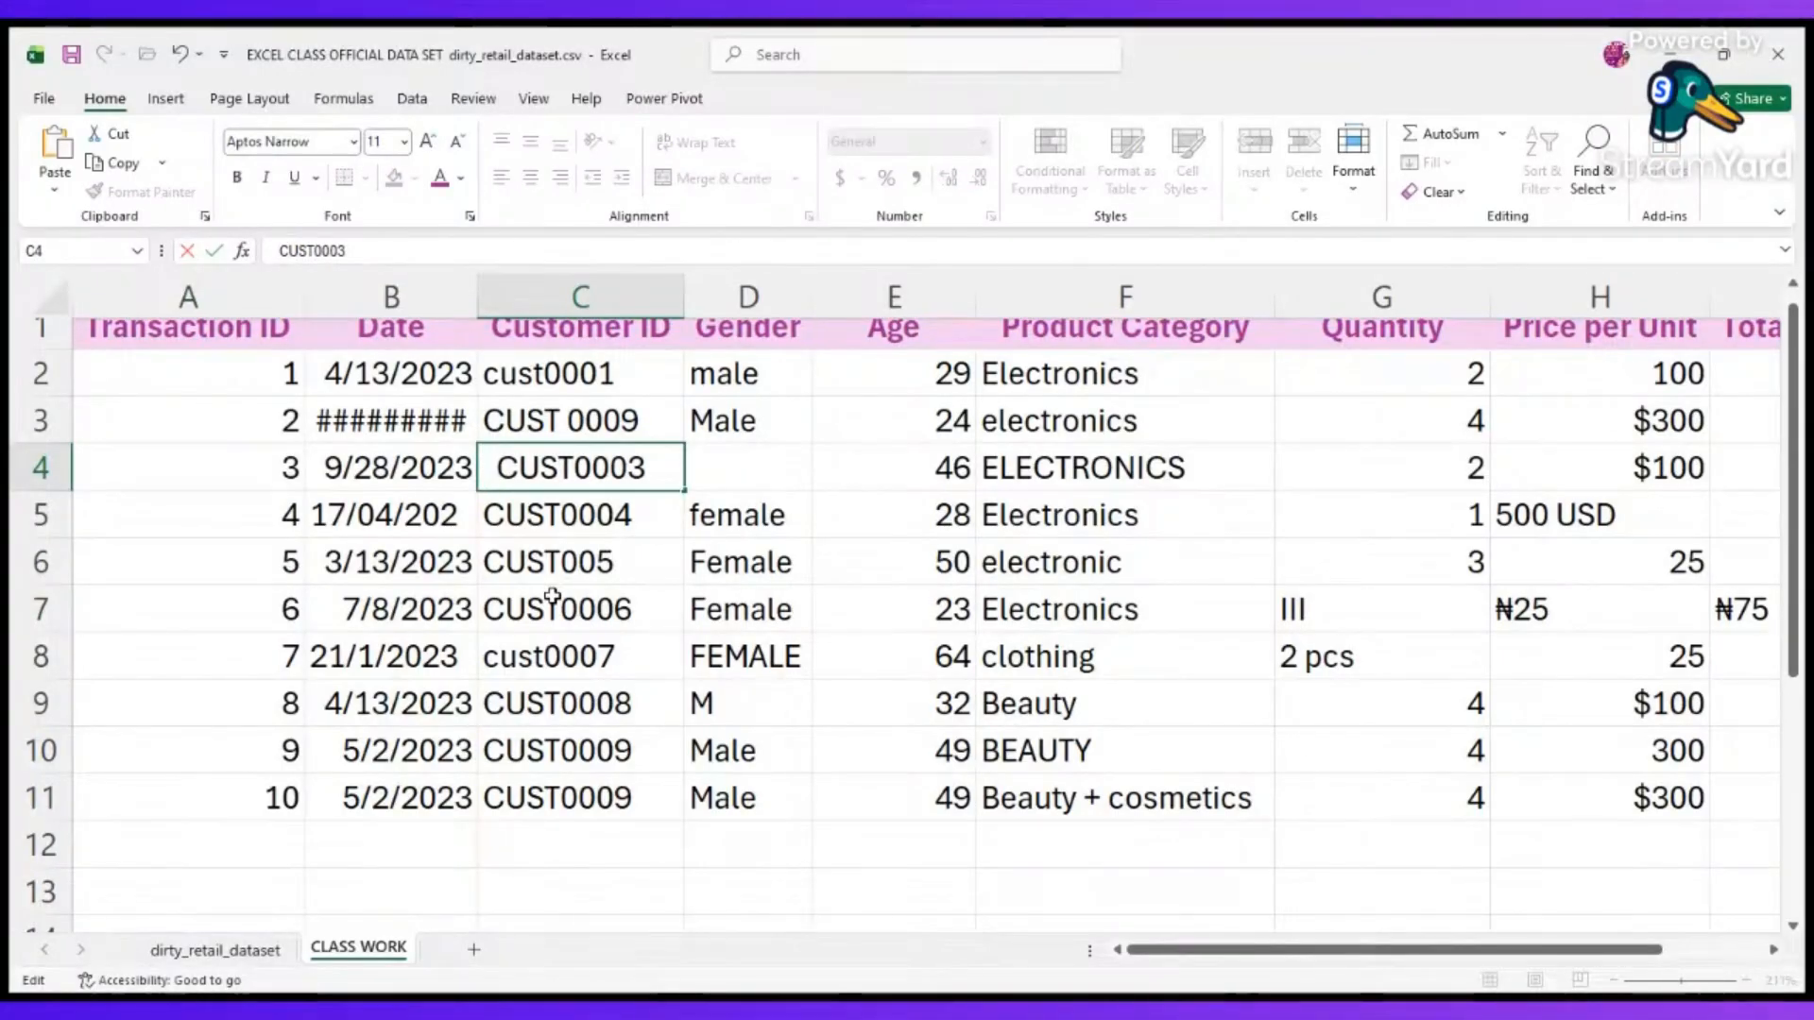
pyautogui.click(493, 610)
pyautogui.doubleClick(494, 609)
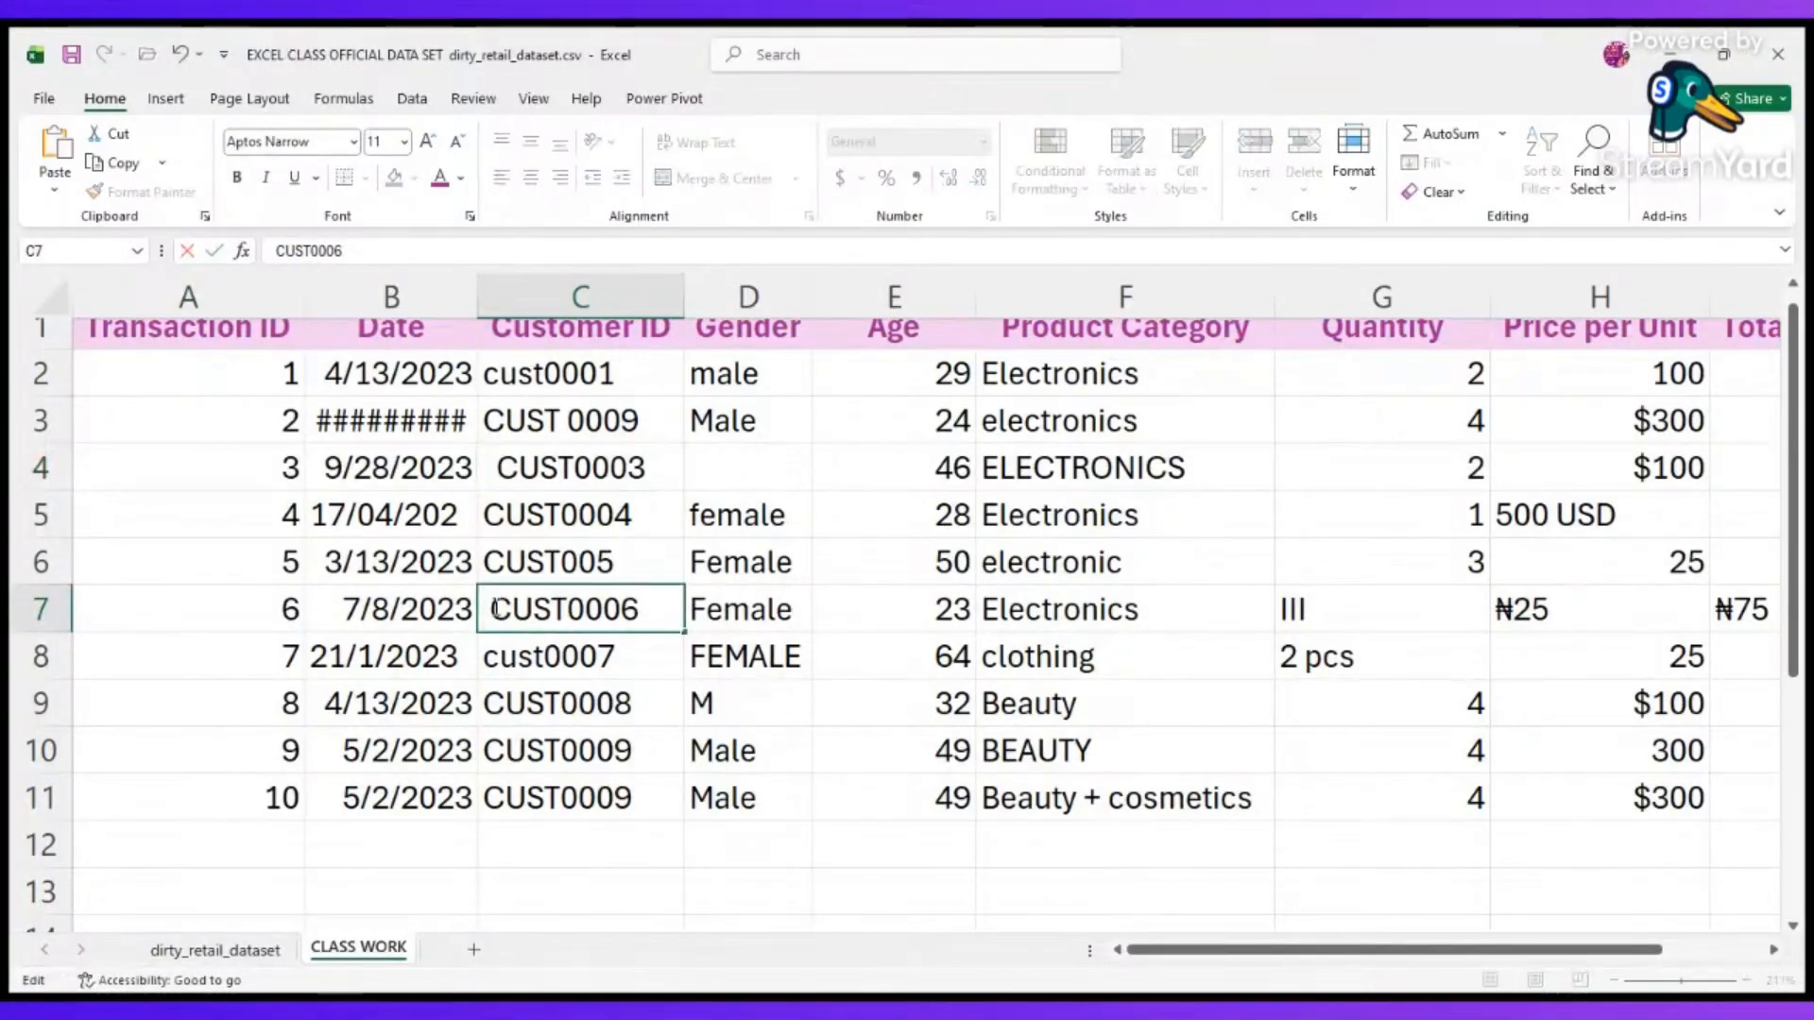
pyautogui.click(630, 367)
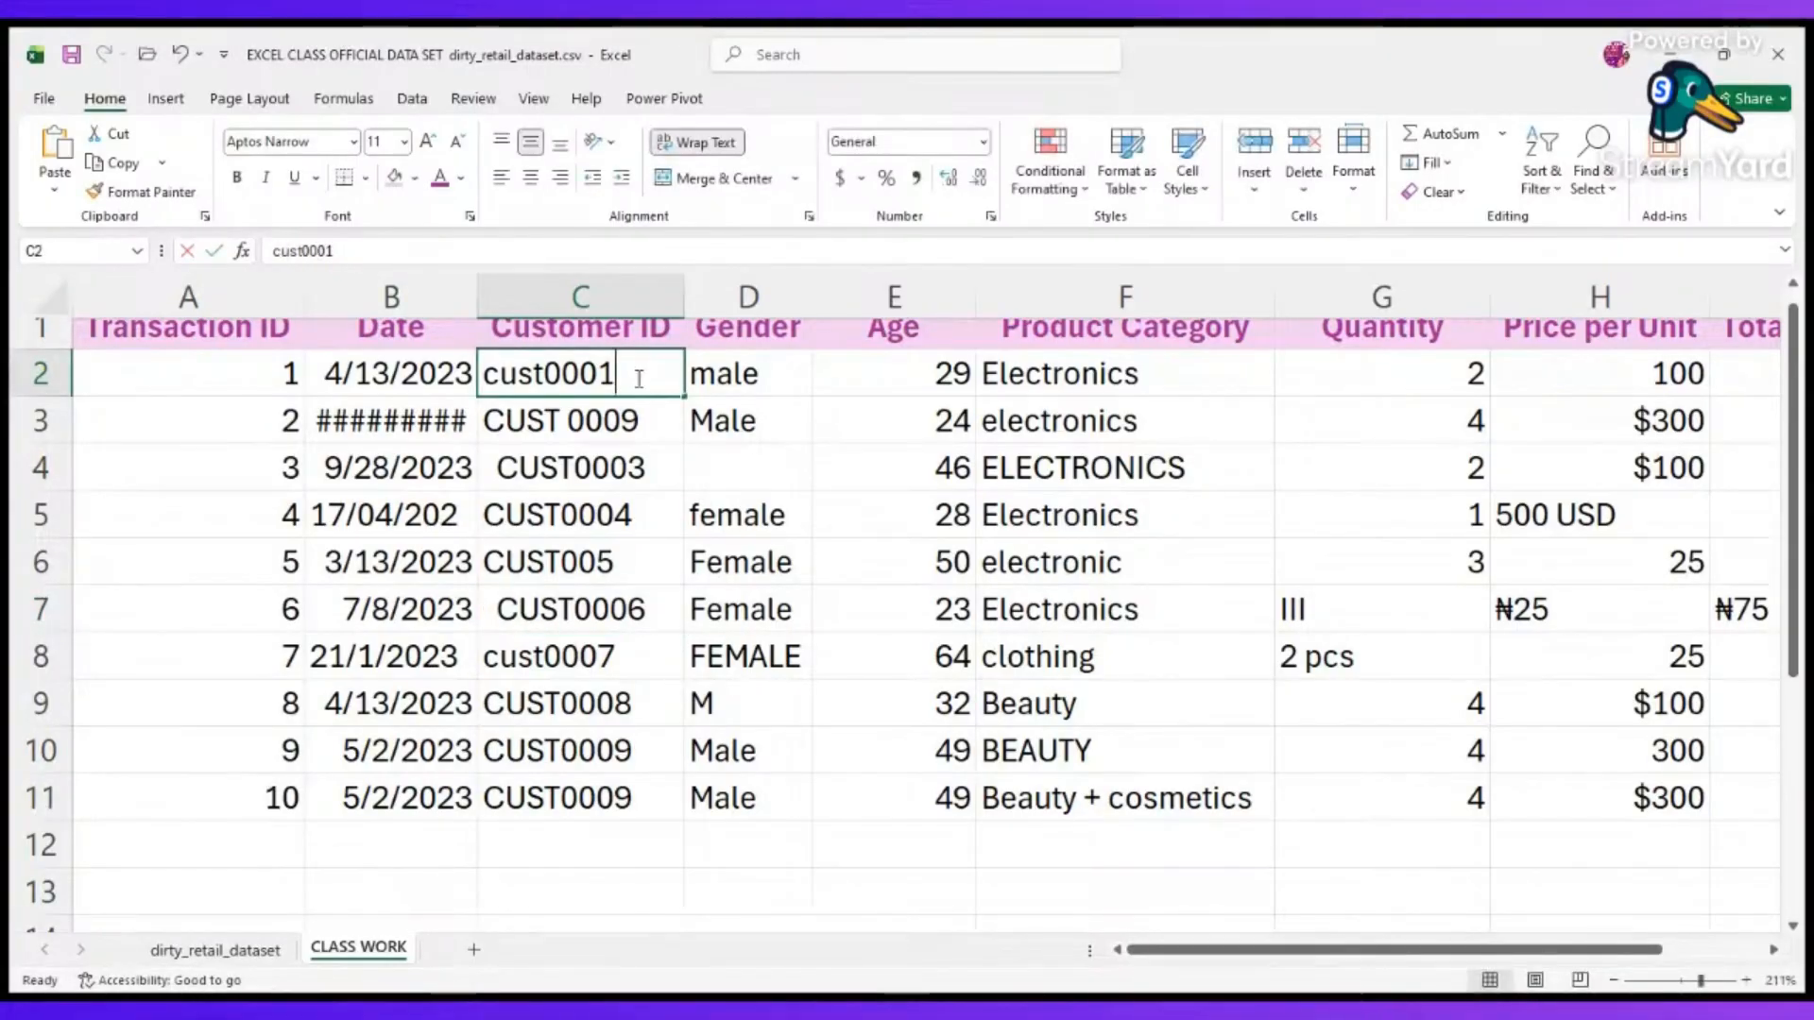
pyautogui.doubleClick(541, 375)
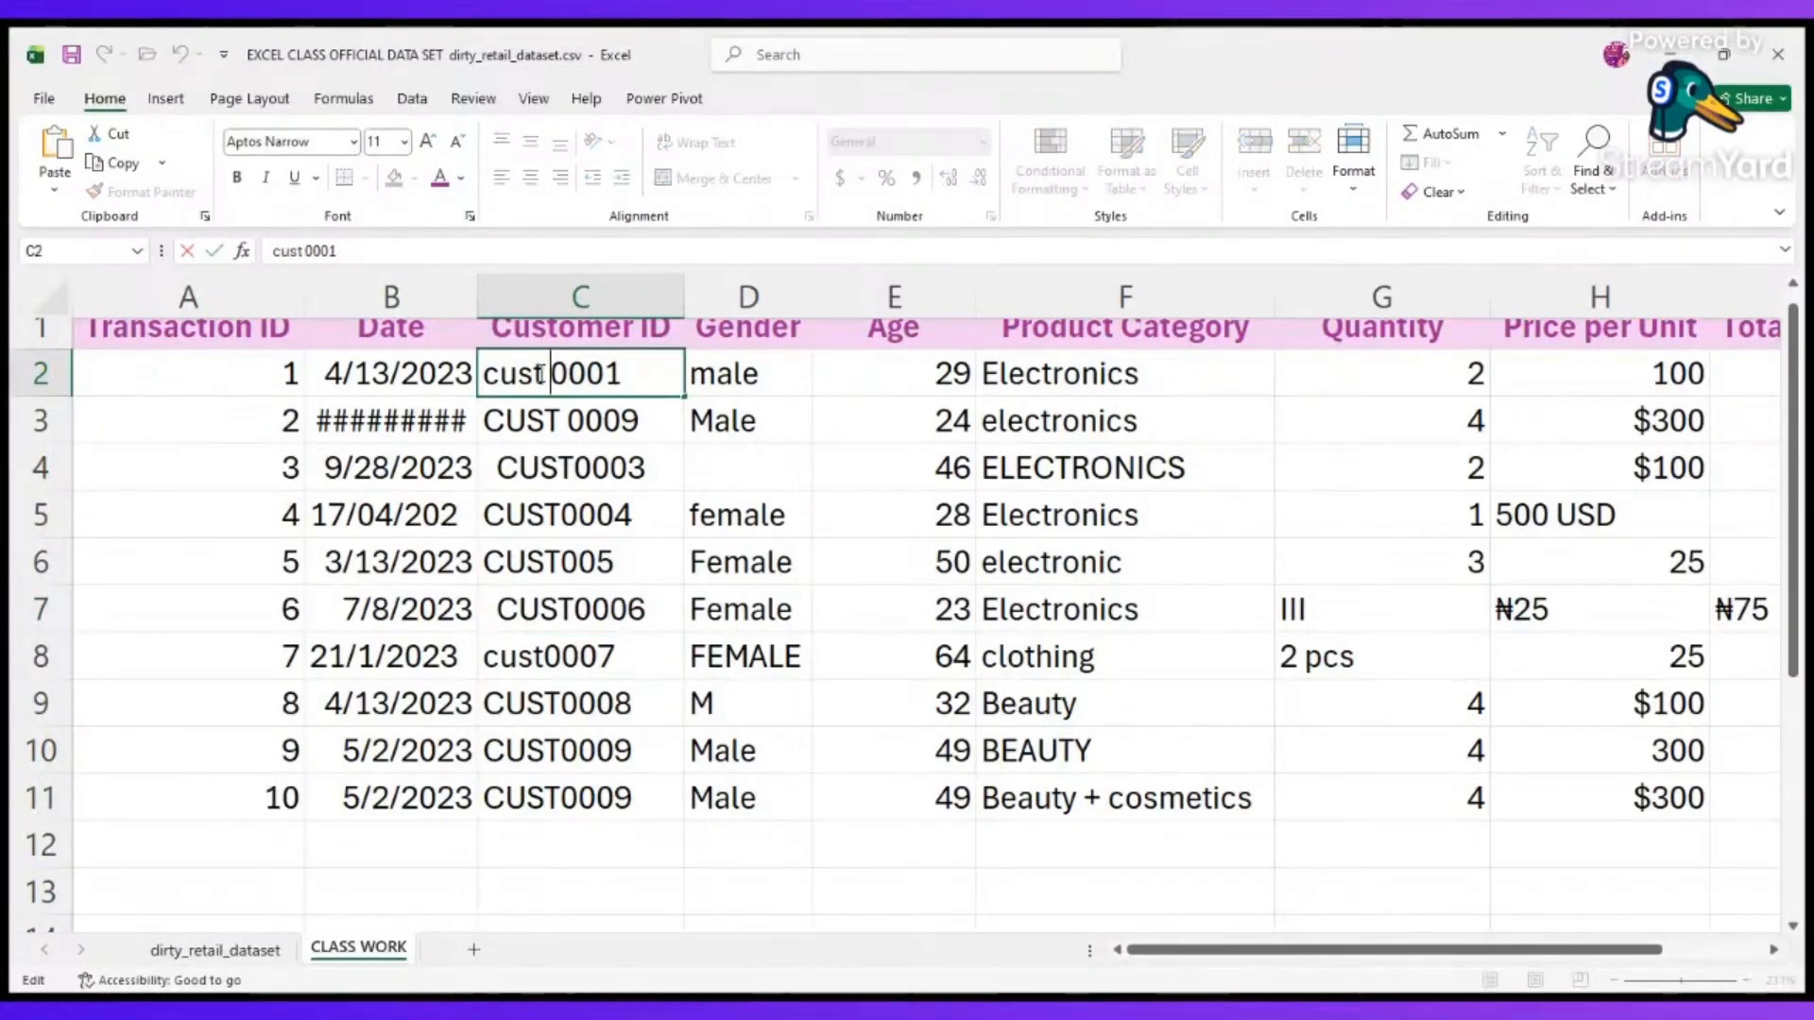
pyautogui.click(609, 793)
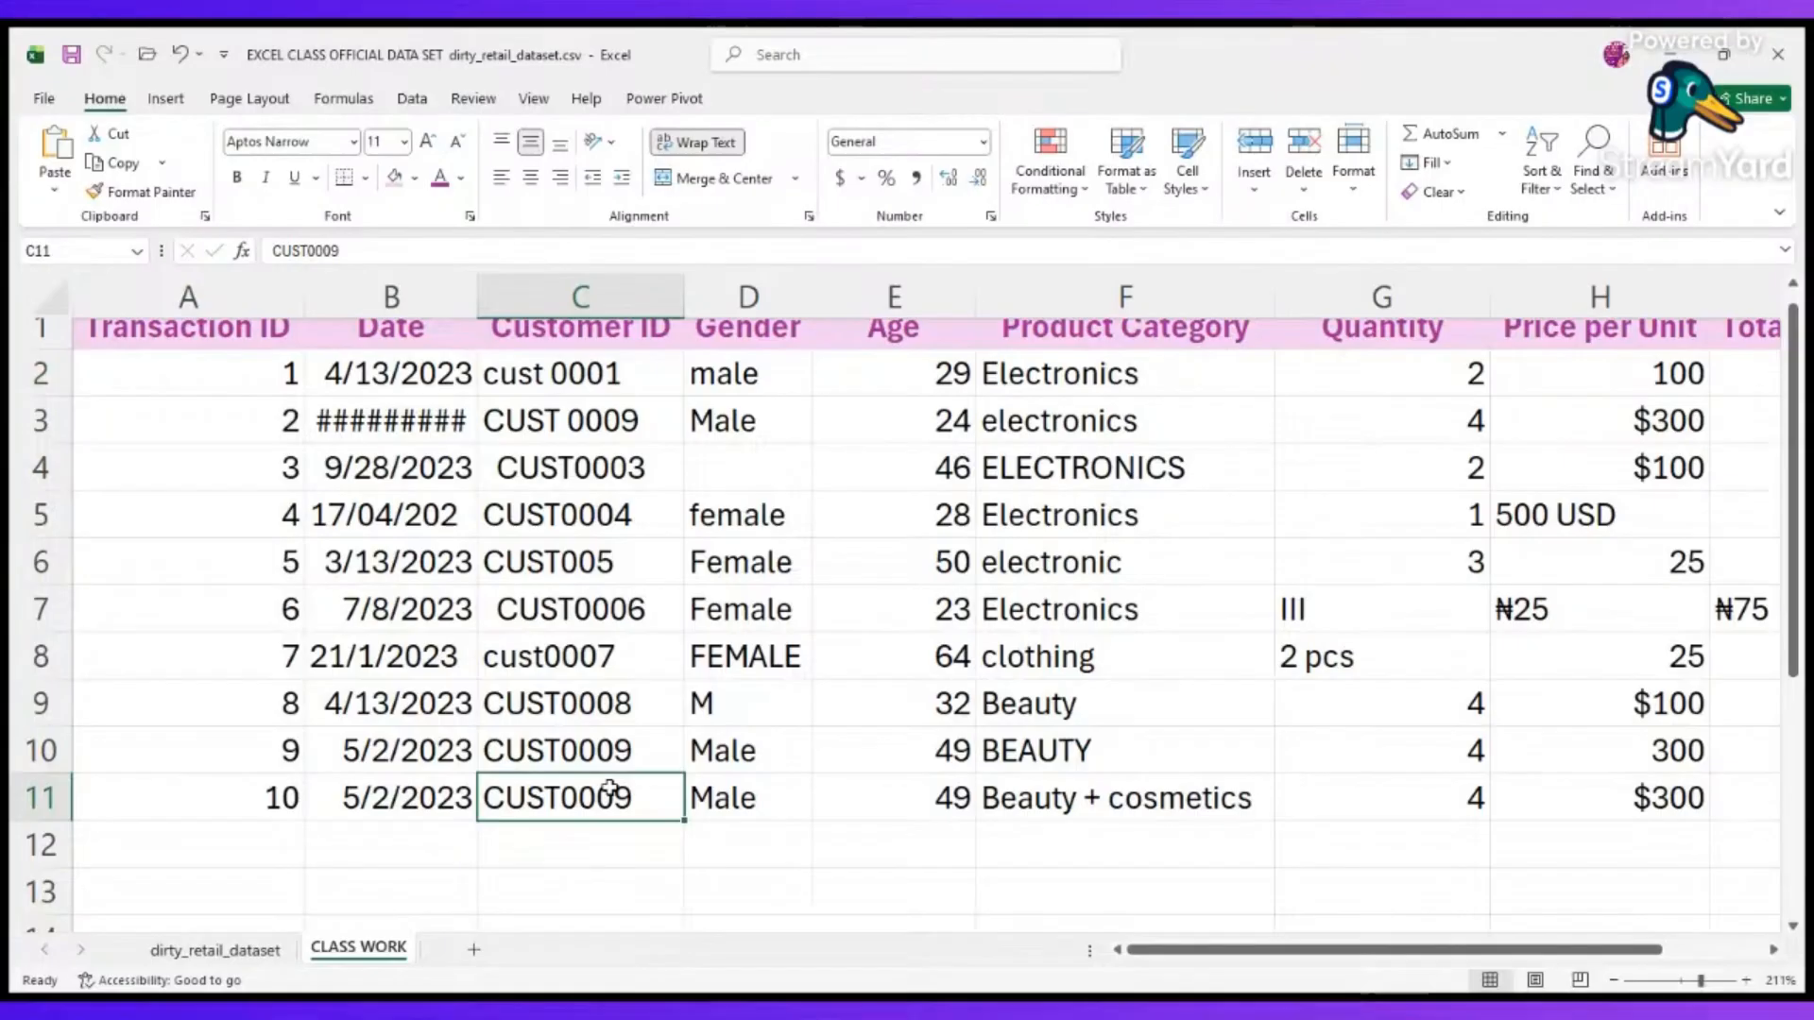
pyautogui.click(745, 519)
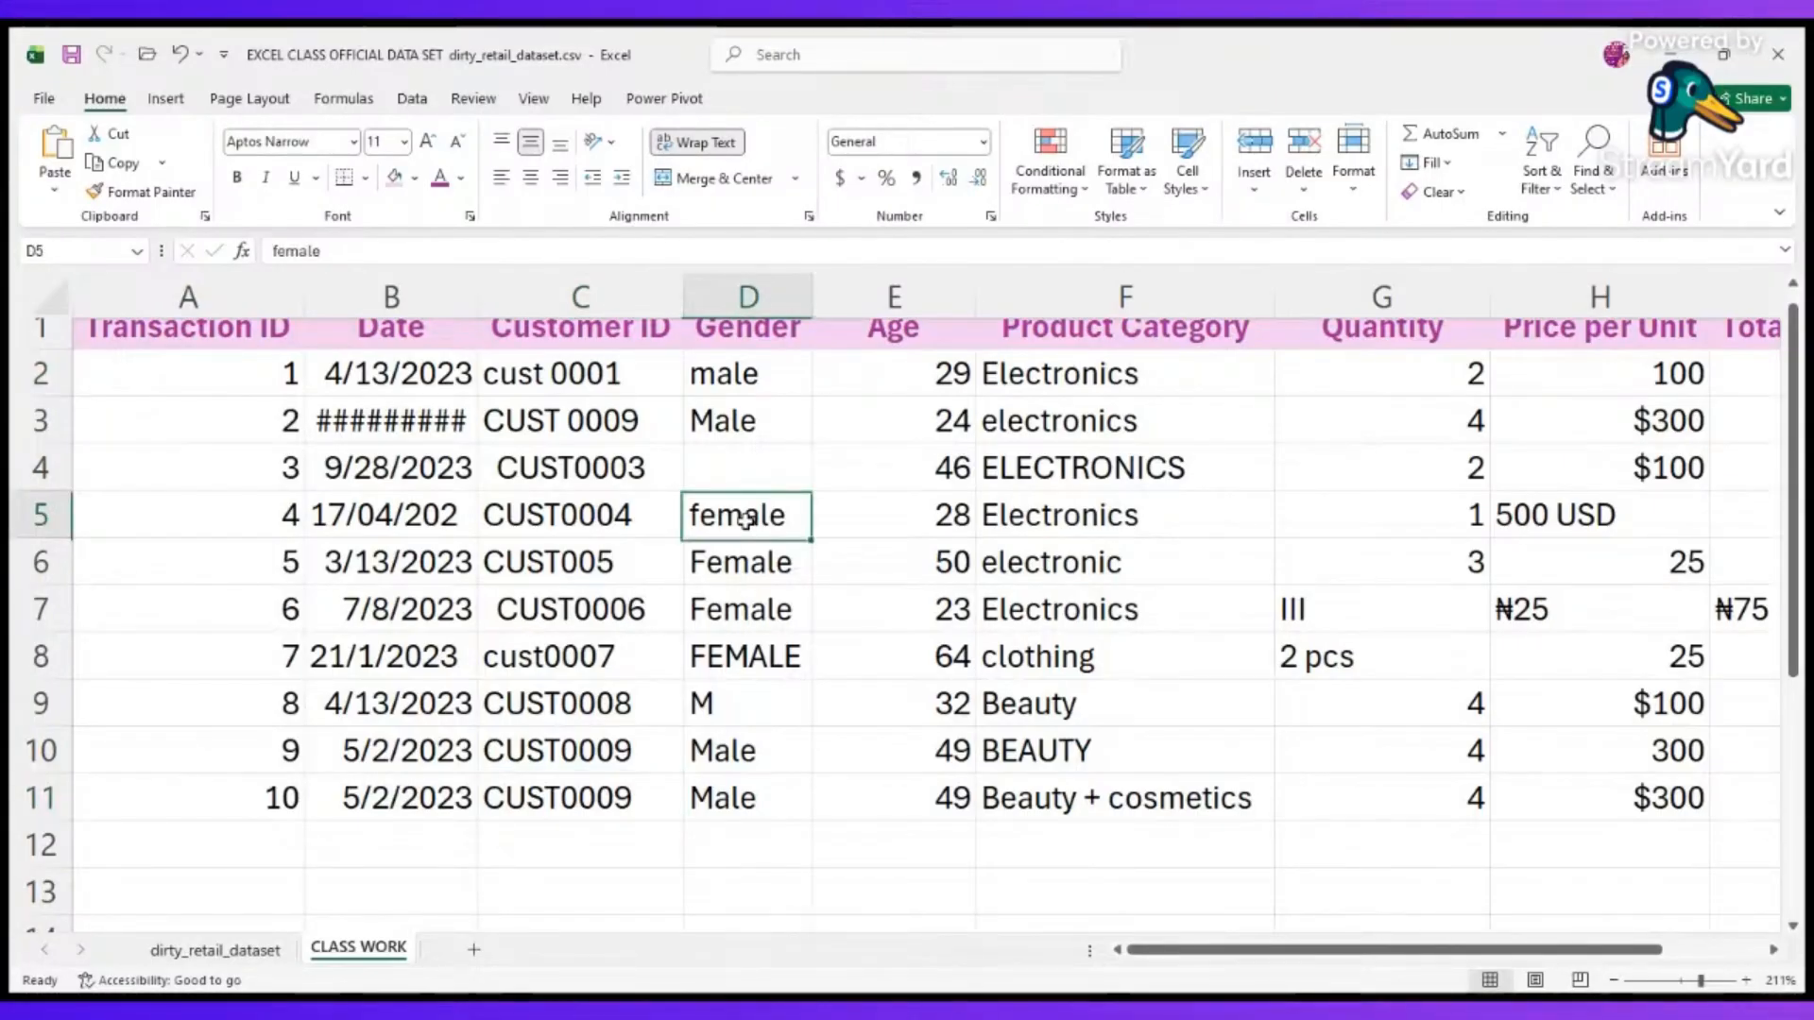
pyautogui.doubleClick(745, 517)
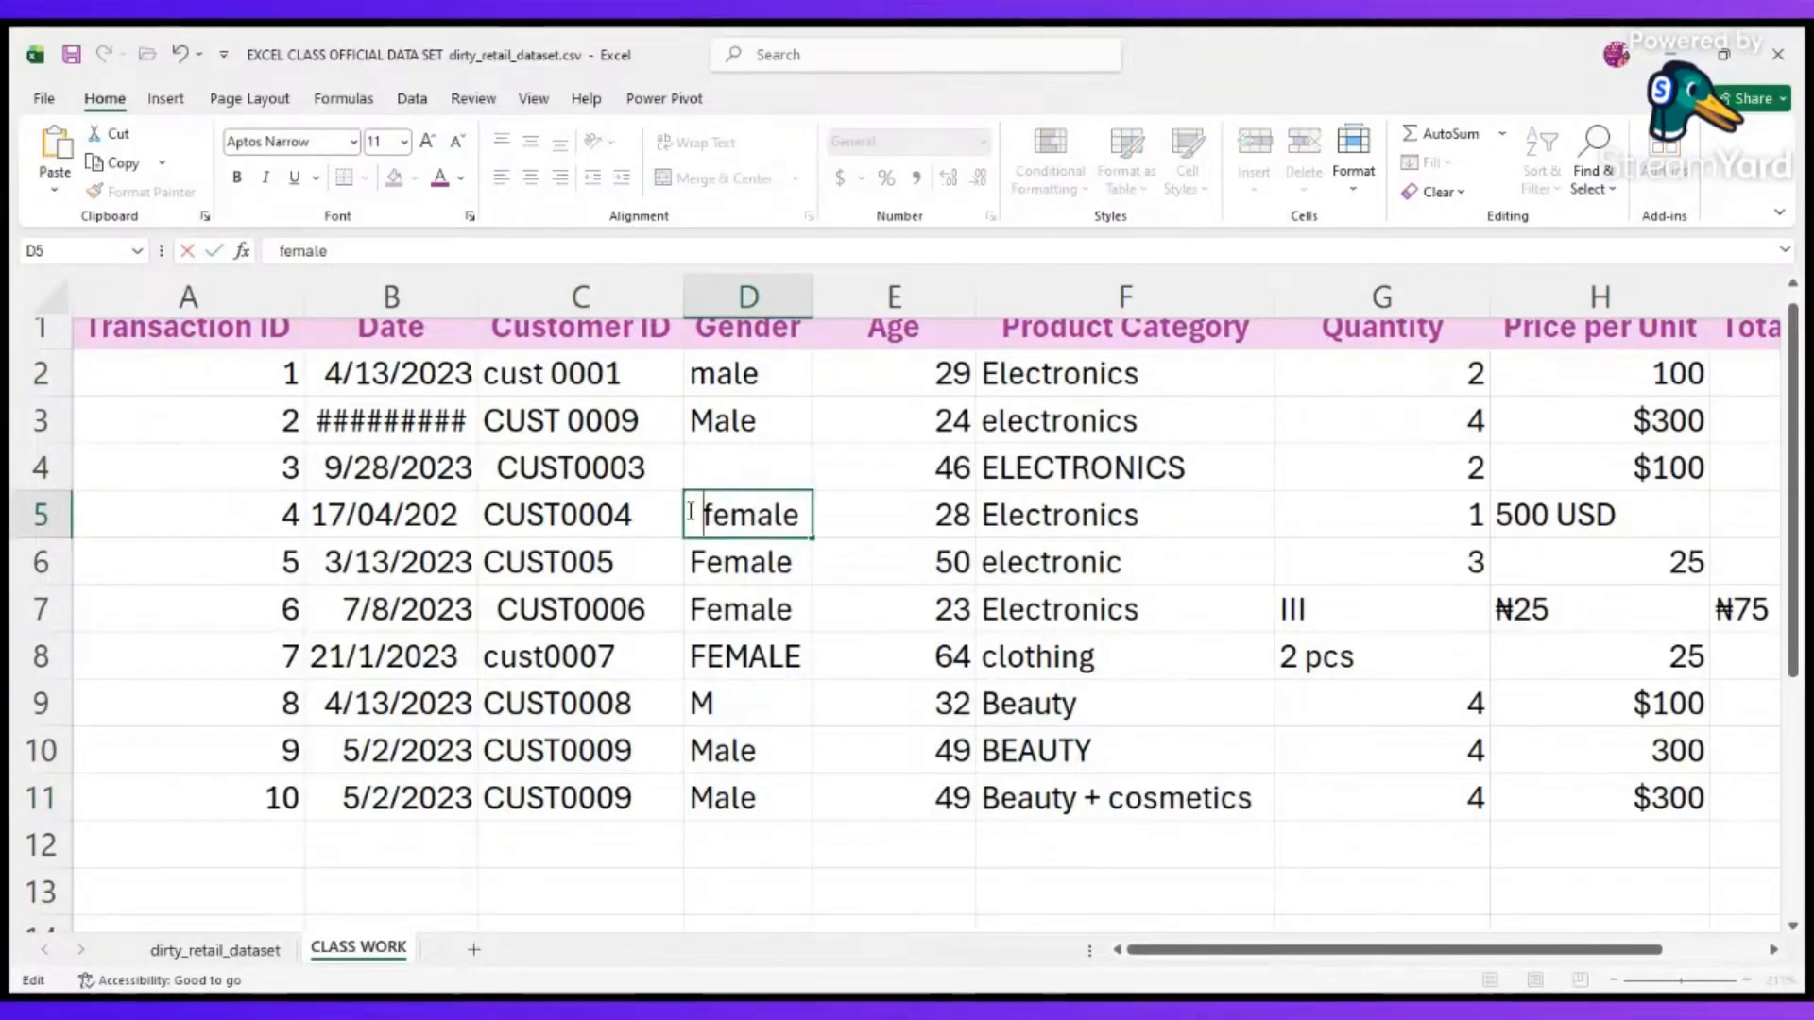
pyautogui.click(473, 862)
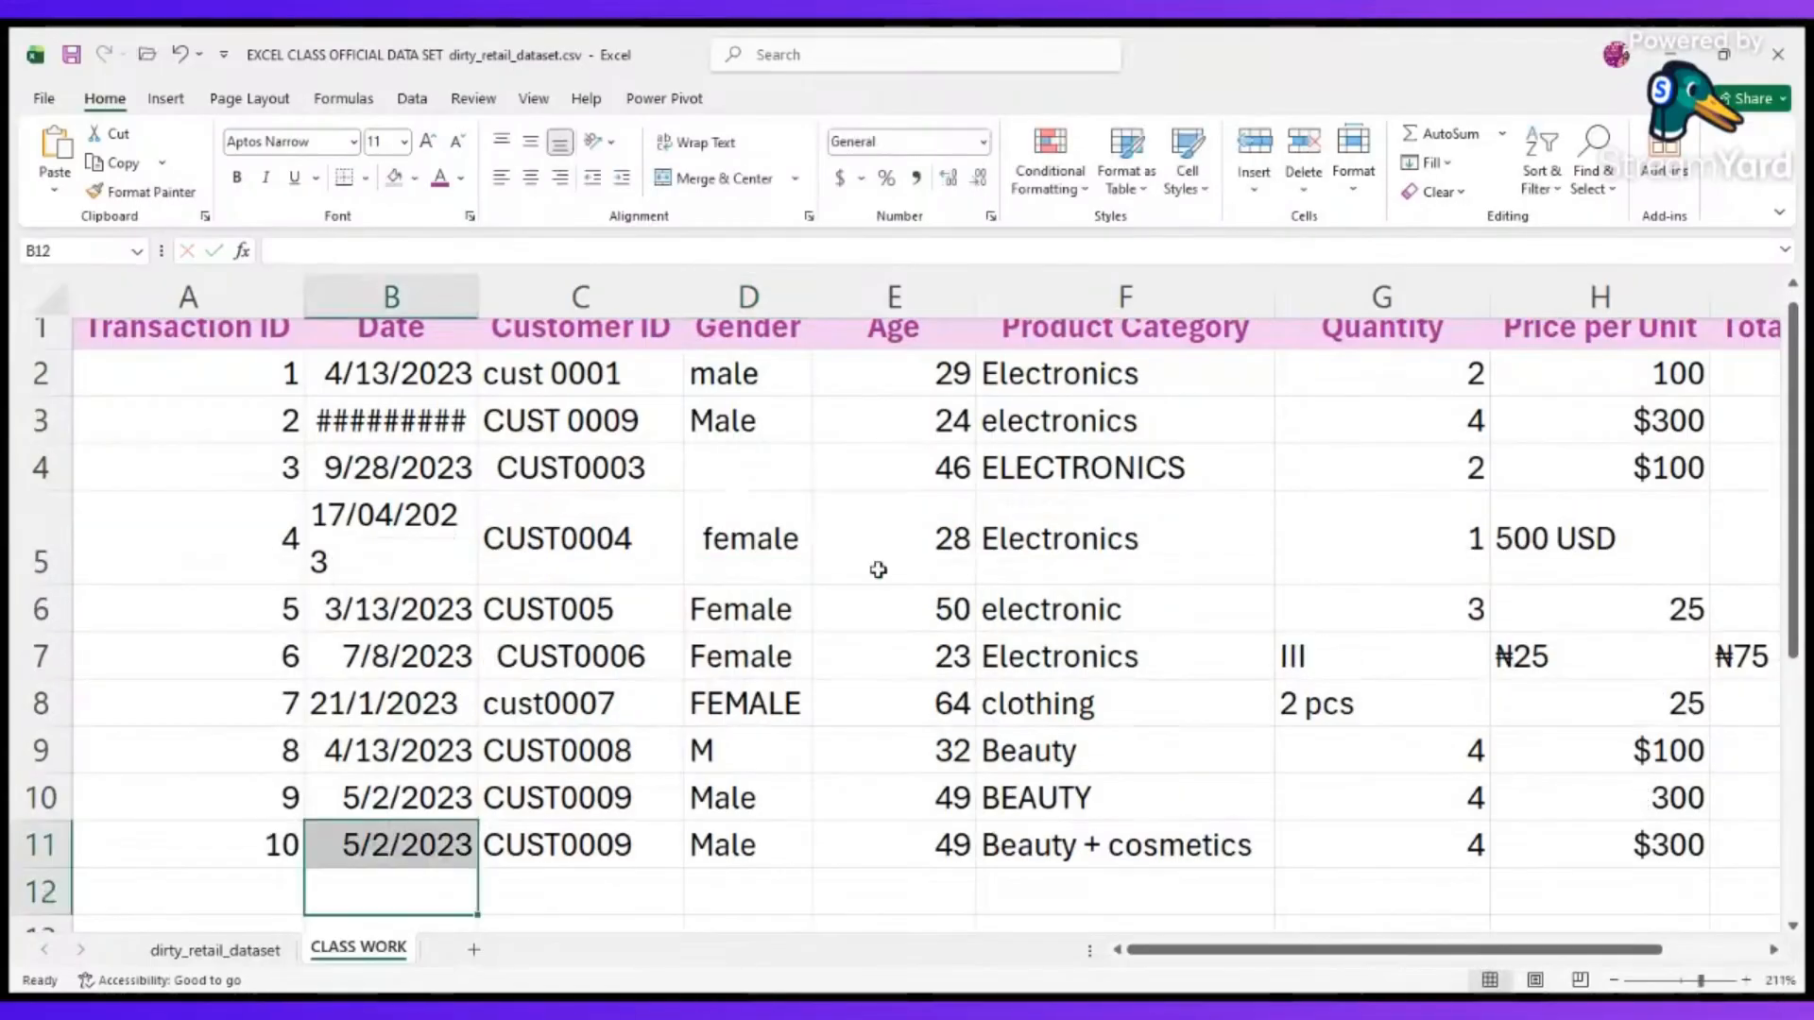
# Reduce the height of row 5 slightly and widen the Date column so every date fits on one line.
pyautogui.moveTo(51, 586); pyautogui.dragTo(51, 567)
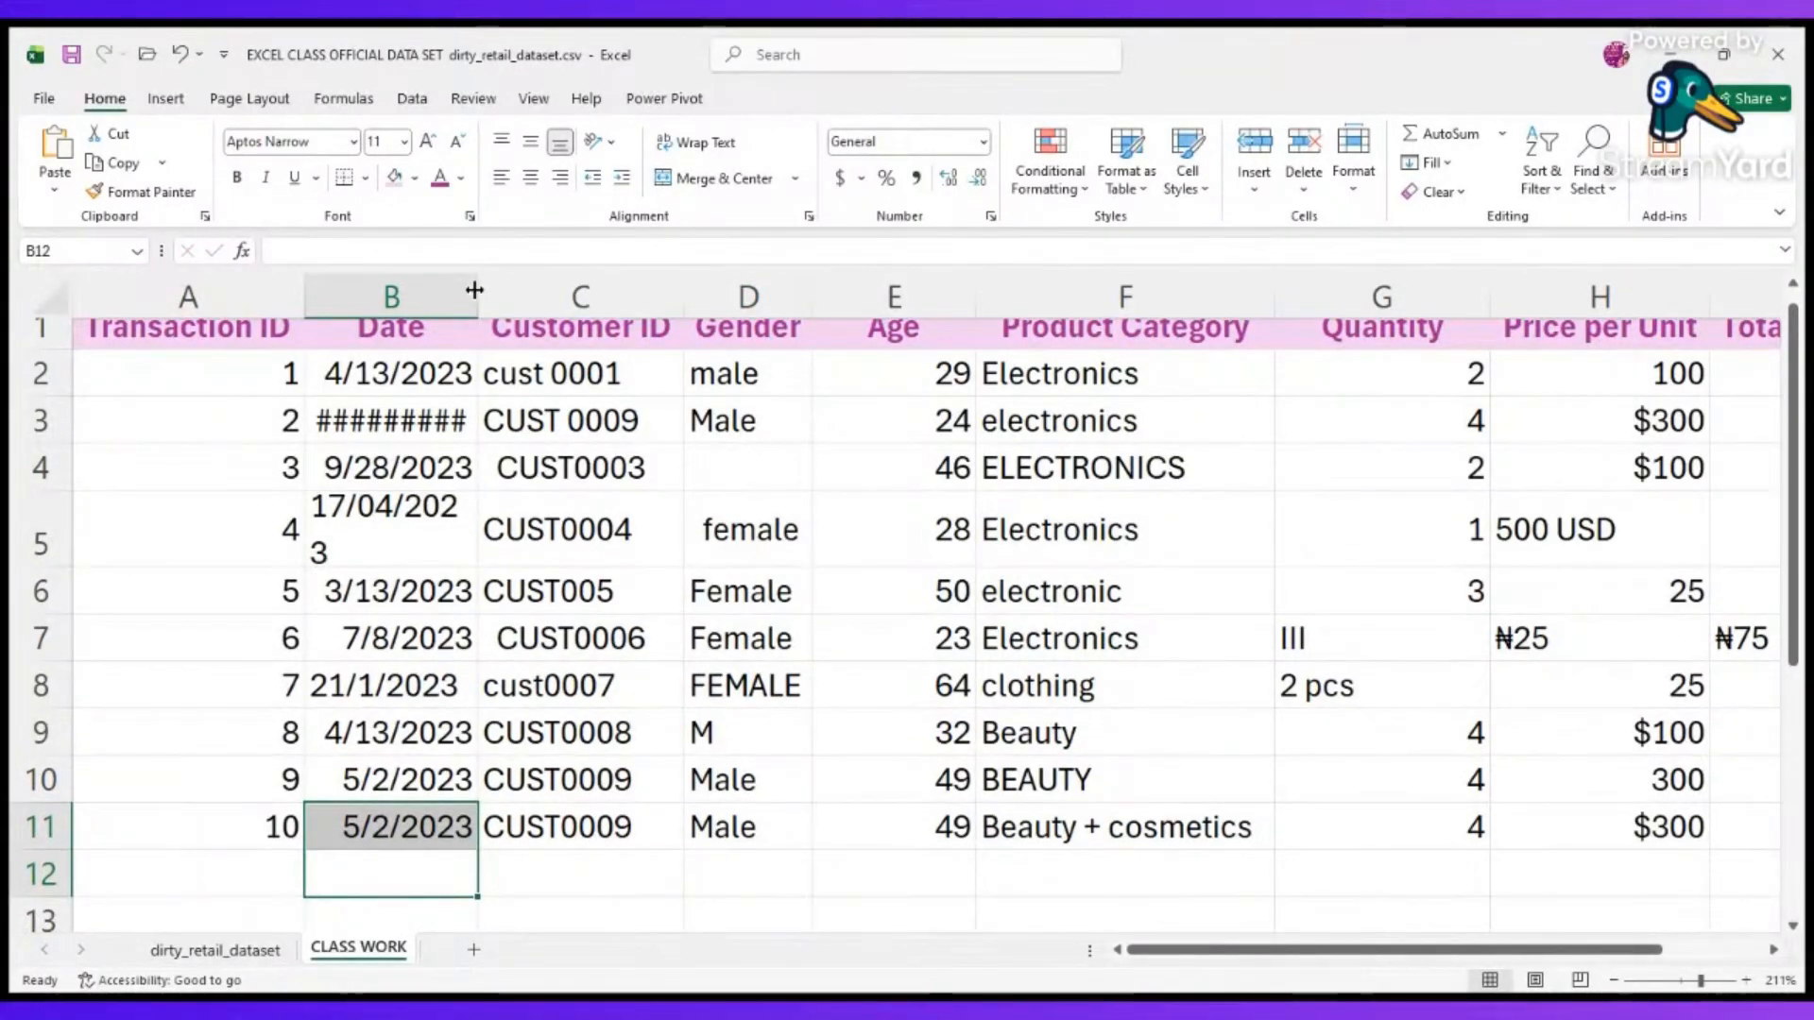
pyautogui.moveTo(474, 290); pyautogui.dragTo(514, 290)
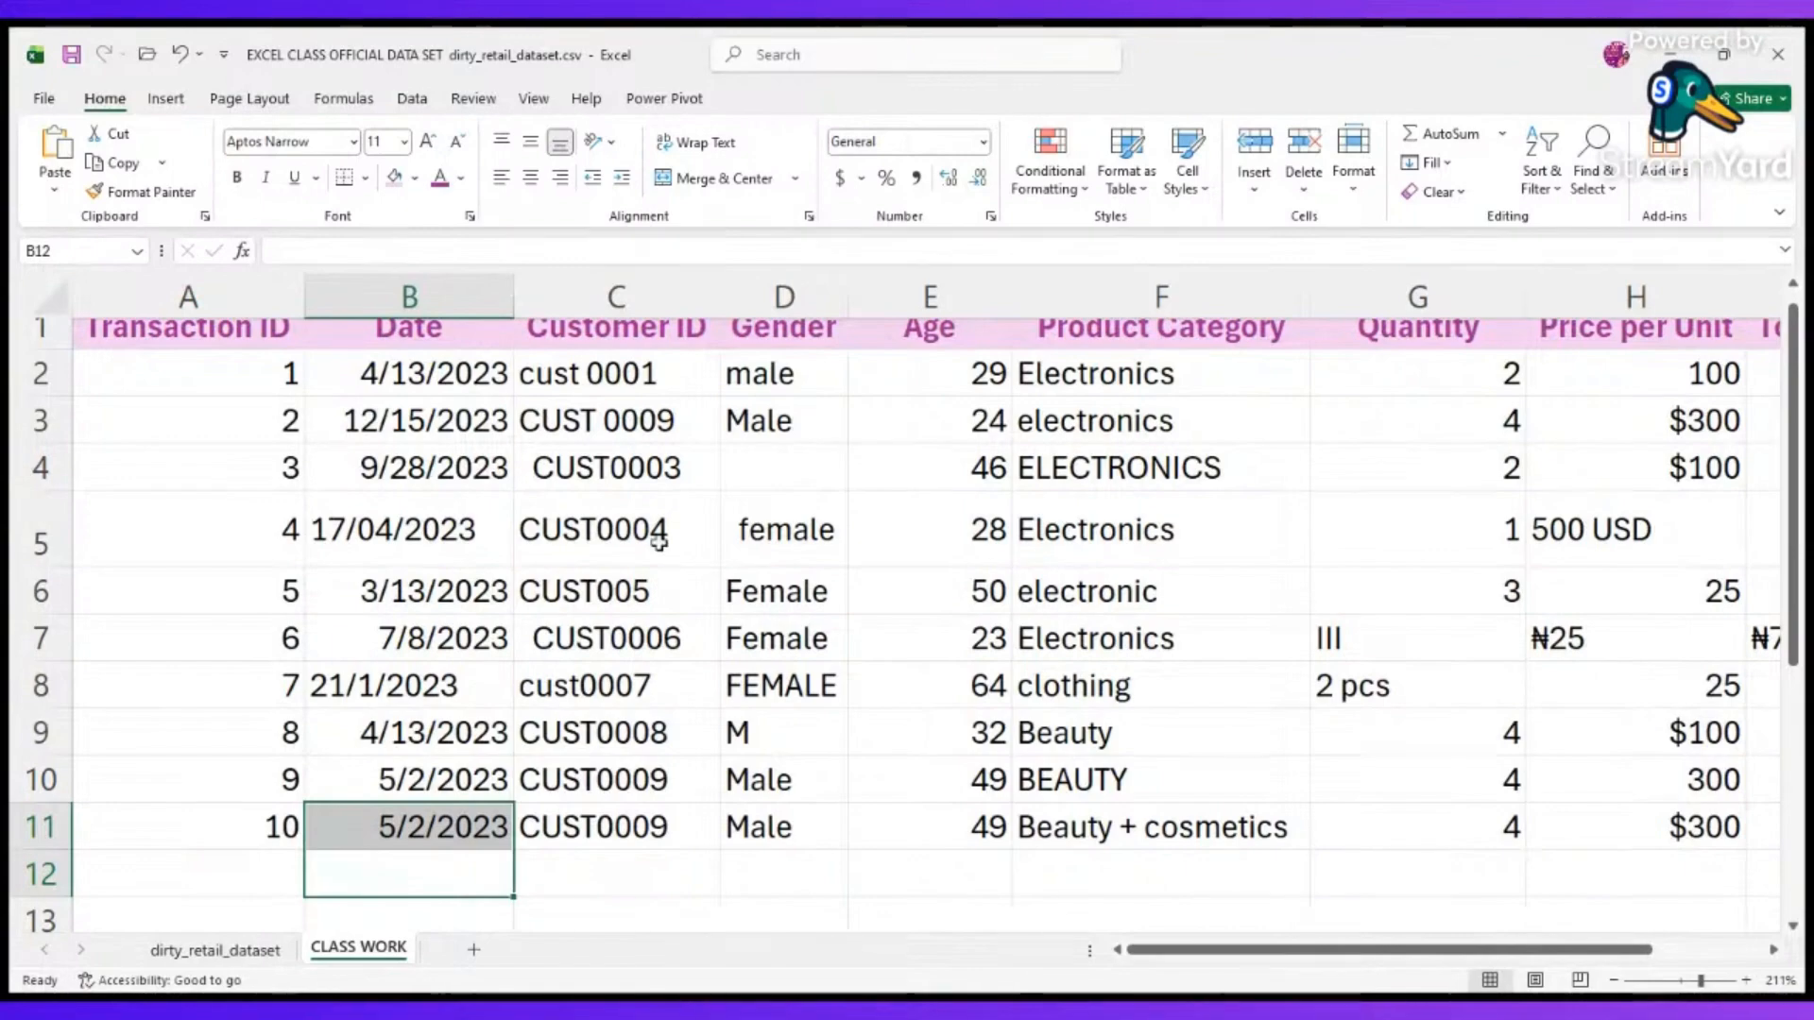
pyautogui.click(1058, 525)
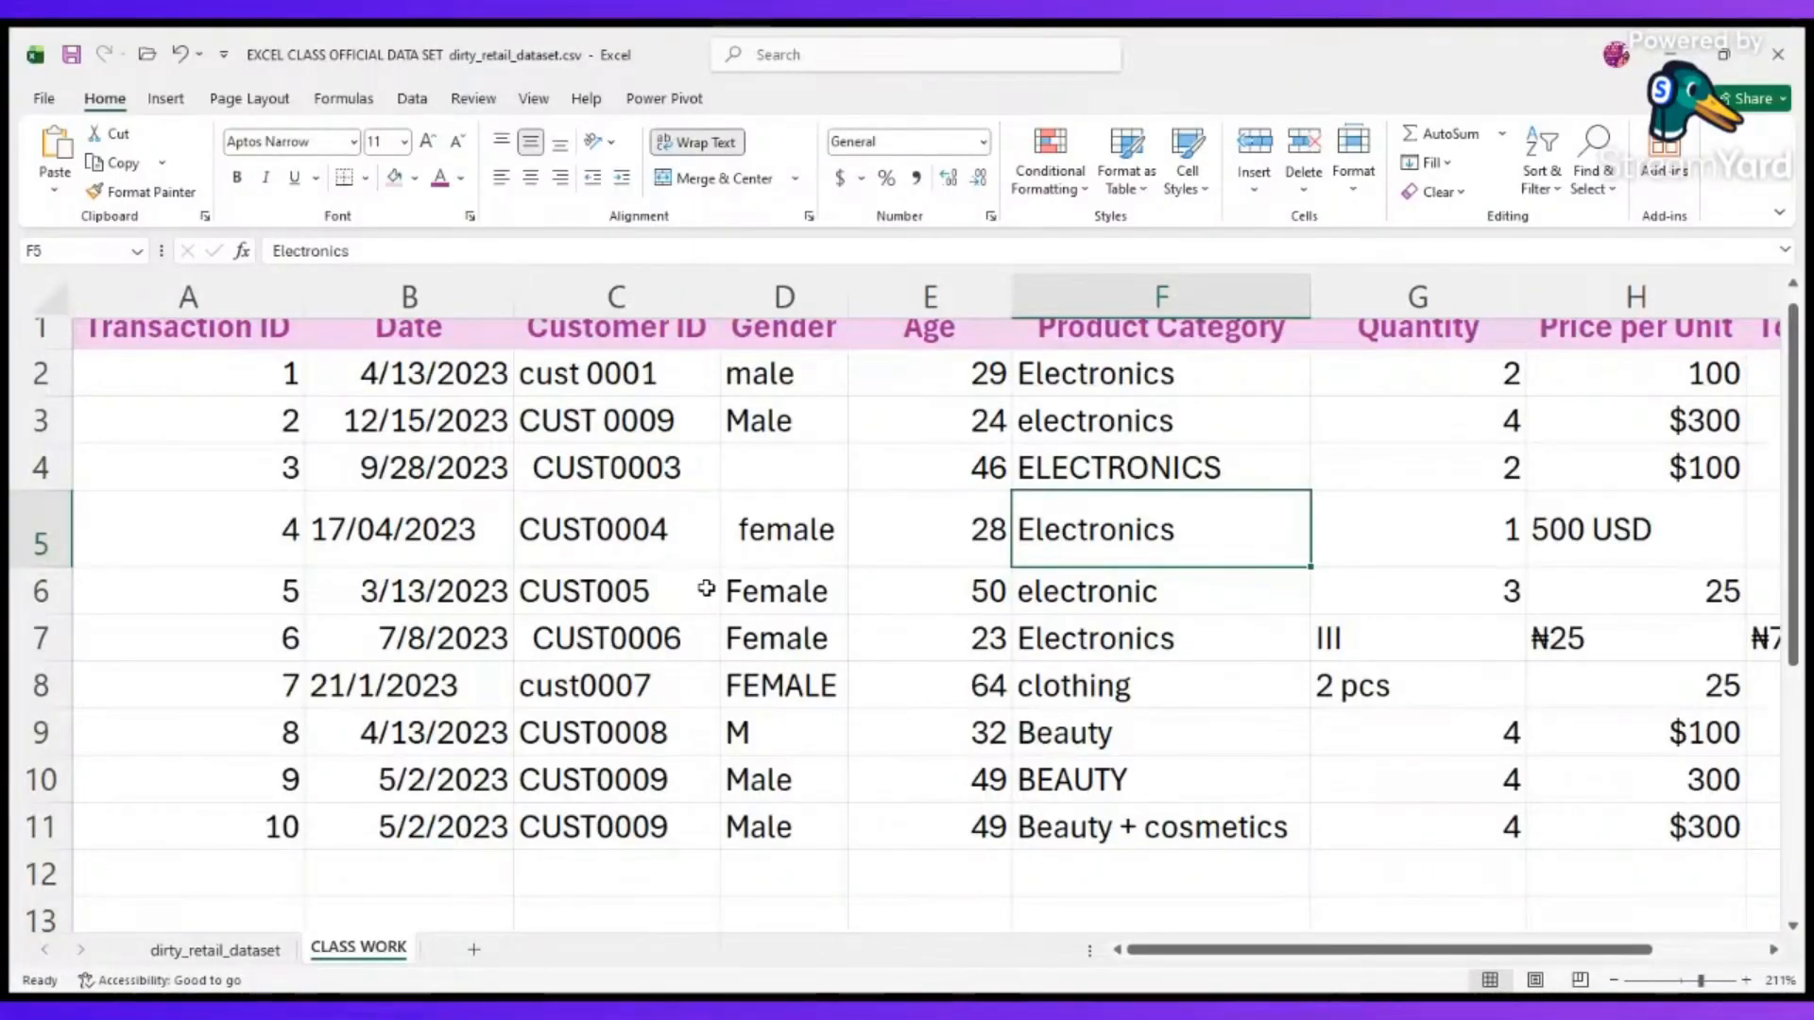
# Insert a blank column between the Date and Customer ID columns.
pyautogui.click(615, 296)
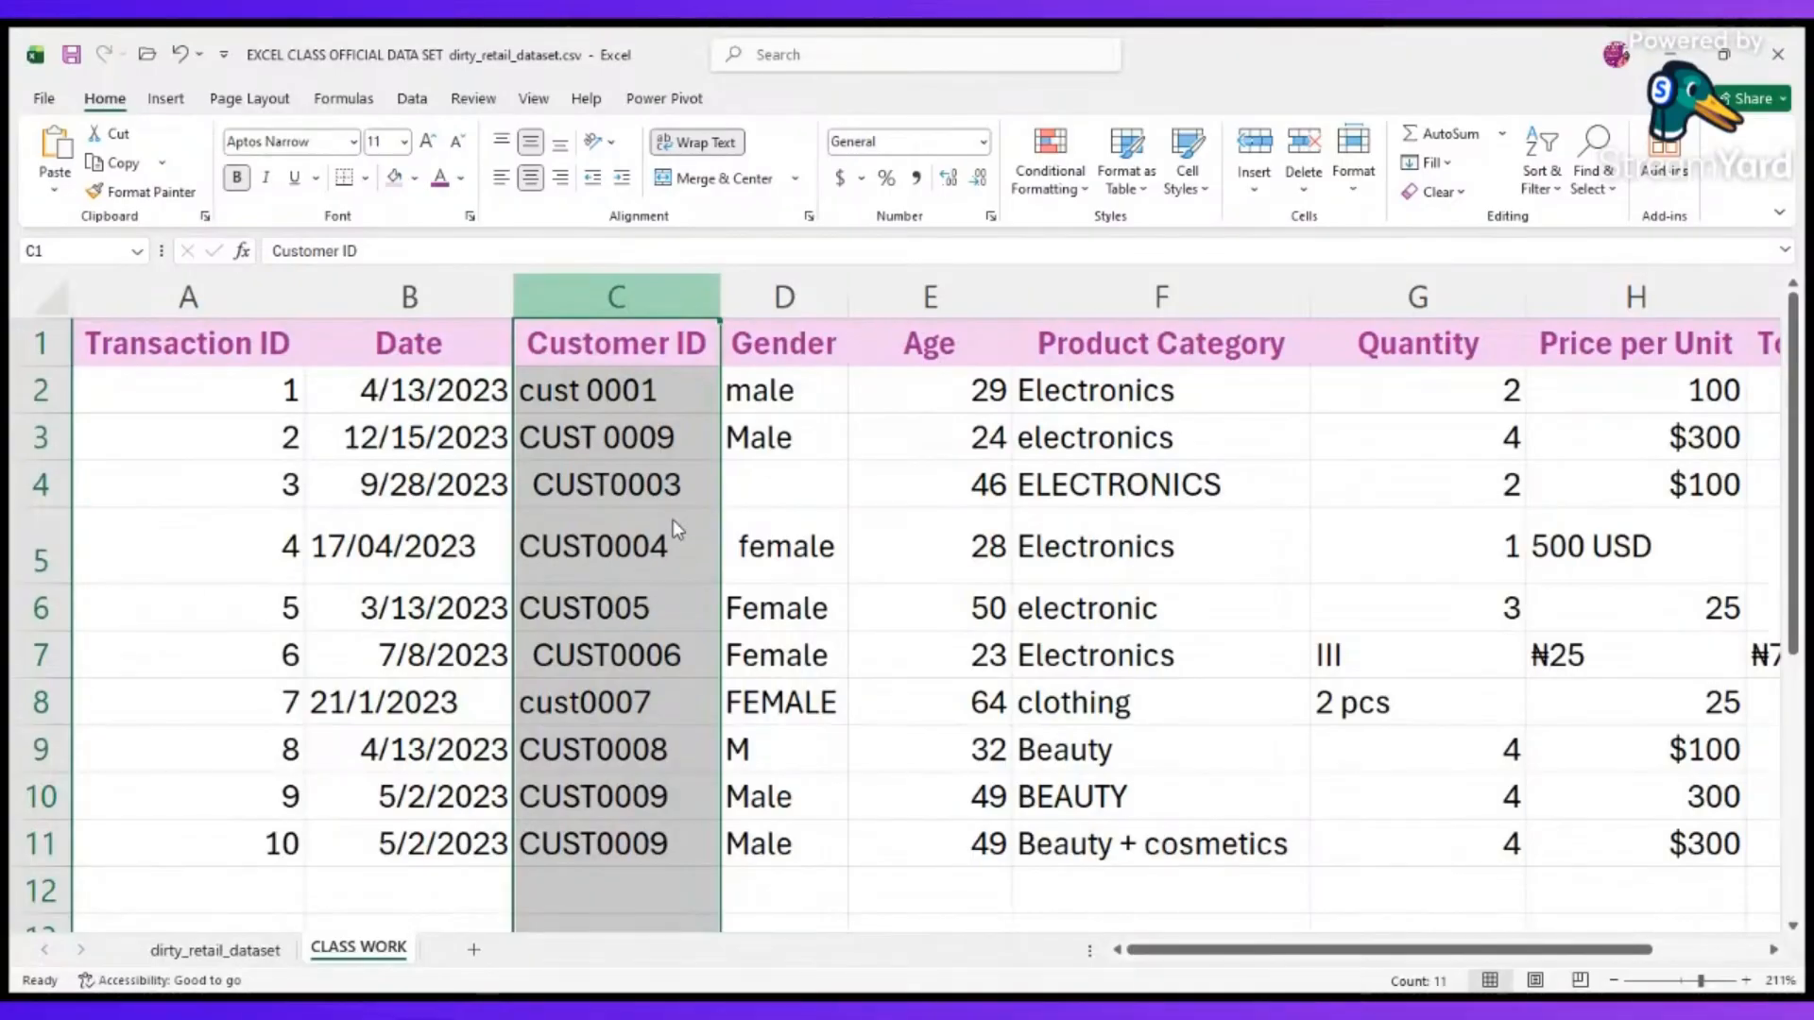
pyautogui.hotkey('ctrl', 'shift', '+')
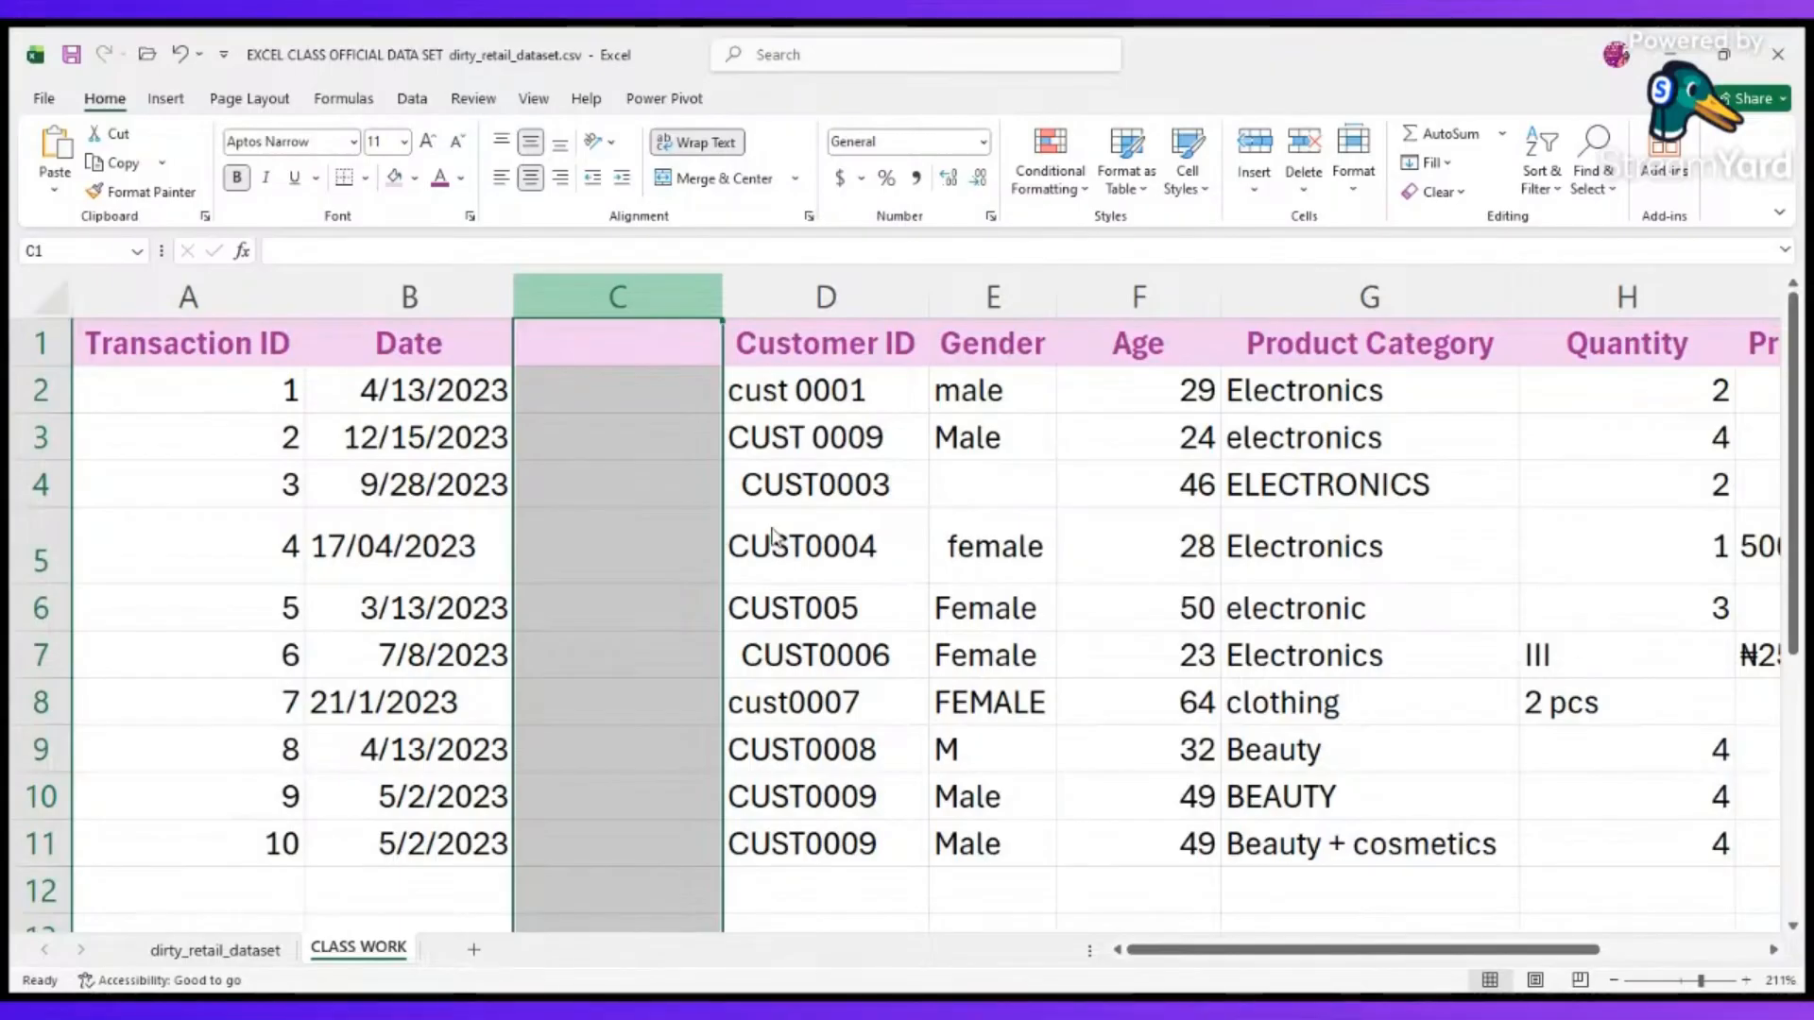
pyautogui.hotkey('ctrl', 'shift', '+')
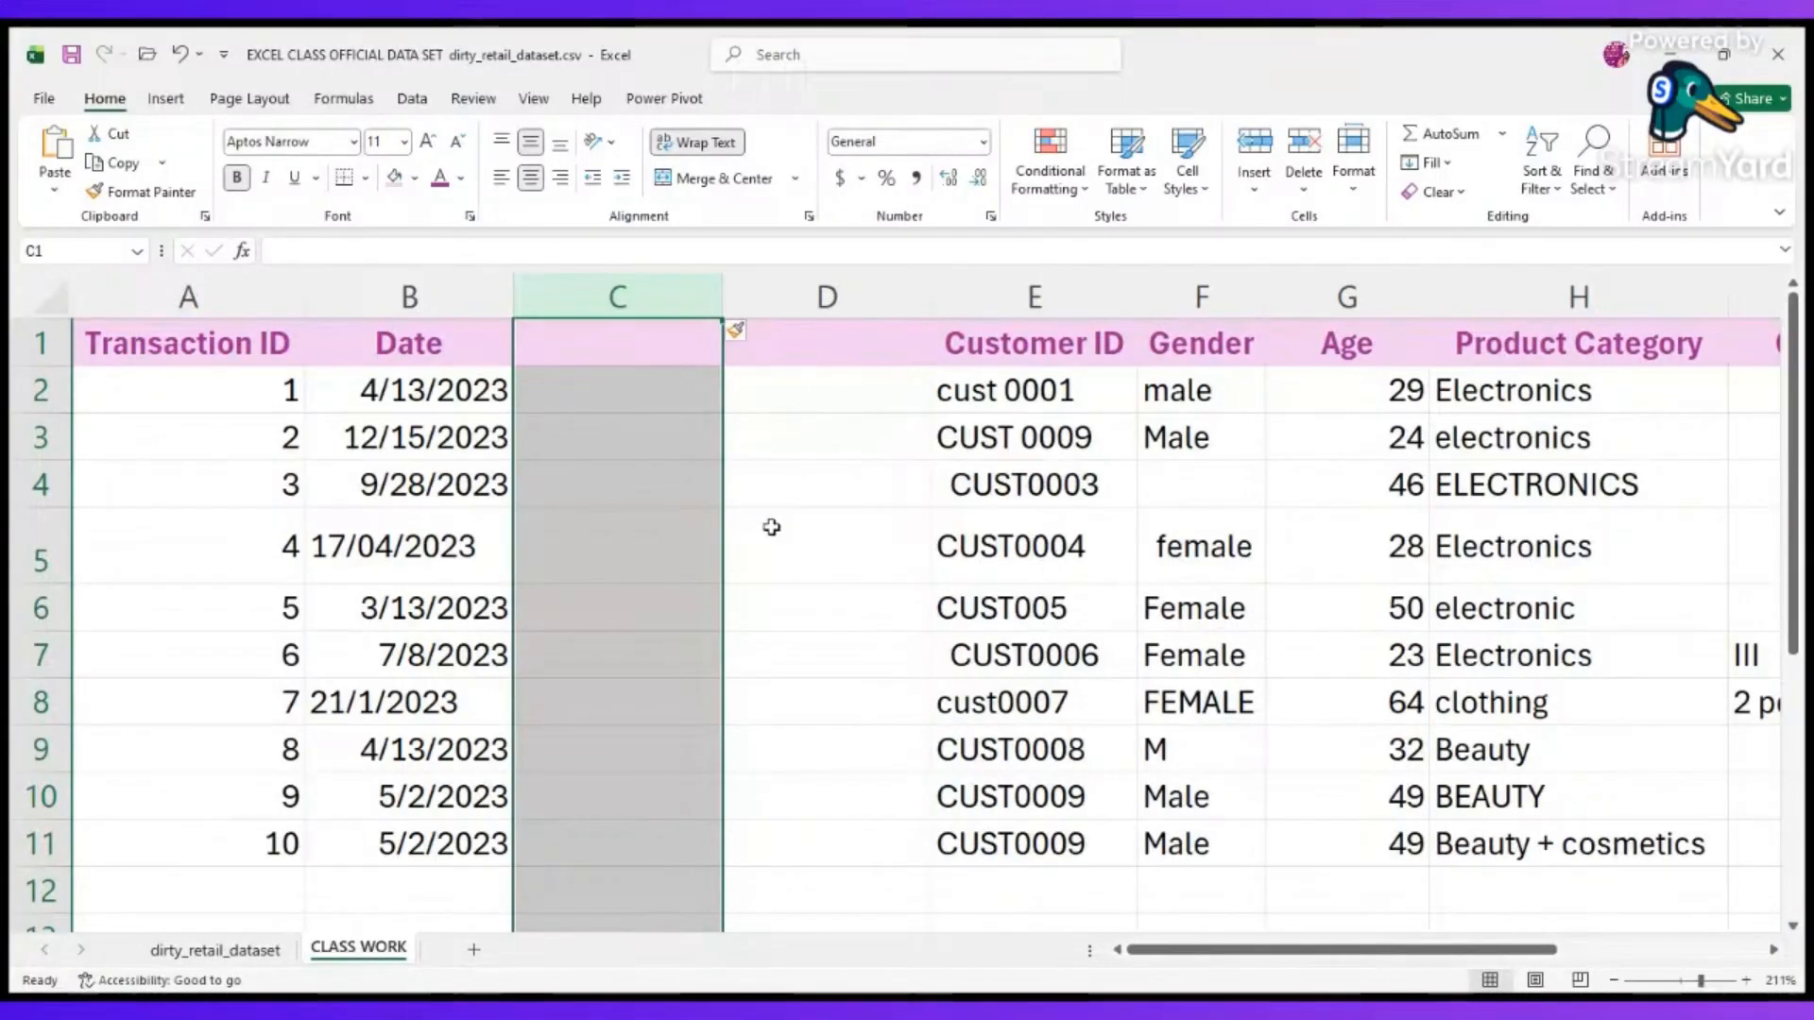
pyautogui.click(824, 295)
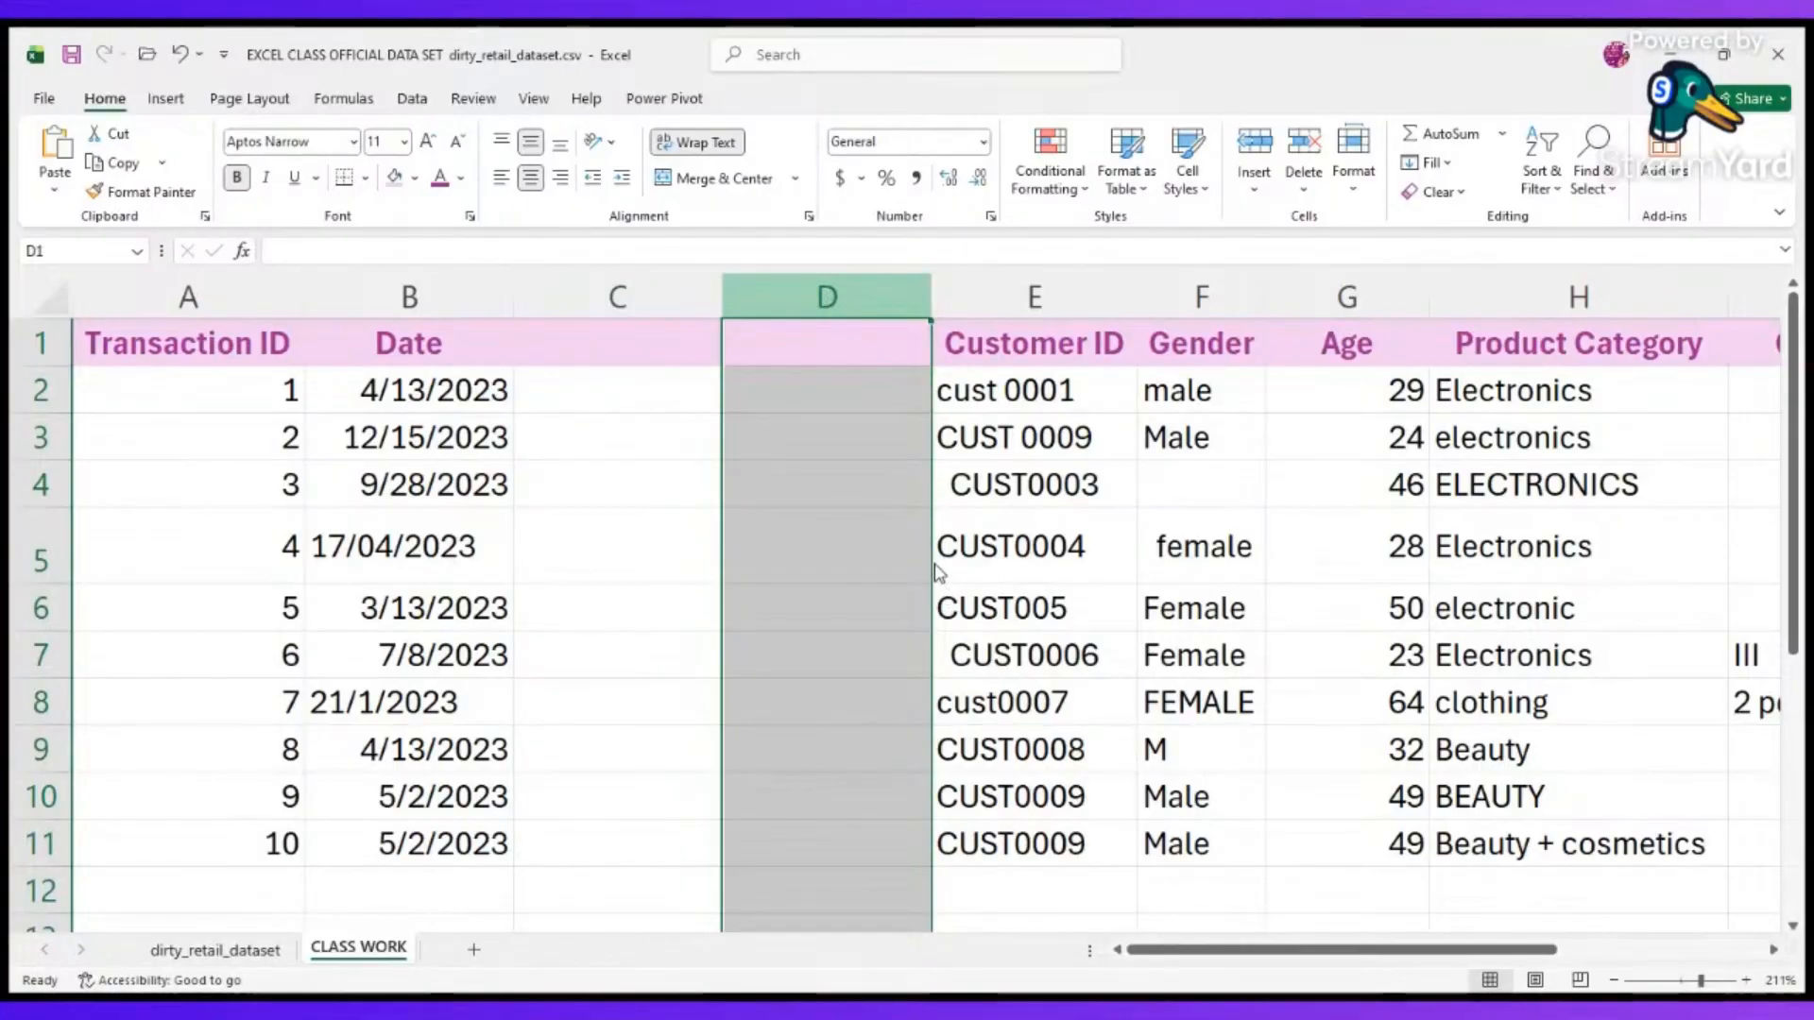
pyautogui.hotkey('ctrl', '-')
# Enter the formula =TRIM(D2) in C2 to strip extra spaces from the first customer ID.
pyautogui.click(638, 389)
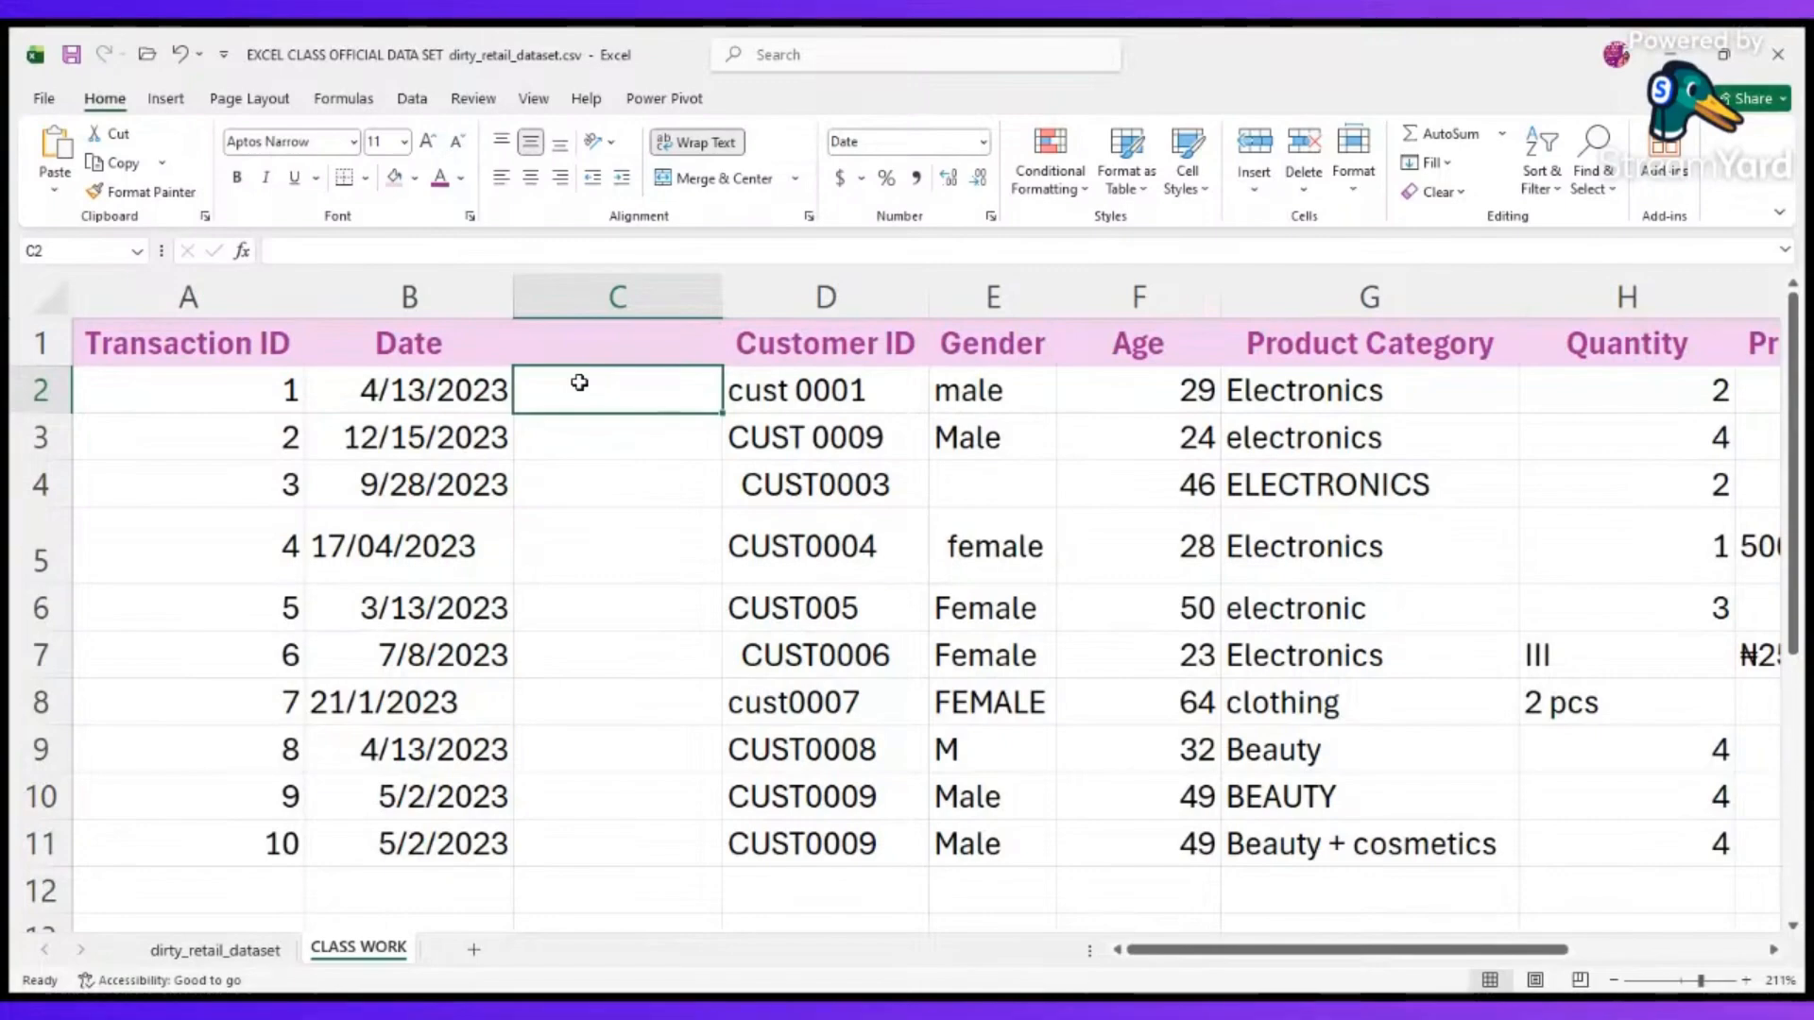
pyautogui.write('=')
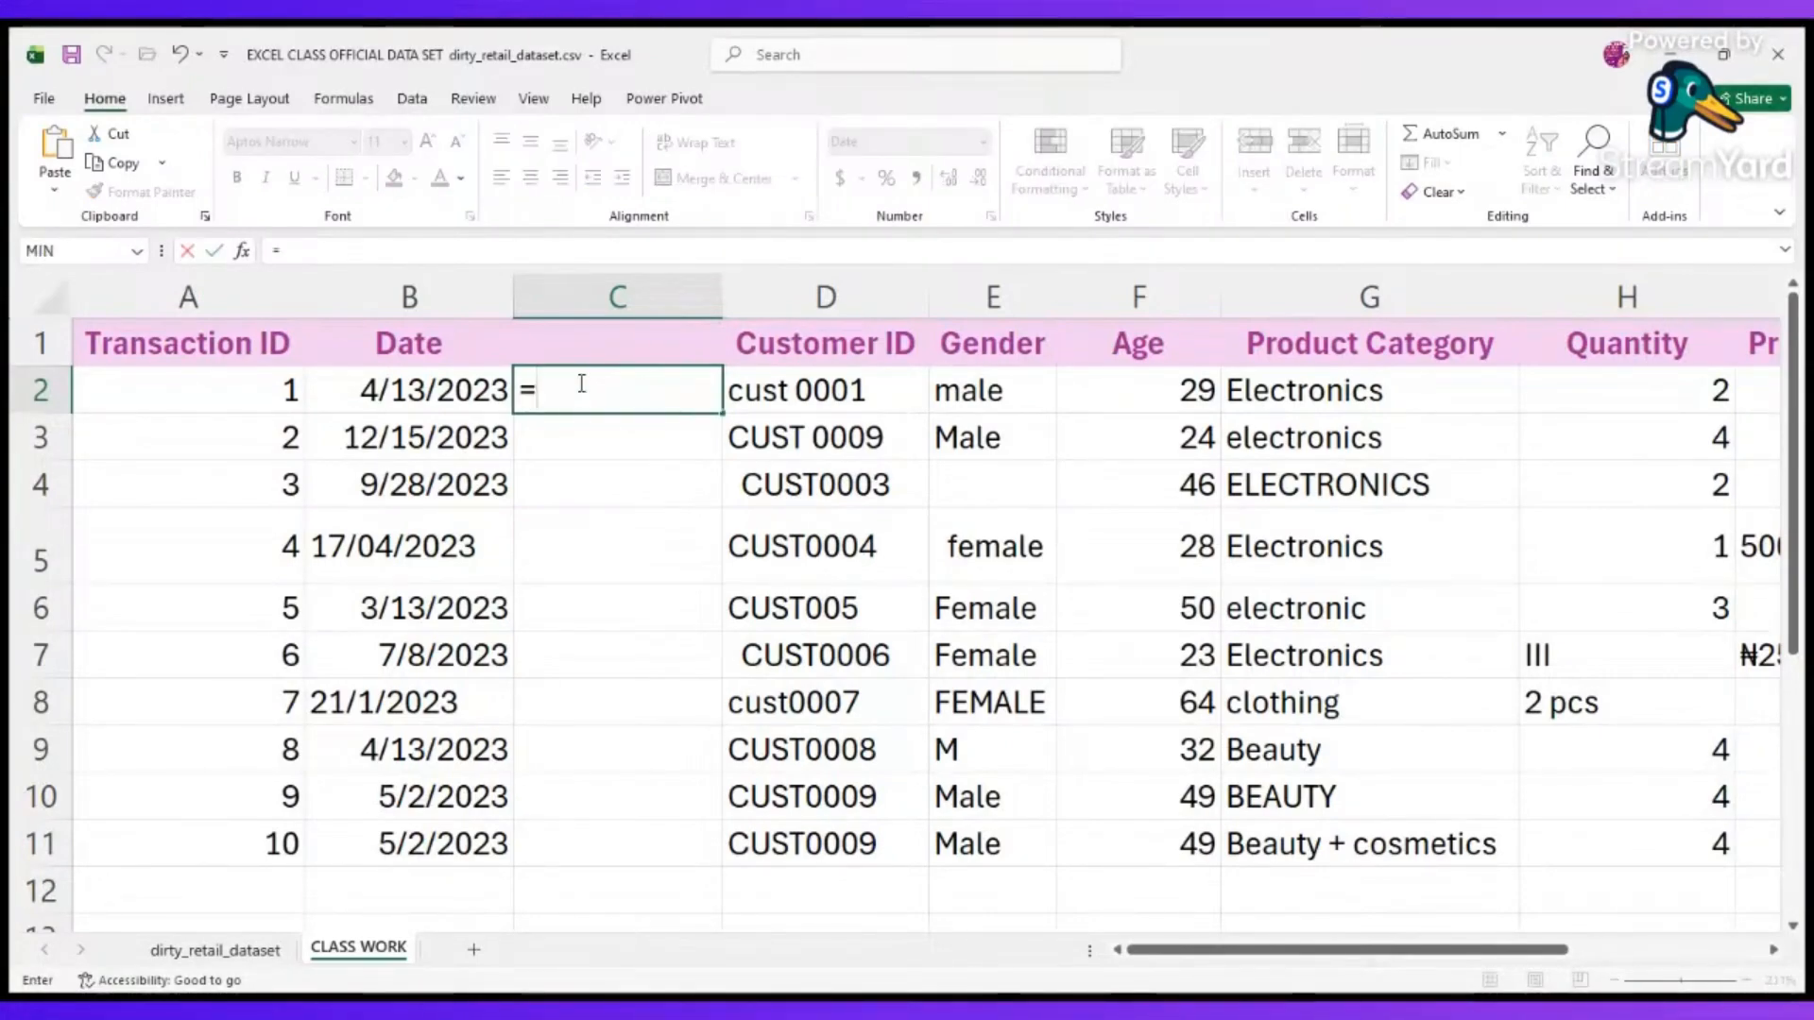
pyautogui.write('trim')
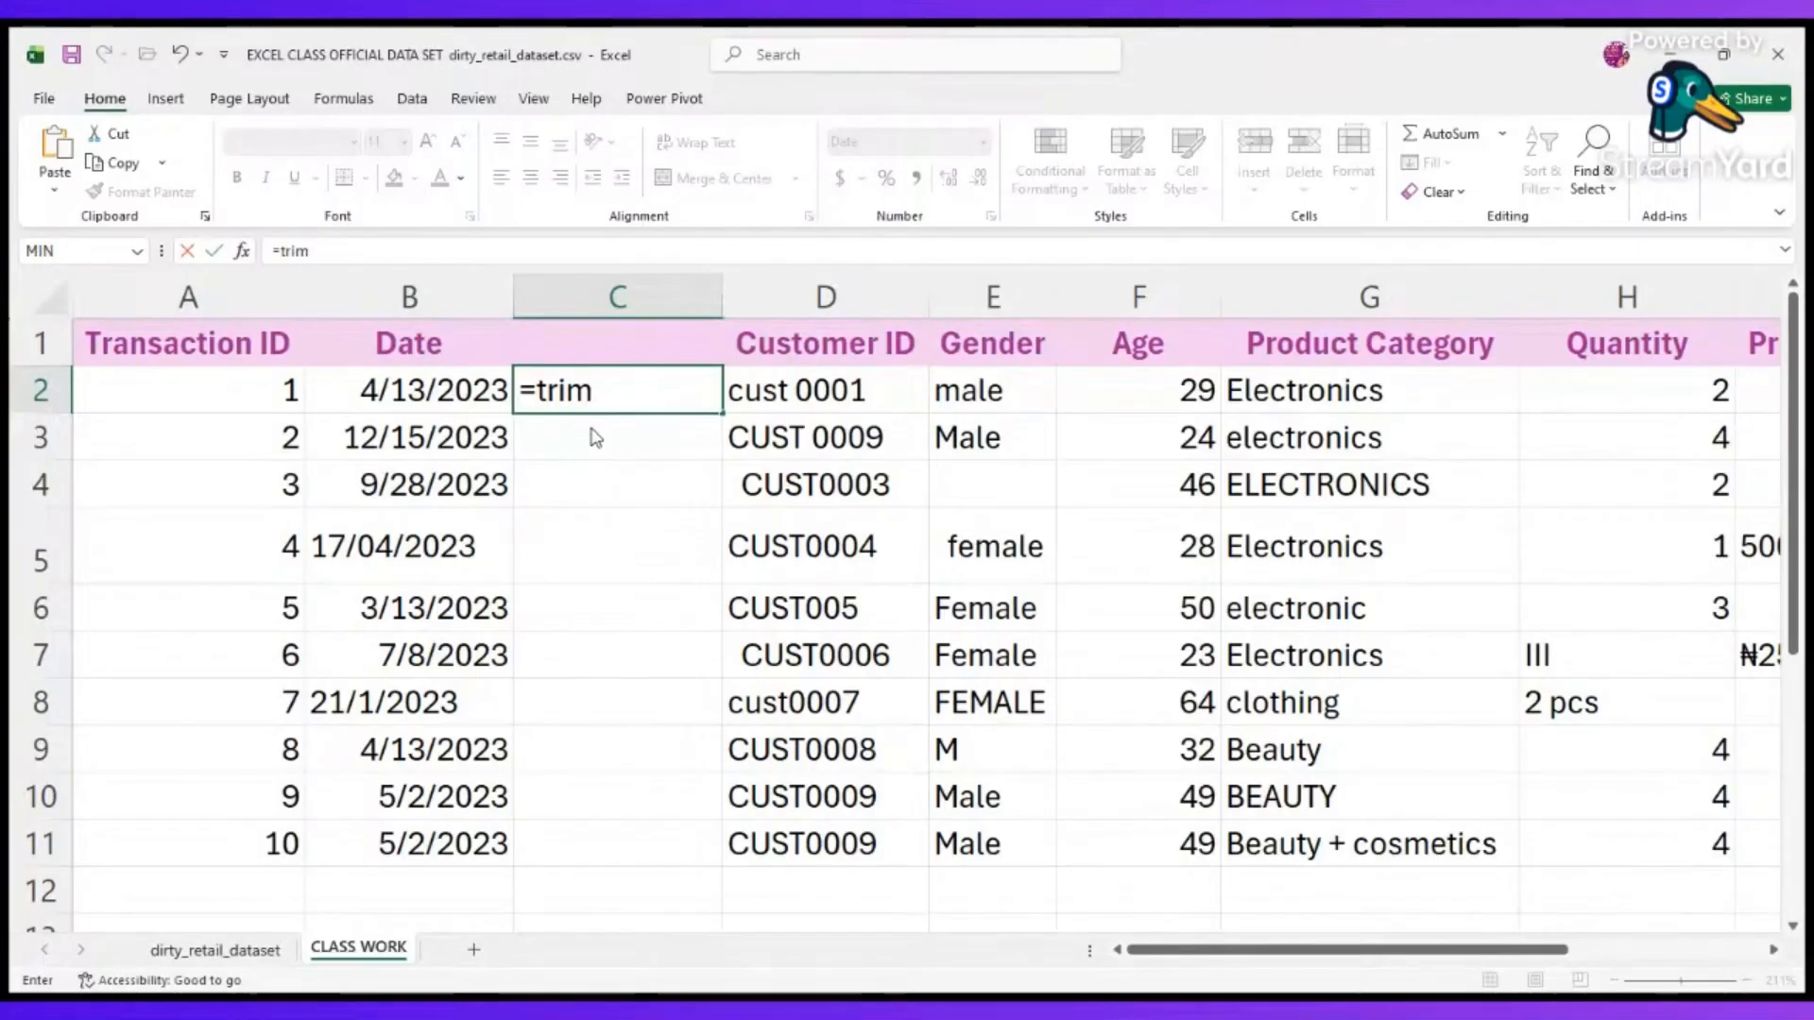
pyautogui.press('Tab')
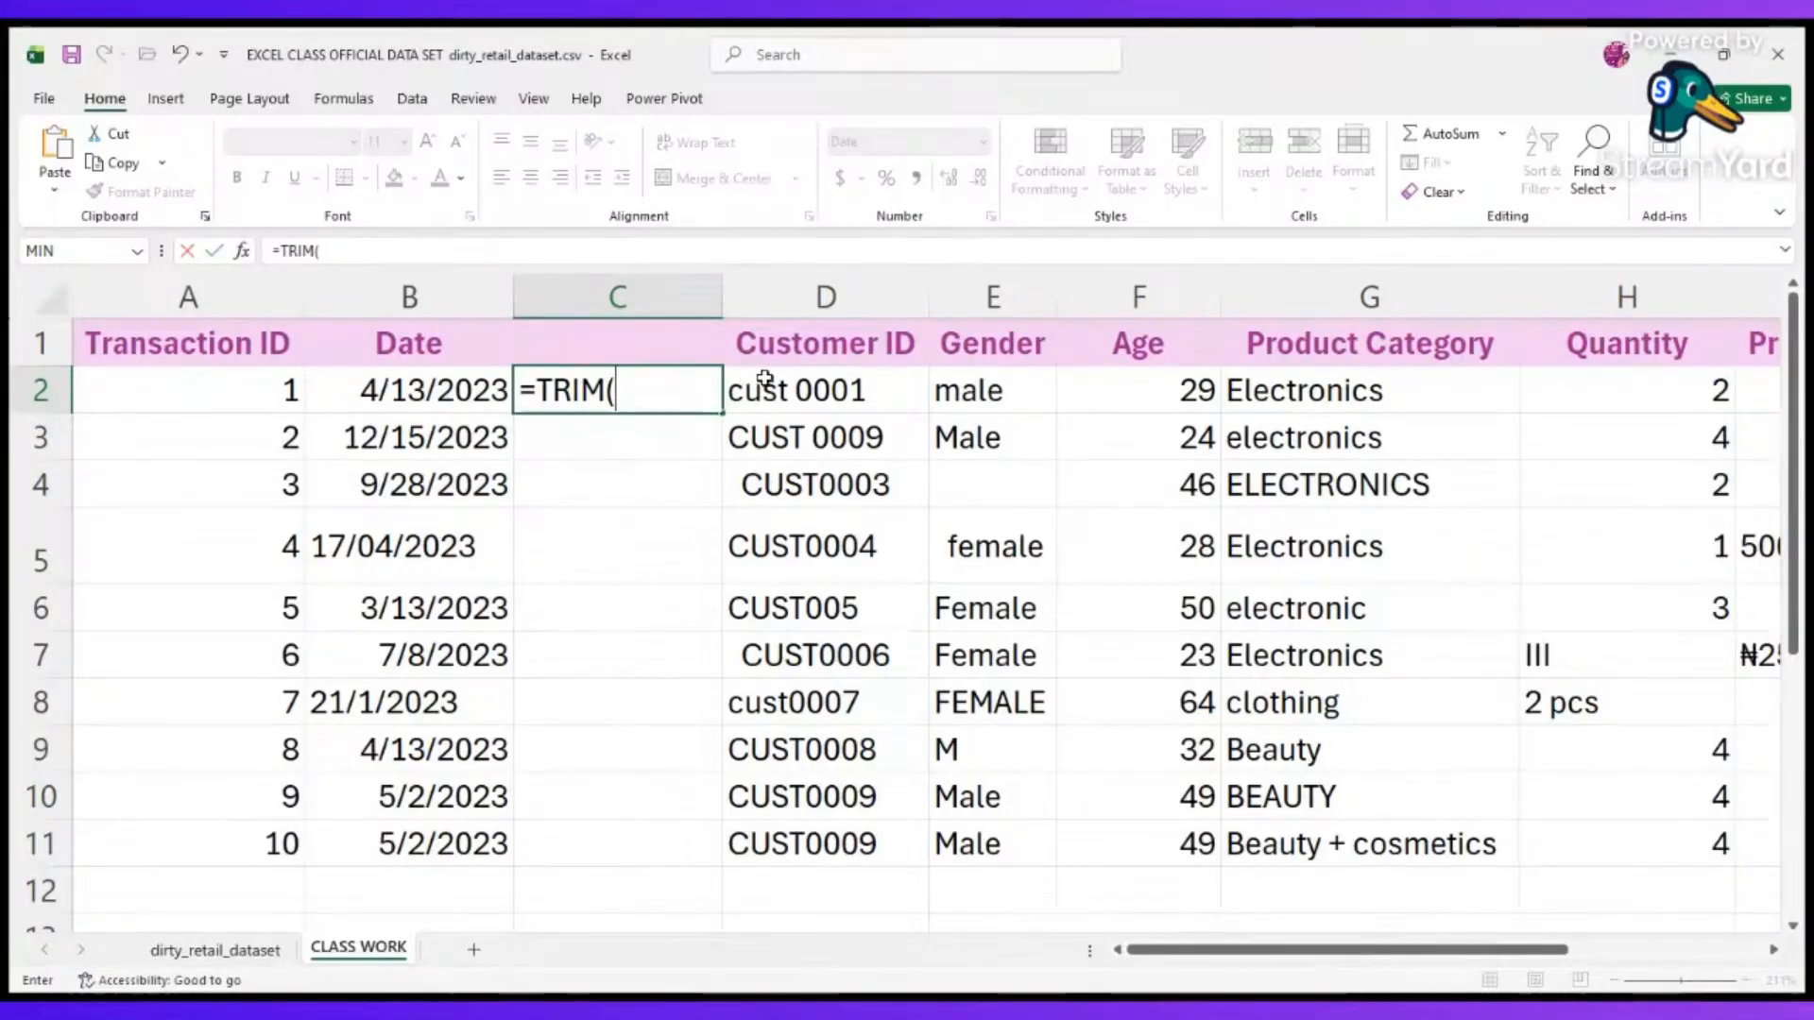
pyautogui.click(791, 390)
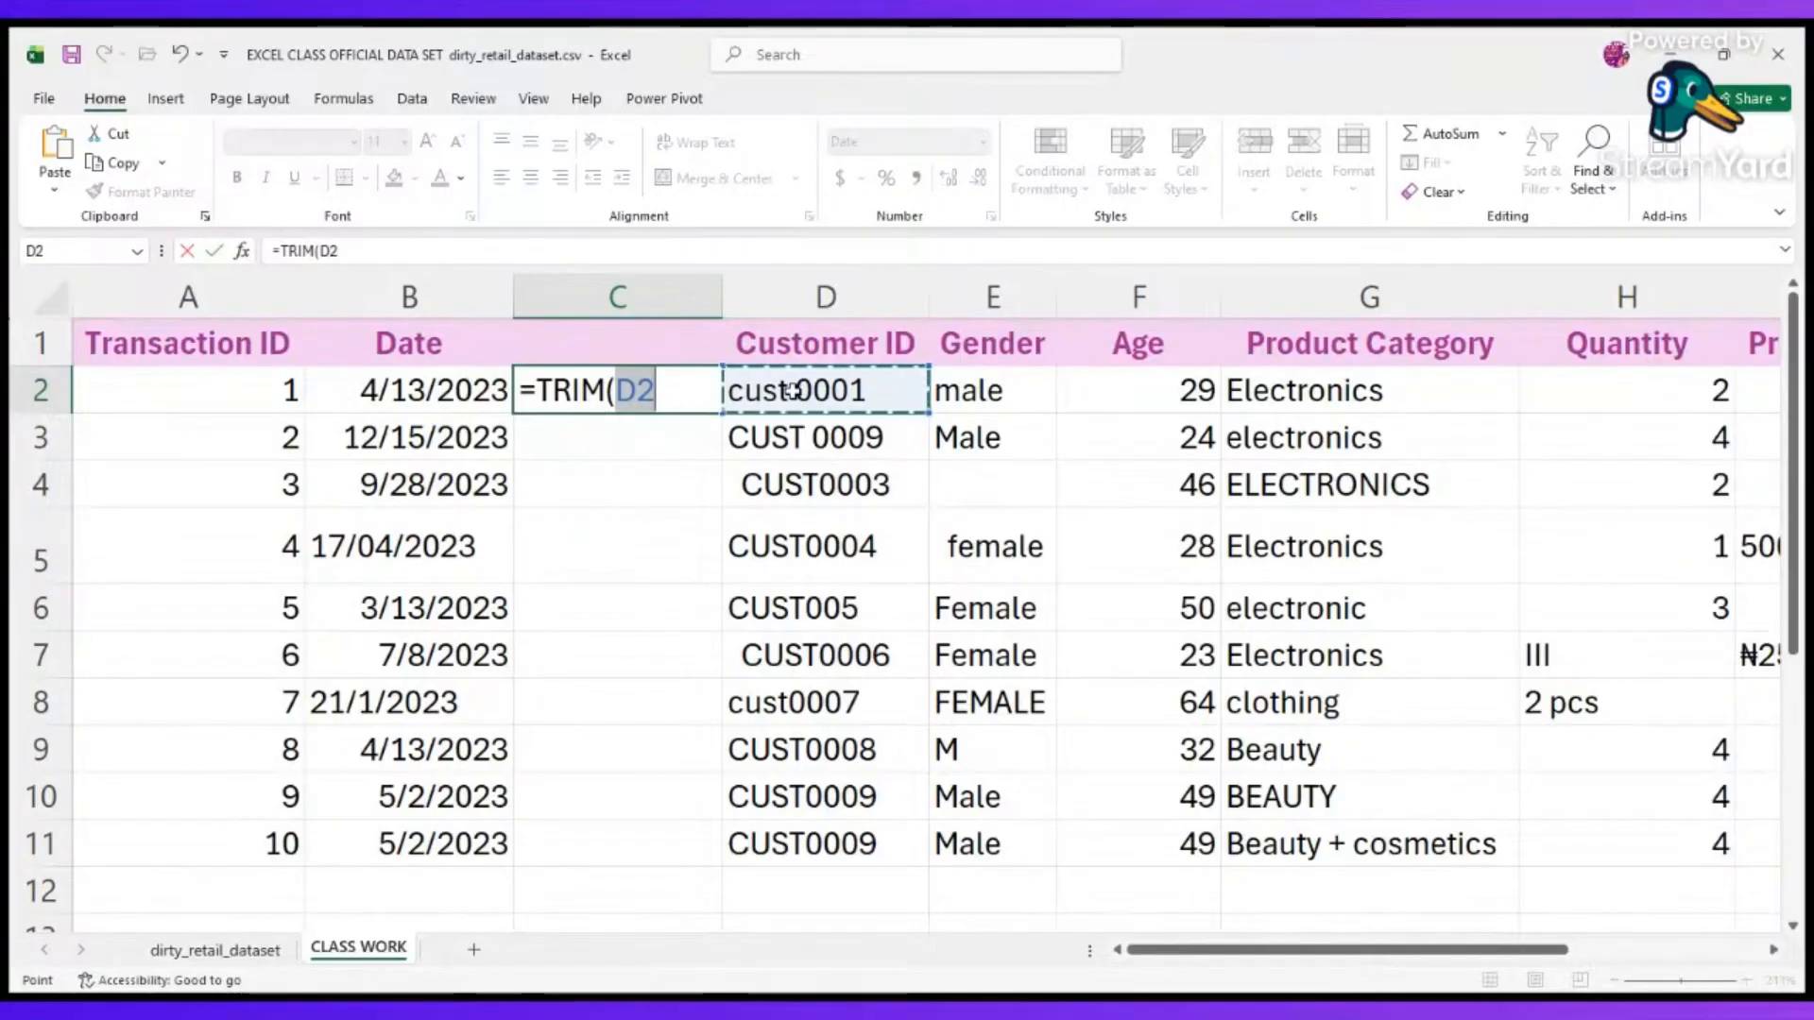
pyautogui.press('Return')
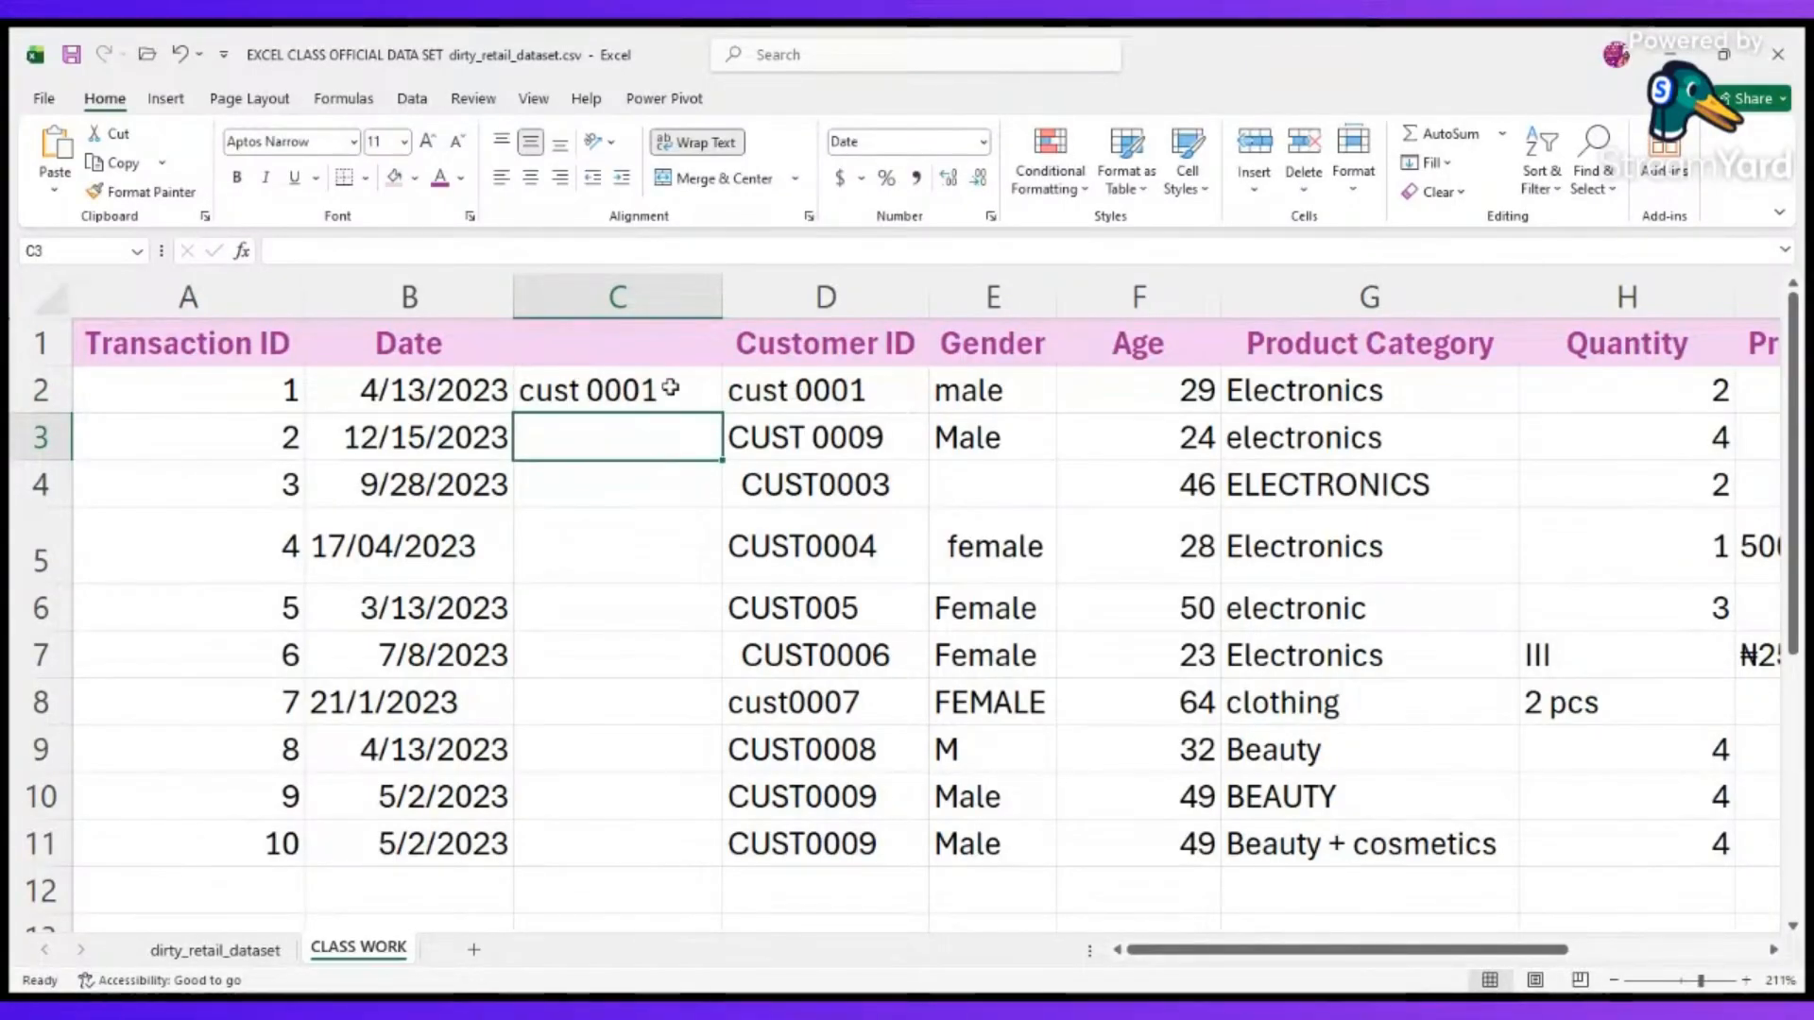
pyautogui.click(708, 391)
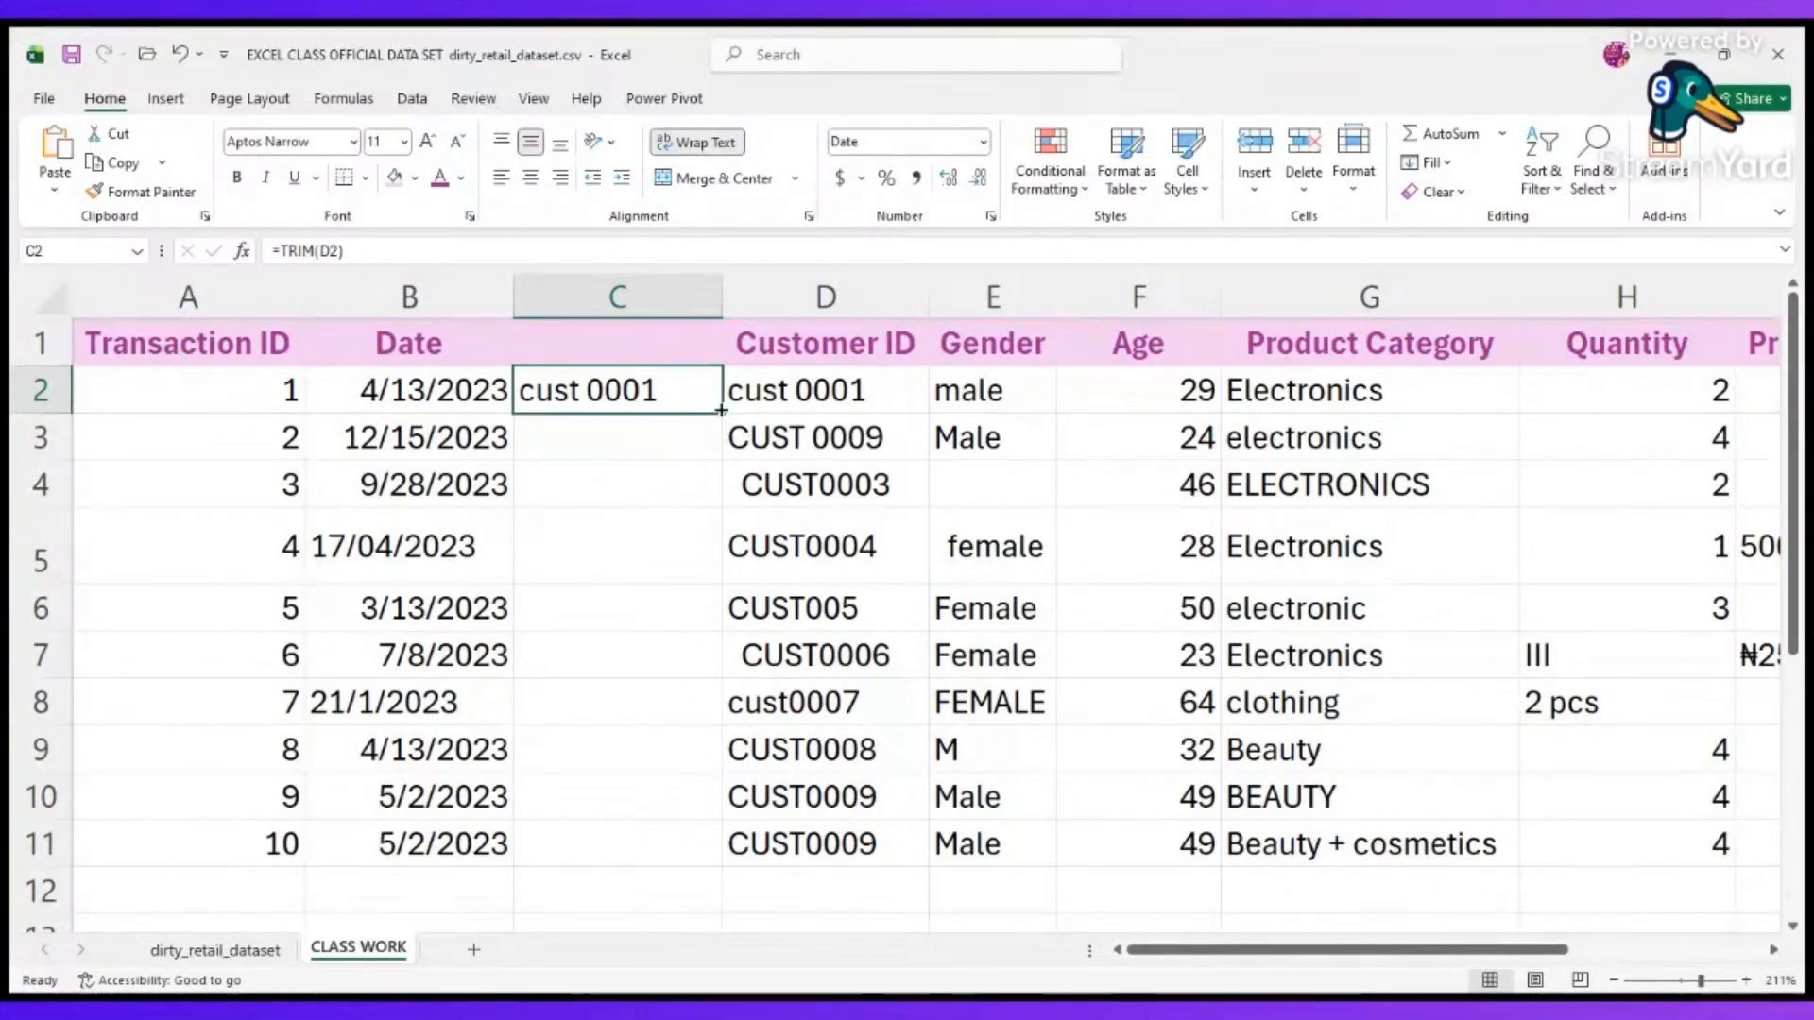
pyautogui.scroll(10, 720, 410)
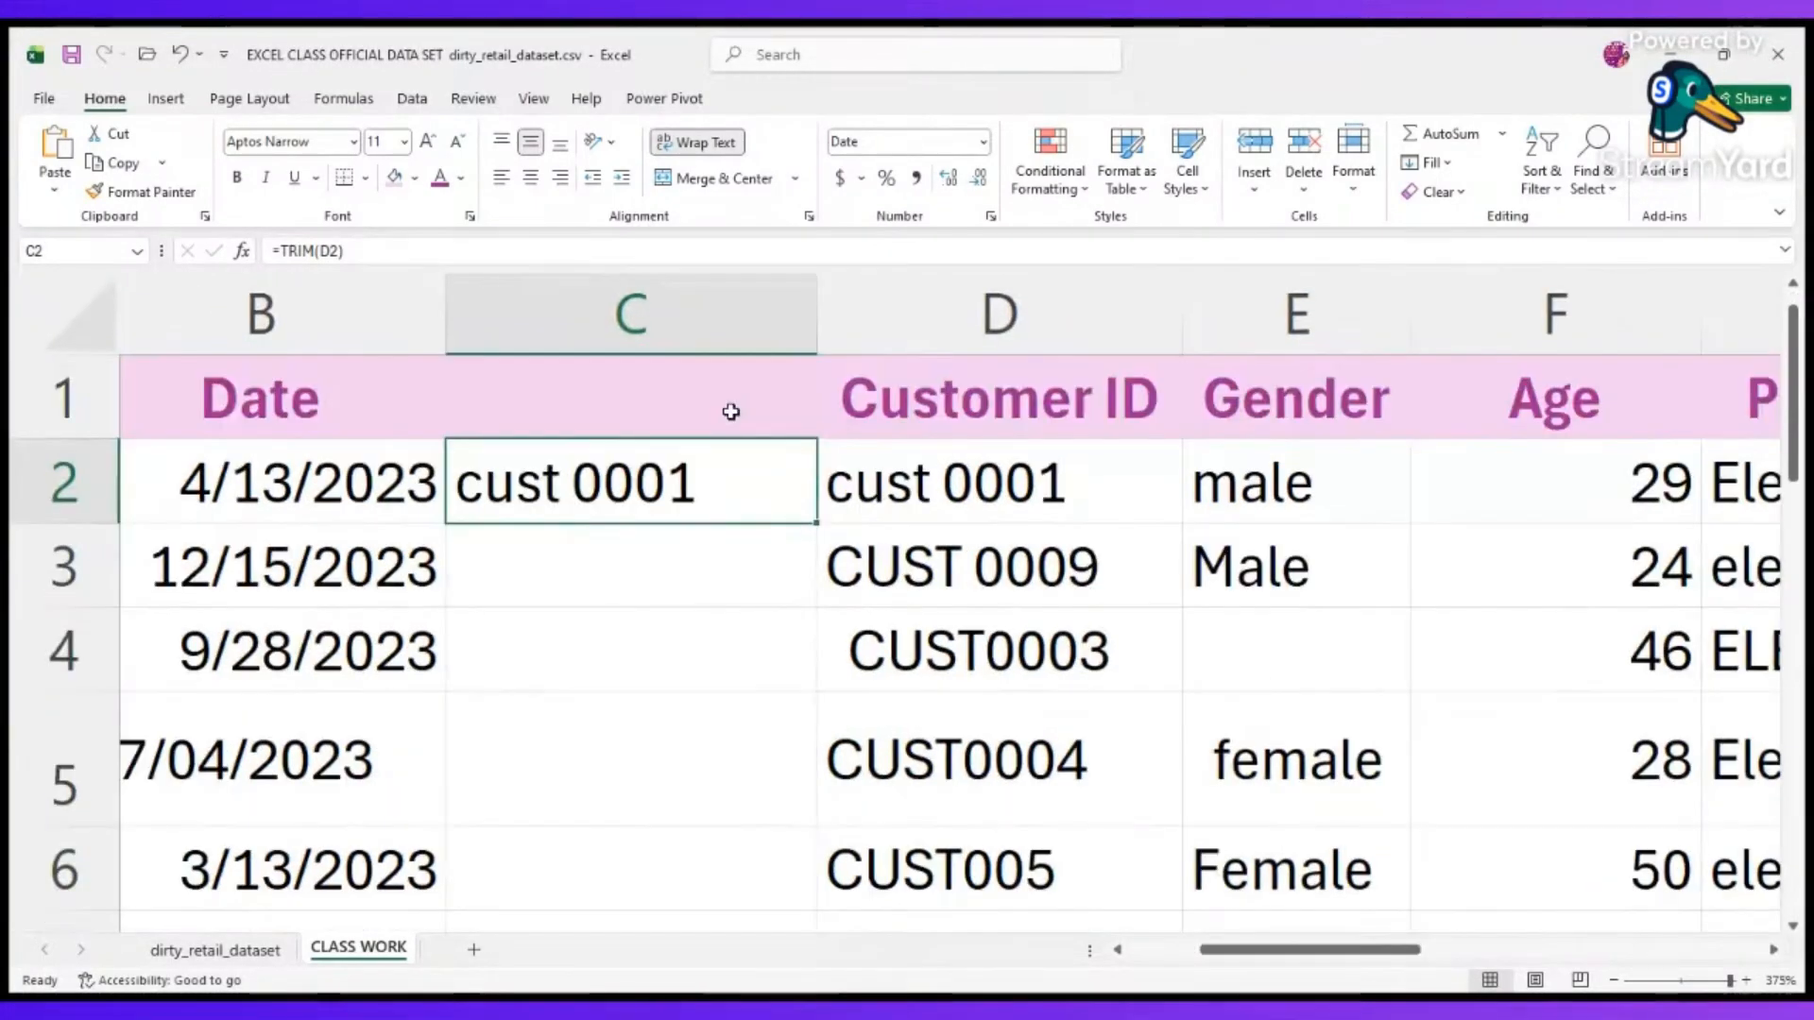
pyautogui.click(812, 527)
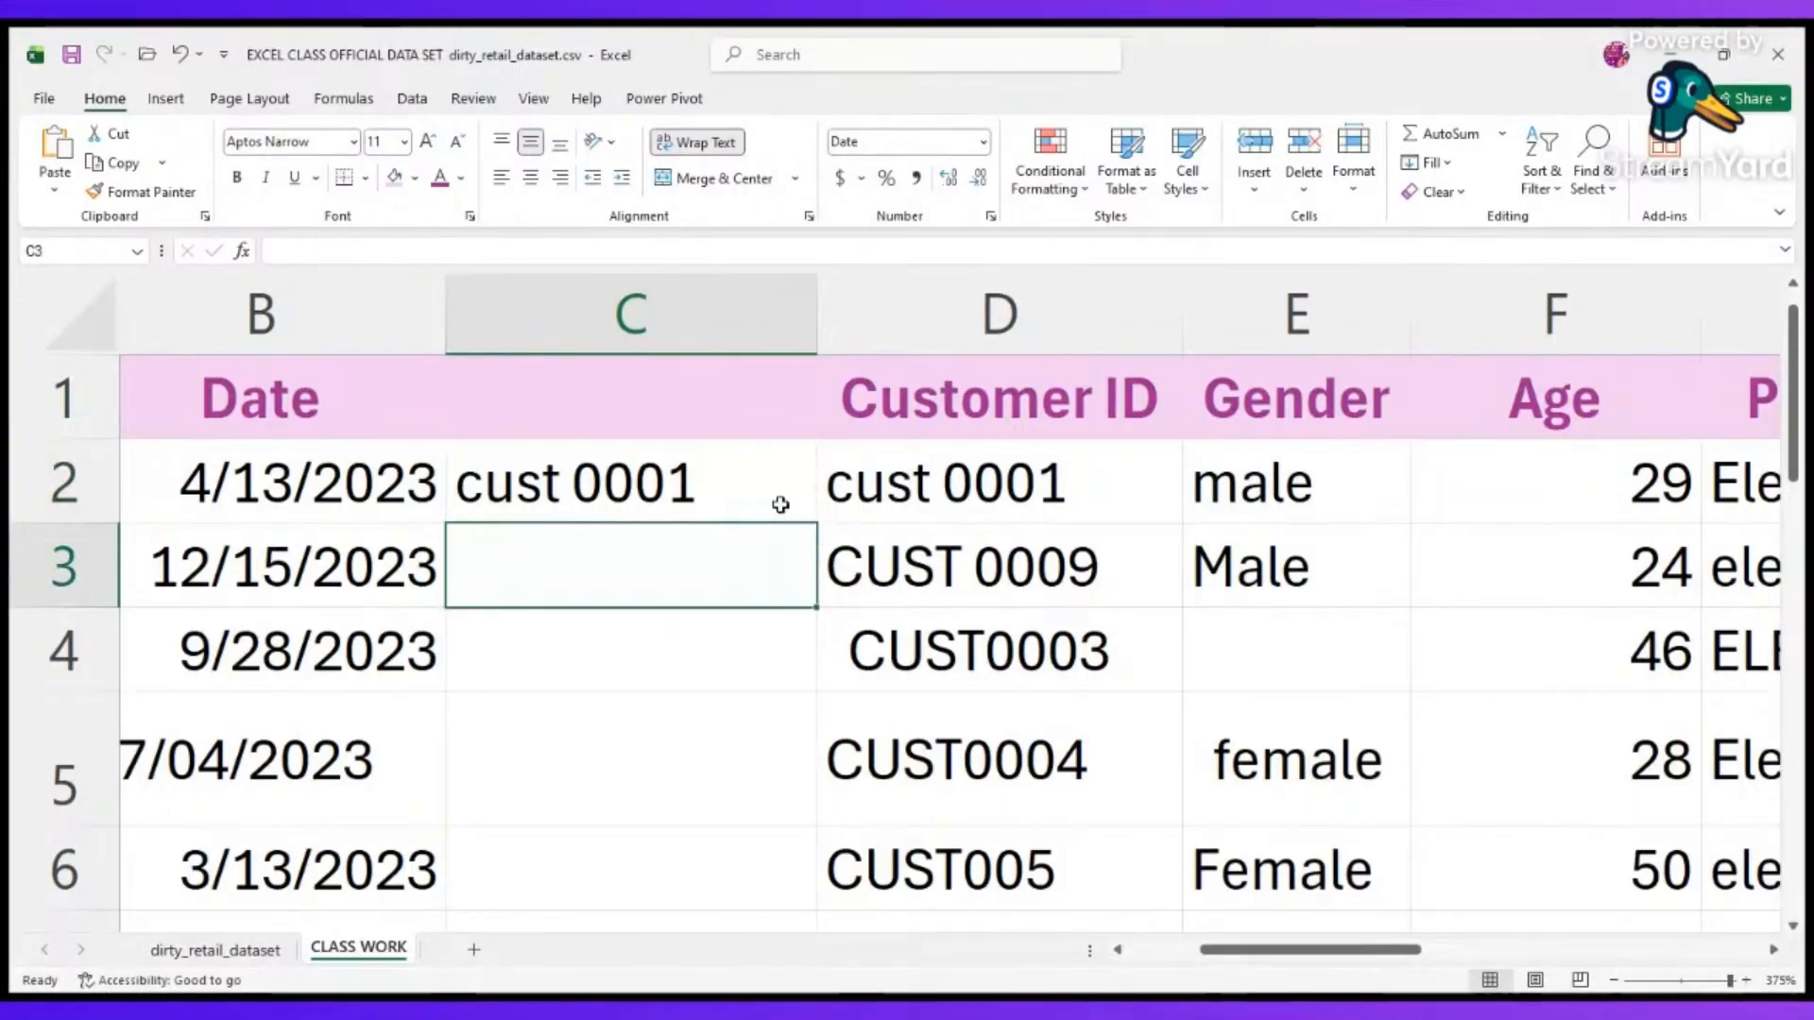
pyautogui.press('BackSpace')
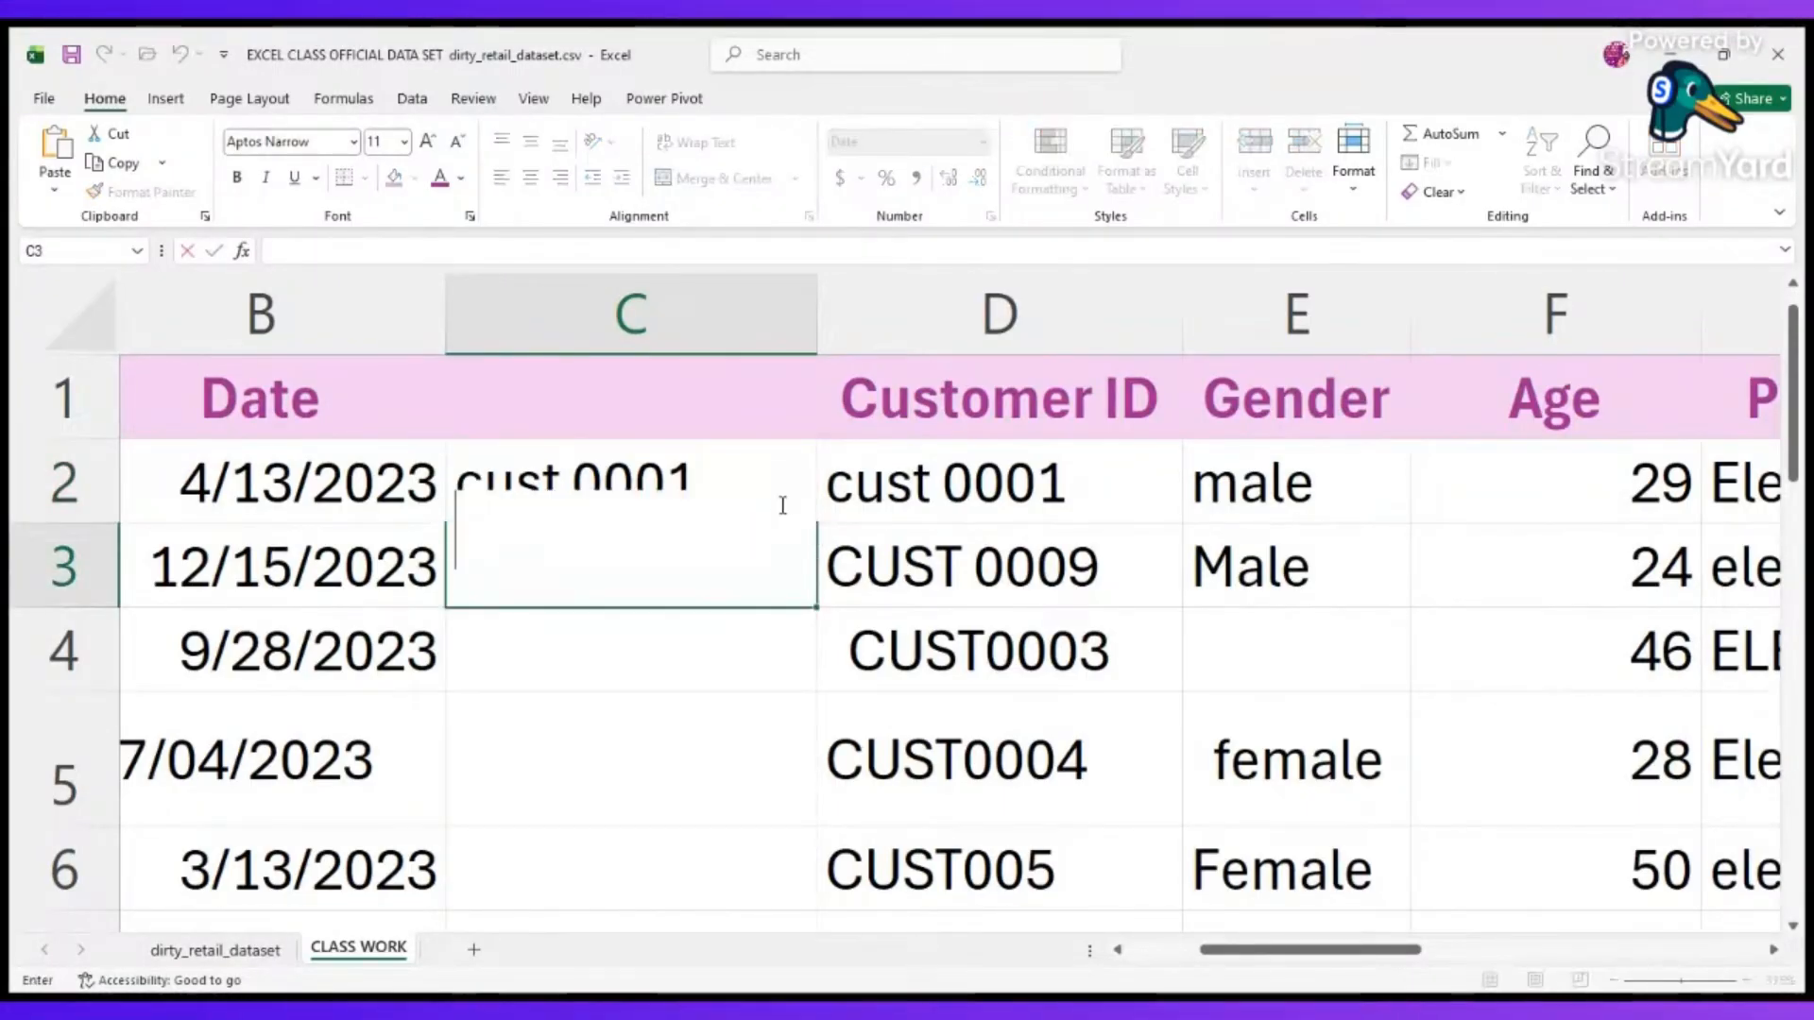
pyautogui.click(779, 490)
pyautogui.scroll(-1, 788, 481)
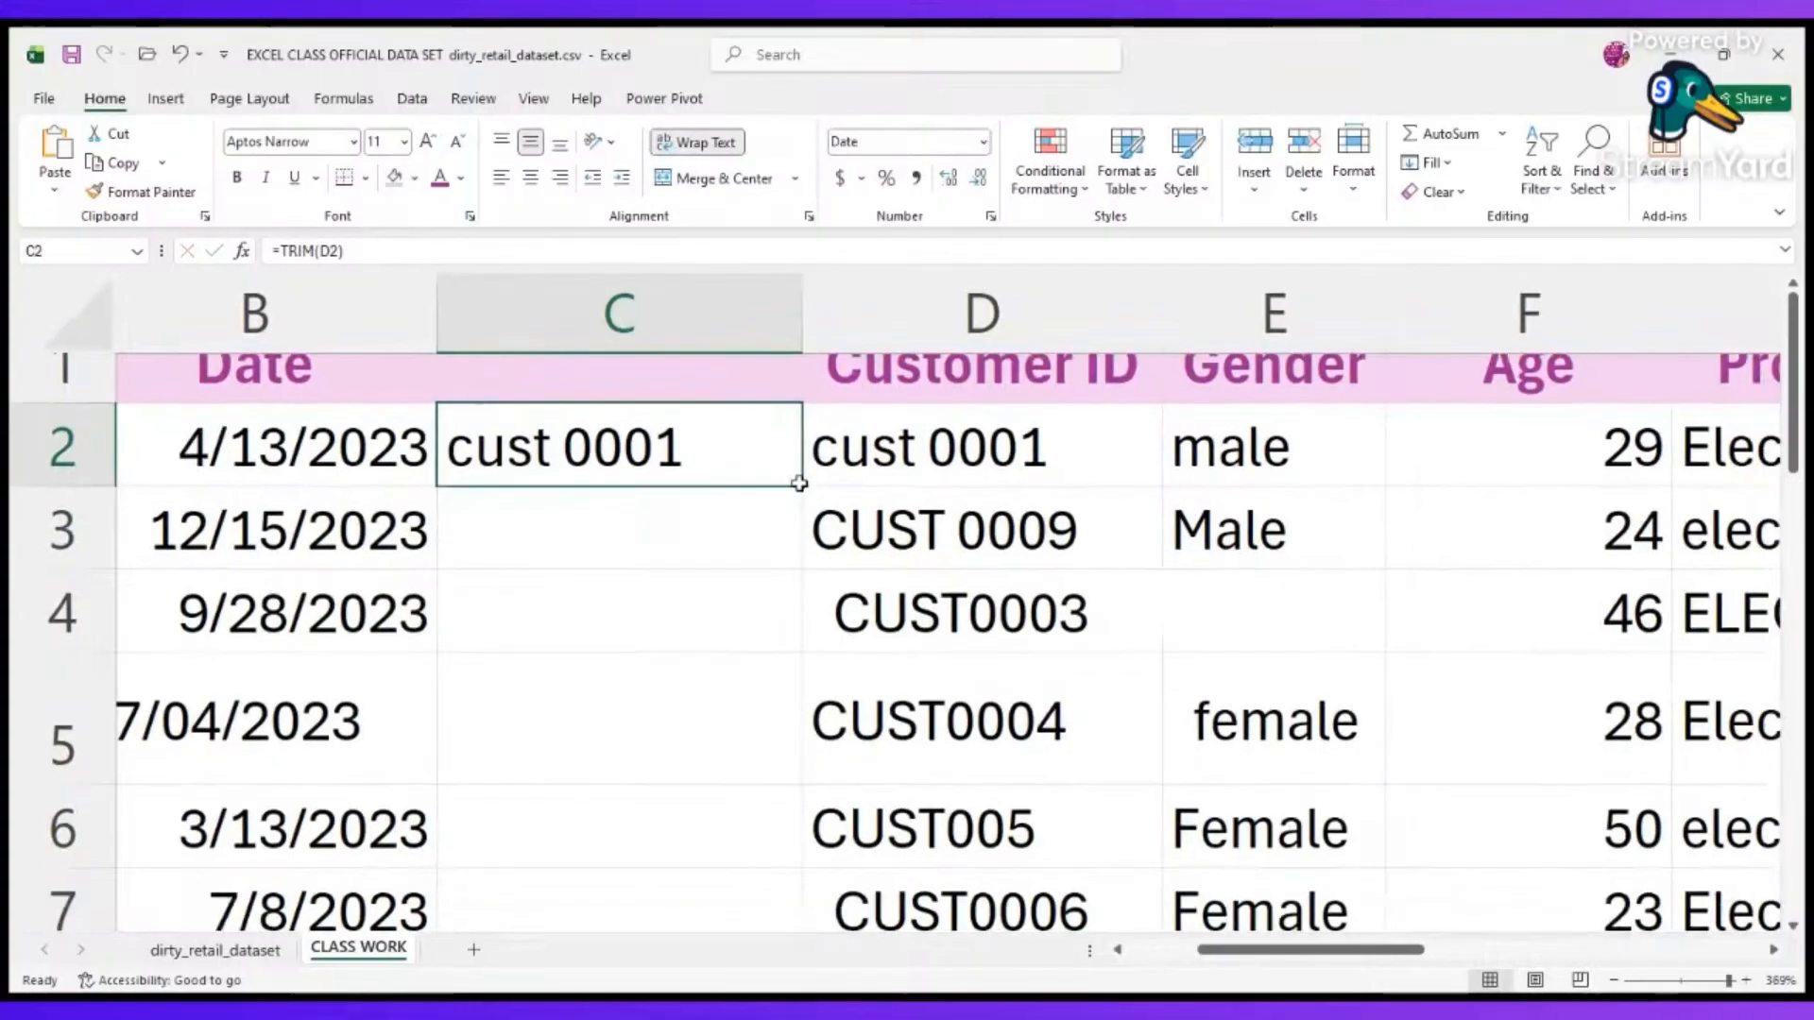
pyautogui.scroll(-10, 797, 477)
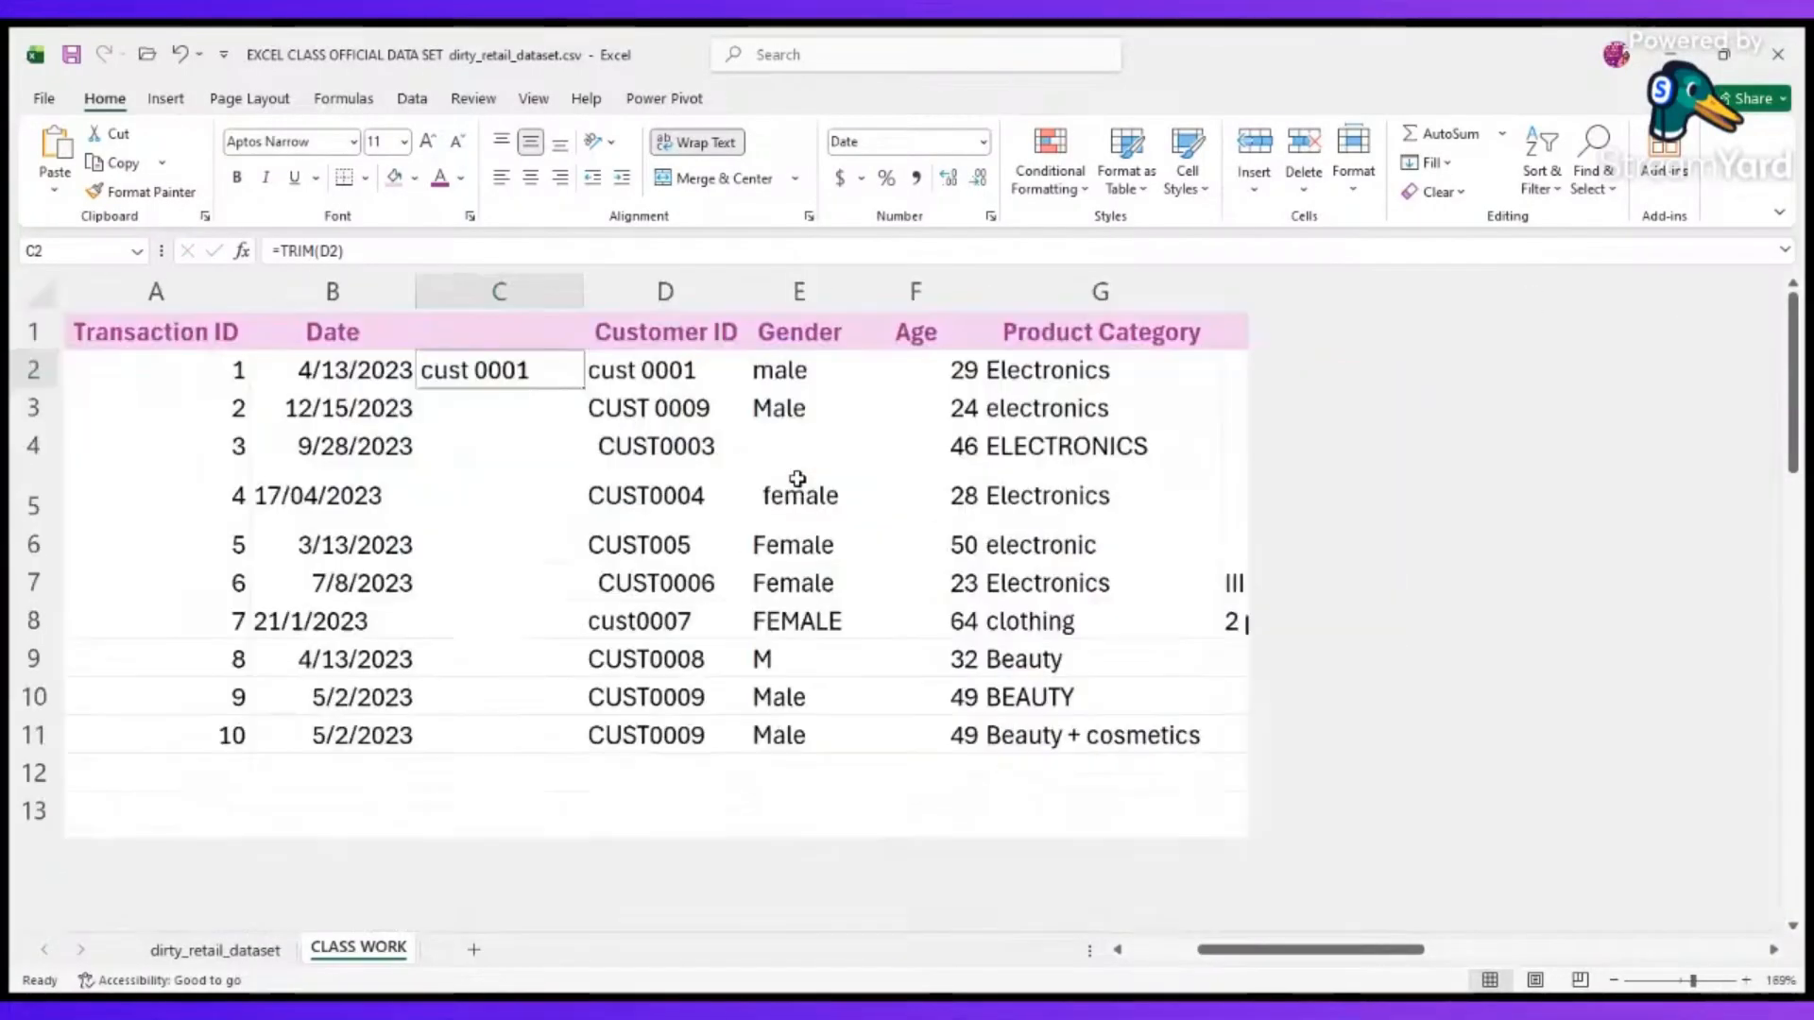
pyautogui.scroll(2, 582, 412)
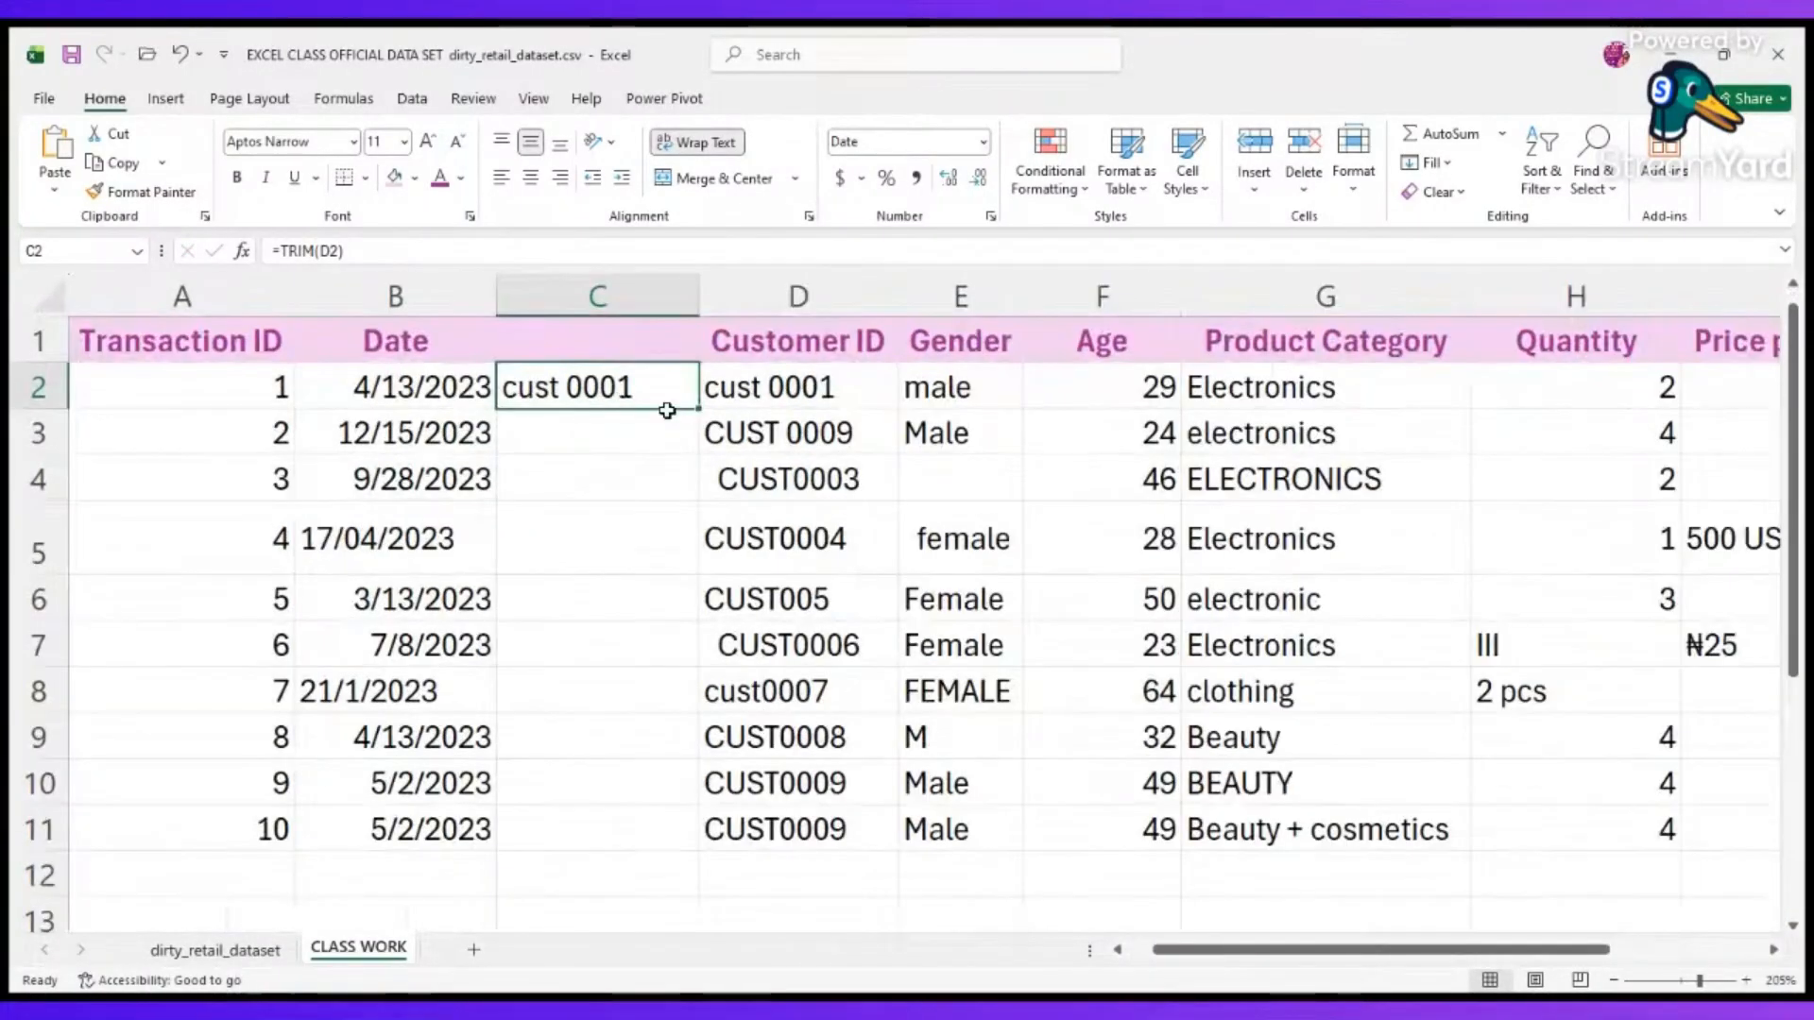
pyautogui.click(702, 412)
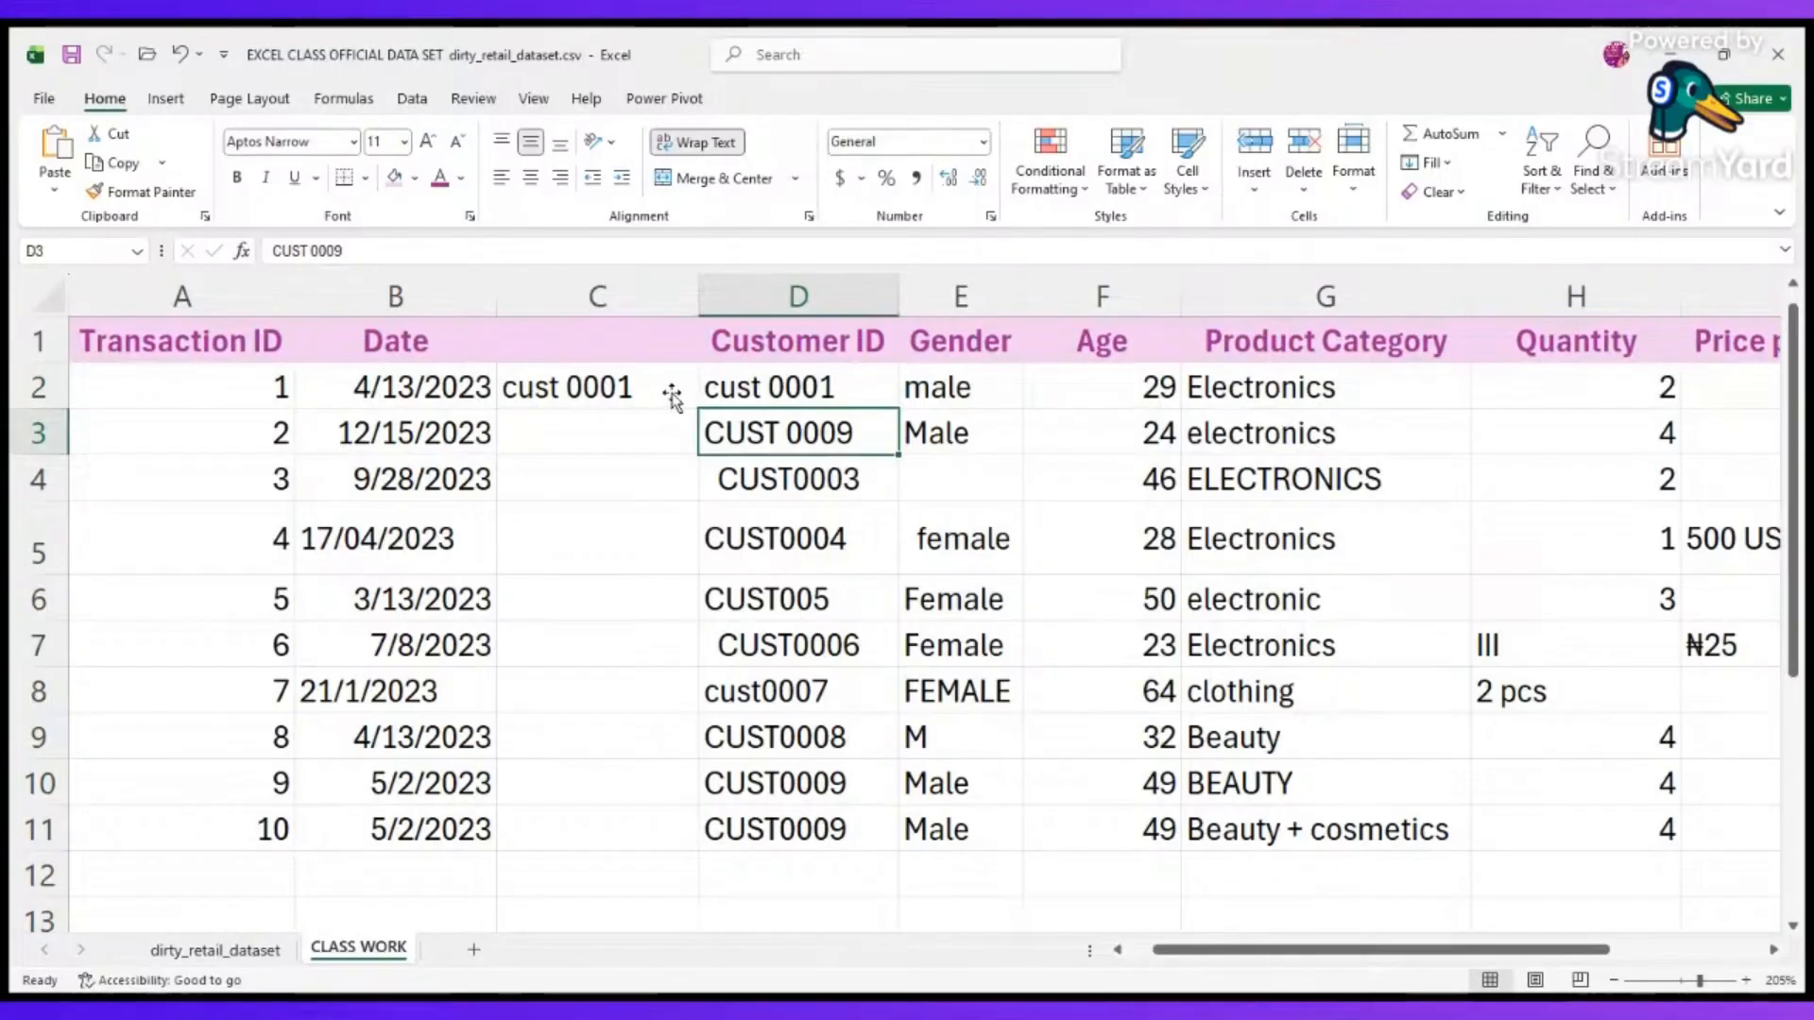
pyautogui.press('Up')
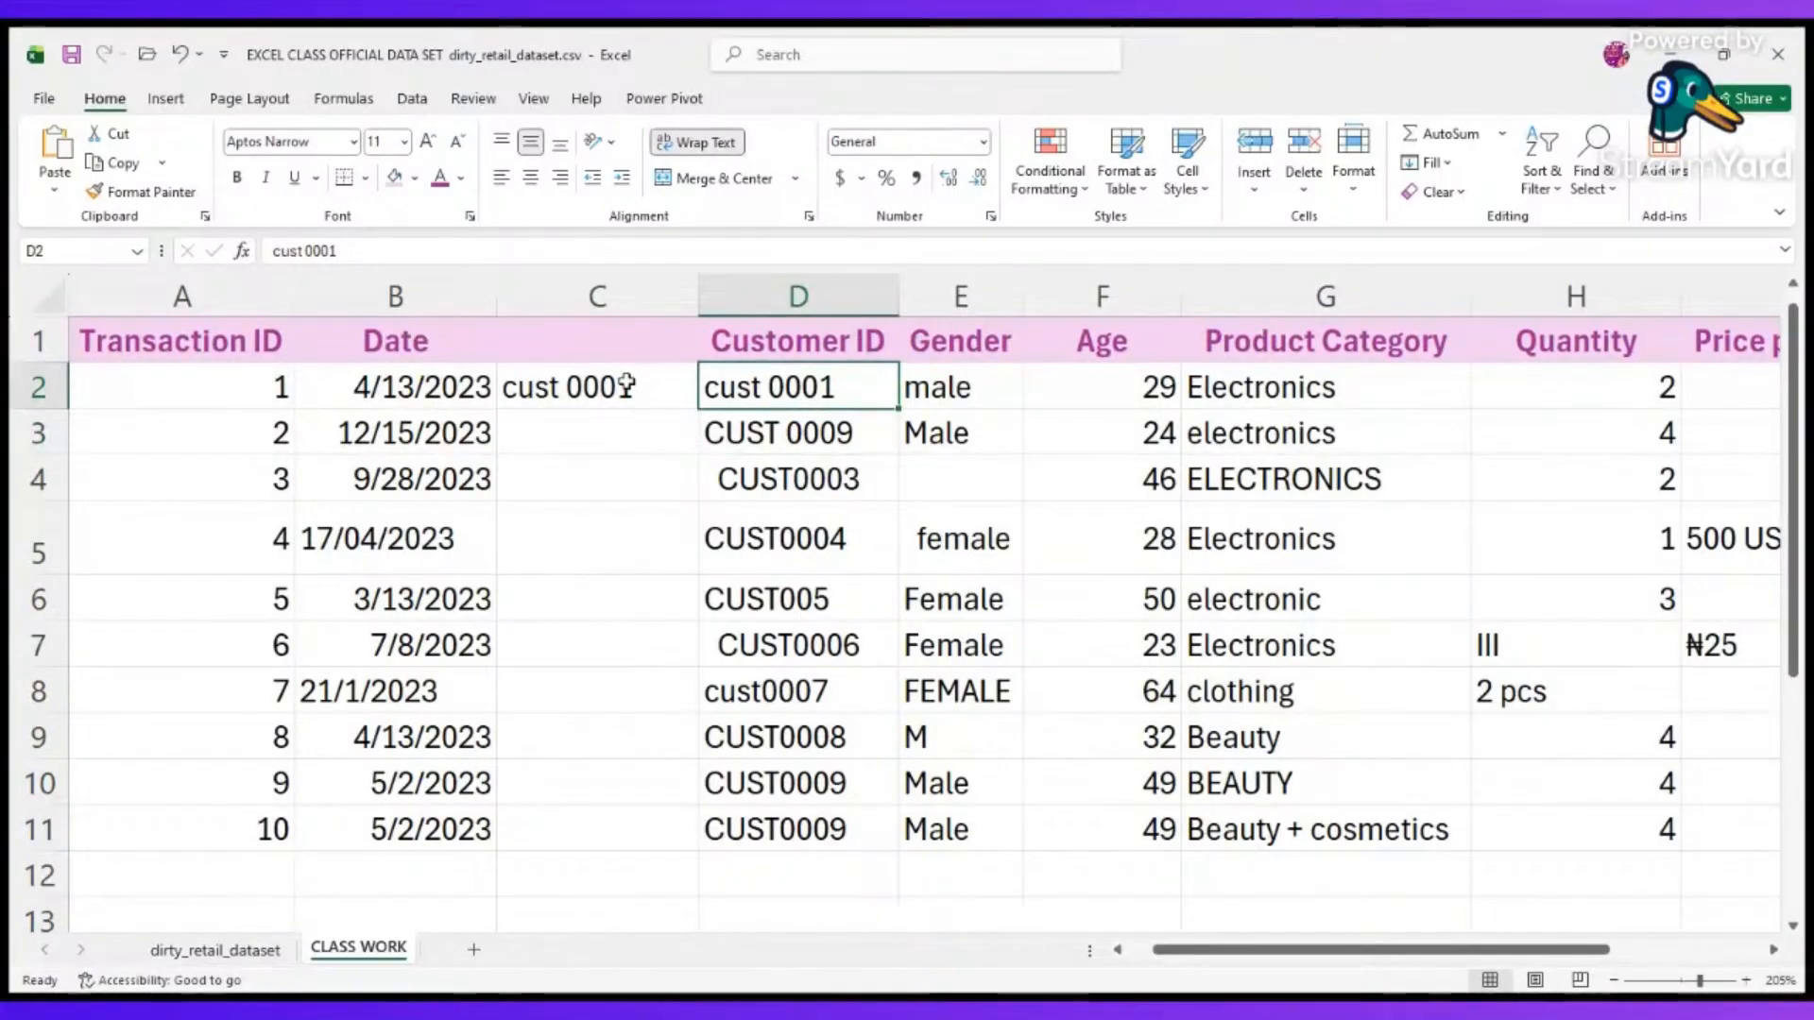
pyautogui.press('Down')
pyautogui.press('Down')
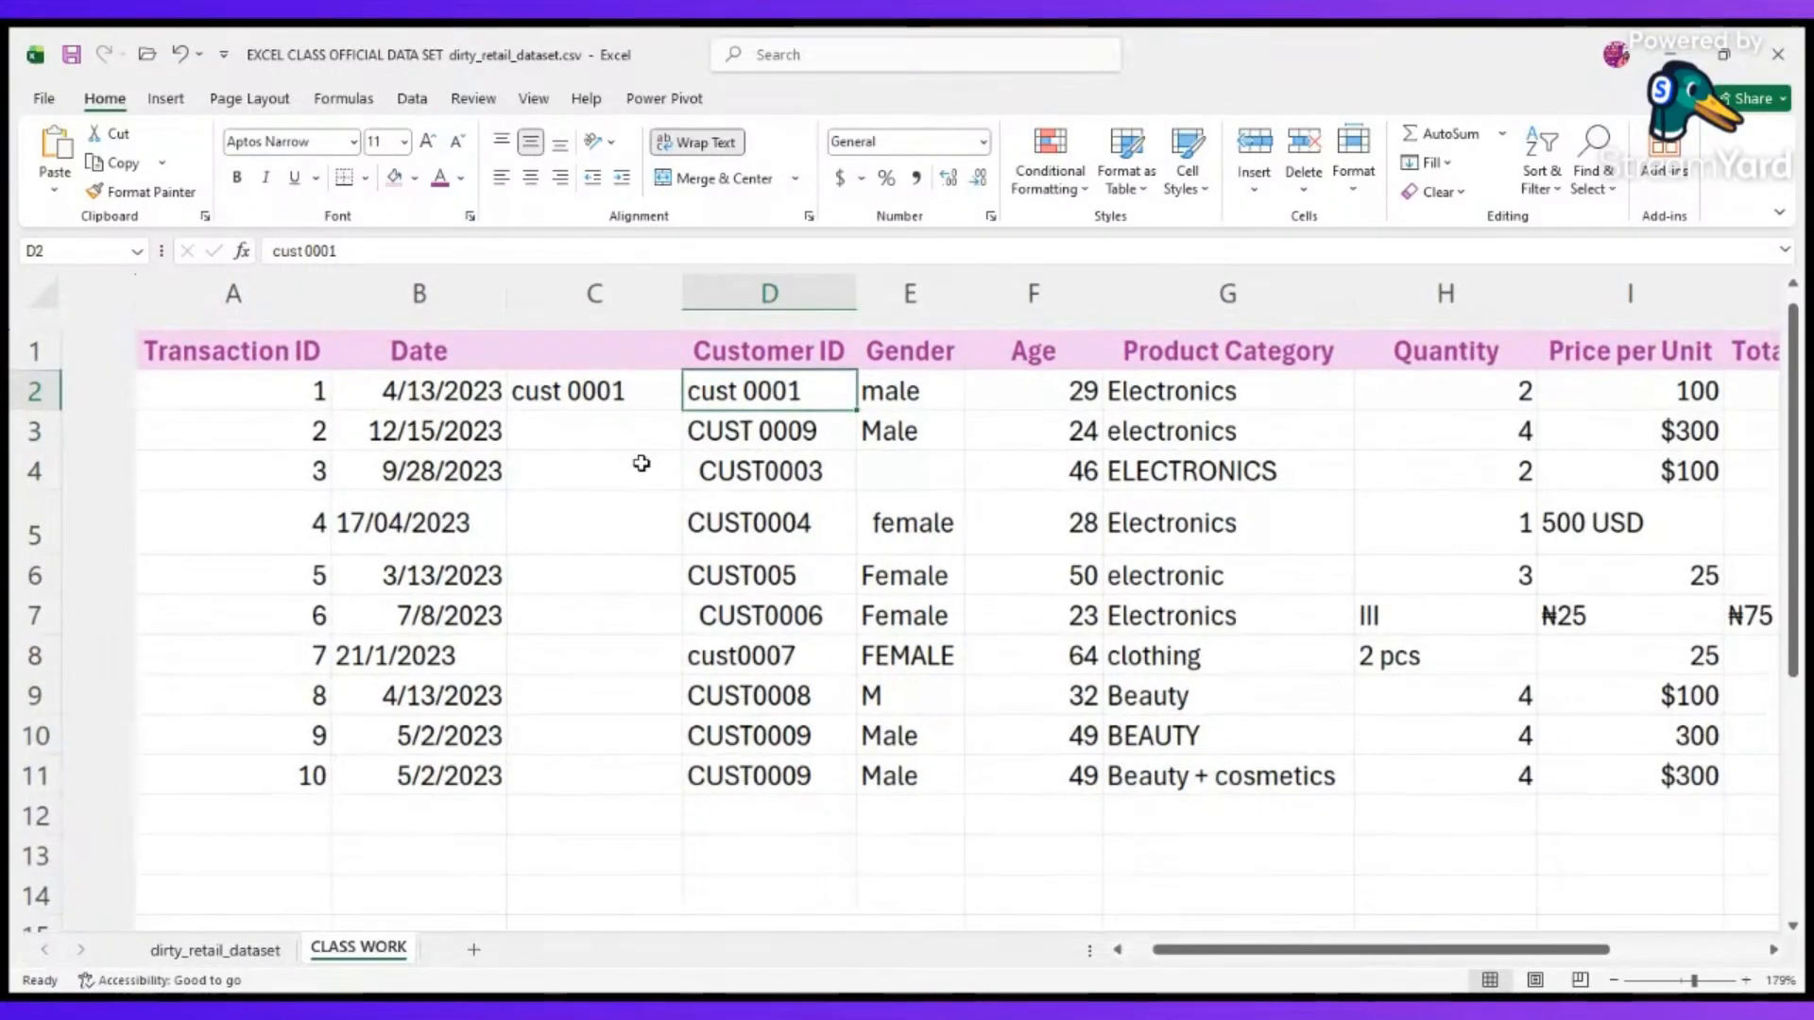
pyautogui.scroll(2, 640, 462)
pyautogui.click(521, 360)
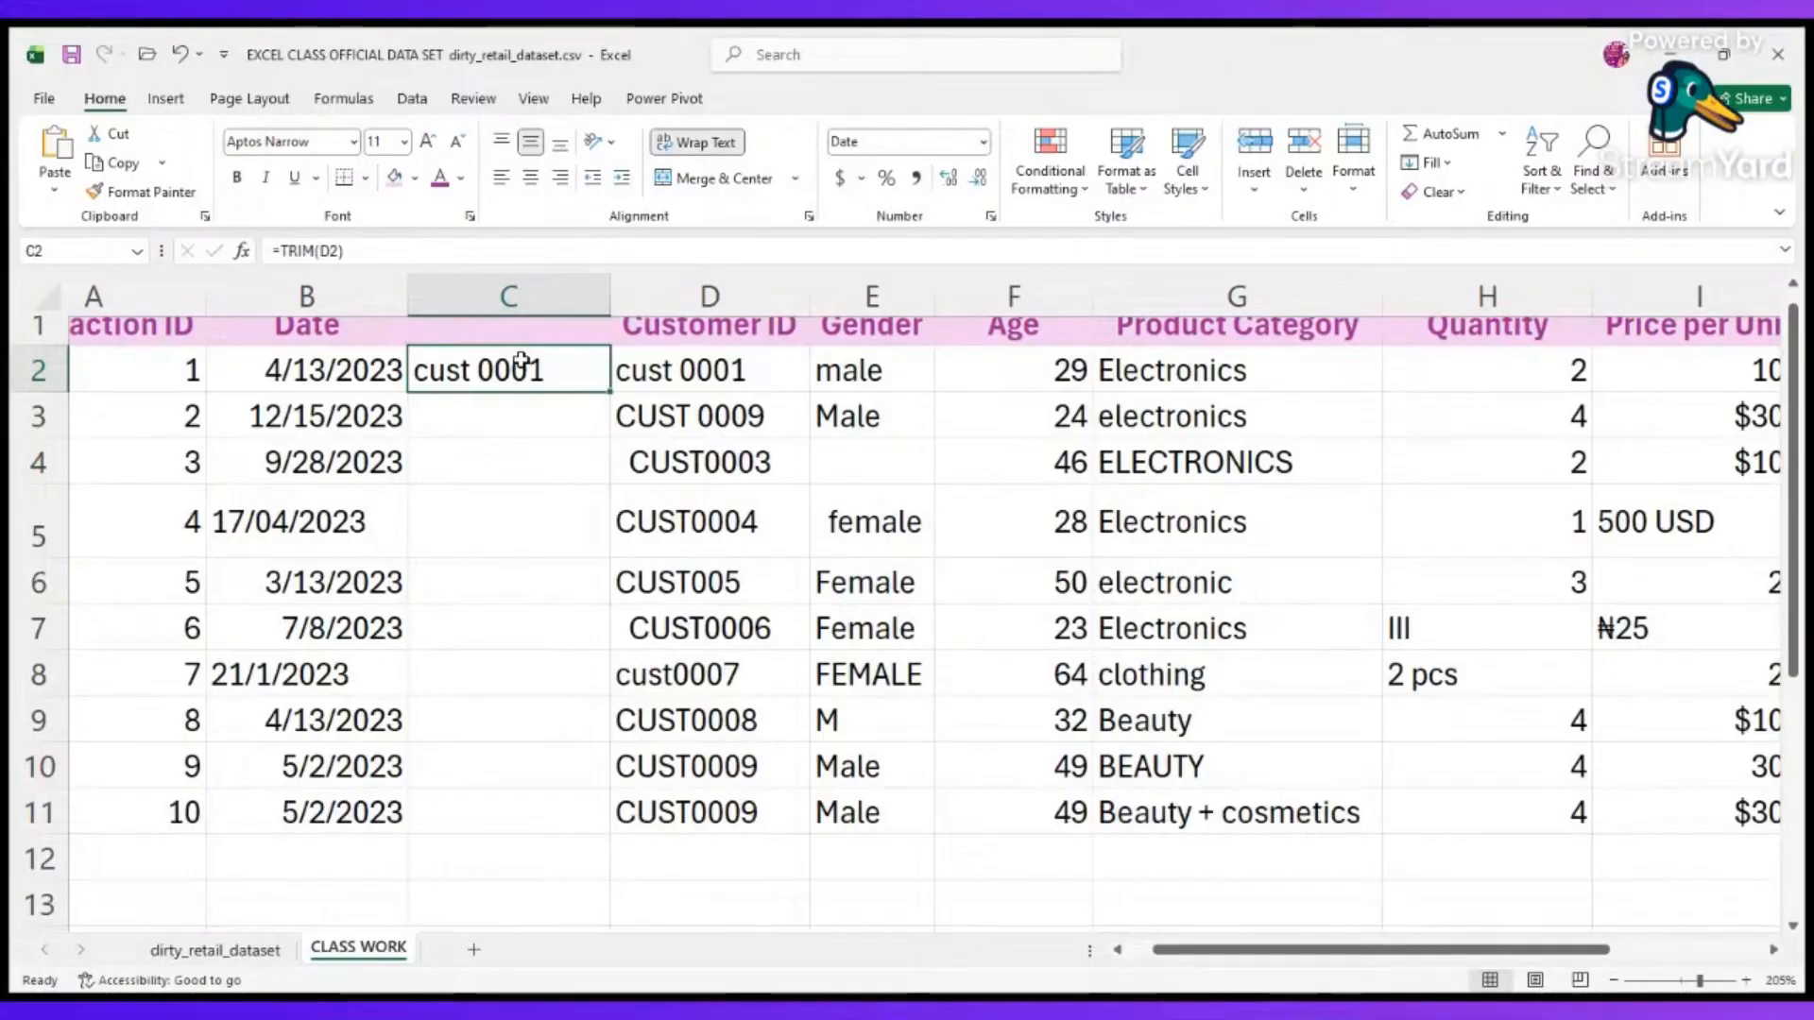
pyautogui.doubleClick(522, 362)
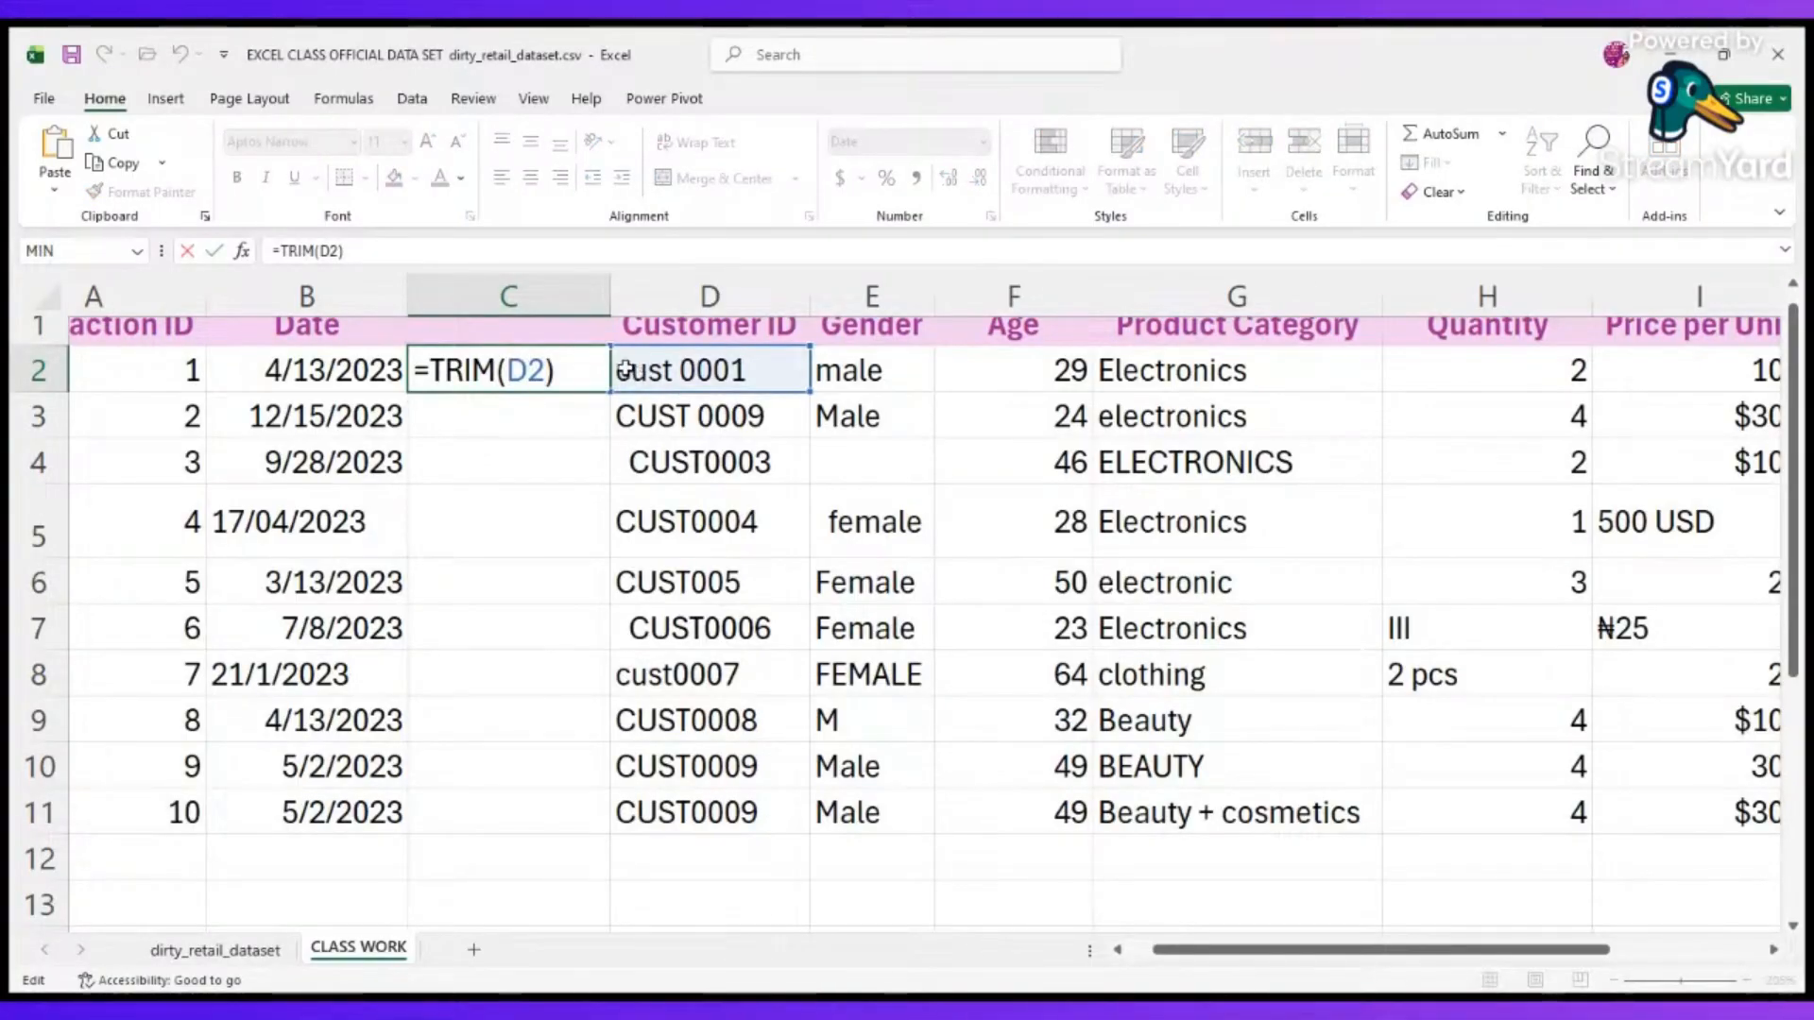
pyautogui.press('Return')
# Fill the TRIM formula from C2 down to C11 and compare the trimmed IDs with the originals in rows 7 and 4.
pyautogui.click(578, 370)
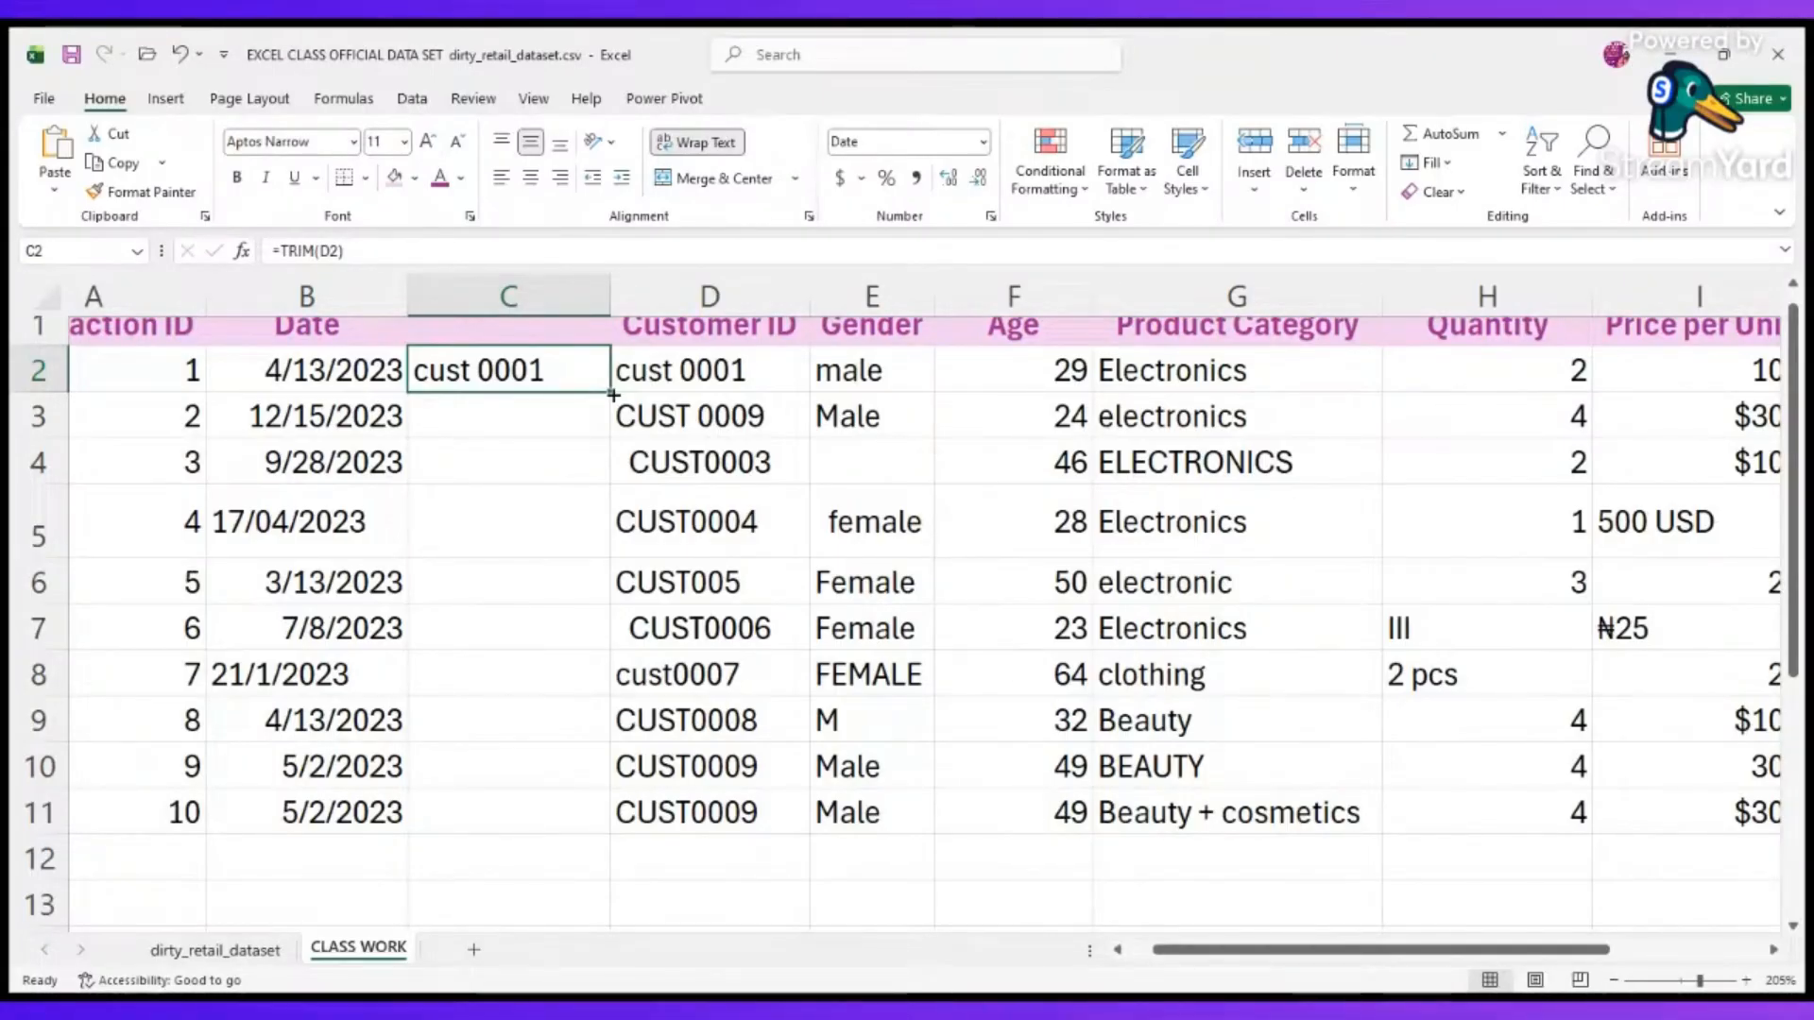
pyautogui.moveTo(613, 394); pyautogui.dragTo(486, 387)
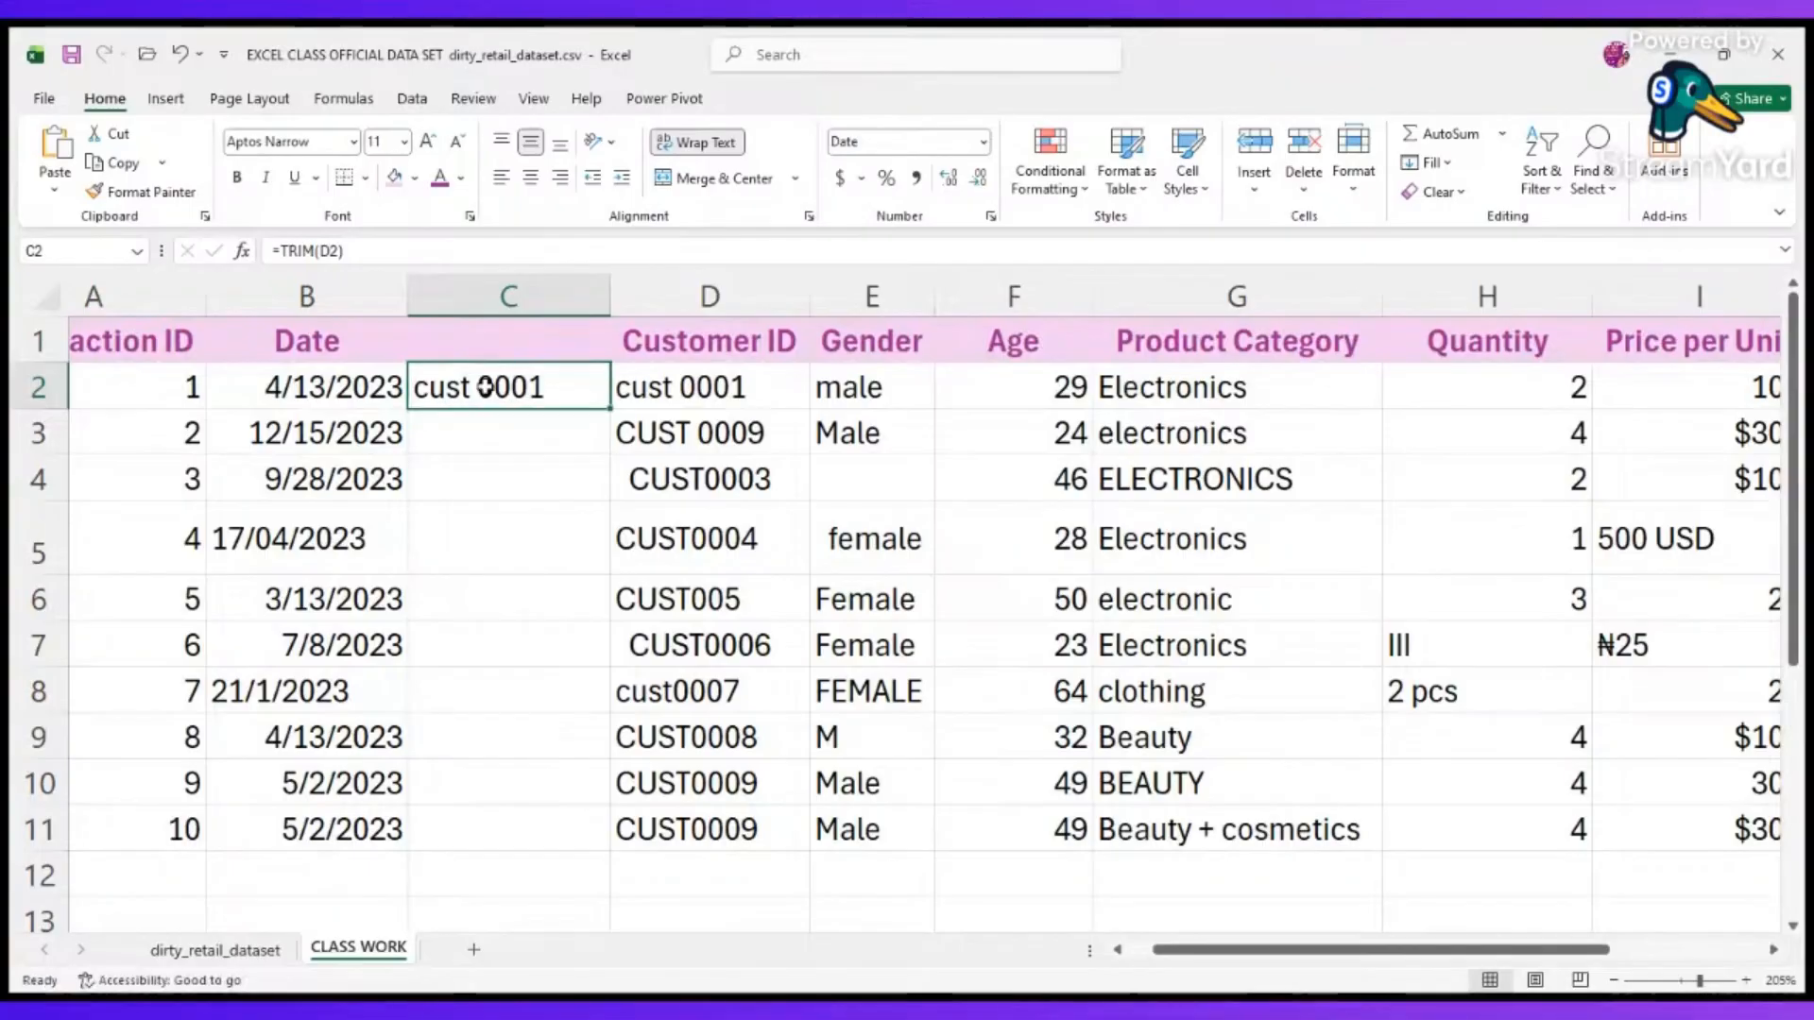
pyautogui.doubleClick(611, 409)
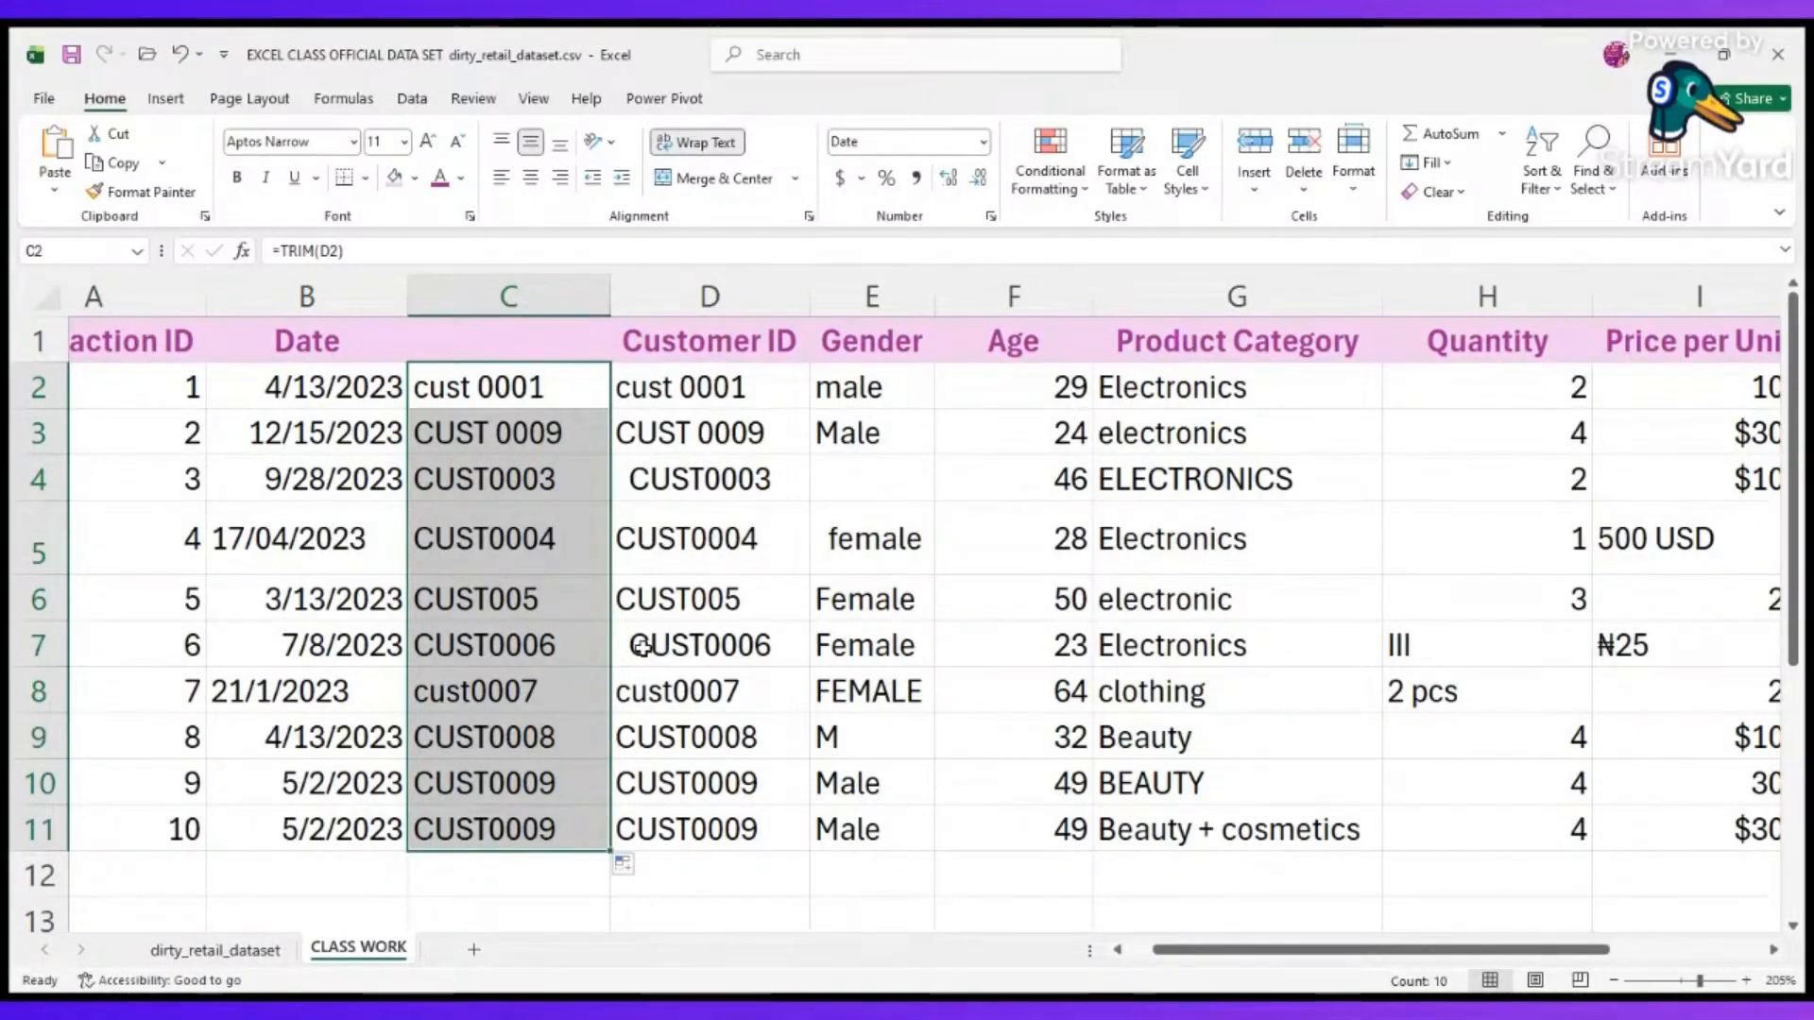
pyautogui.click(577, 645)
pyautogui.click(692, 649)
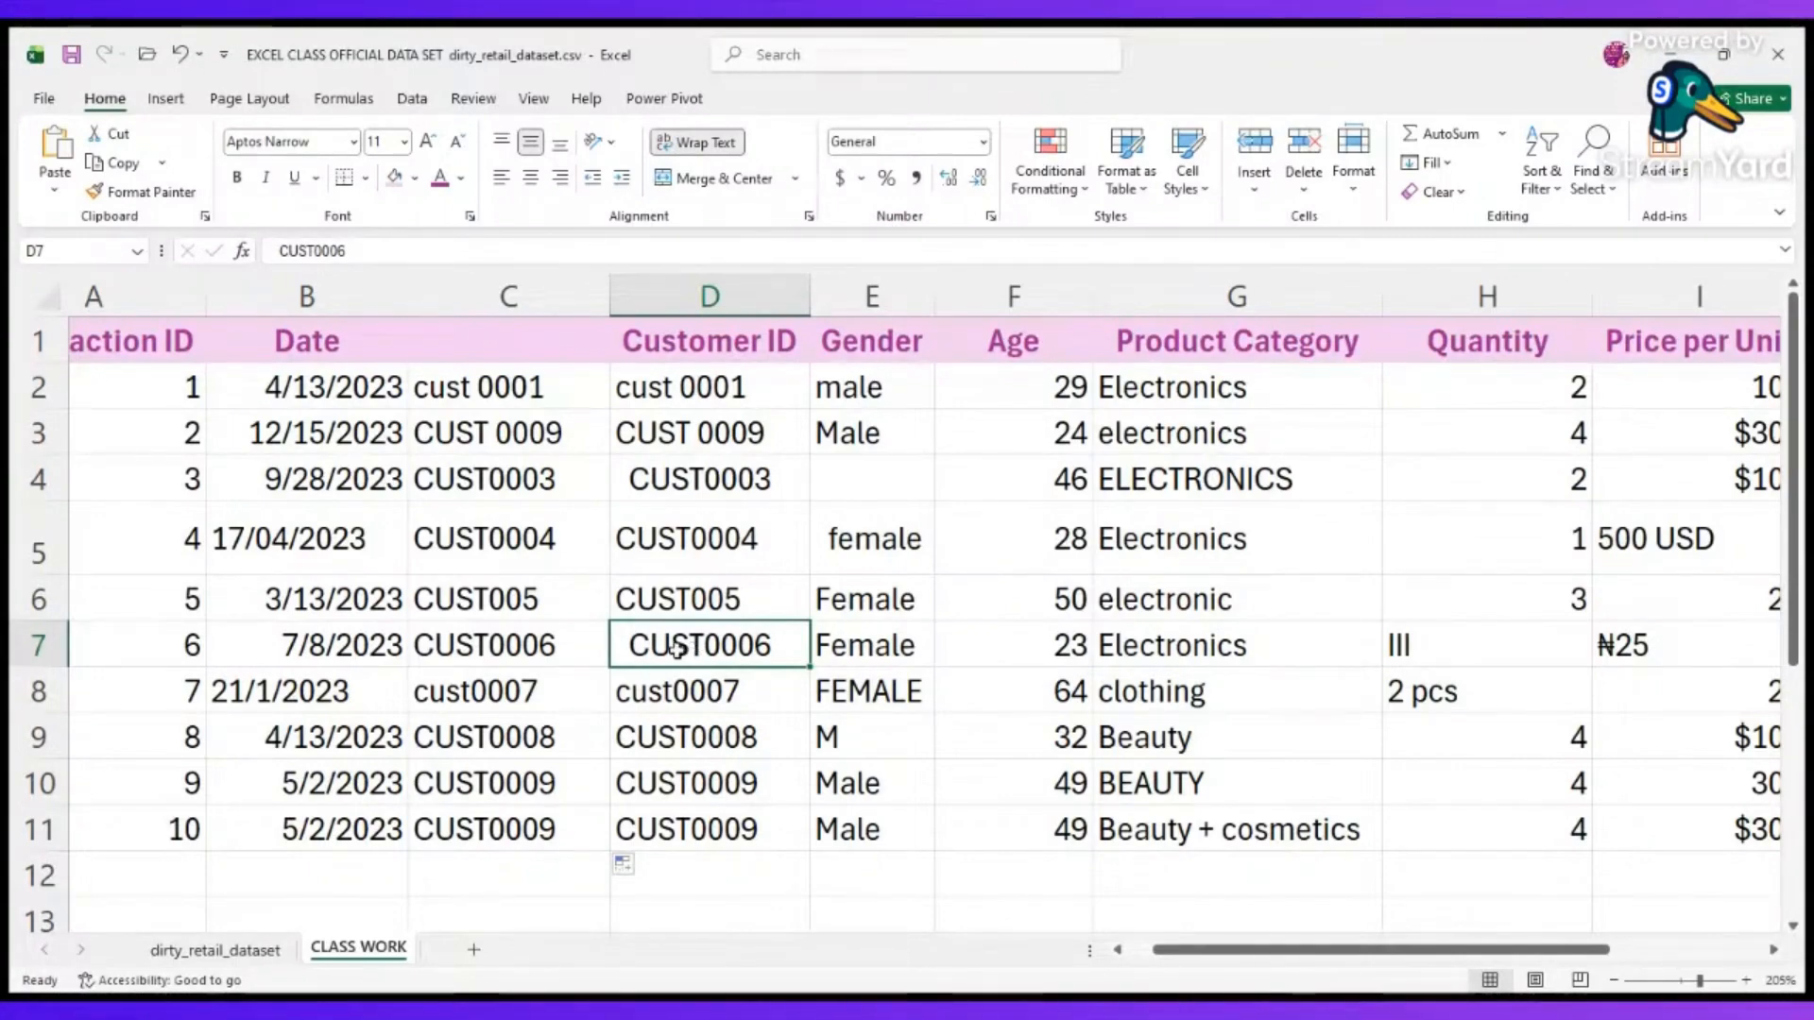
pyautogui.click(546, 648)
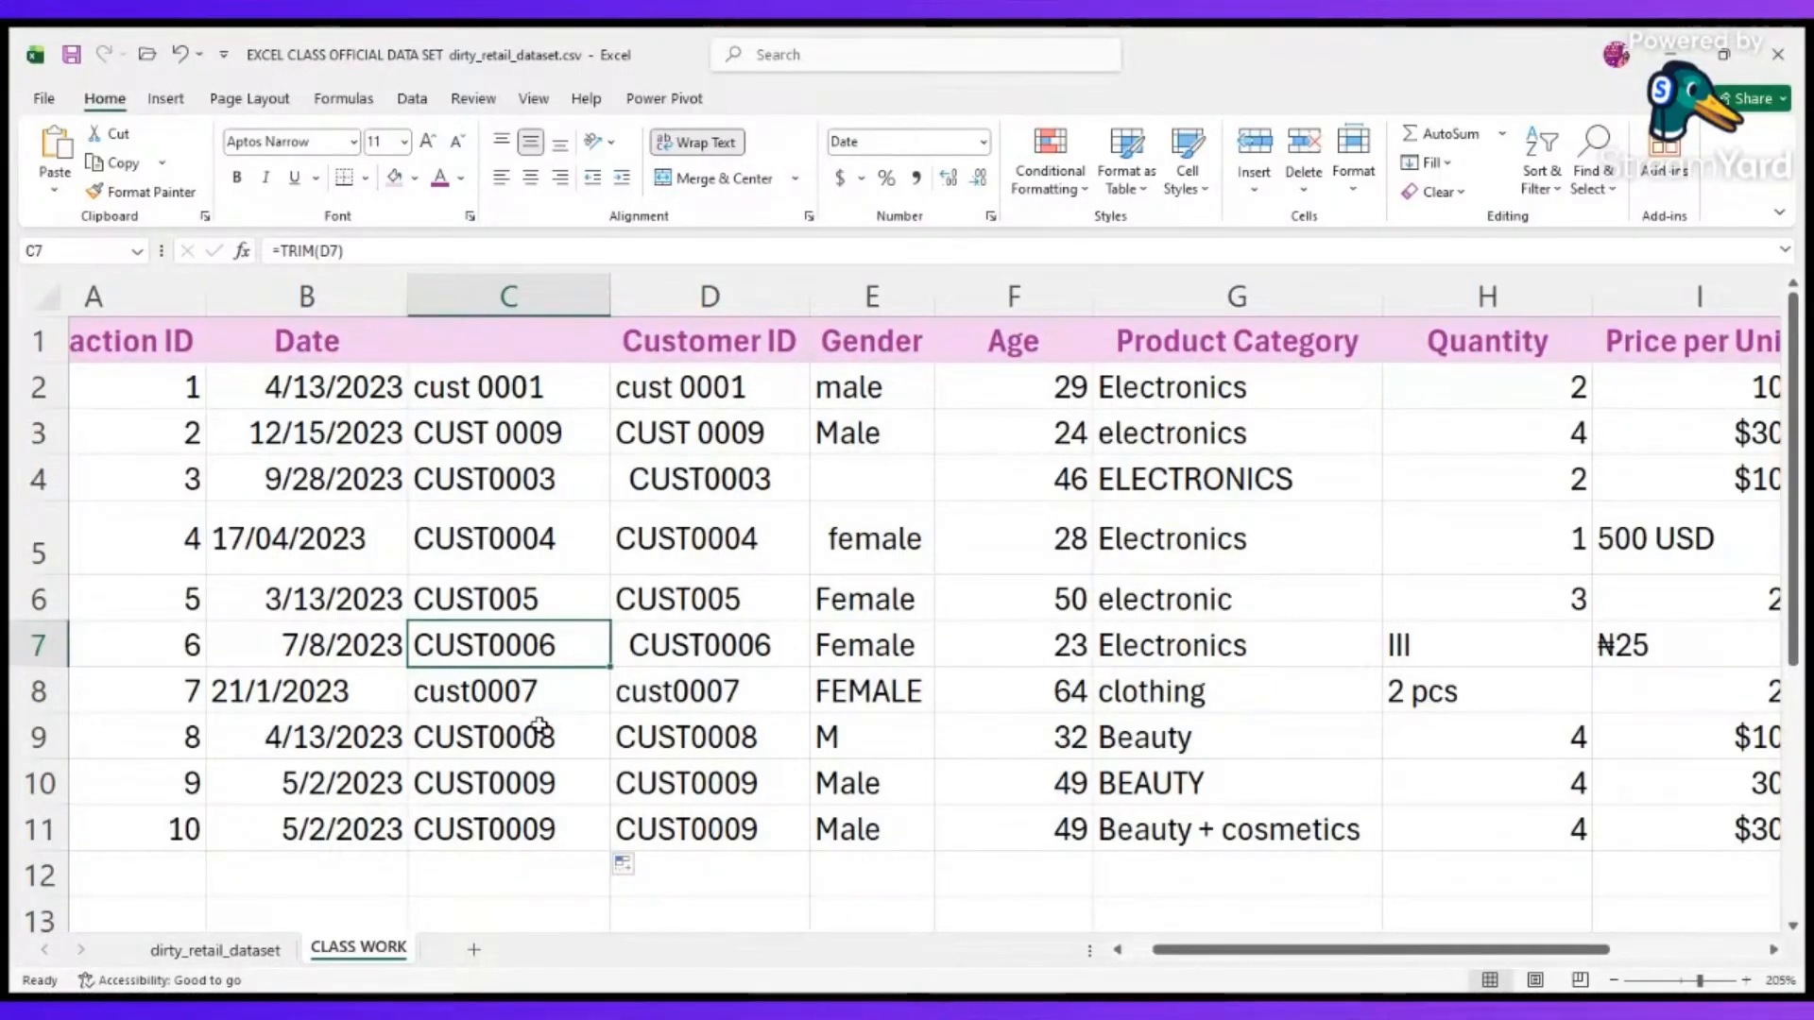
pyautogui.click(674, 472)
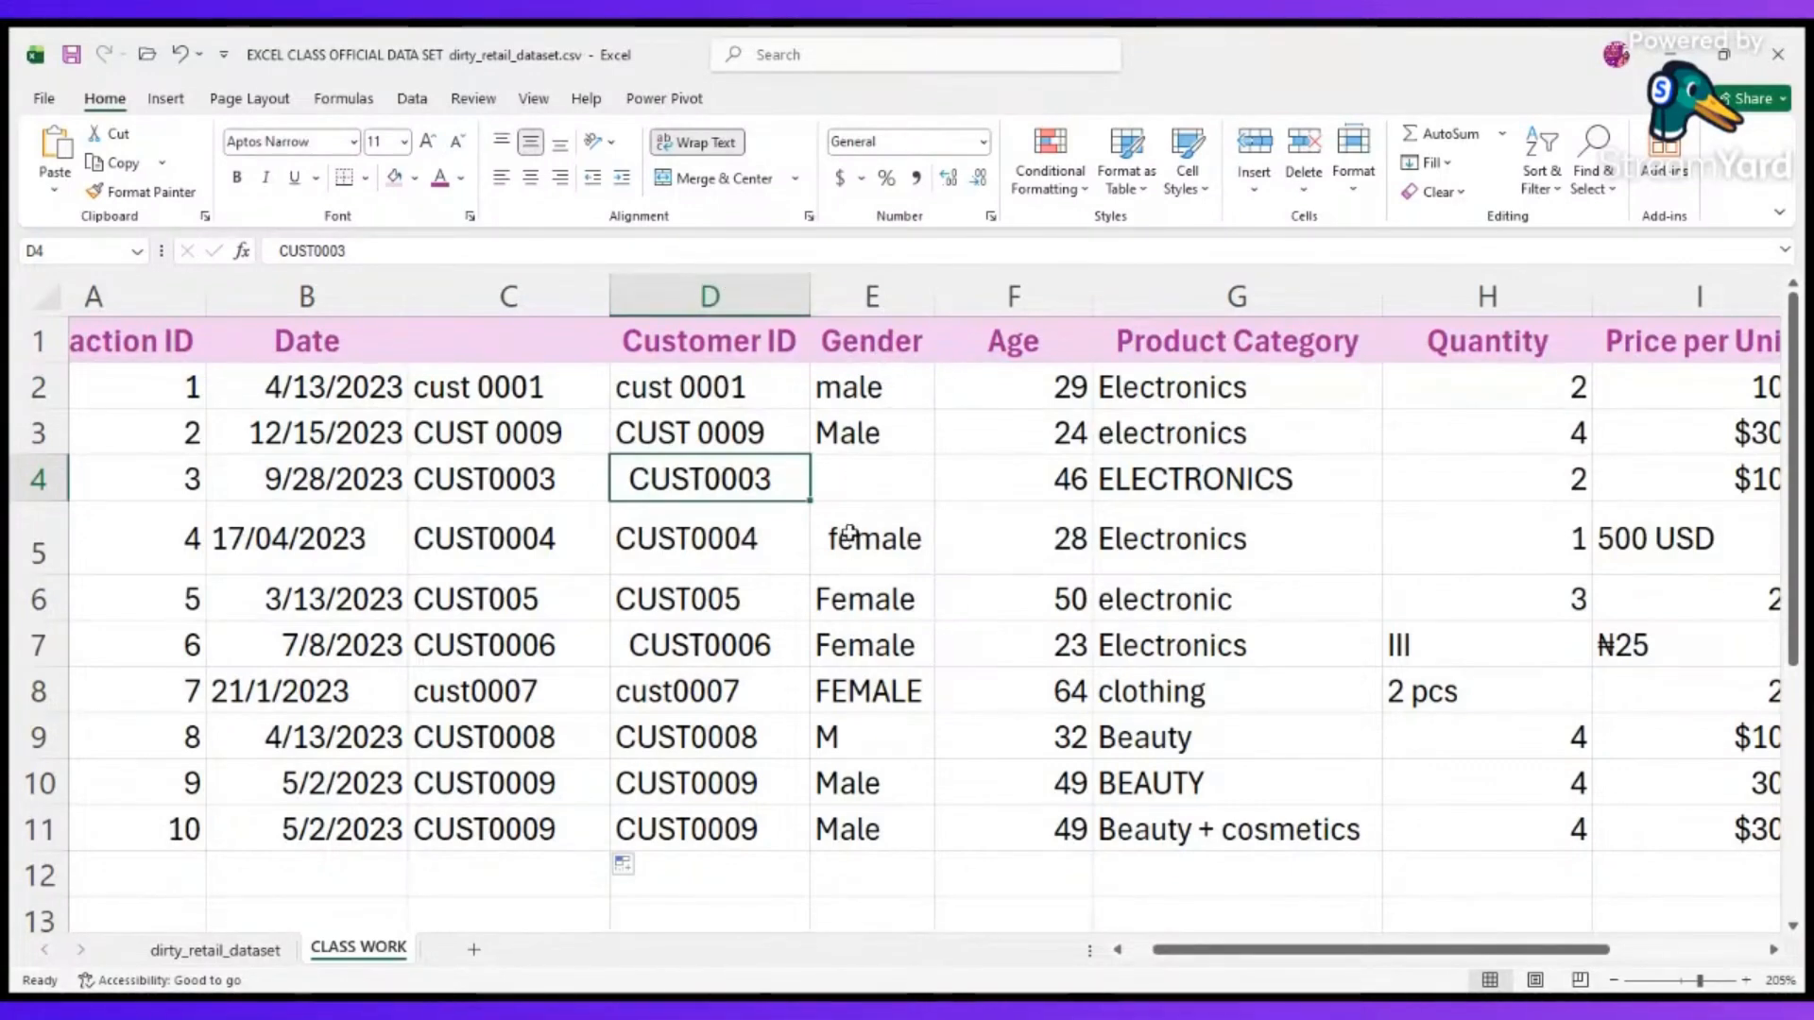
# Insert leading spaces before the gender entries in E2 and E8, and widen the Gender column.
pyautogui.click(907, 280)
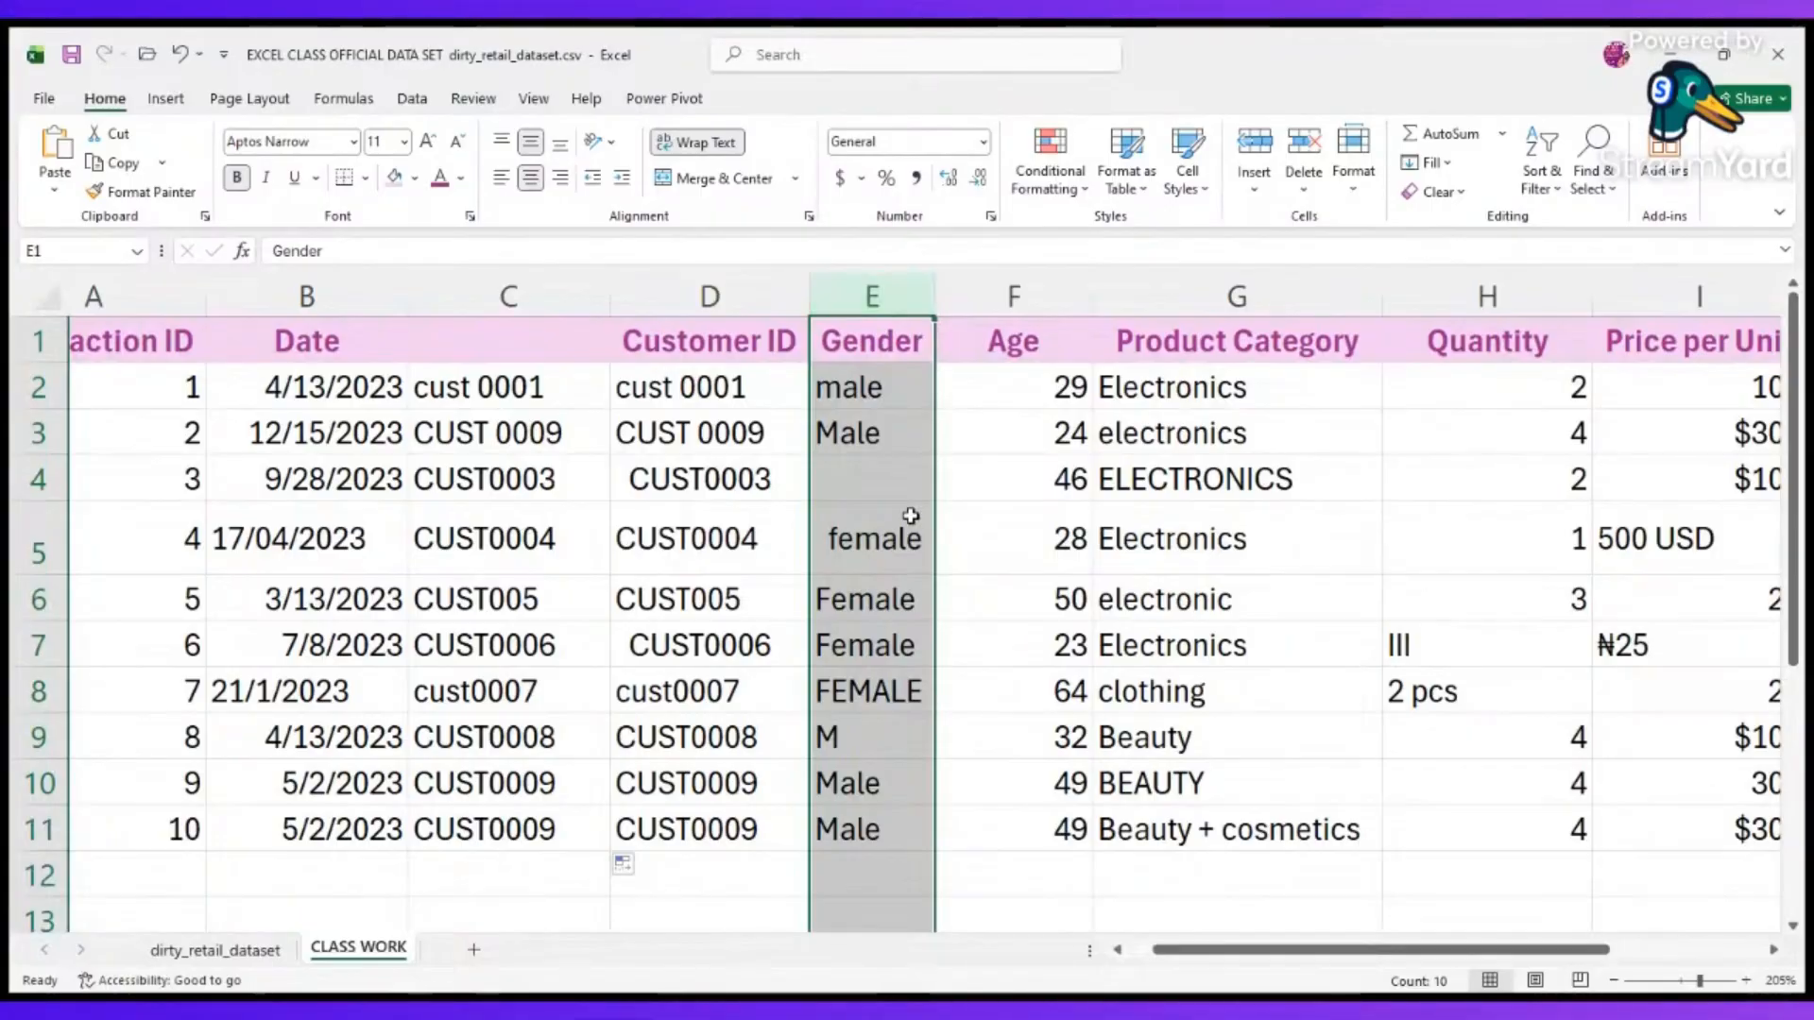
pyautogui.click(859, 645)
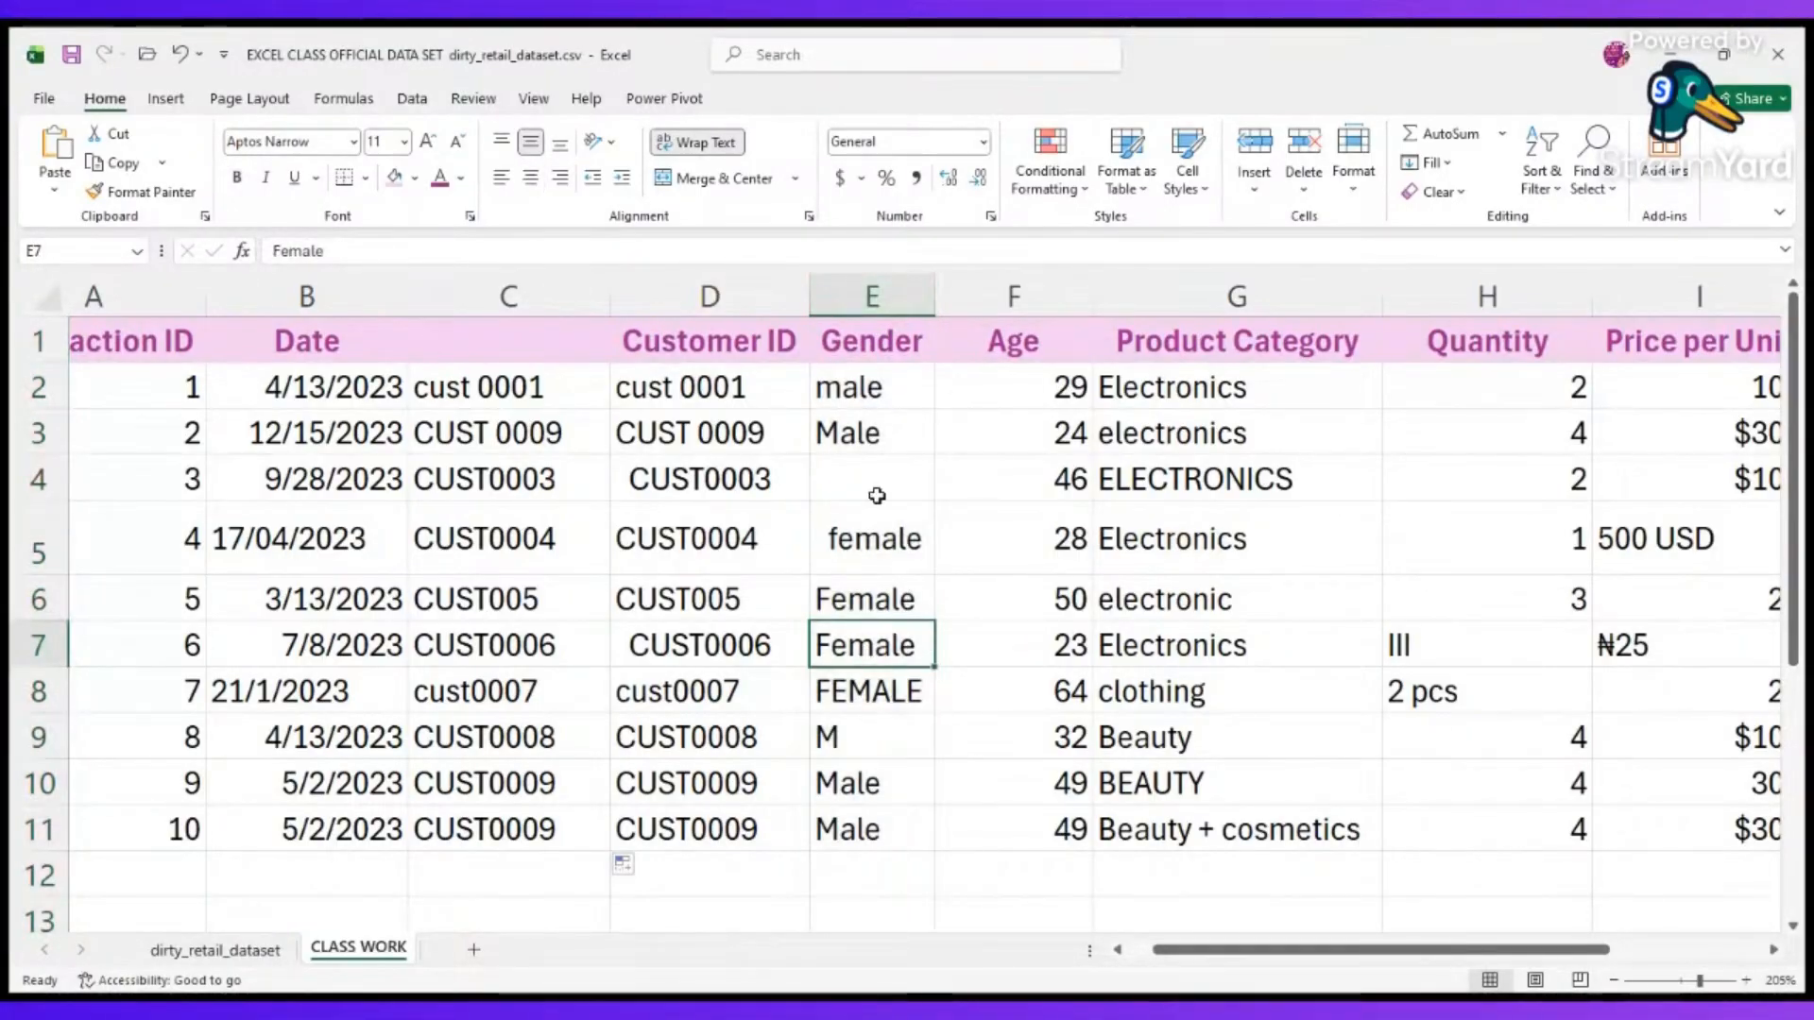
pyautogui.click(840, 380)
pyautogui.doubleClick(841, 382)
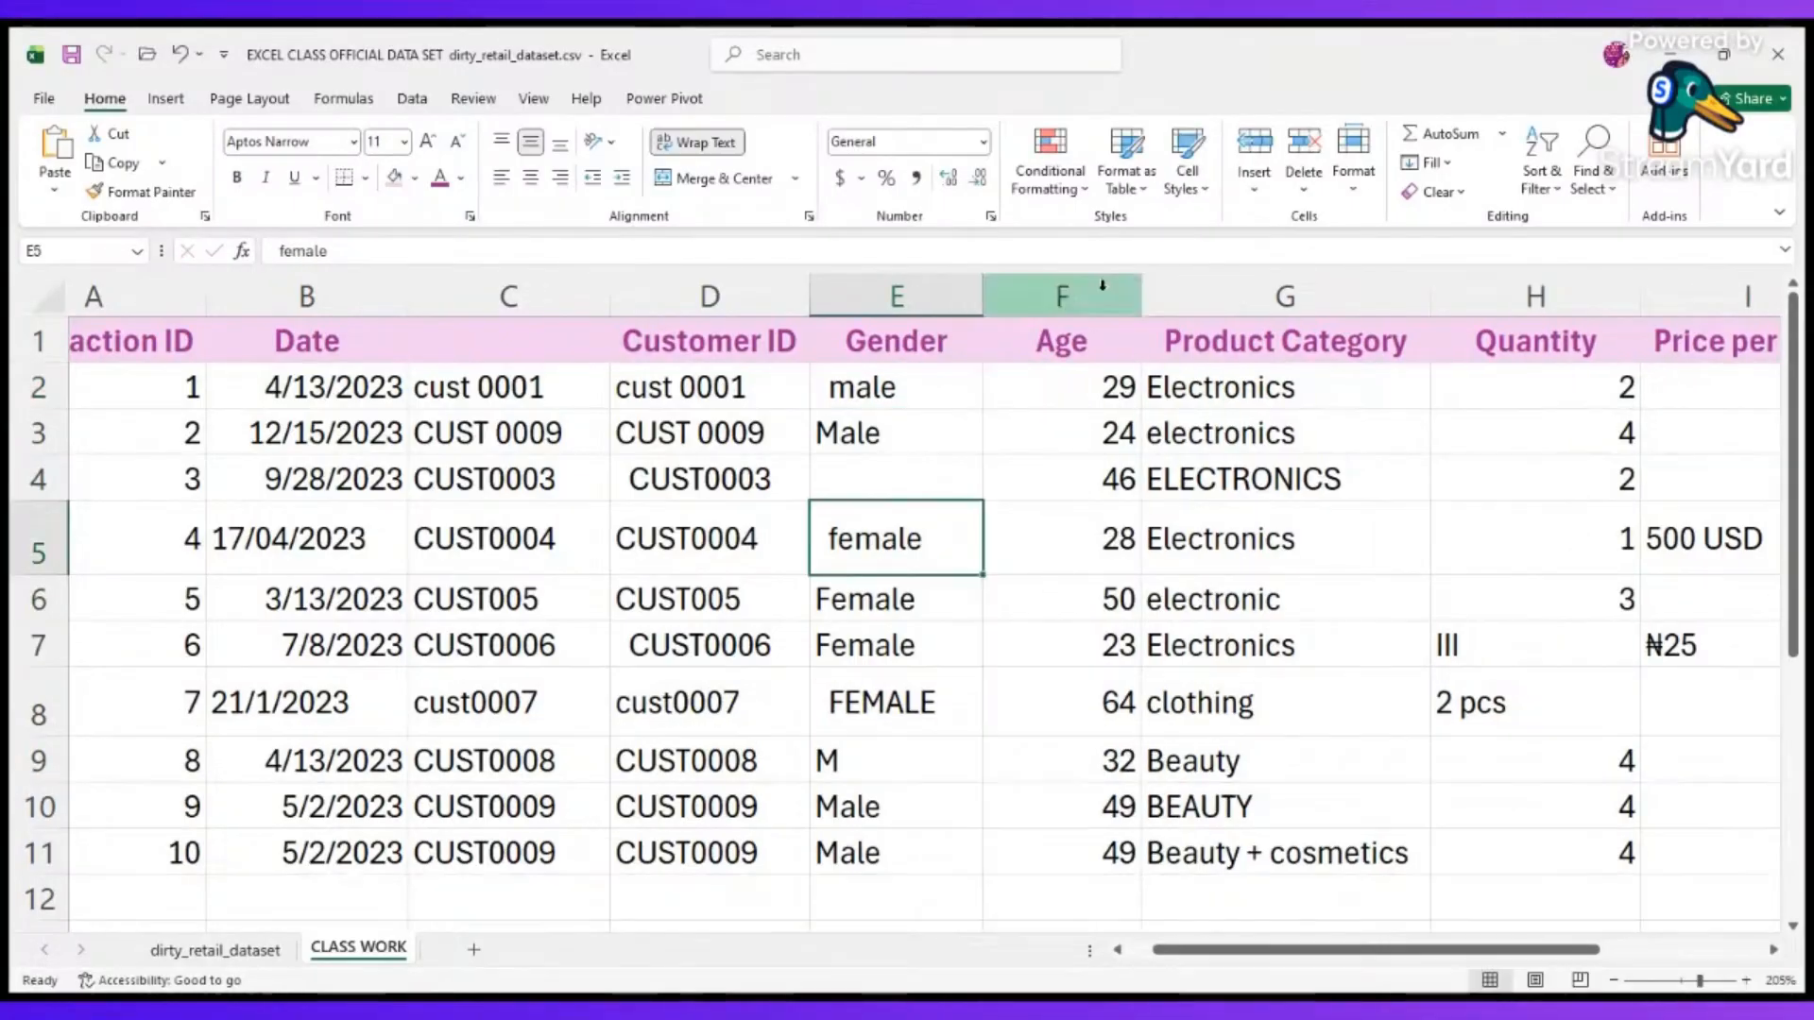
# Insert a blank column between Gender and Age and enter =TRIM(E2) in its cell F2.
pyautogui.click(1102, 287)
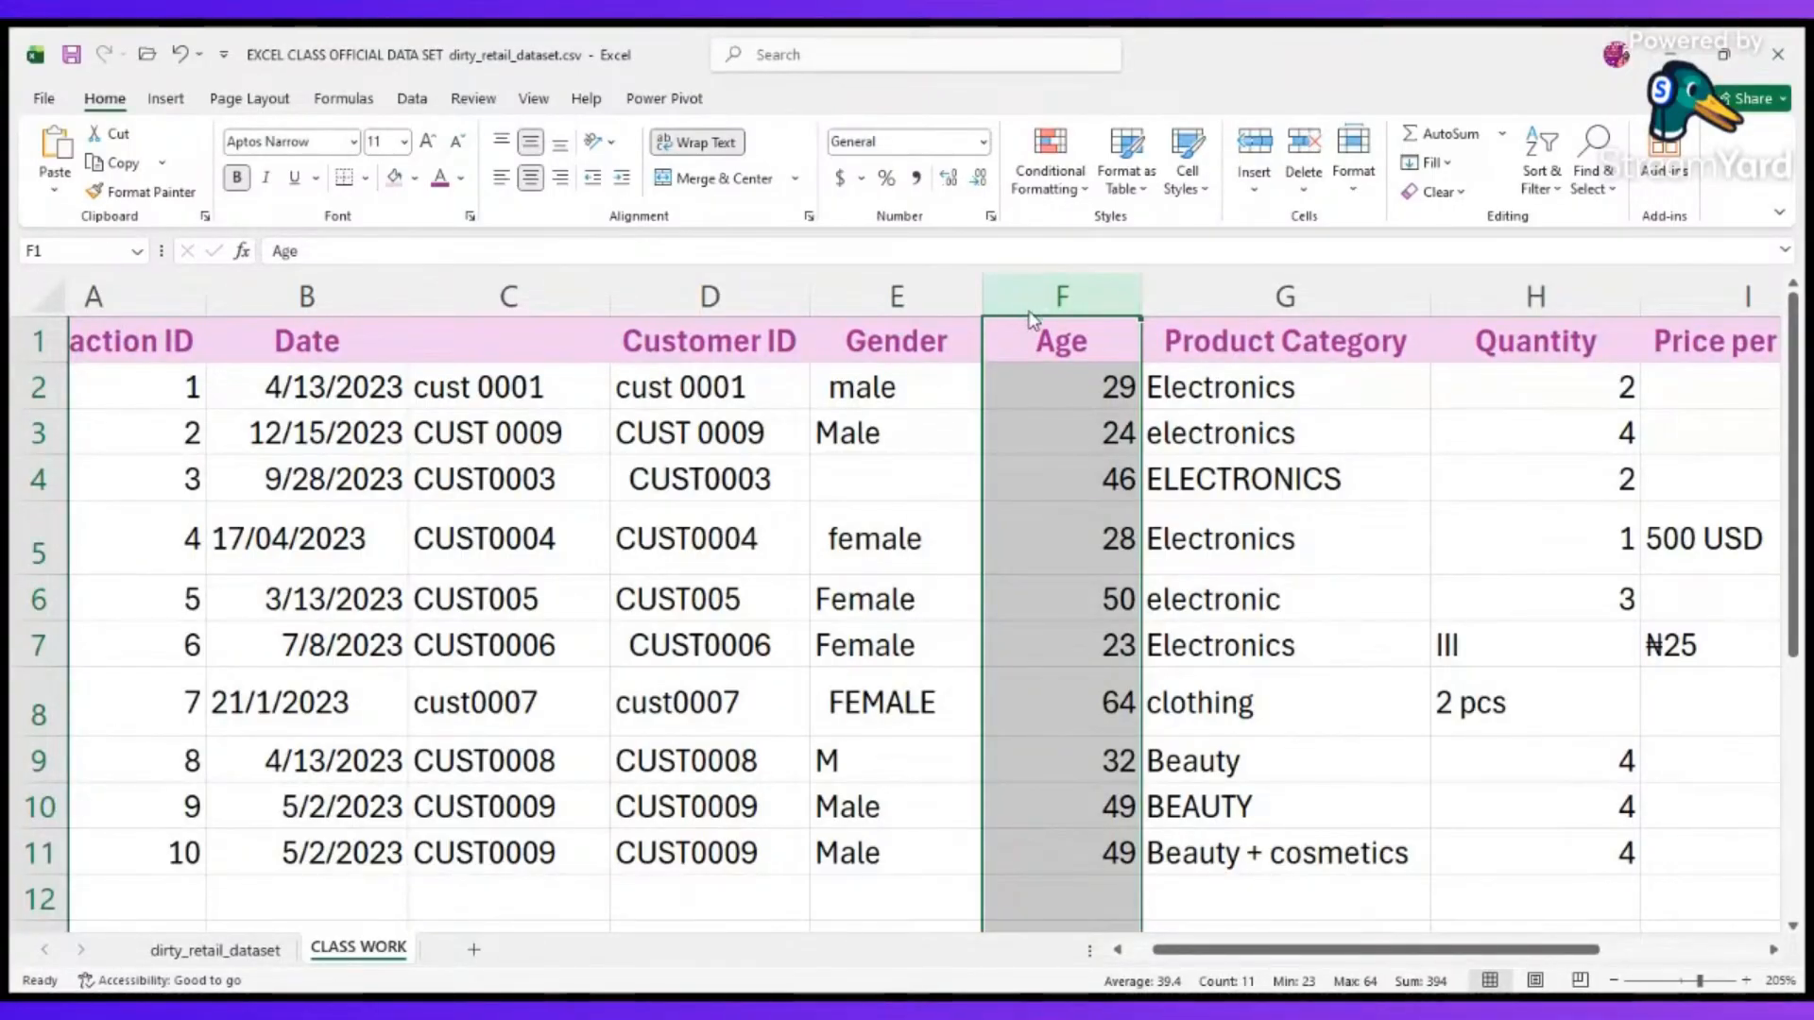
pyautogui.hotkey('ctrl', 'shift', '+')
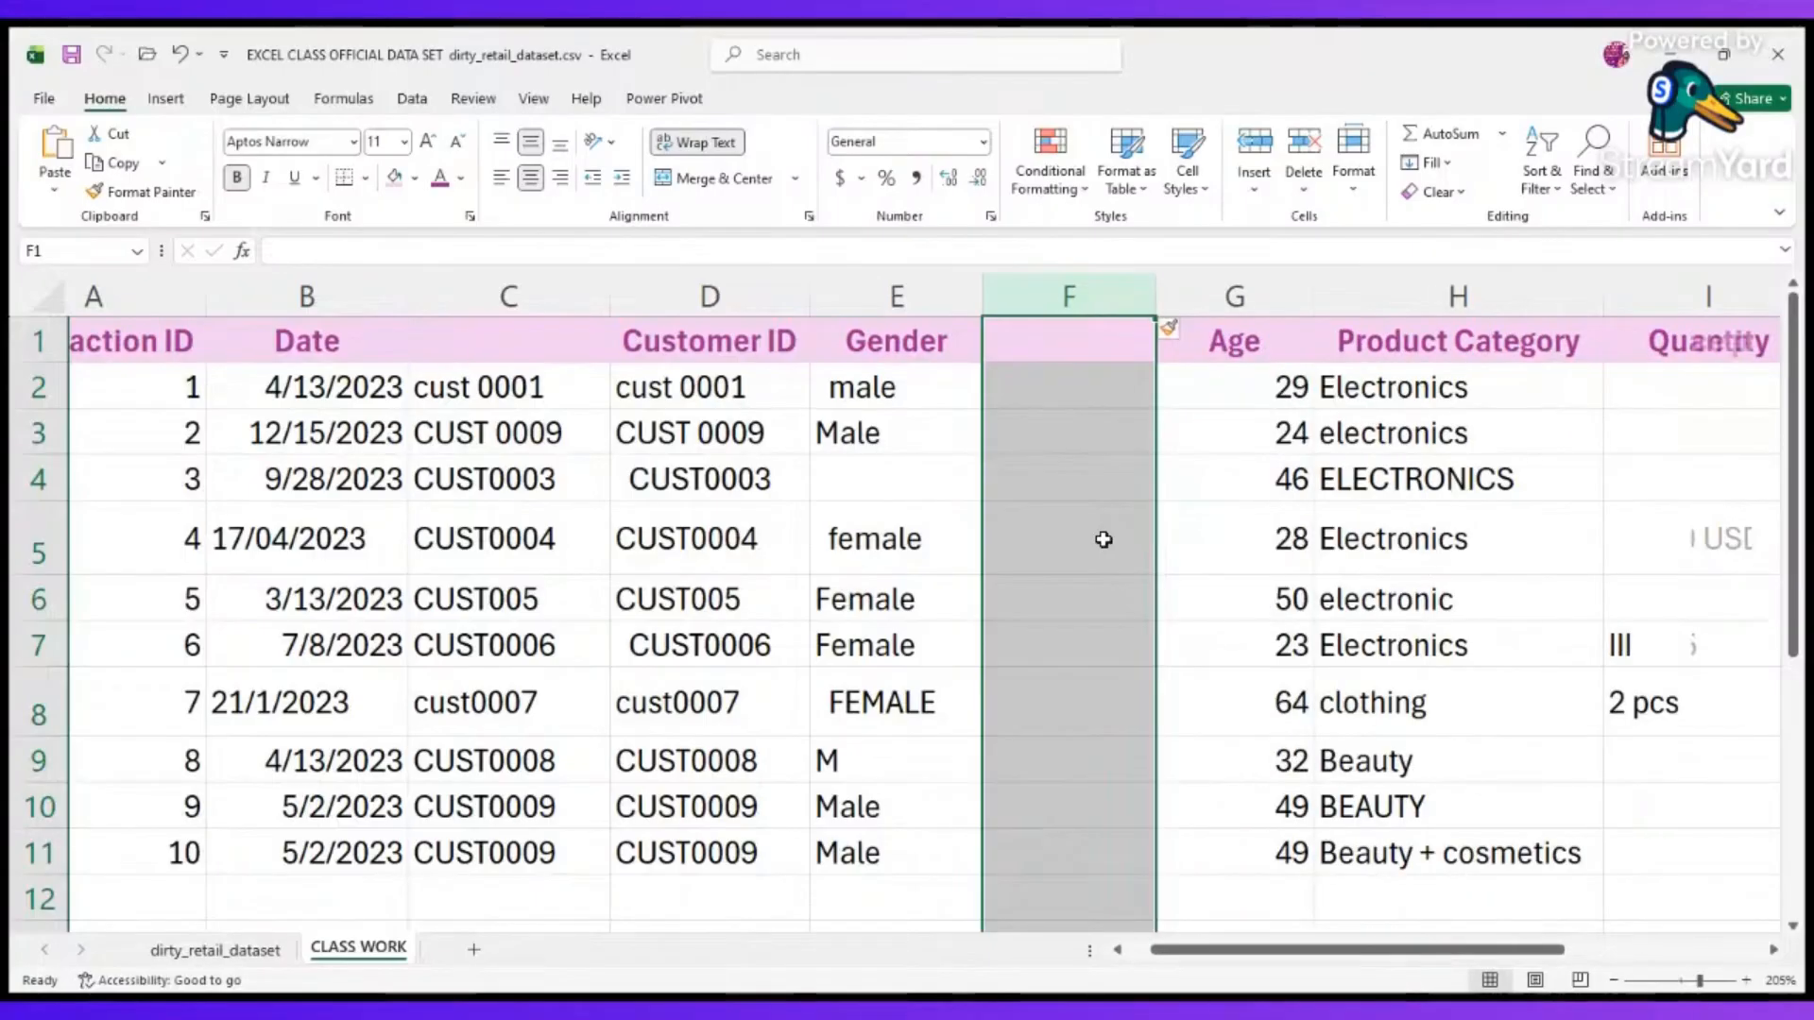
pyautogui.click(1132, 373)
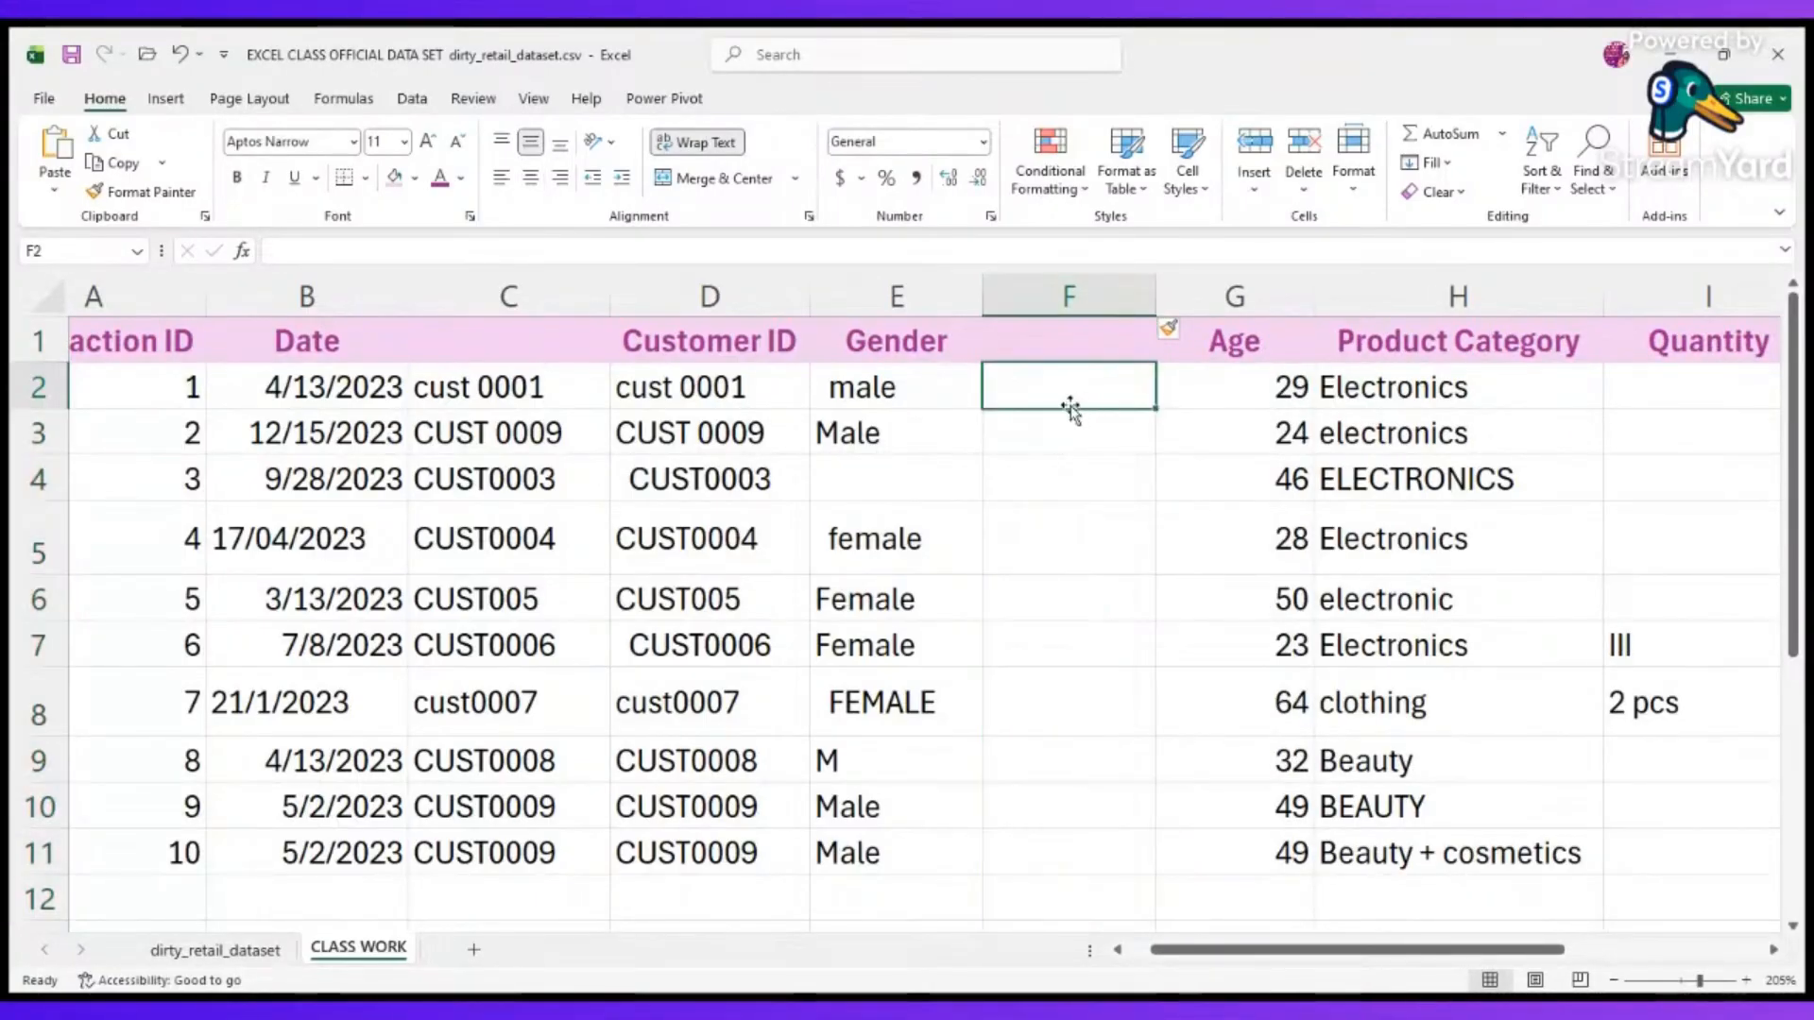
pyautogui.write('=trim')
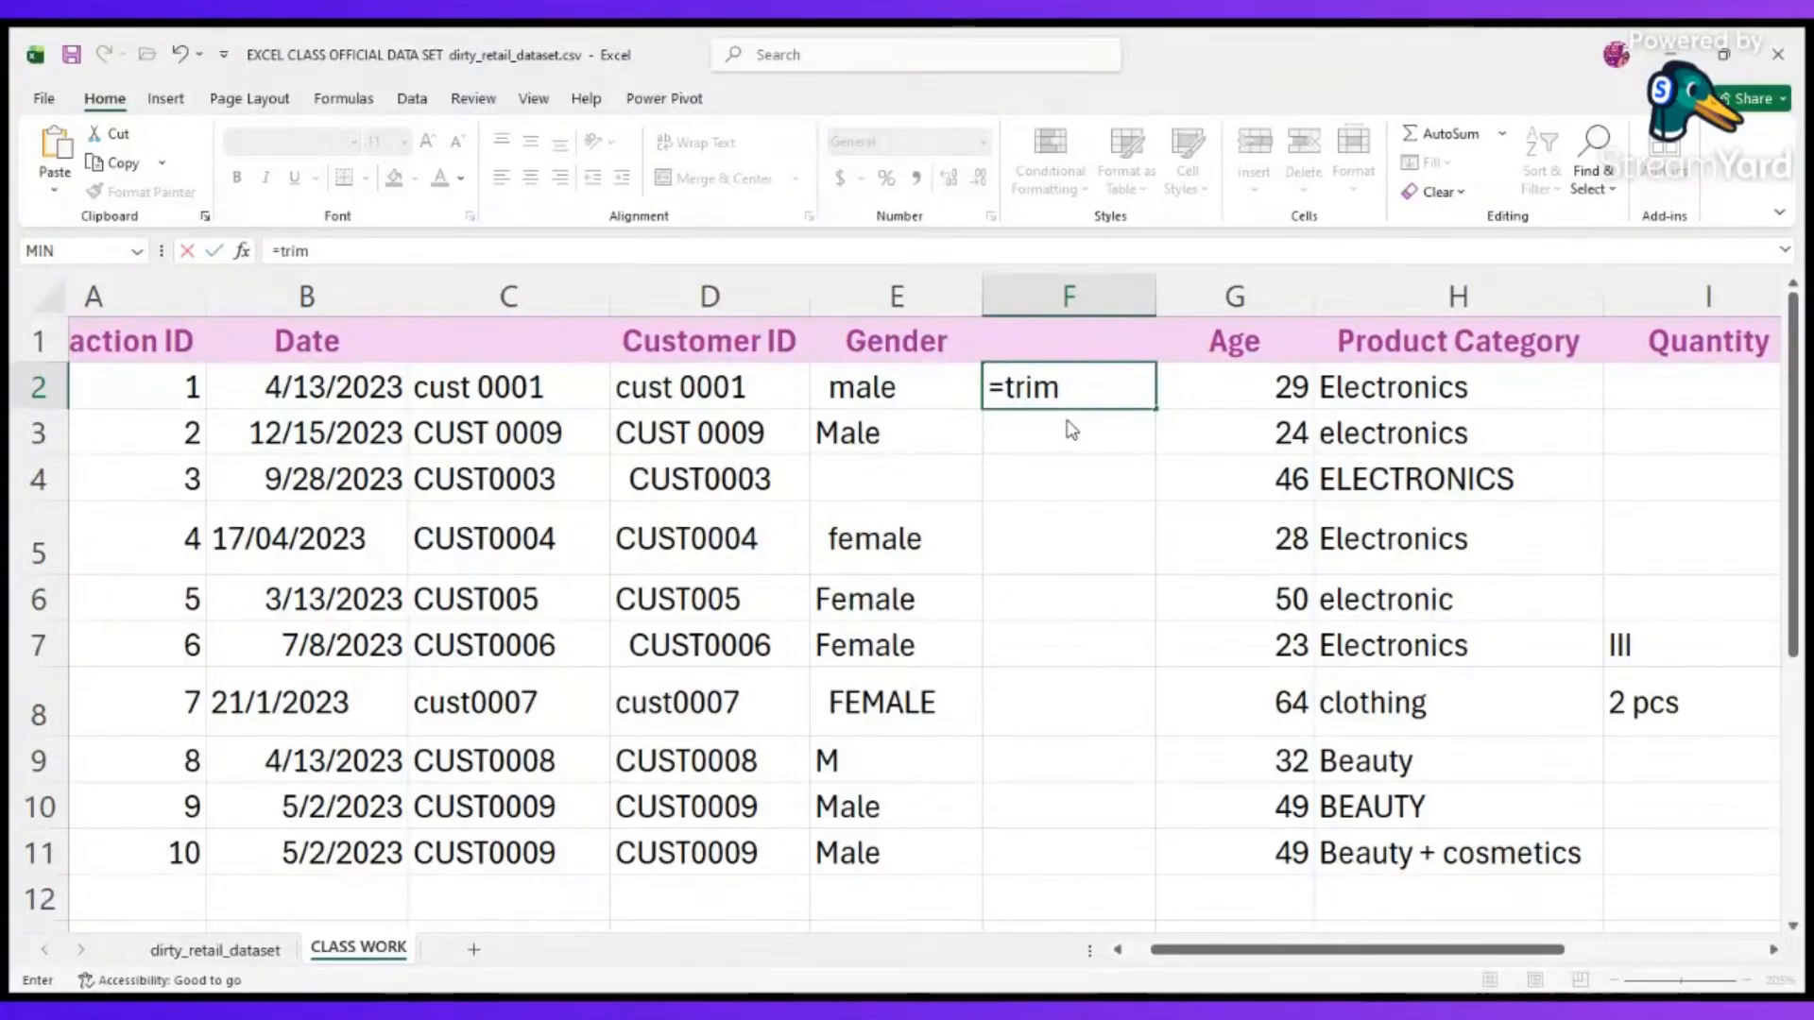
pyautogui.press('Tab')
pyautogui.click(896, 392)
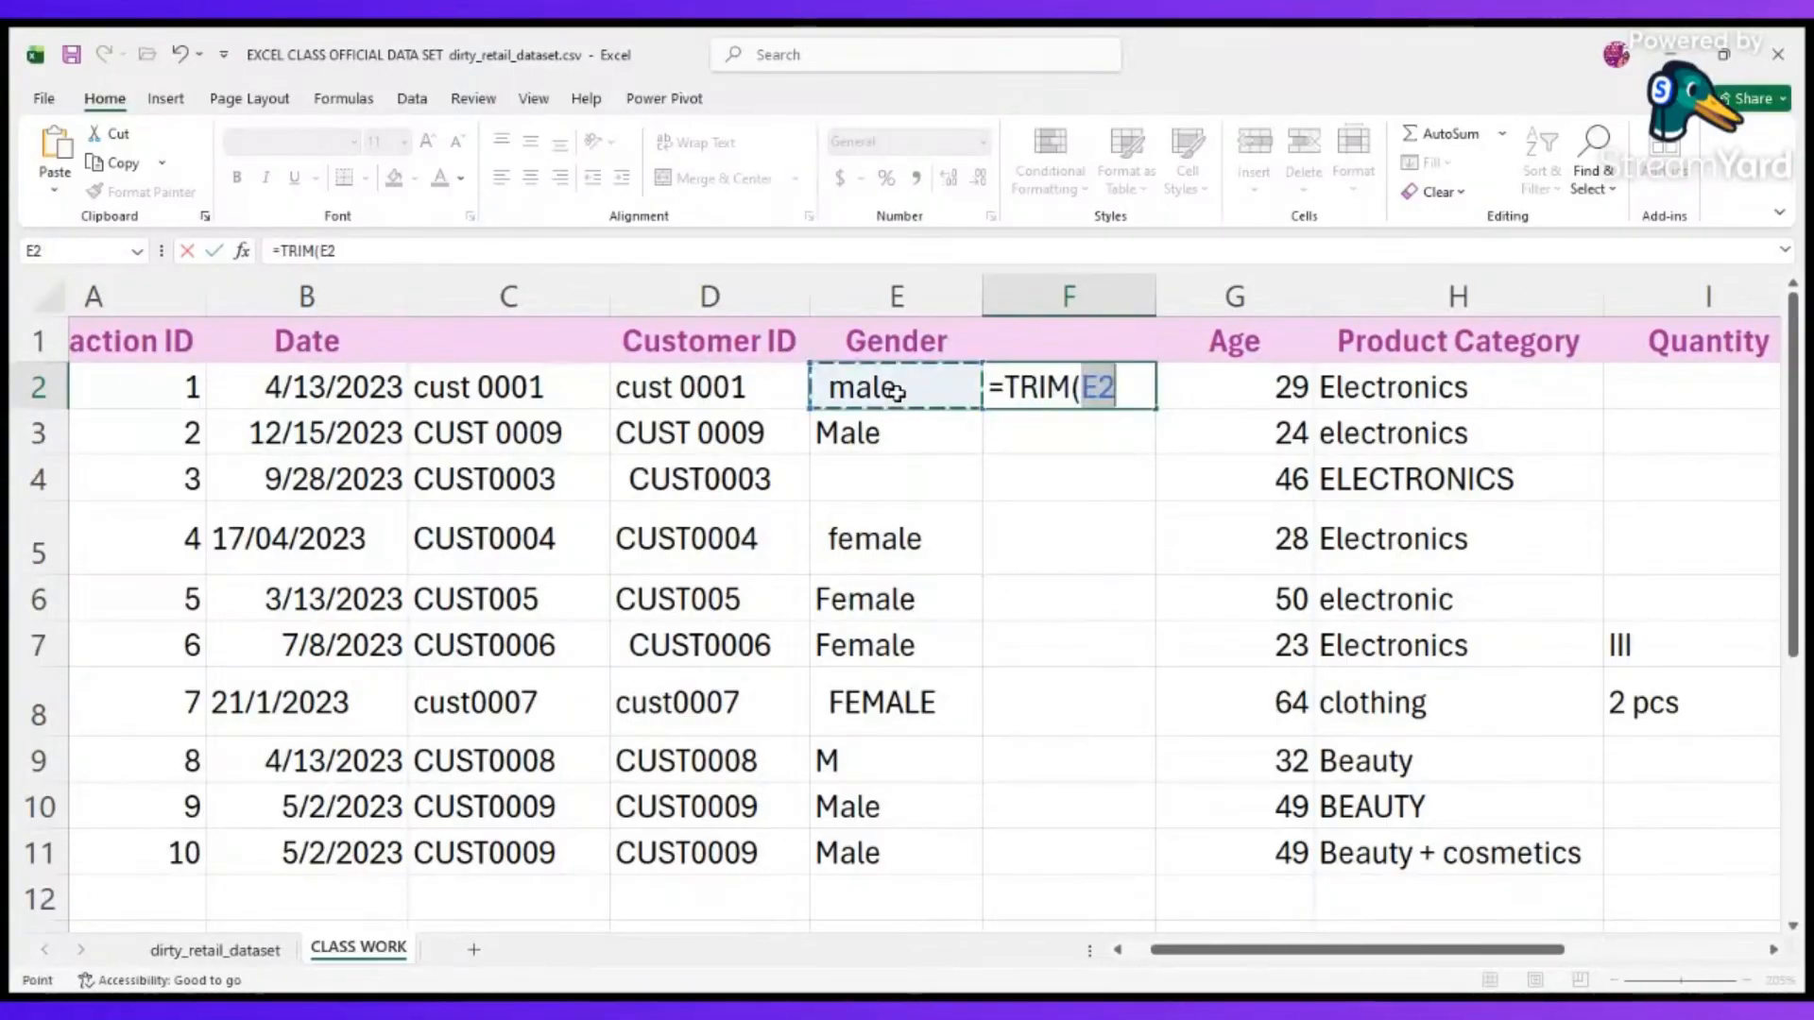
pyautogui.press('Return')
# Fill the Gender TRIM formula from F2 down to F11.
pyautogui.click(1114, 376)
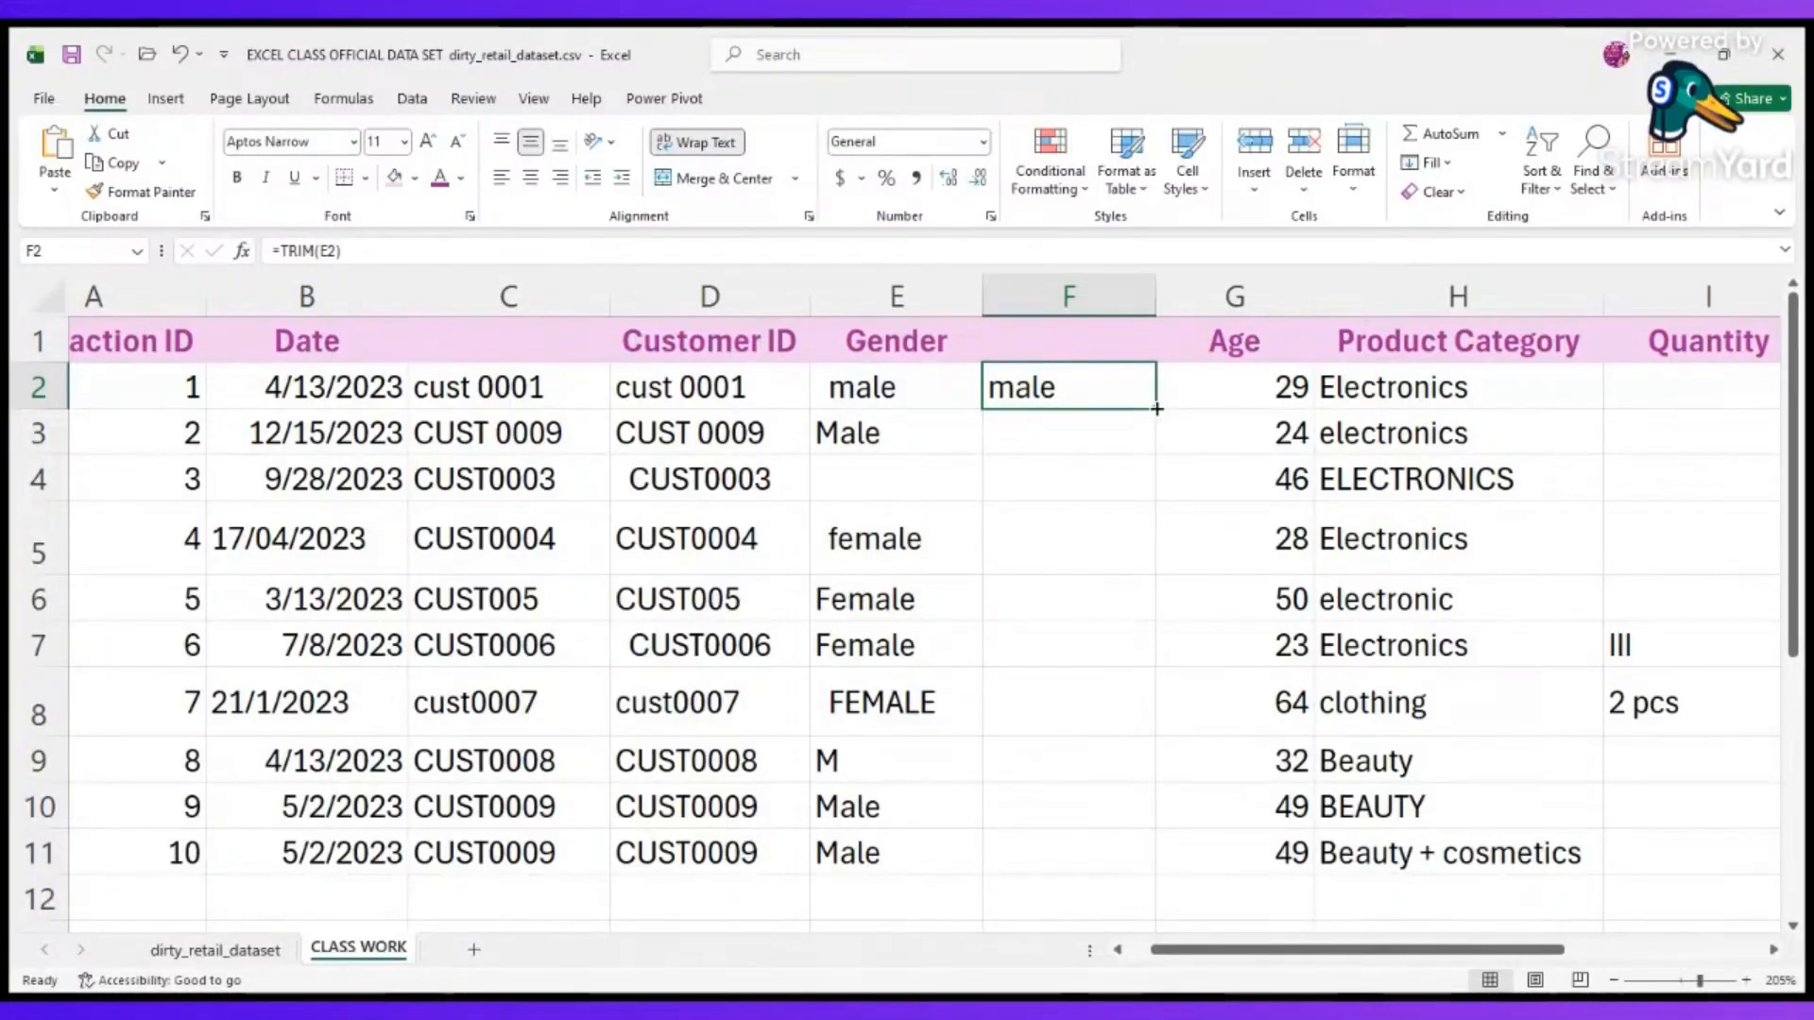
pyautogui.doubleClick(1156, 408)
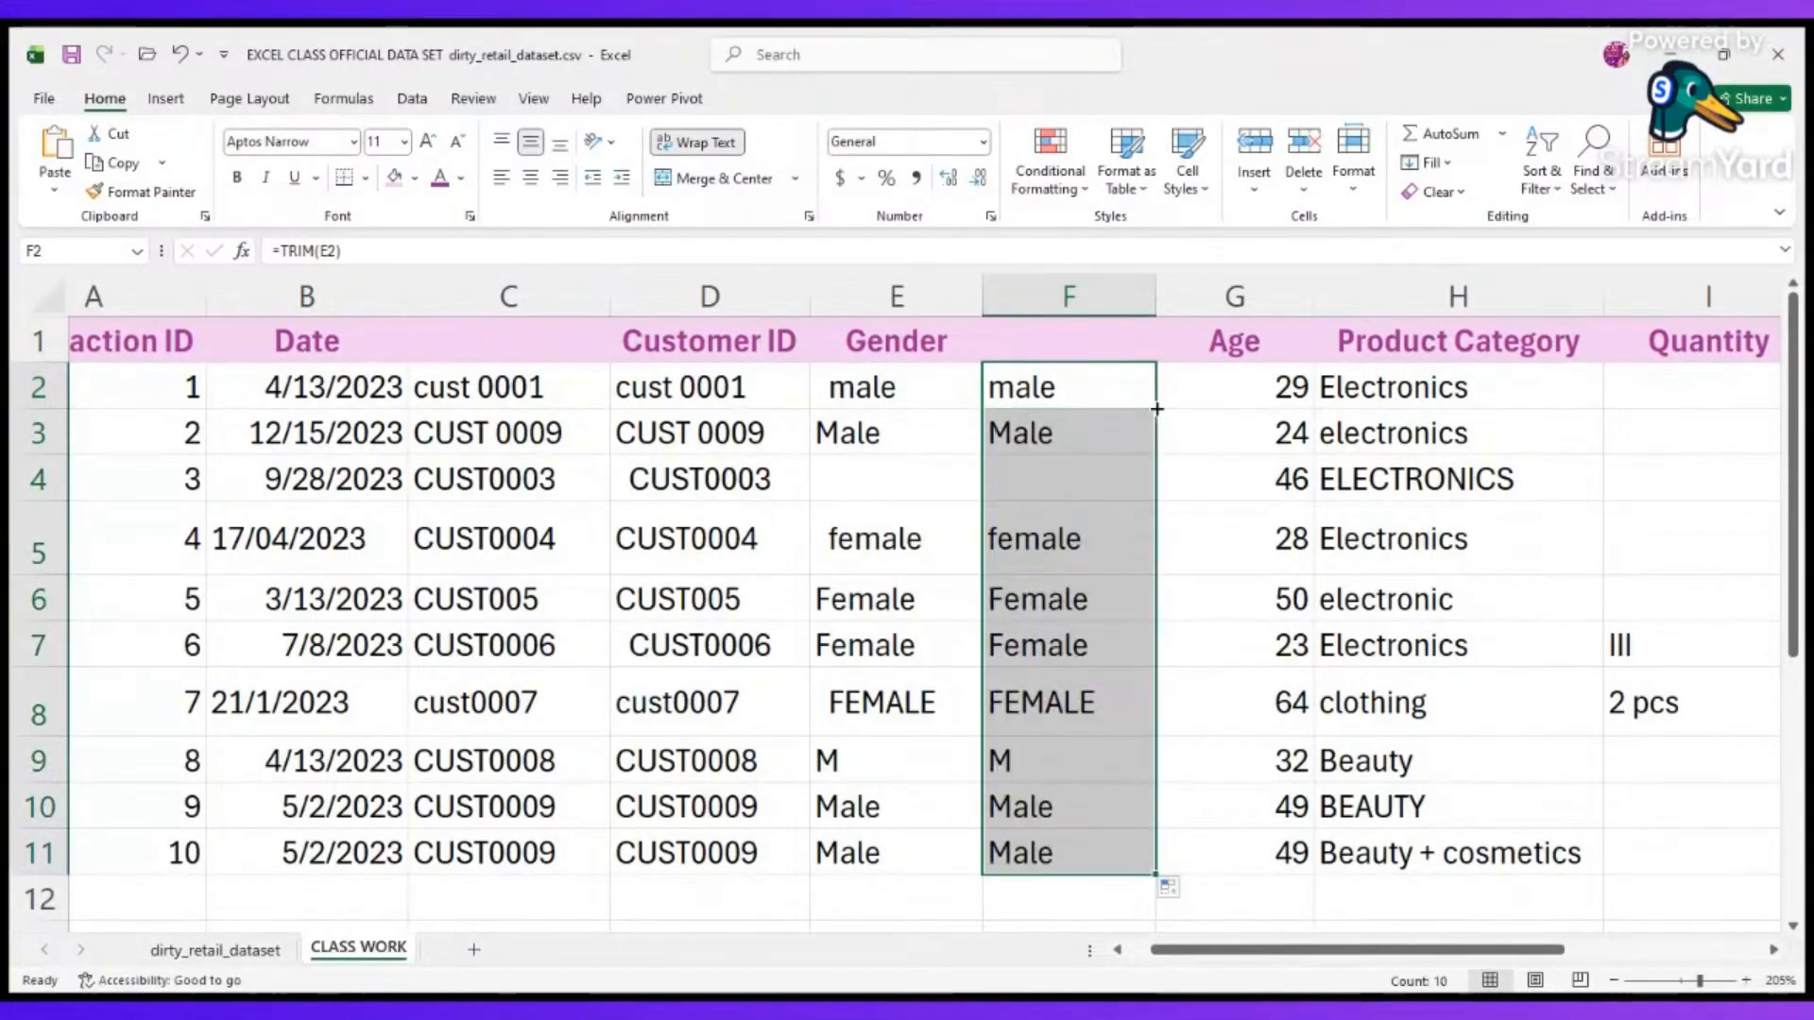
pyautogui.click(1243, 746)
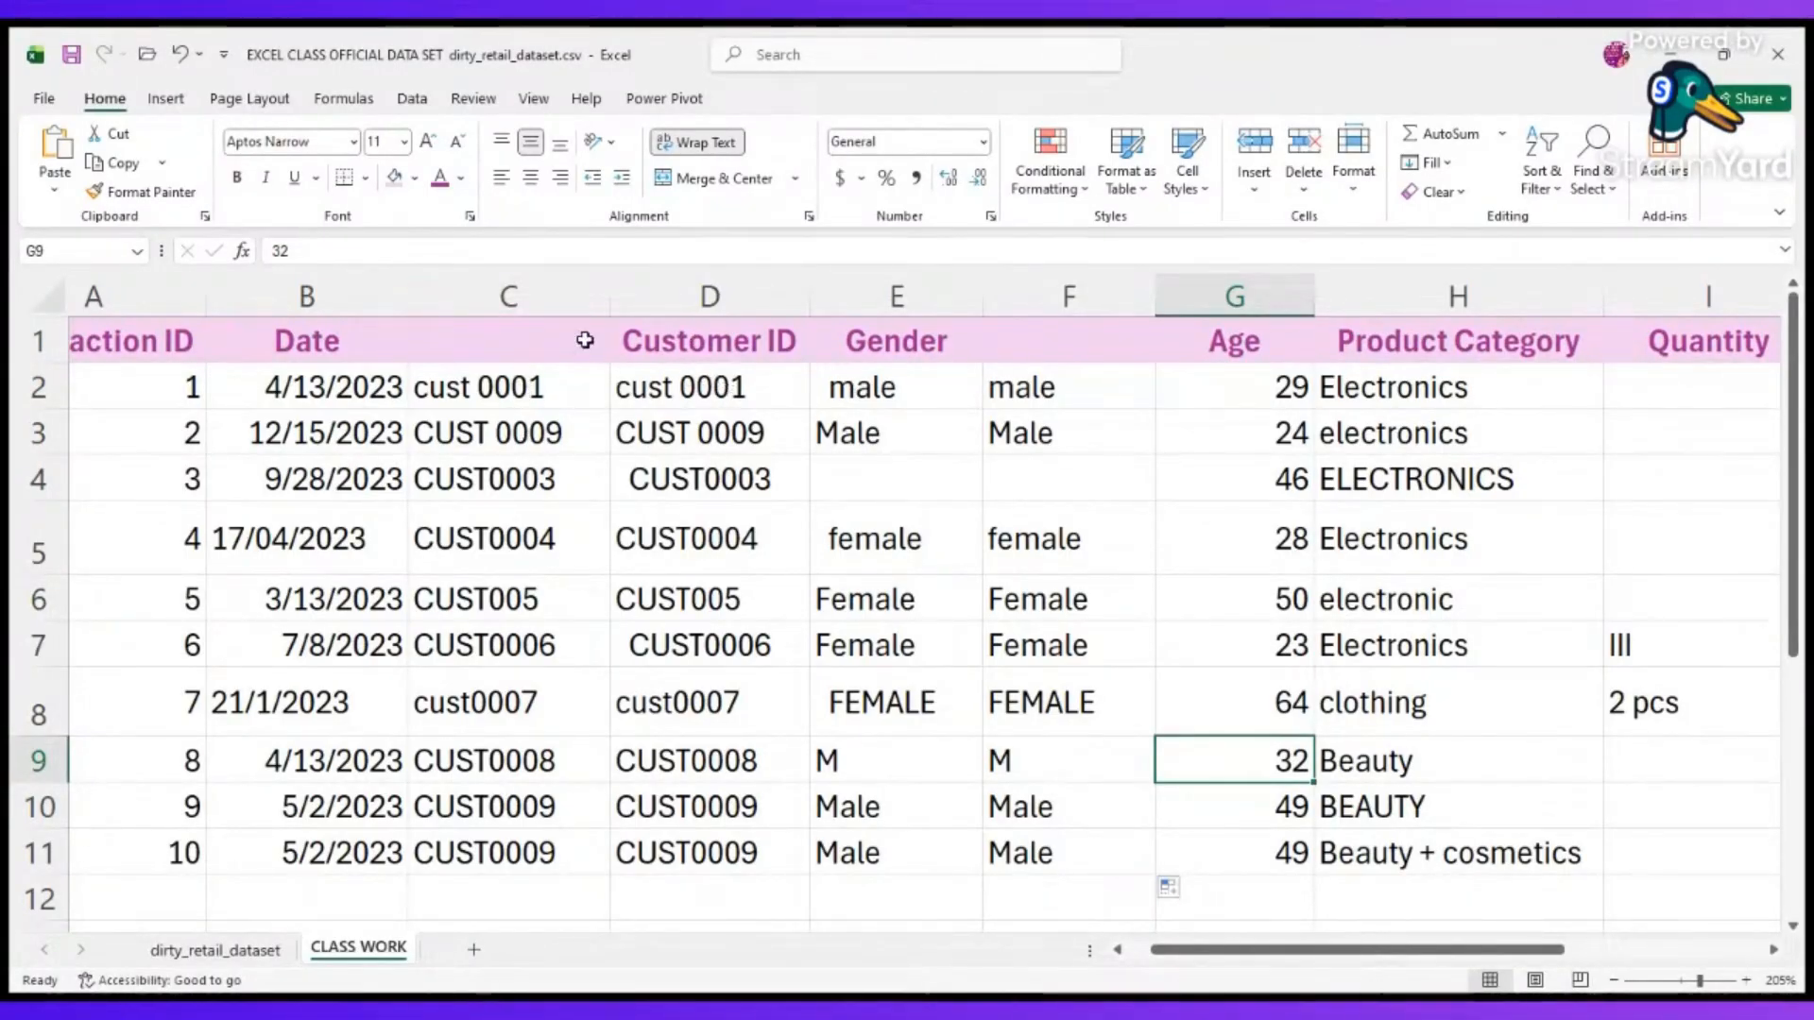
# Delete the original Customer ID column D beside its TRIM helper column.
pyautogui.click(672, 382)
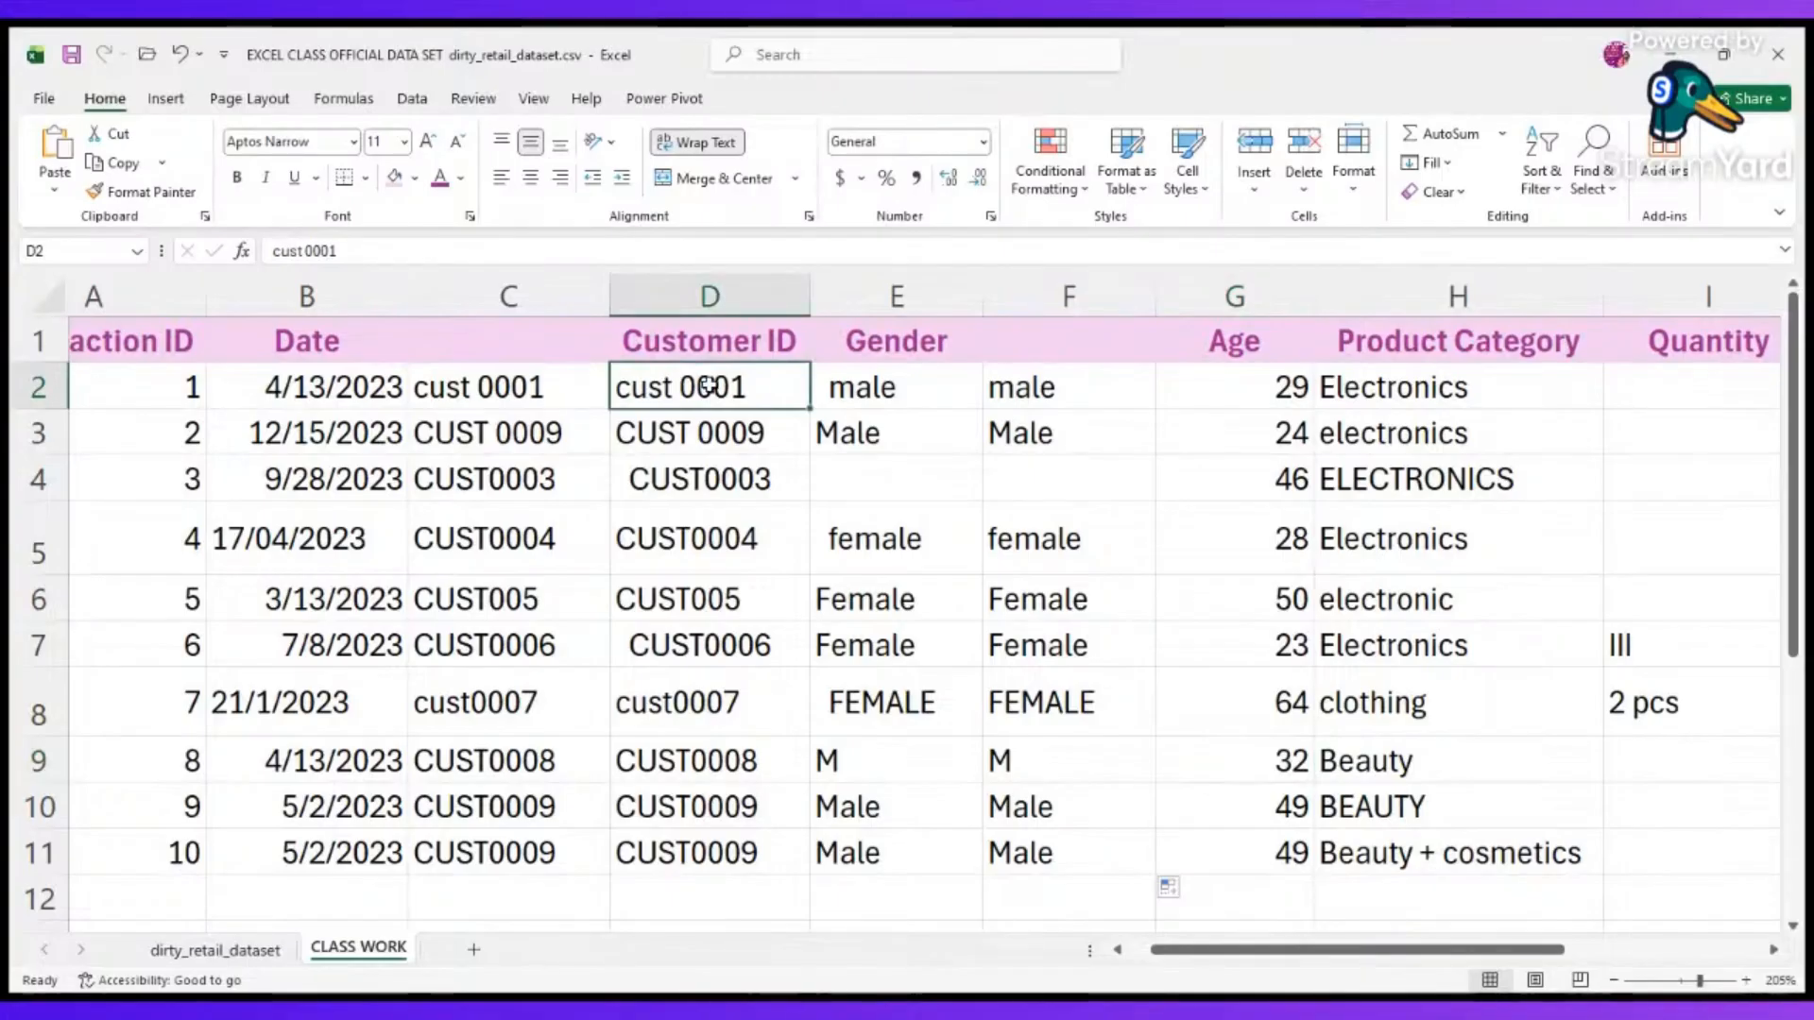
pyautogui.click(529, 478)
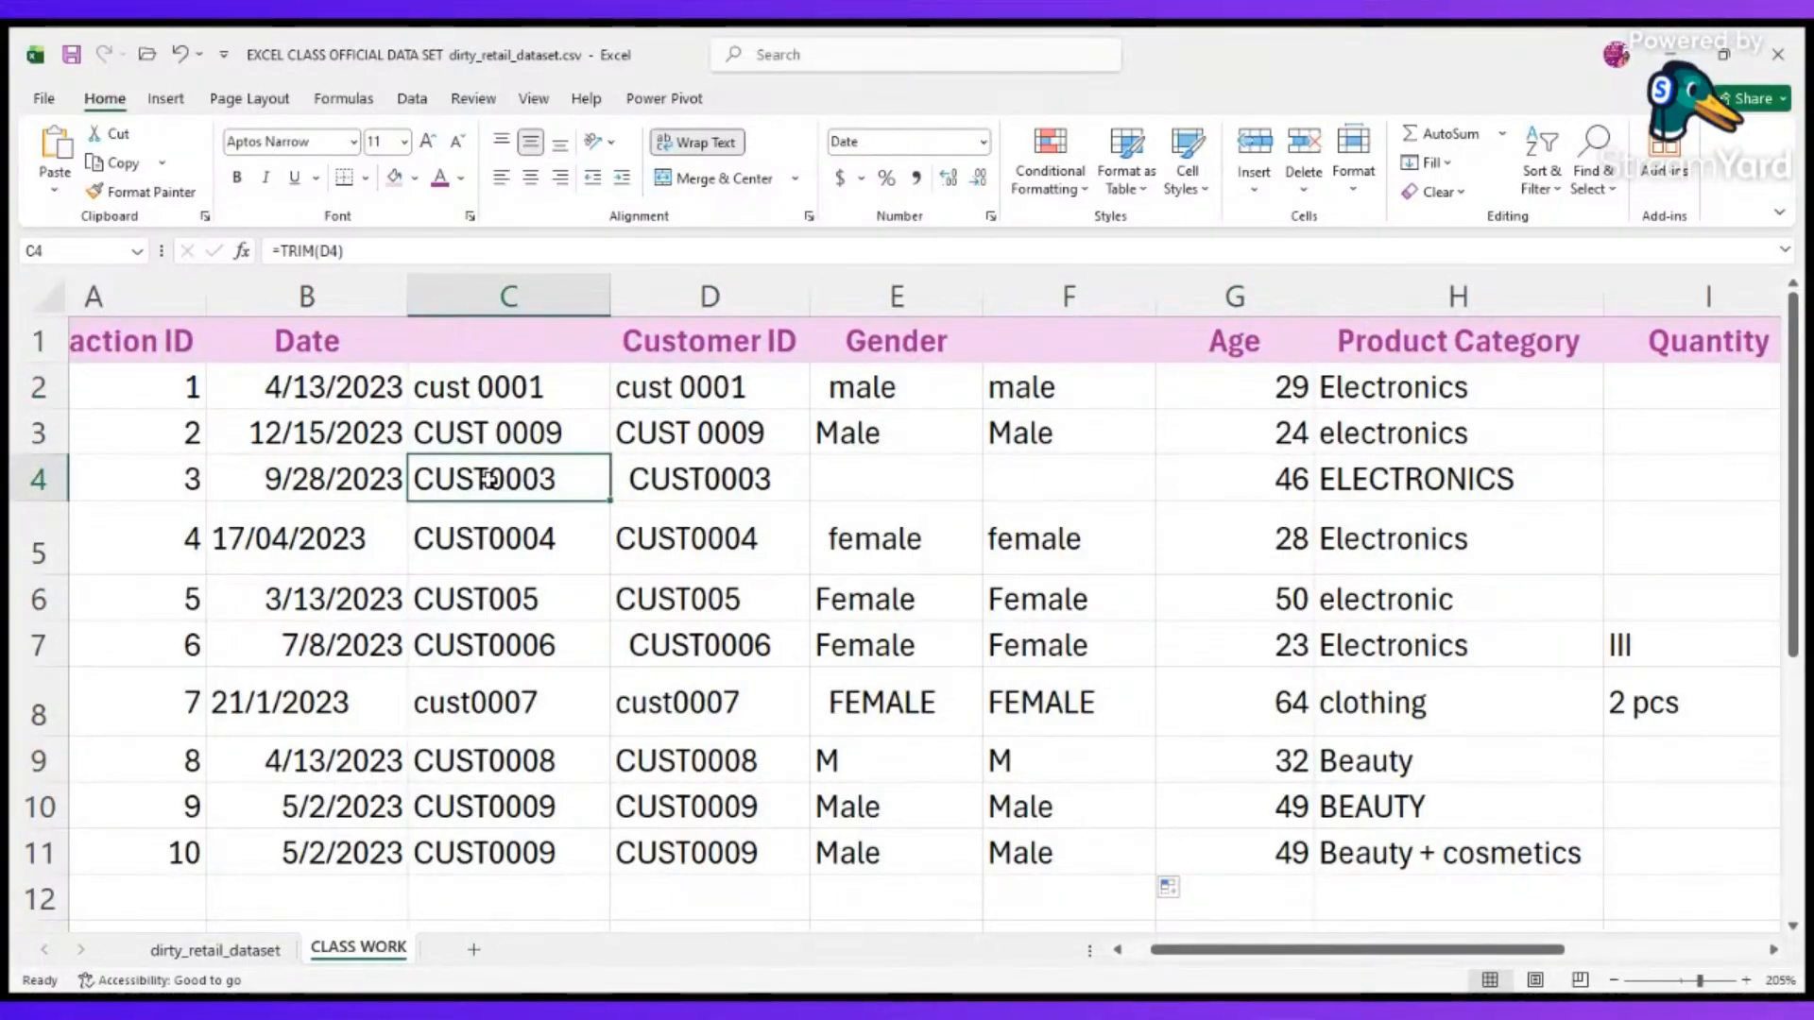
pyautogui.click(714, 376)
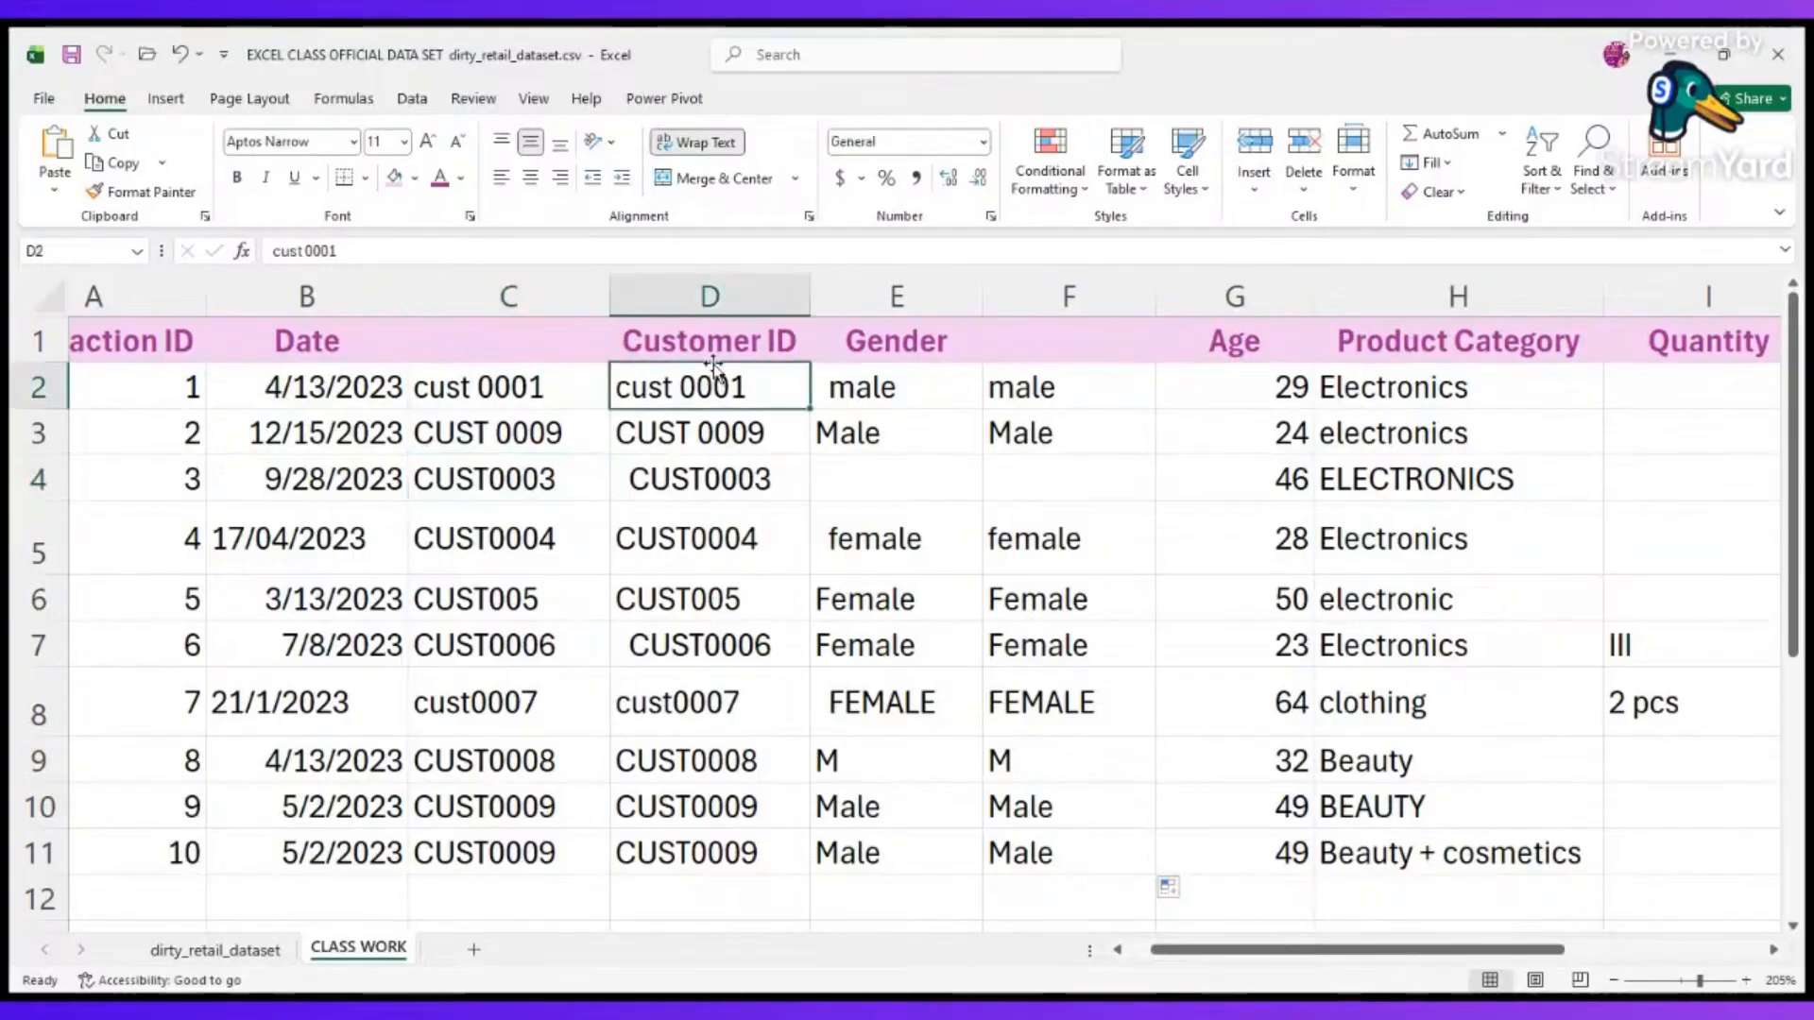
pyautogui.click(709, 296)
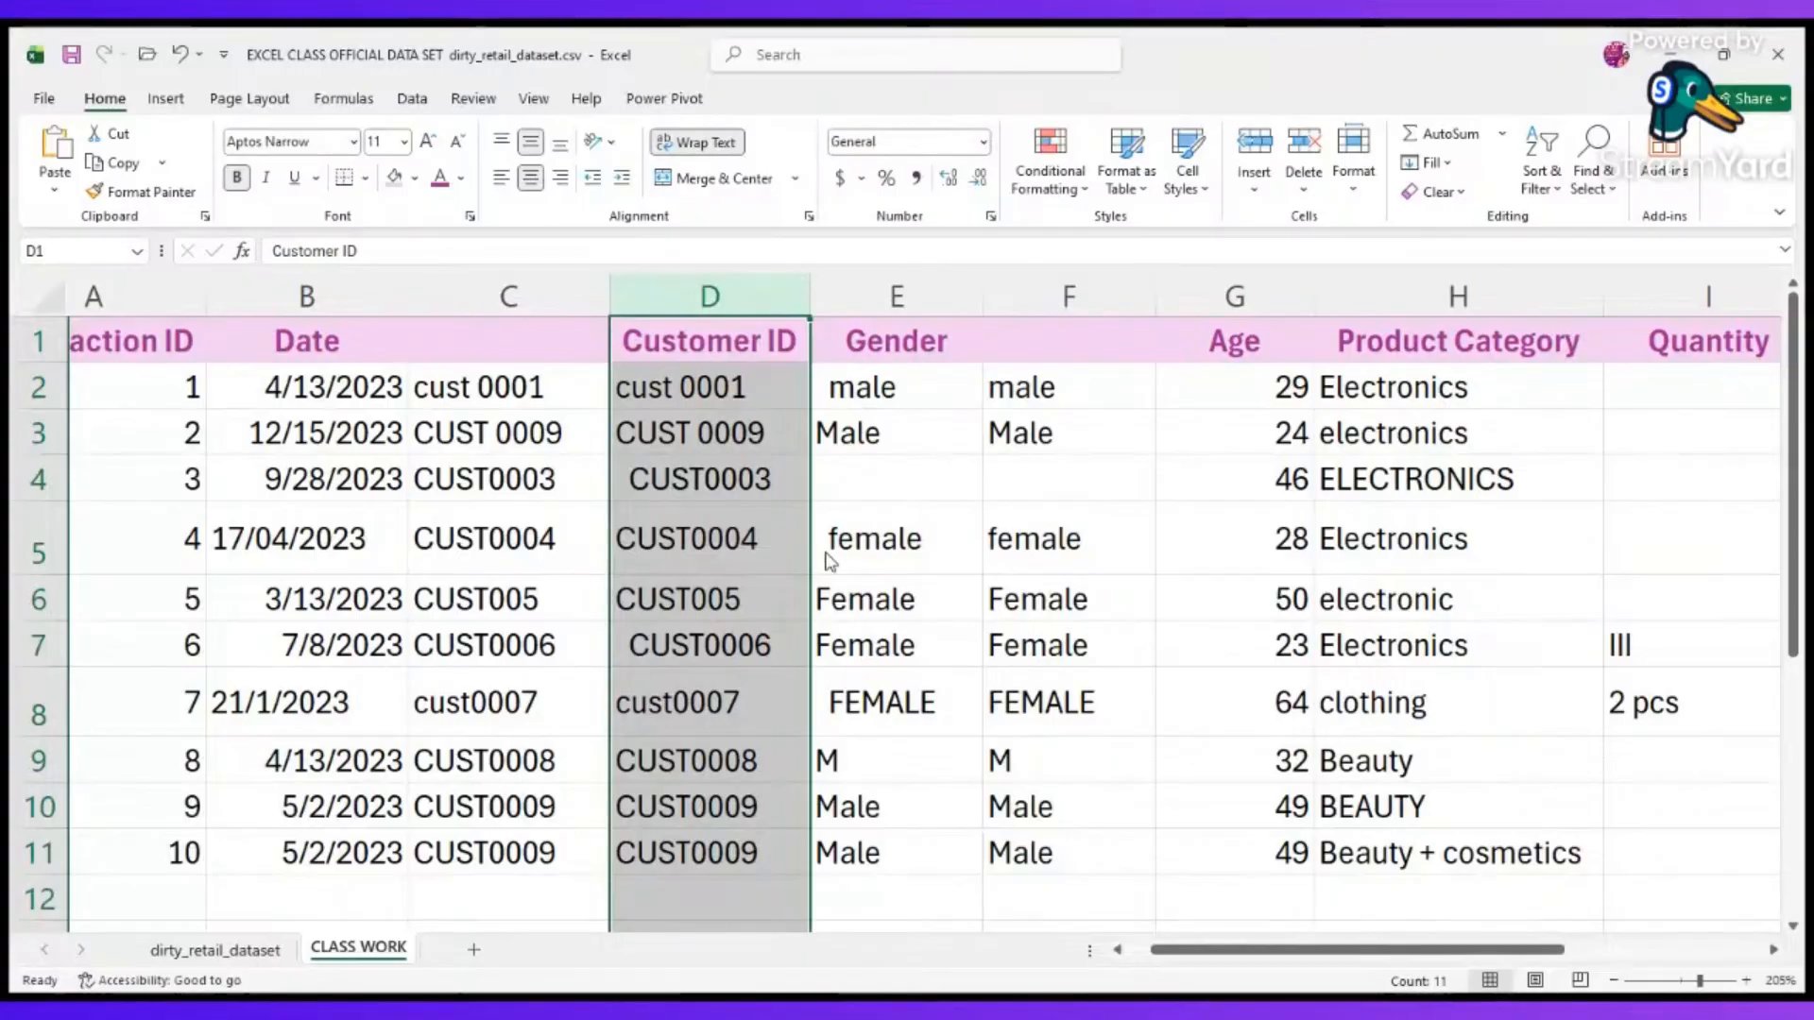
pyautogui.hotkey('ctrl', '-')
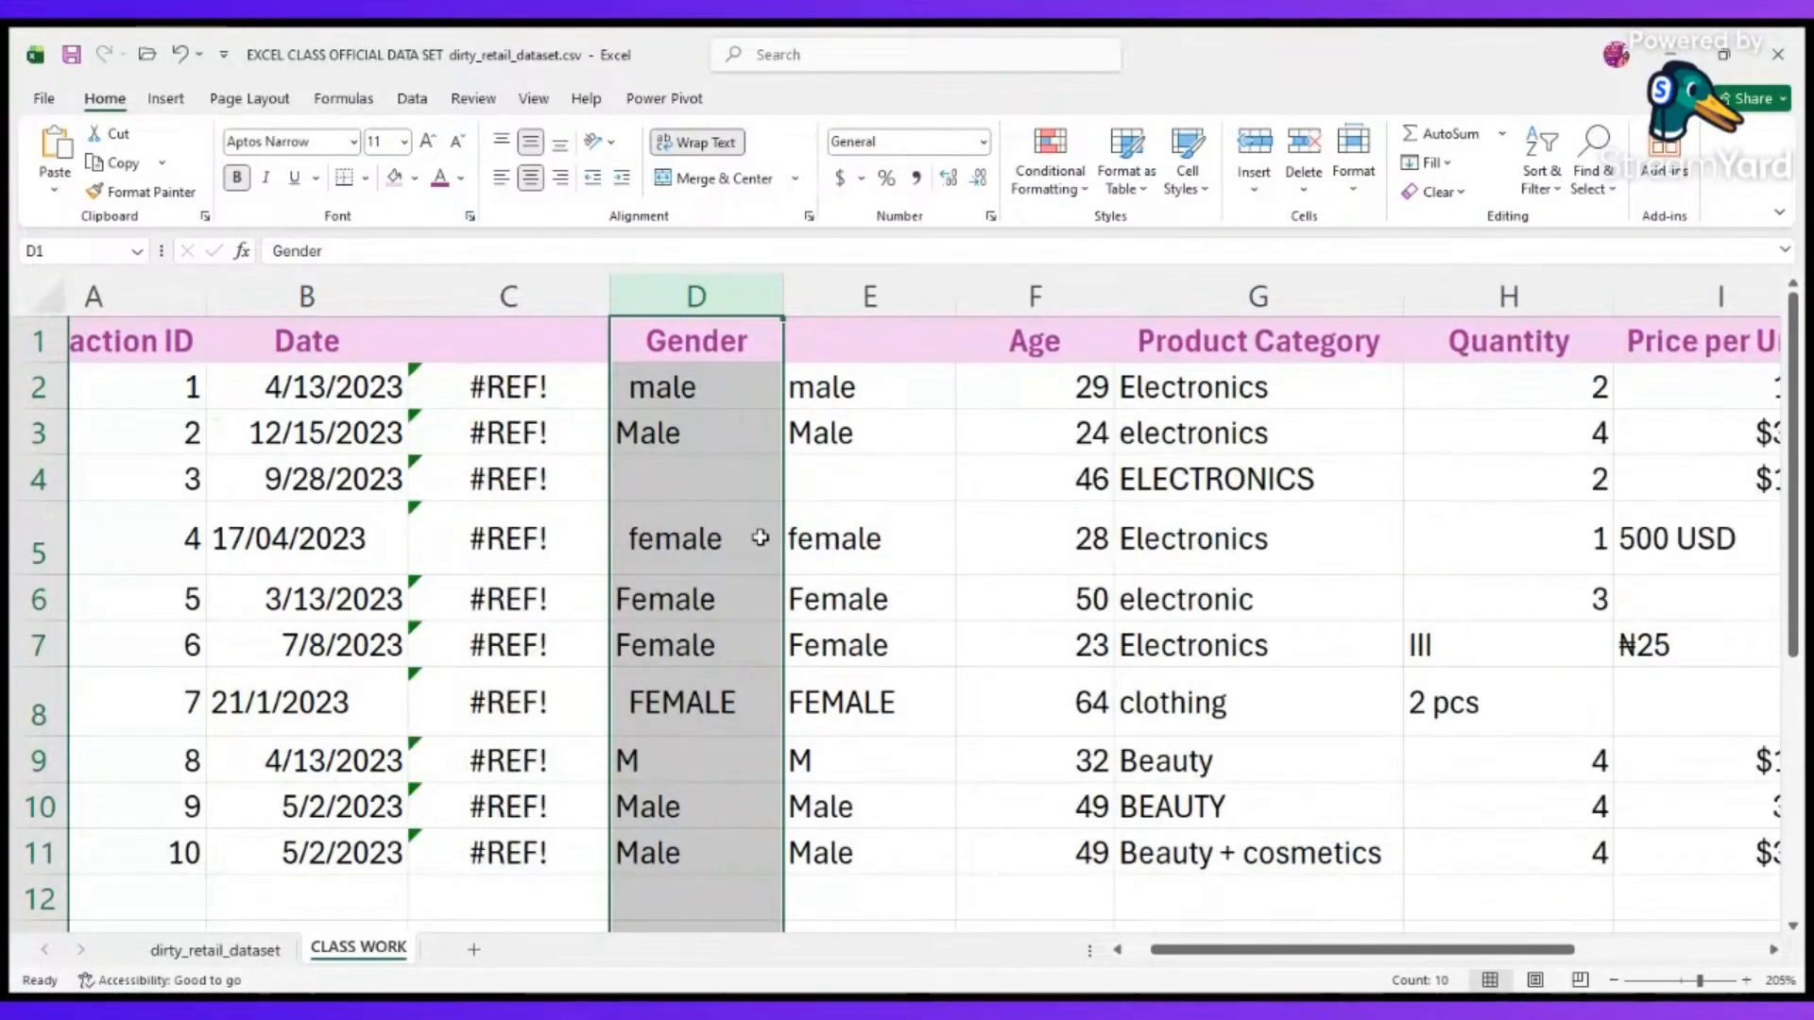
pyautogui.scroll(10, 481, 531)
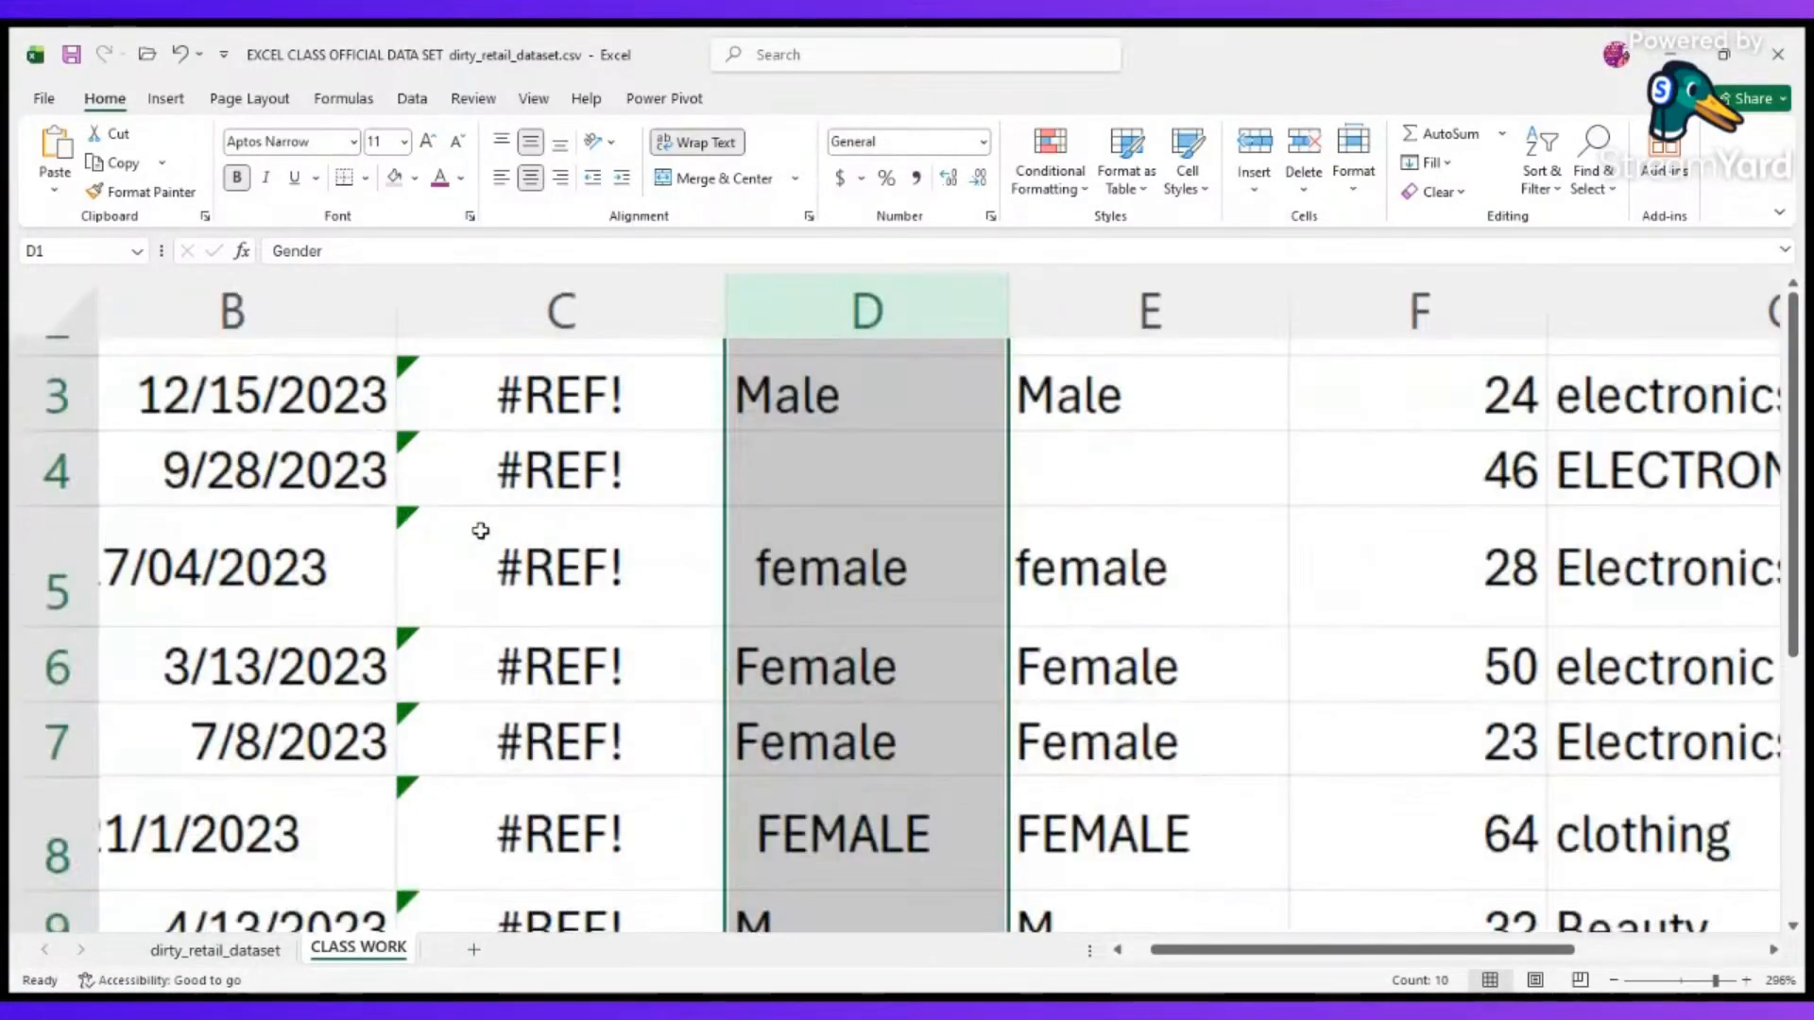
pyautogui.scroll(-10, 481, 531)
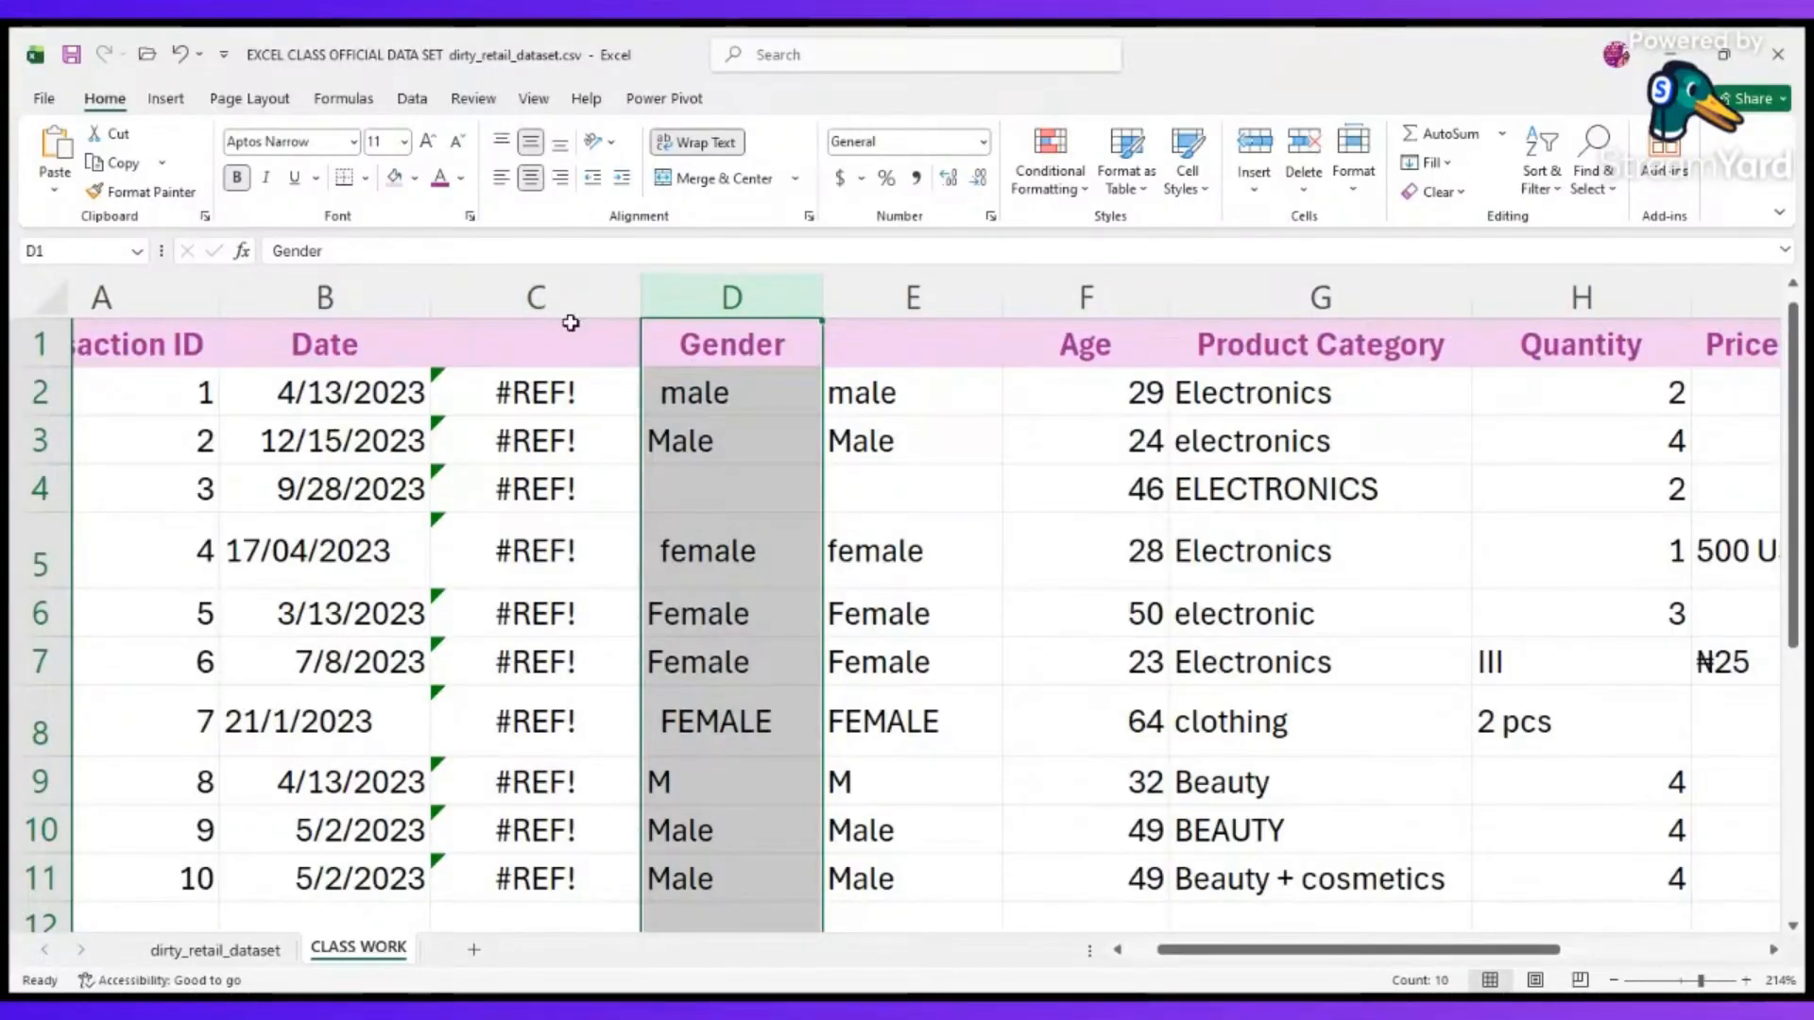
pyautogui.scroll(-1, 571, 323)
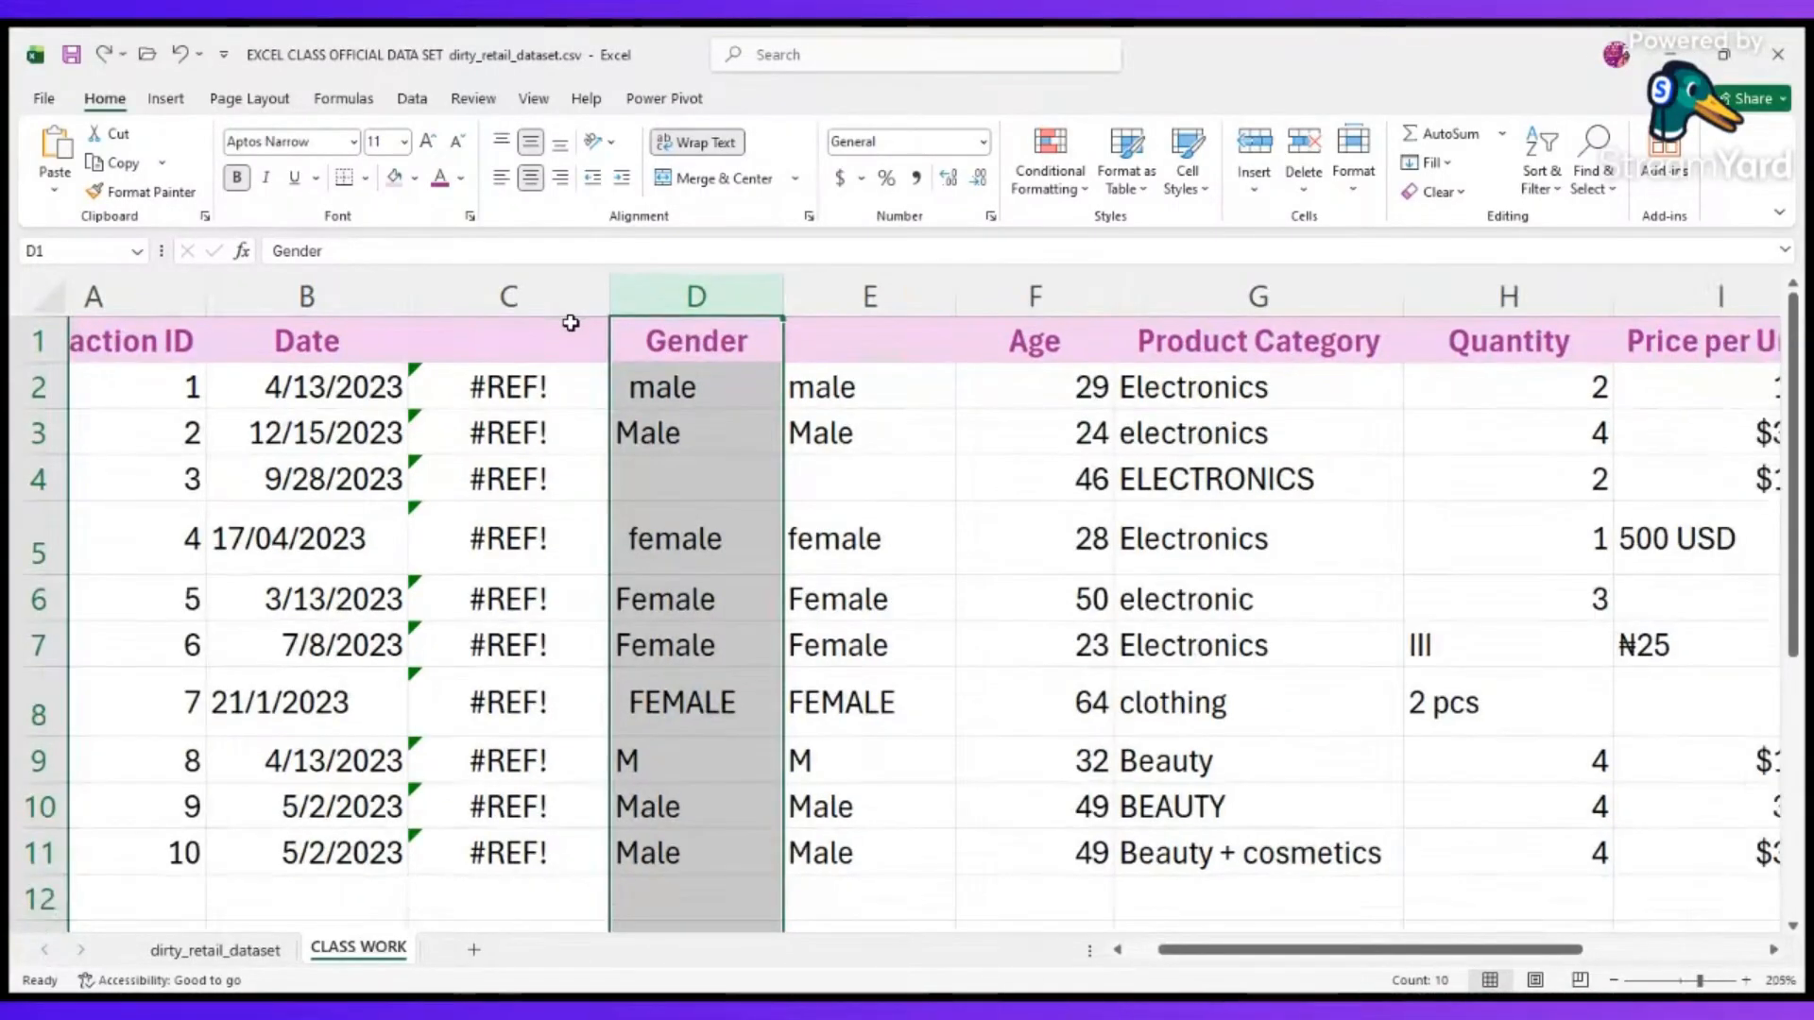
# Replace the broken reference in C2 so the formula reads =TRIM(D2), and fill it down to C11.
pyautogui.click(571, 404)
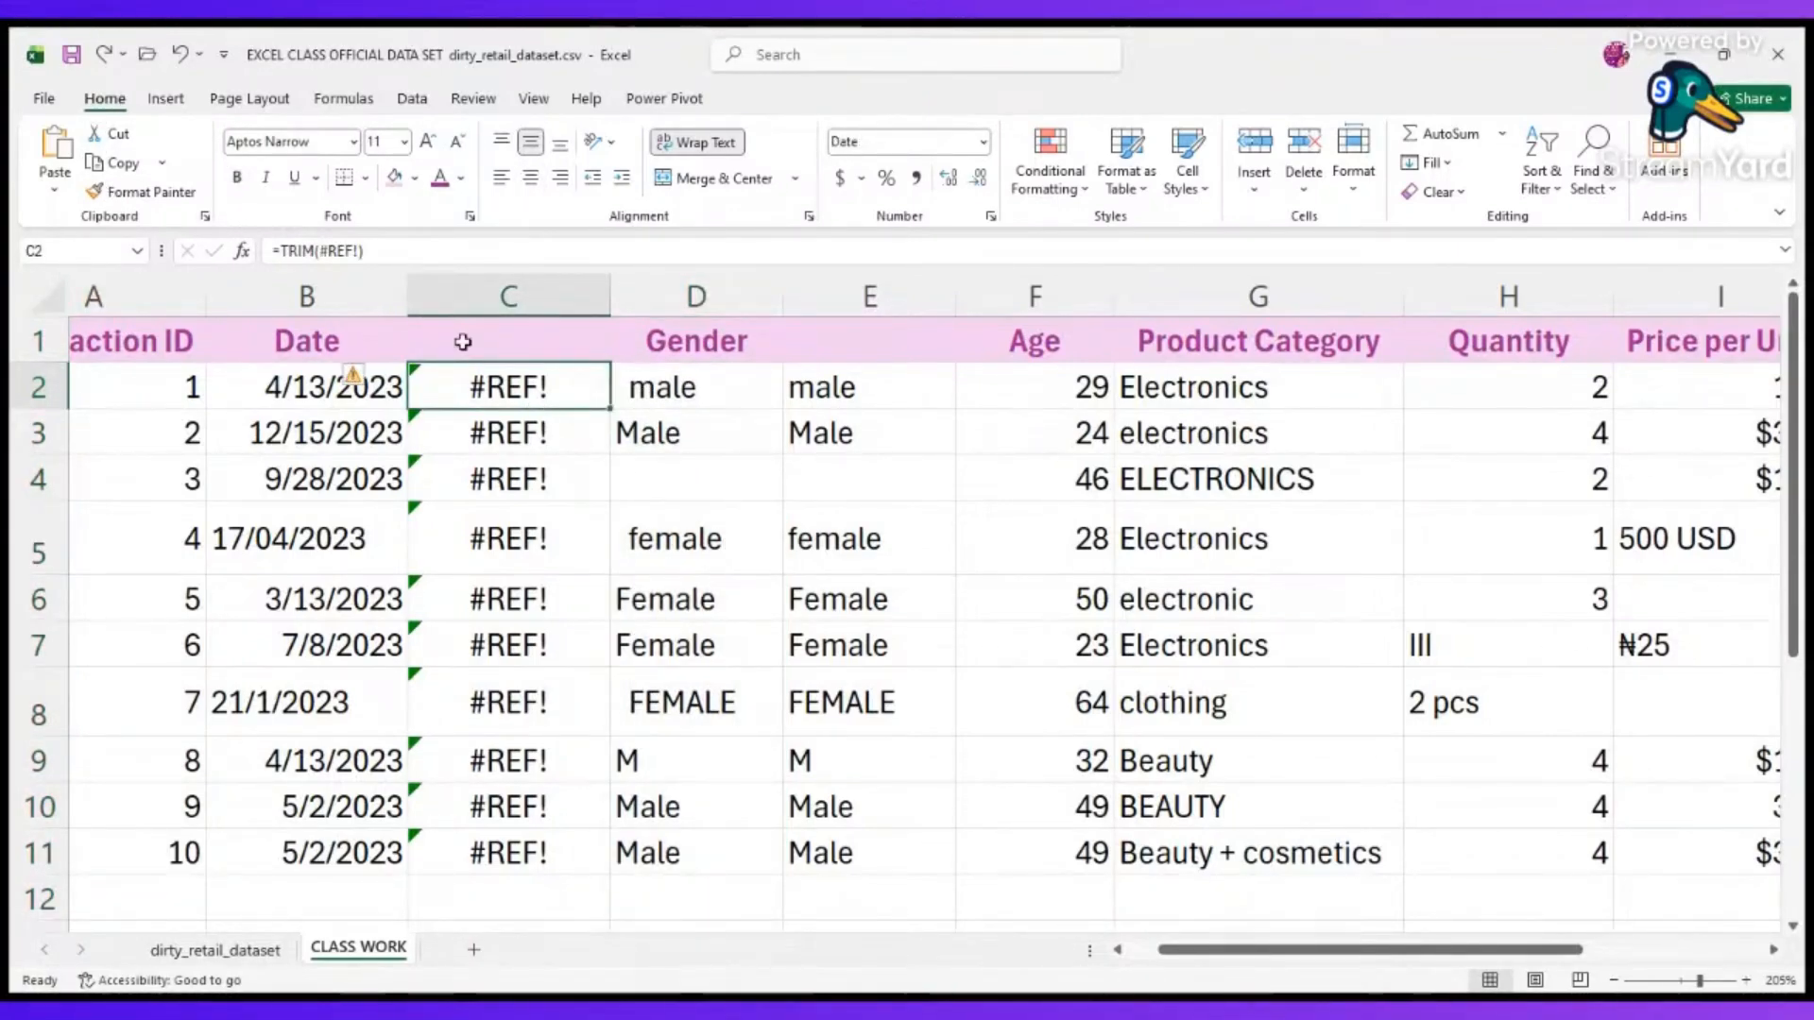
pyautogui.scroll(1, 113, 49)
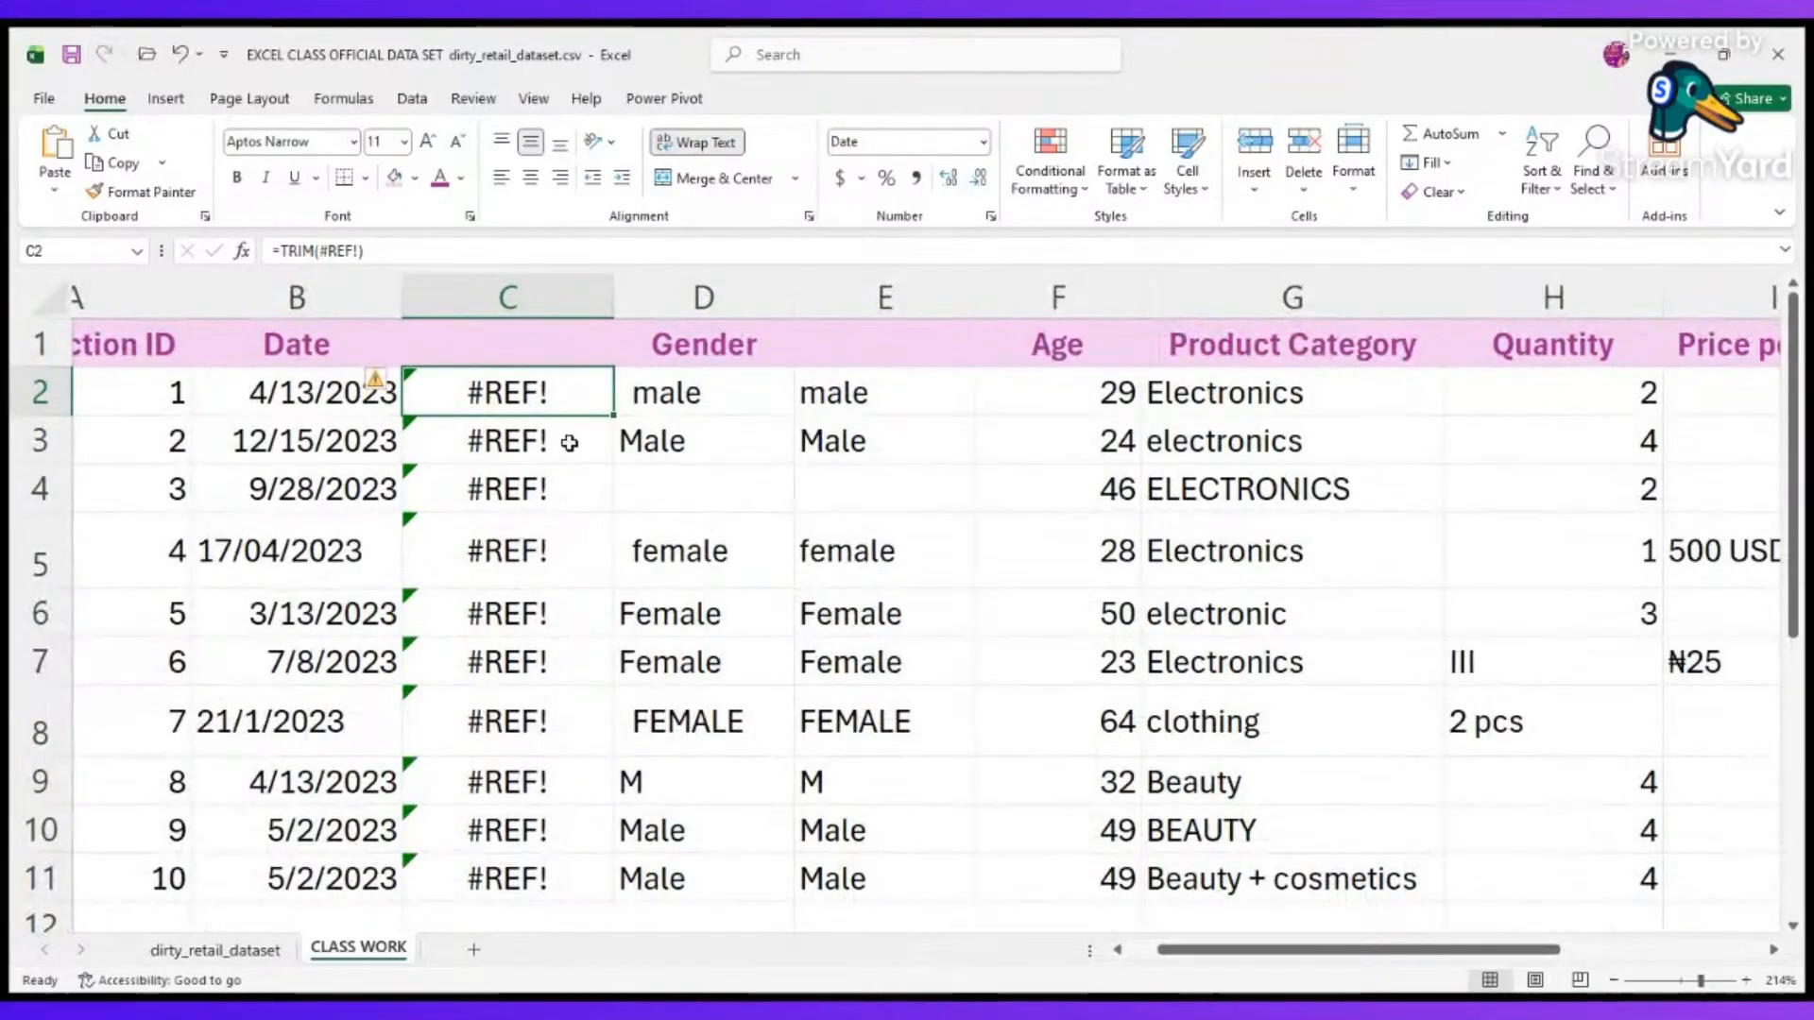
pyautogui.doubleClick(545, 395)
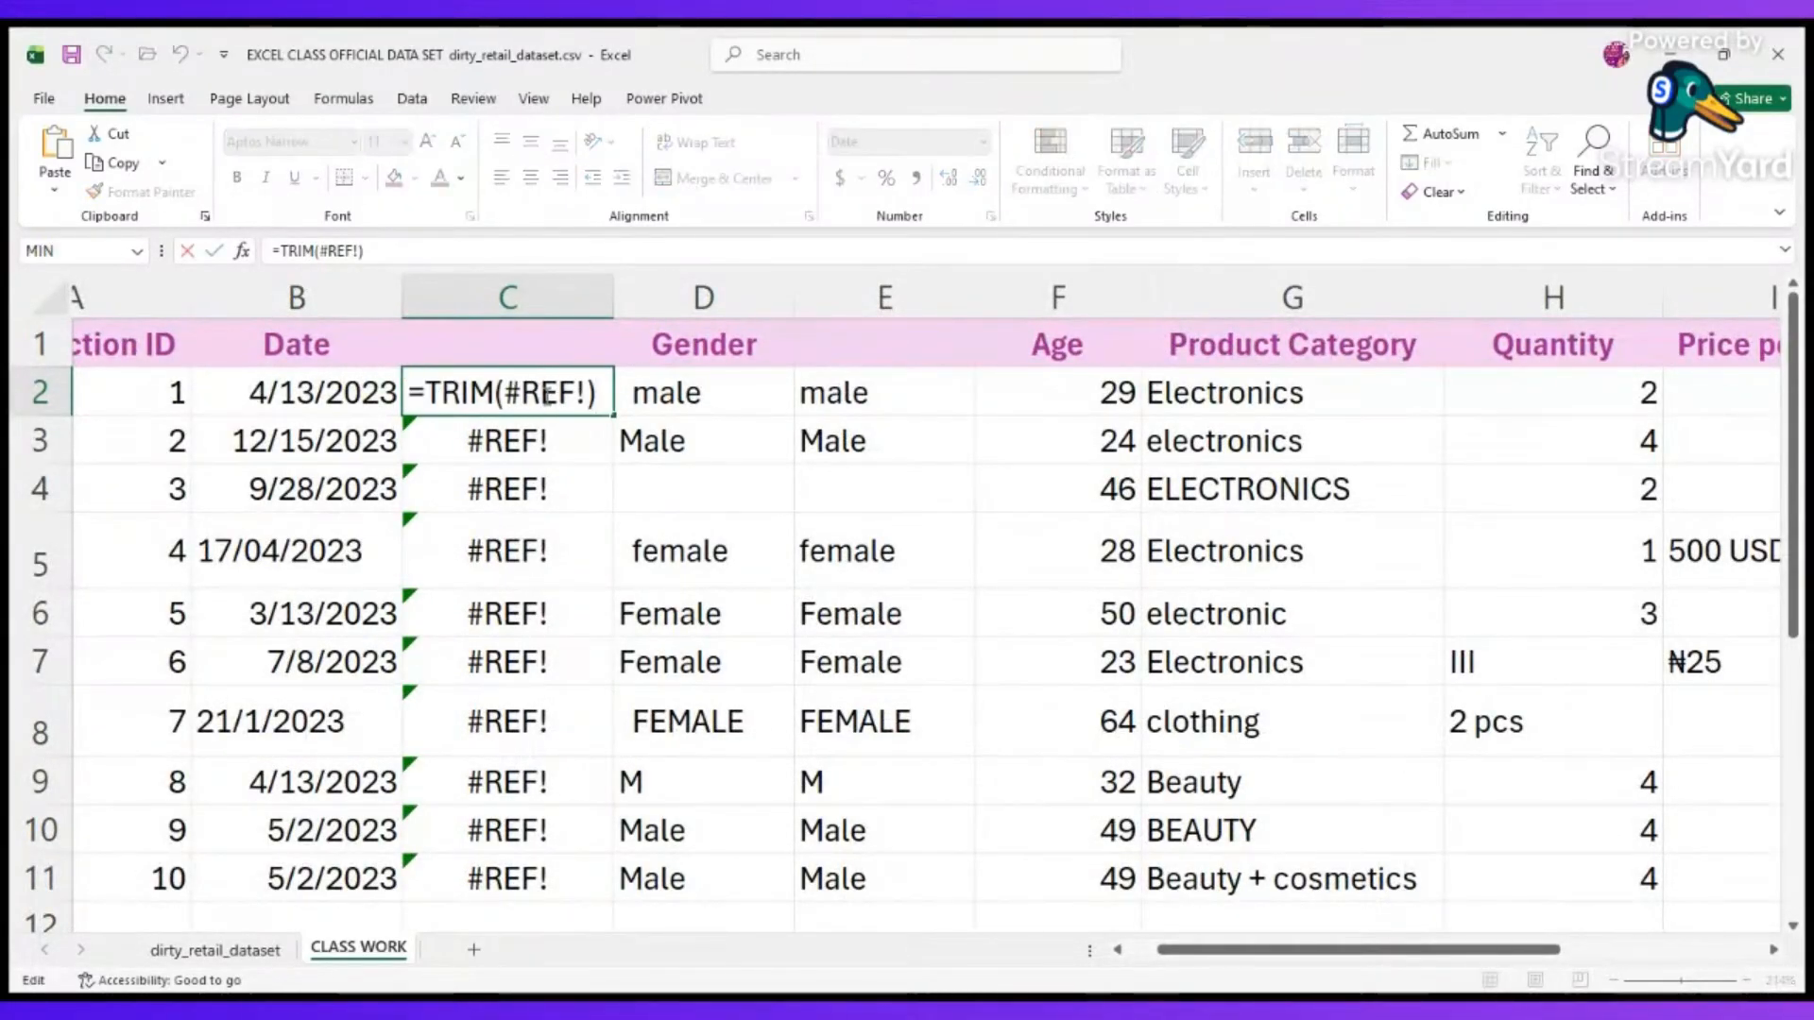
pyautogui.moveTo(504, 392); pyautogui.dragTo(584, 392)
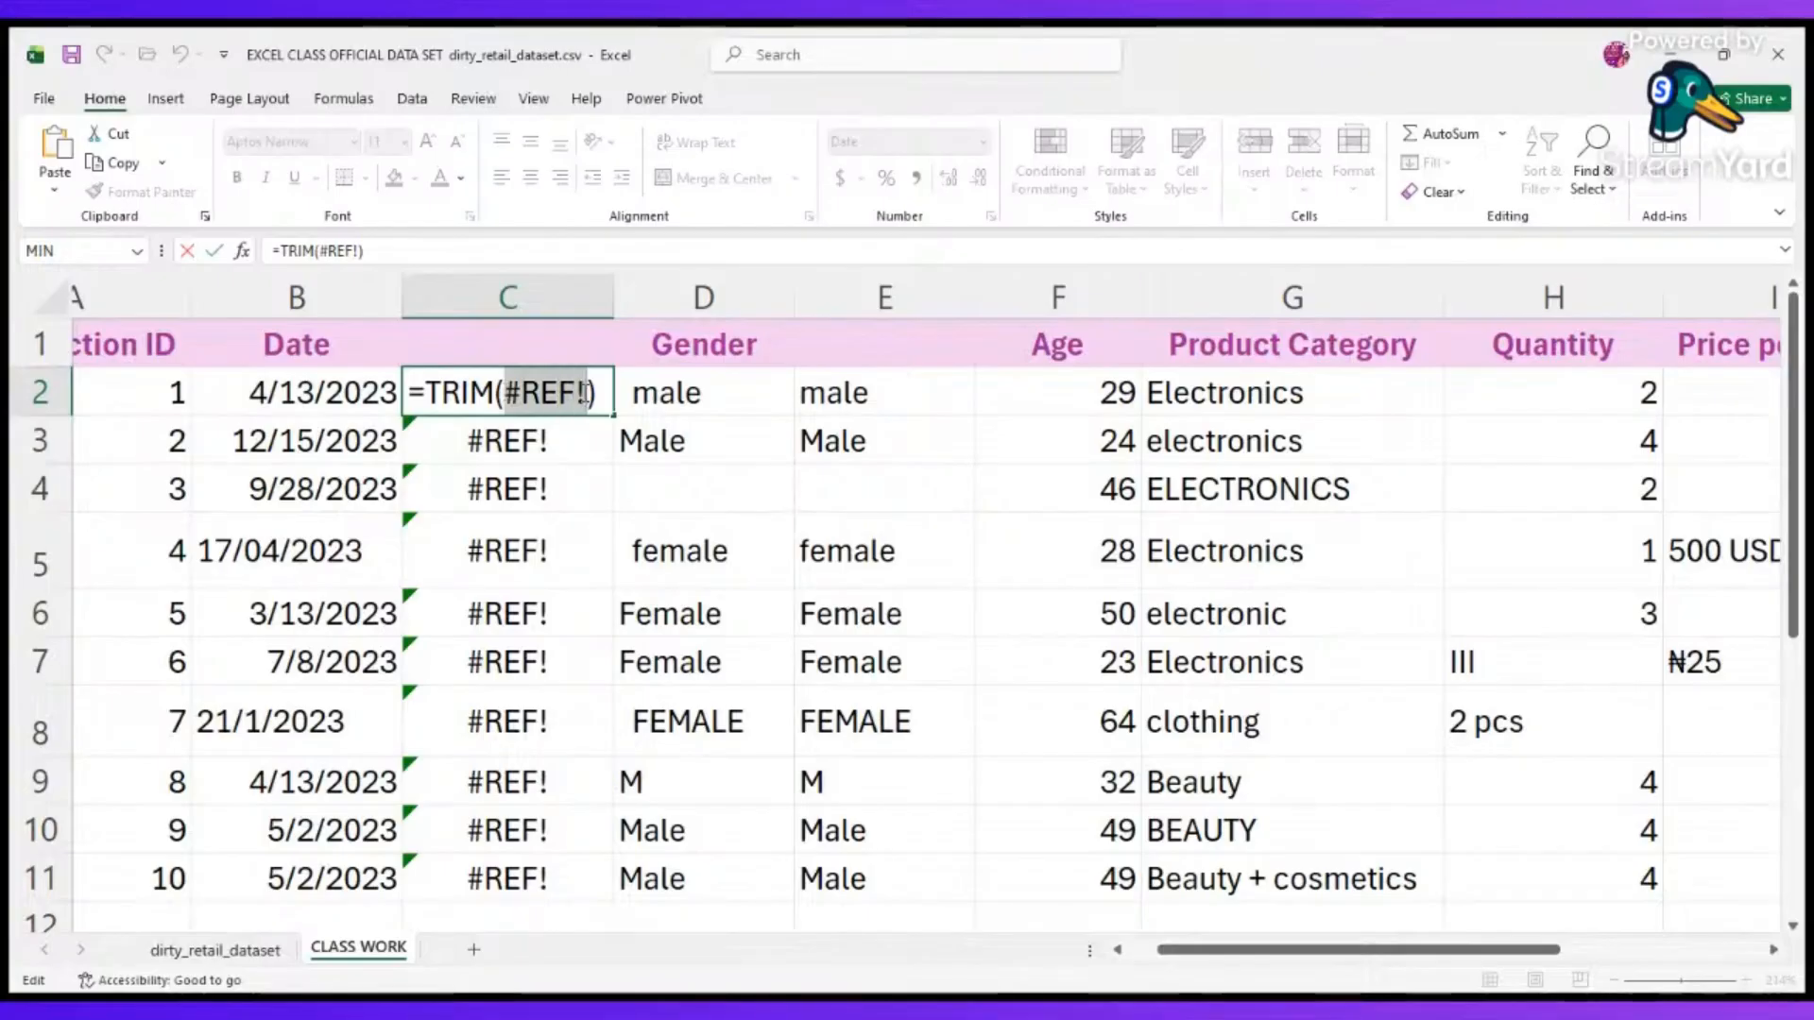
pyautogui.click(688, 399)
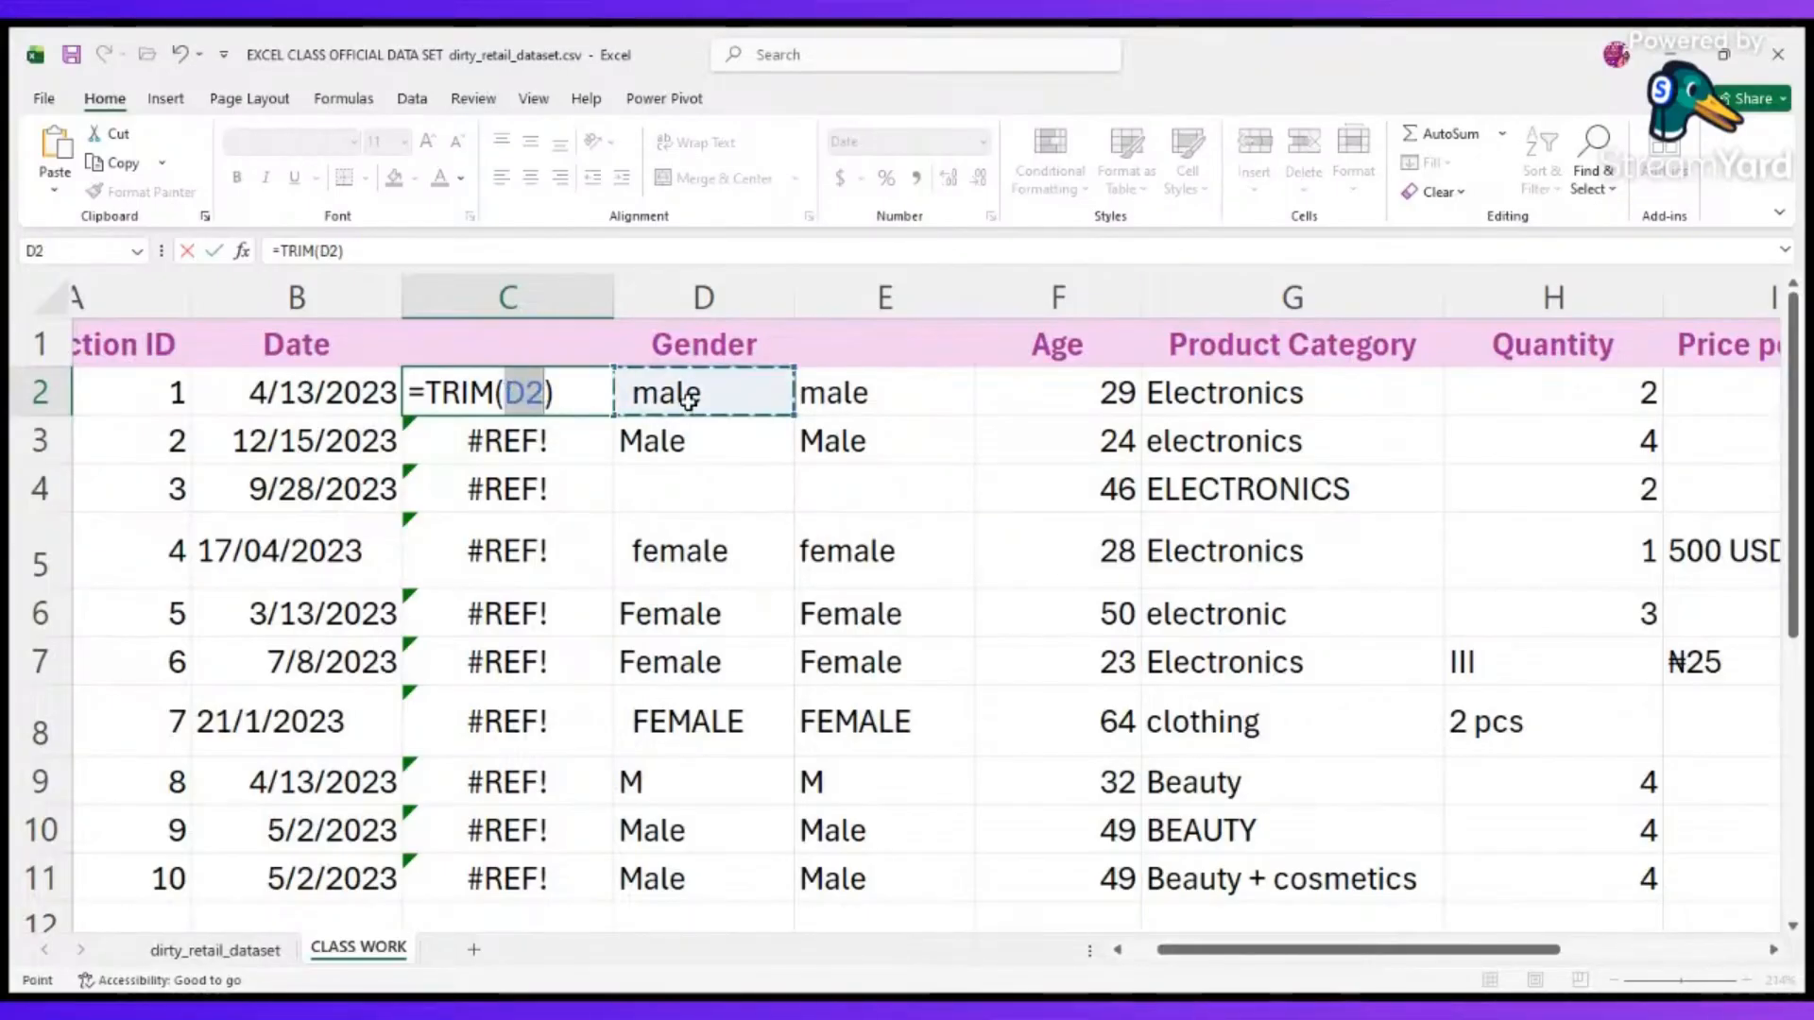
pyautogui.press('Return')
pyautogui.click(468, 392)
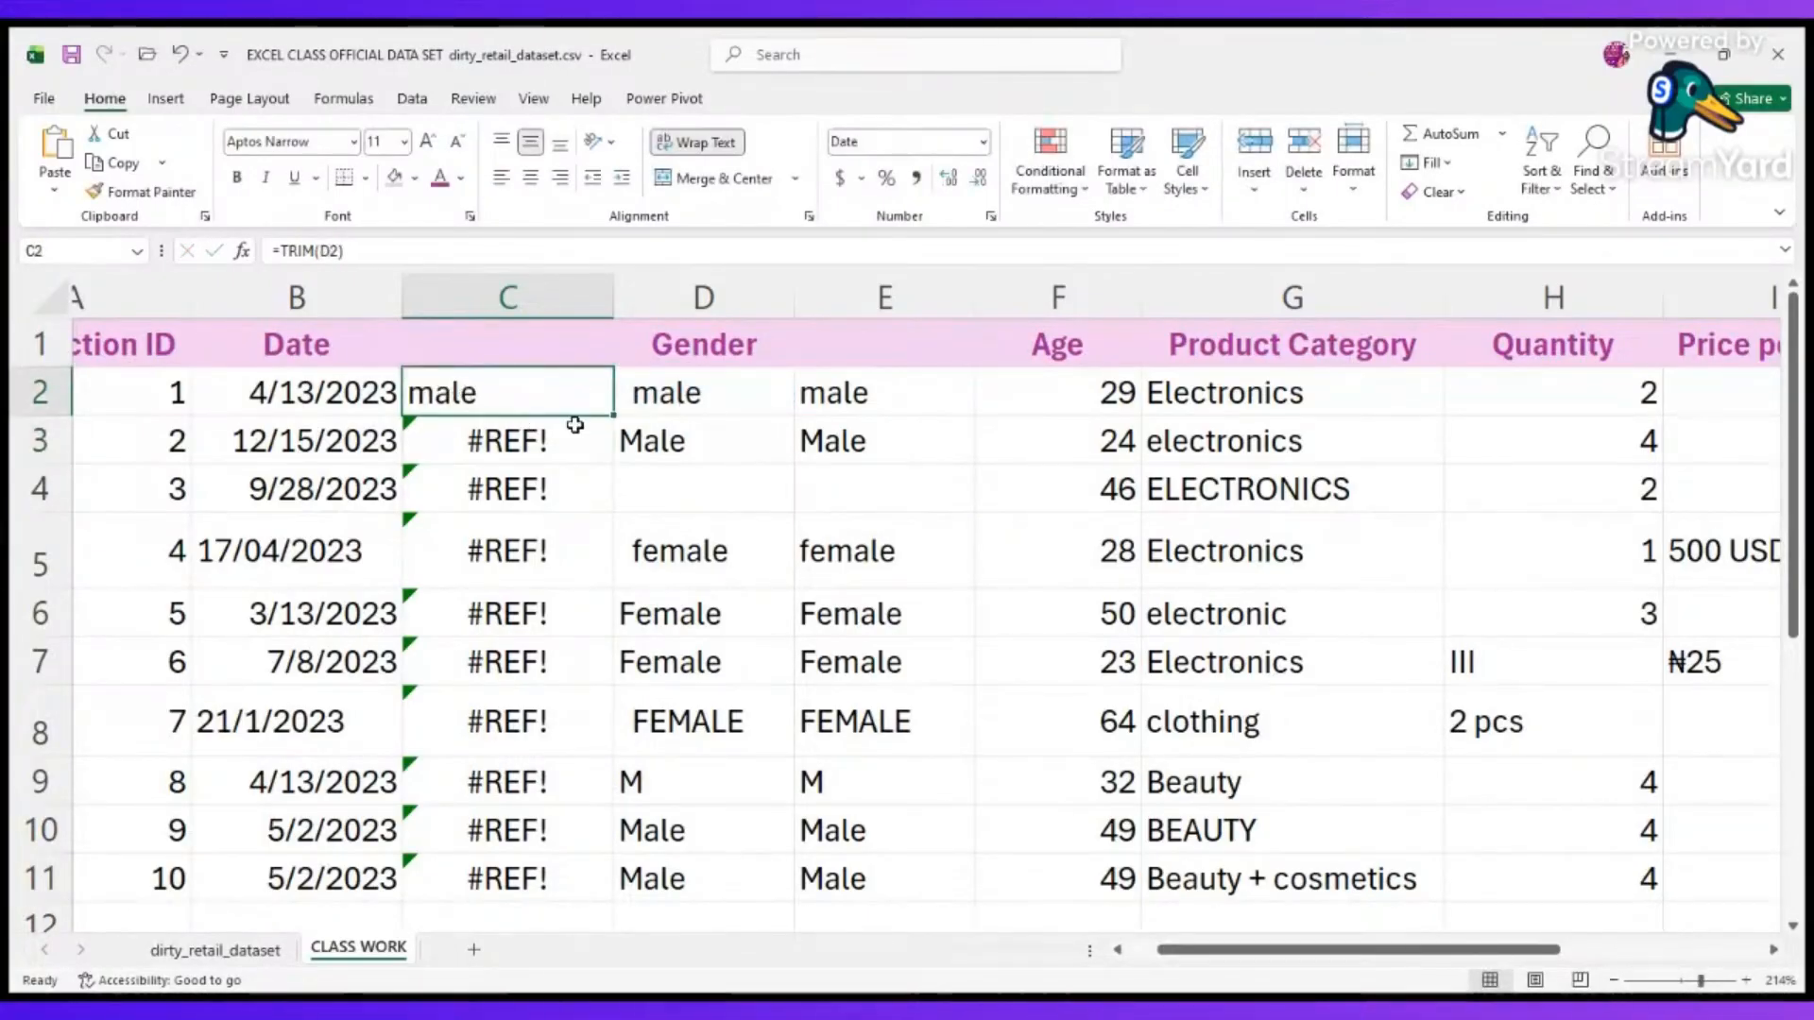
pyautogui.doubleClick(614, 421)
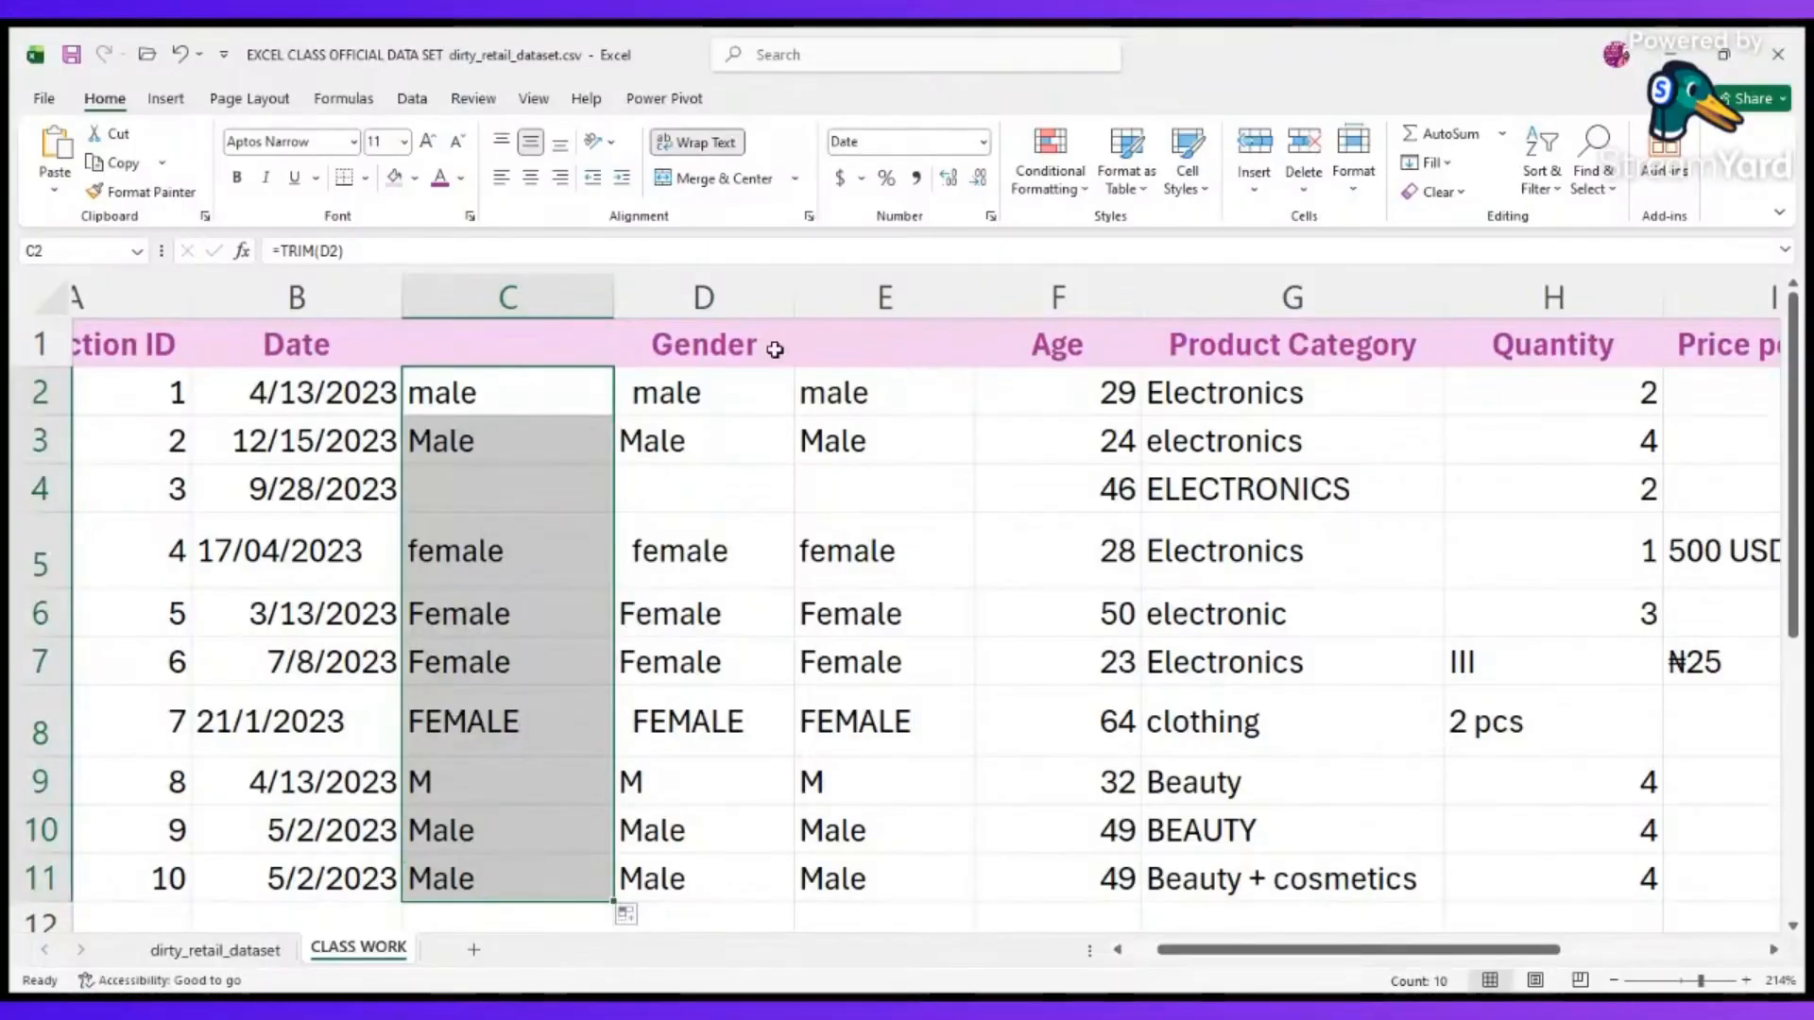
pyautogui.scroll(-1, 583, 338)
pyautogui.scroll(1, 579, 337)
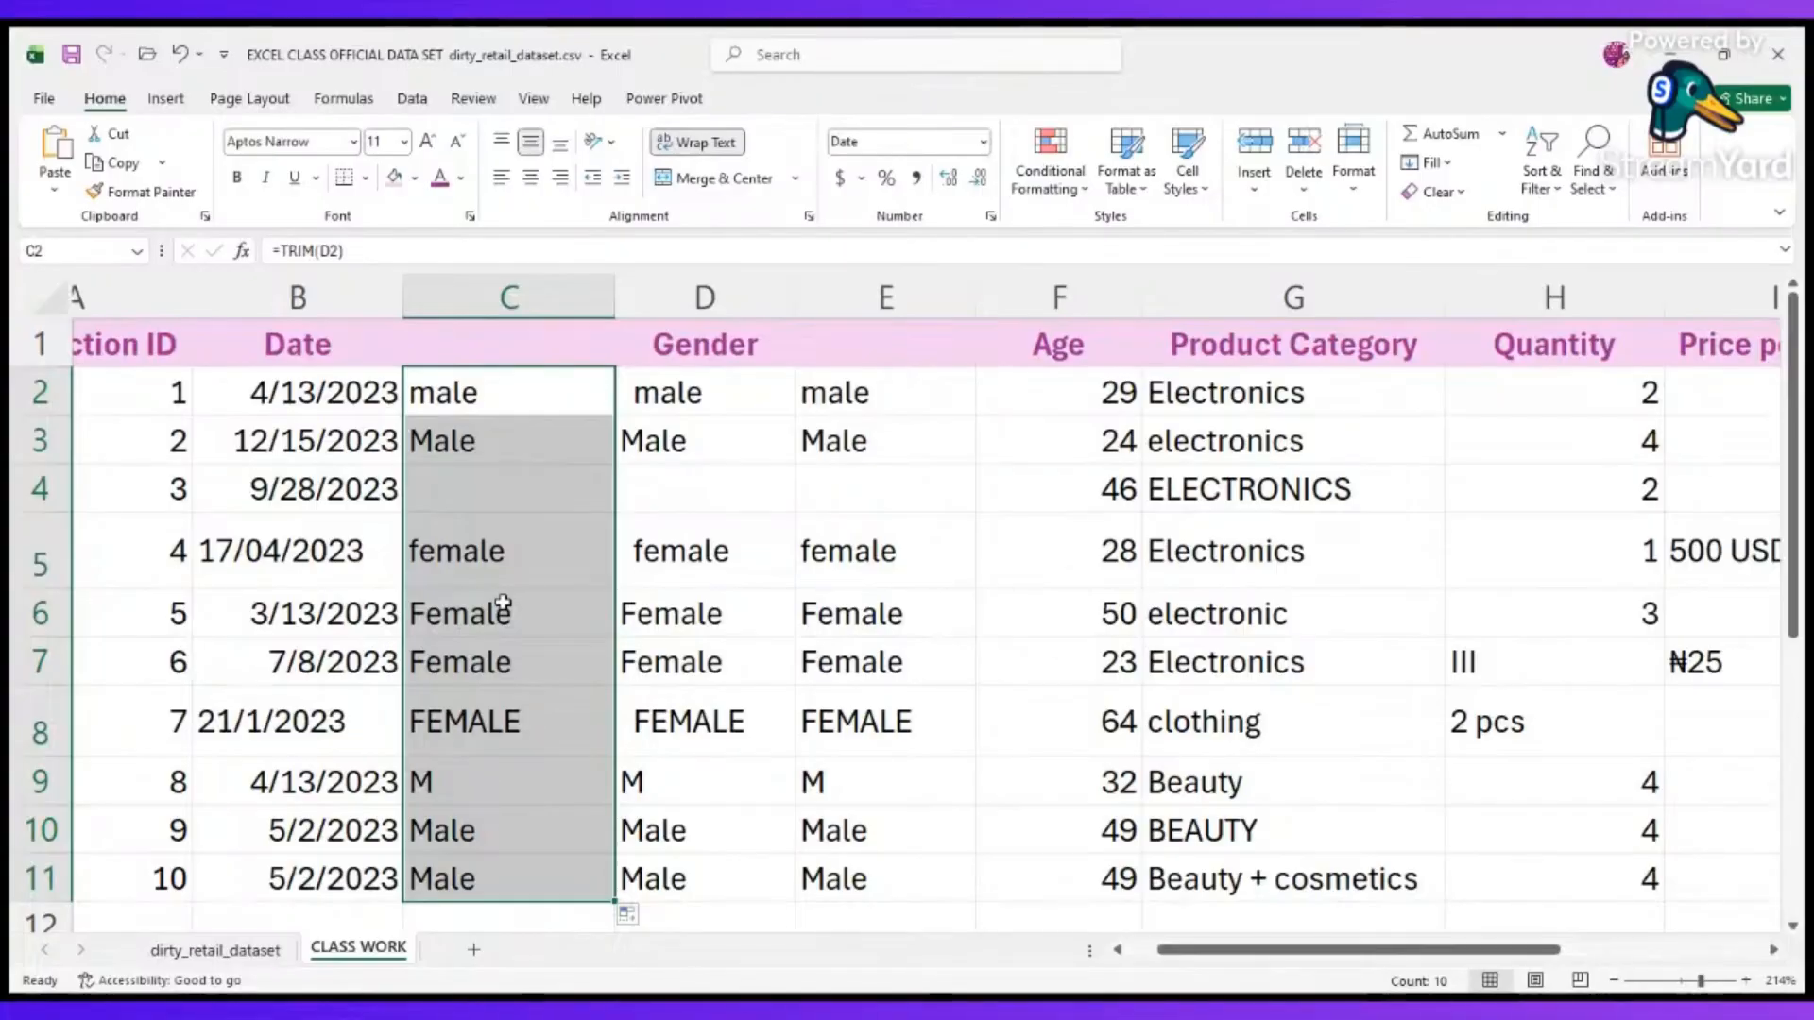
pyautogui.click(481, 421)
pyautogui.click(477, 386)
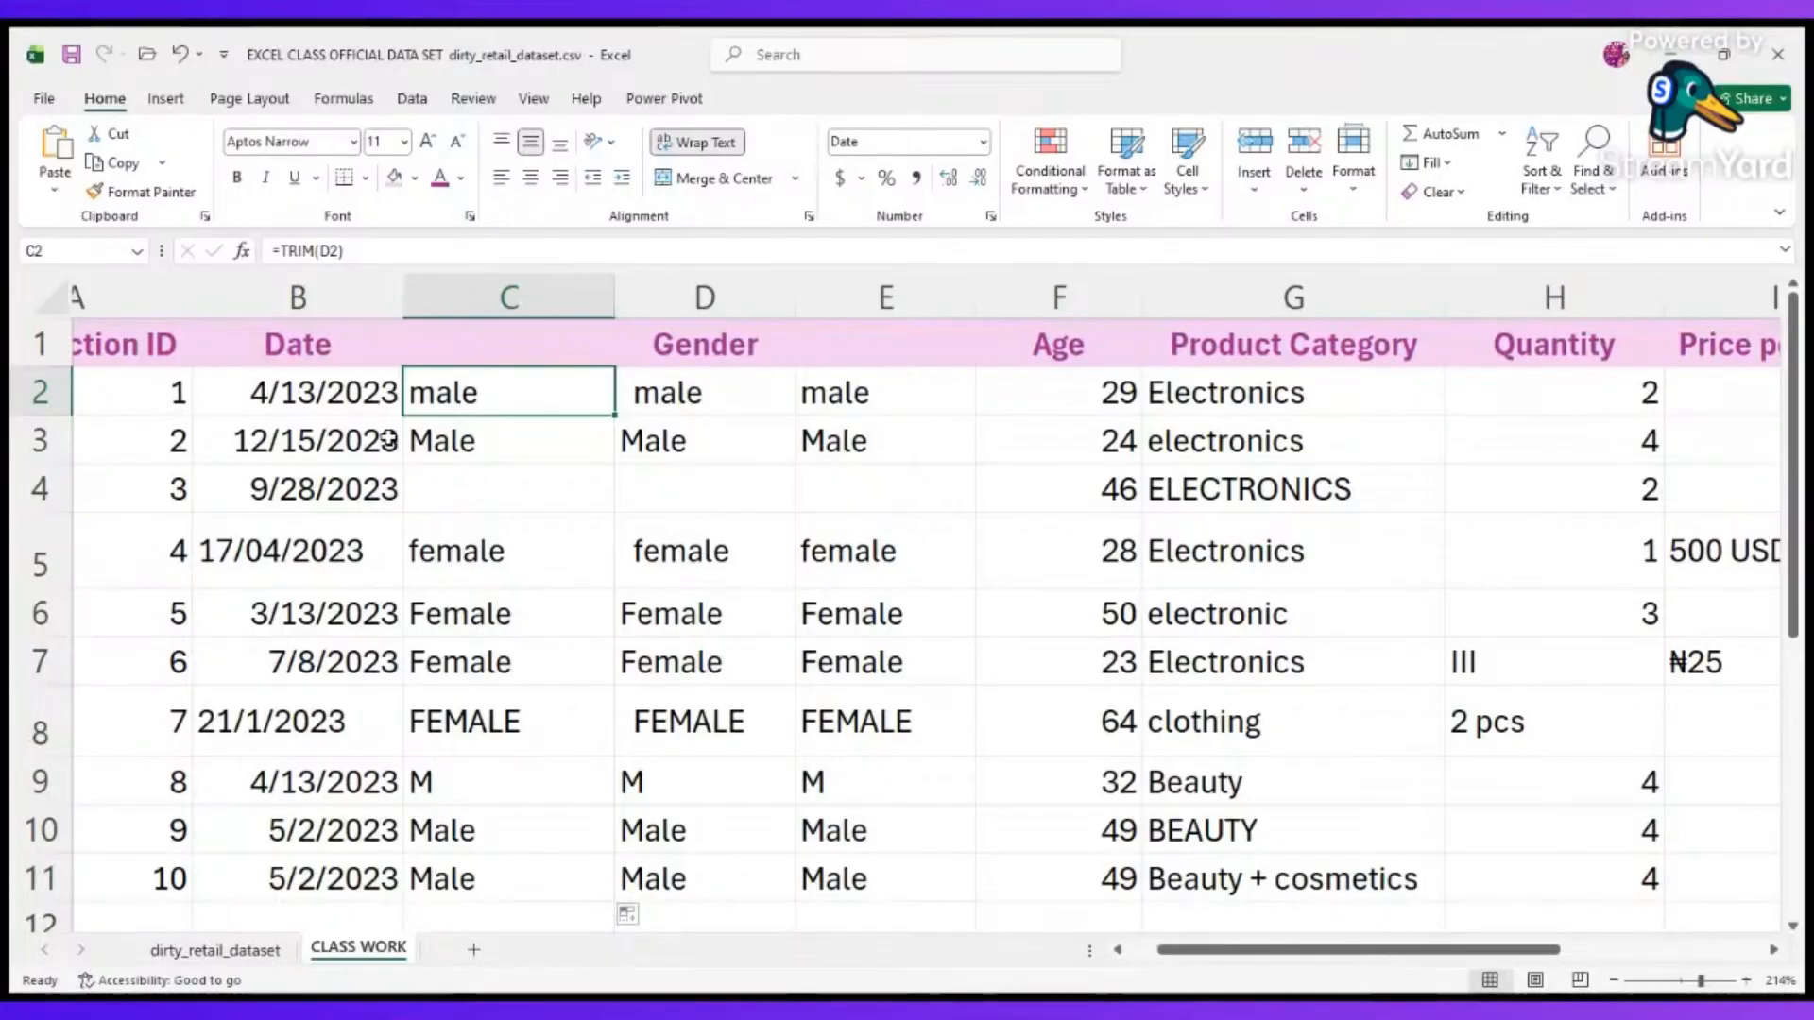
pyautogui.click(536, 425)
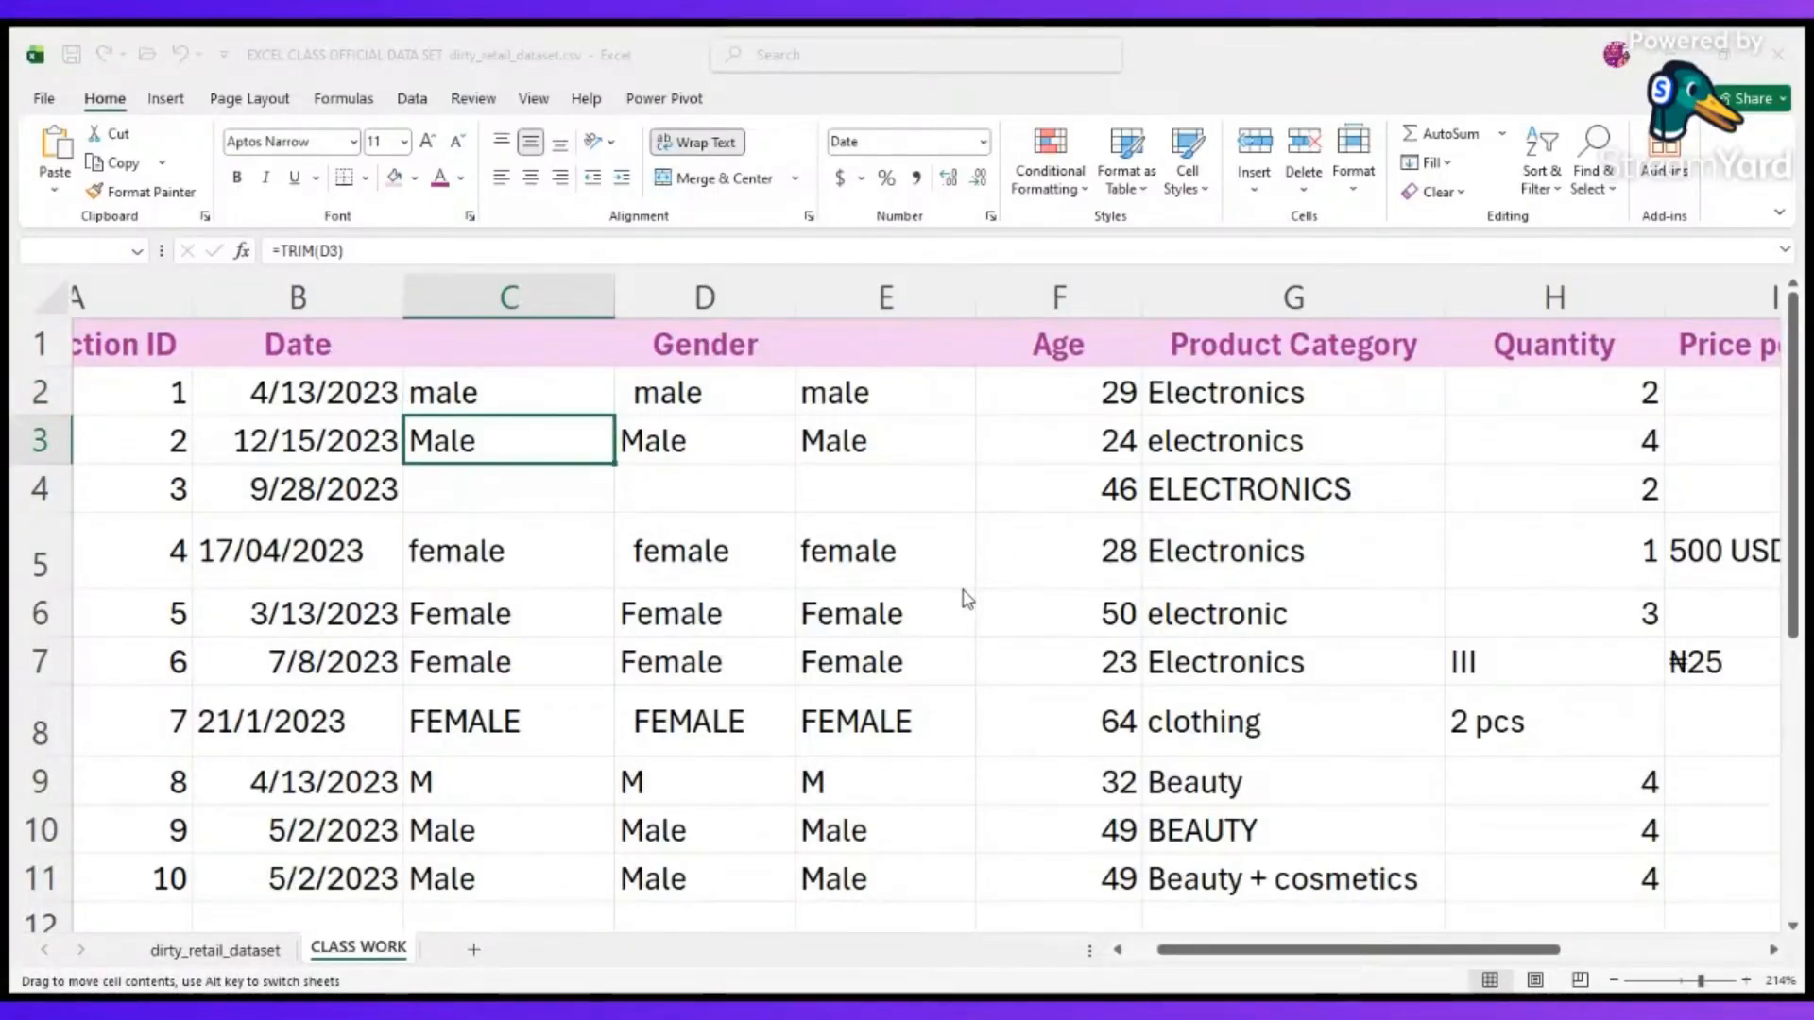
# Copy the TRIM results in C2:C11 and paste them as values over the Gender entries starting at D2.
pyautogui.click(589, 393)
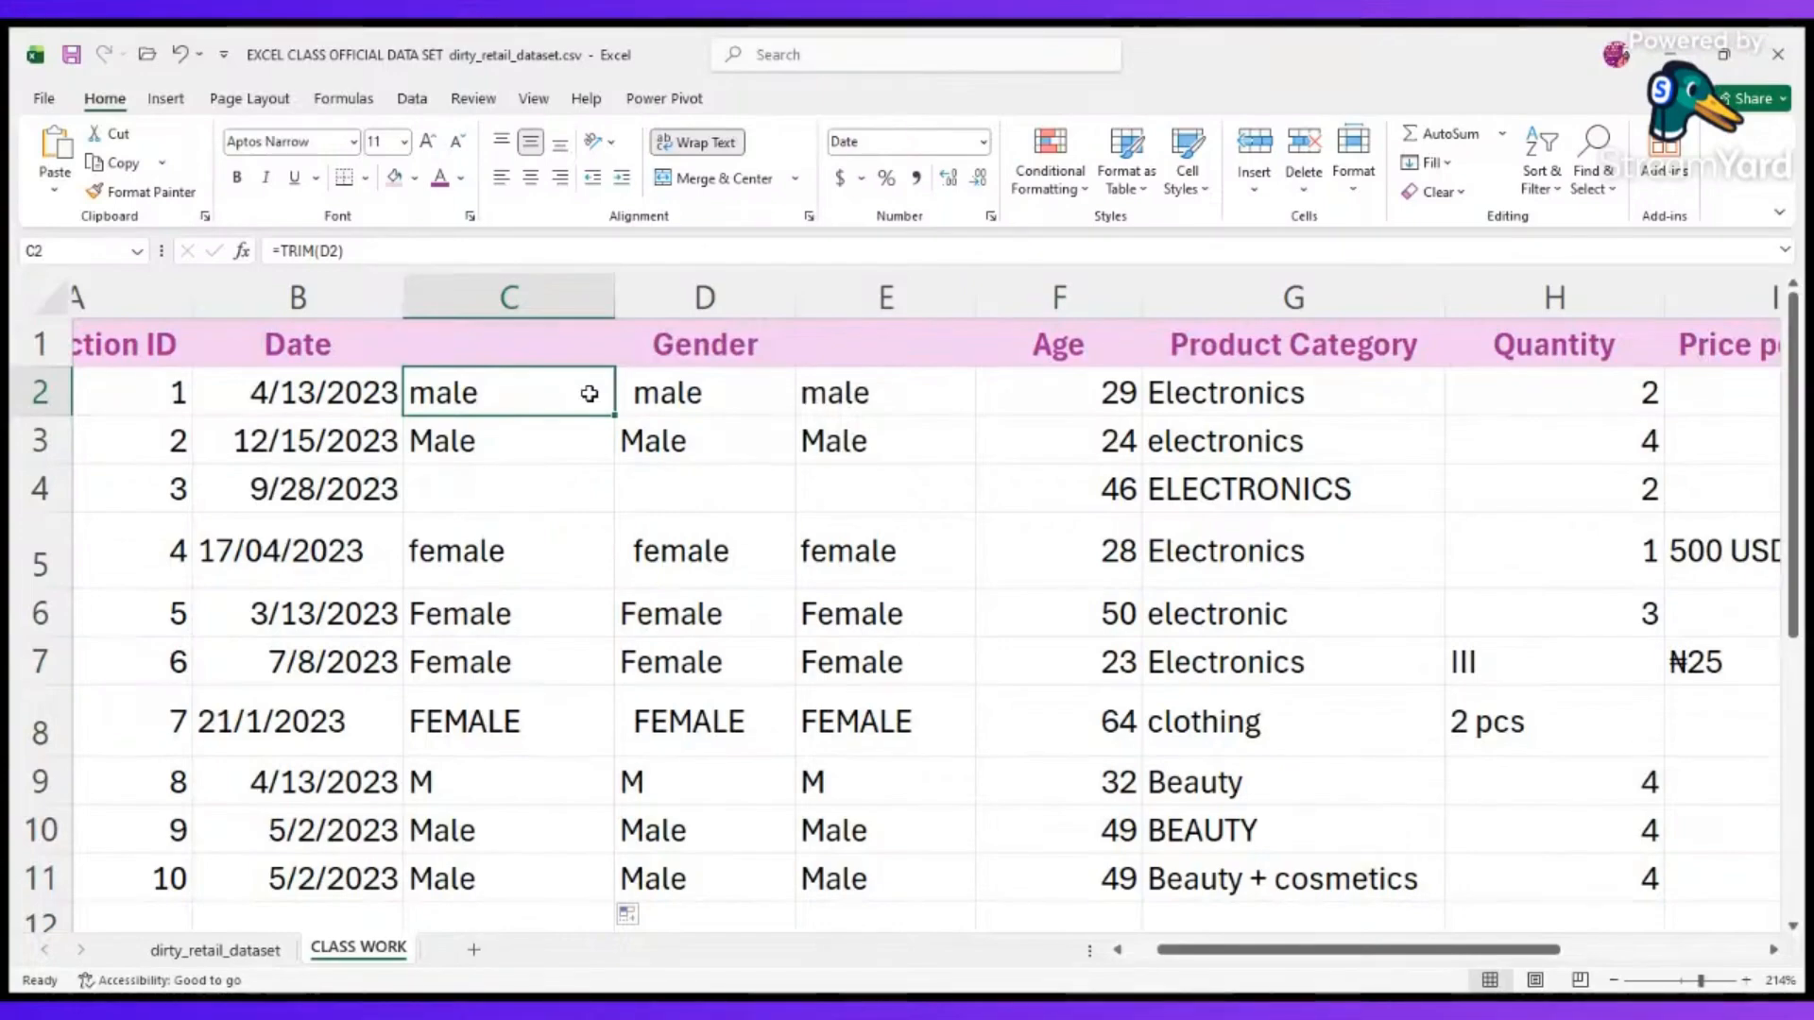
pyautogui.hotkey('ctrl', 'shift', 'Down')
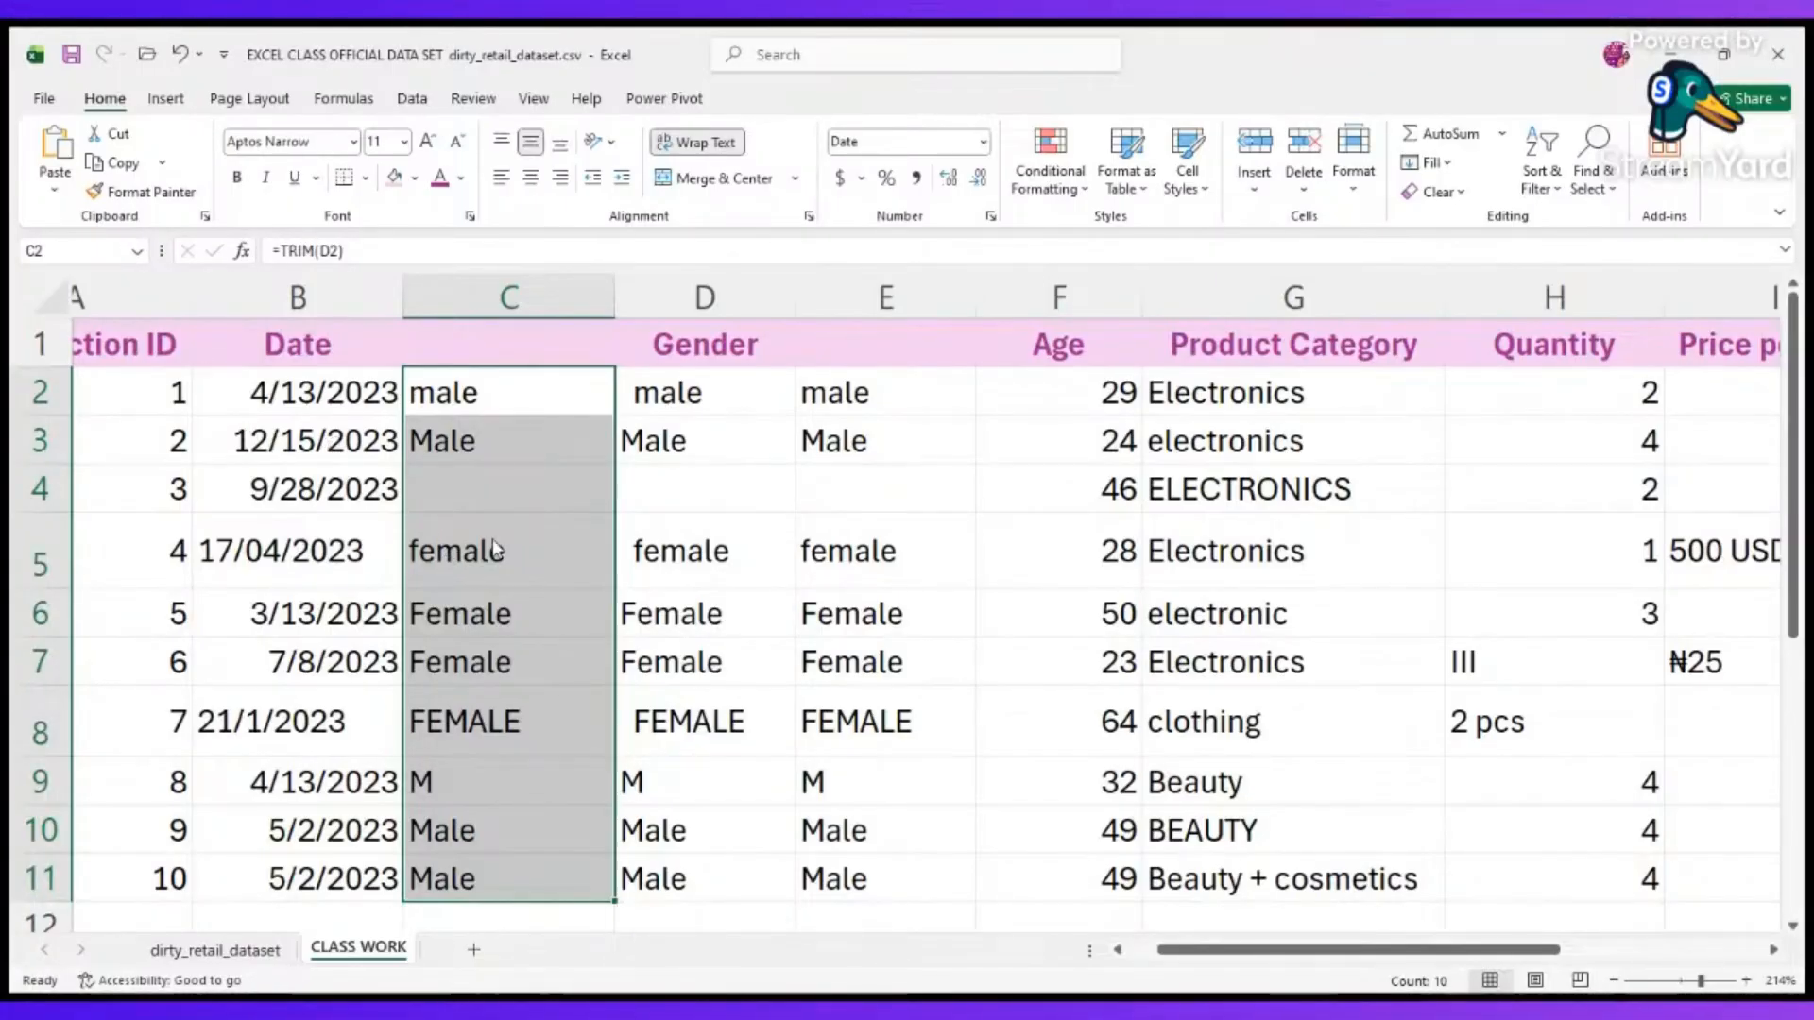
pyautogui.hotkey('ctrl', 'c')
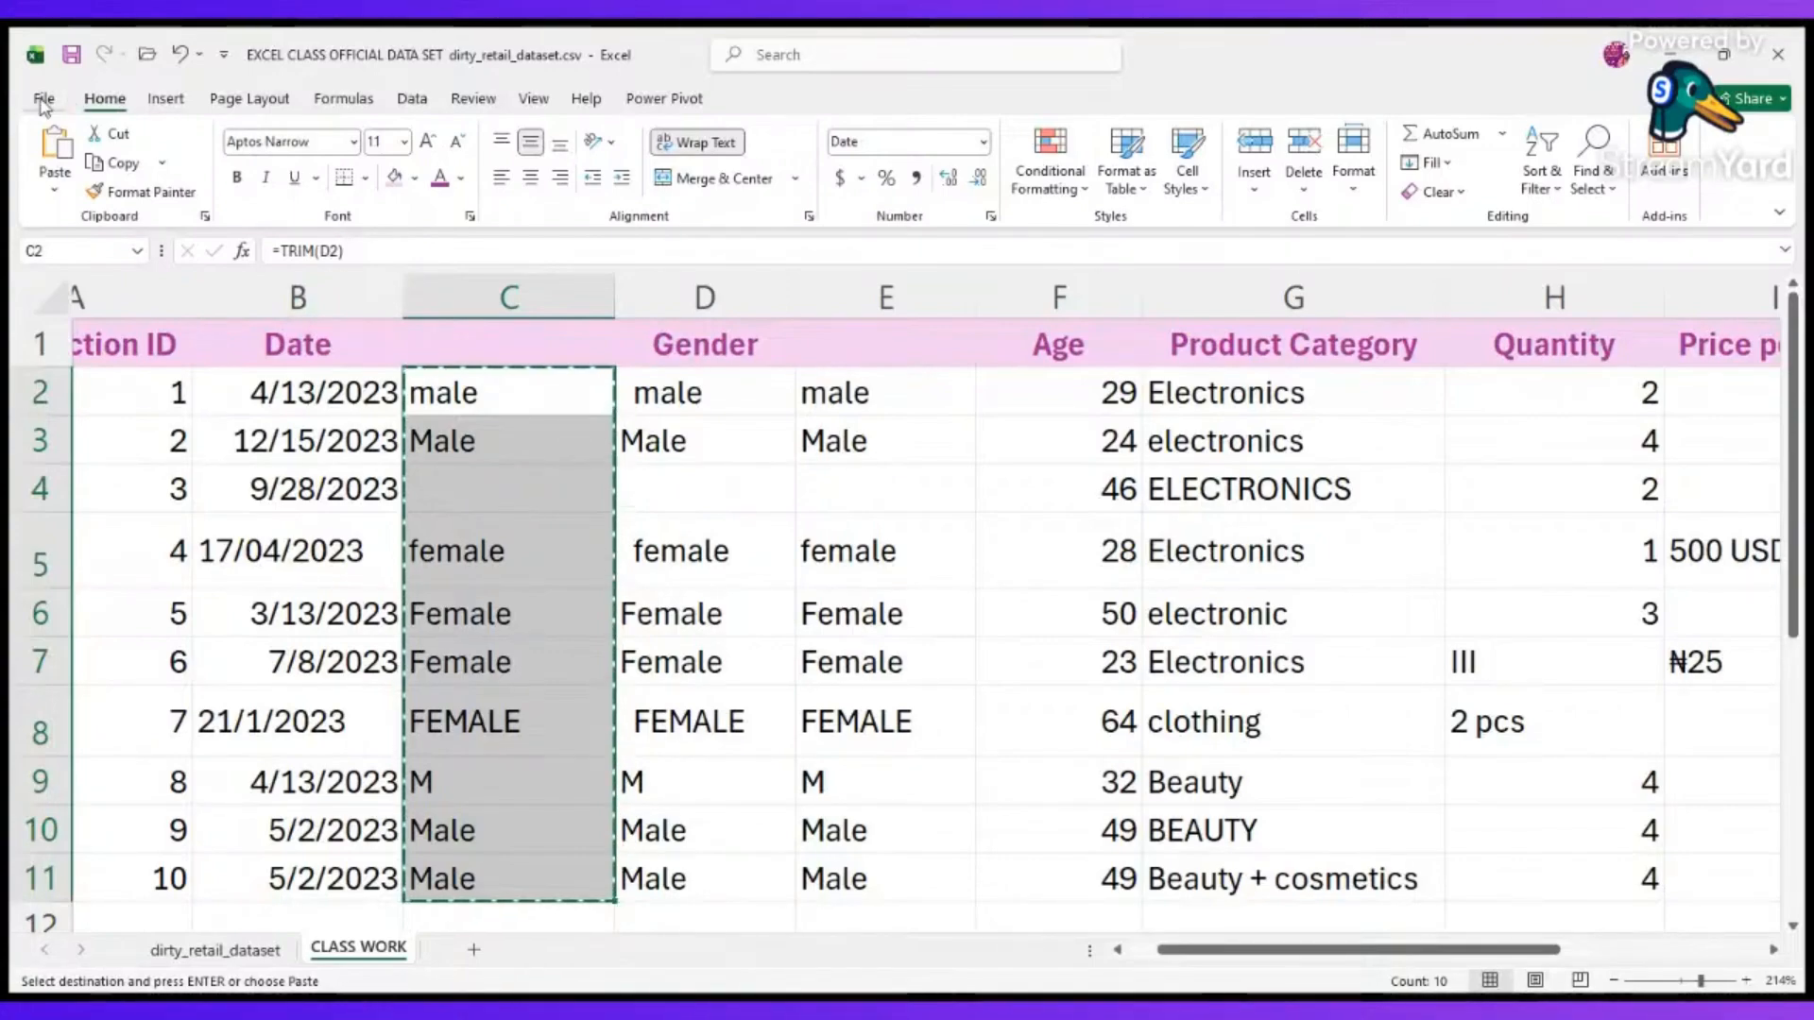
pyautogui.click(42, 104)
pyautogui.click(35, 104)
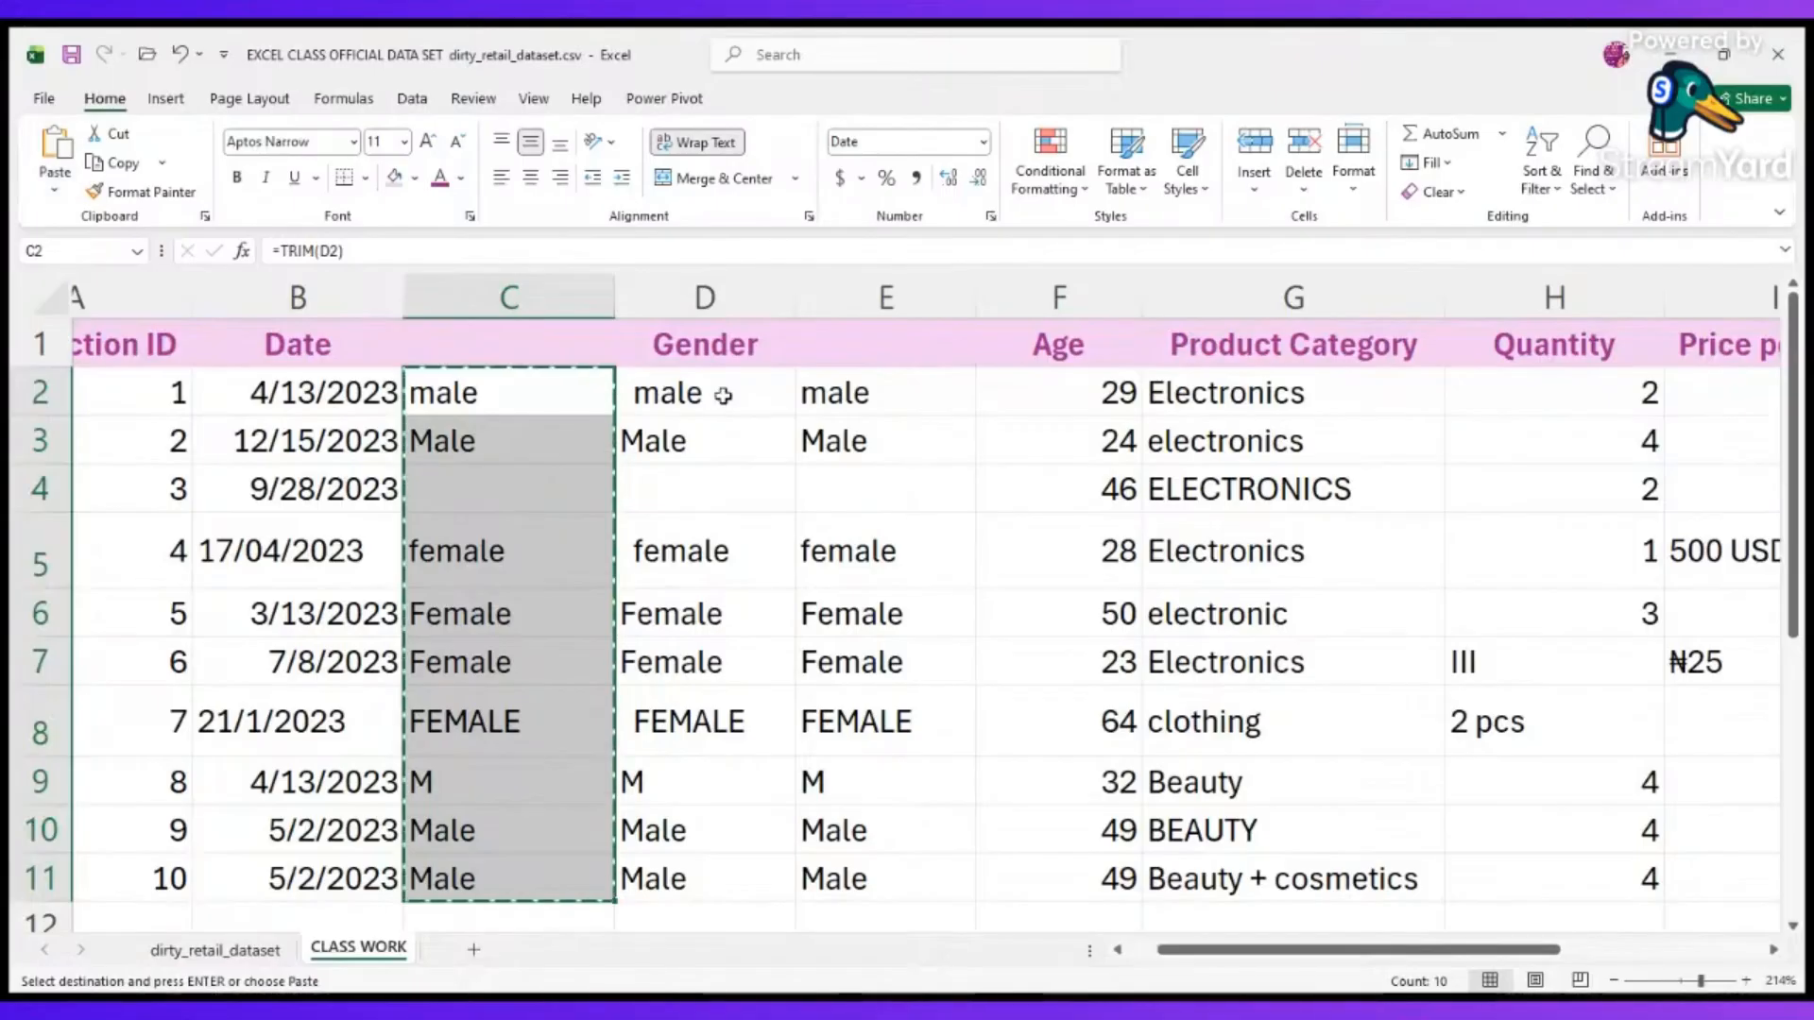
pyautogui.click(723, 395)
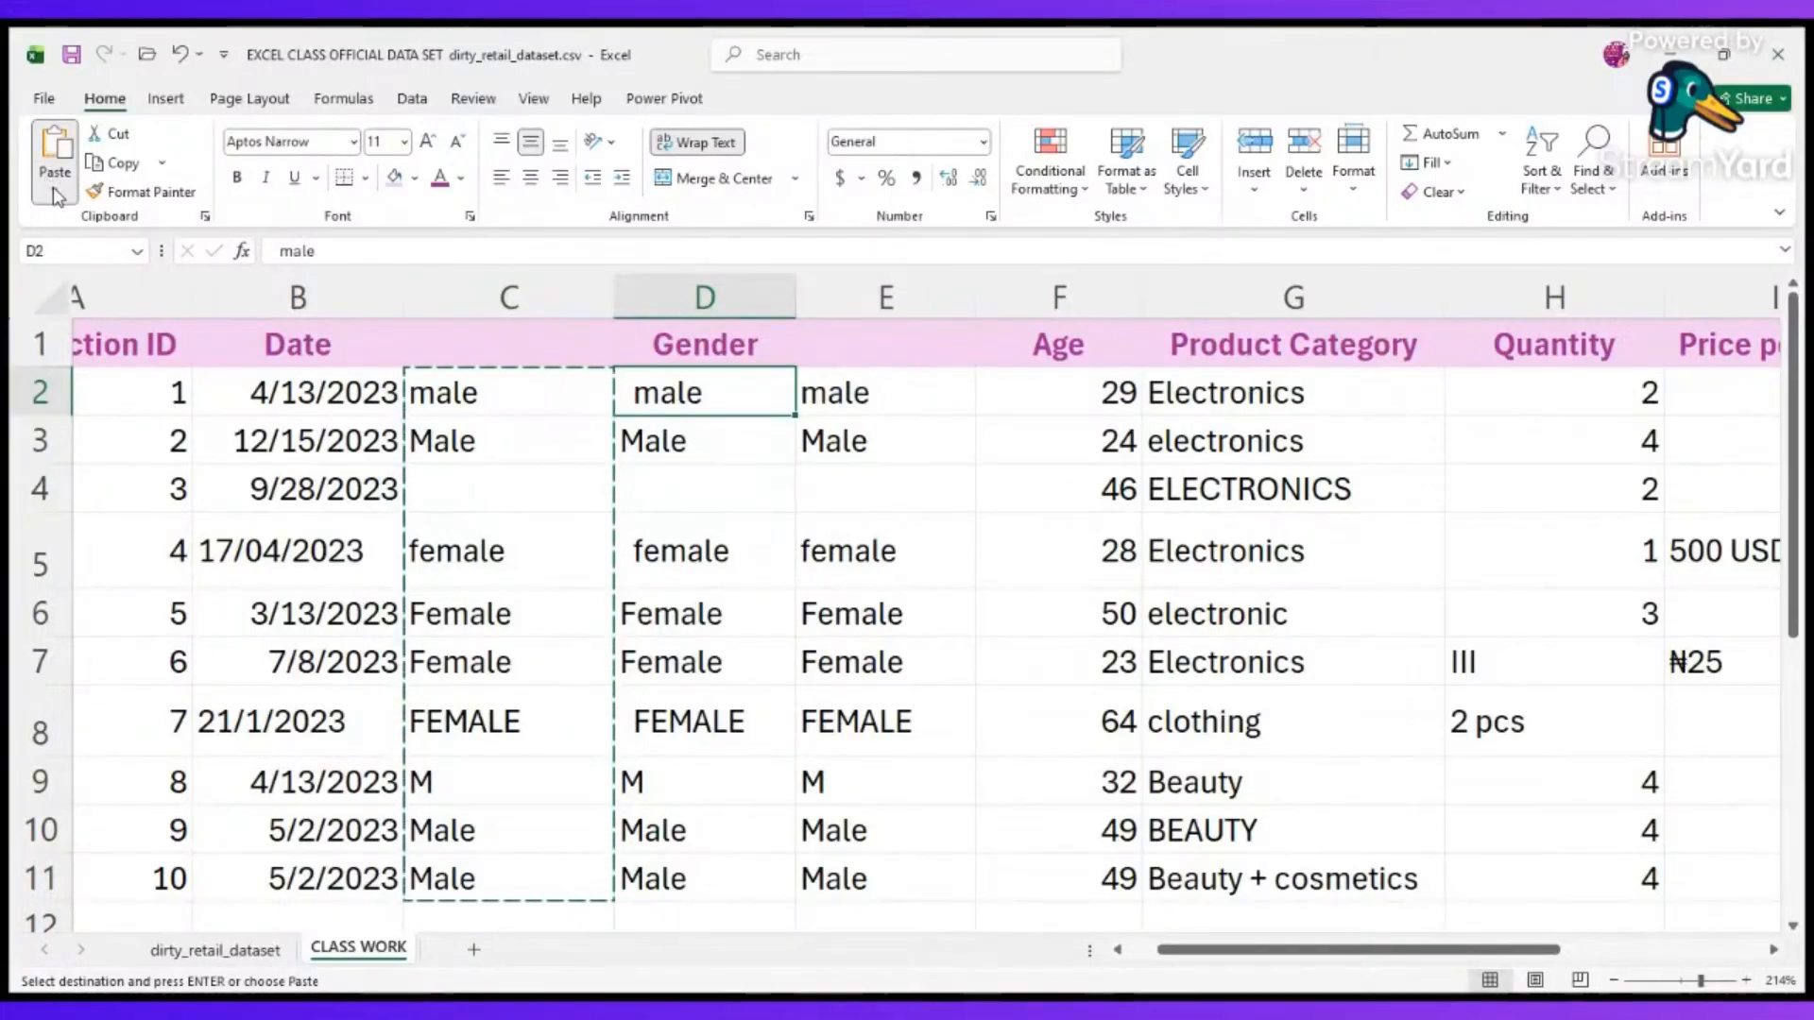
pyautogui.click(30, 162)
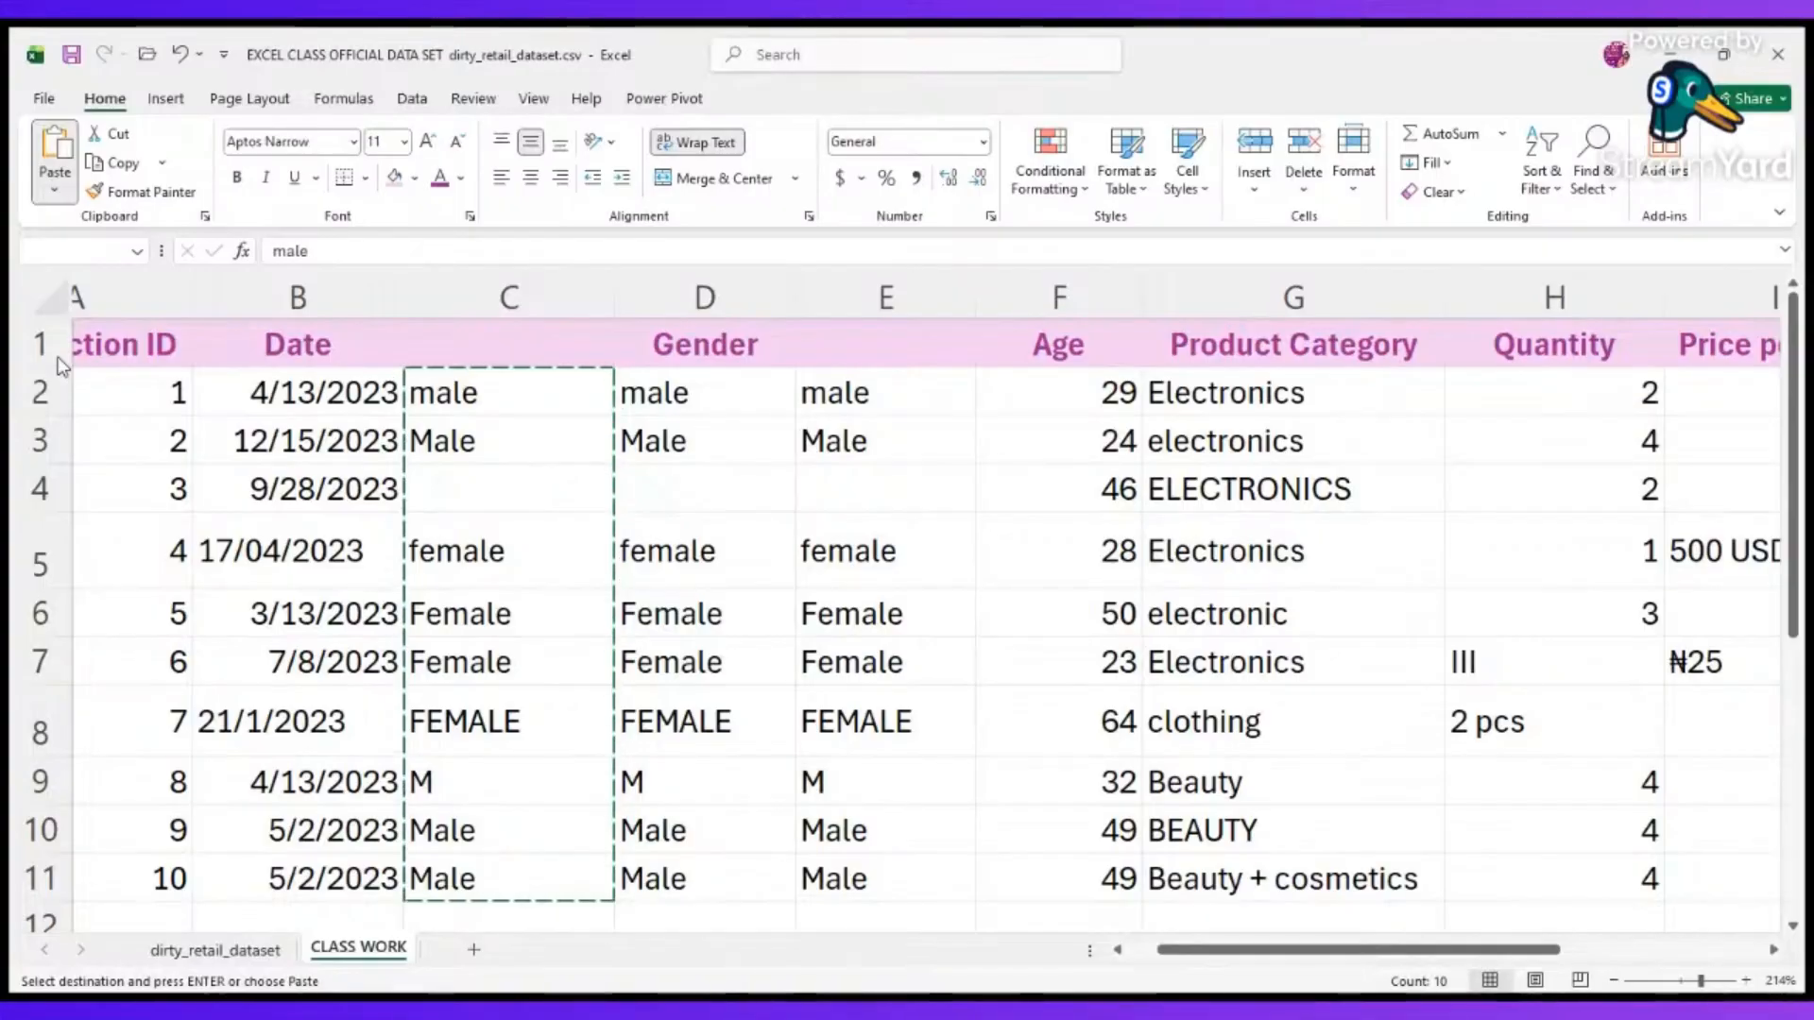
pyautogui.click(684, 382)
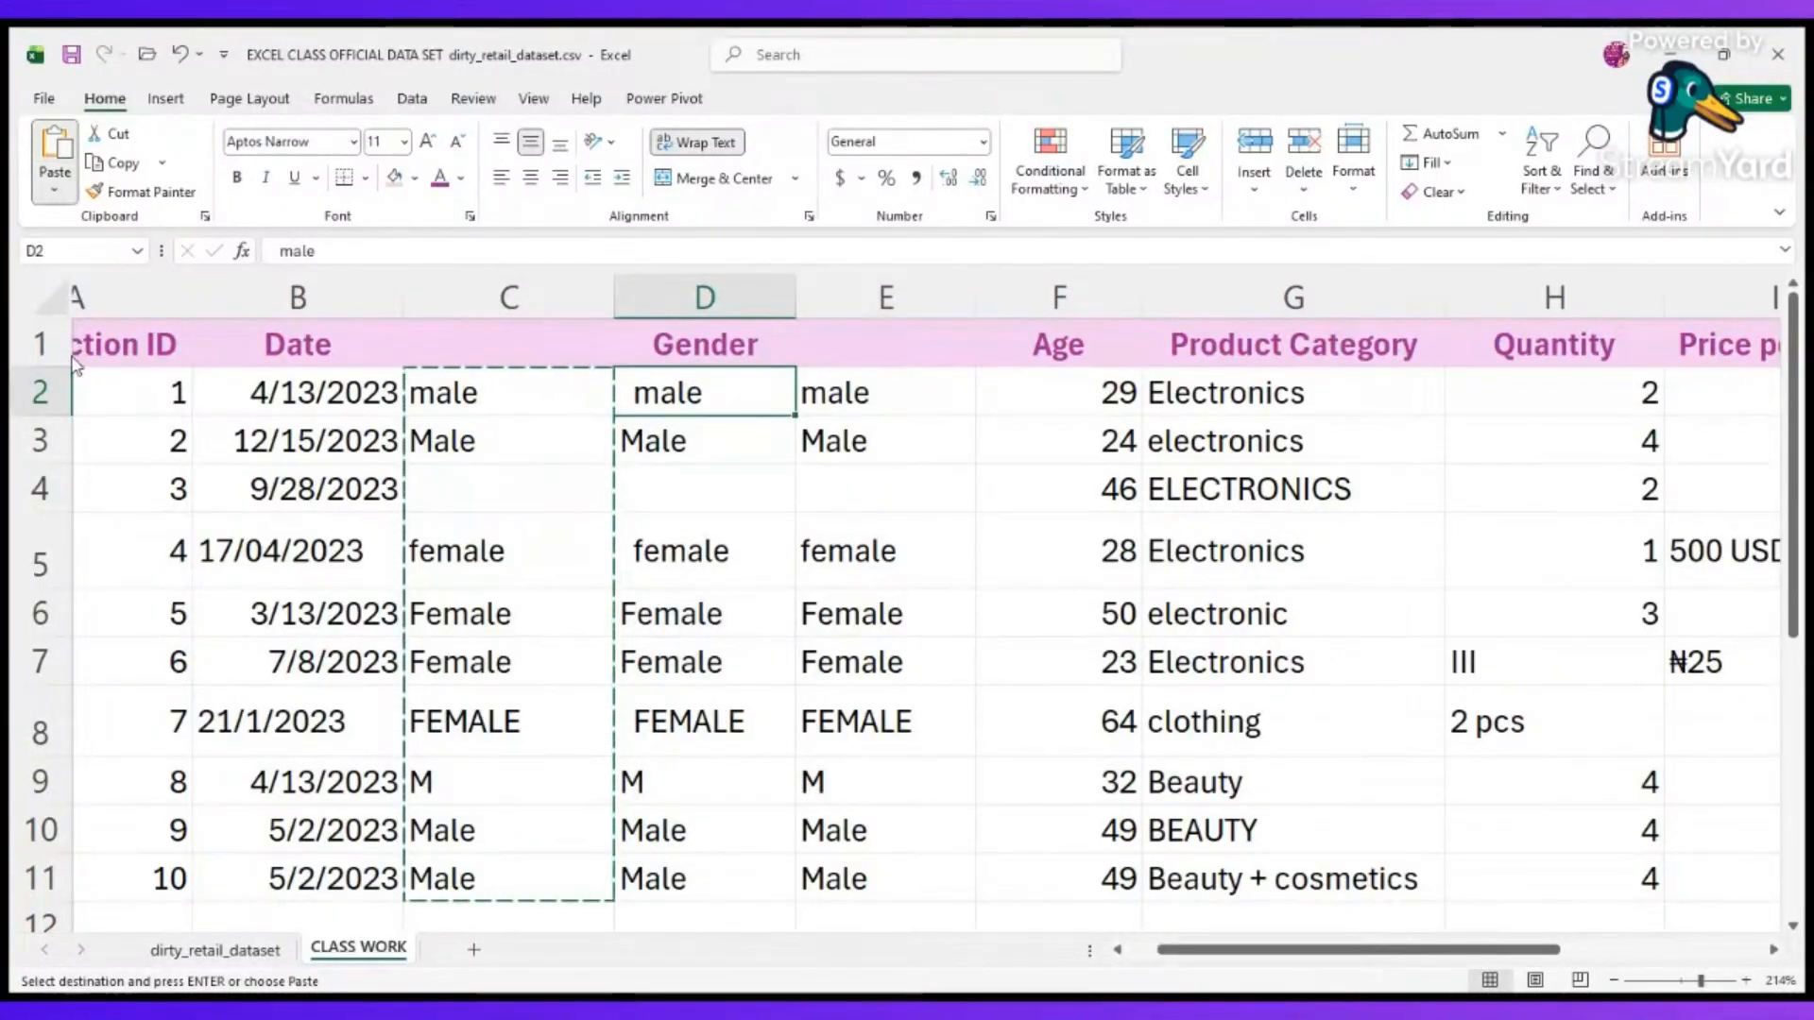
pyautogui.hotkey('ctrl', 'v')
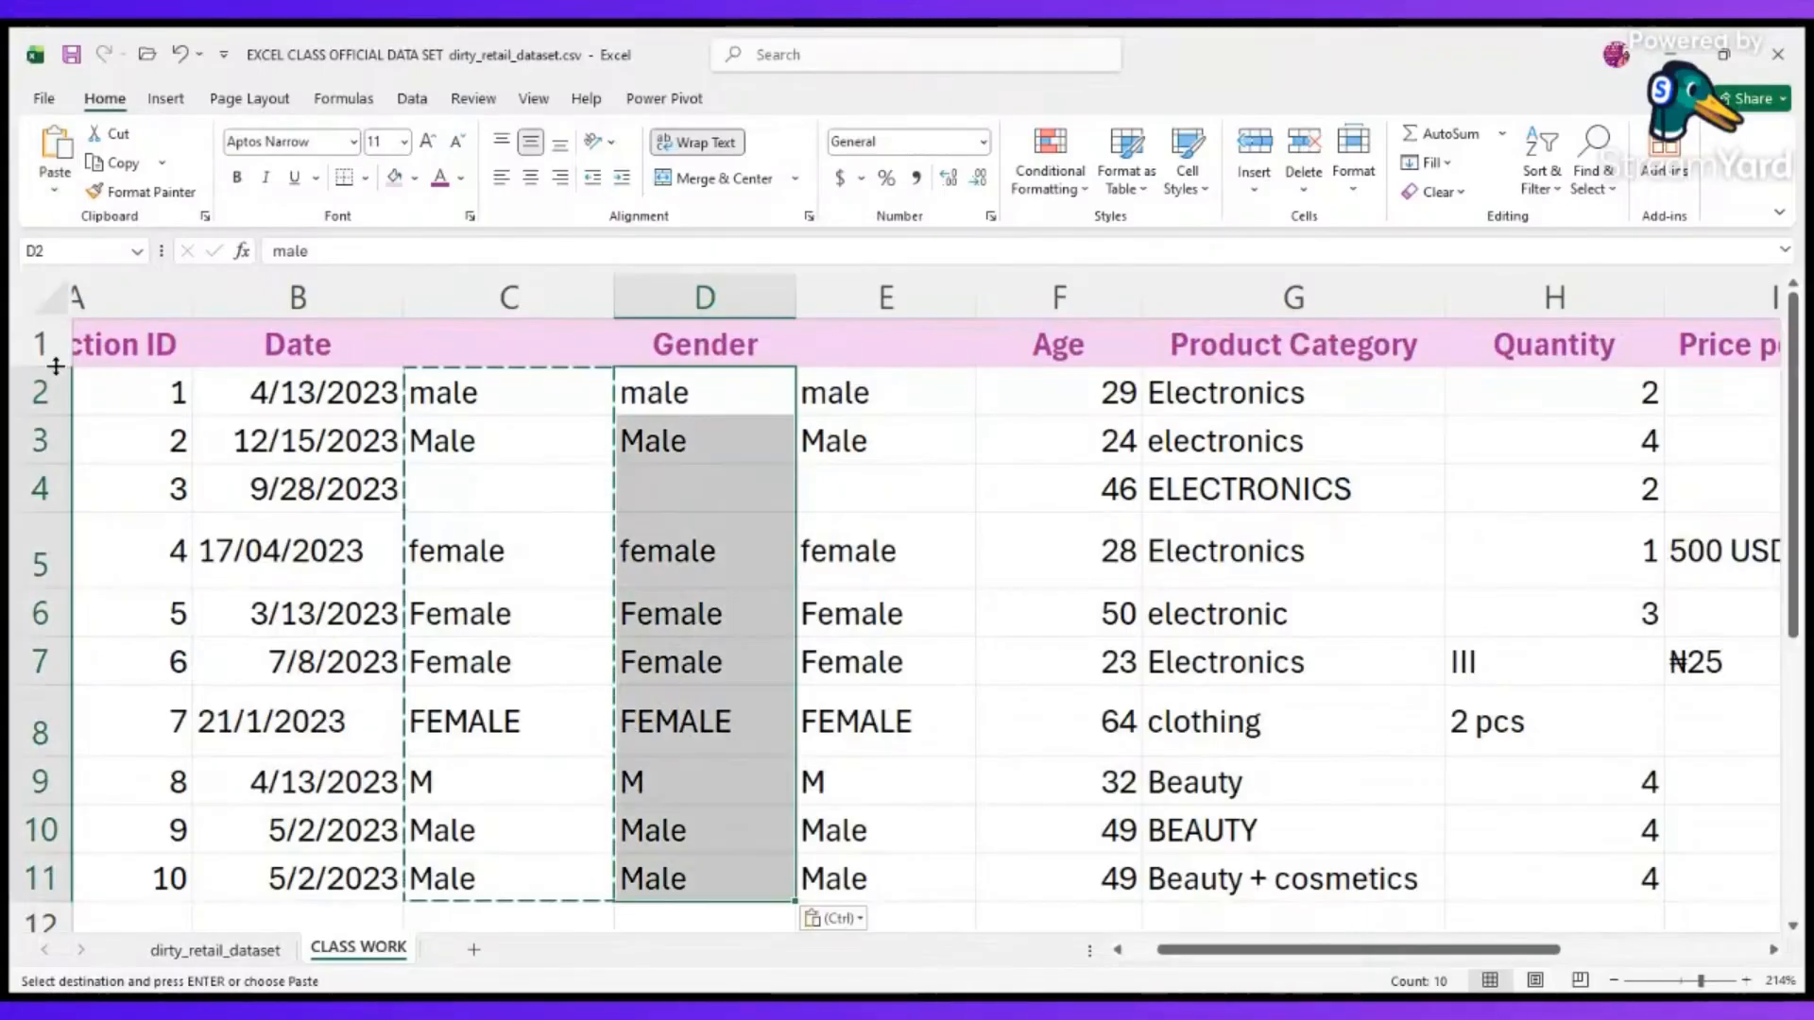
# Compare the TRIM formula in C2 with the pasted content of D2.
pyautogui.click(710, 430)
pyautogui.click(534, 380)
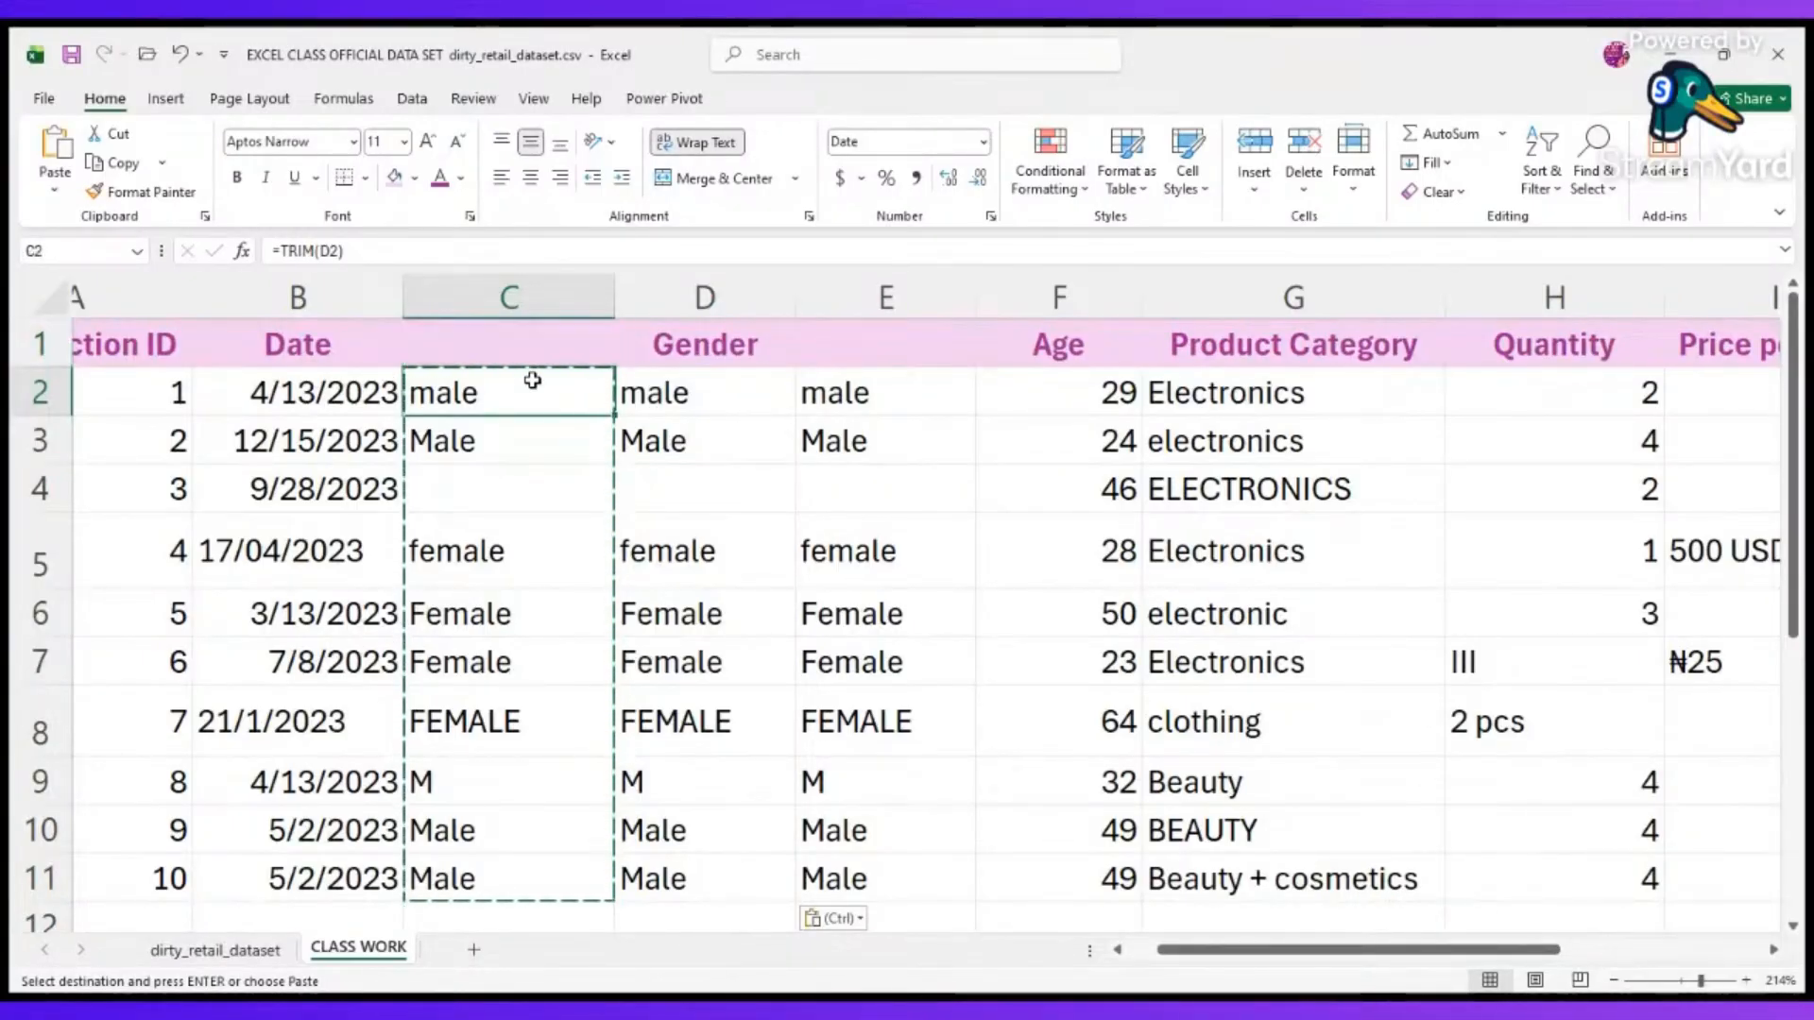
pyautogui.hotkey('shift', 'Down')
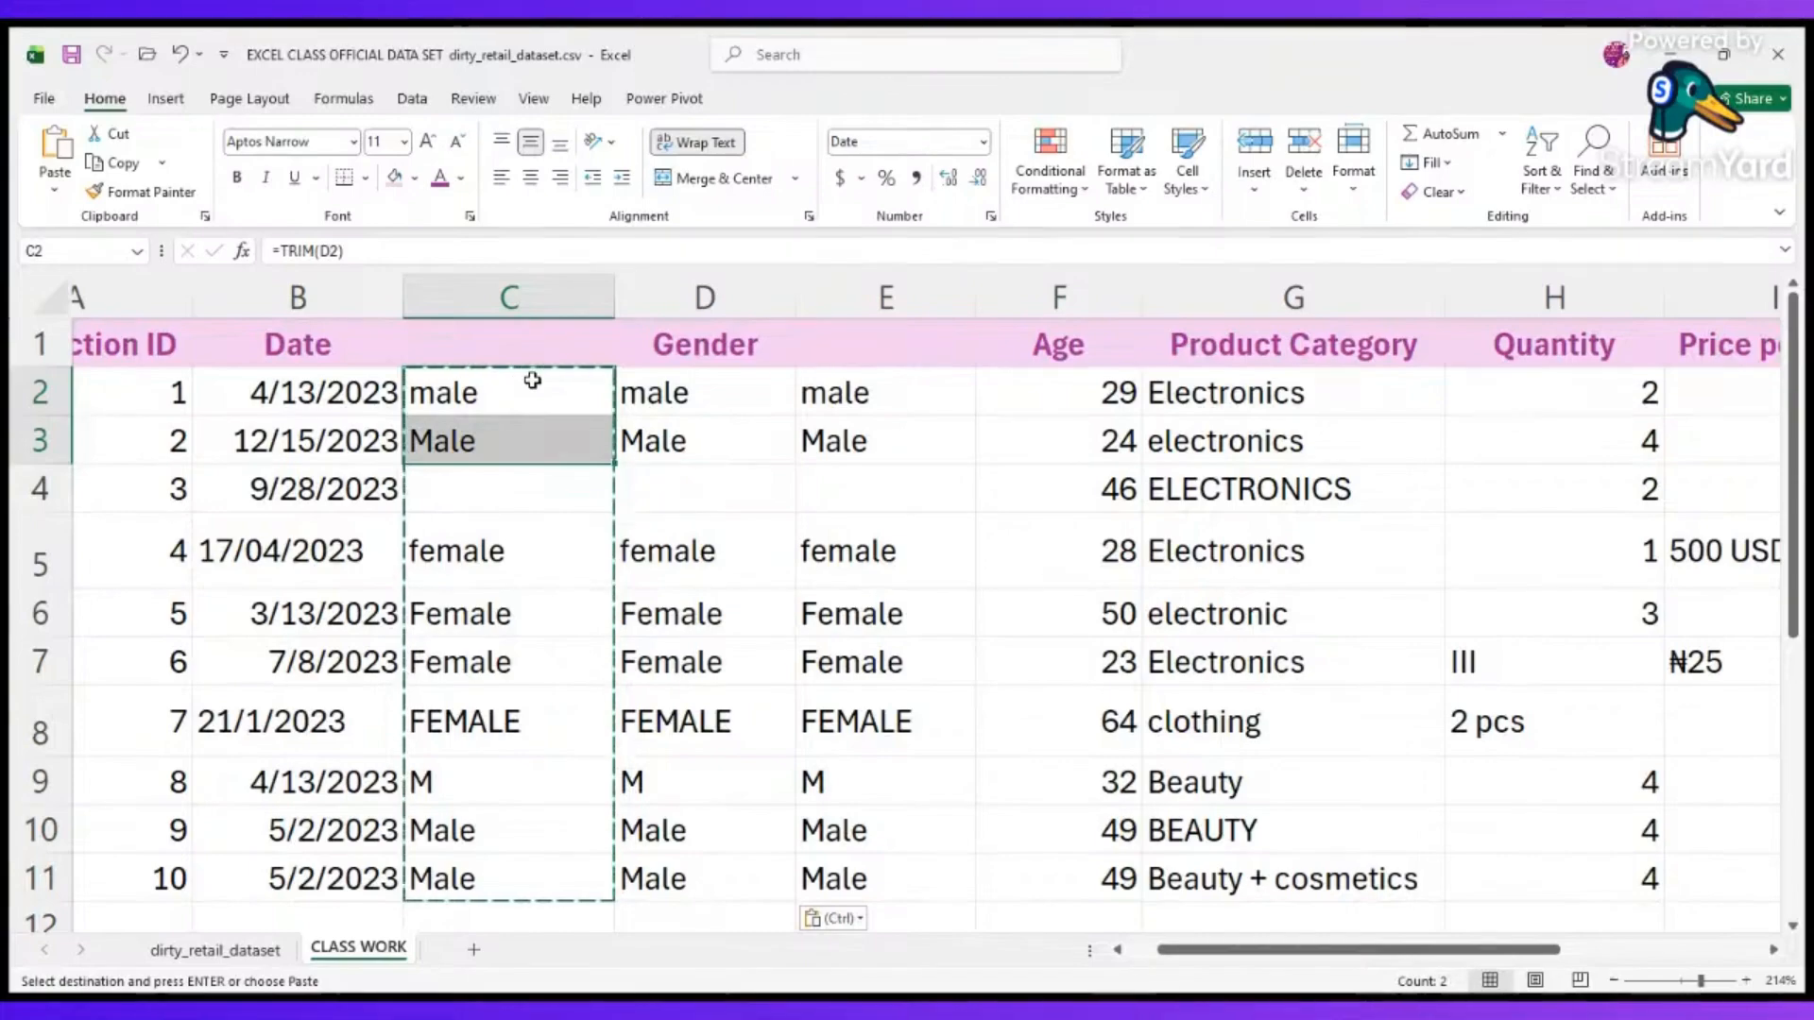
pyautogui.hotkey('ctrl', 'Down')
pyautogui.hotkey('ctrl', 'Up')
pyautogui.press('F2')
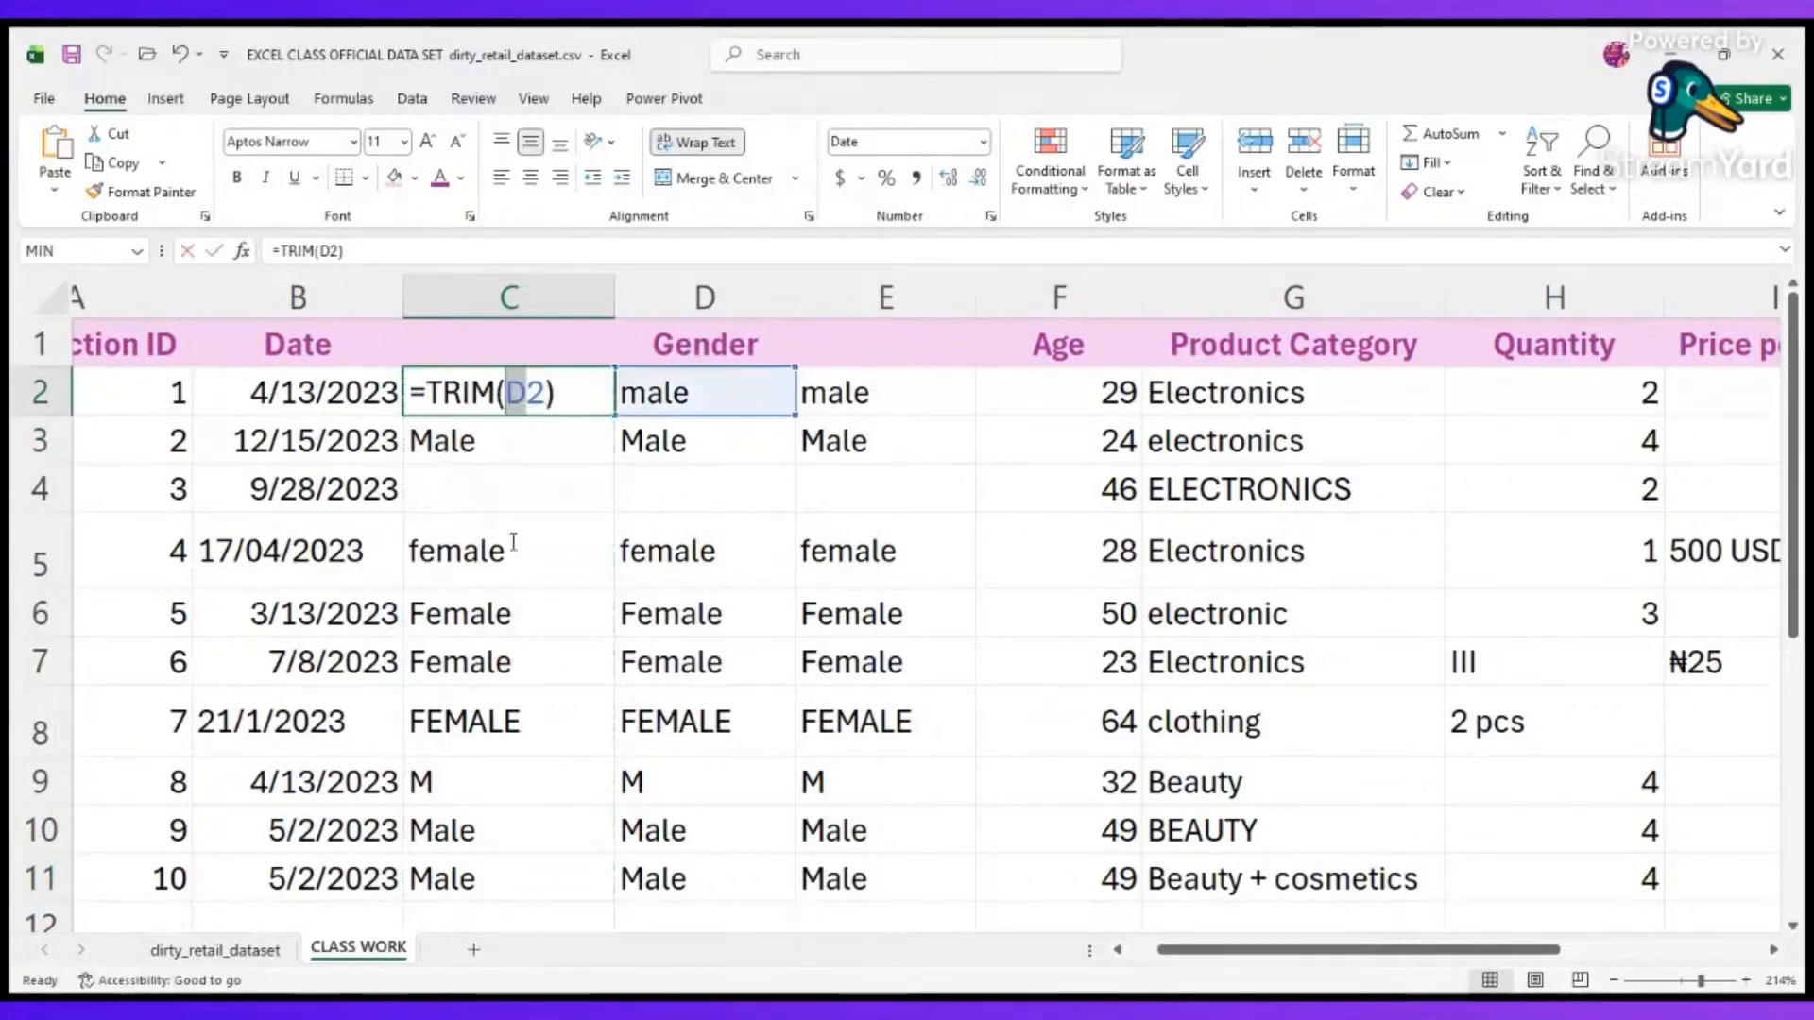
pyautogui.press('Return')
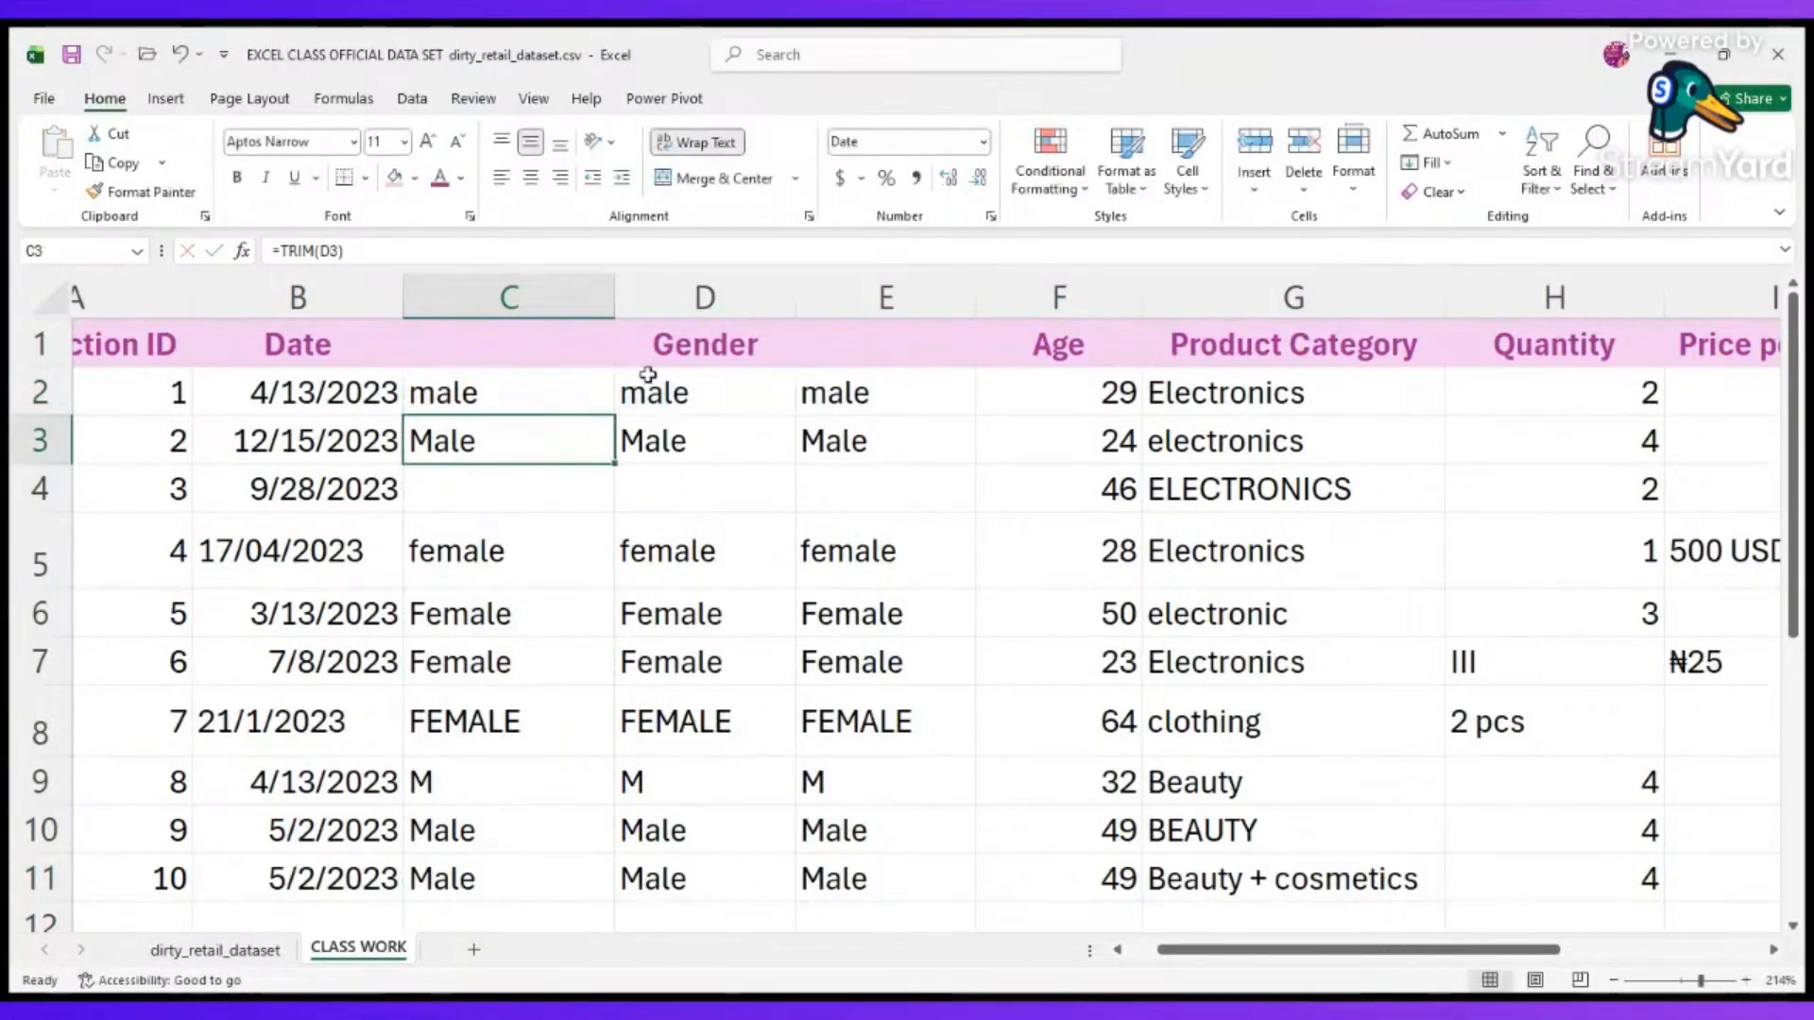
pyautogui.click(678, 395)
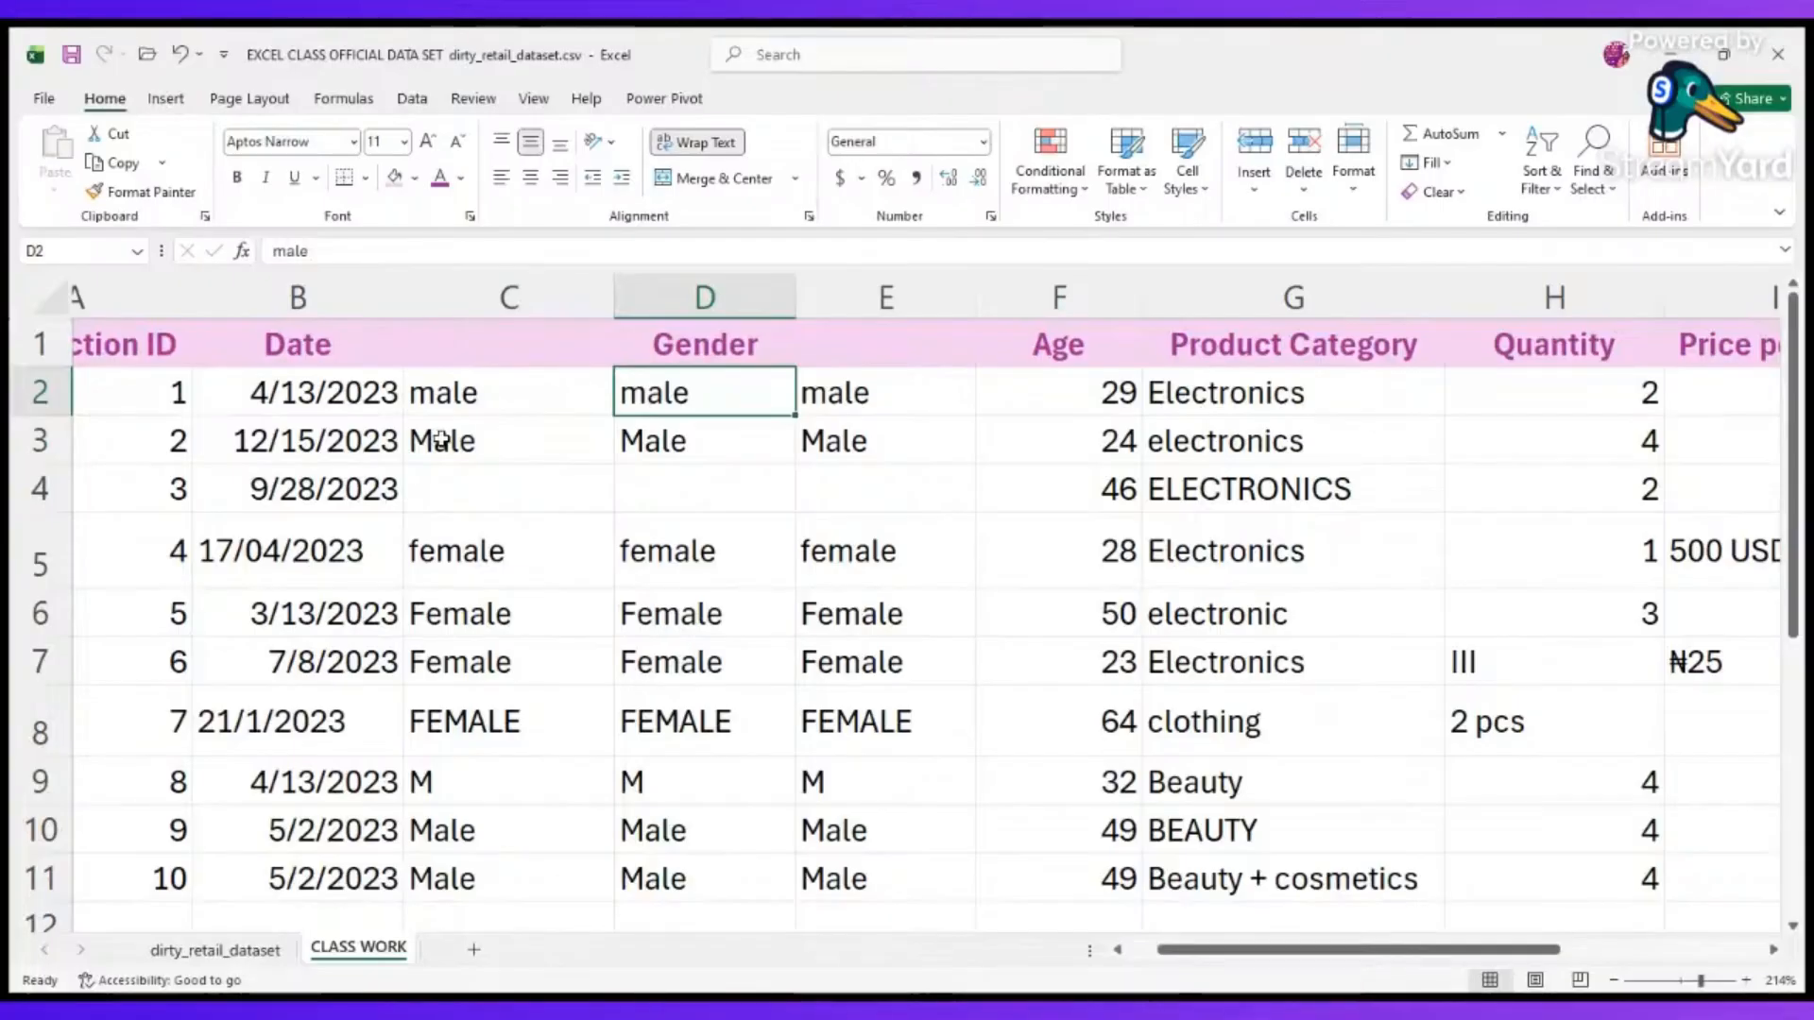
# Paste C2:C11 as values over the Gender entries from D2 once more, and clear the helper cells C2:C11.
pyautogui.moveTo(447, 396); pyautogui.dragTo(460, 888)
pyautogui.hotkey('ctrl', 'c')
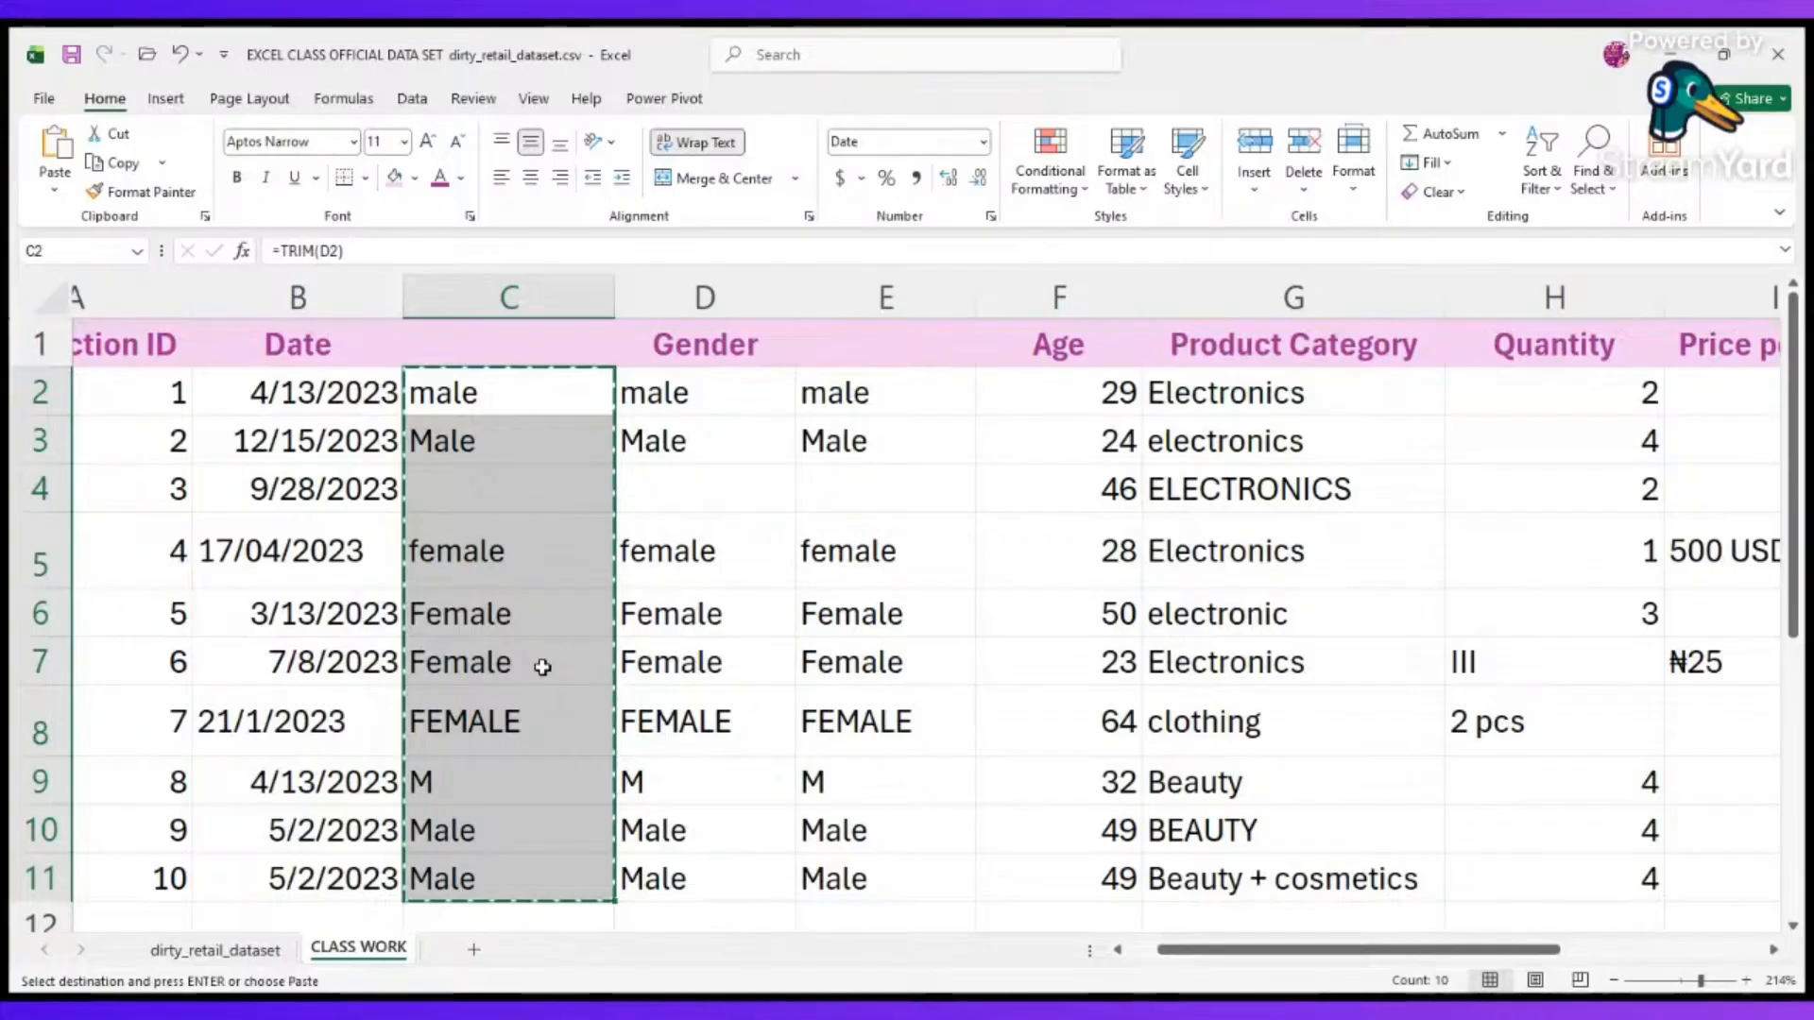
pyautogui.click(713, 397)
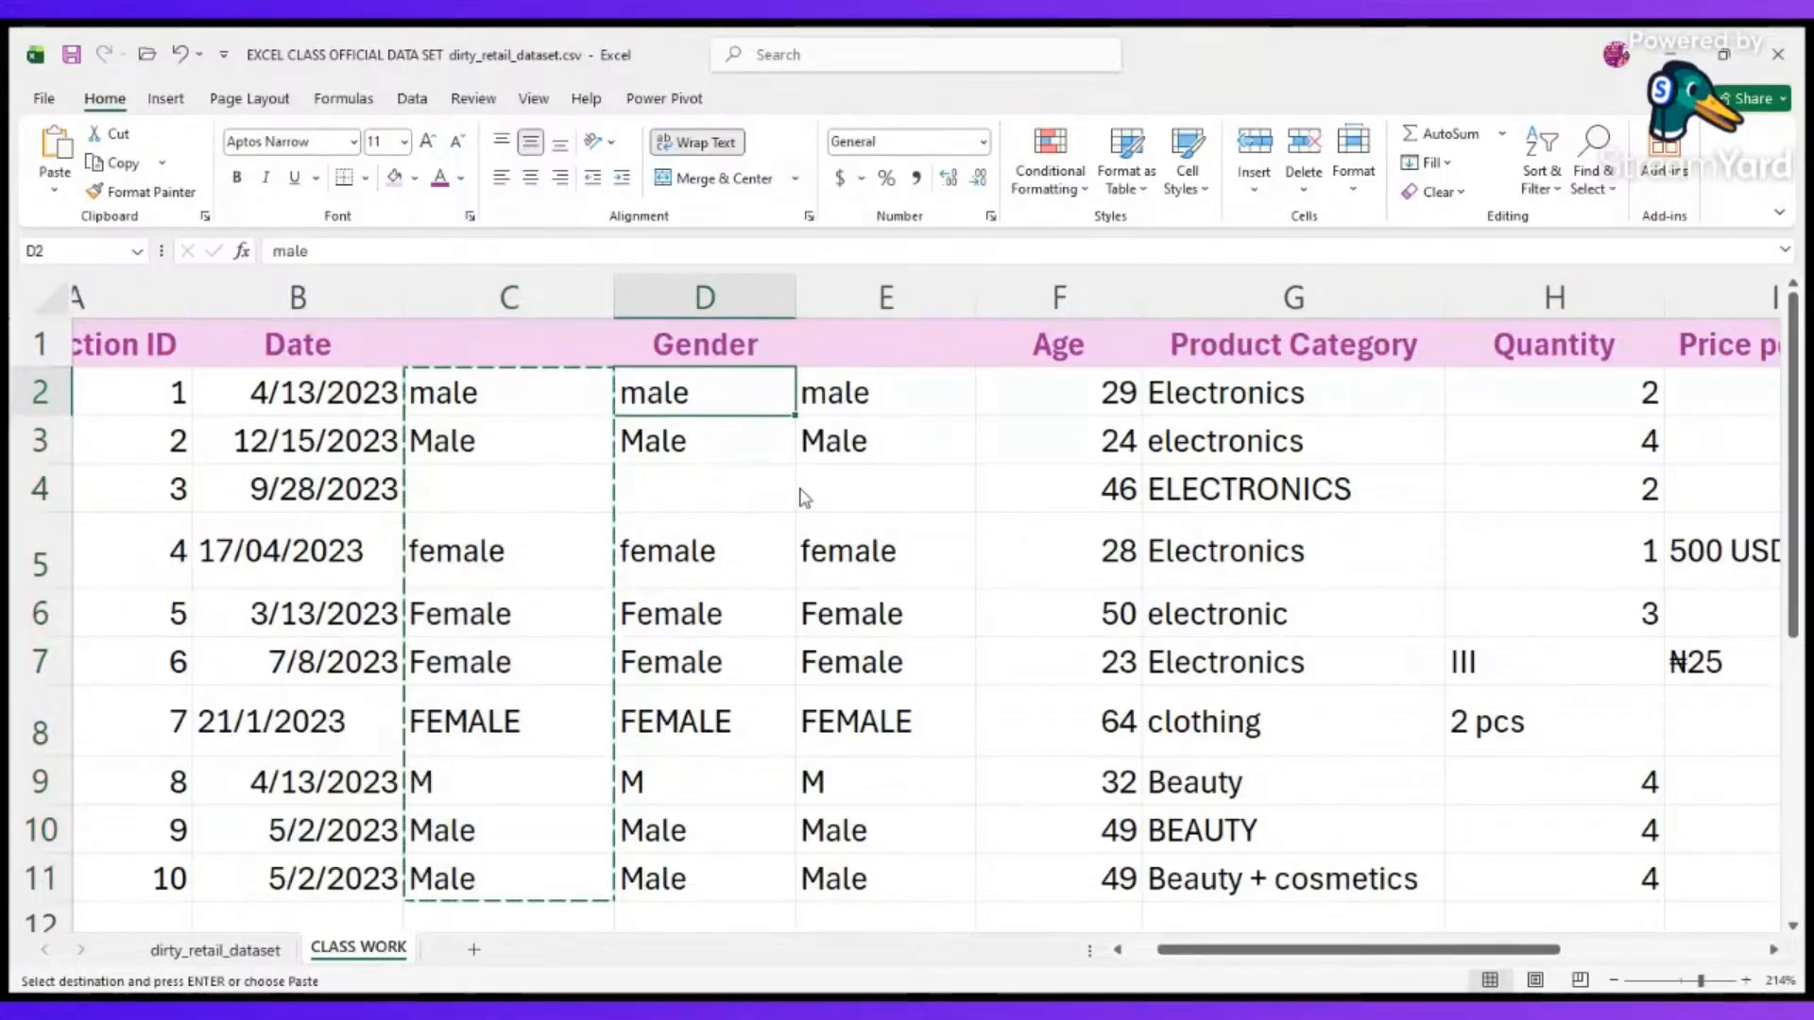
pyautogui.hotkey('ctrl', 'v')
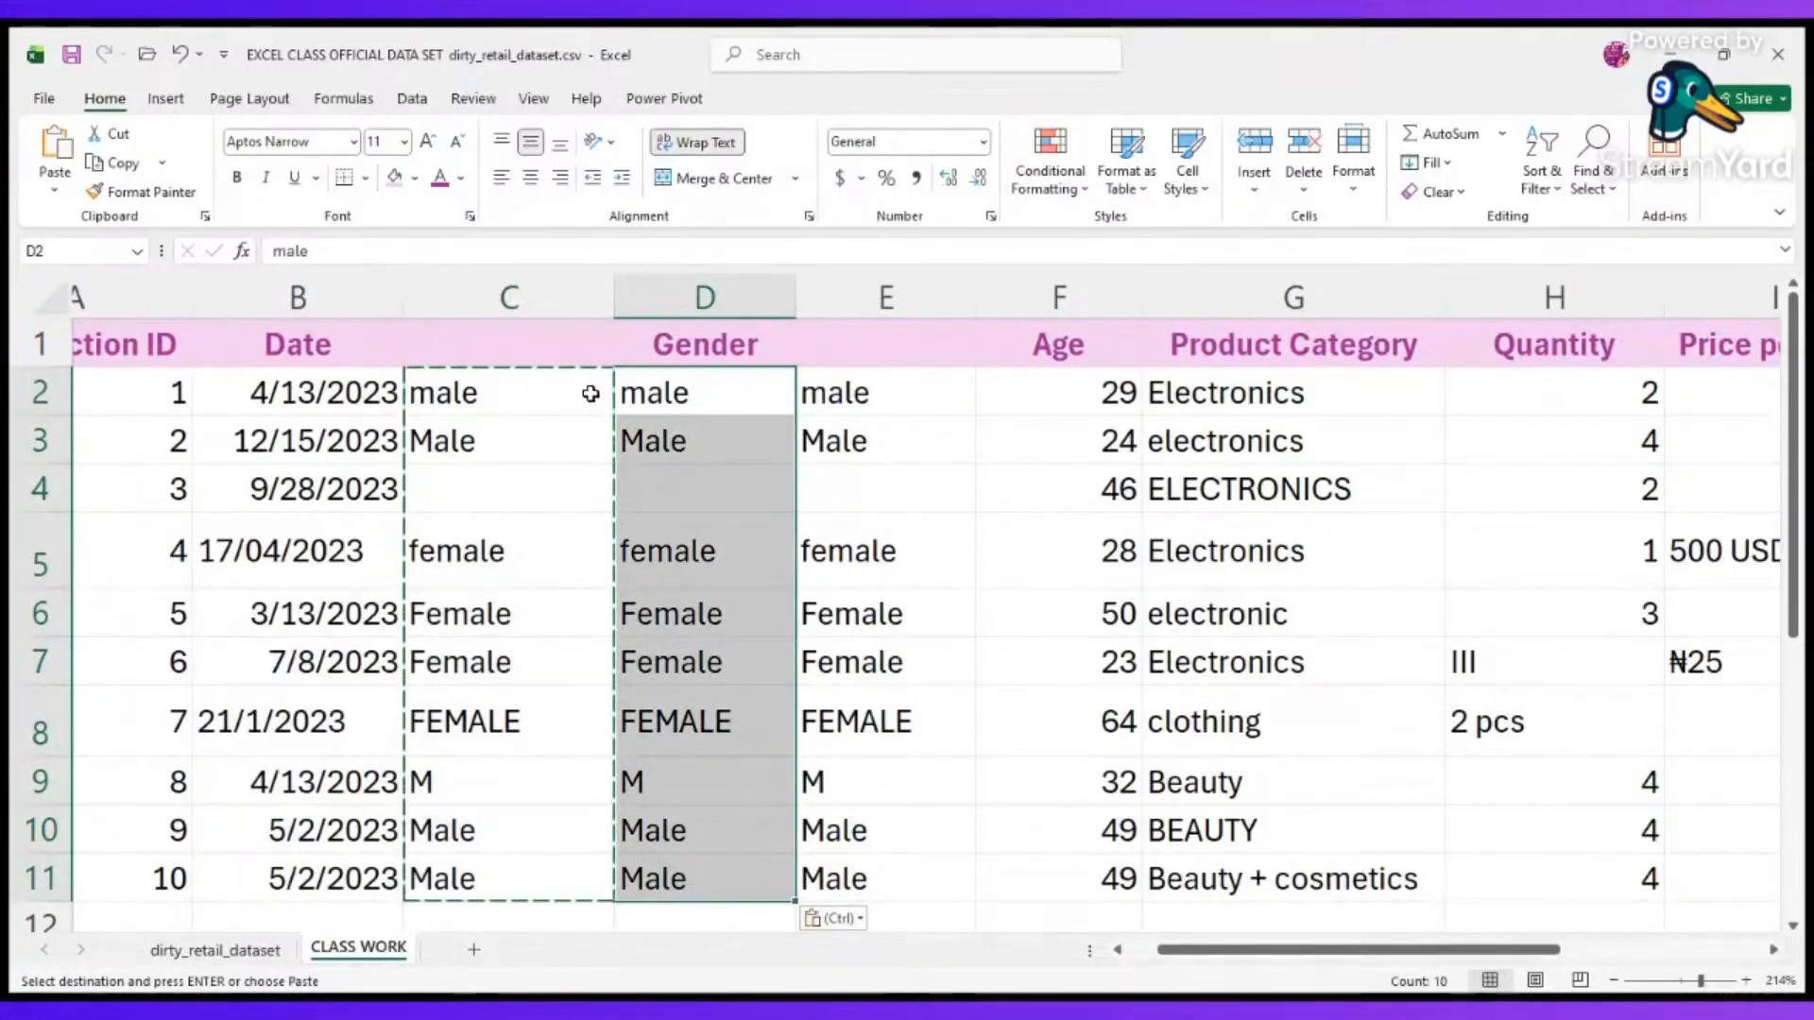
pyautogui.moveTo(590, 393); pyautogui.dragTo(529, 878)
pyautogui.press('Delete')
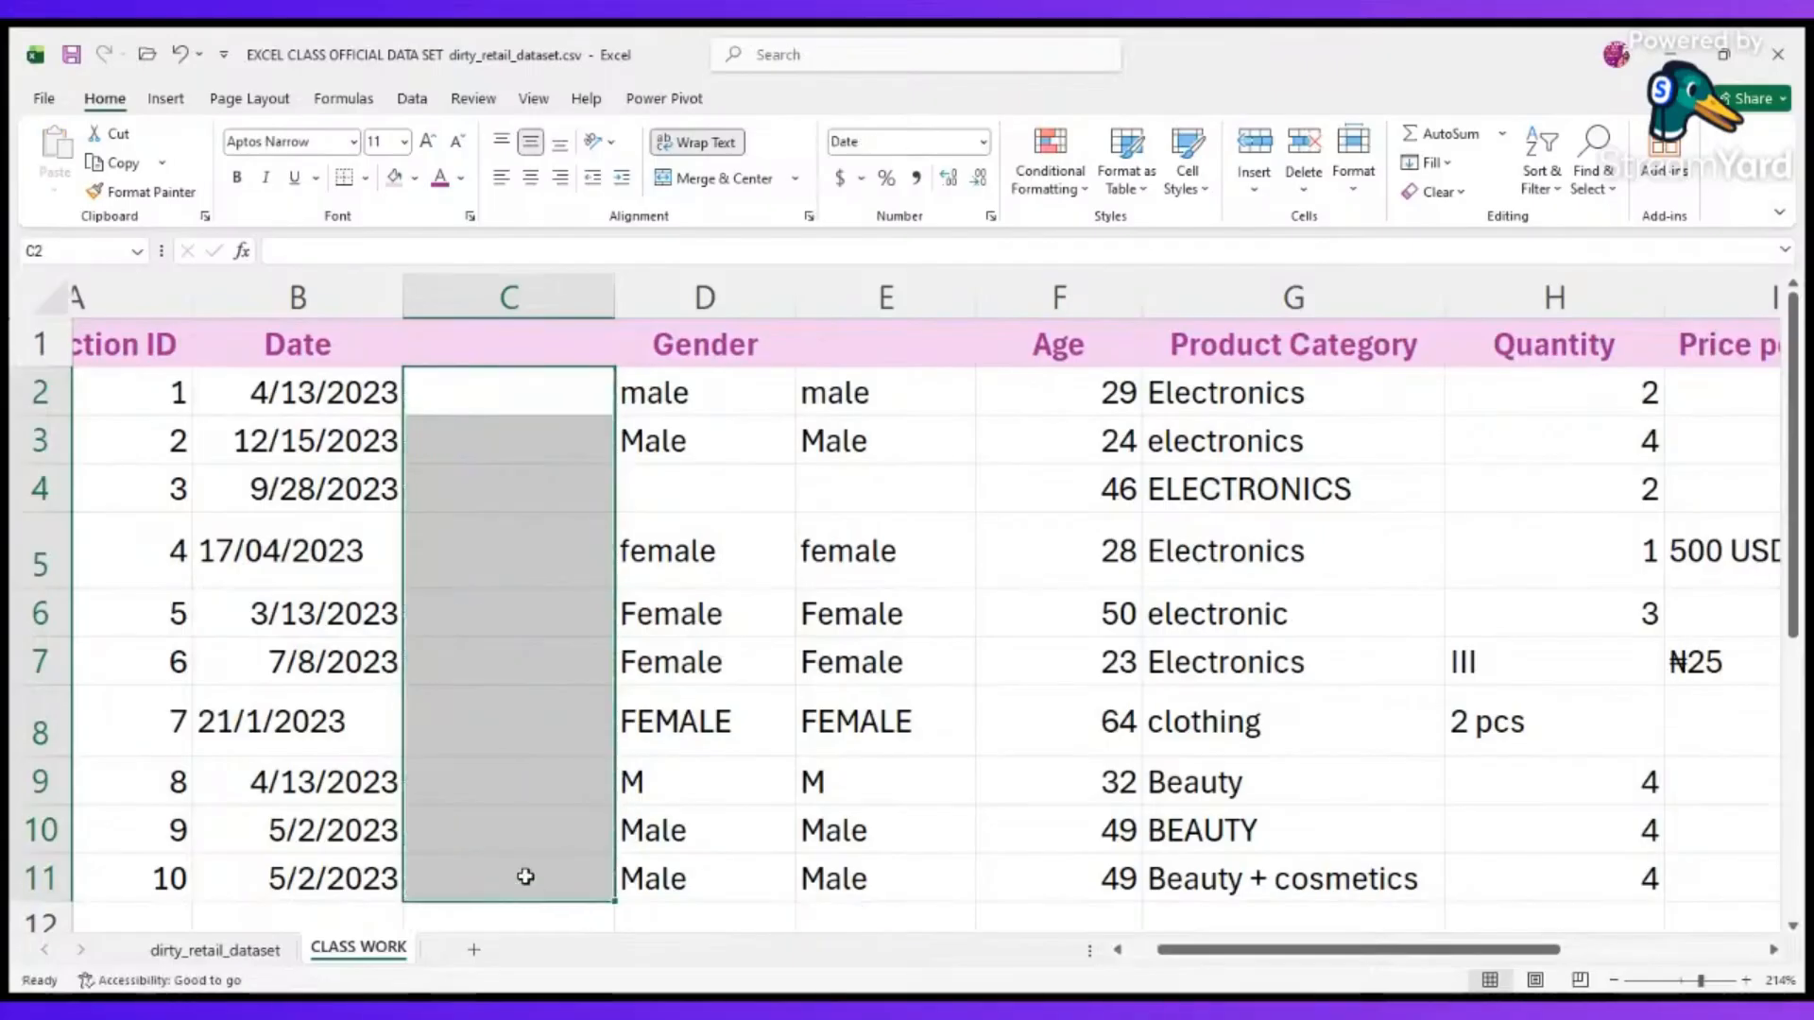
# Delete the emptied helper column between Date and Gender.
pyautogui.click(579, 293)
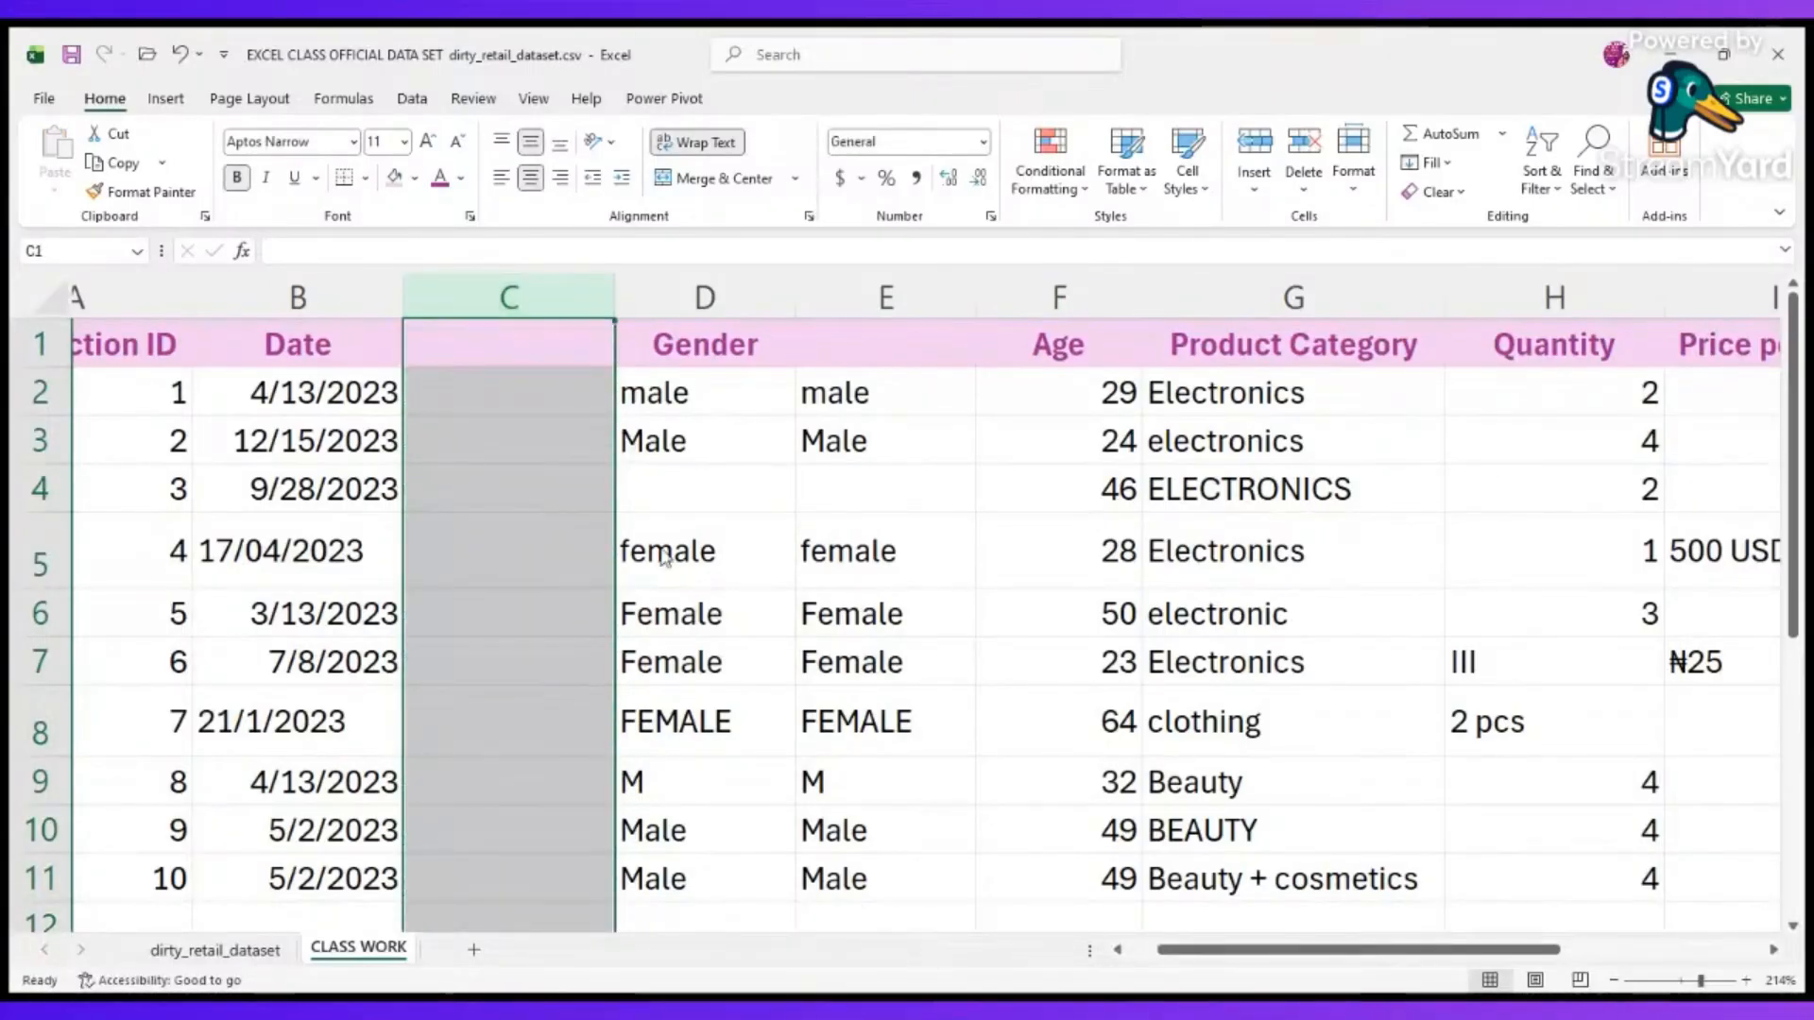
pyautogui.hotkey('ctrl', '-')
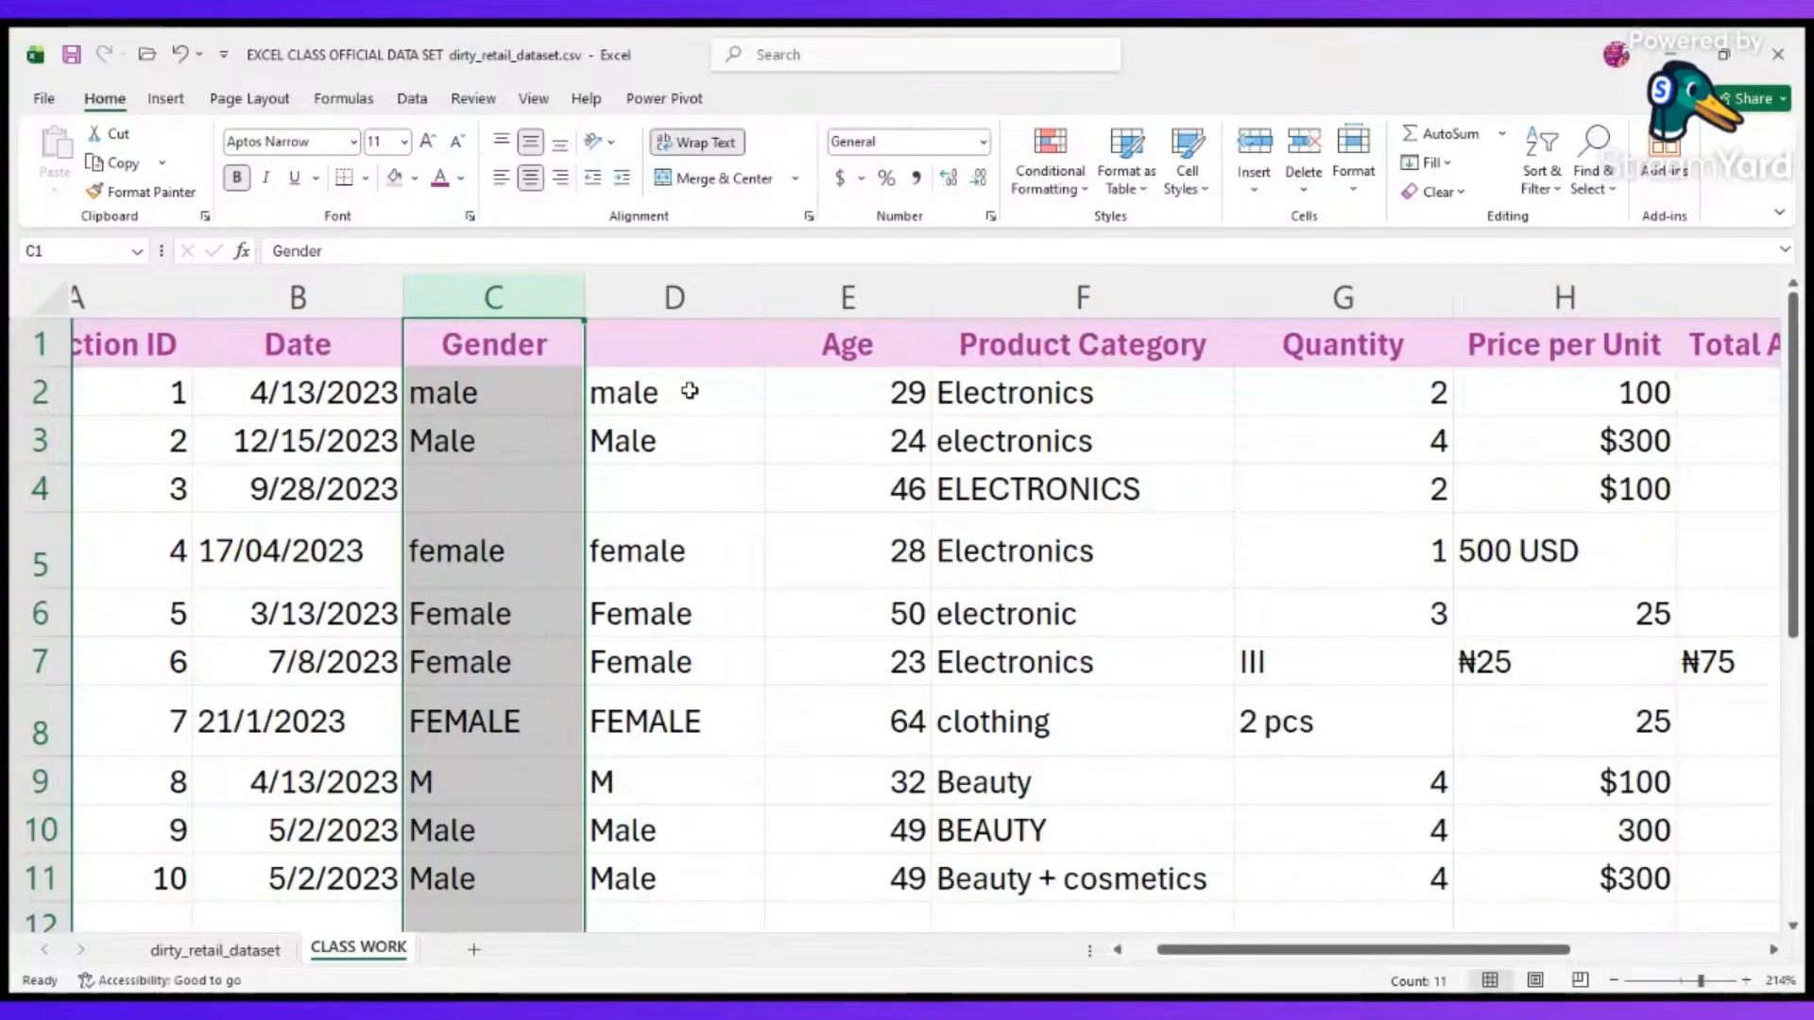
pyautogui.hscroll(-3, 690, 390)
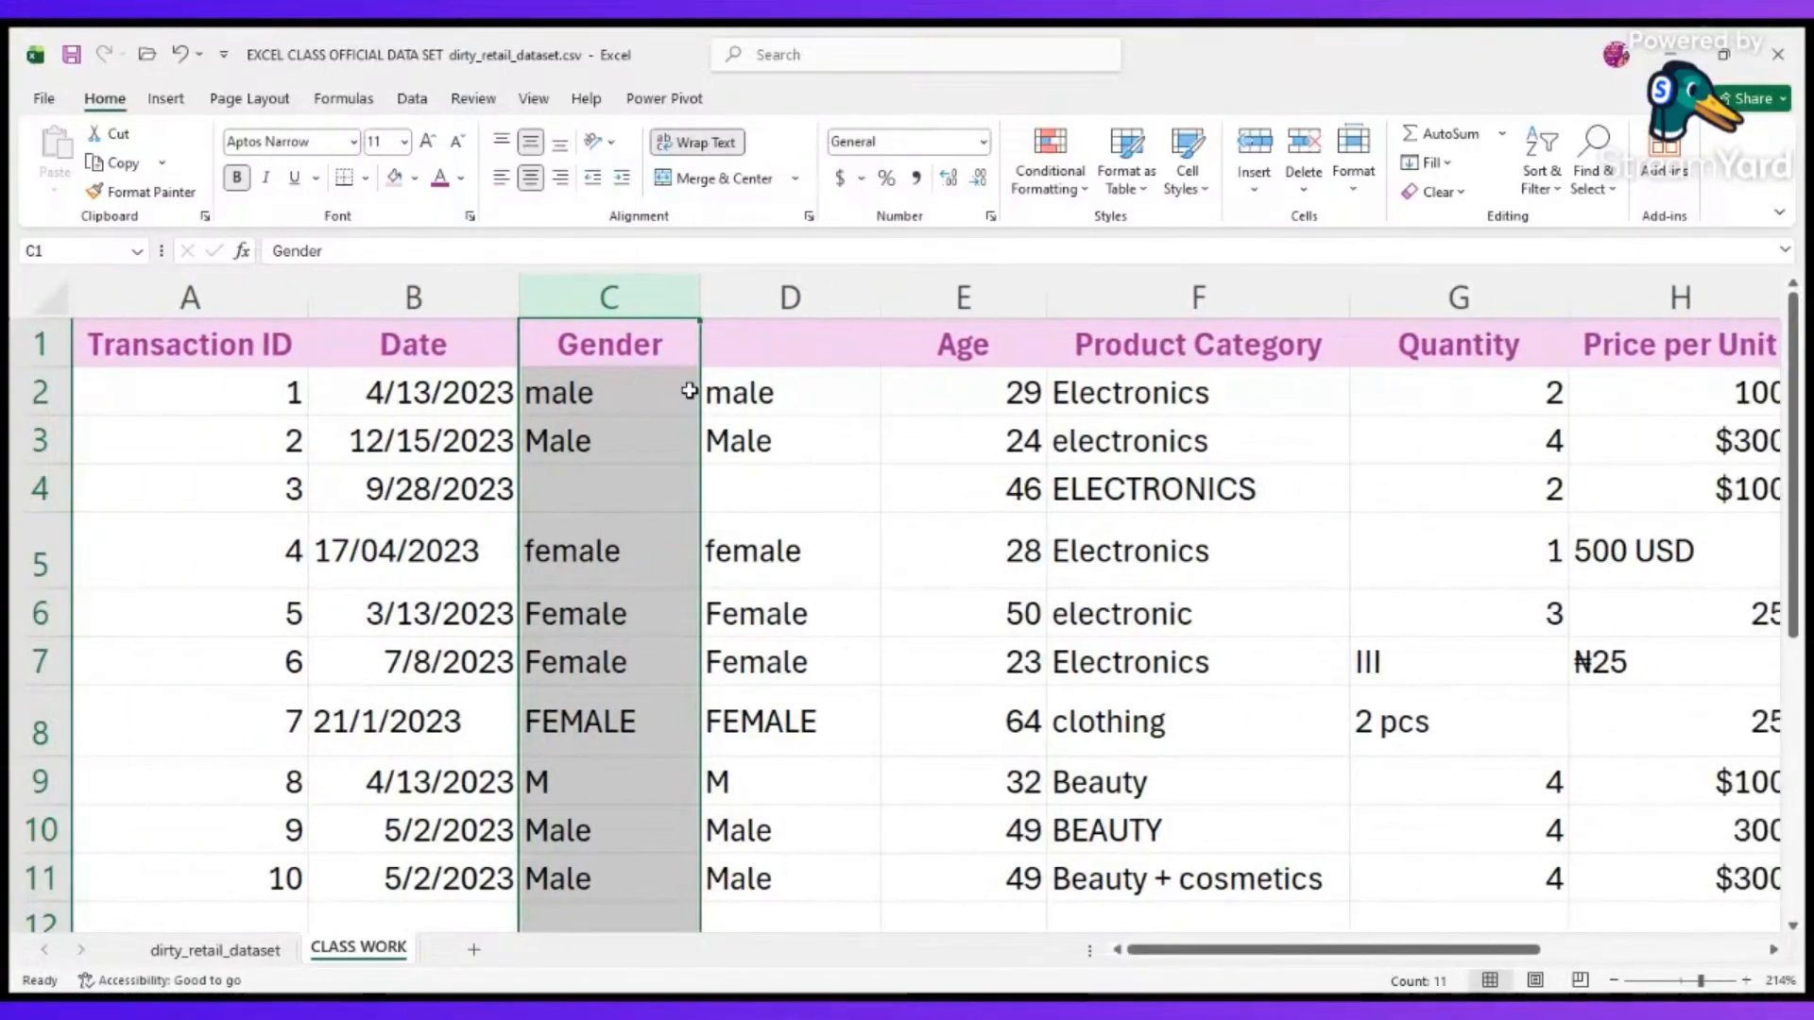
pyautogui.hscroll(1, 690, 390)
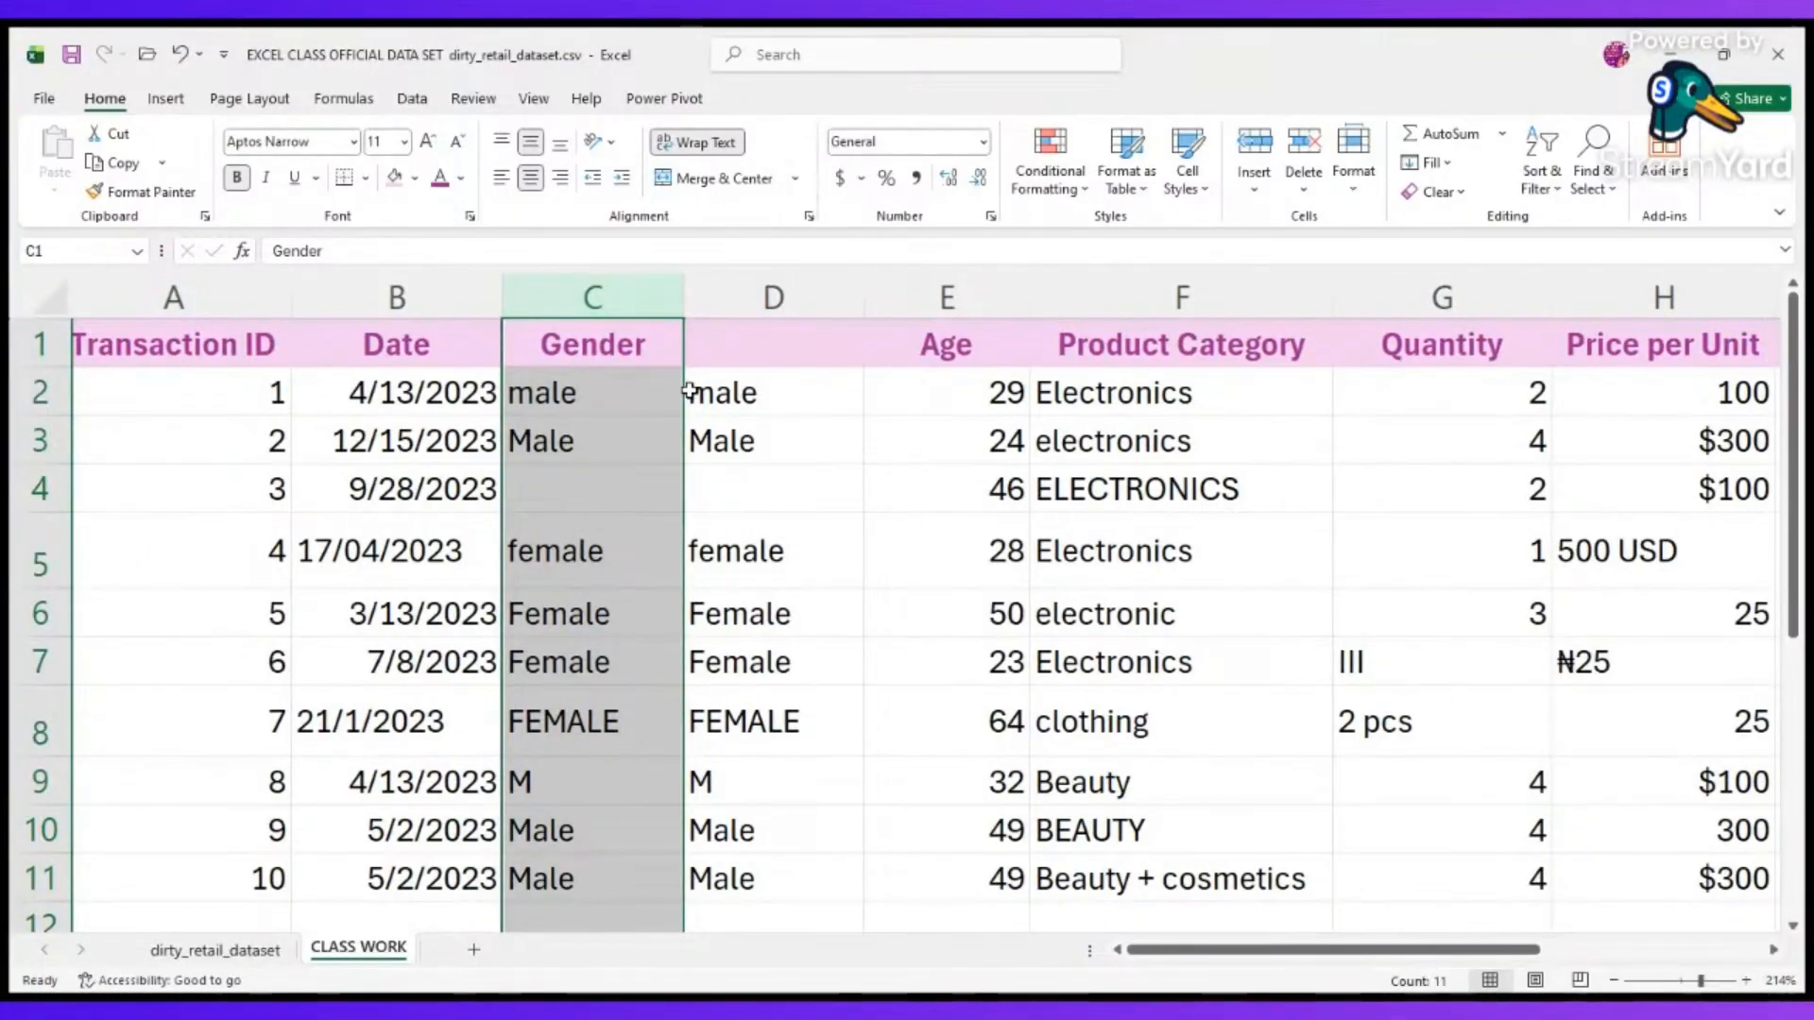
# Check the formula in D2 and delete the leftover TRIM helper column between Gender and Age.
pyautogui.click(756, 387)
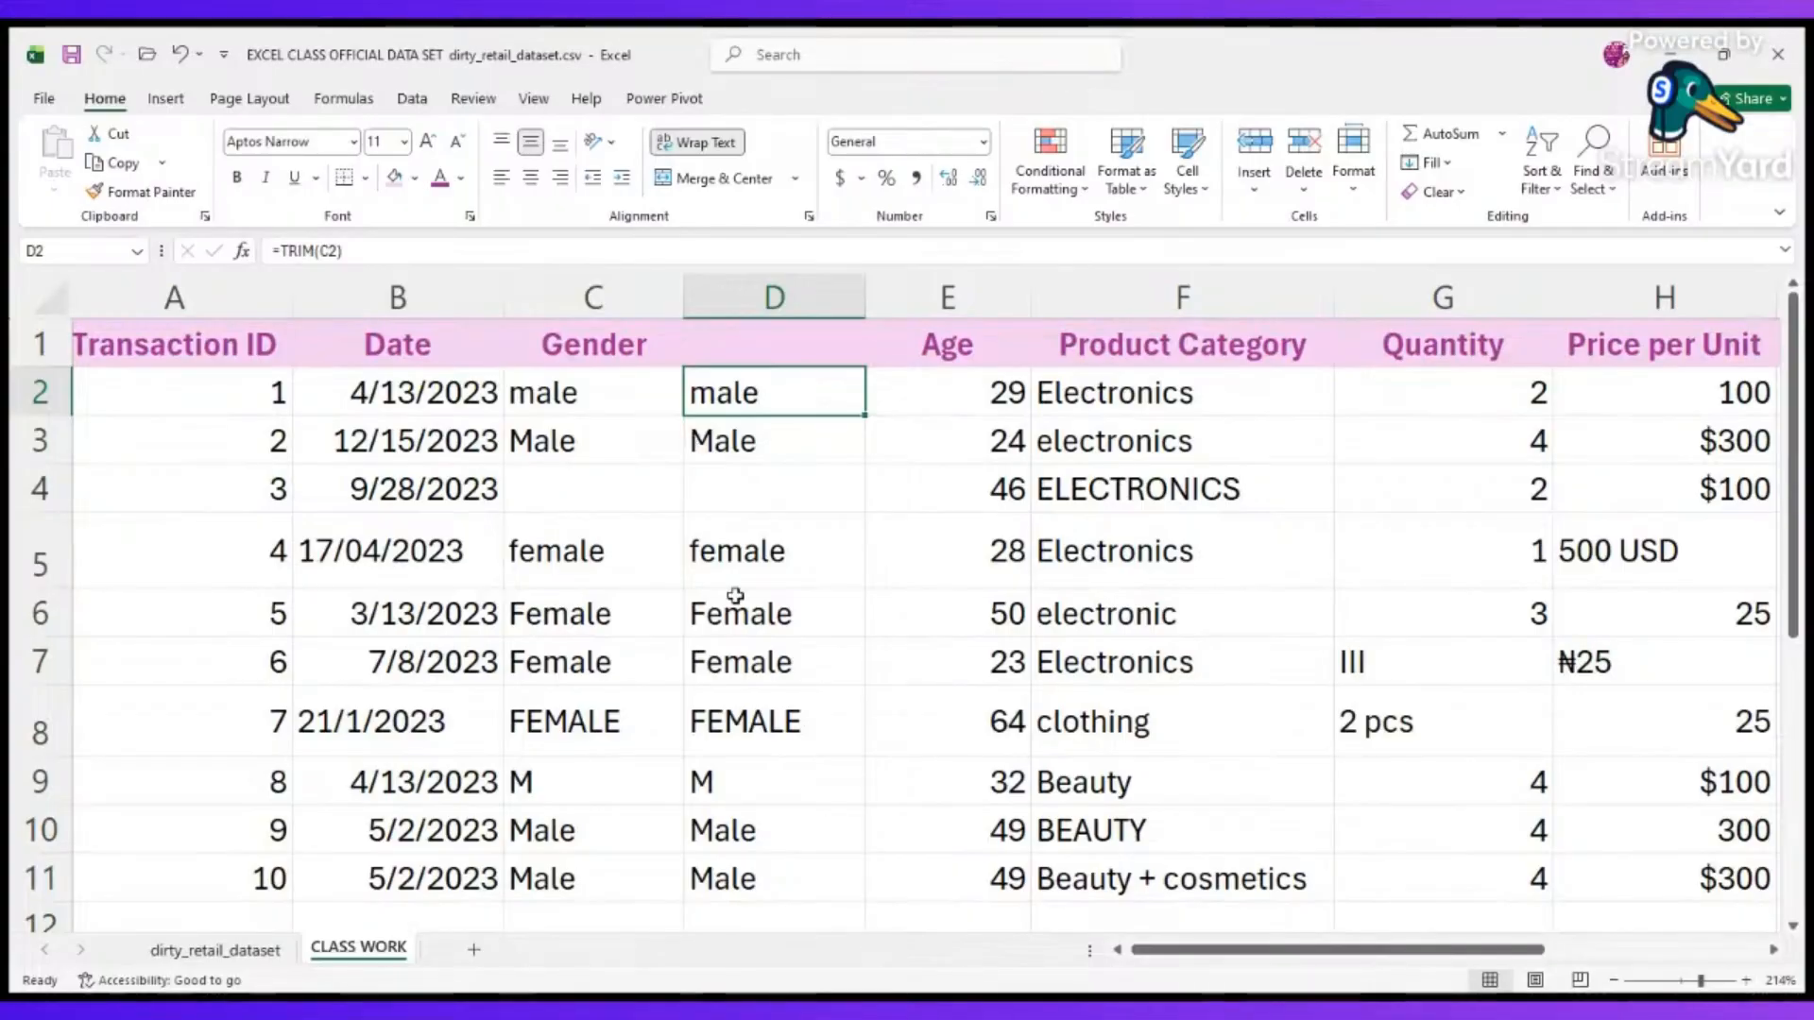
pyautogui.scroll(-1, 735, 595)
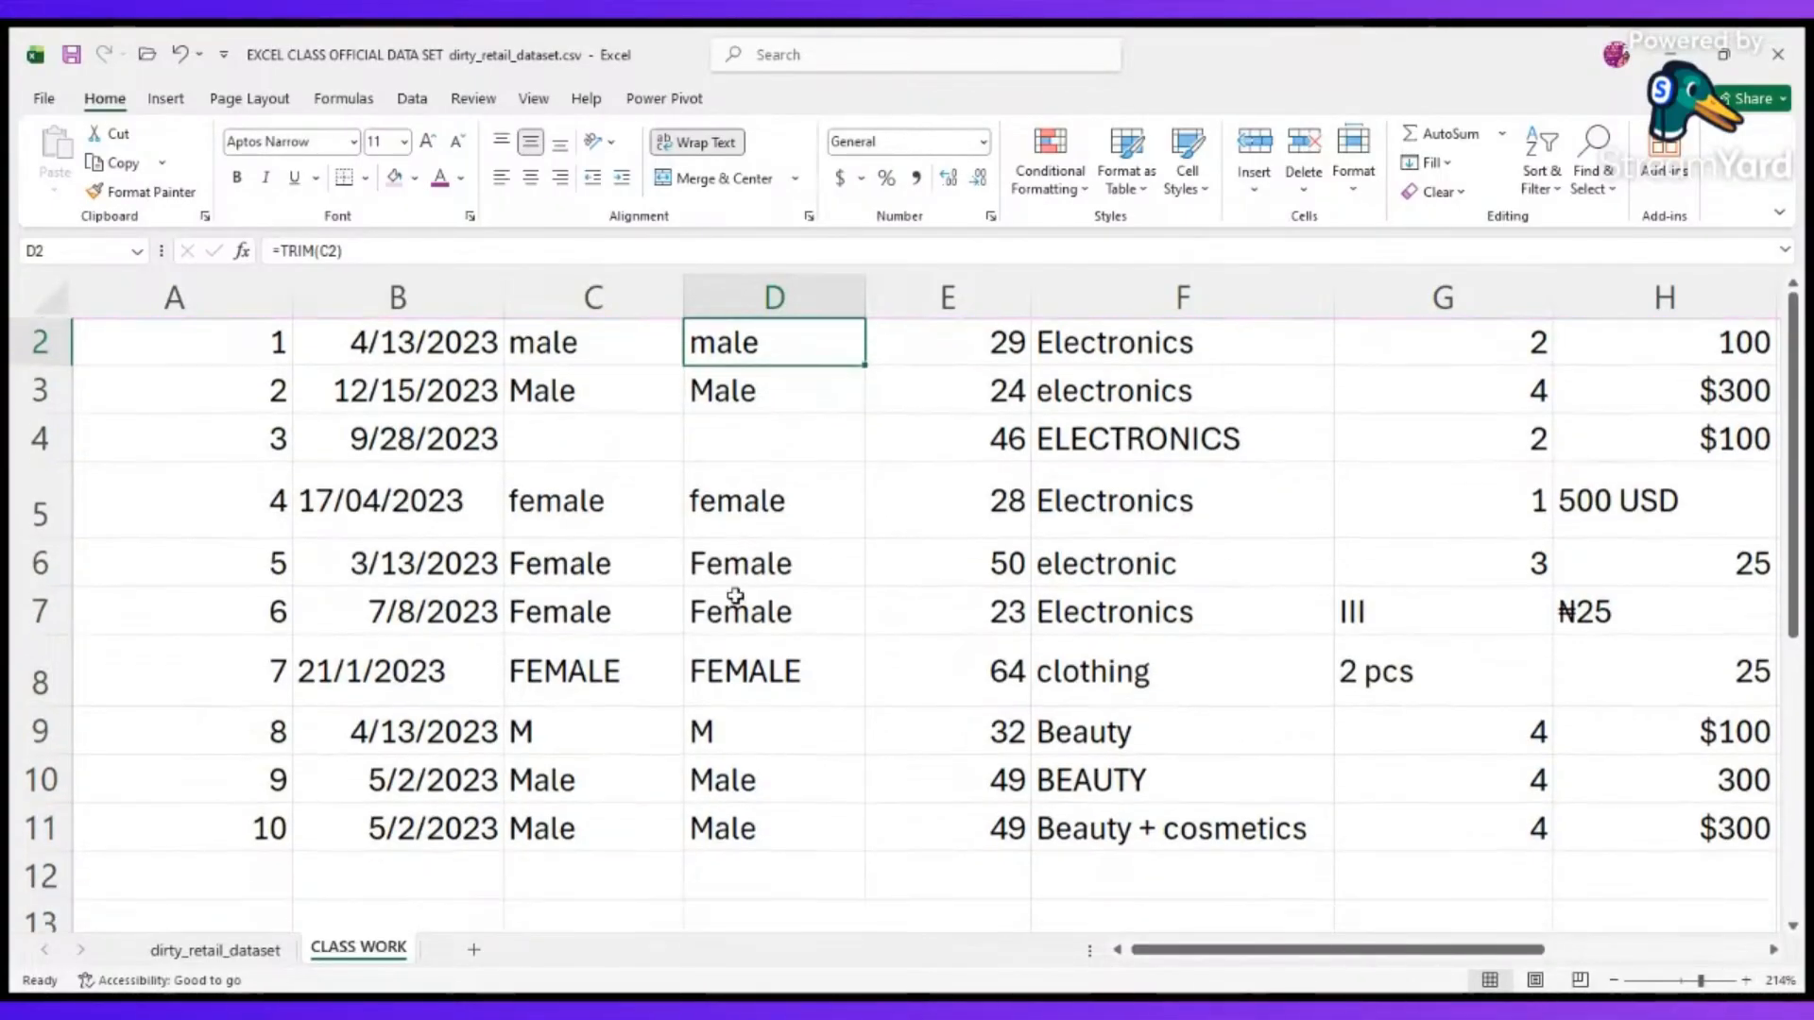
pyautogui.scroll(1, 735, 595)
pyautogui.click(782, 293)
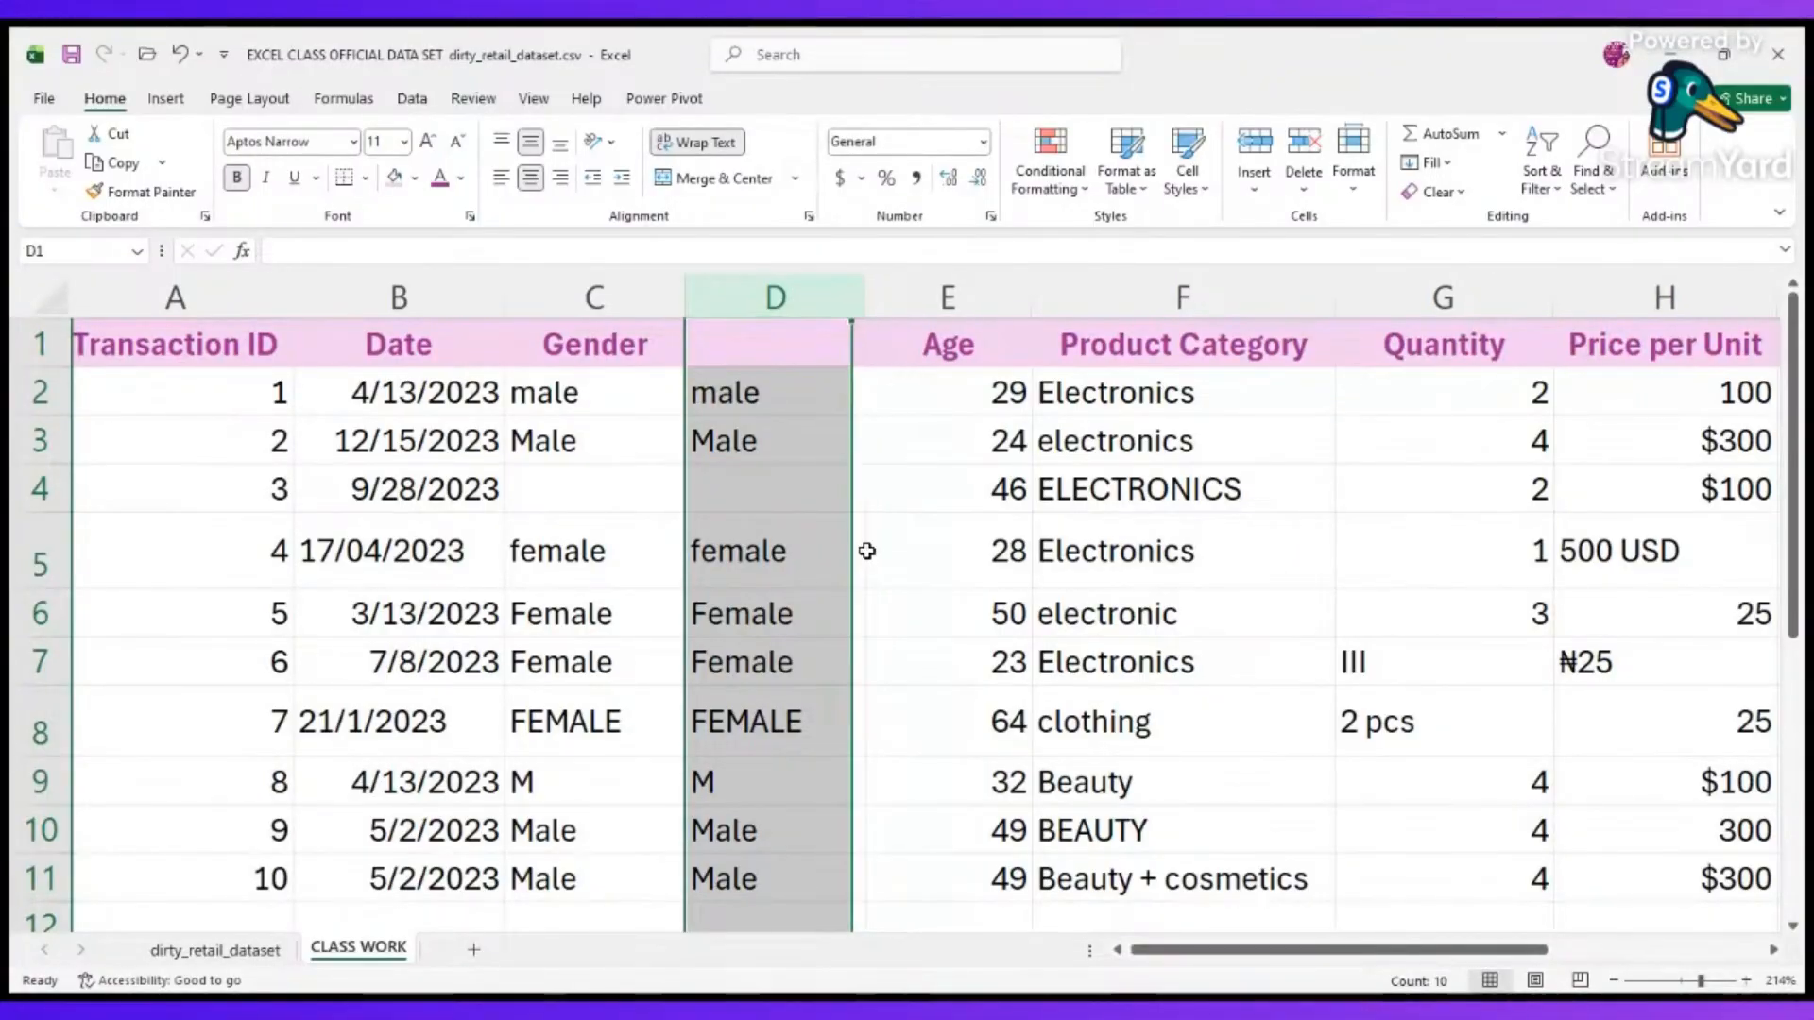
pyautogui.hotkey('ctrl', '-')
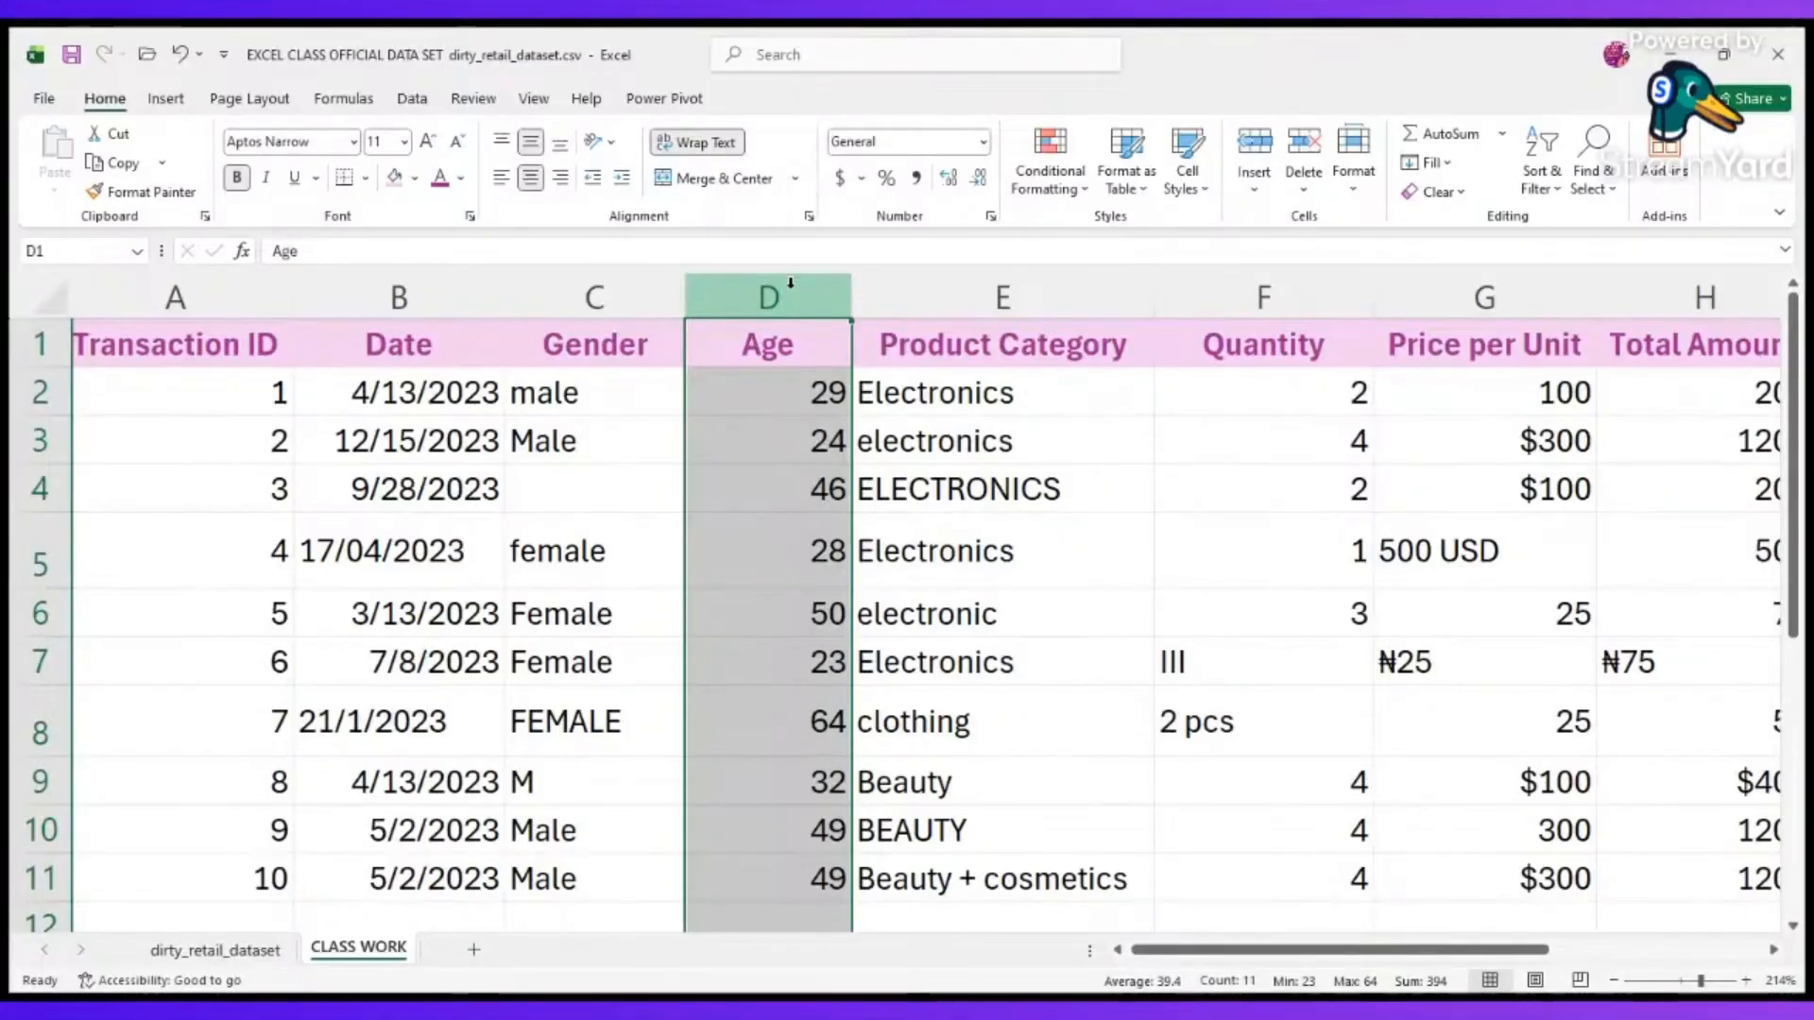
# Insert a blank helper column between Gender and Age, and enter =PROPER(C2) in D2.
pyautogui.hotkey('ctrl', 'shift', '+')
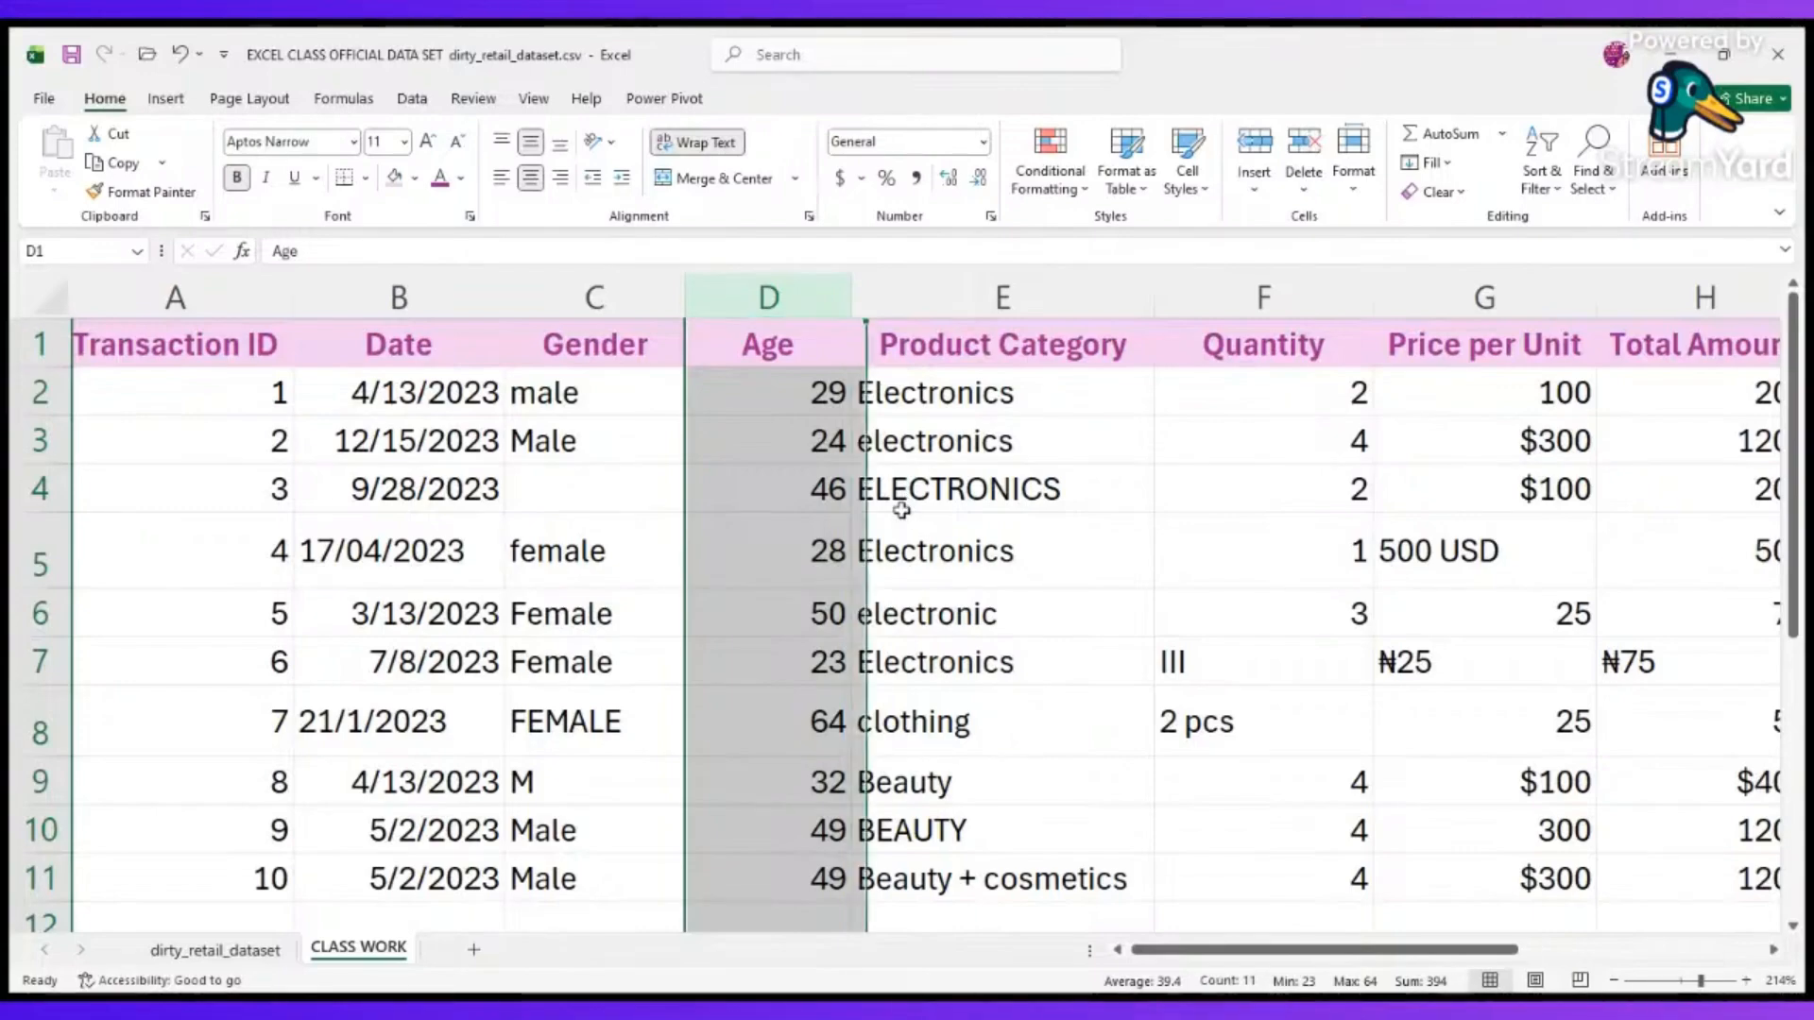
pyautogui.click(757, 378)
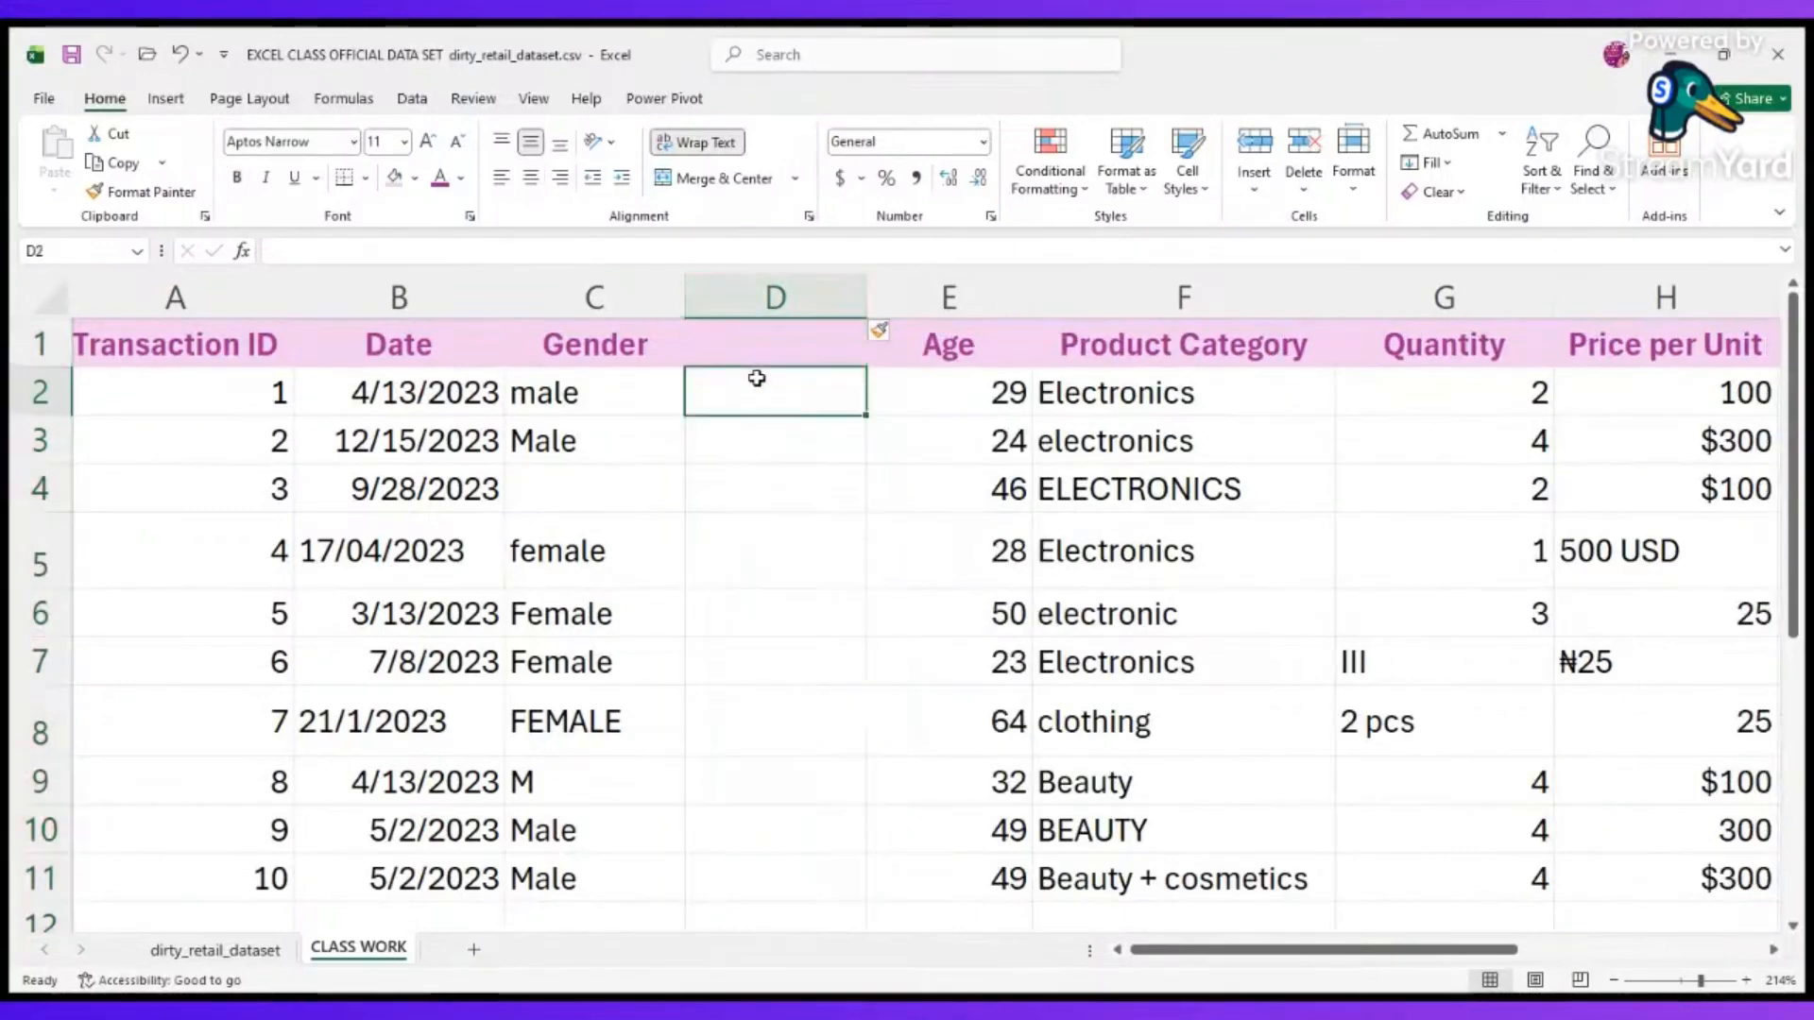
pyautogui.write('=')
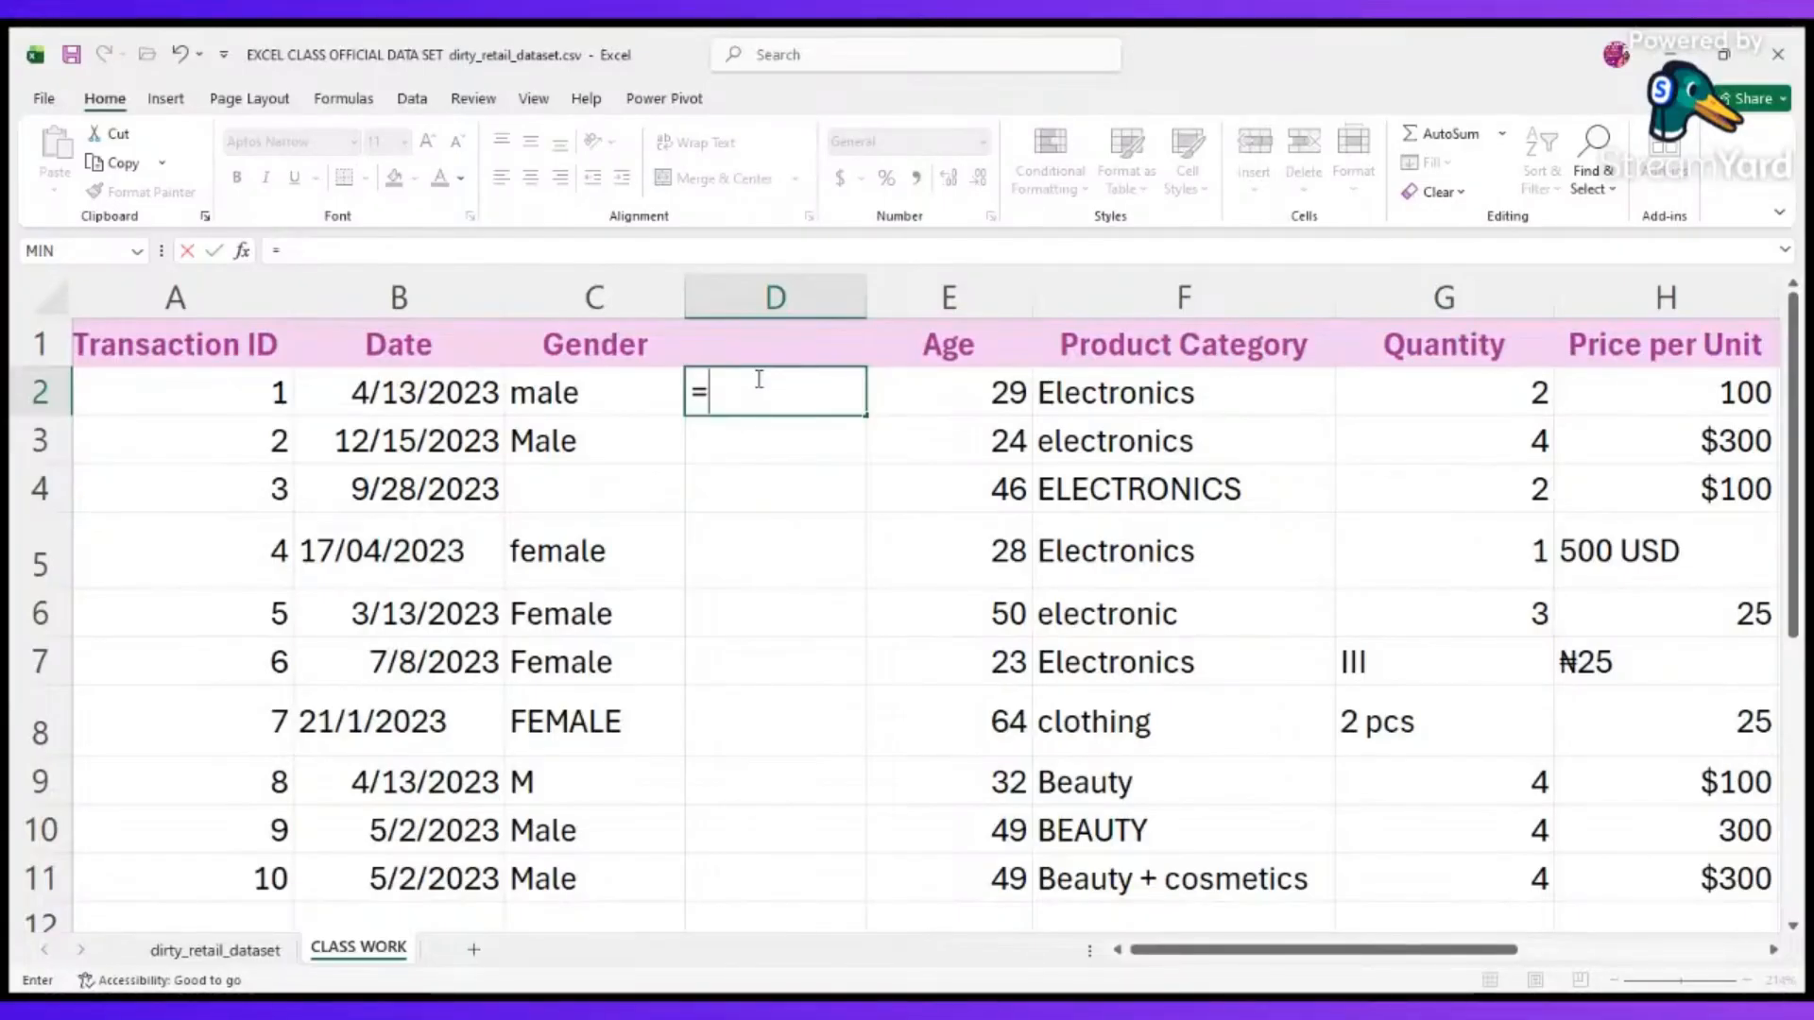
pyautogui.write('pr')
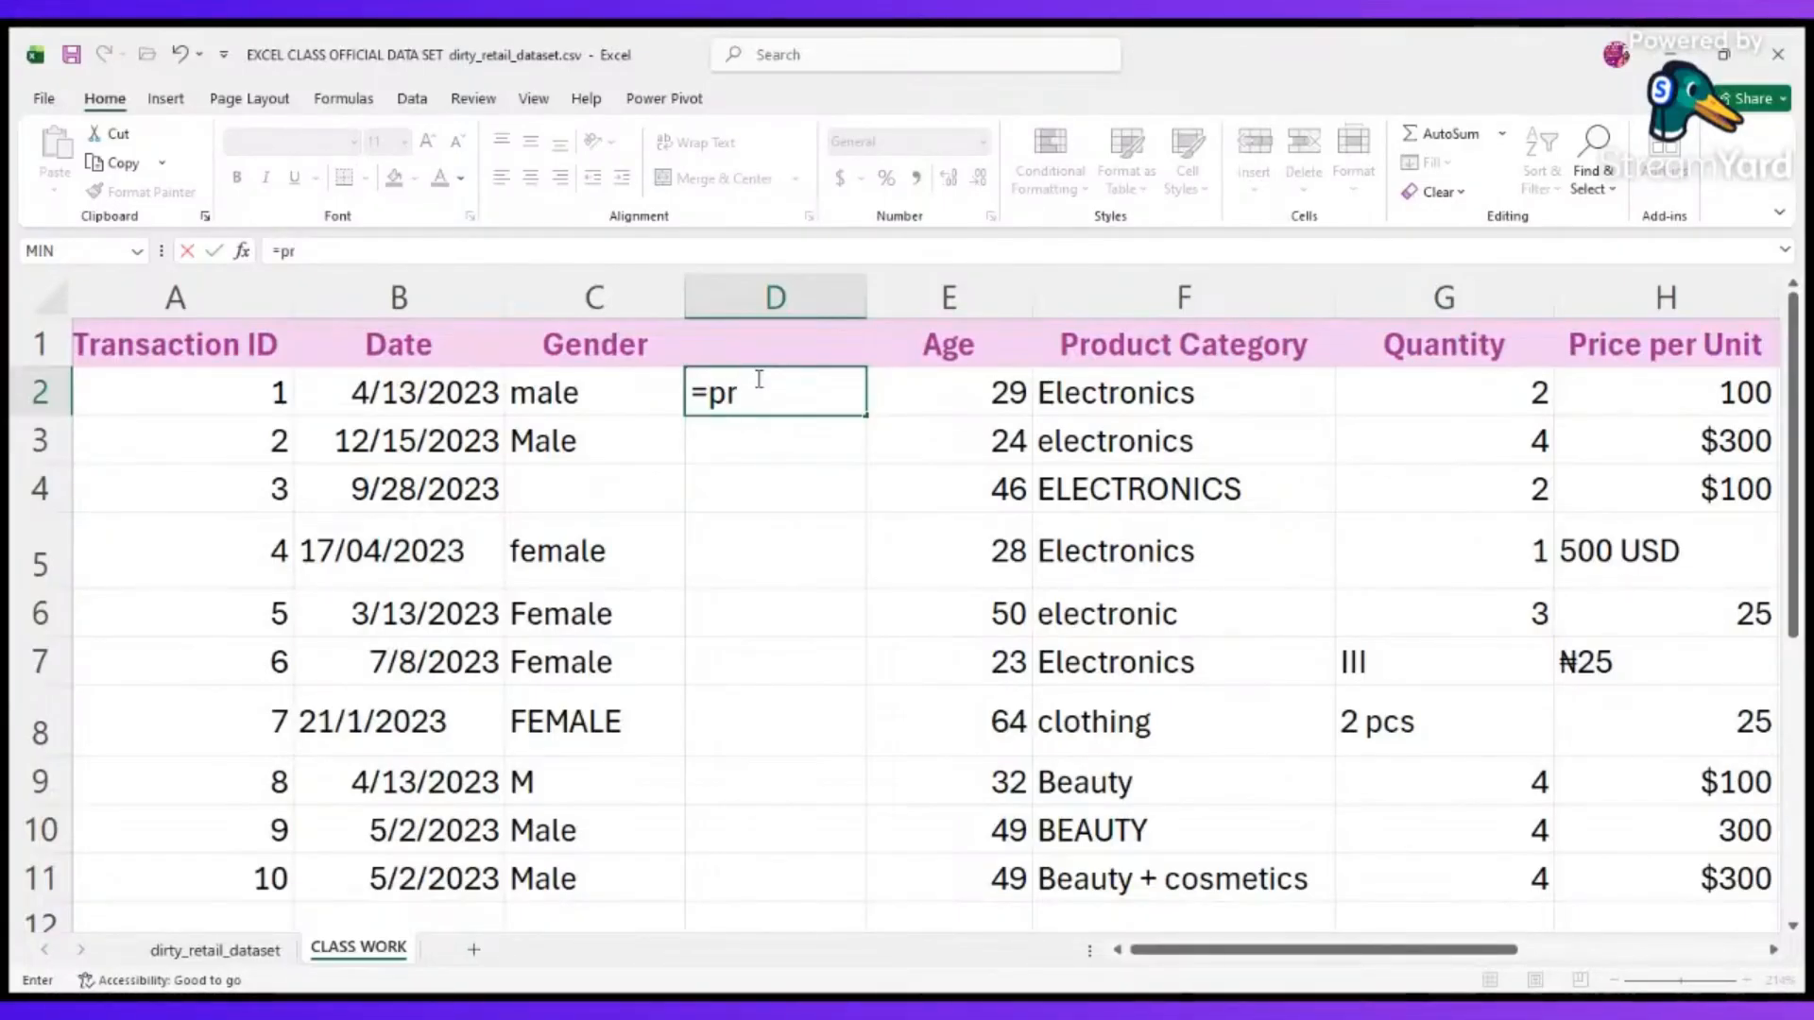
pyautogui.write('oper')
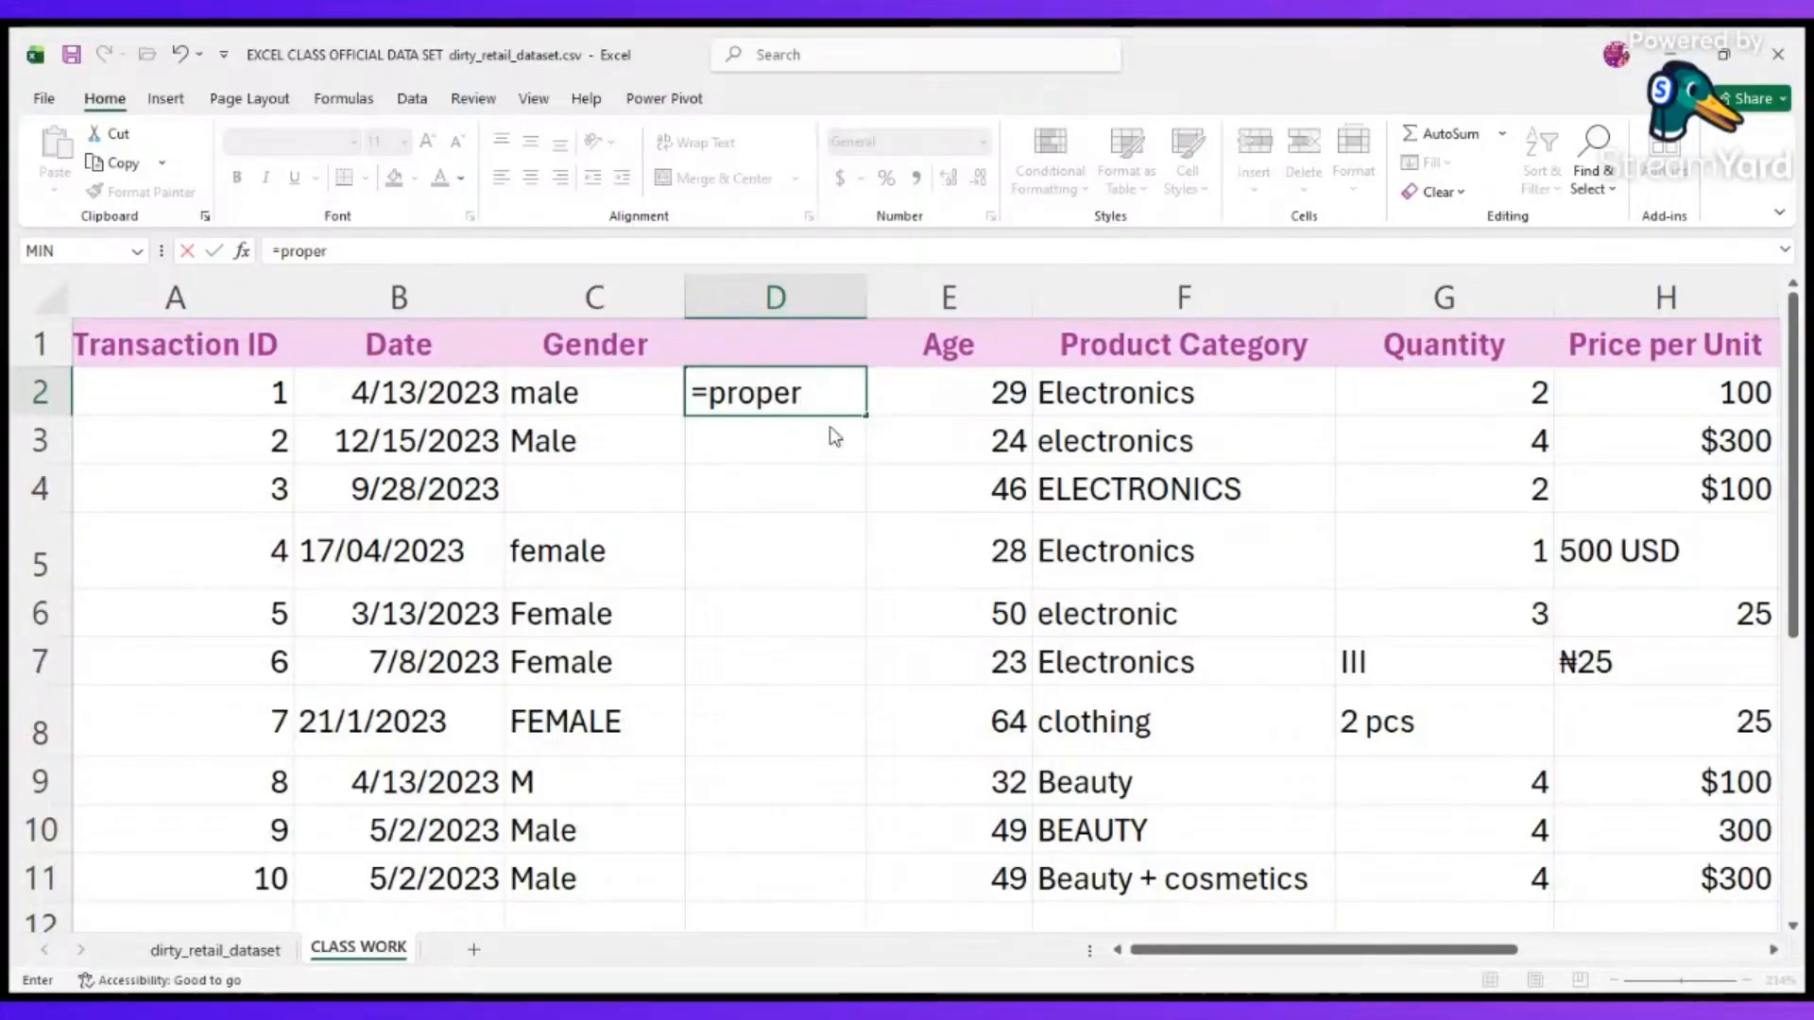
pyautogui.press('Tab')
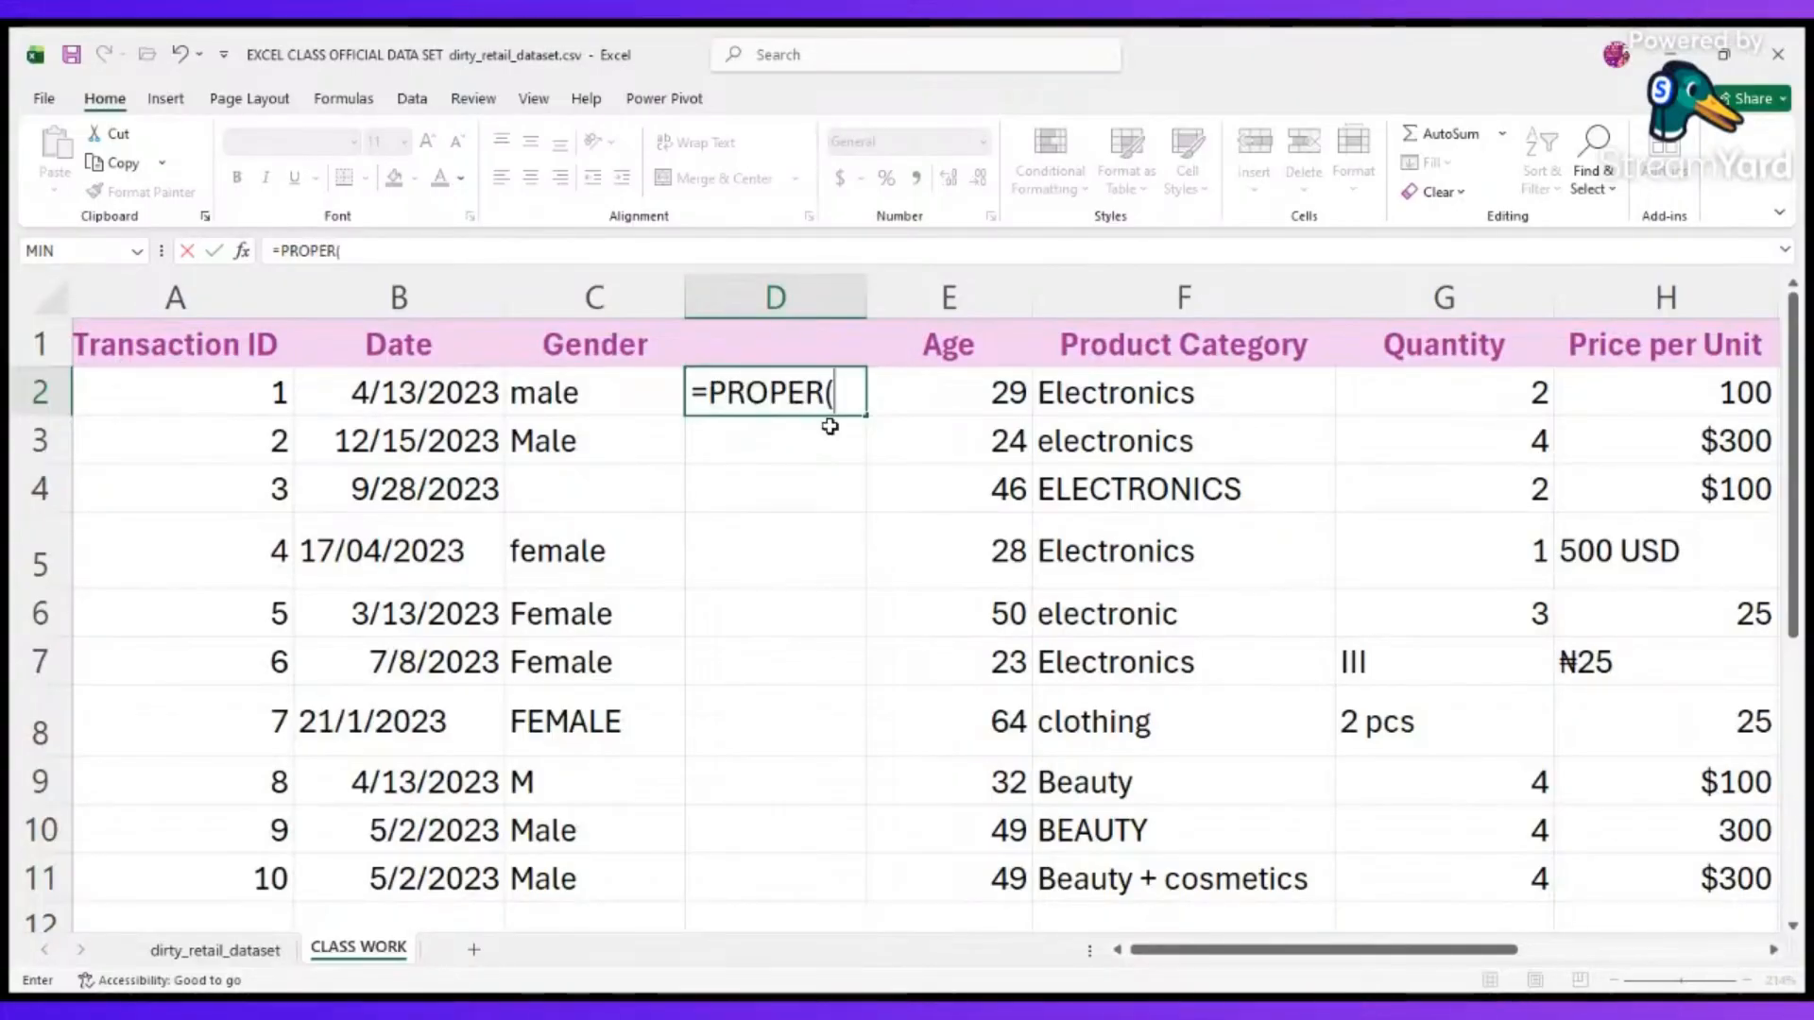
pyautogui.click(570, 391)
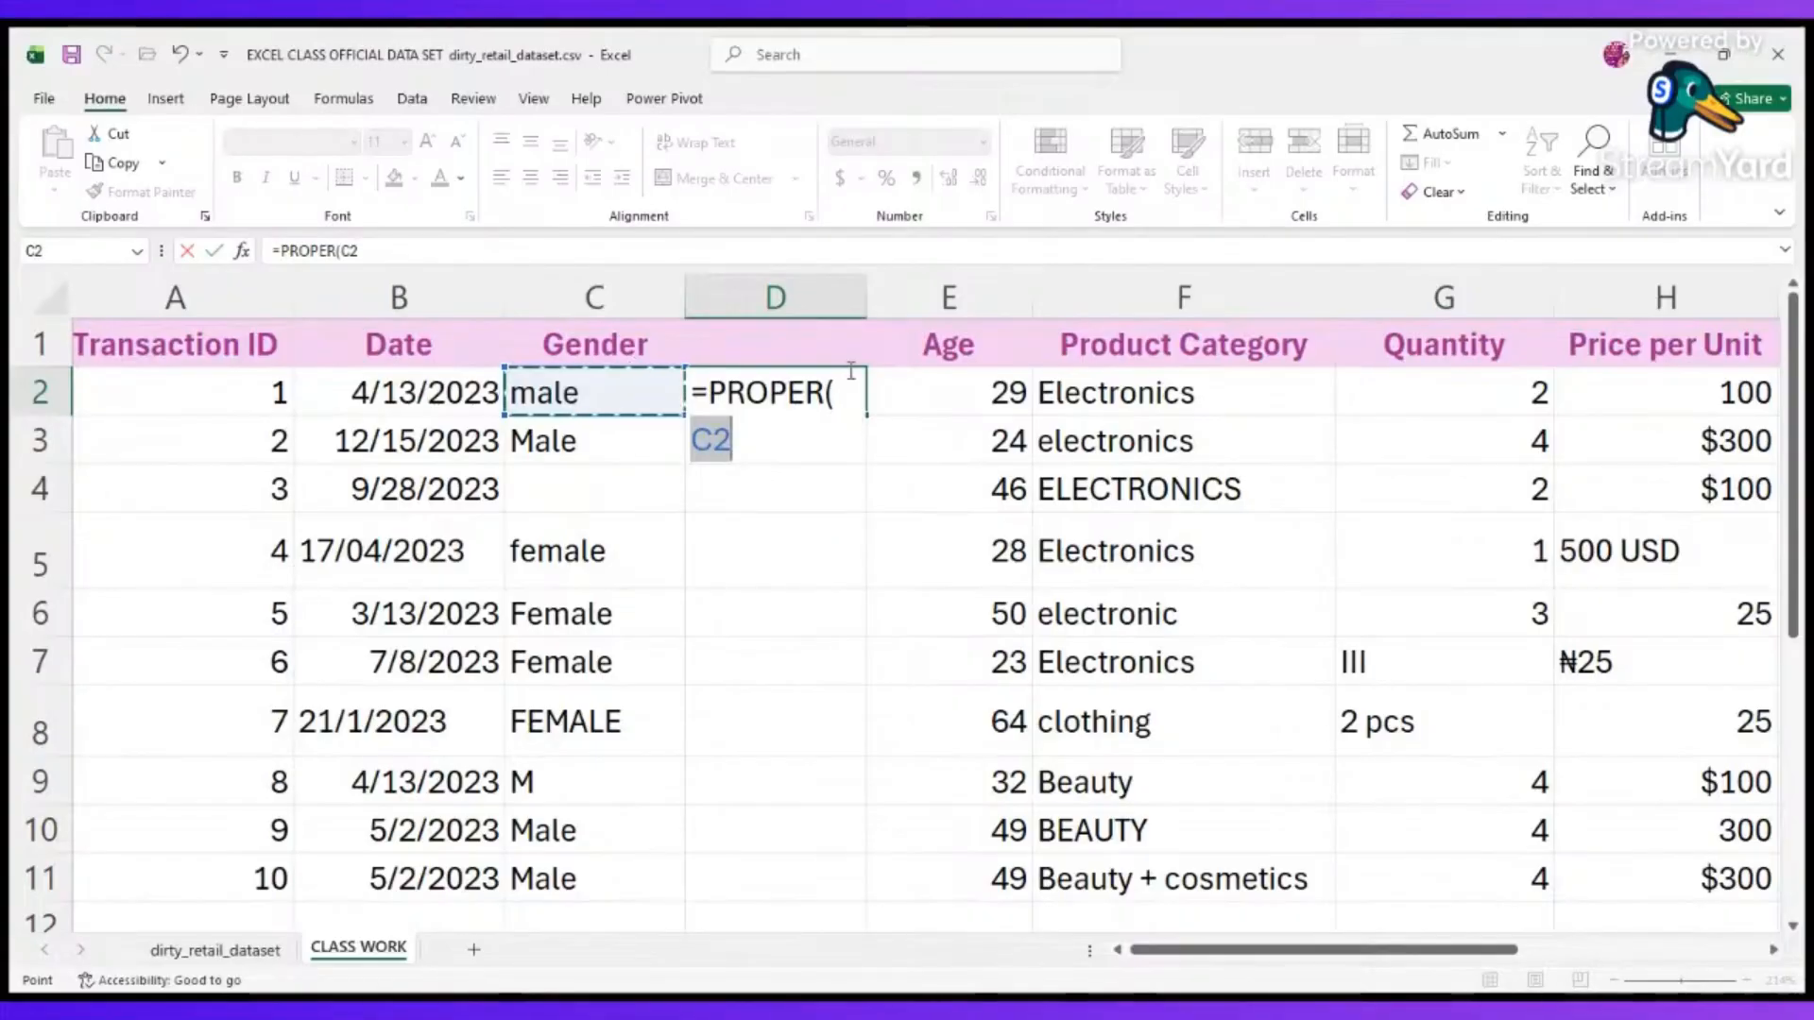
pyautogui.press('Return')
# Fill the PROPER formula from D2 down to D11 and compare the results with the original Gender entries.
pyautogui.click(847, 393)
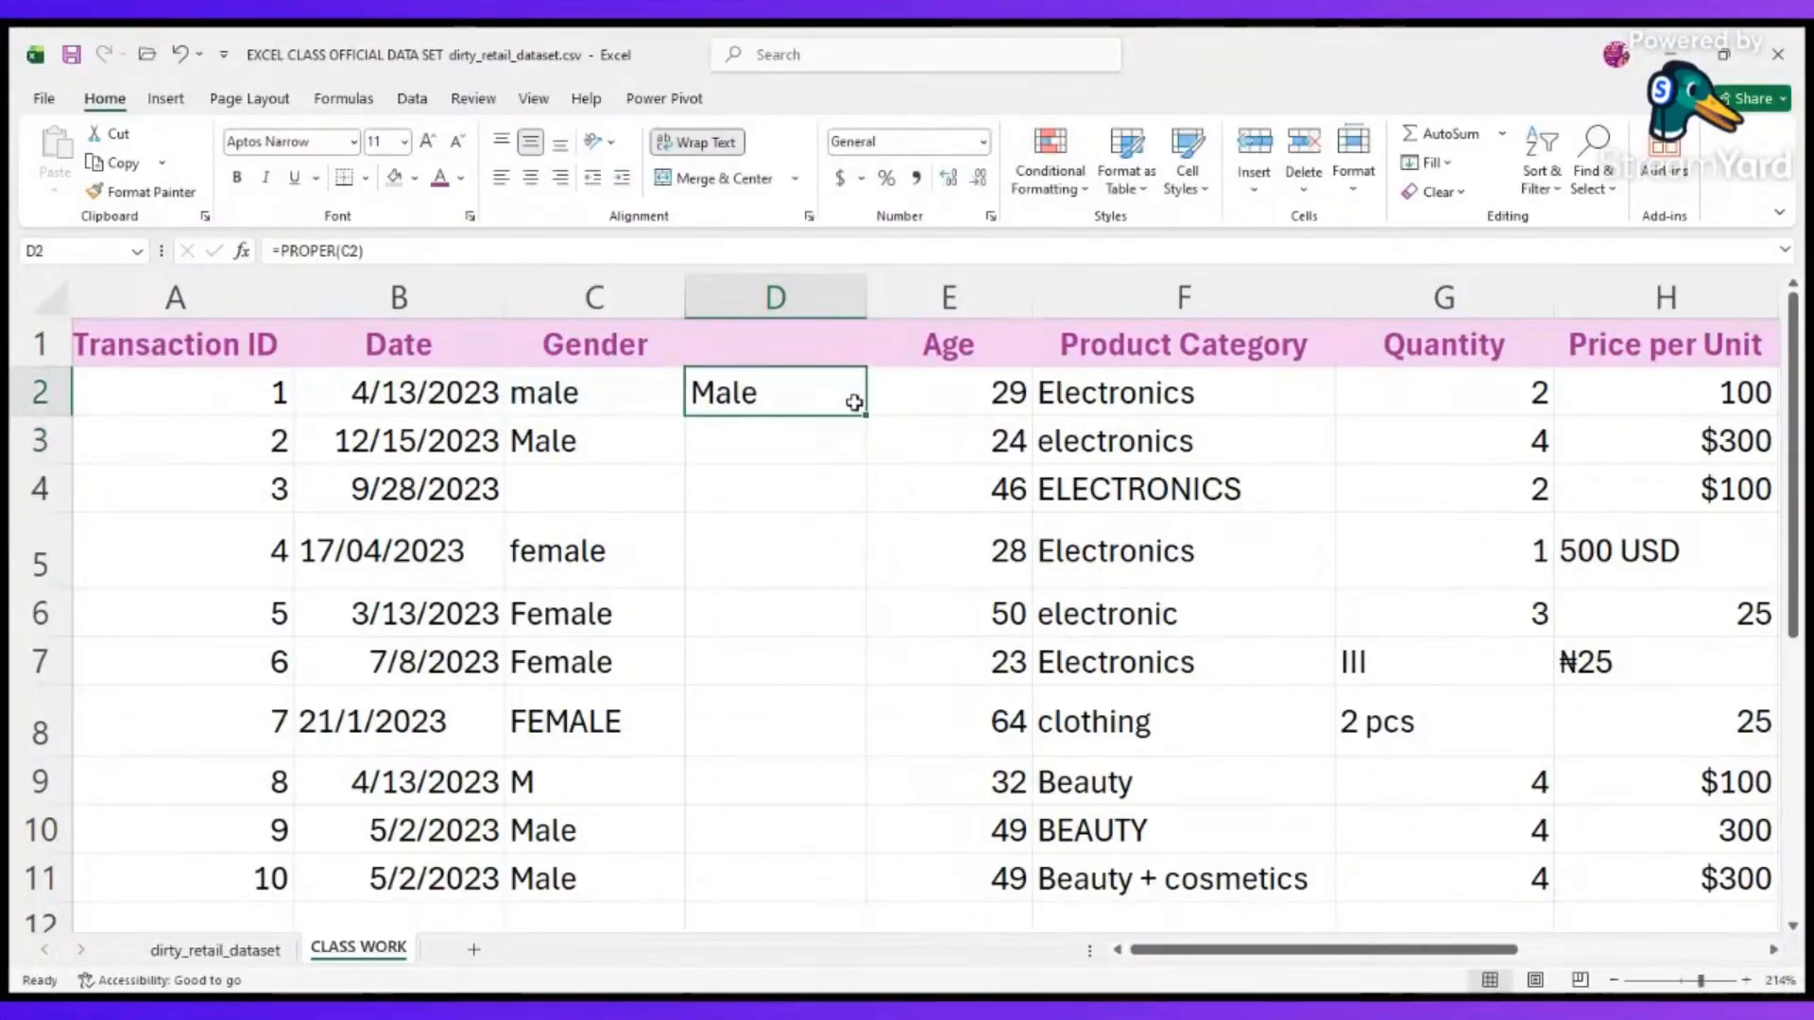
pyautogui.moveTo(866, 417); pyautogui.dragTo(875, 813)
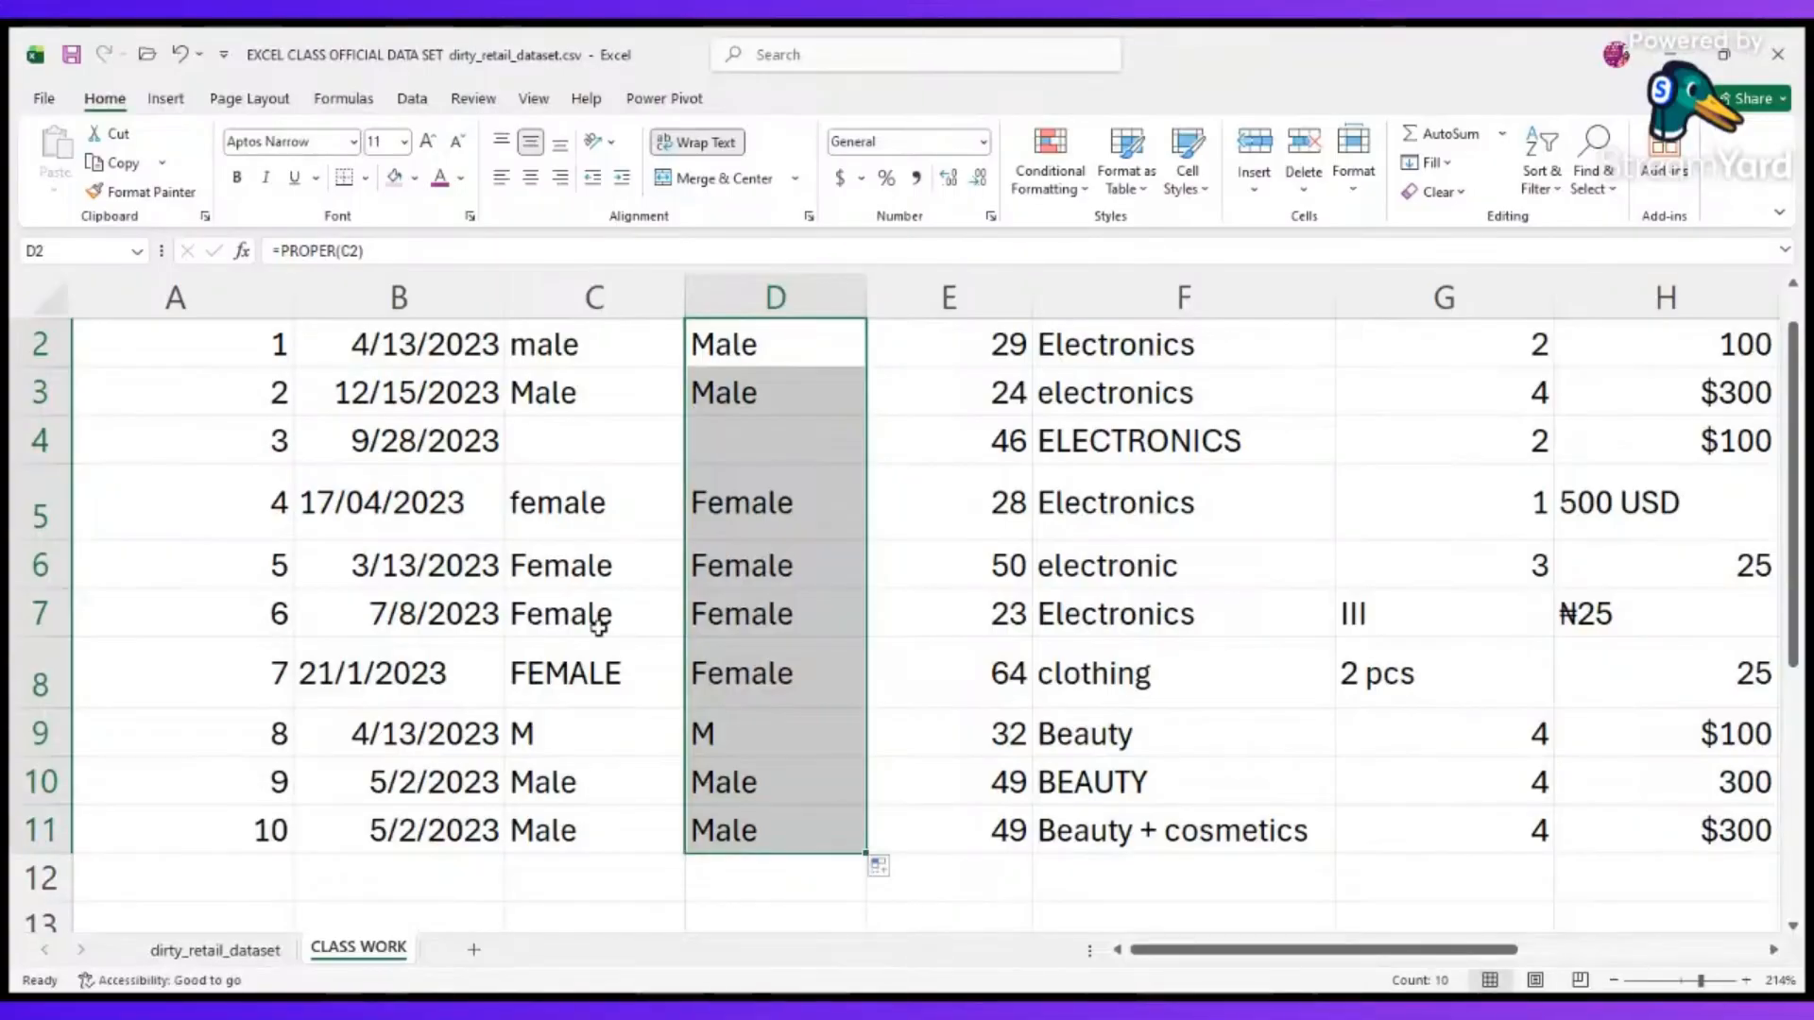
pyautogui.click(587, 711)
pyautogui.click(556, 671)
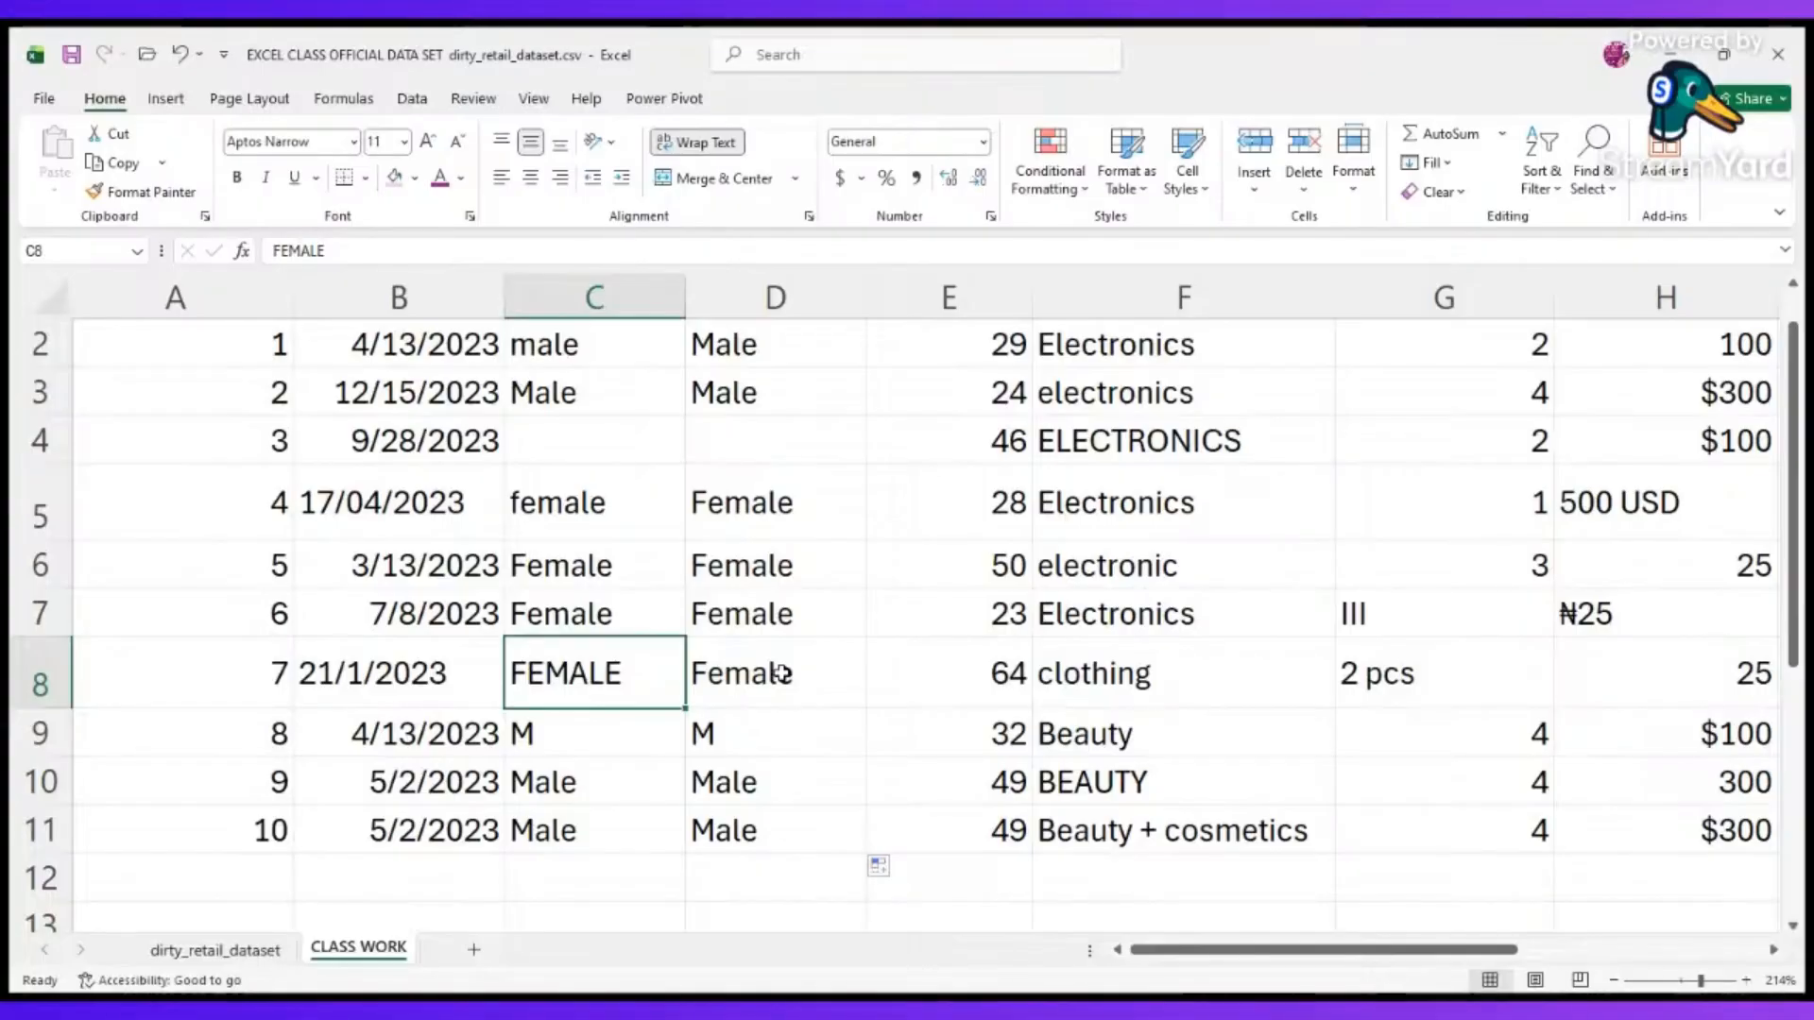
pyautogui.scroll(1, 798, 491)
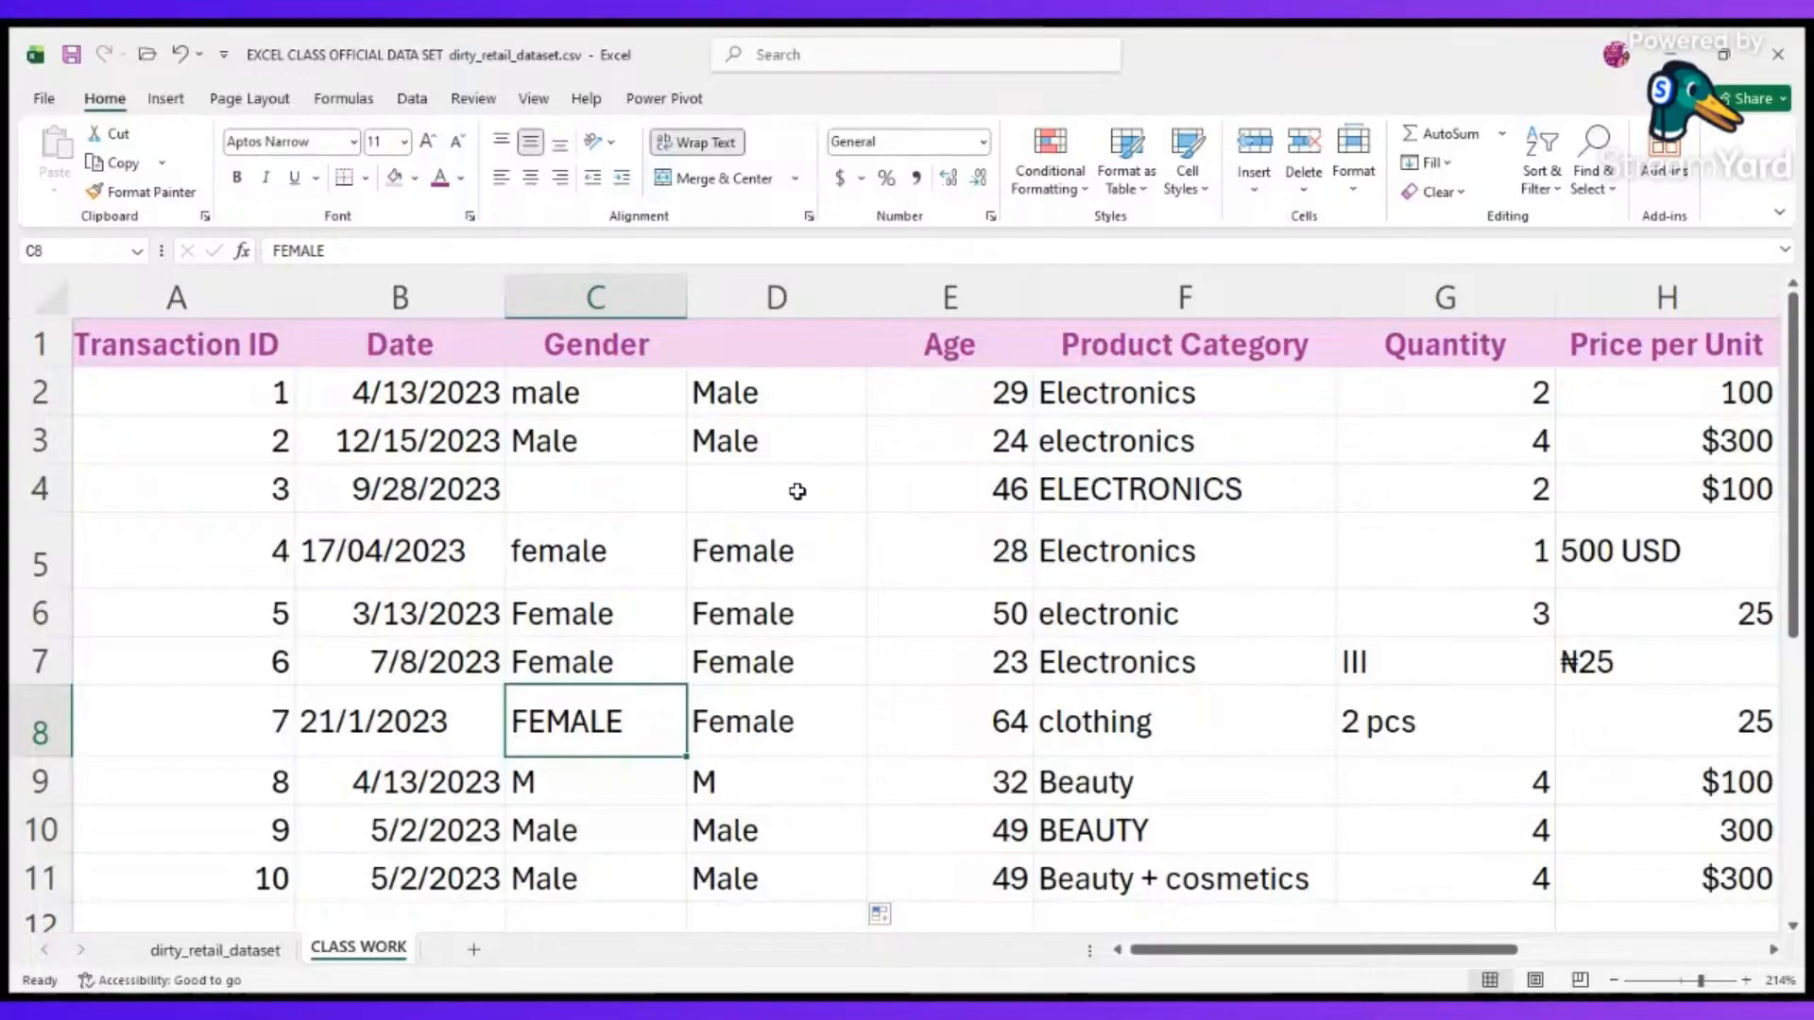
pyautogui.scroll(-2, 727, 532)
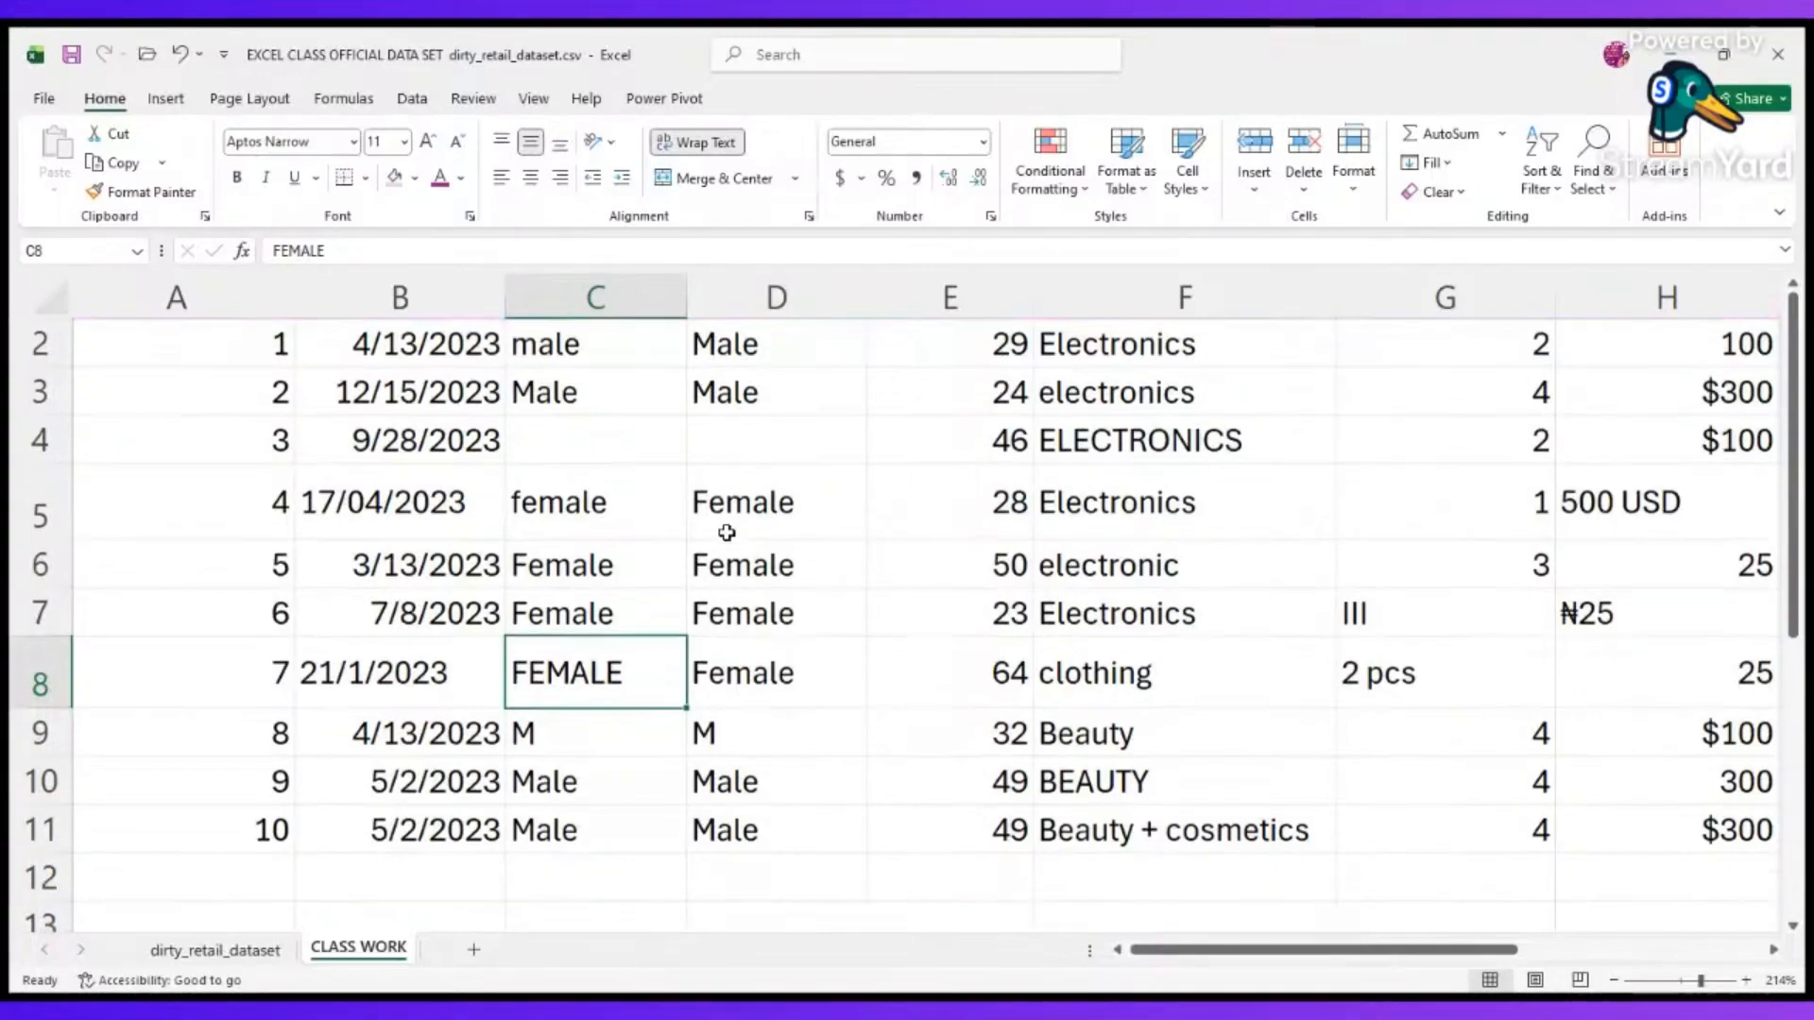
pyautogui.scroll(2, 721, 531)
pyautogui.click(710, 393)
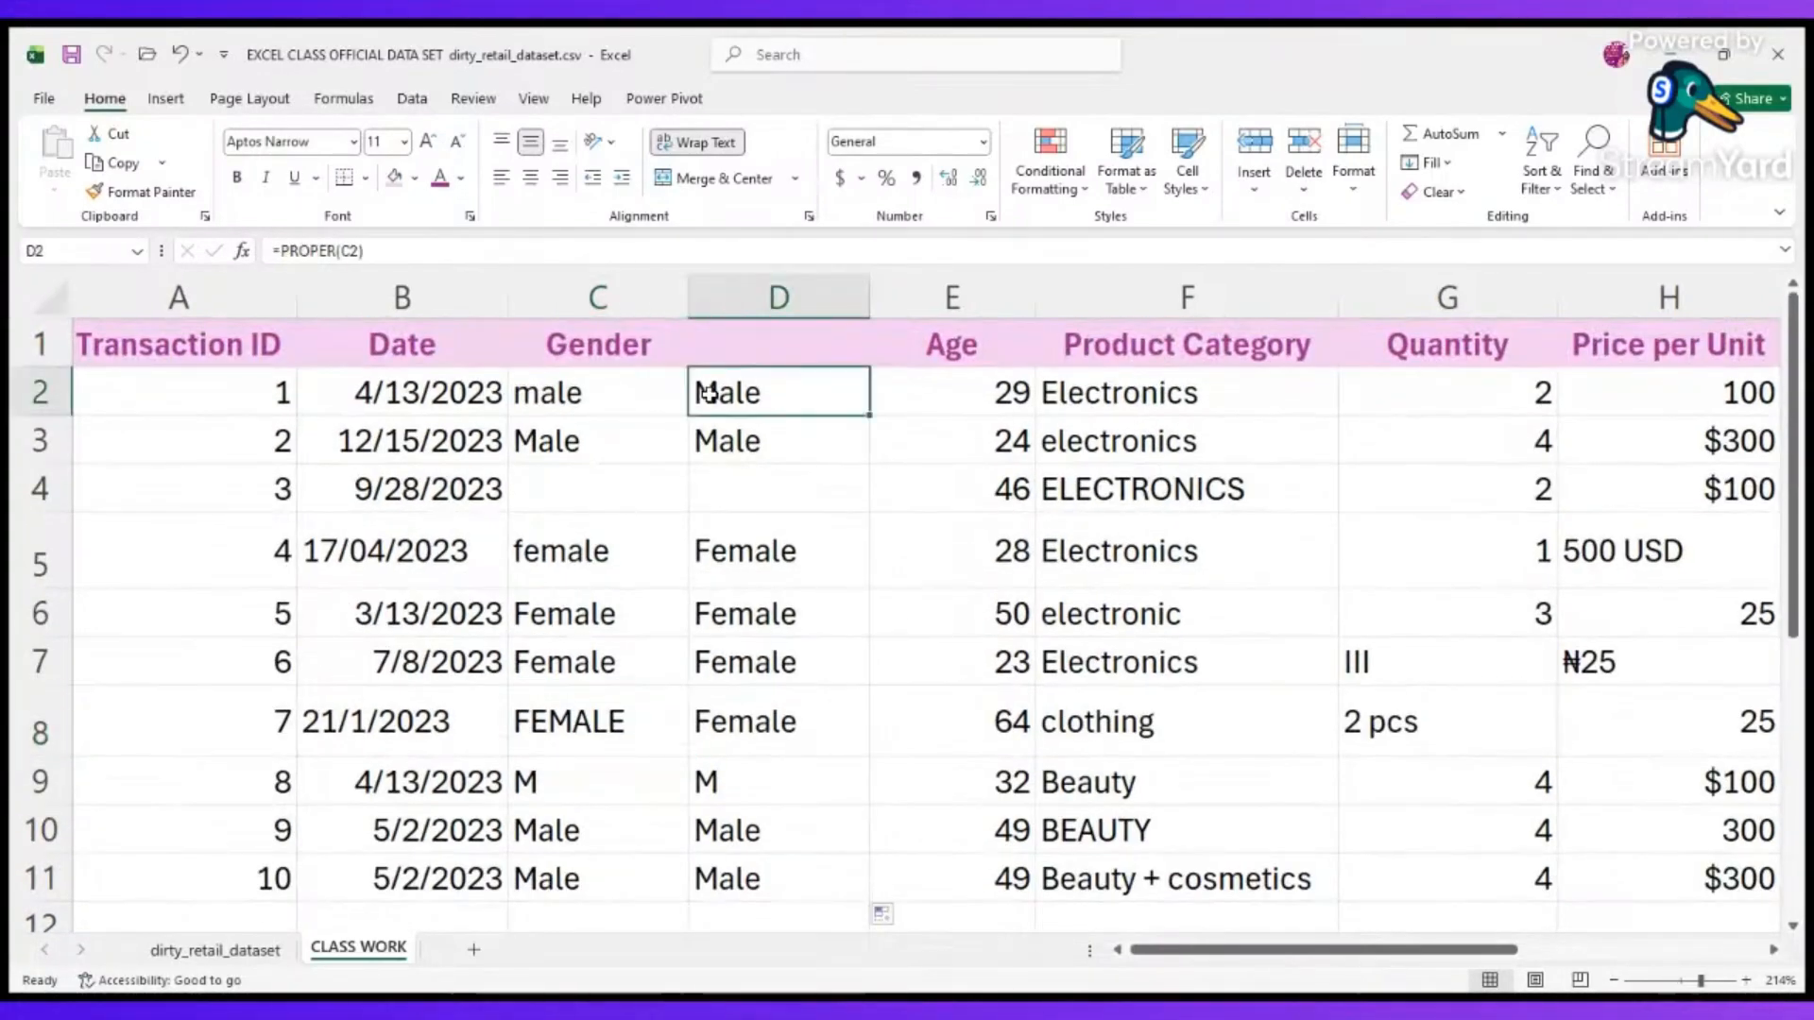
pyautogui.click(741, 498)
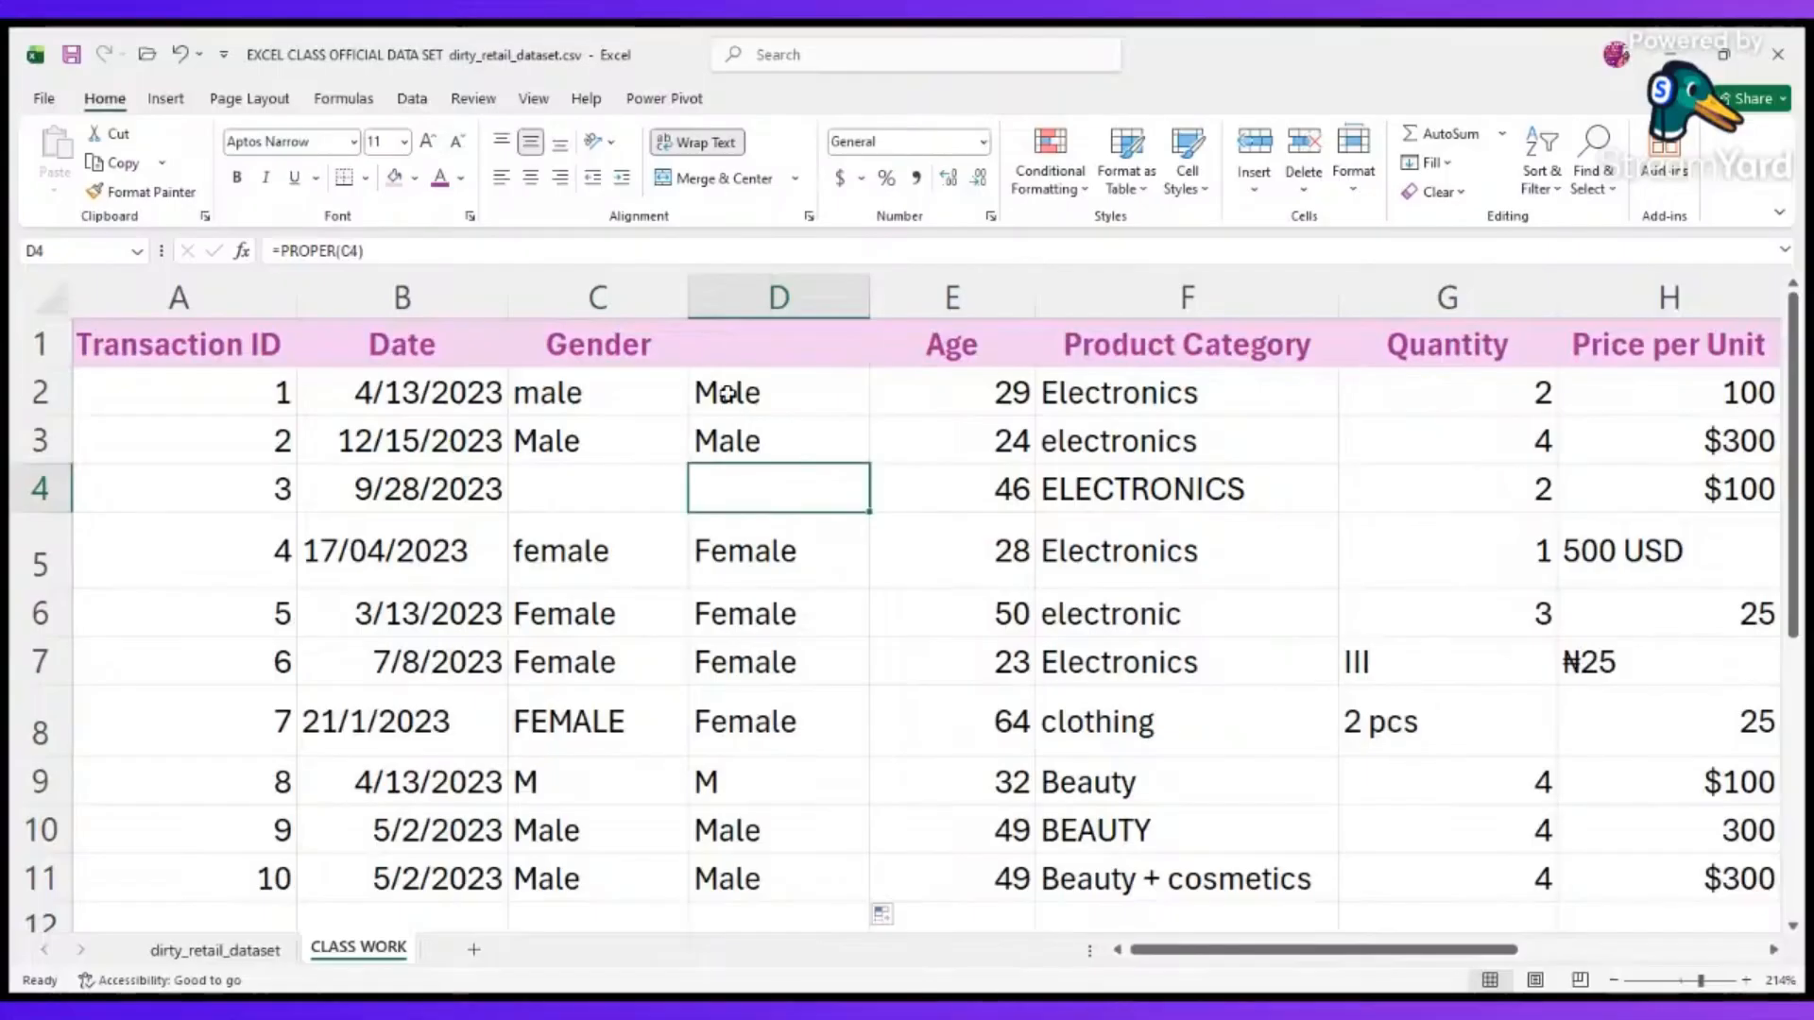
# Copy the whole PROPER helper column D and paste it as values over the Gender column C.
pyautogui.moveTo(727, 393); pyautogui.dragTo(695, 820)
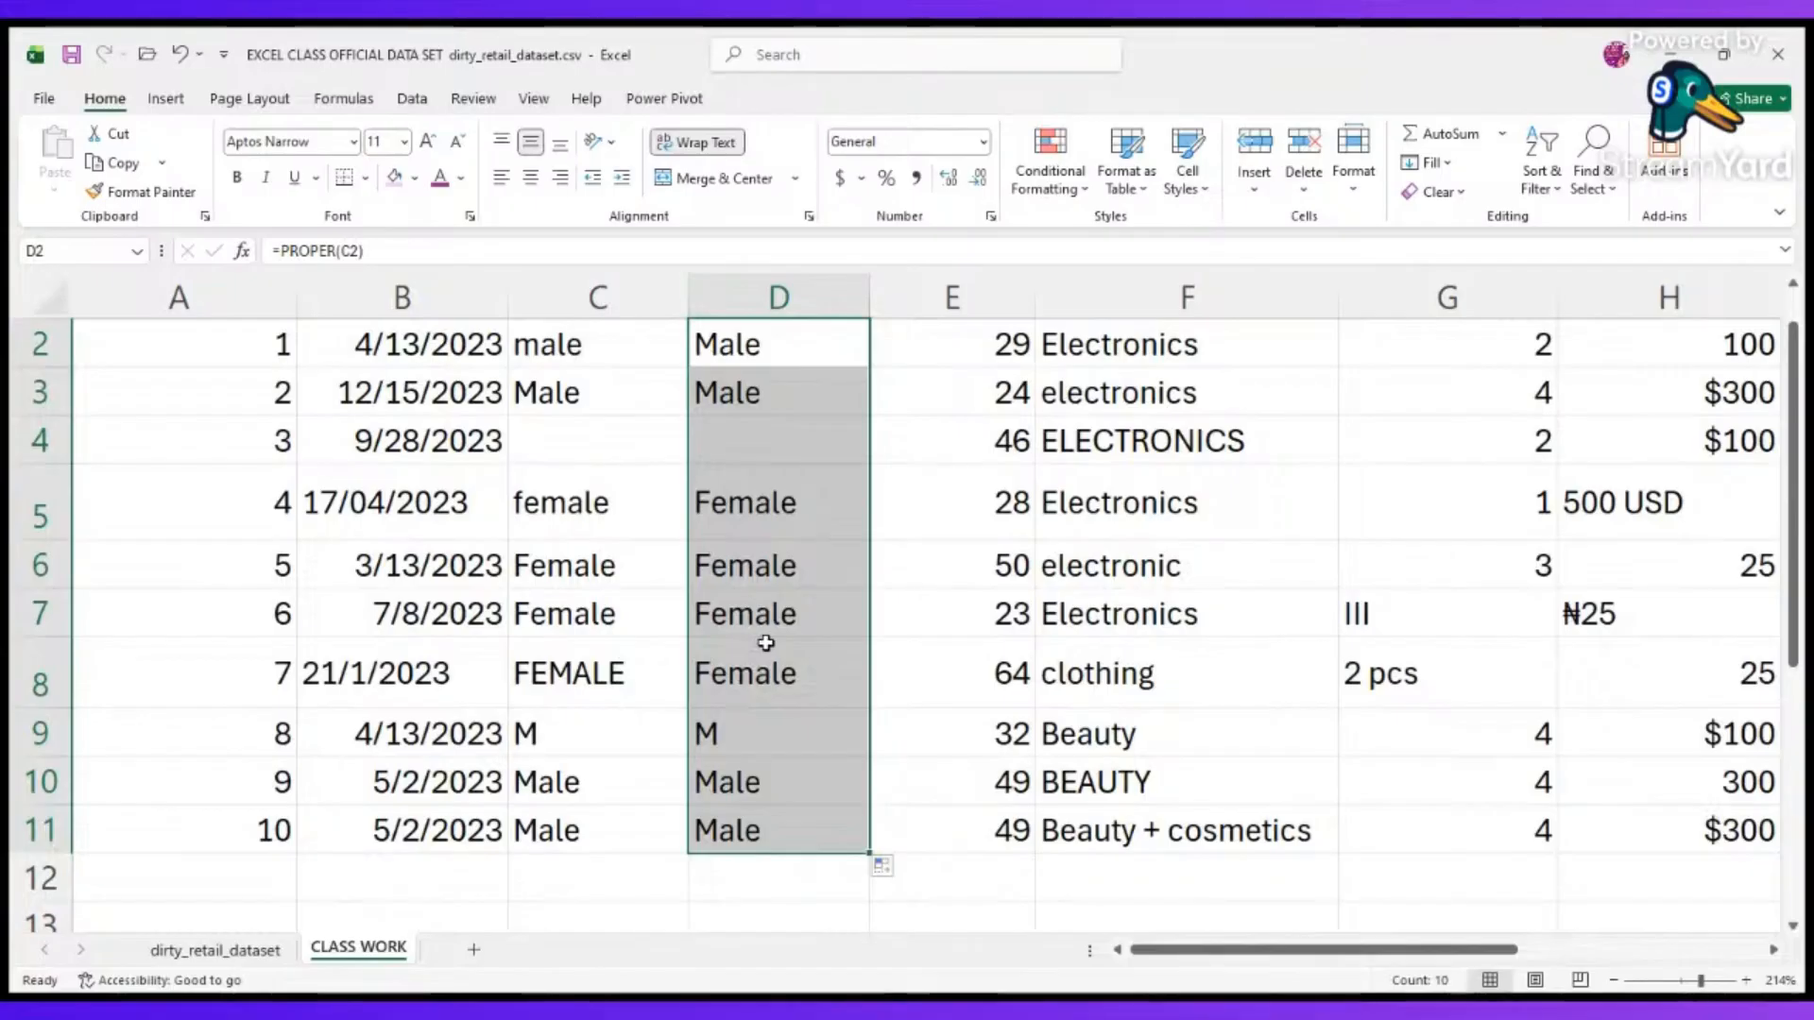
pyautogui.scroll(1, 763, 641)
pyautogui.click(810, 293)
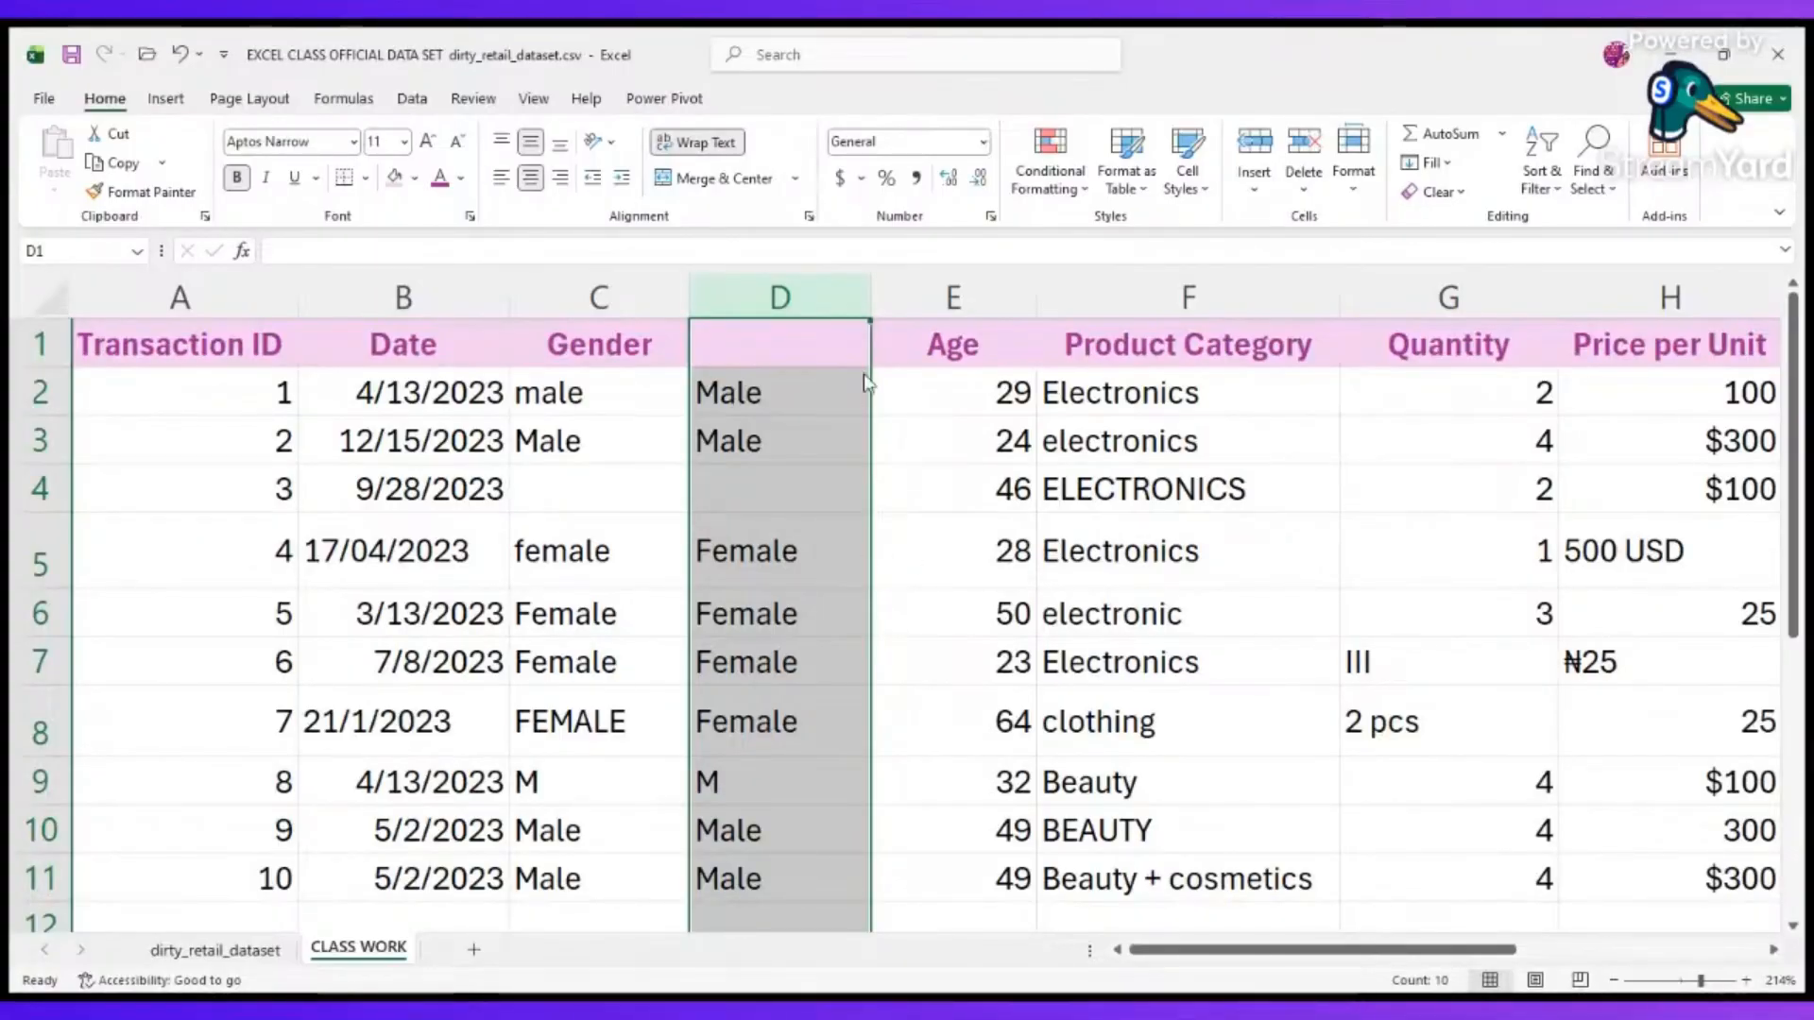
pyautogui.hotkey('ctrl', 'c')
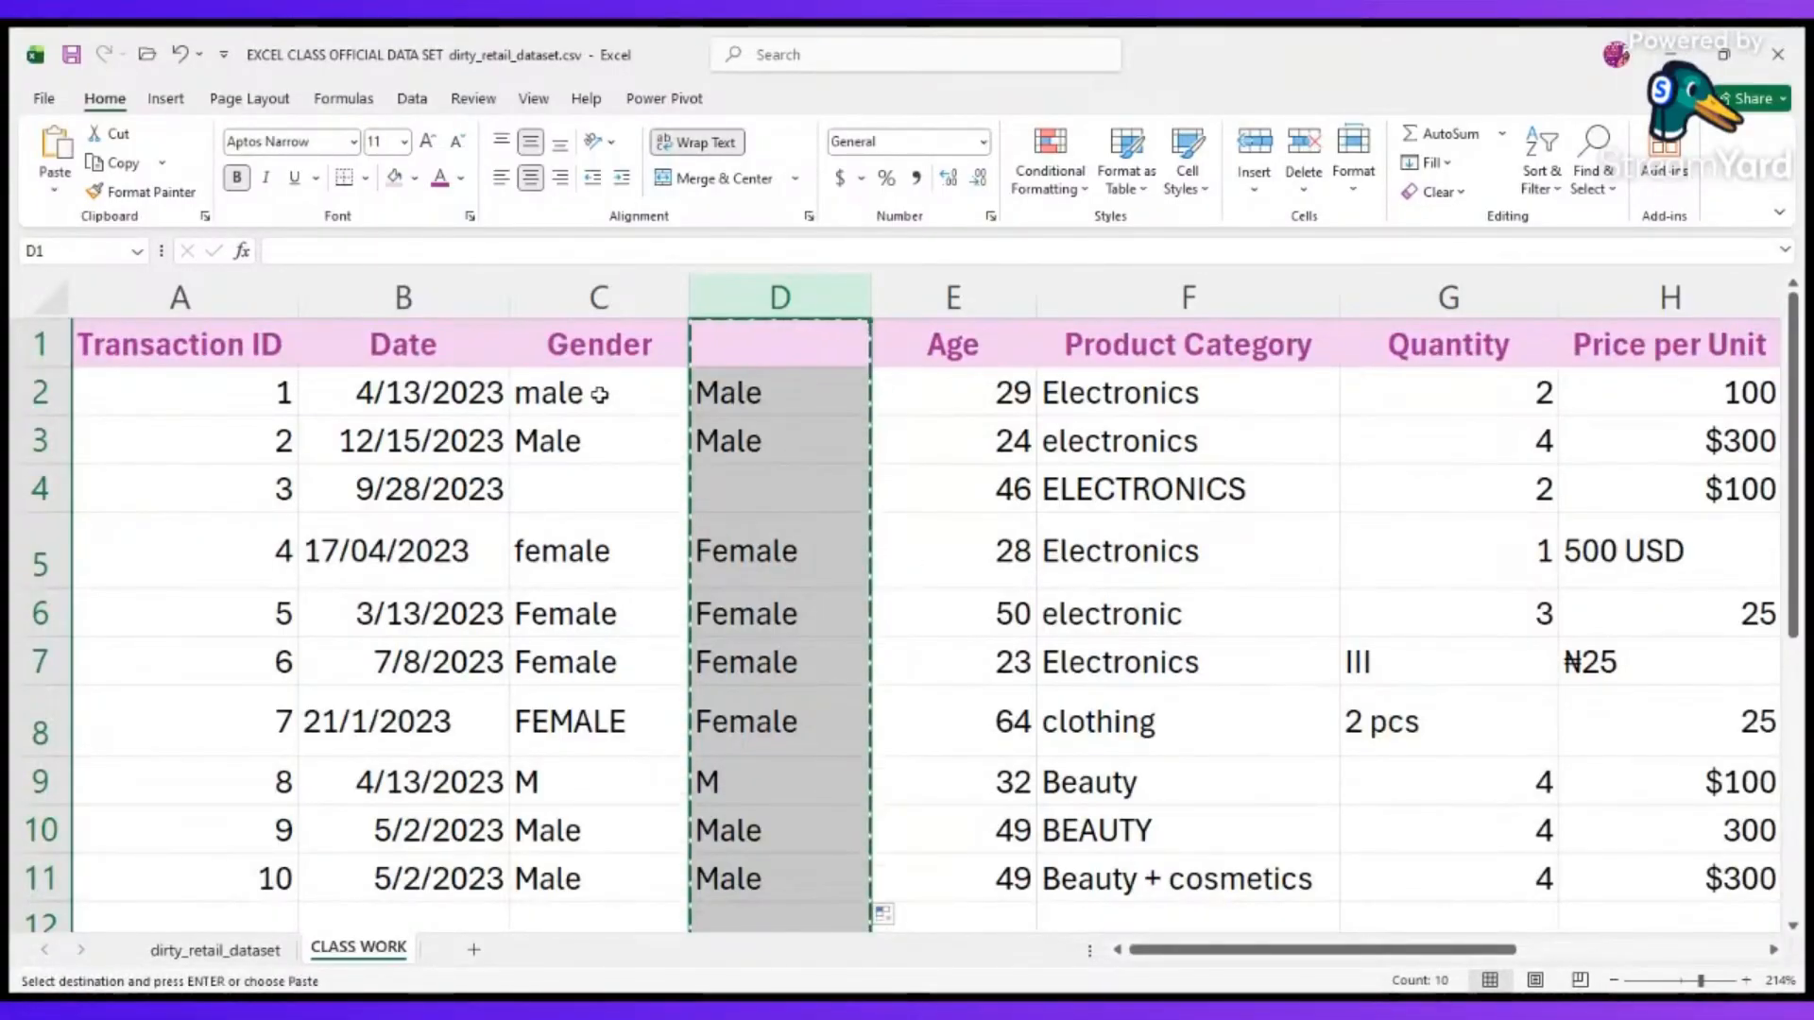
pyautogui.click(600, 395)
pyautogui.click(614, 302)
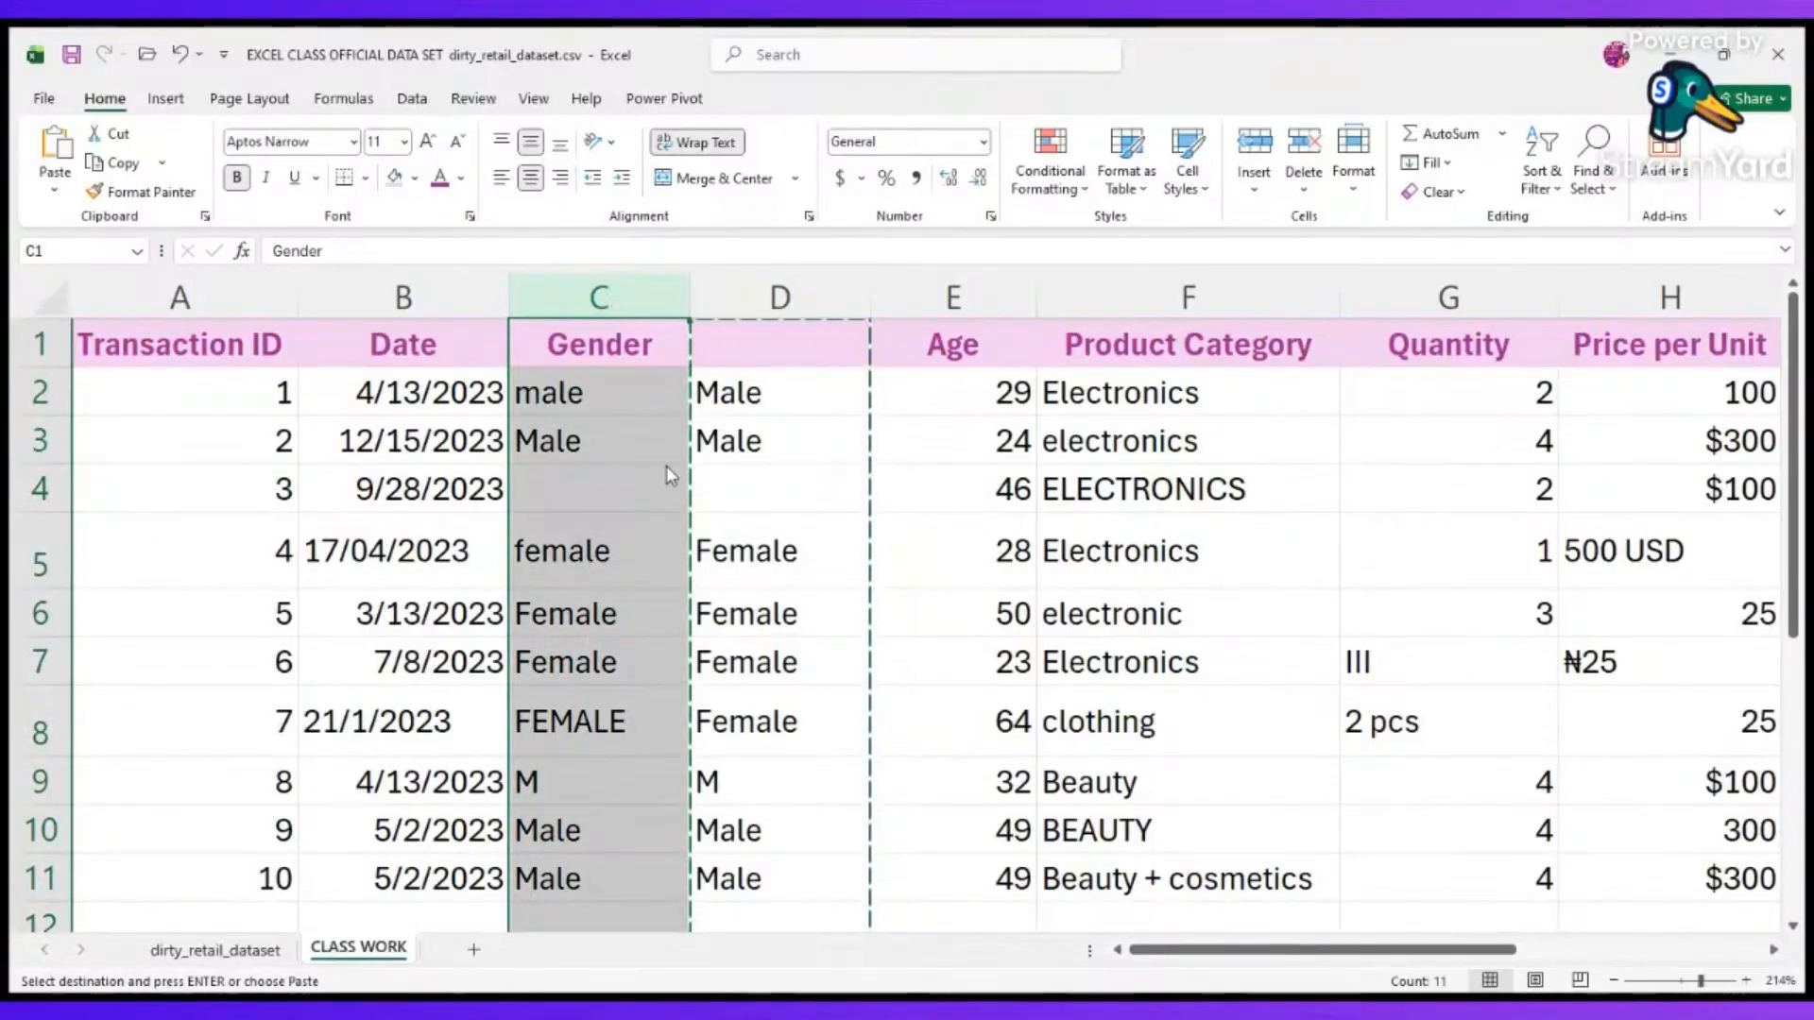
pyautogui.hotkey('ctrl', 'v')
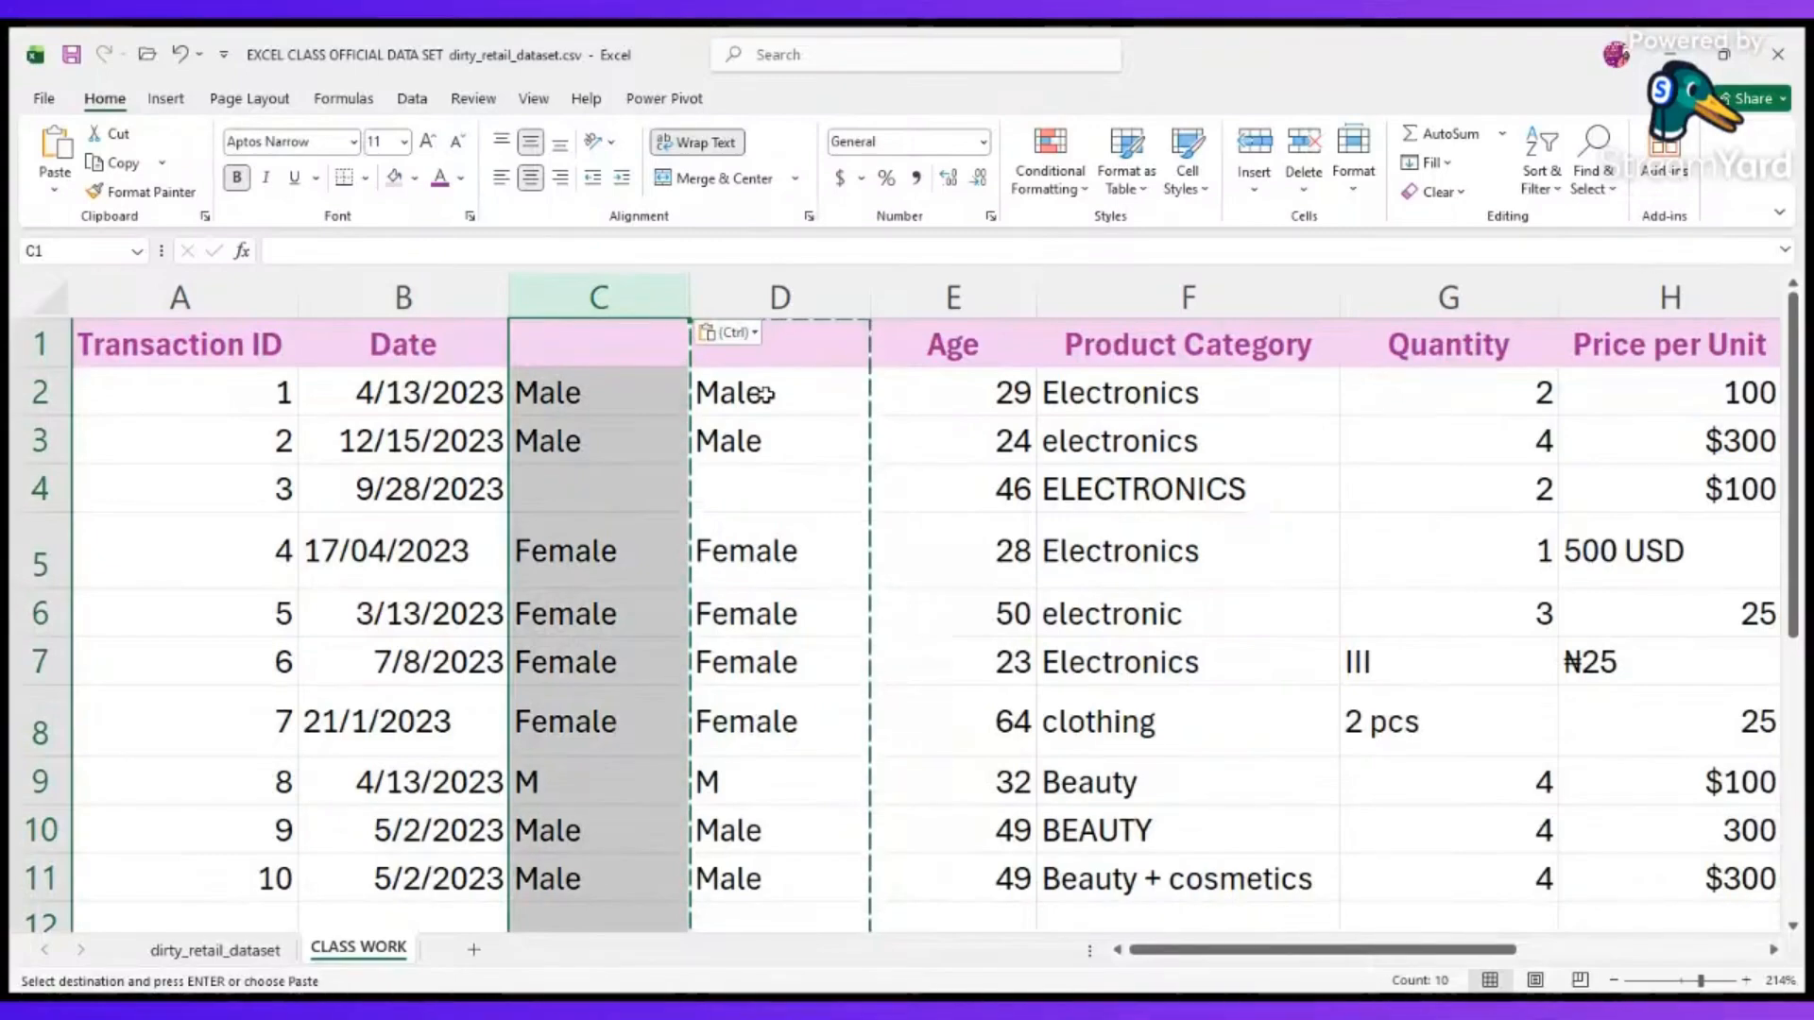
# Delete the PROPER helper column D between the pasted gender values and Age.
pyautogui.click(778, 279)
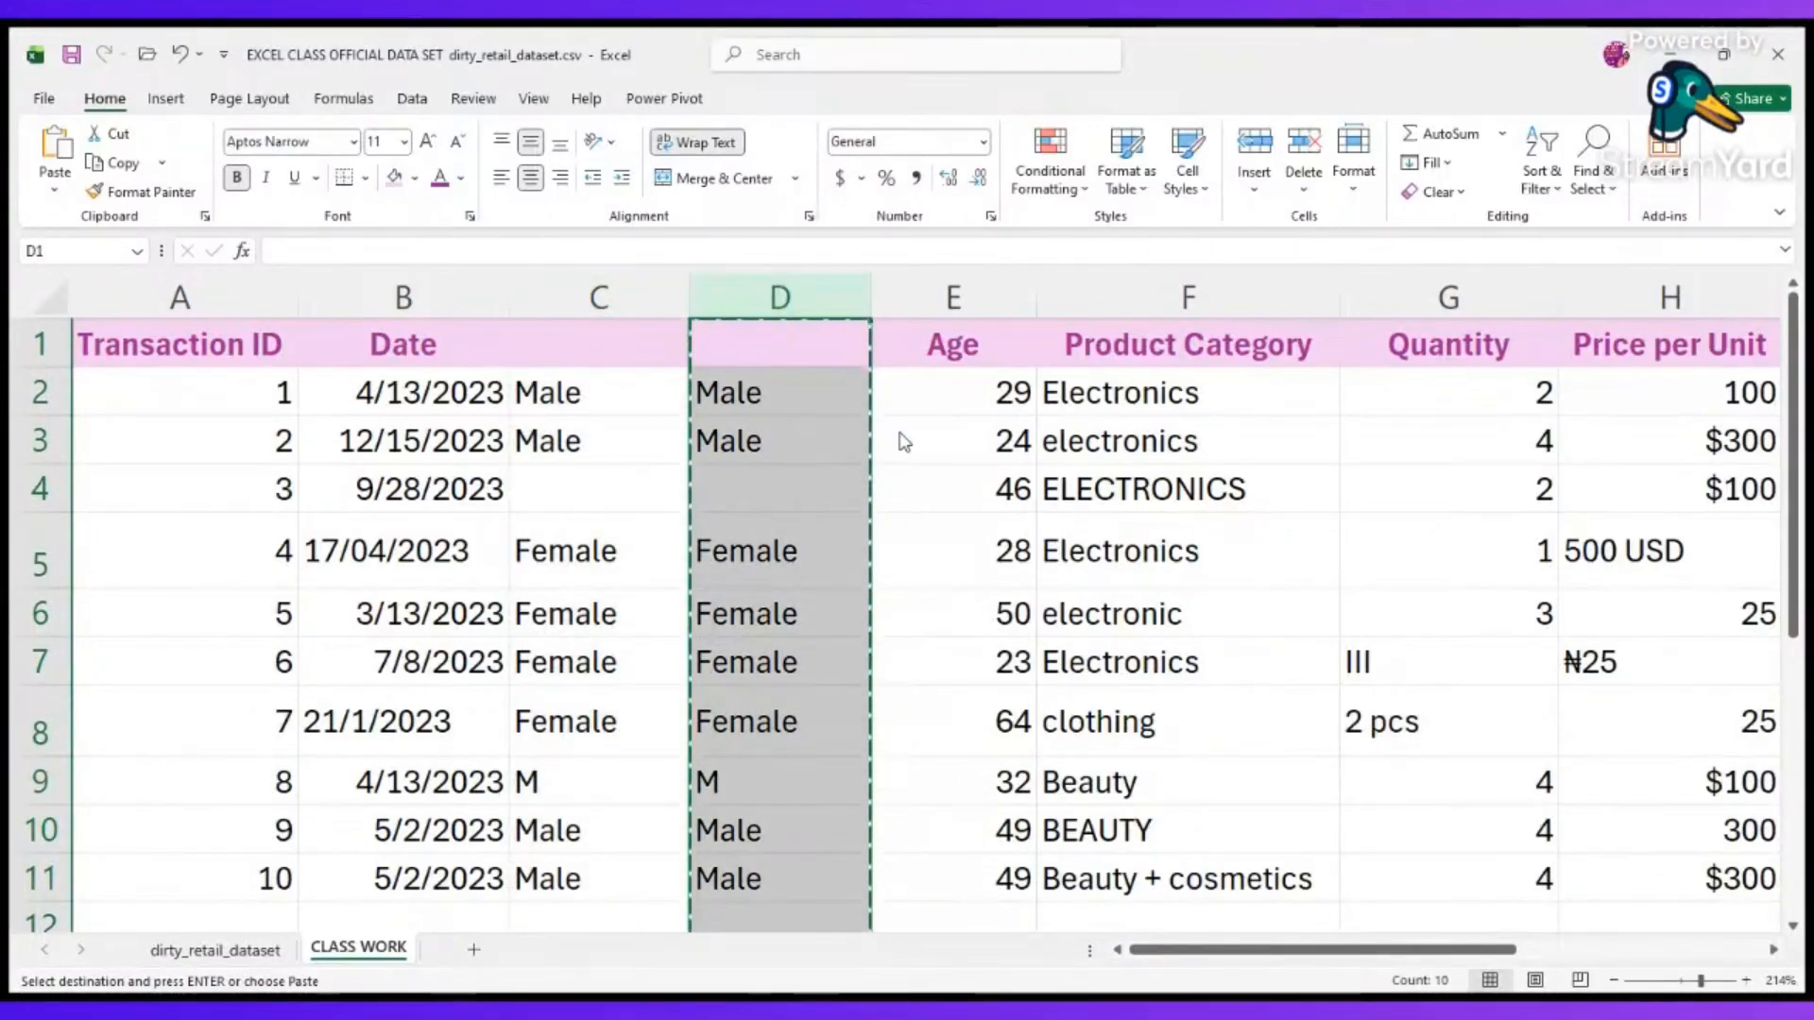
pyautogui.hotkey('ctrl', '-')
pyautogui.click(1025, 441)
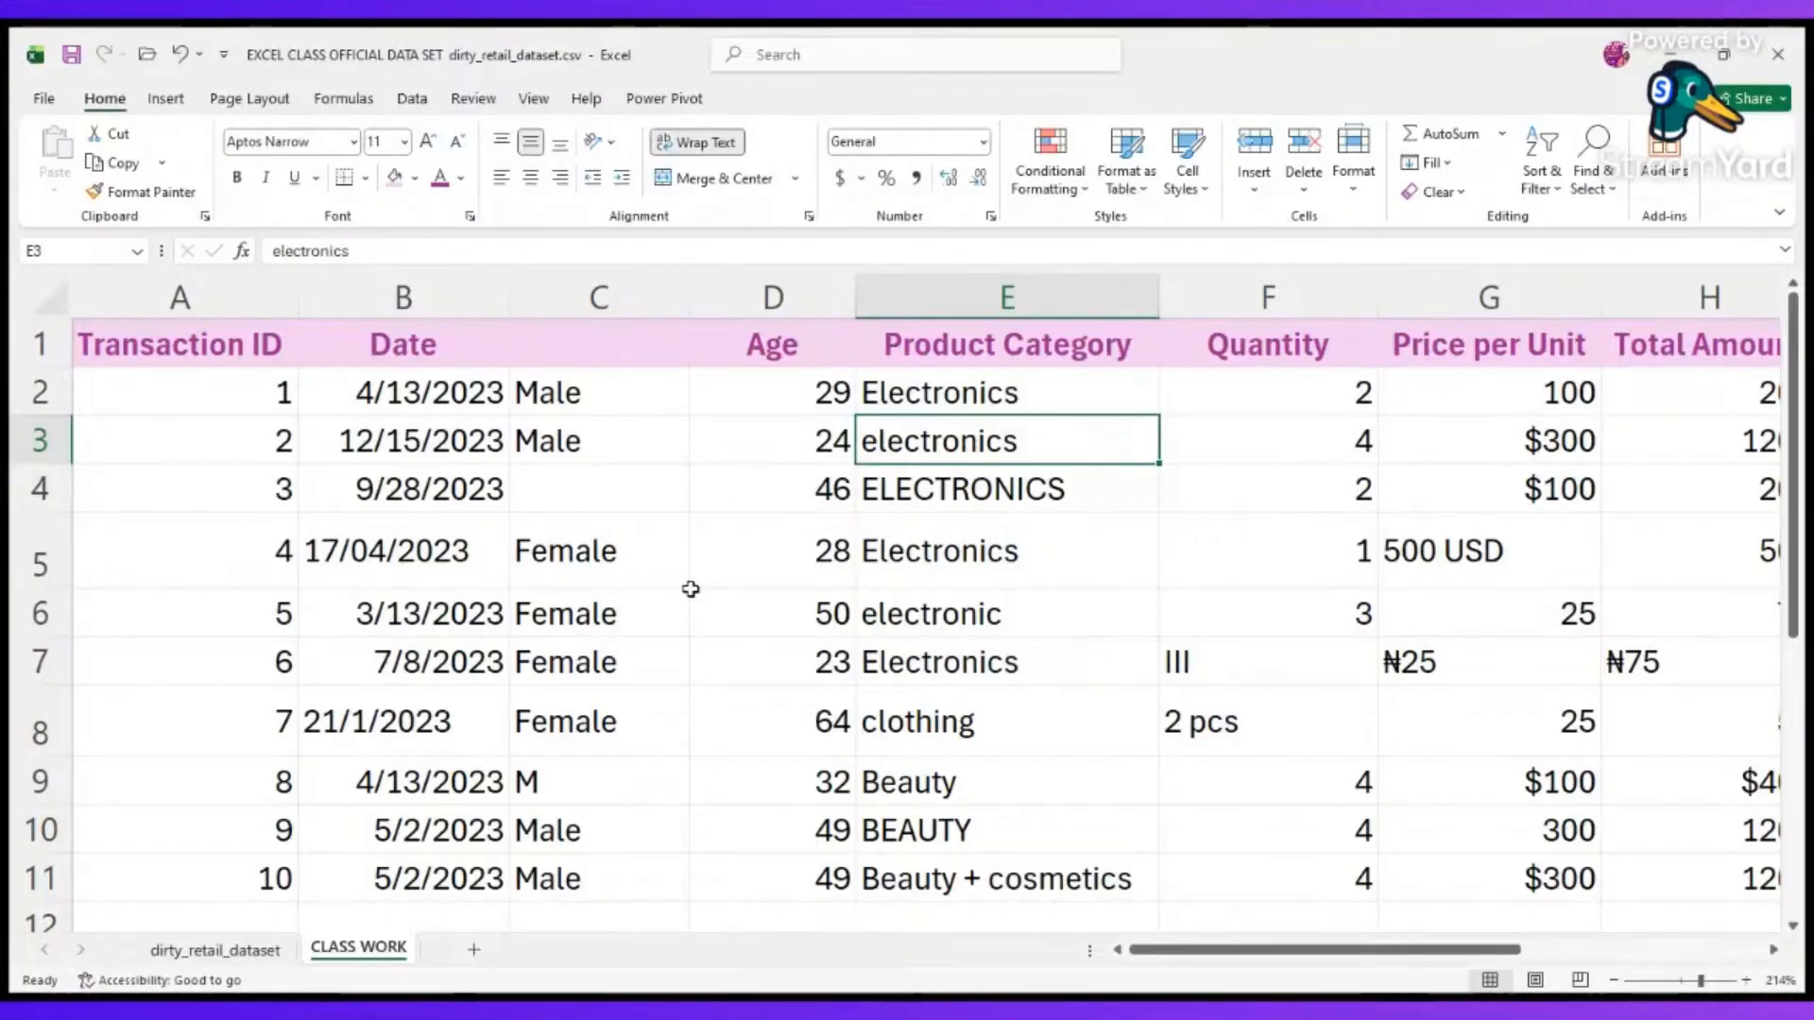
pyautogui.hscroll(2, 690, 589)
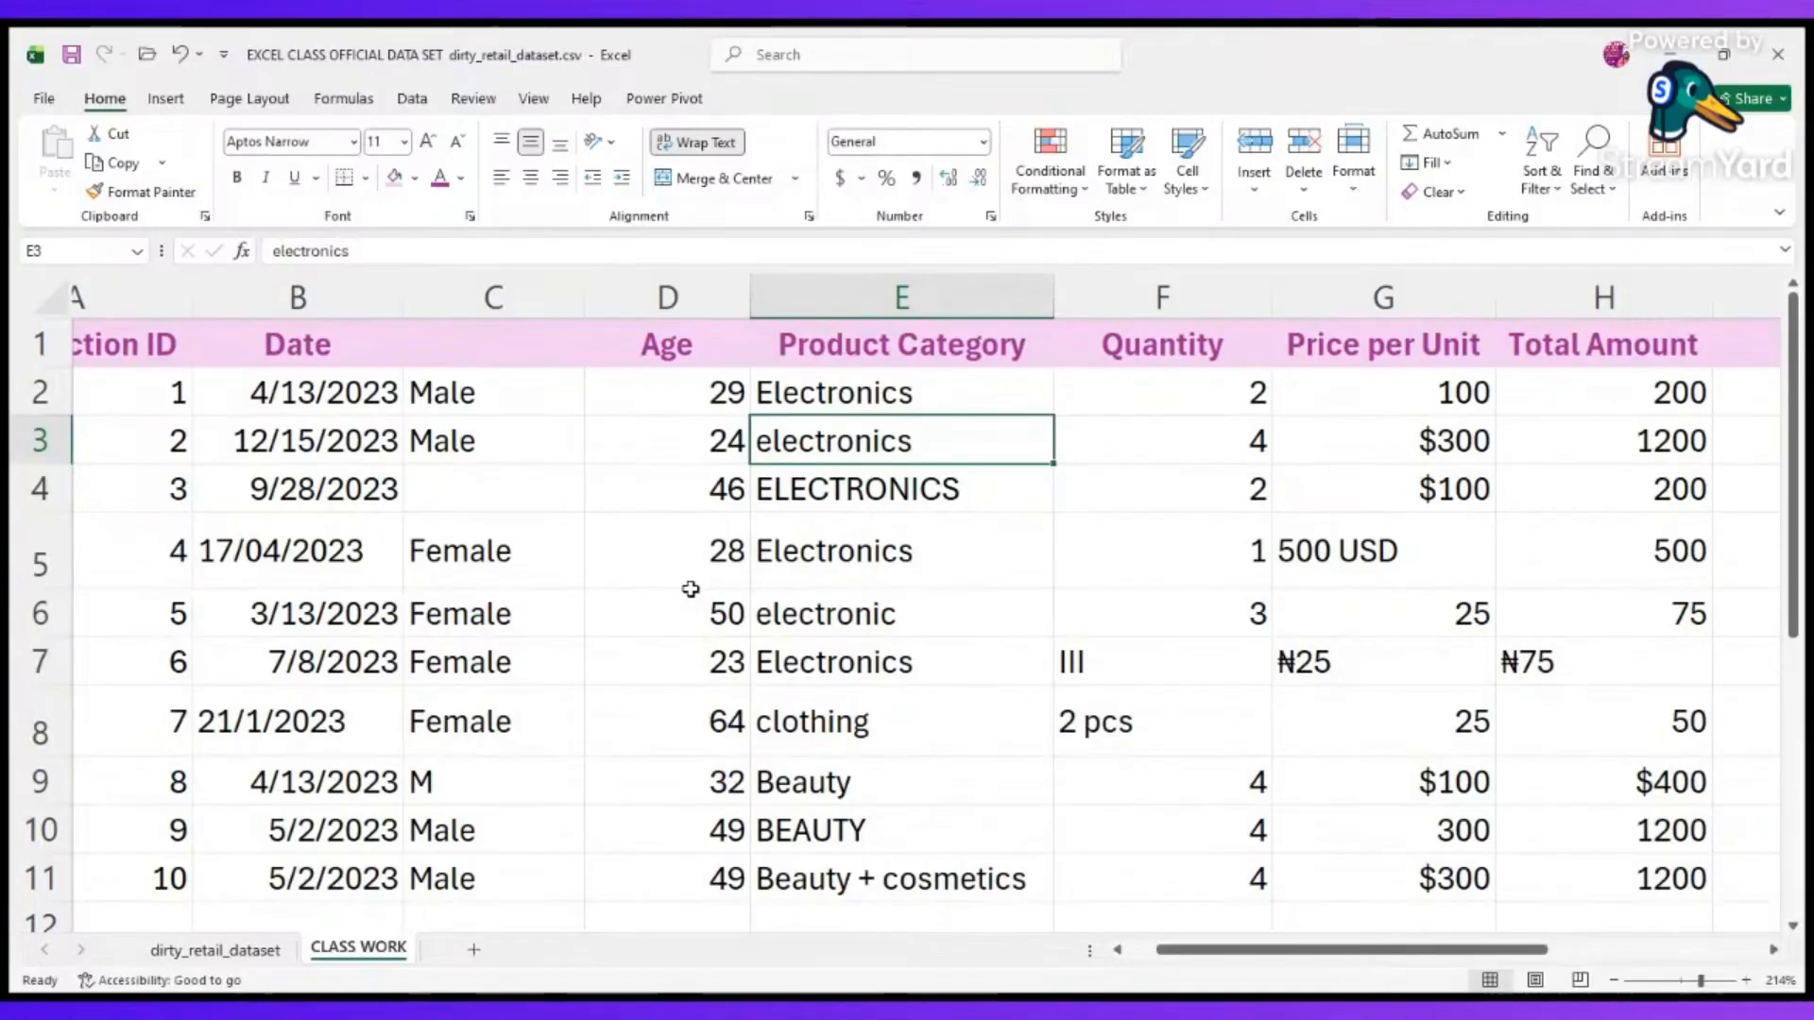
pyautogui.hscroll(-2, 691, 589)
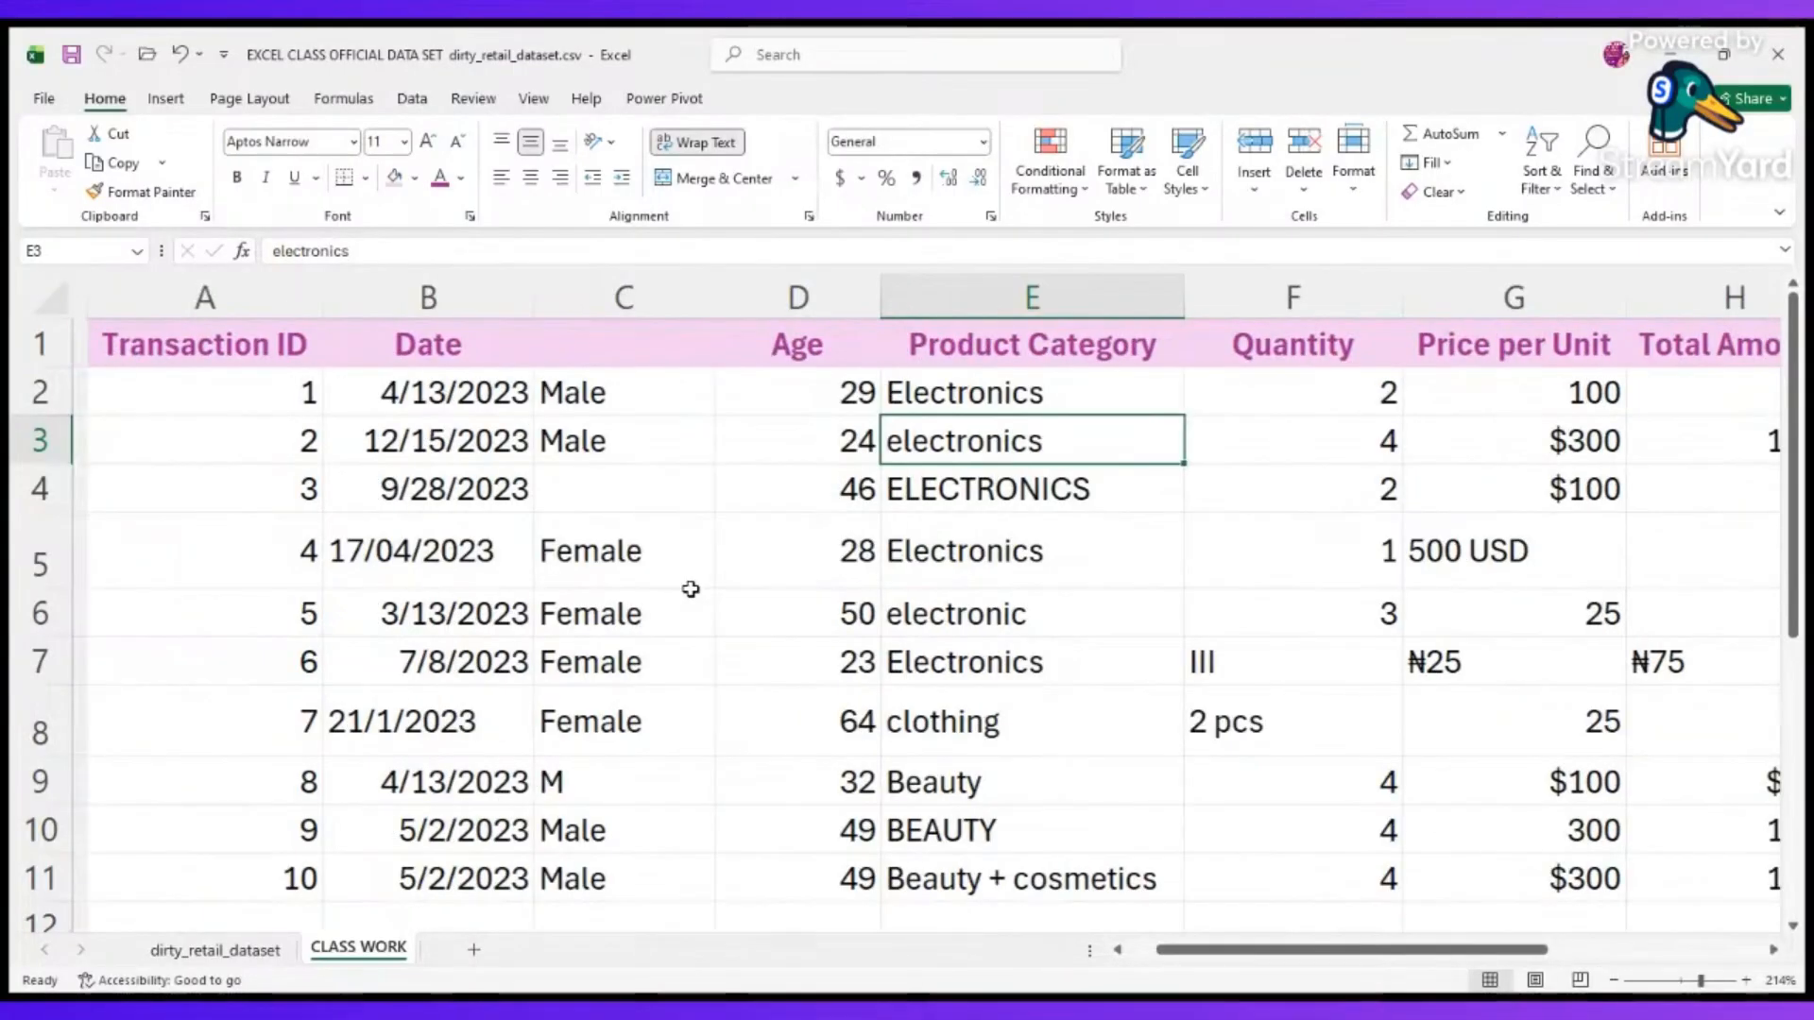
pyautogui.hscroll(3, 690, 588)
pyautogui.hscroll(2, 691, 589)
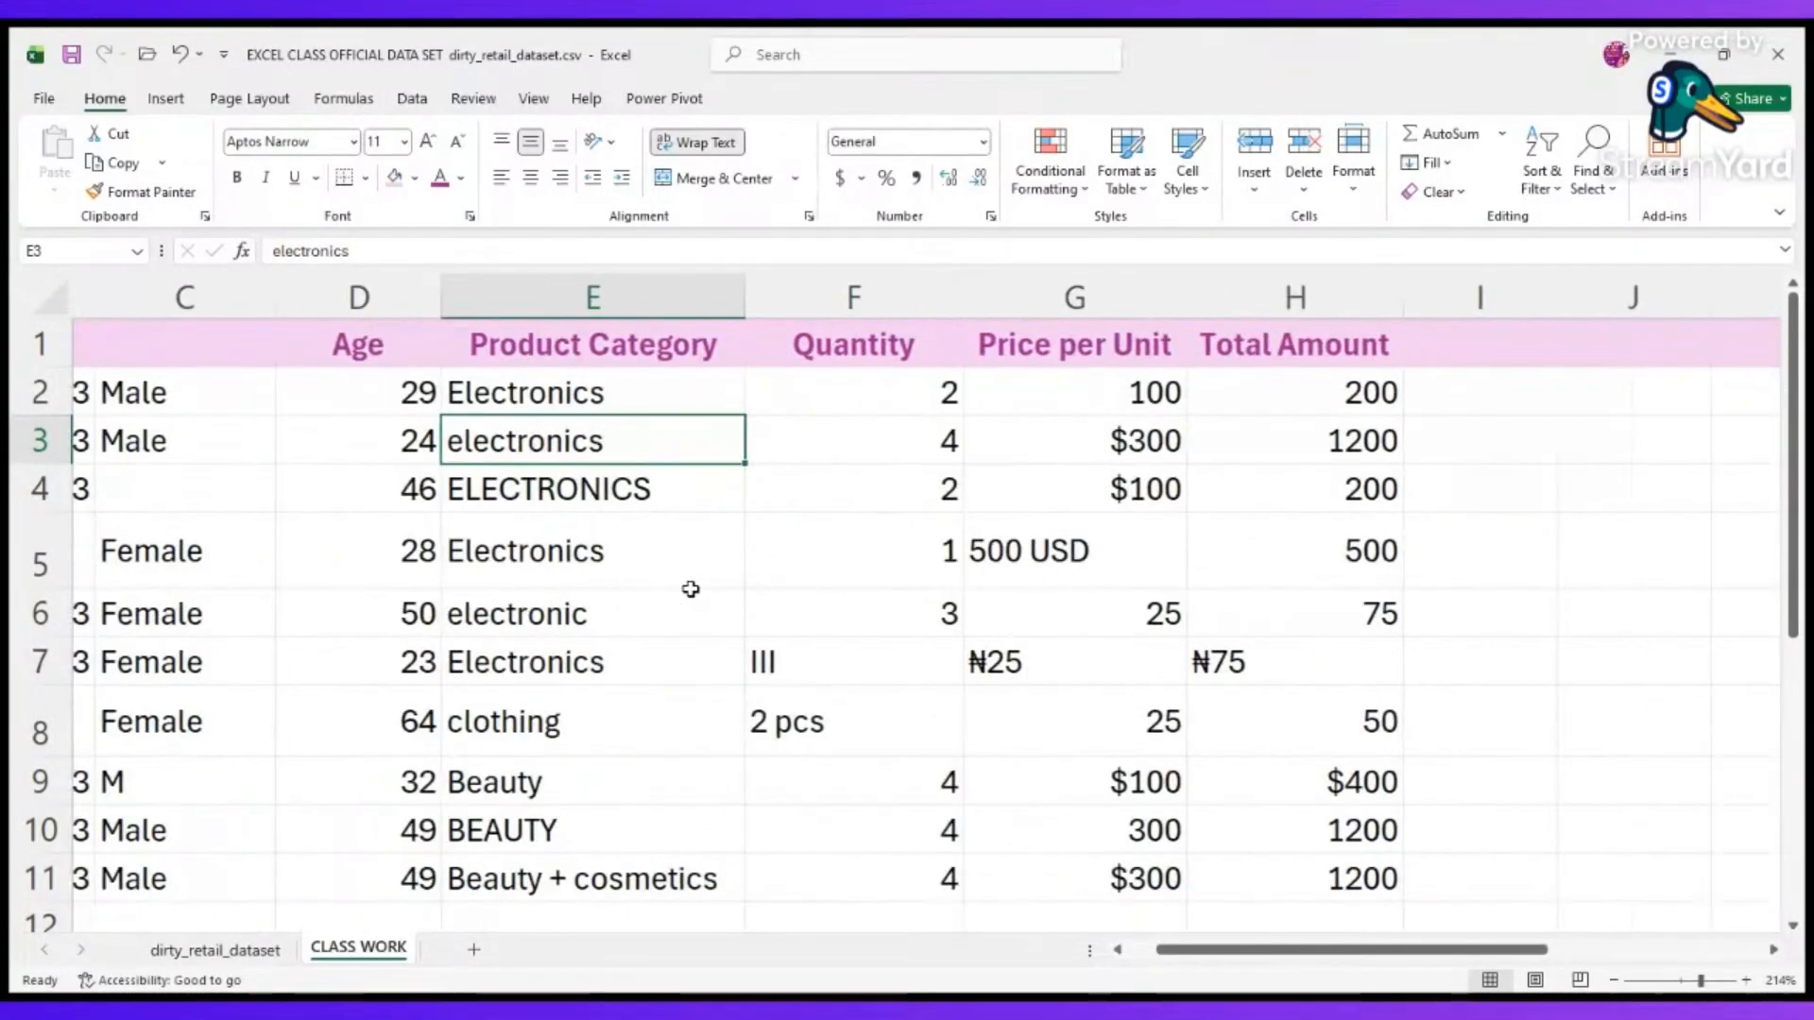
pyautogui.hscroll(-3, 985, 770)
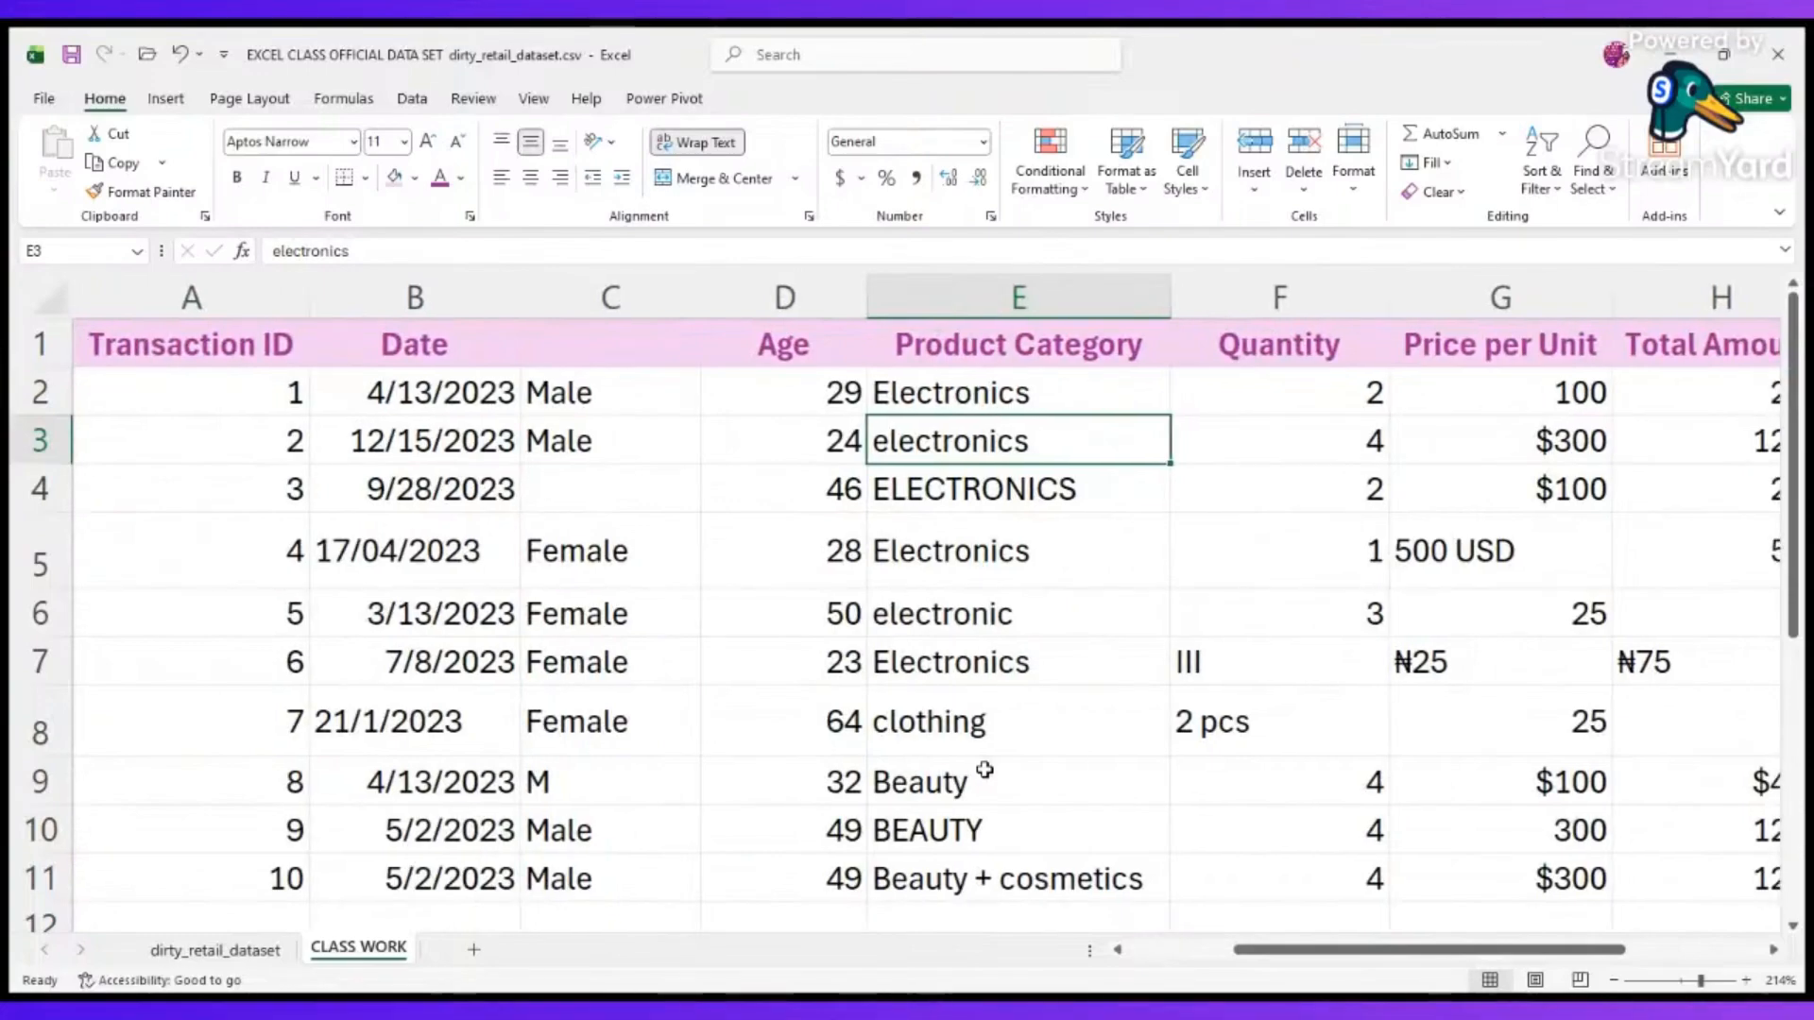
pyautogui.hscroll(2, 980, 766)
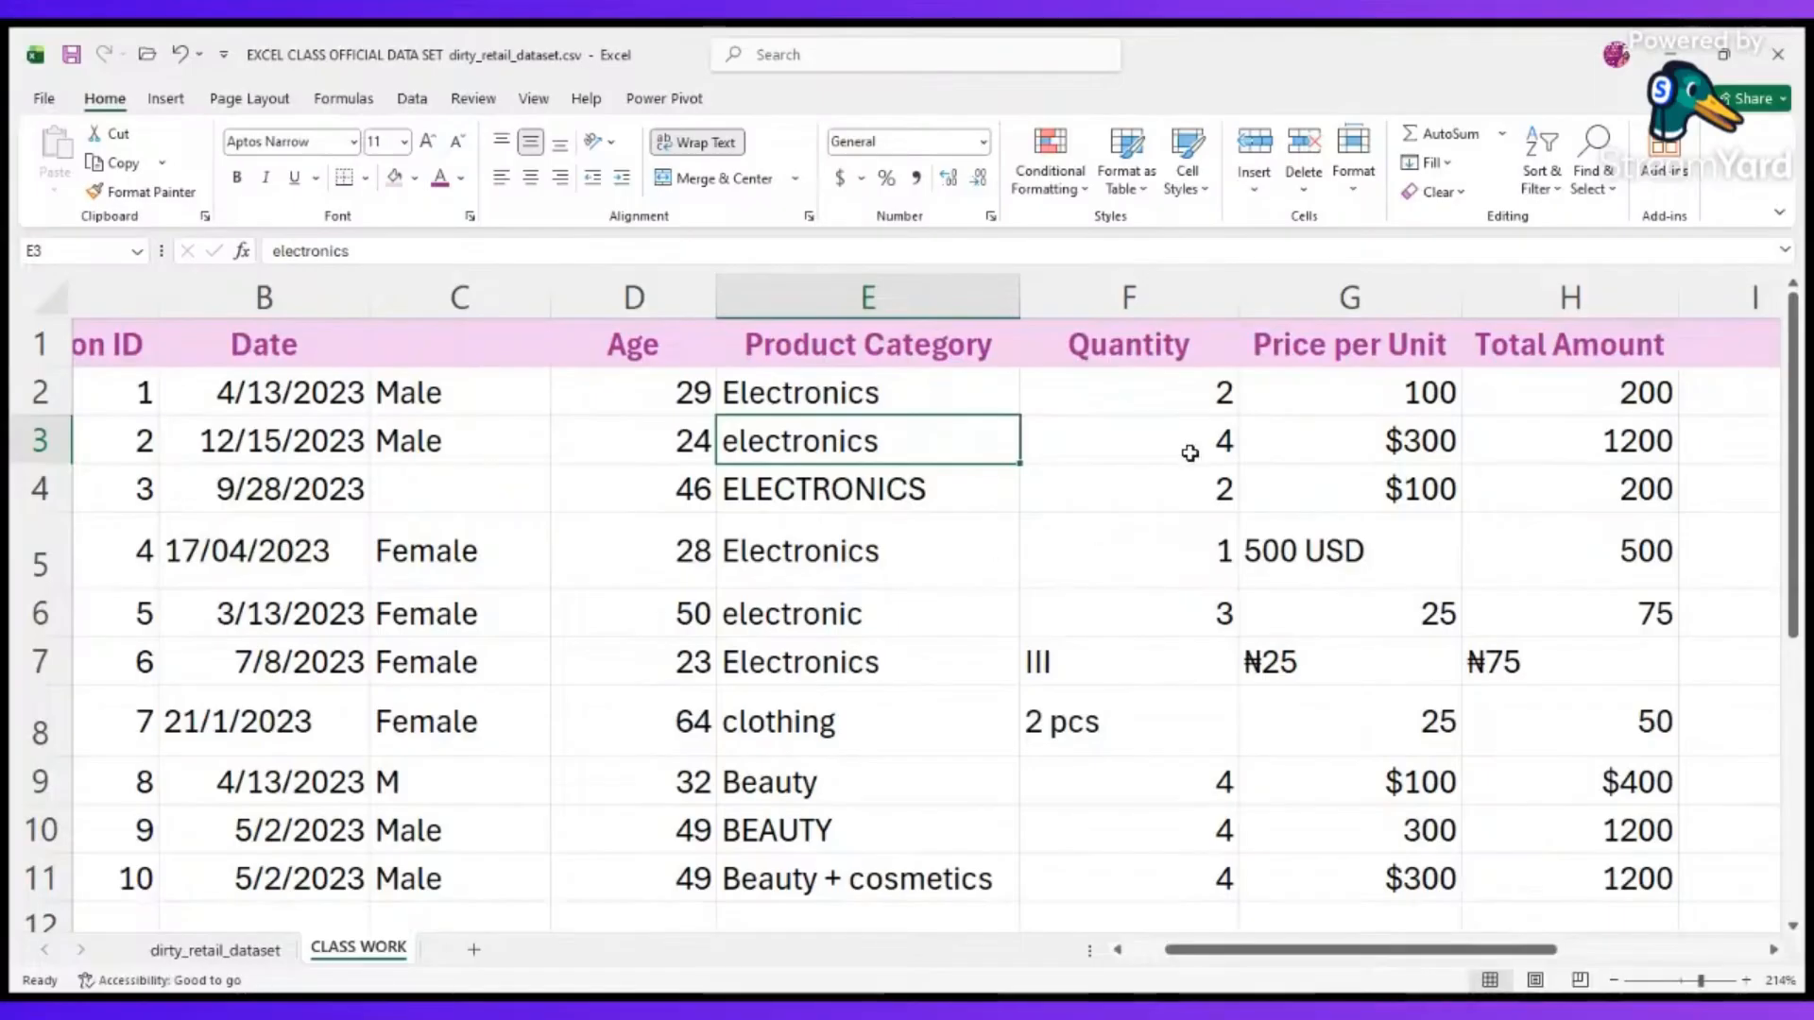
pyautogui.click(1035, 493)
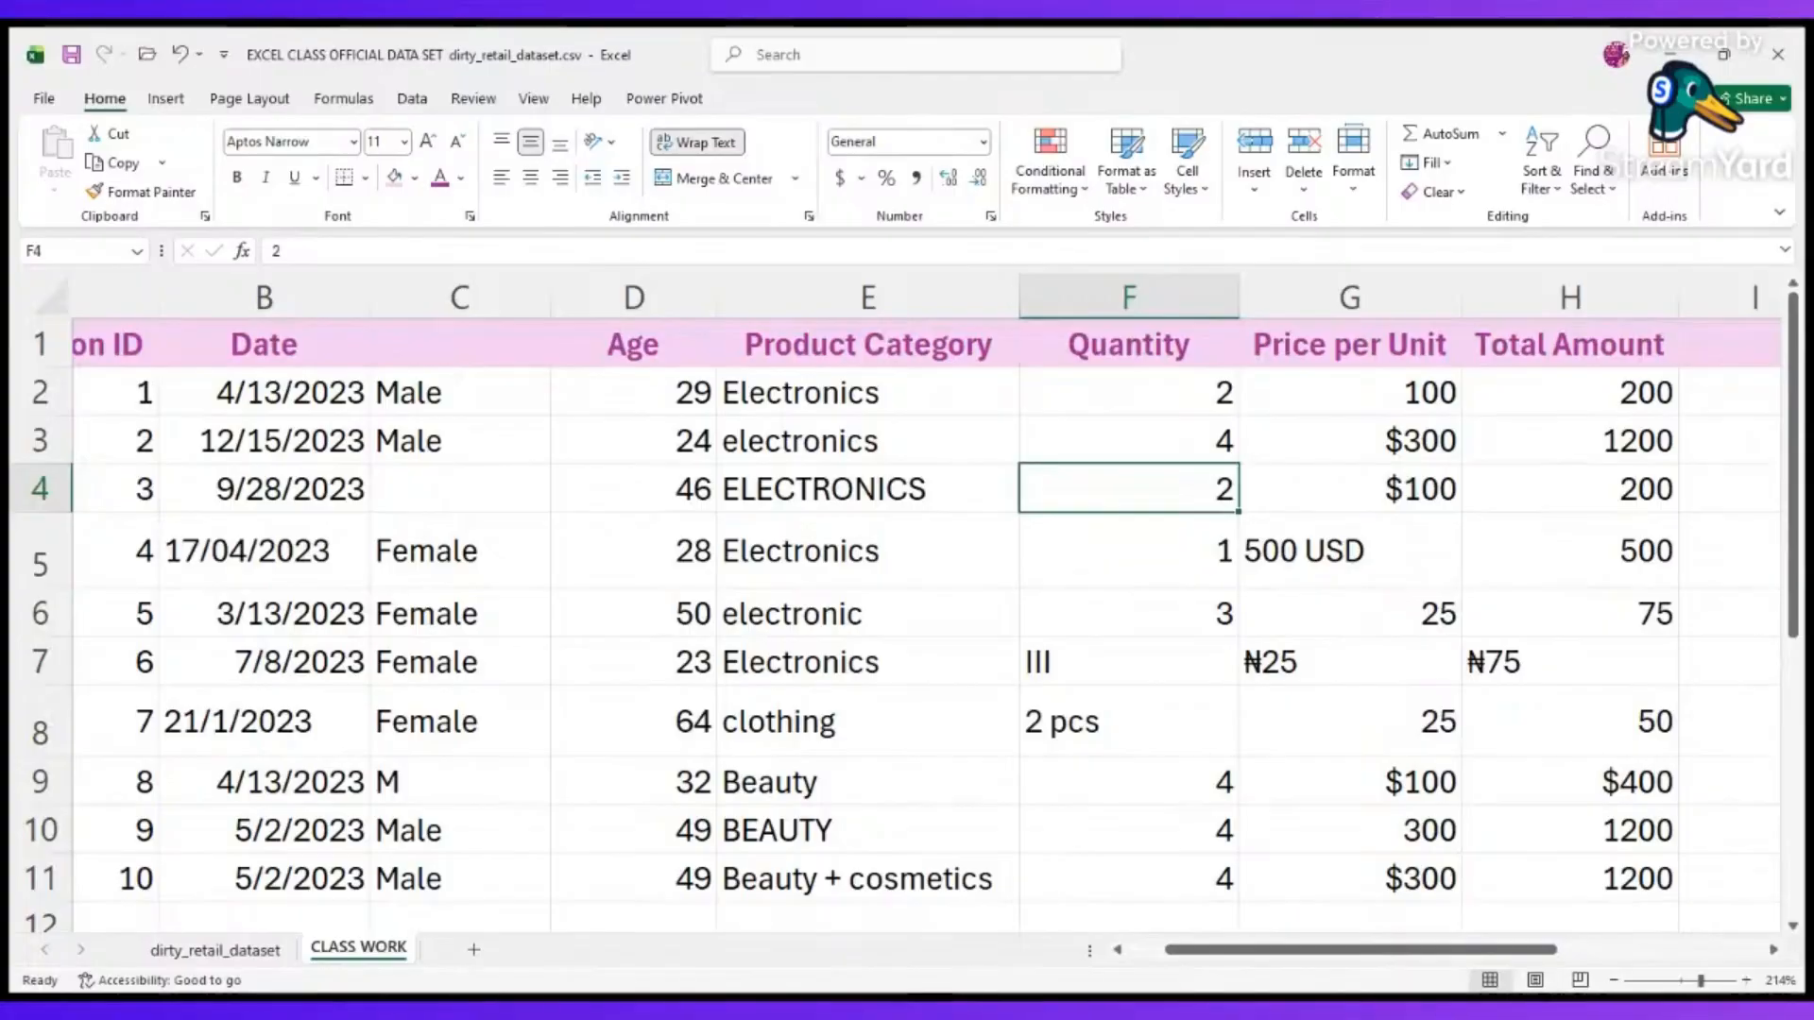
pyautogui.click(1565, 825)
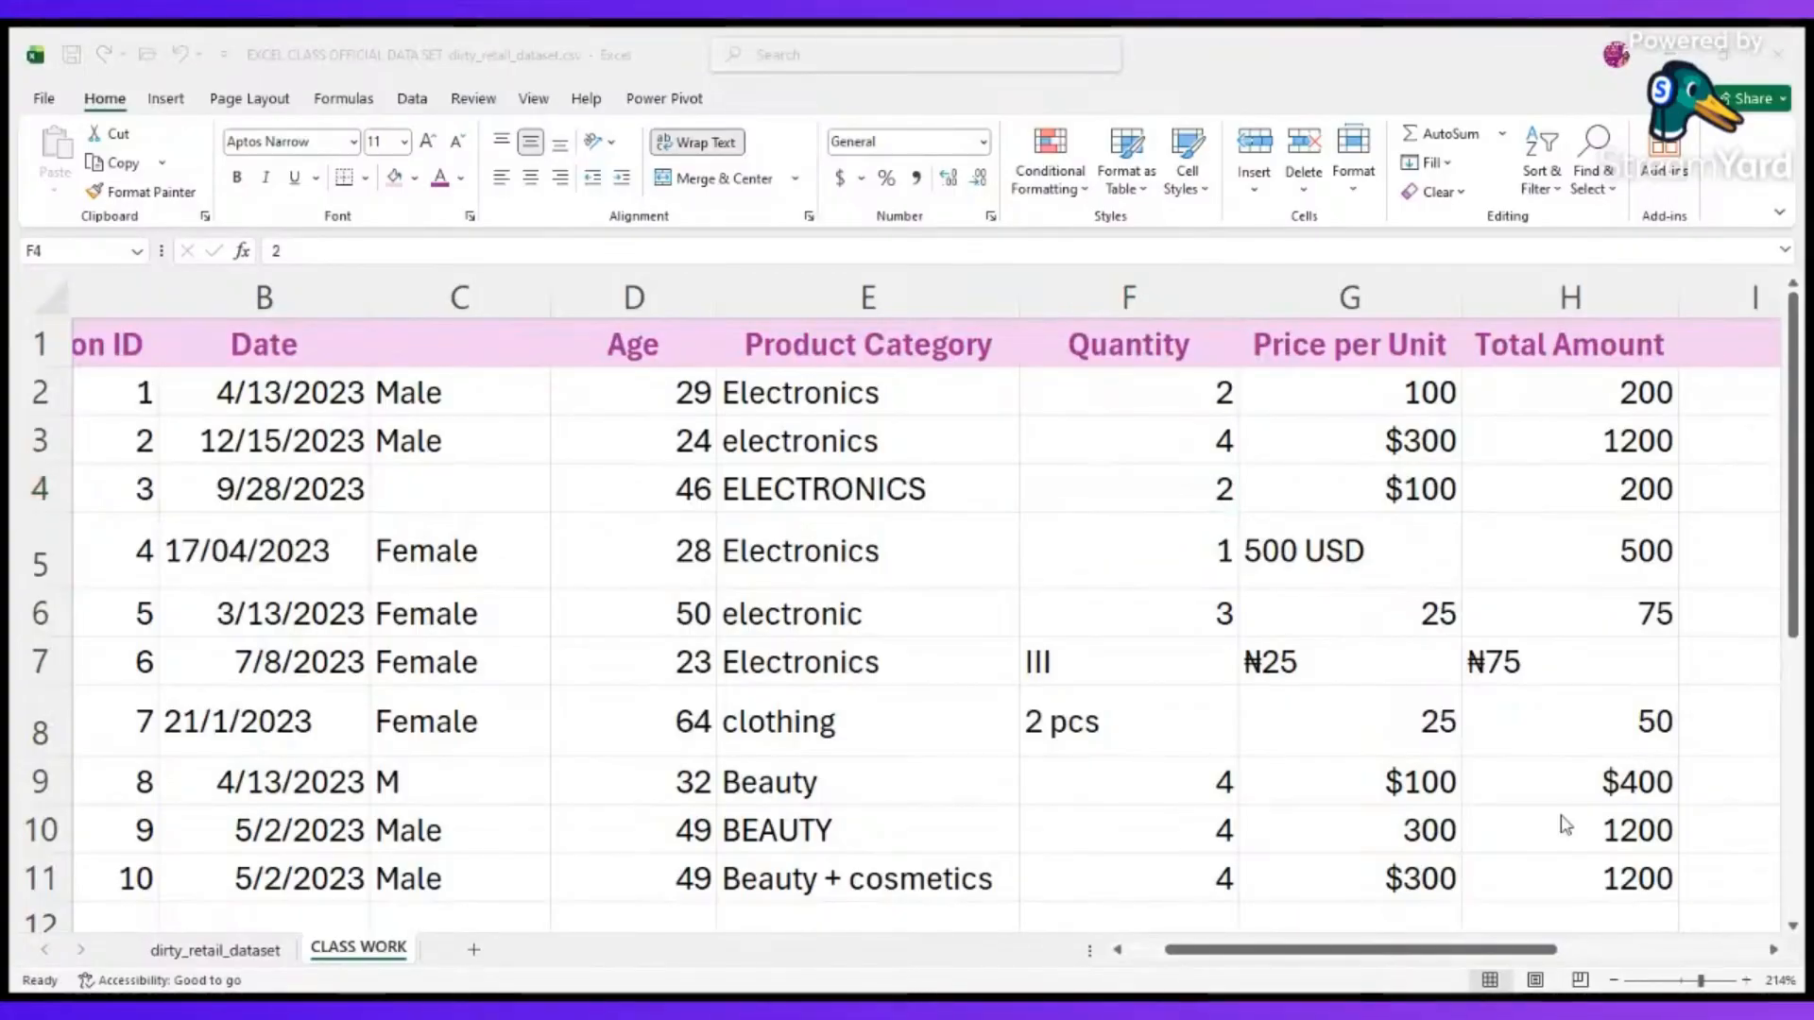
pyautogui.hotkey('alt', 'Tab')
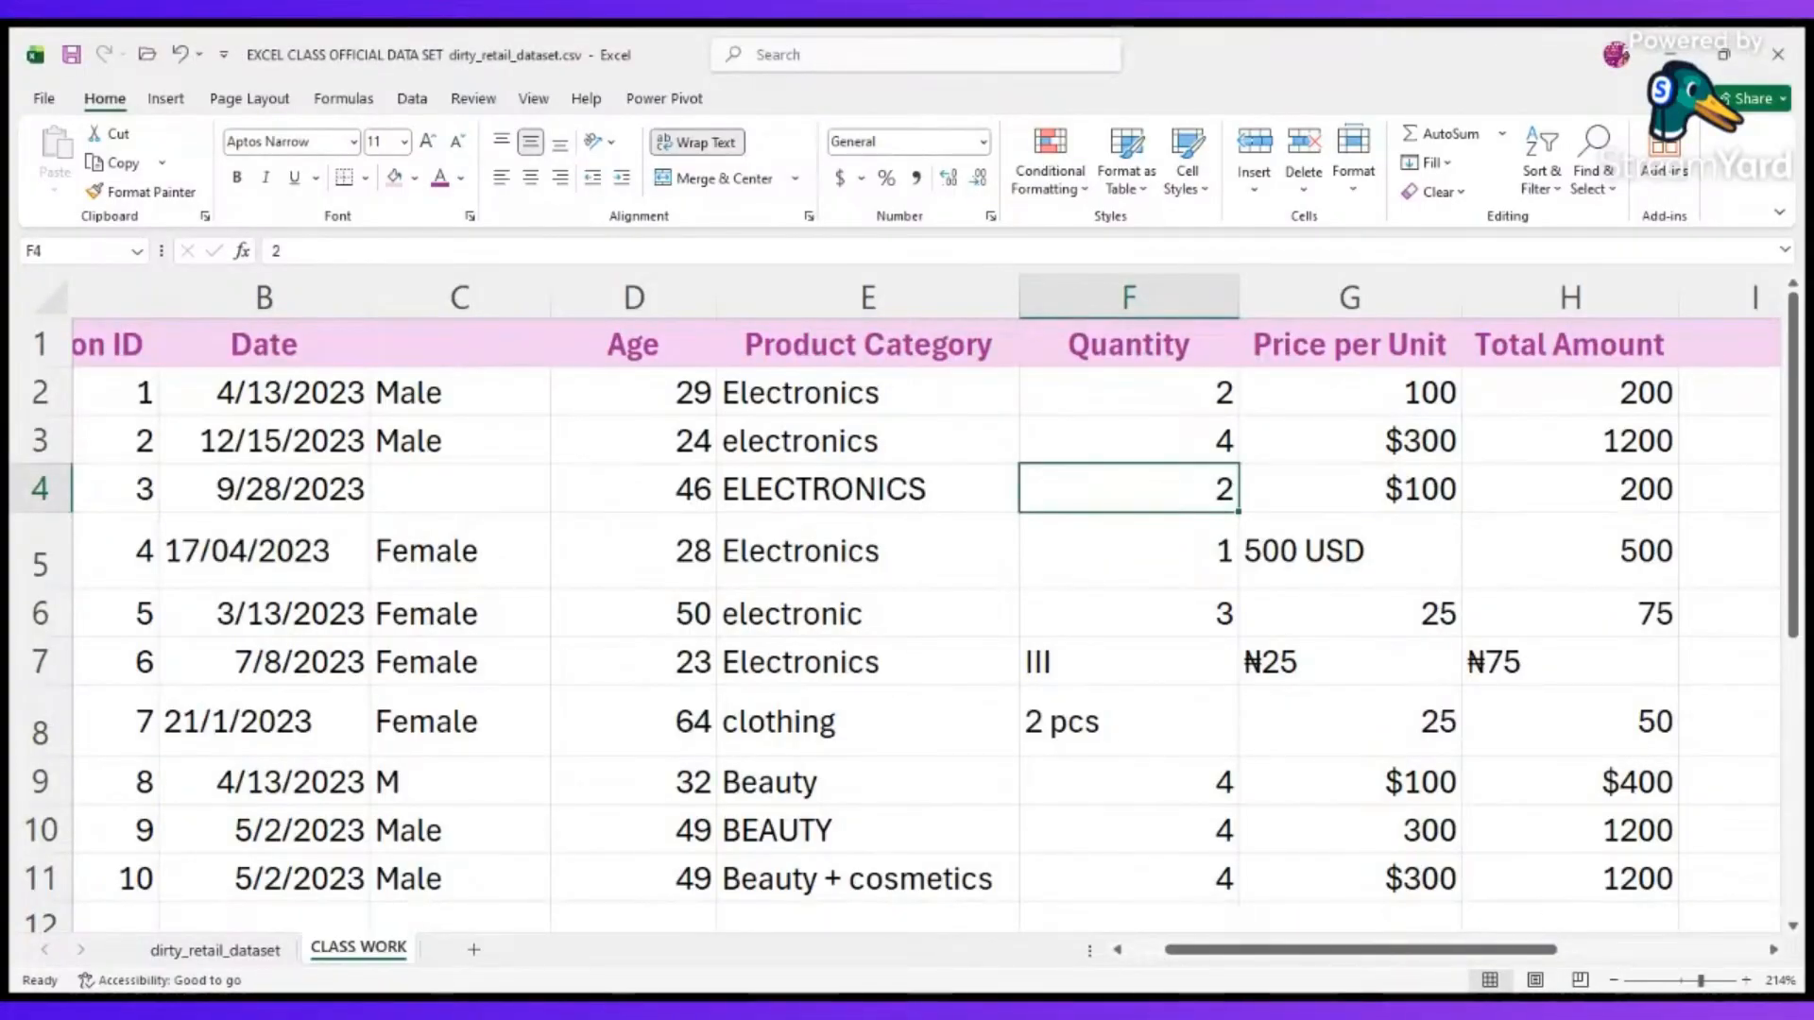
pyautogui.hotkey('alt', 'Tab')
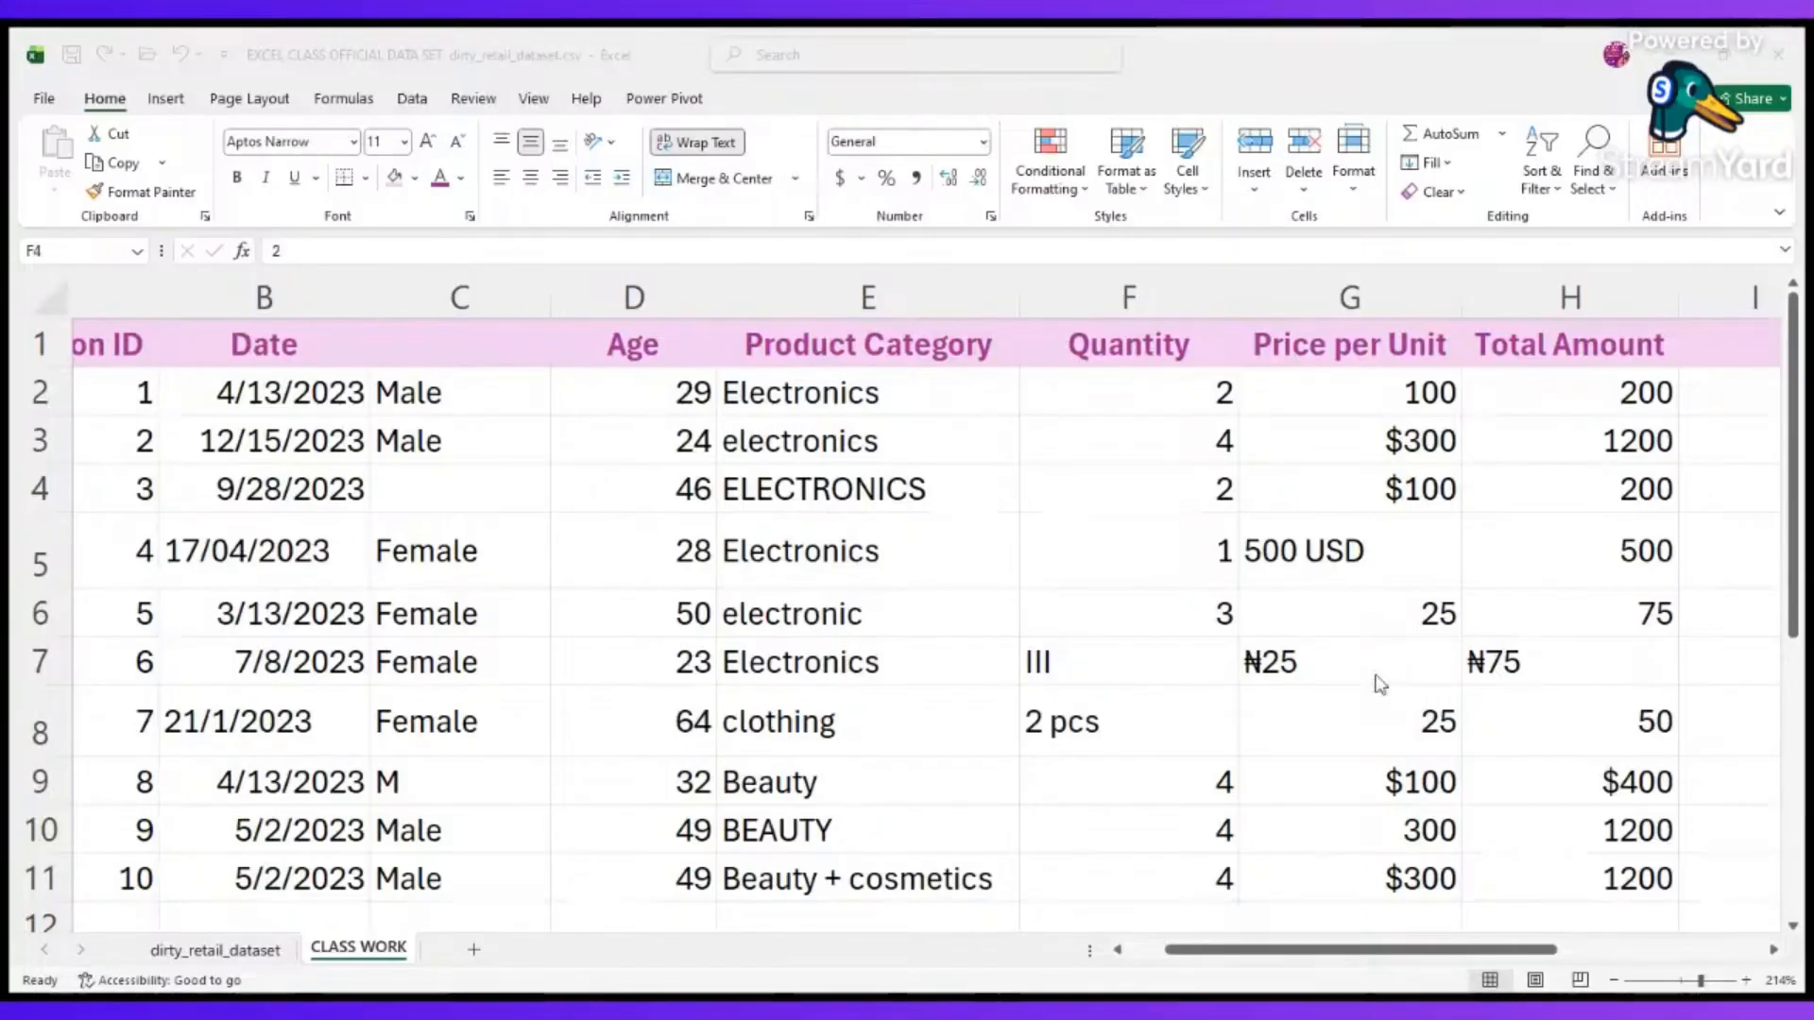
pyautogui.click(1045, 540)
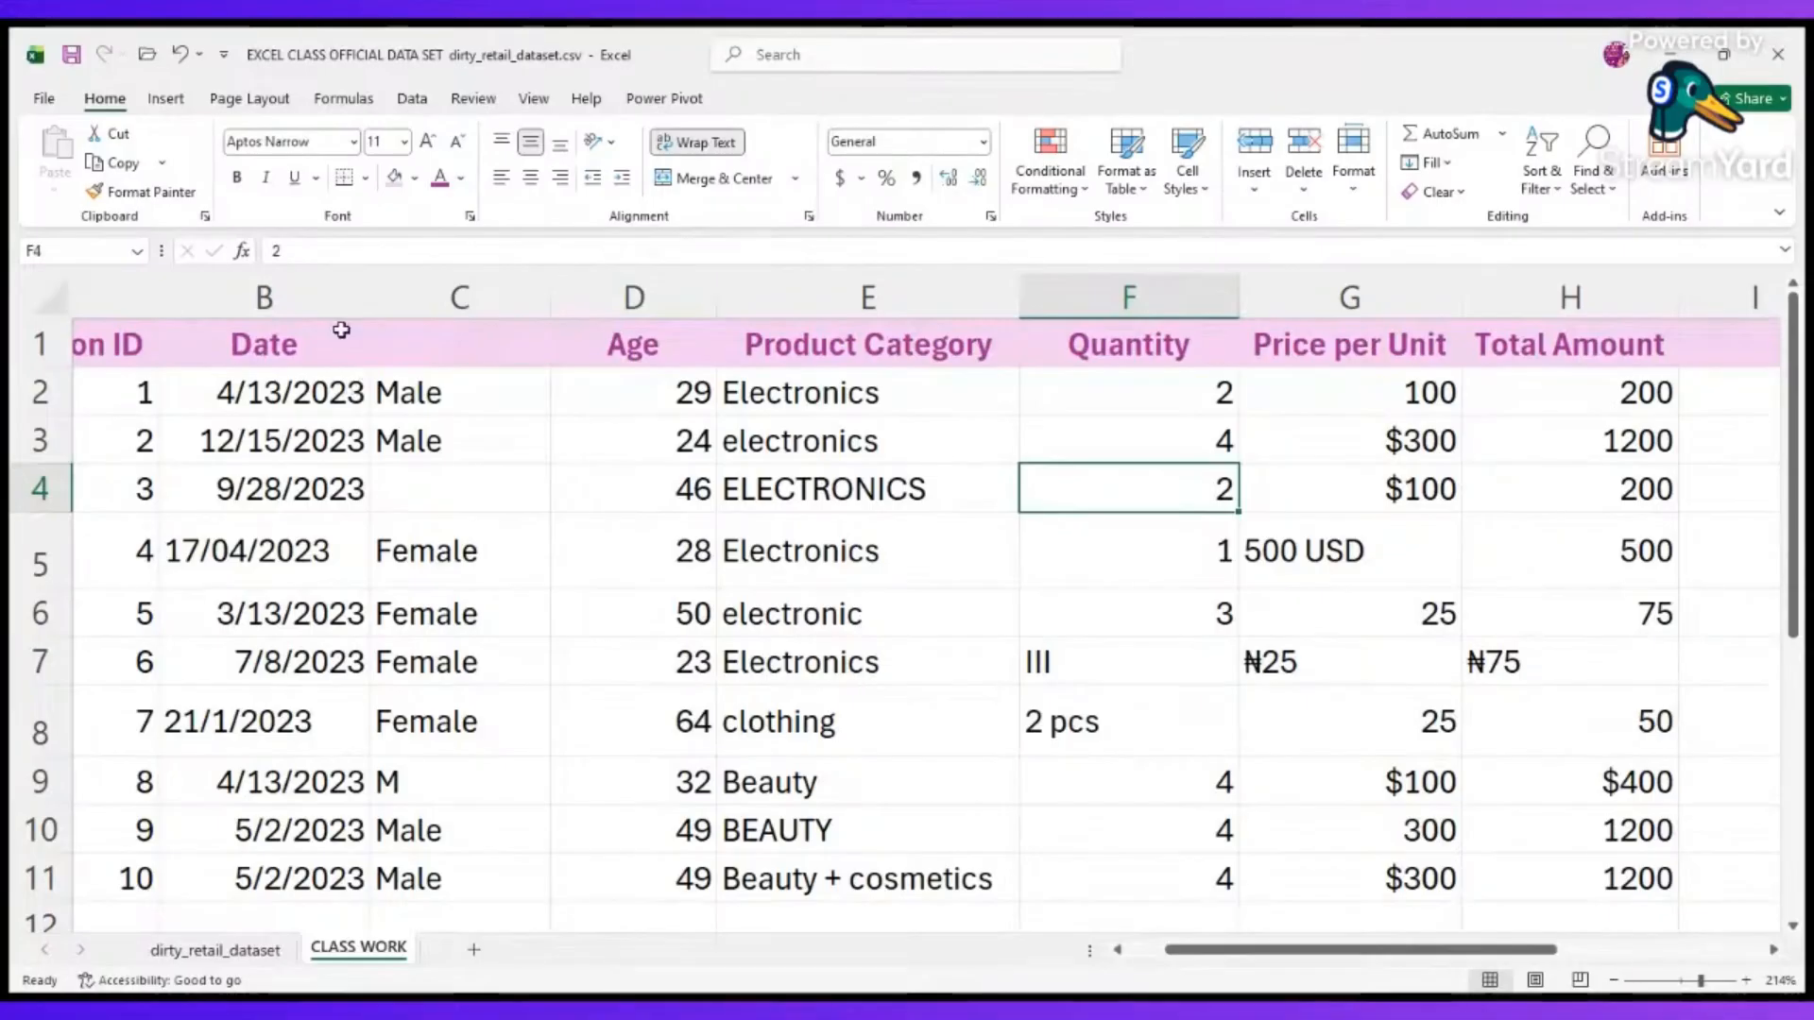
# Clear the Product Category entry in E5 to create a missing value in transaction 4.
pyautogui.click(412, 98)
pyautogui.hscroll(-2, 442, 831)
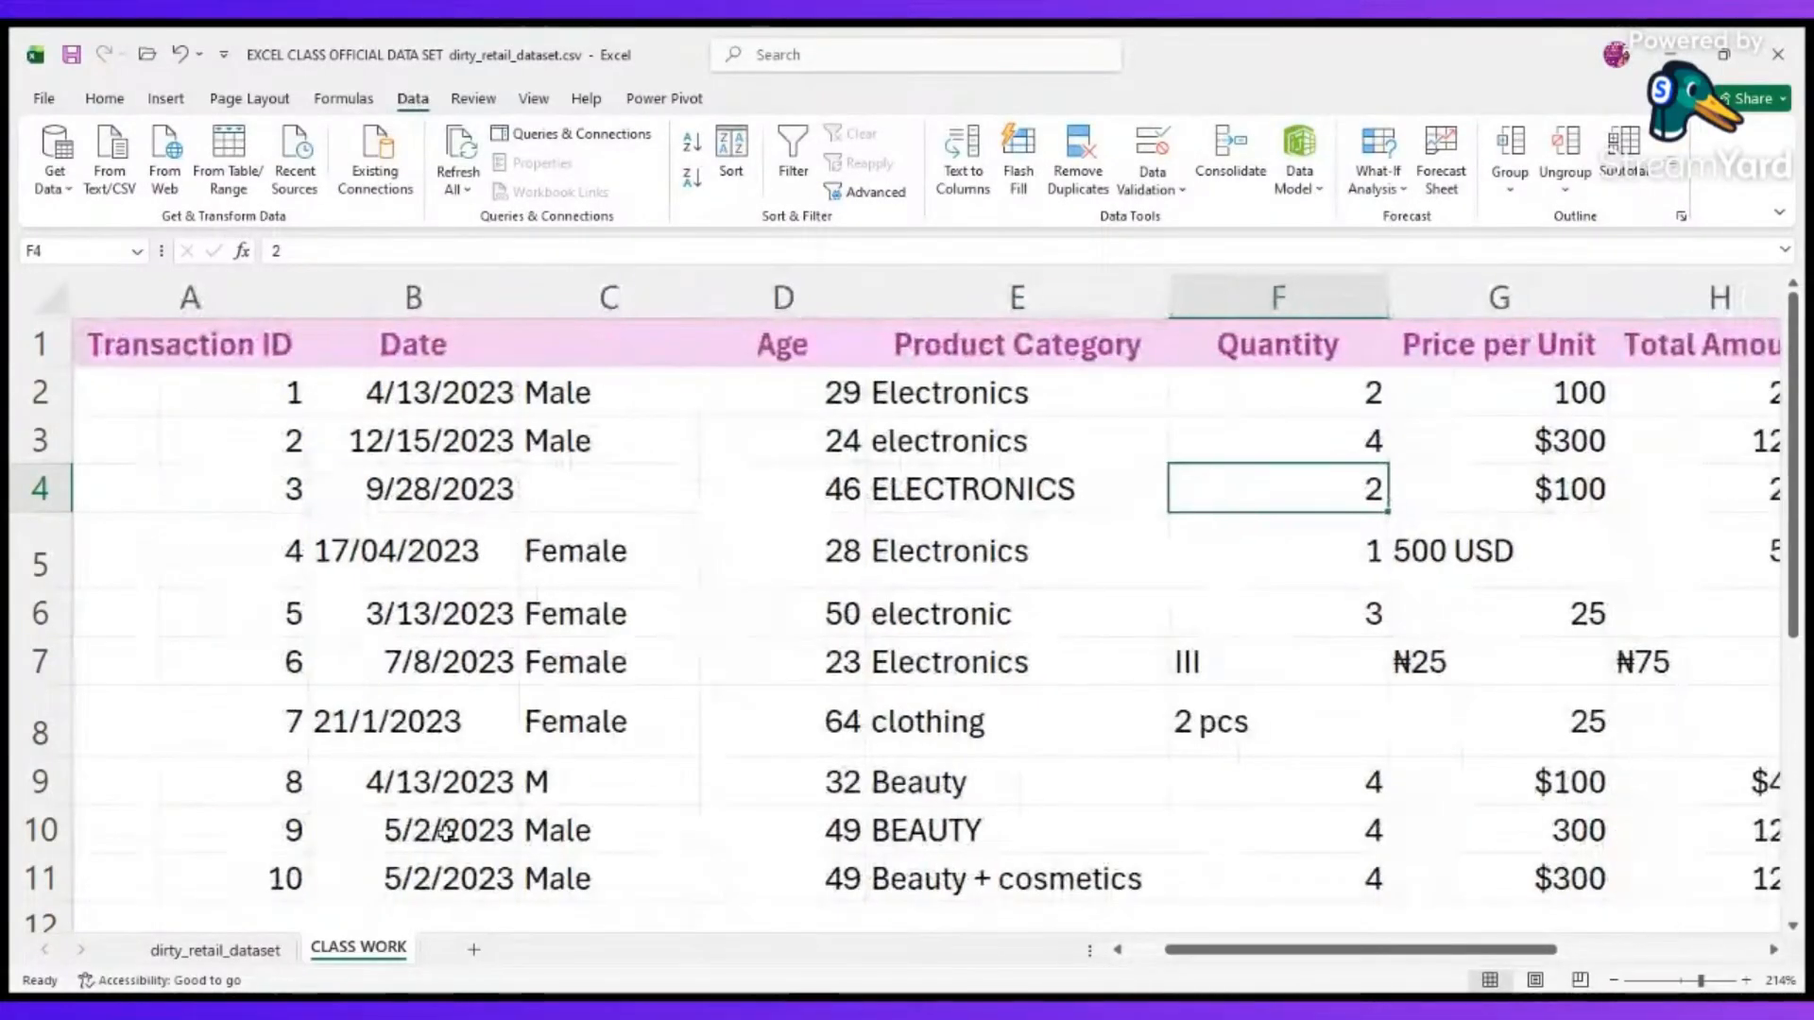
pyautogui.hscroll(3, 446, 831)
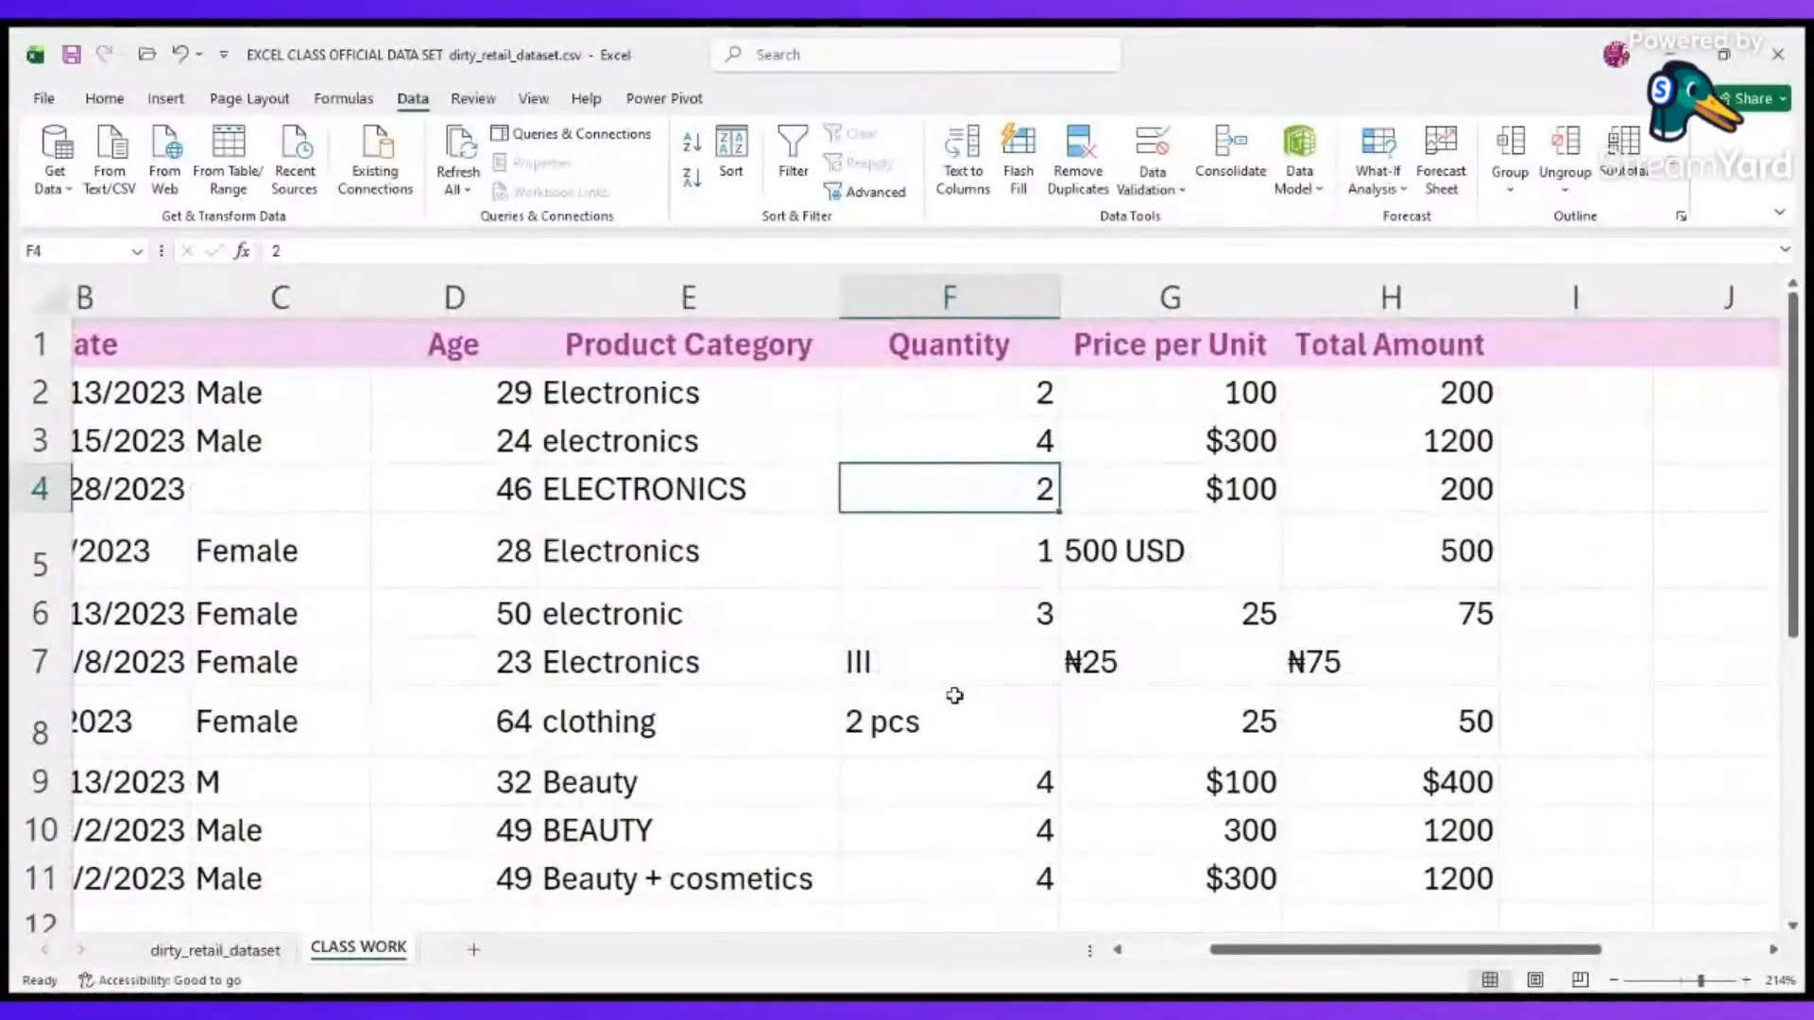
pyautogui.click(954, 695)
pyautogui.scroll(-1, 954, 696)
pyautogui.scroll(1, 954, 695)
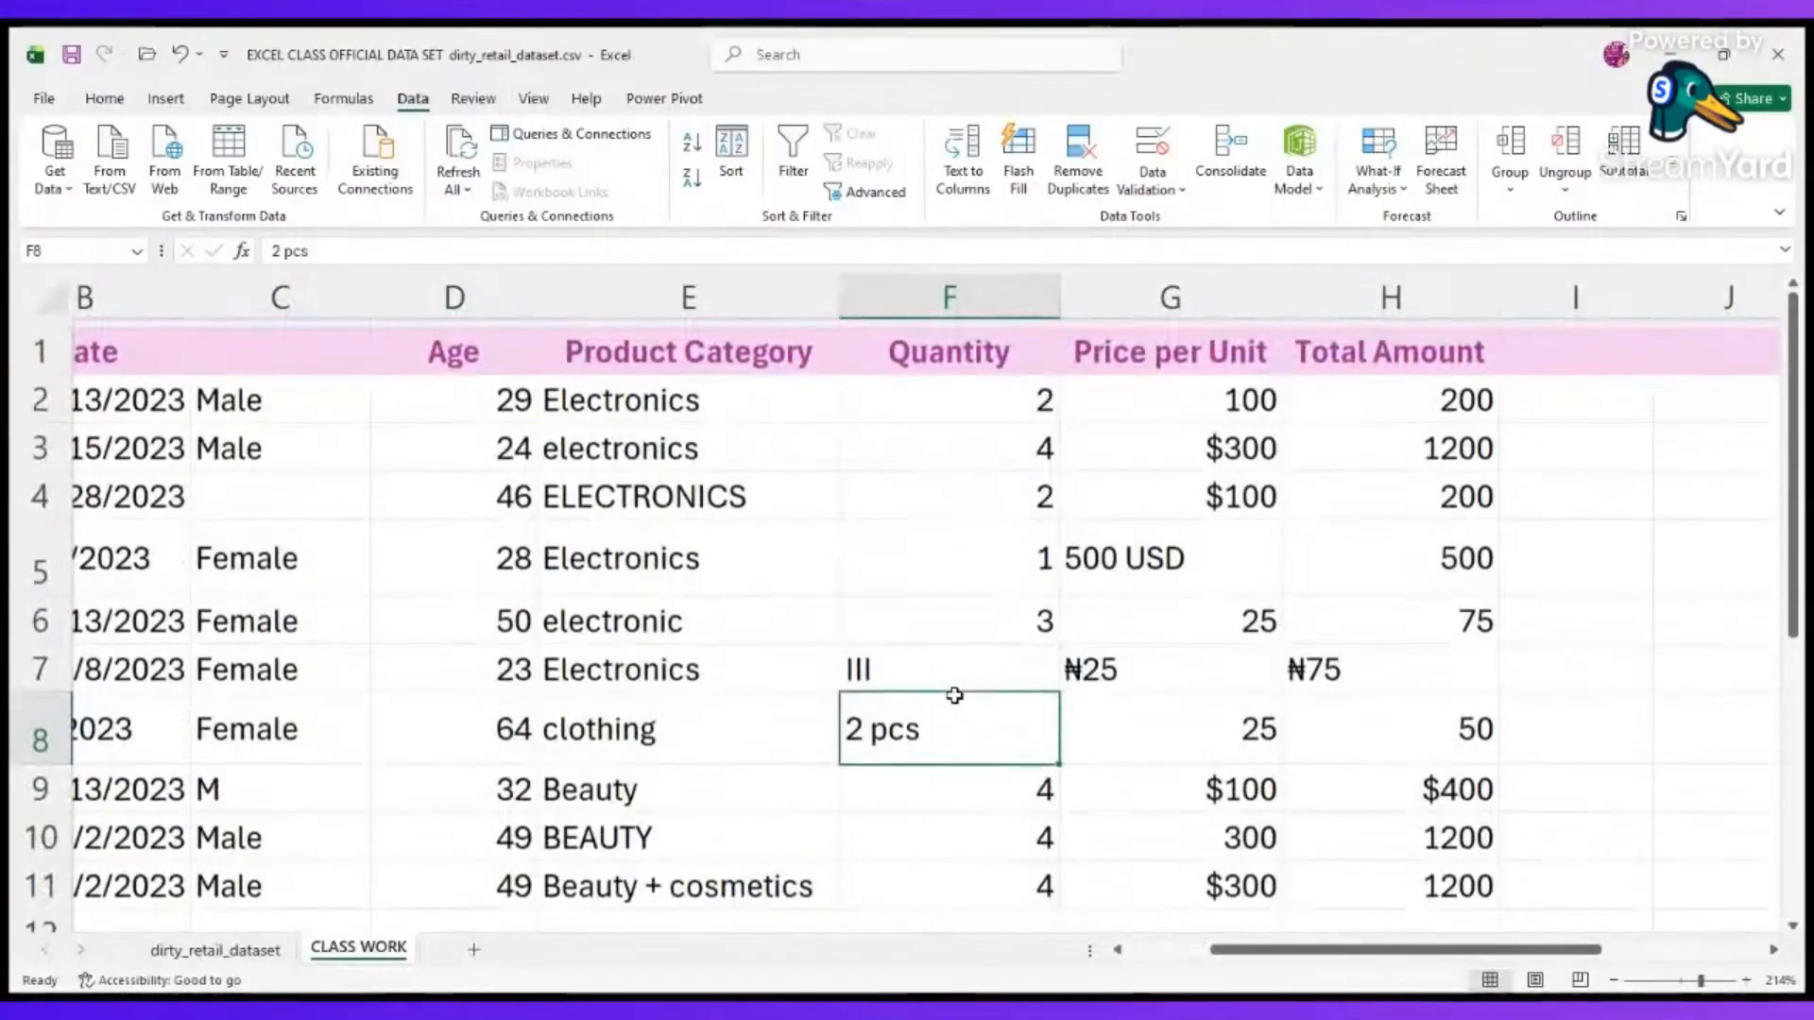
pyautogui.click(650, 558)
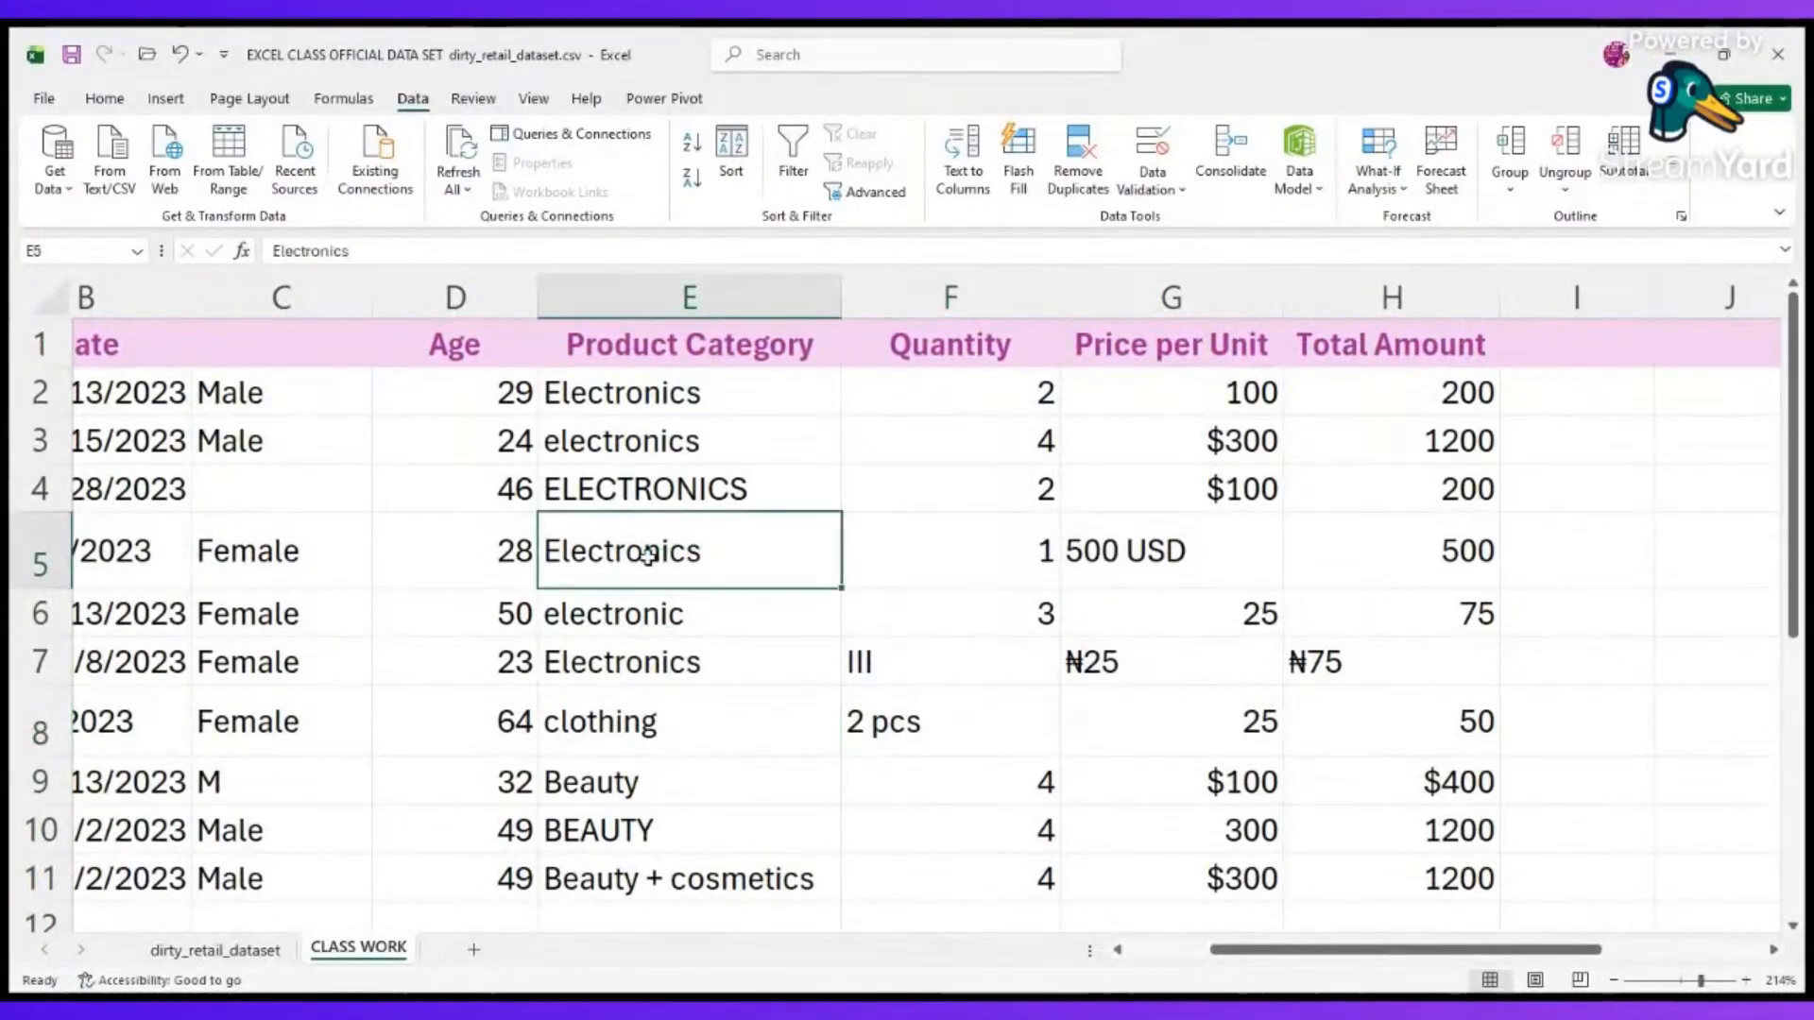
pyautogui.press('Delete')
# Check the Gender entries in C4 and C9, and clear the Product Category entry in E3.
pyautogui.hscroll(-2, 649, 557)
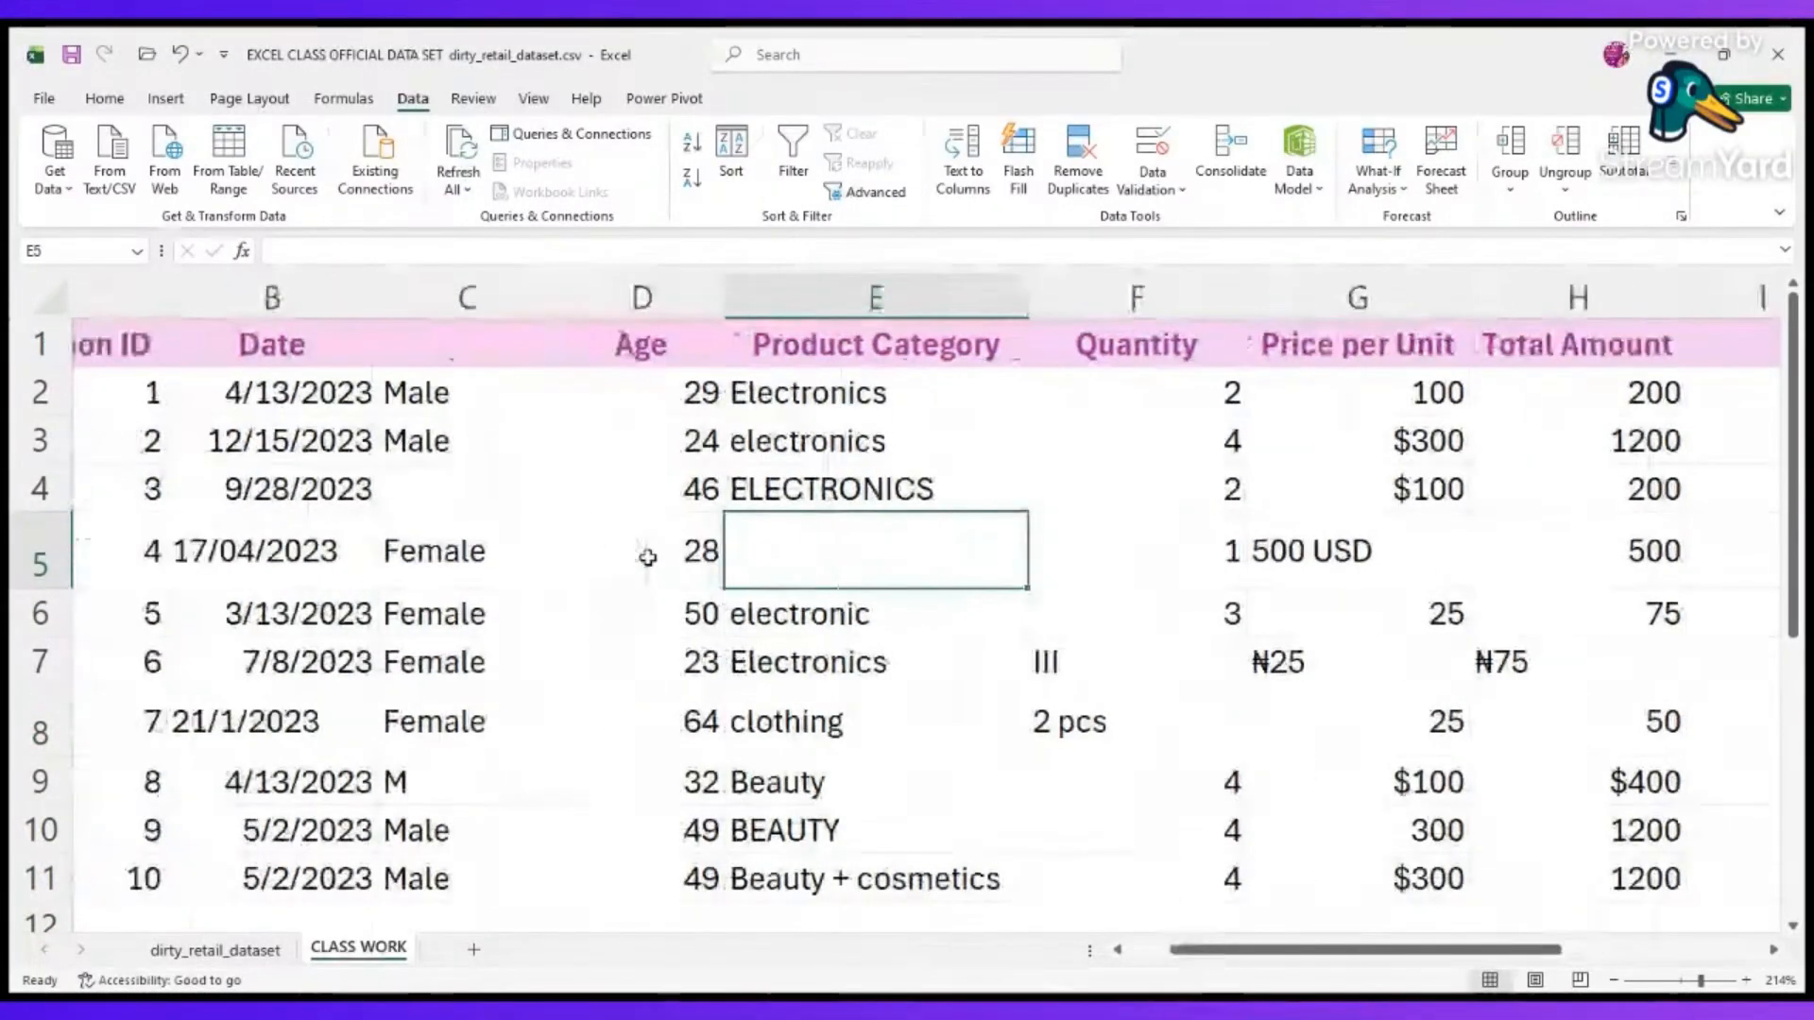
pyautogui.click(481, 487)
pyautogui.hscroll(-2, 547, 539)
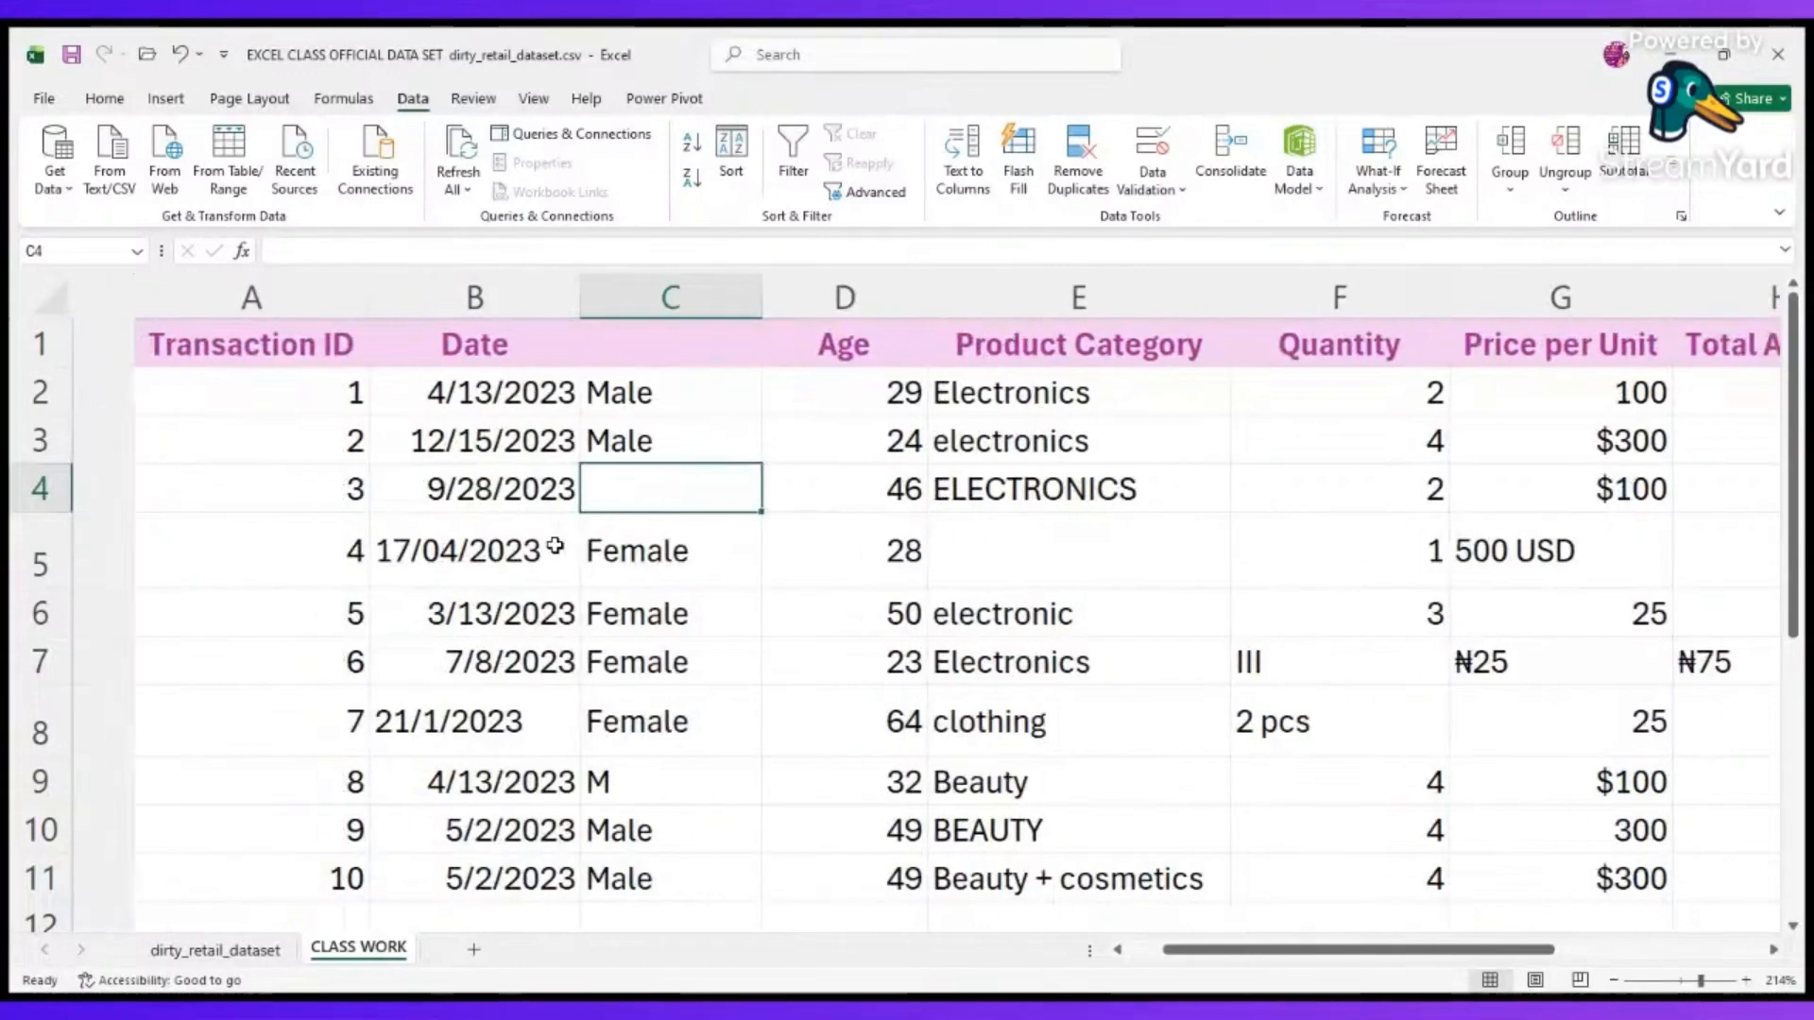
pyautogui.hscroll(3, 415, 579)
pyautogui.scroll(-1, 320, 737)
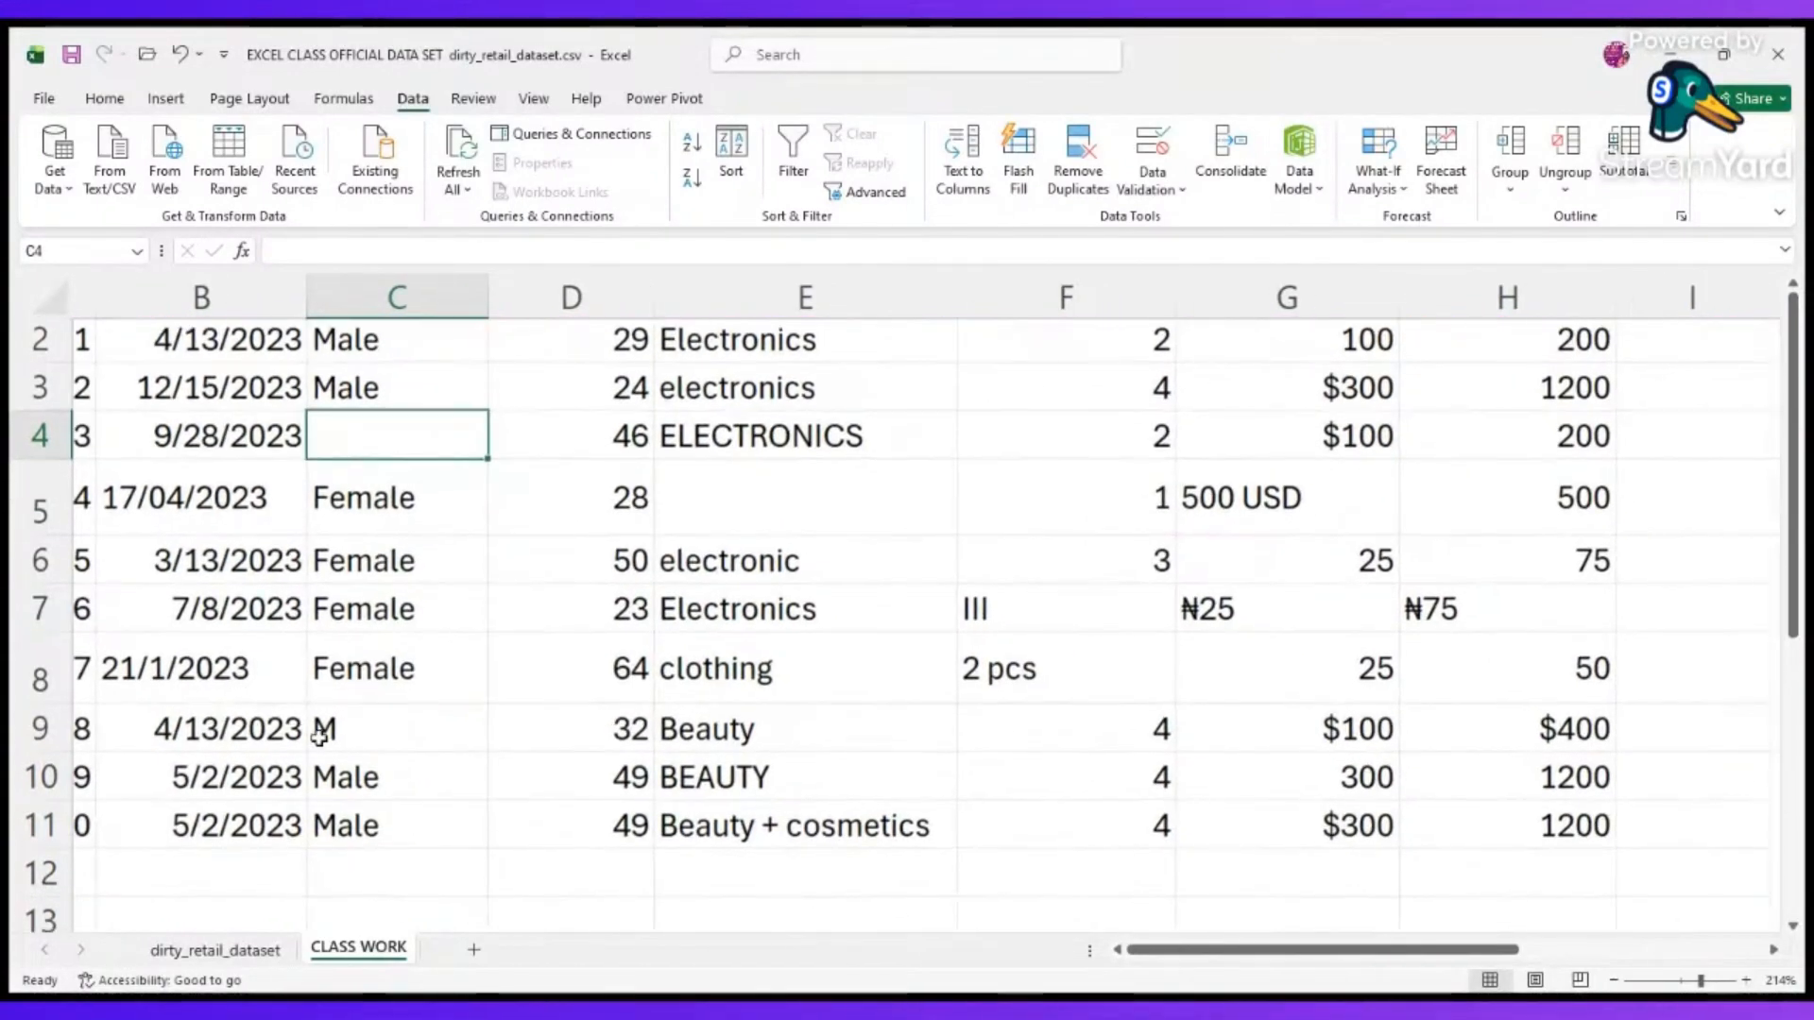
pyautogui.click(426, 729)
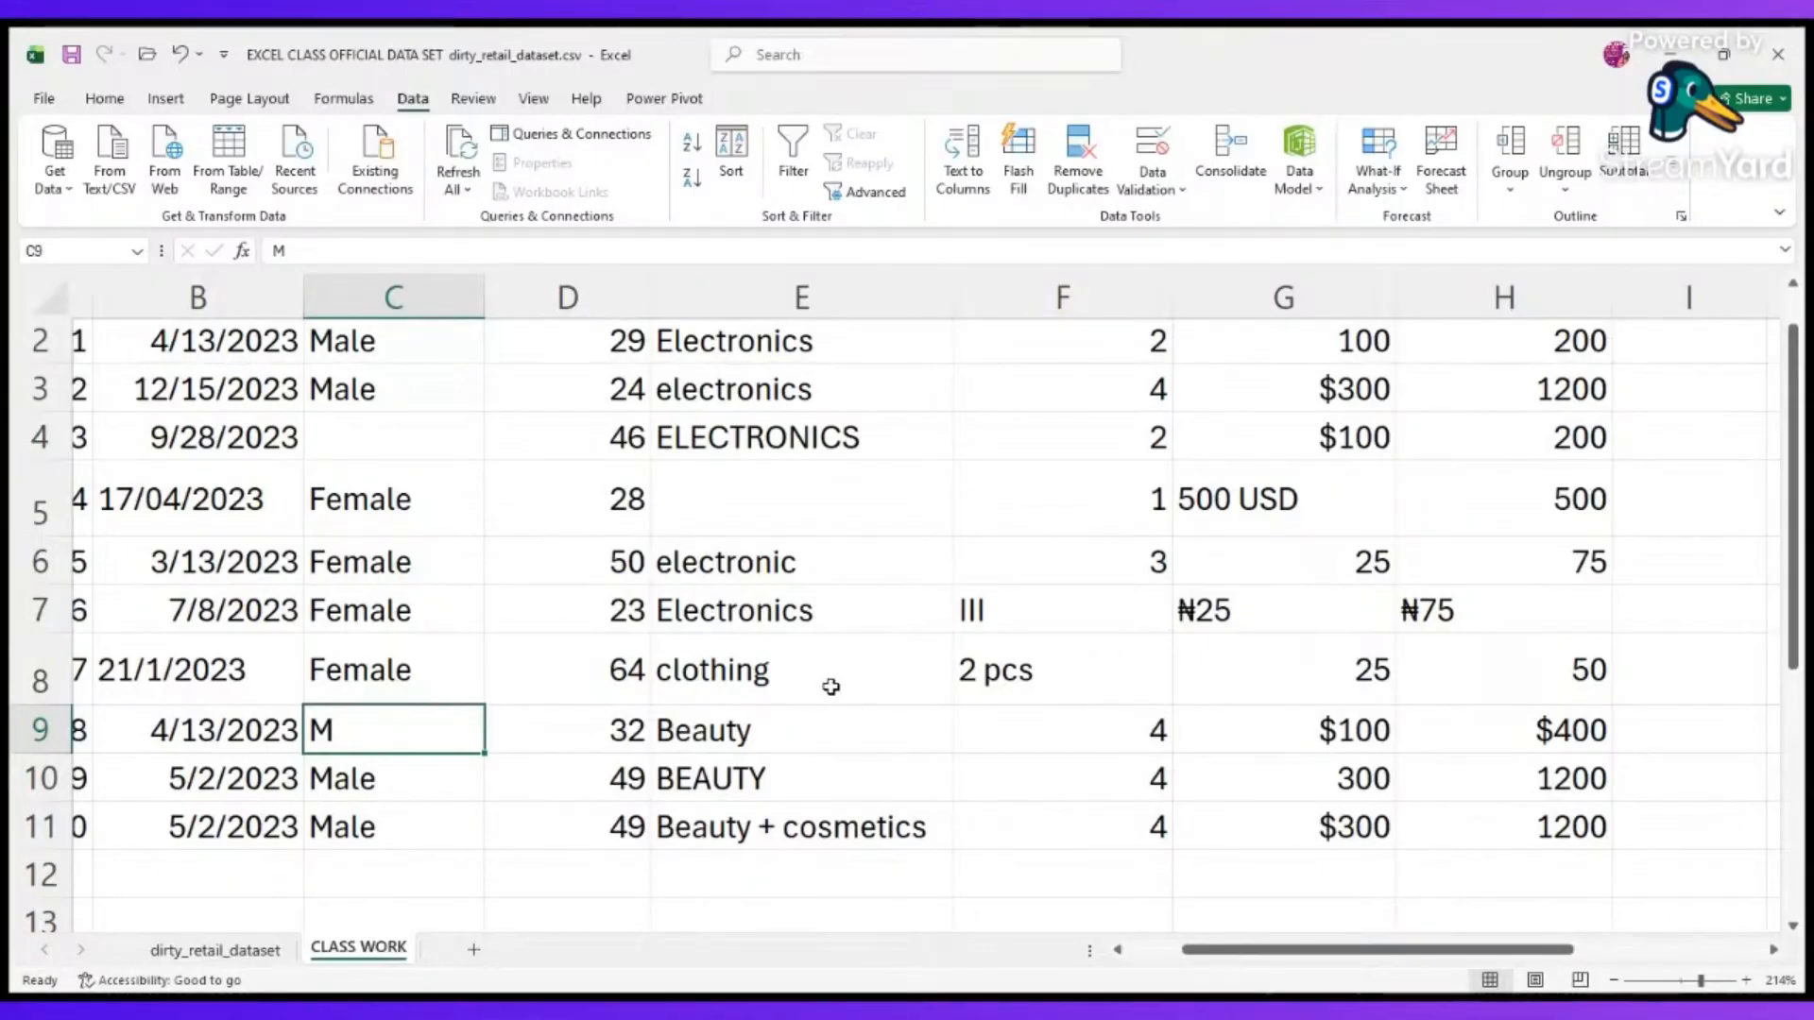
pyautogui.click(863, 386)
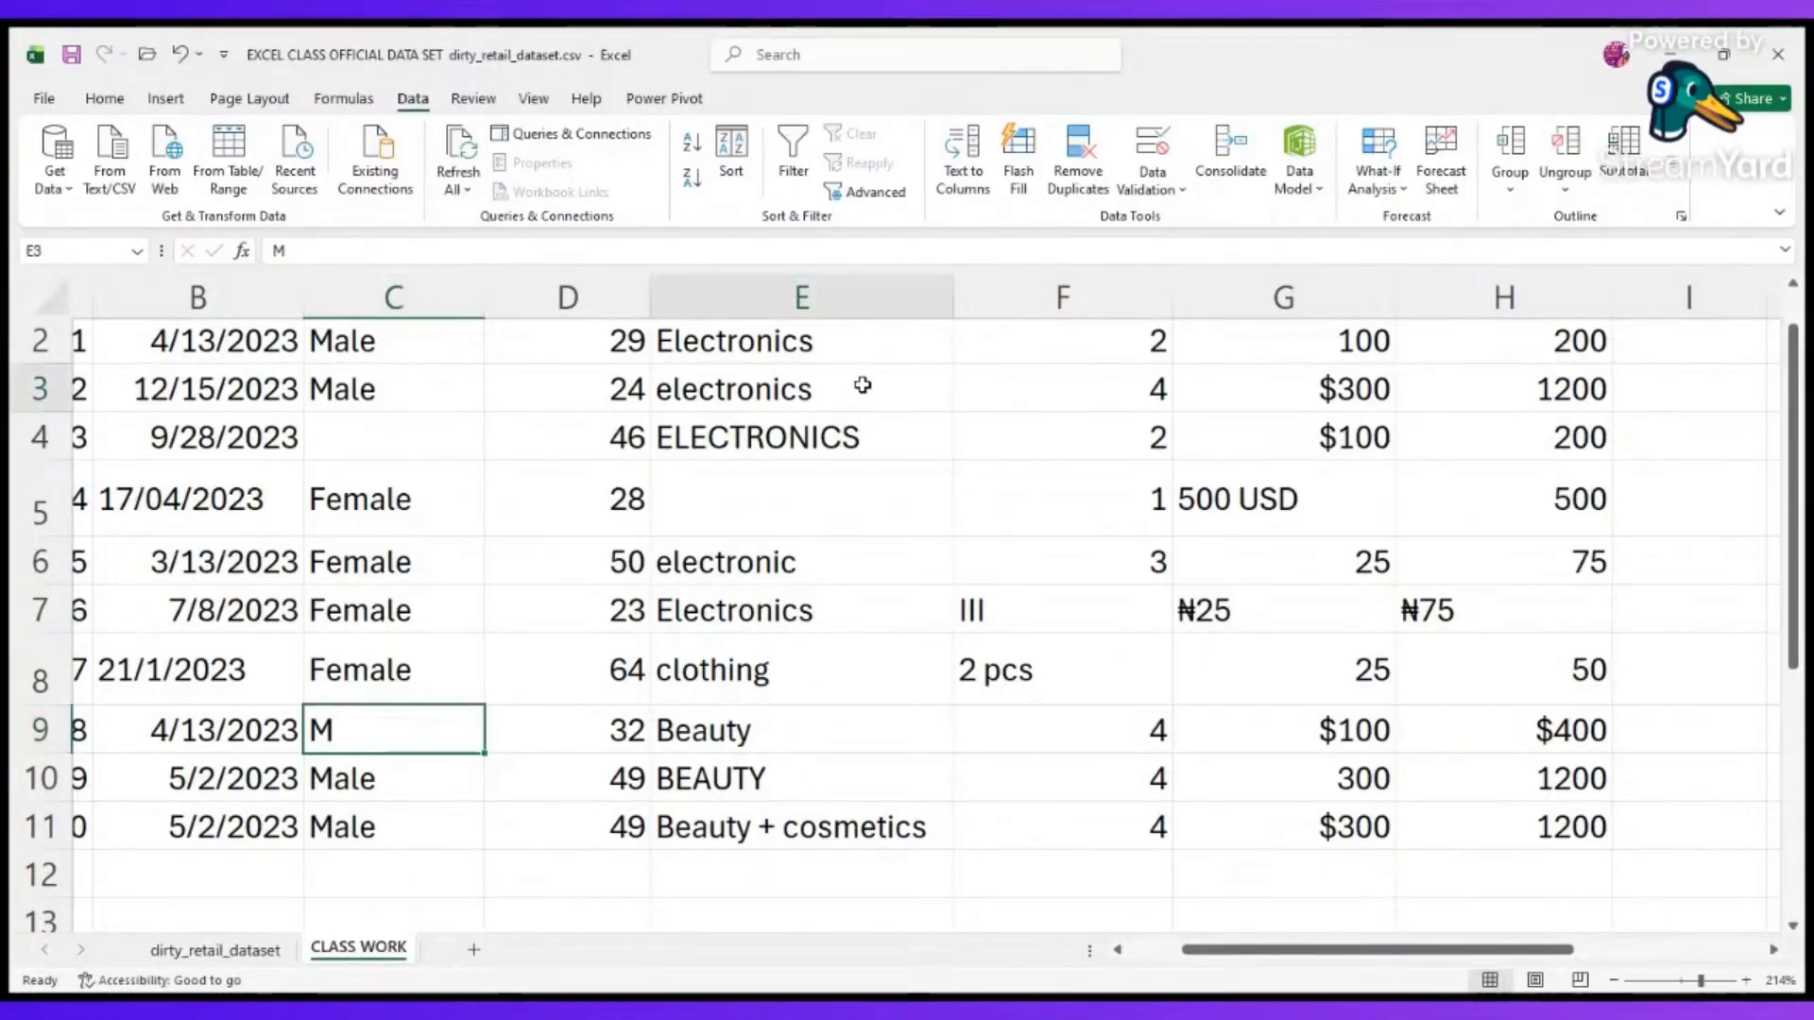
pyautogui.press('Delete')
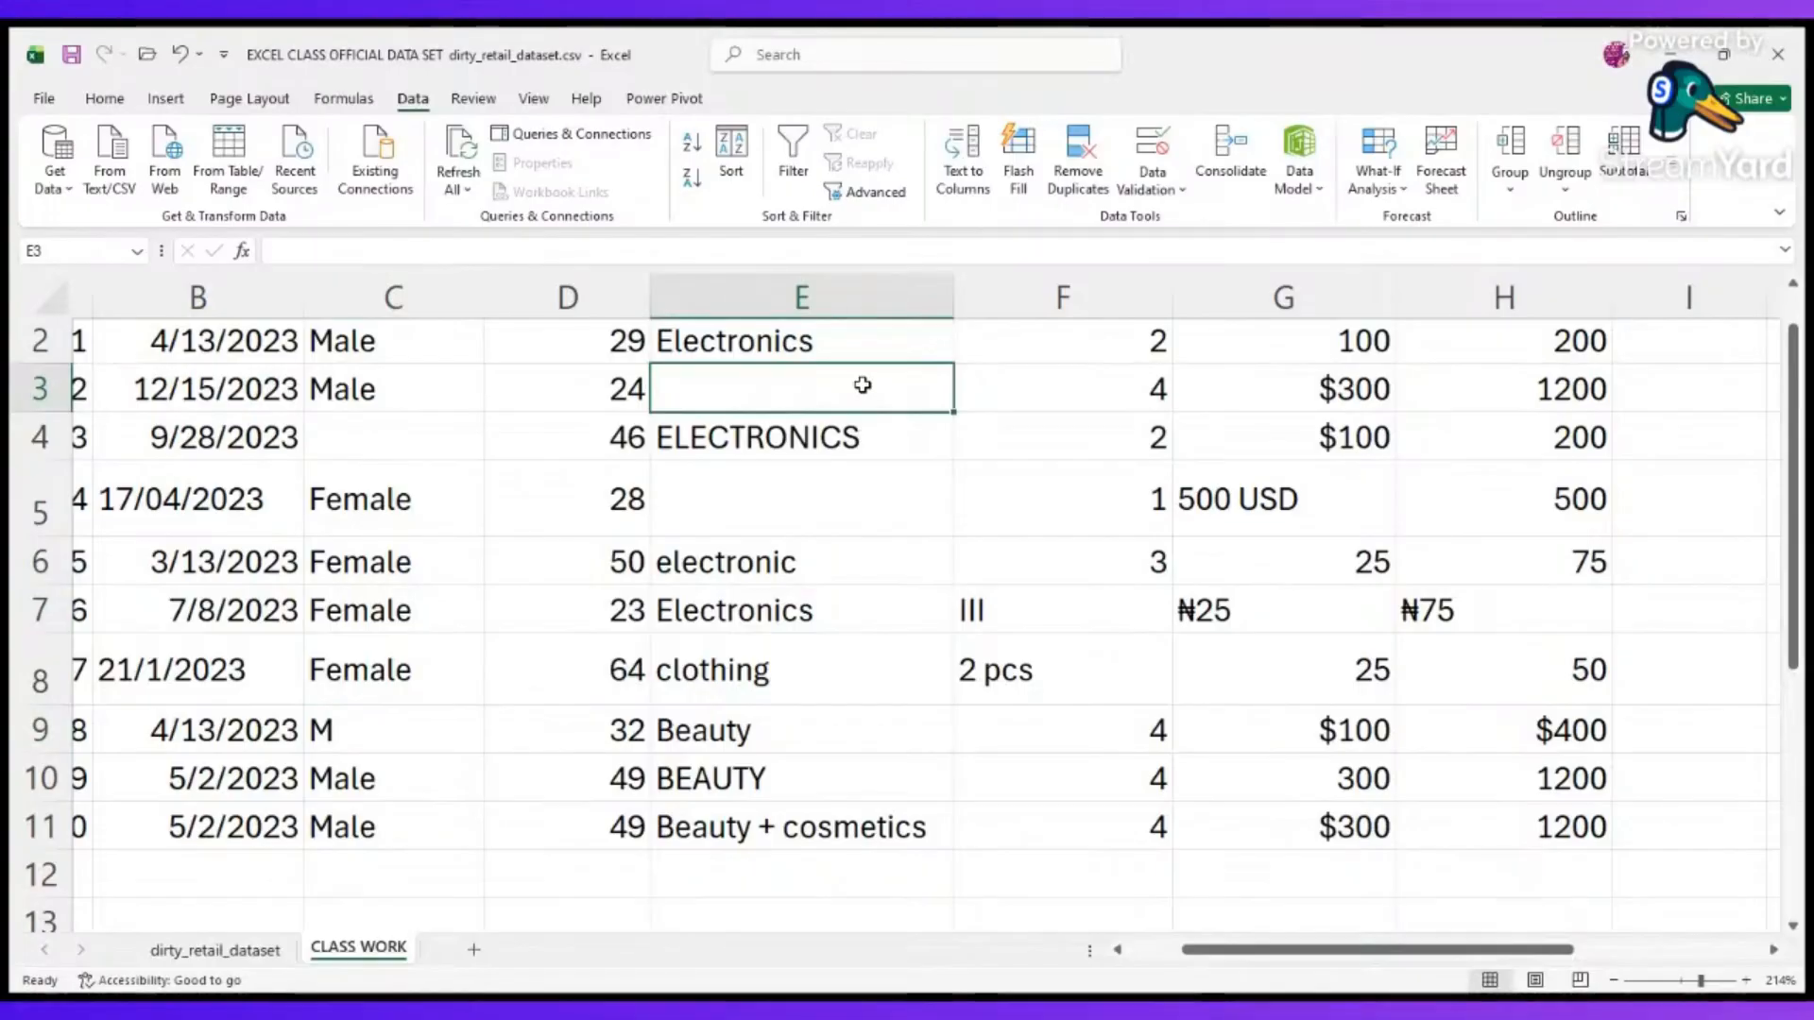
pyautogui.click(1107, 517)
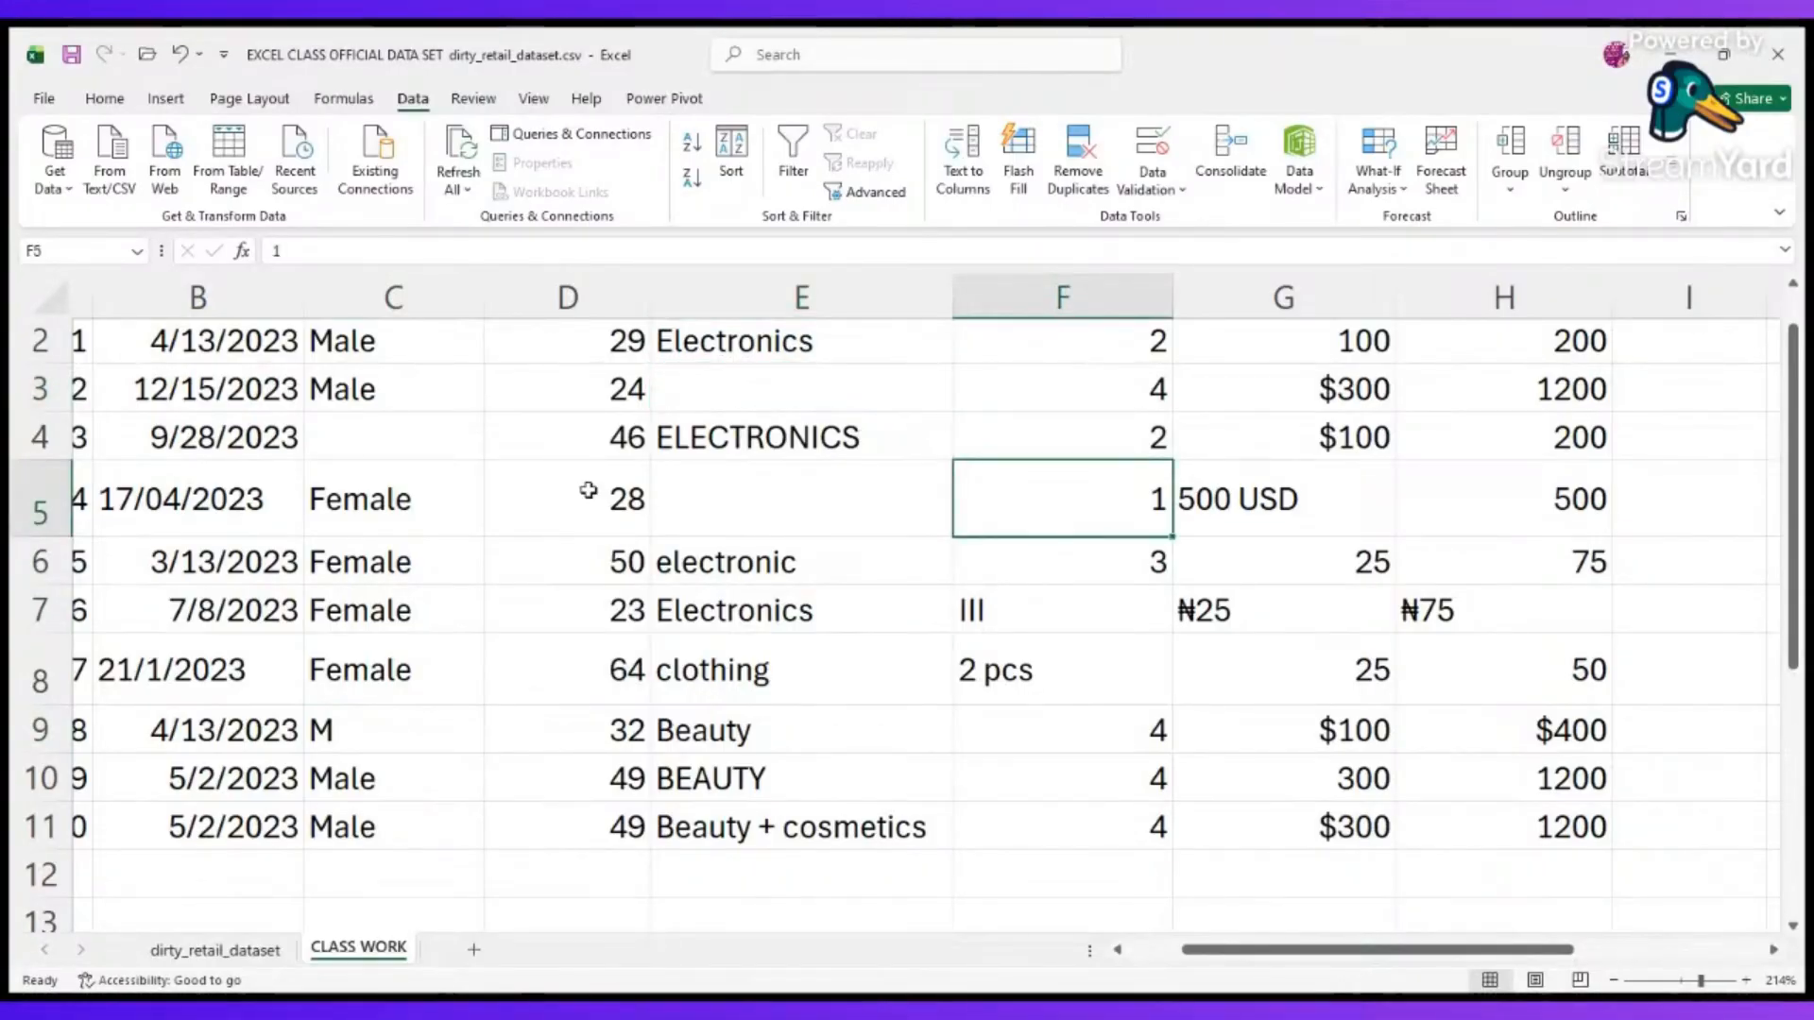
pyautogui.hscroll(-2, 589, 490)
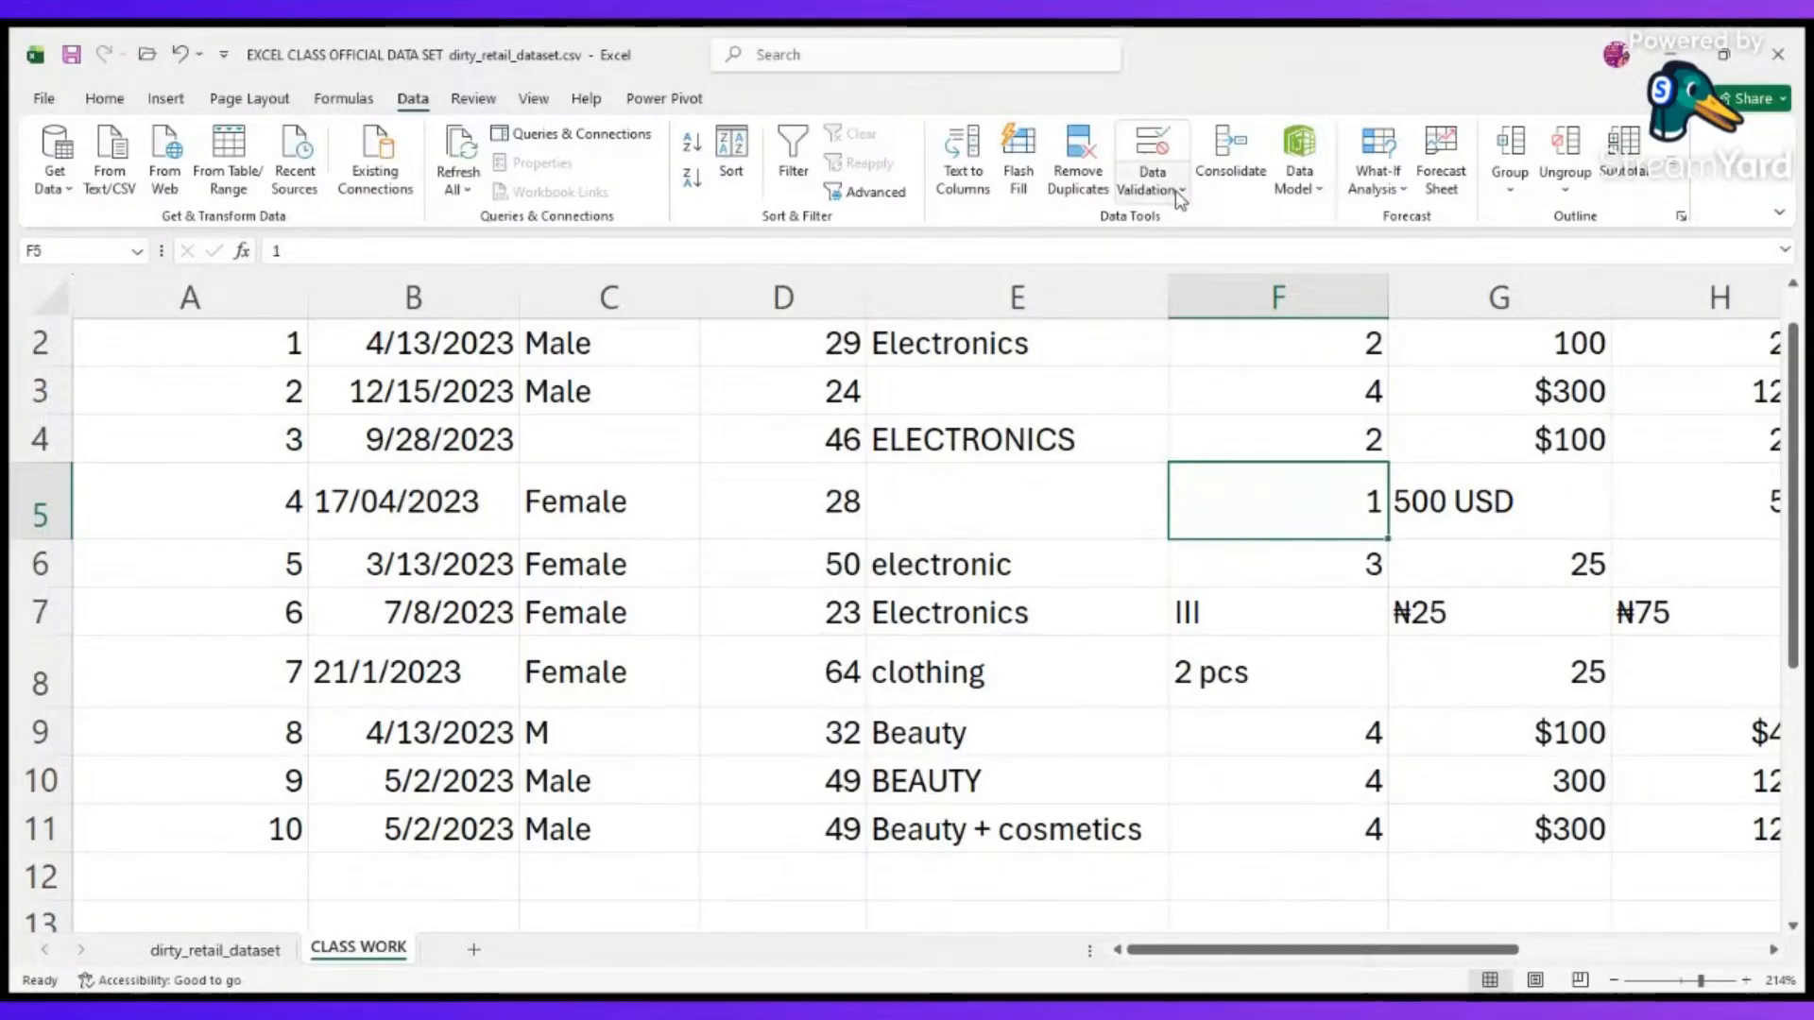
pyautogui.click(796, 179)
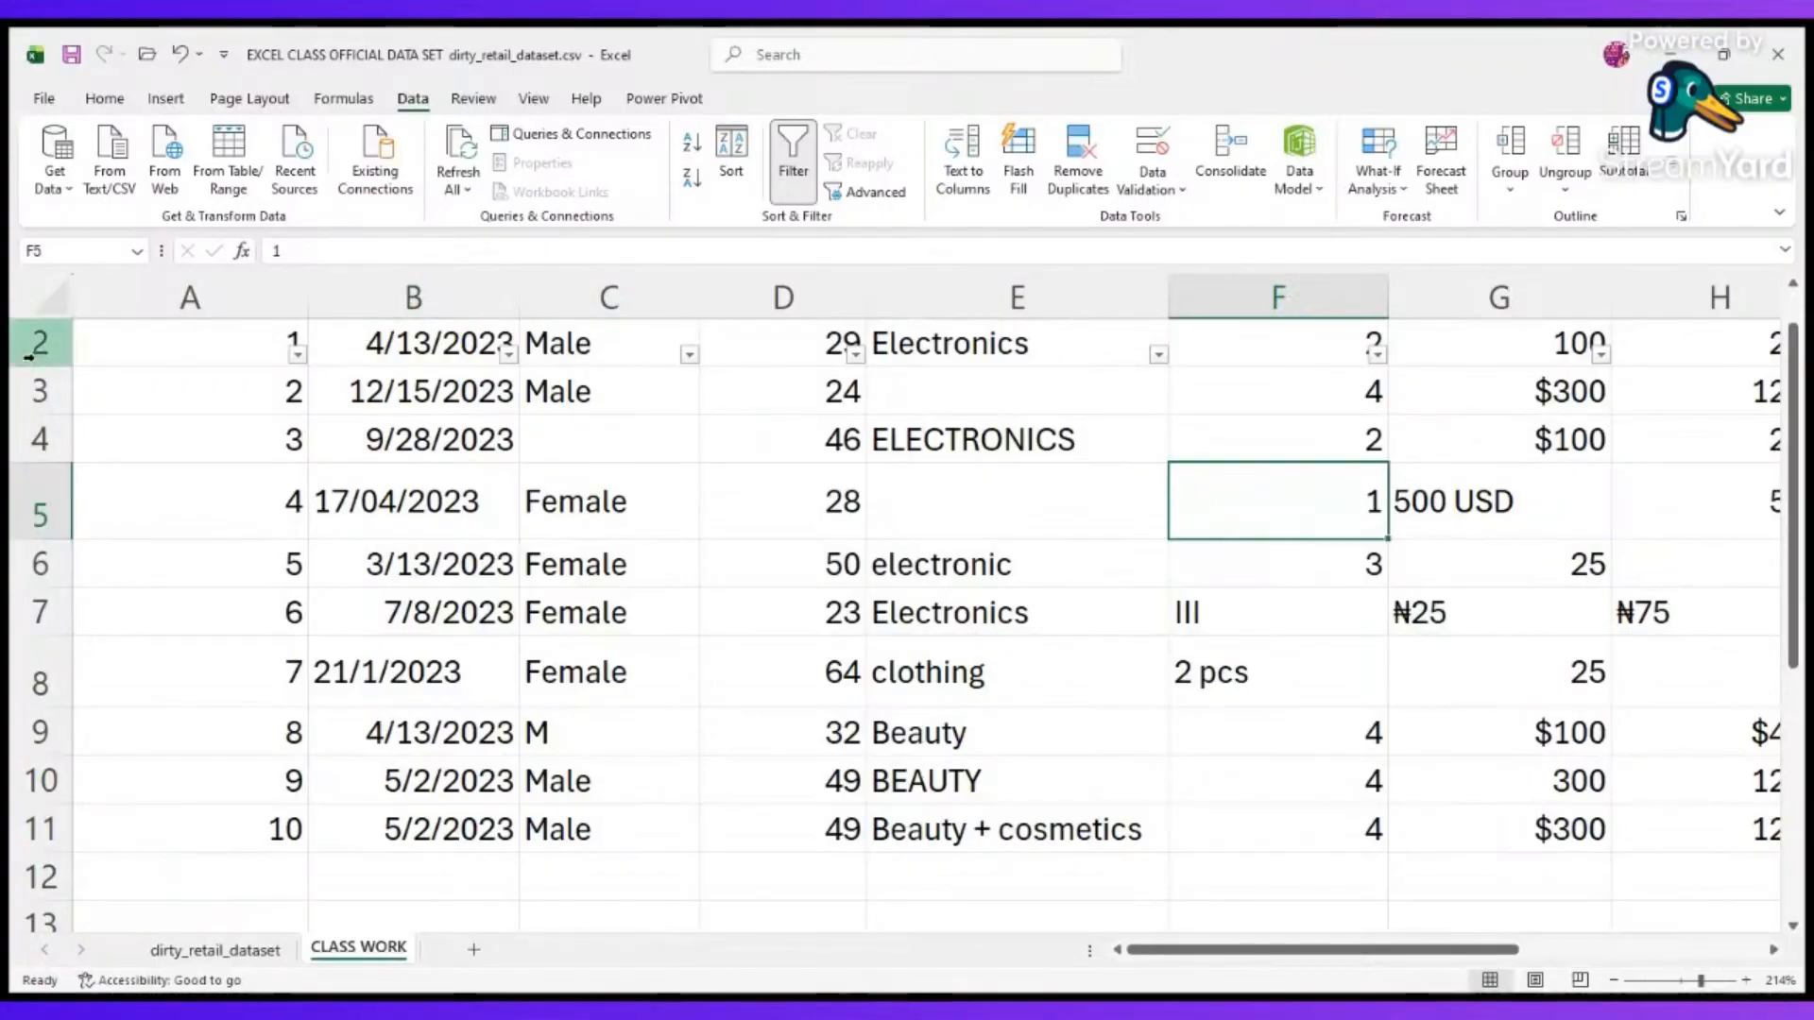
pyautogui.scroll(1, 28, 357)
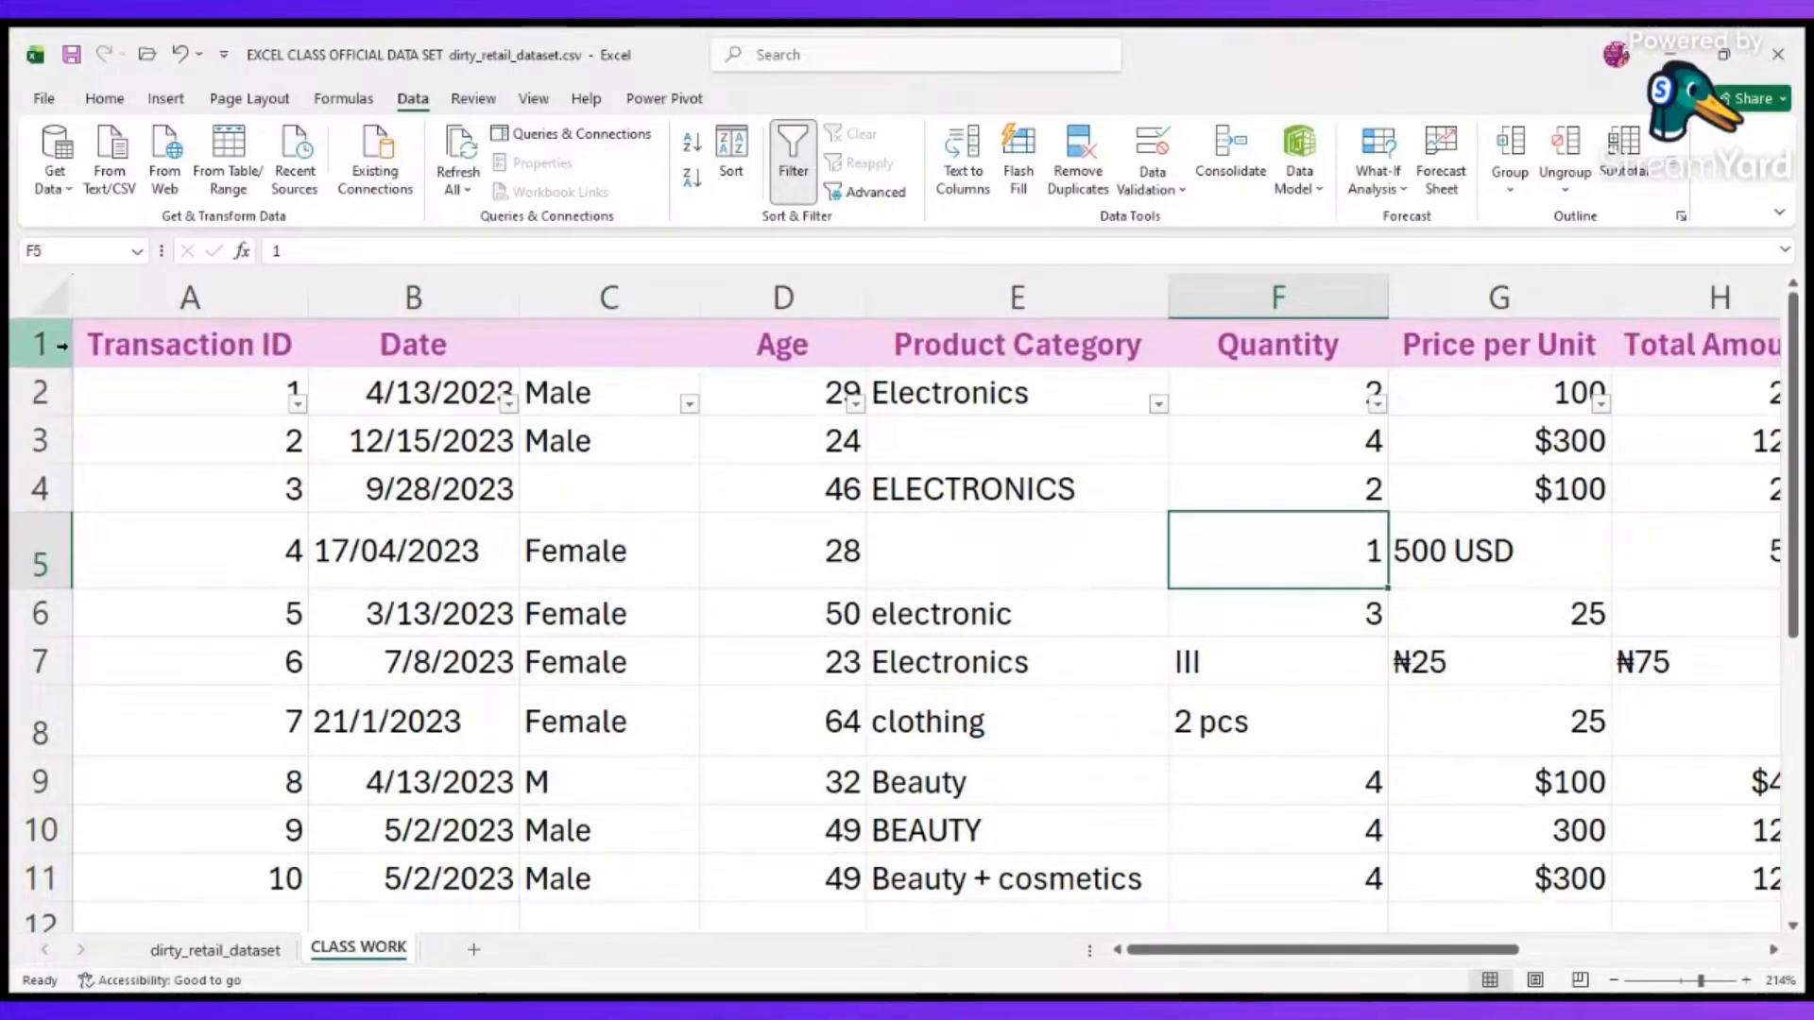
pyautogui.hotkey('ctrl', 'shift', 'l')
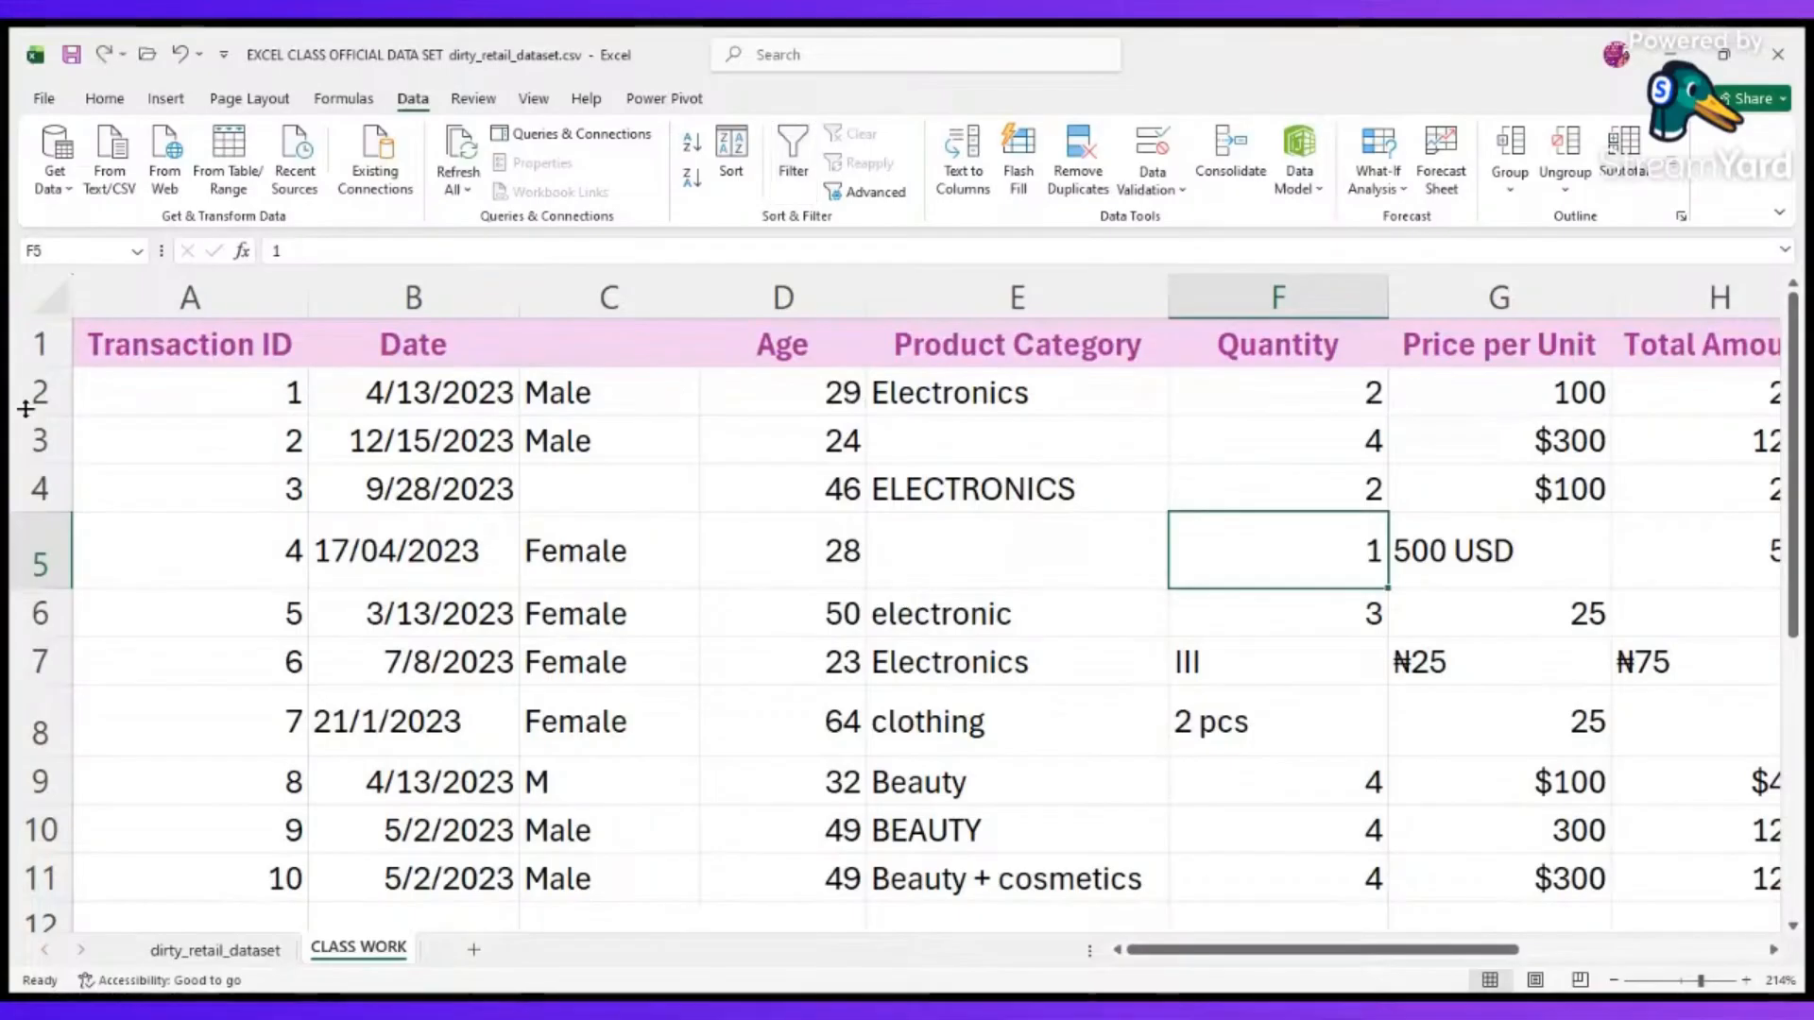
# Turn on filters for header row 1 and filter the gender column C to show only blank entries.
pyautogui.click(19, 344)
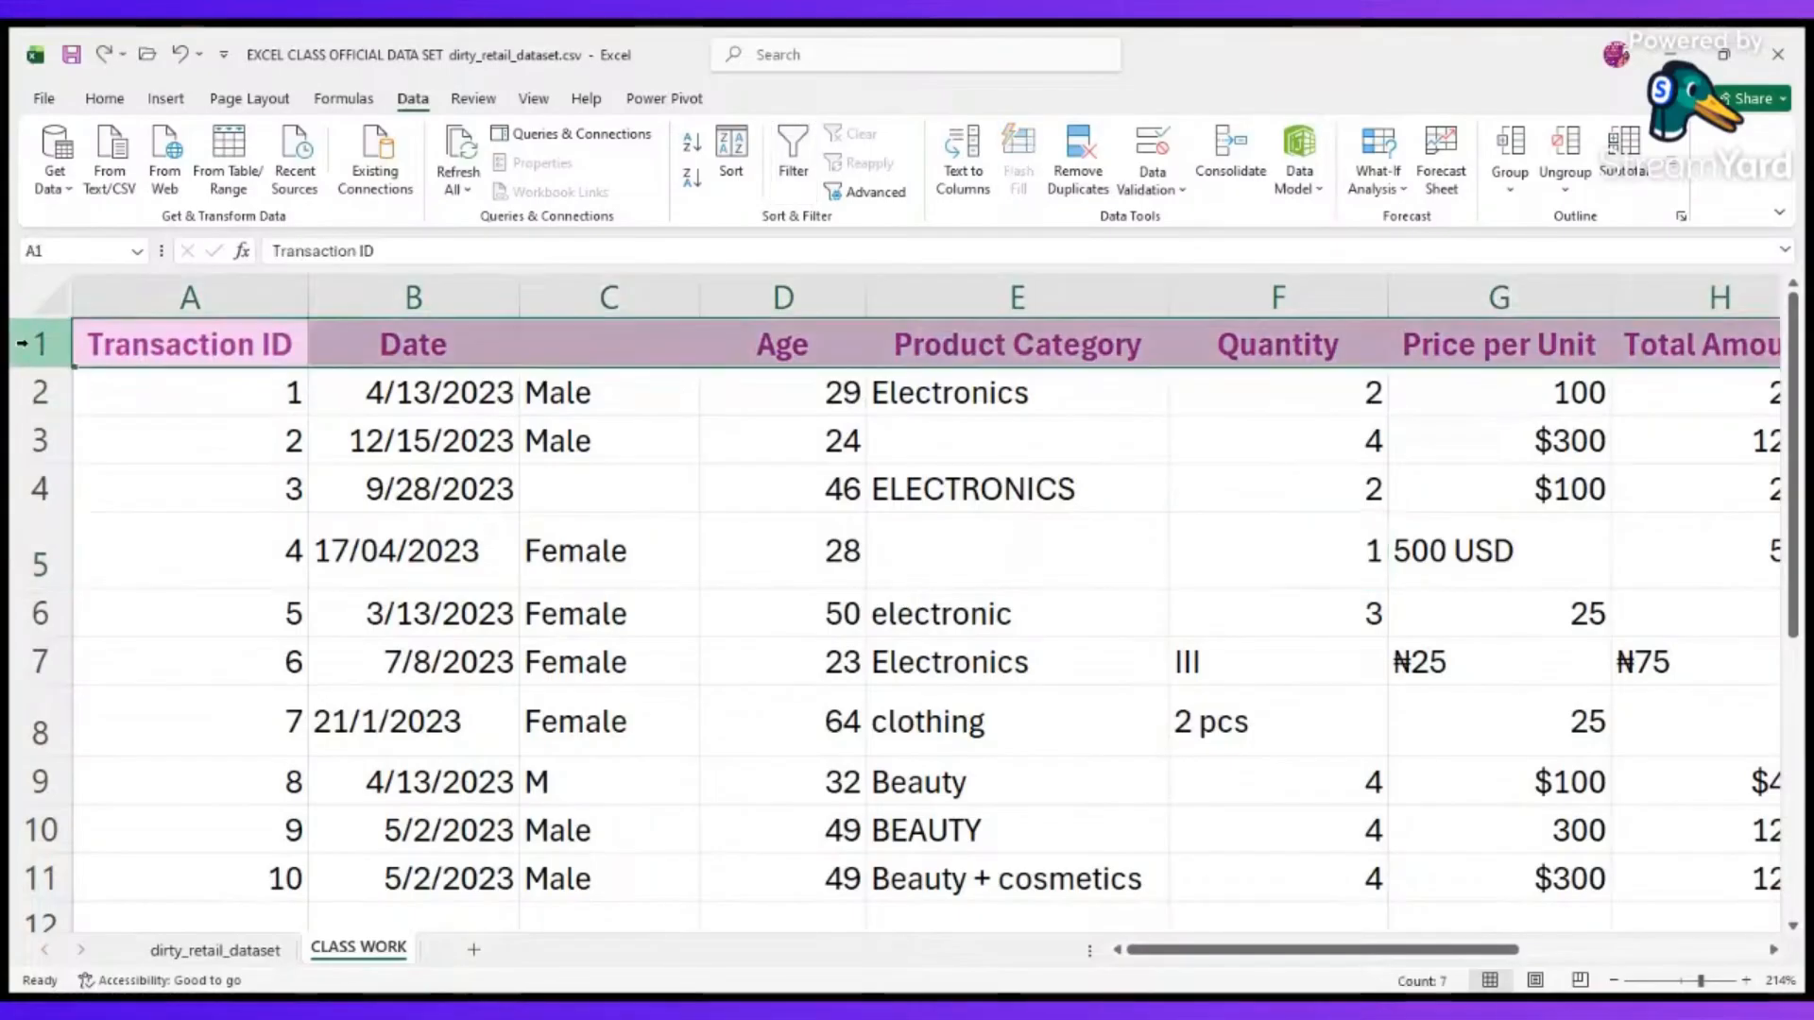
pyautogui.click(793, 156)
pyautogui.click(210, 551)
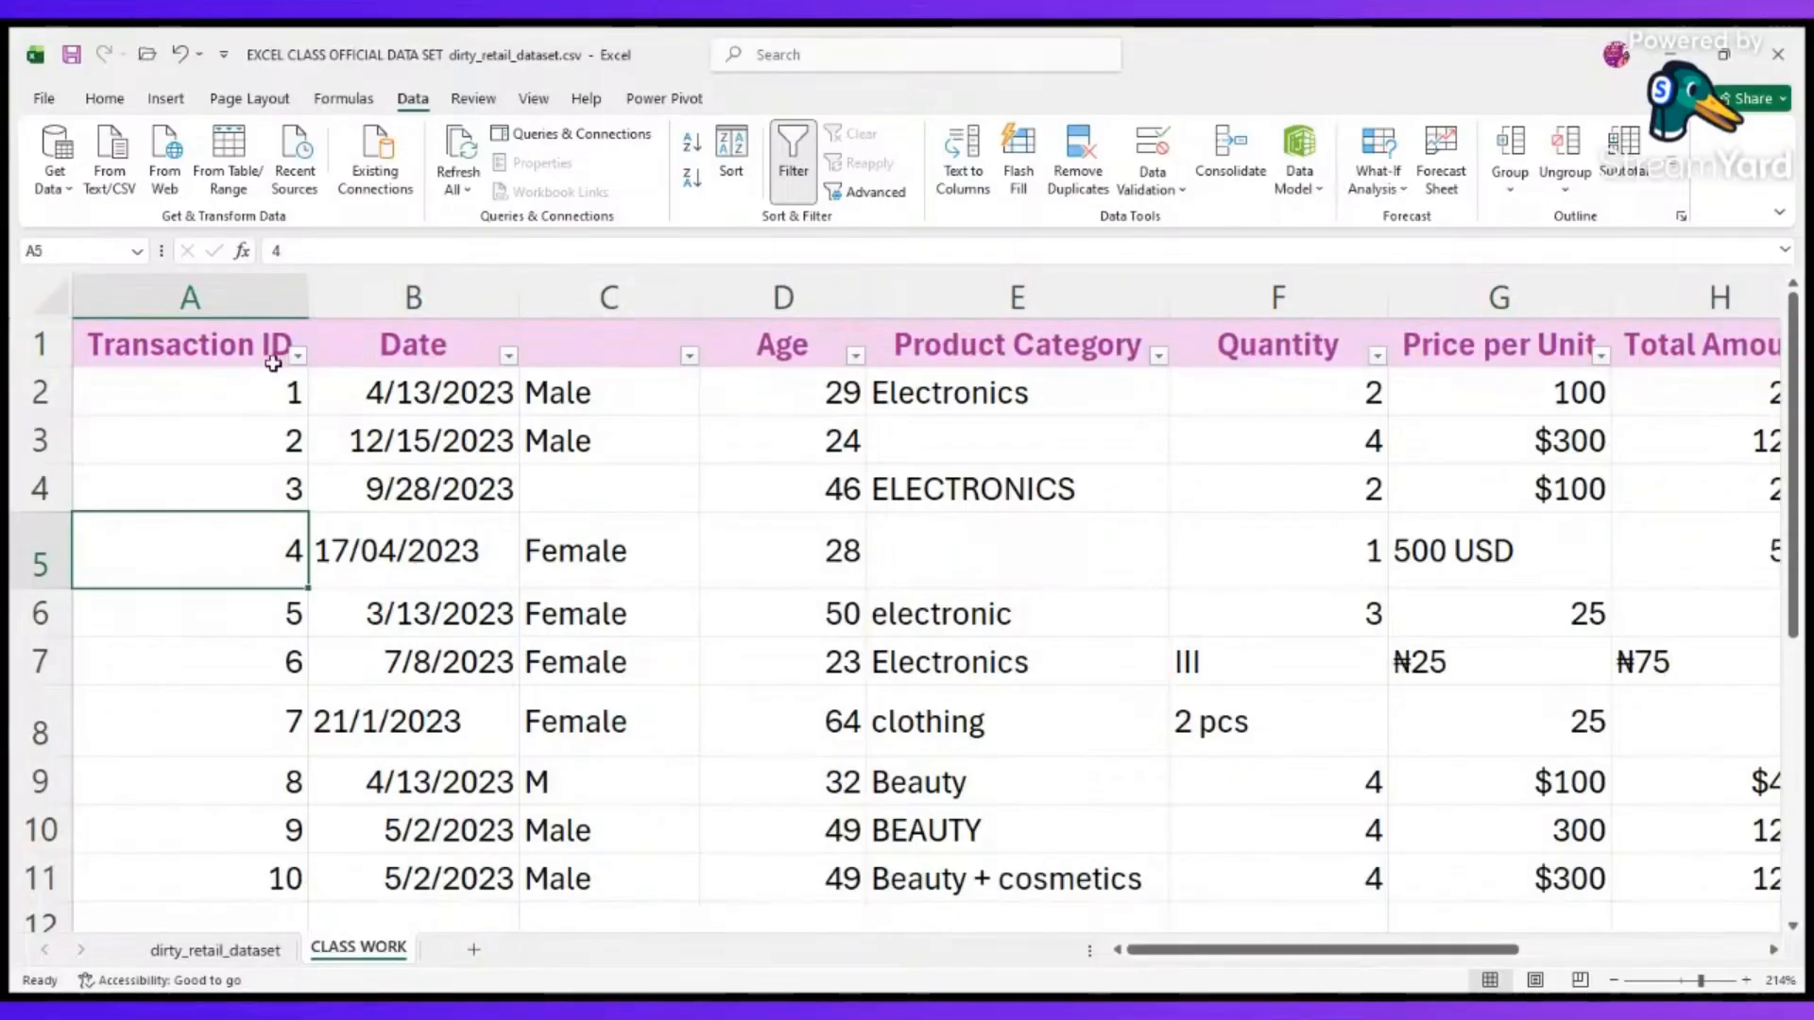
pyautogui.click(687, 354)
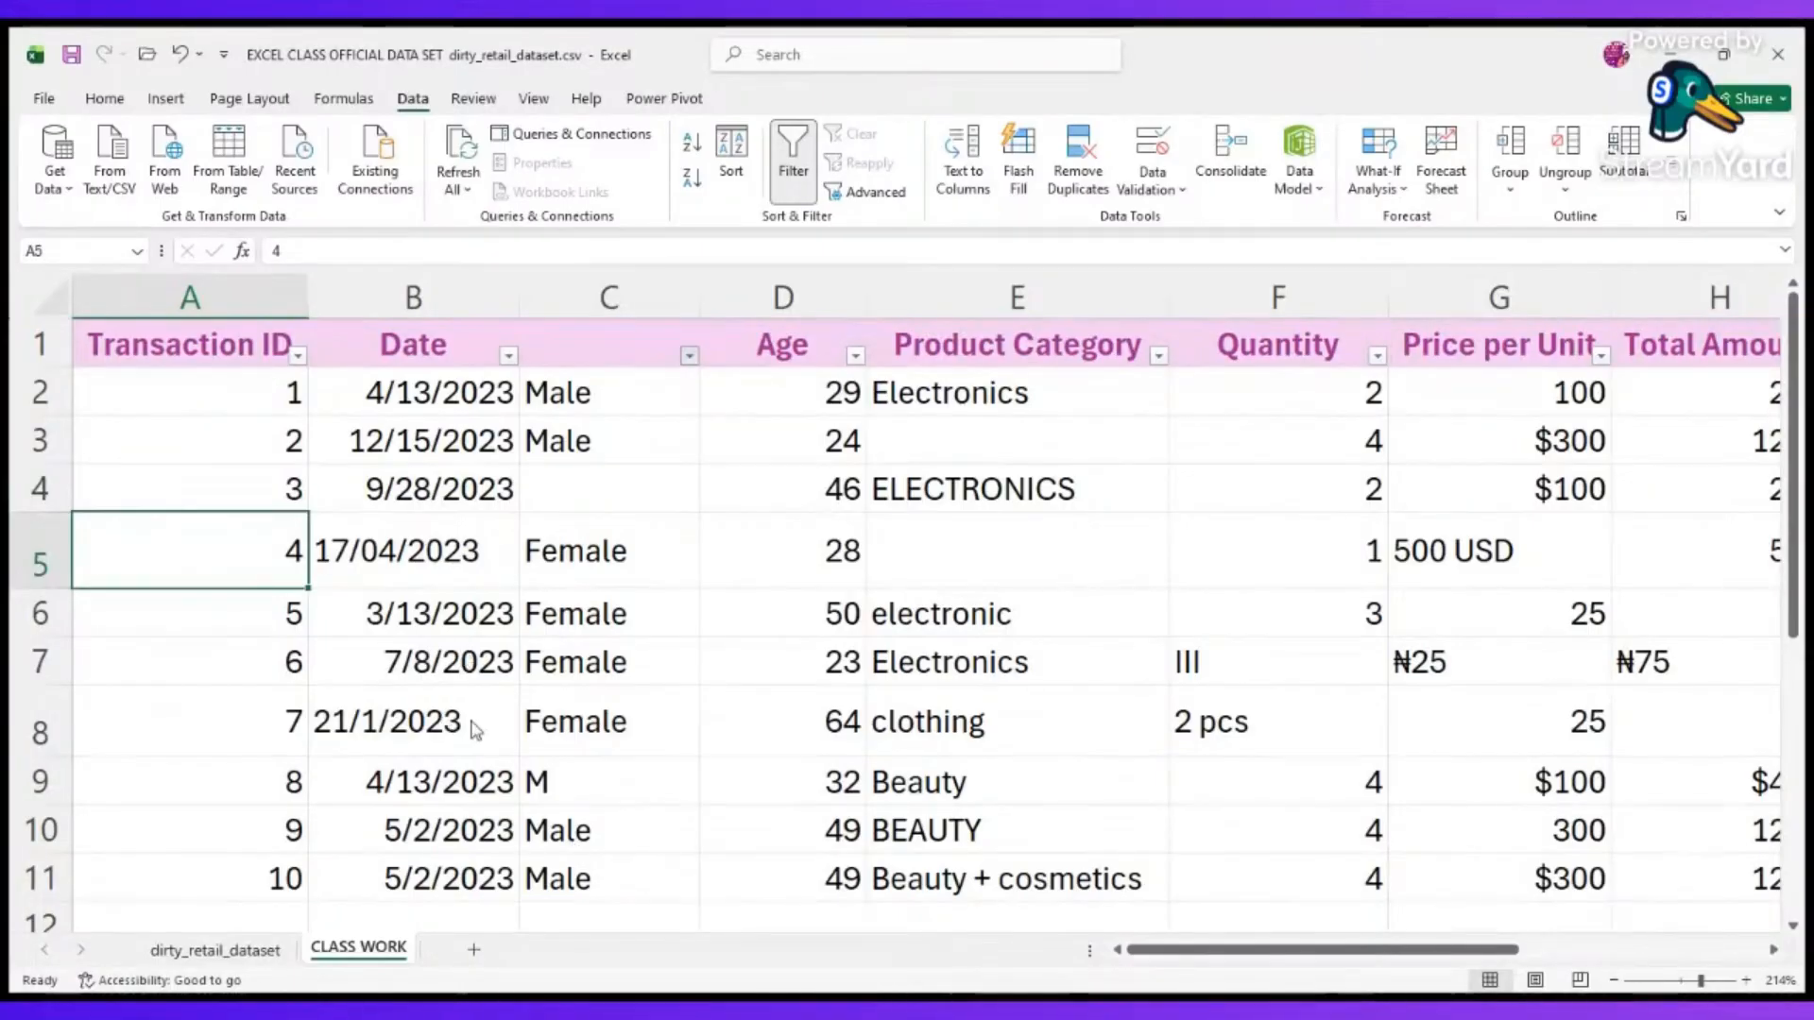
pyautogui.click(603, 858)
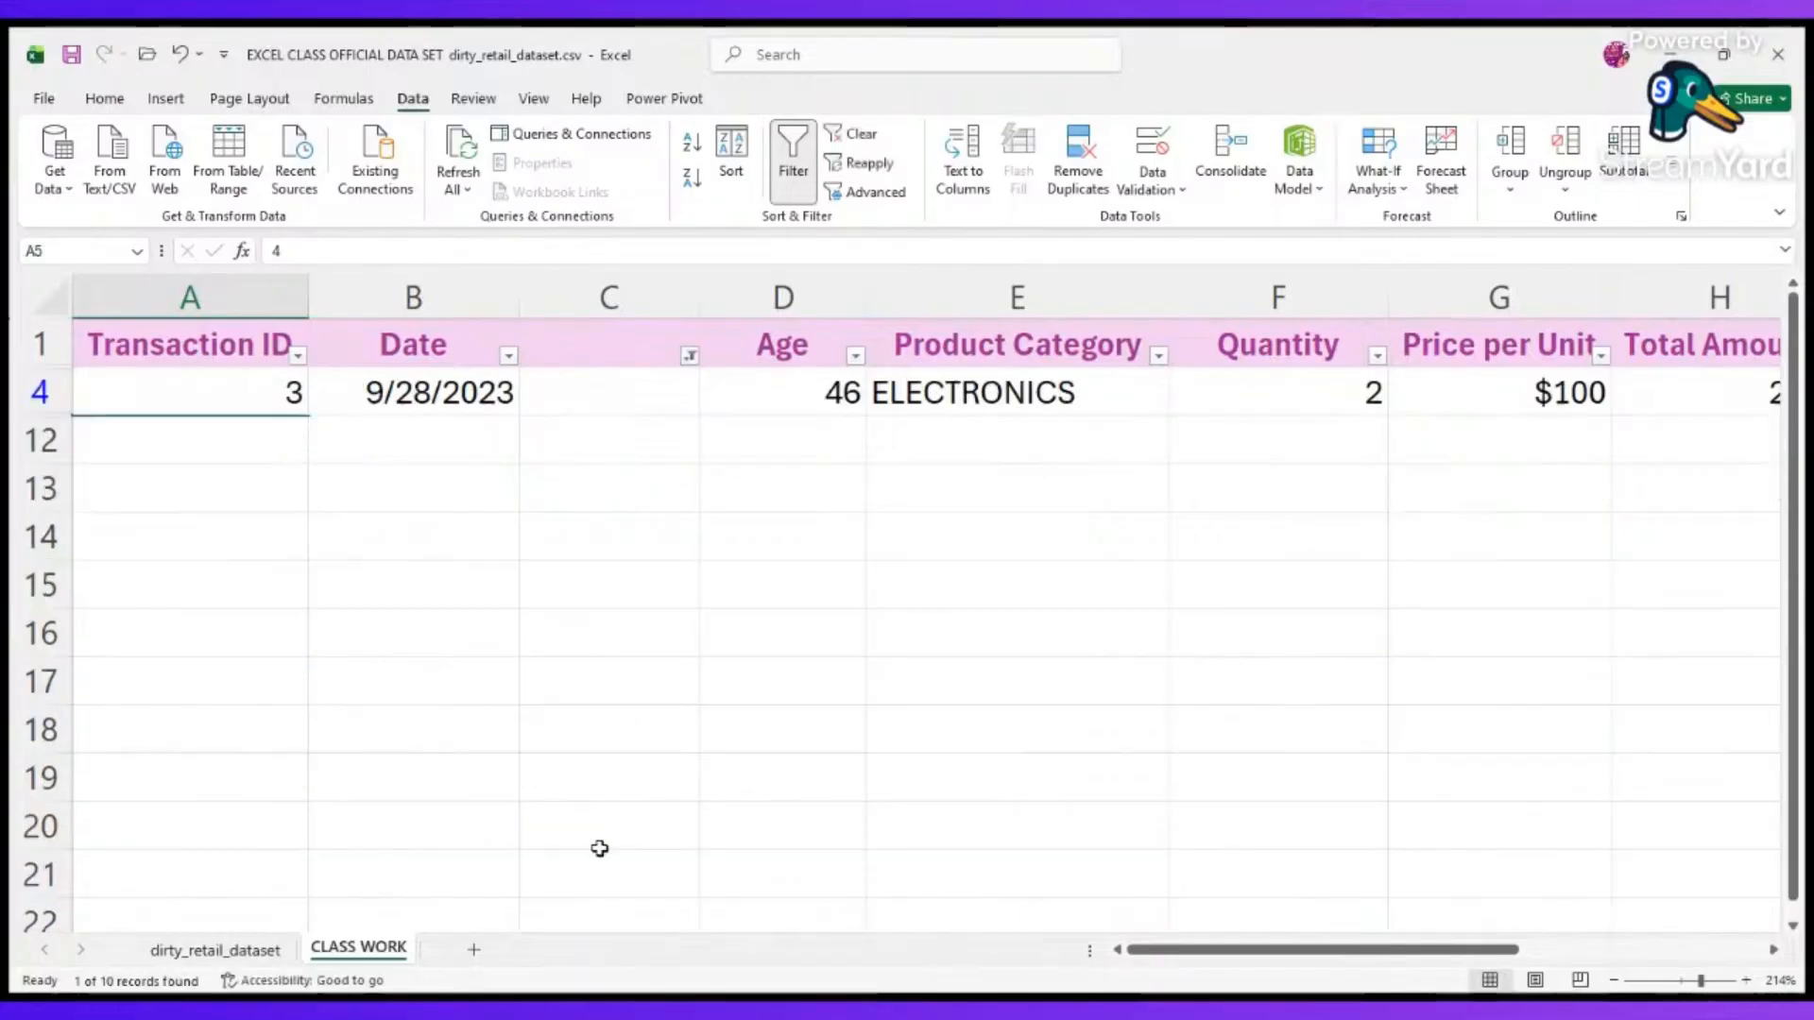
# Enter N/A in the blank gender cell C4 of the filtered record.
pyautogui.click(622, 391)
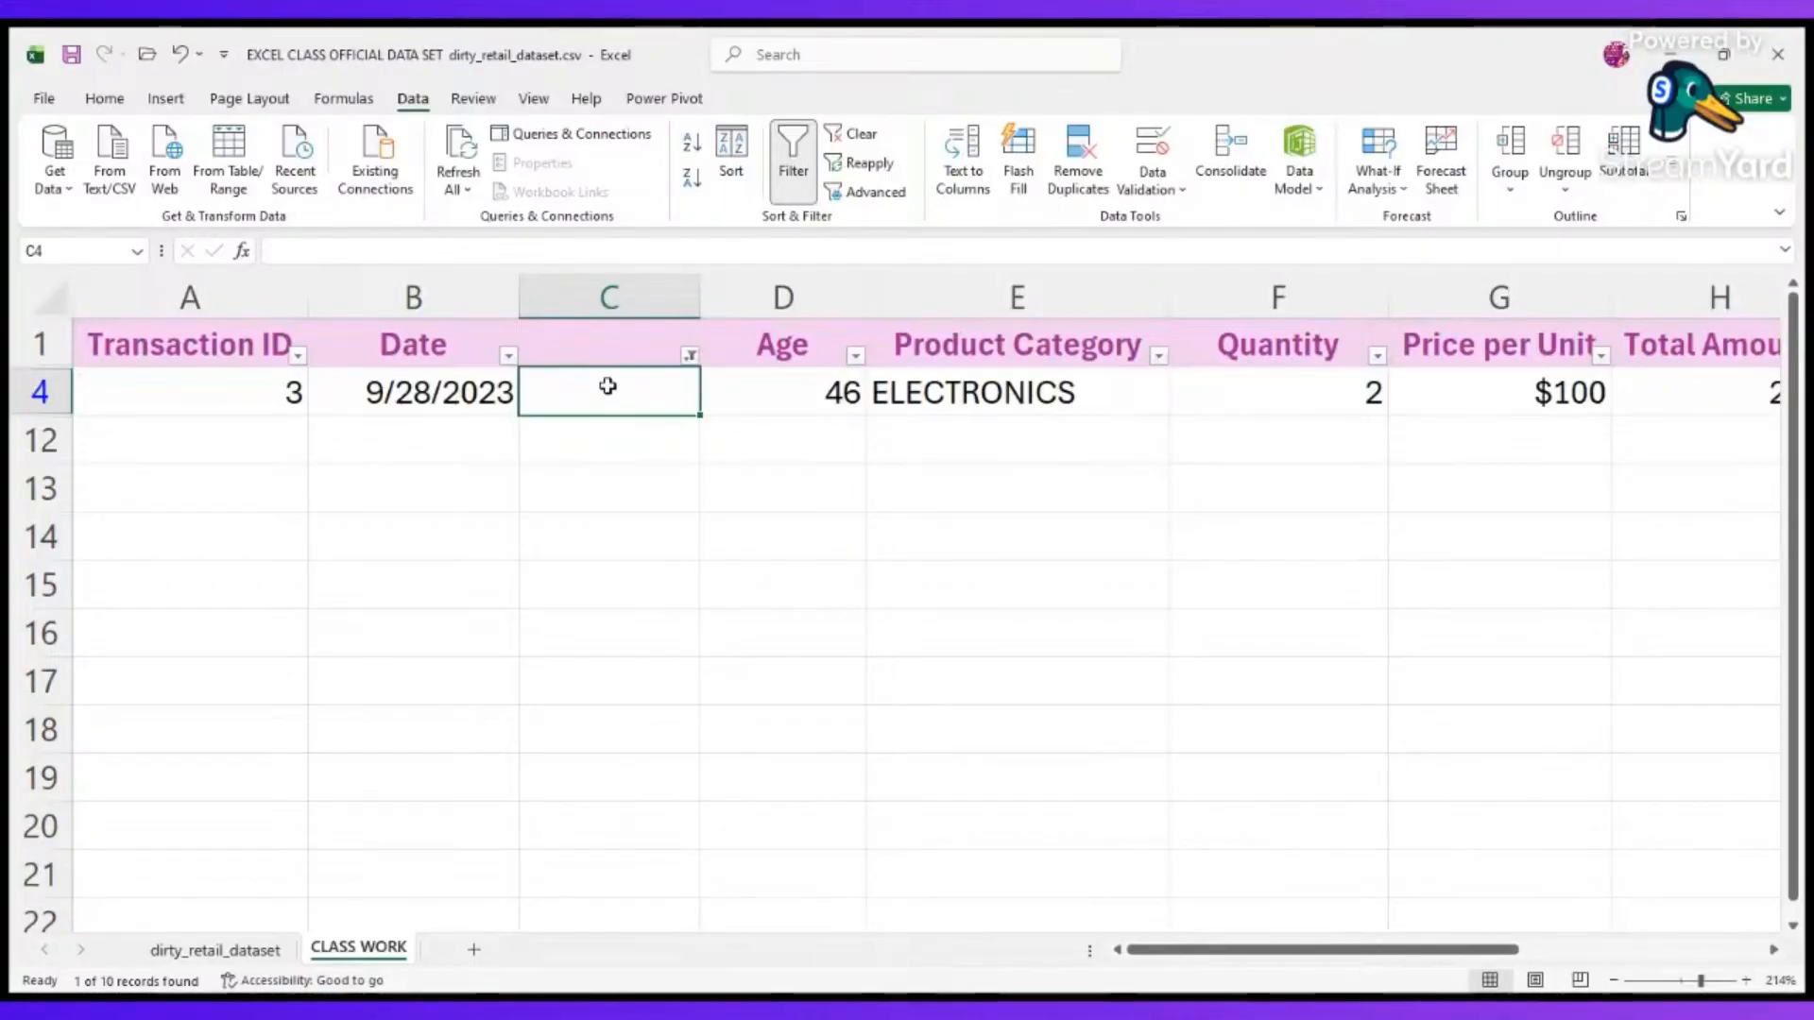
pyautogui.write('N')
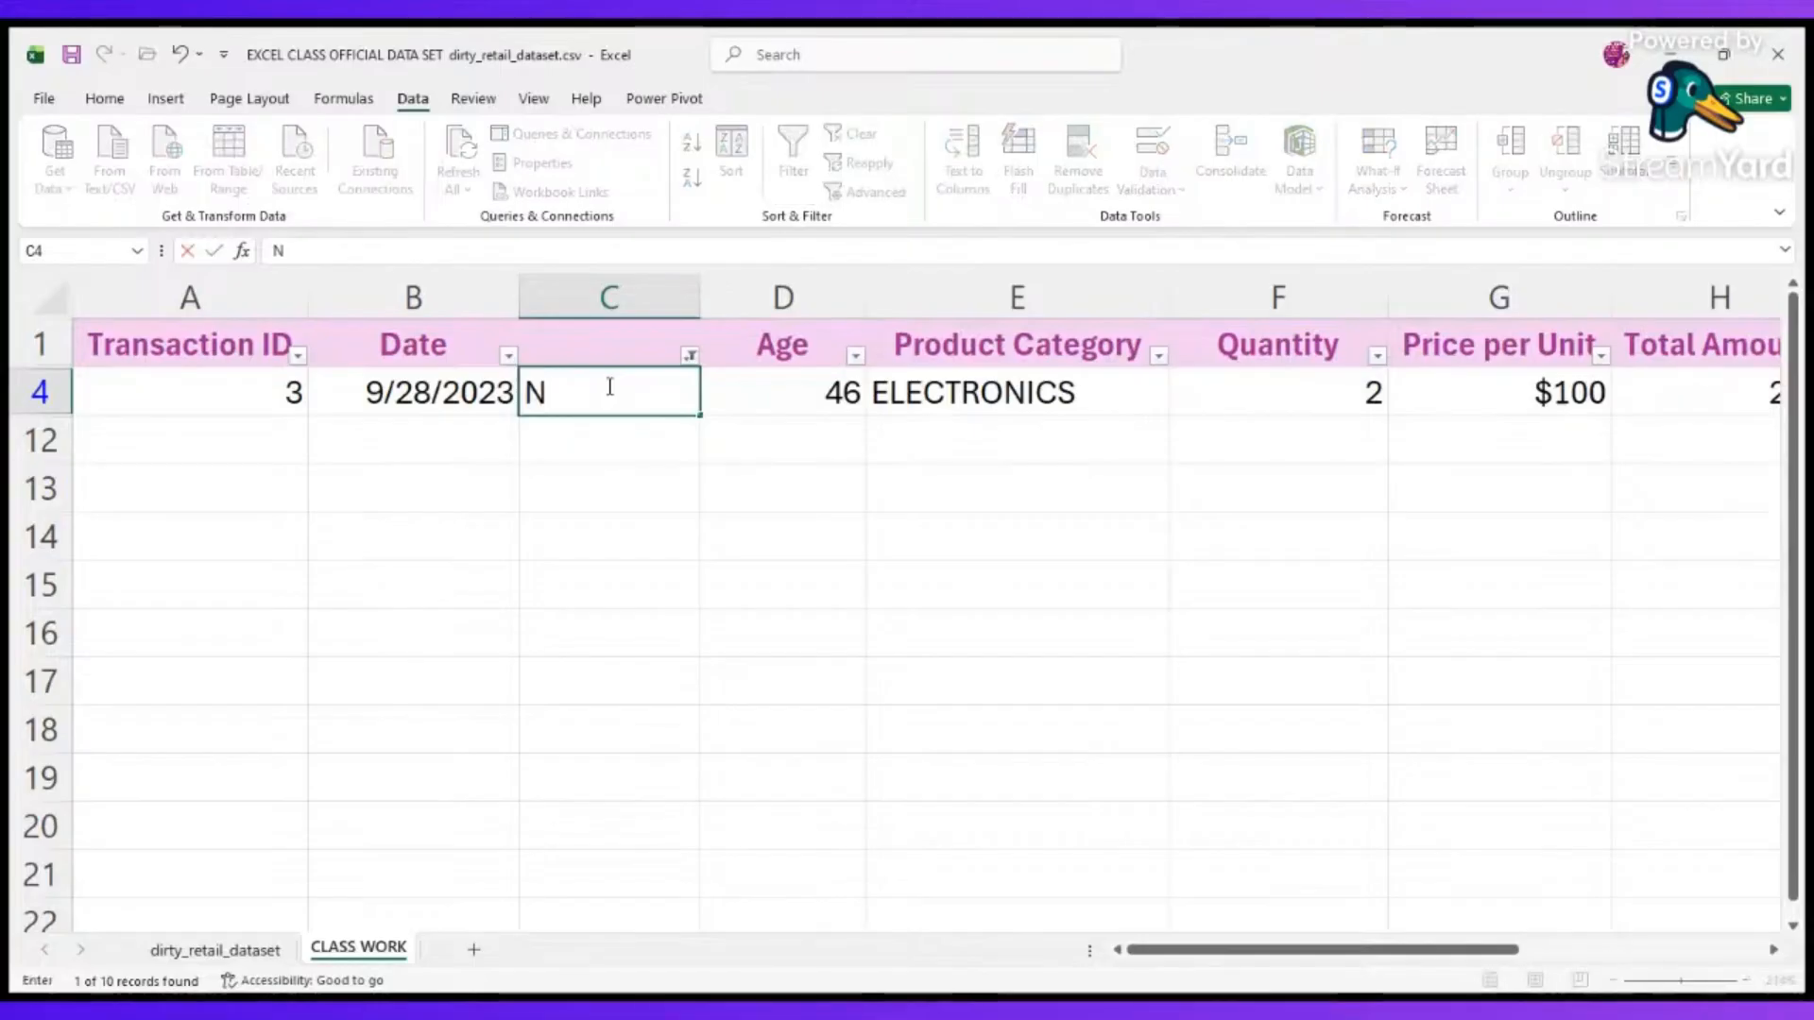
pyautogui.write('/A')
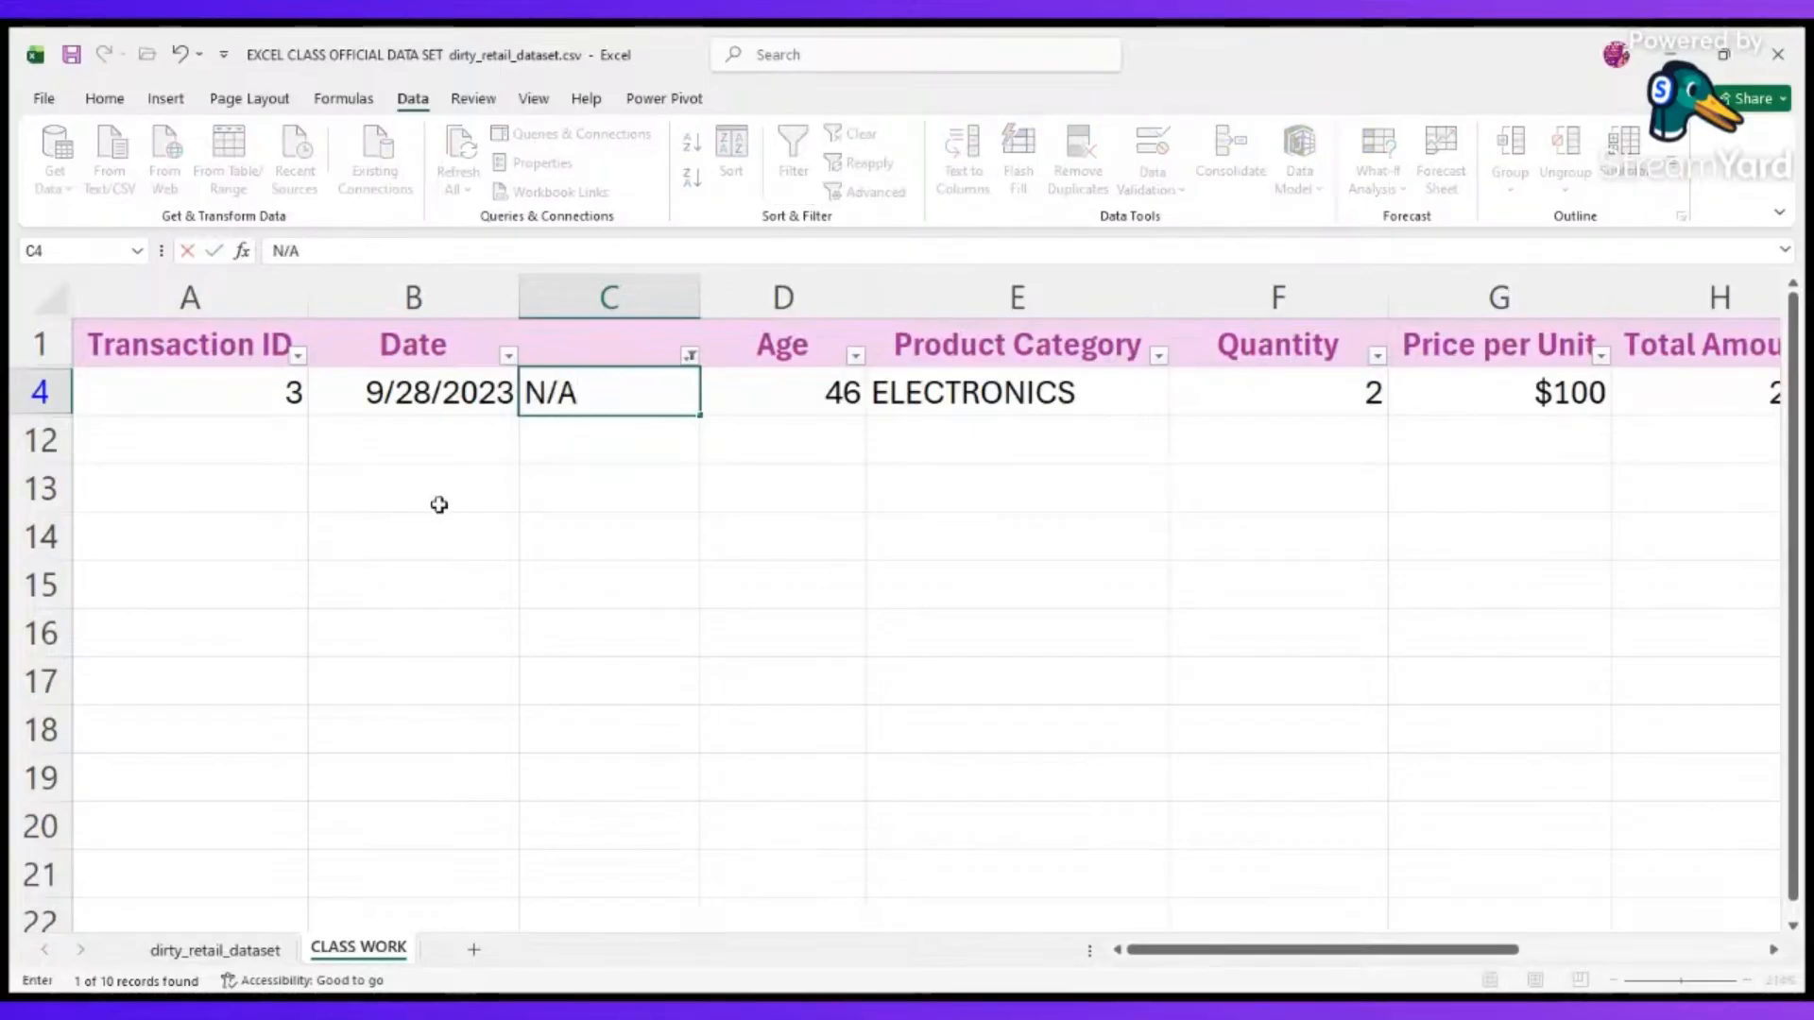
pyautogui.click(413, 500)
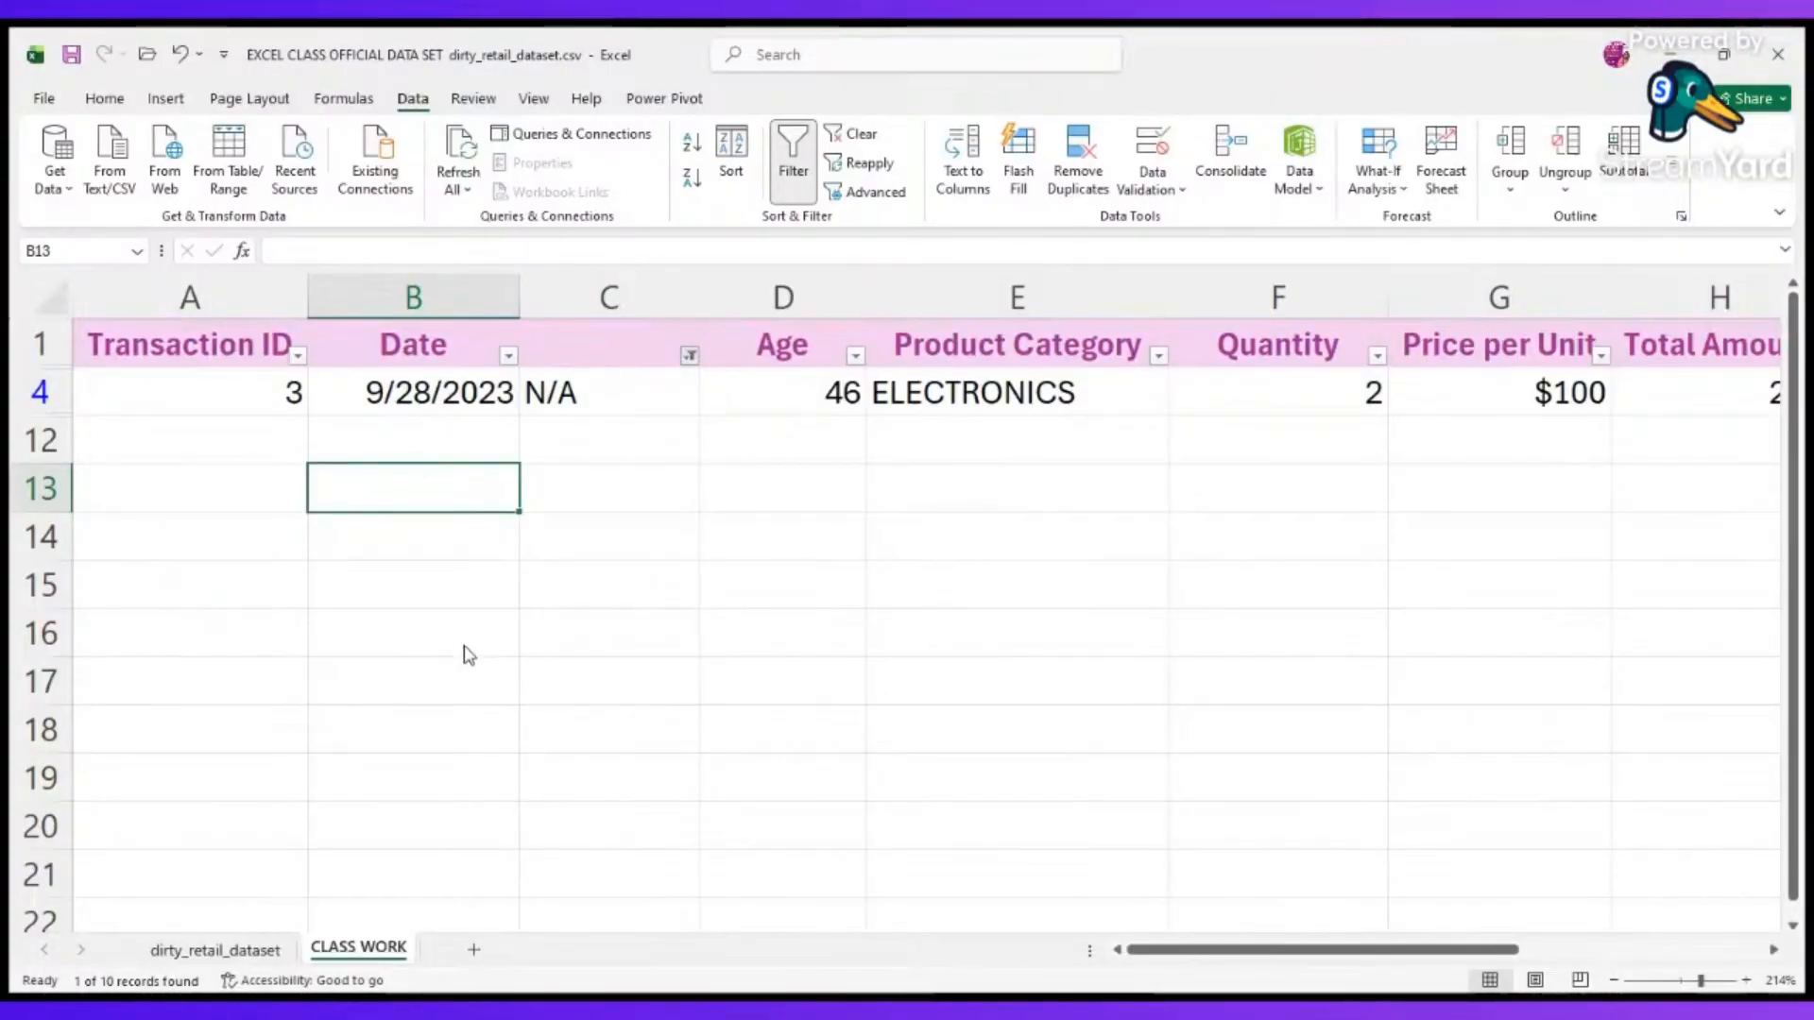
# Clear the filter on gender column C to show all records, and check the entry in C4.
pyautogui.click(607, 857)
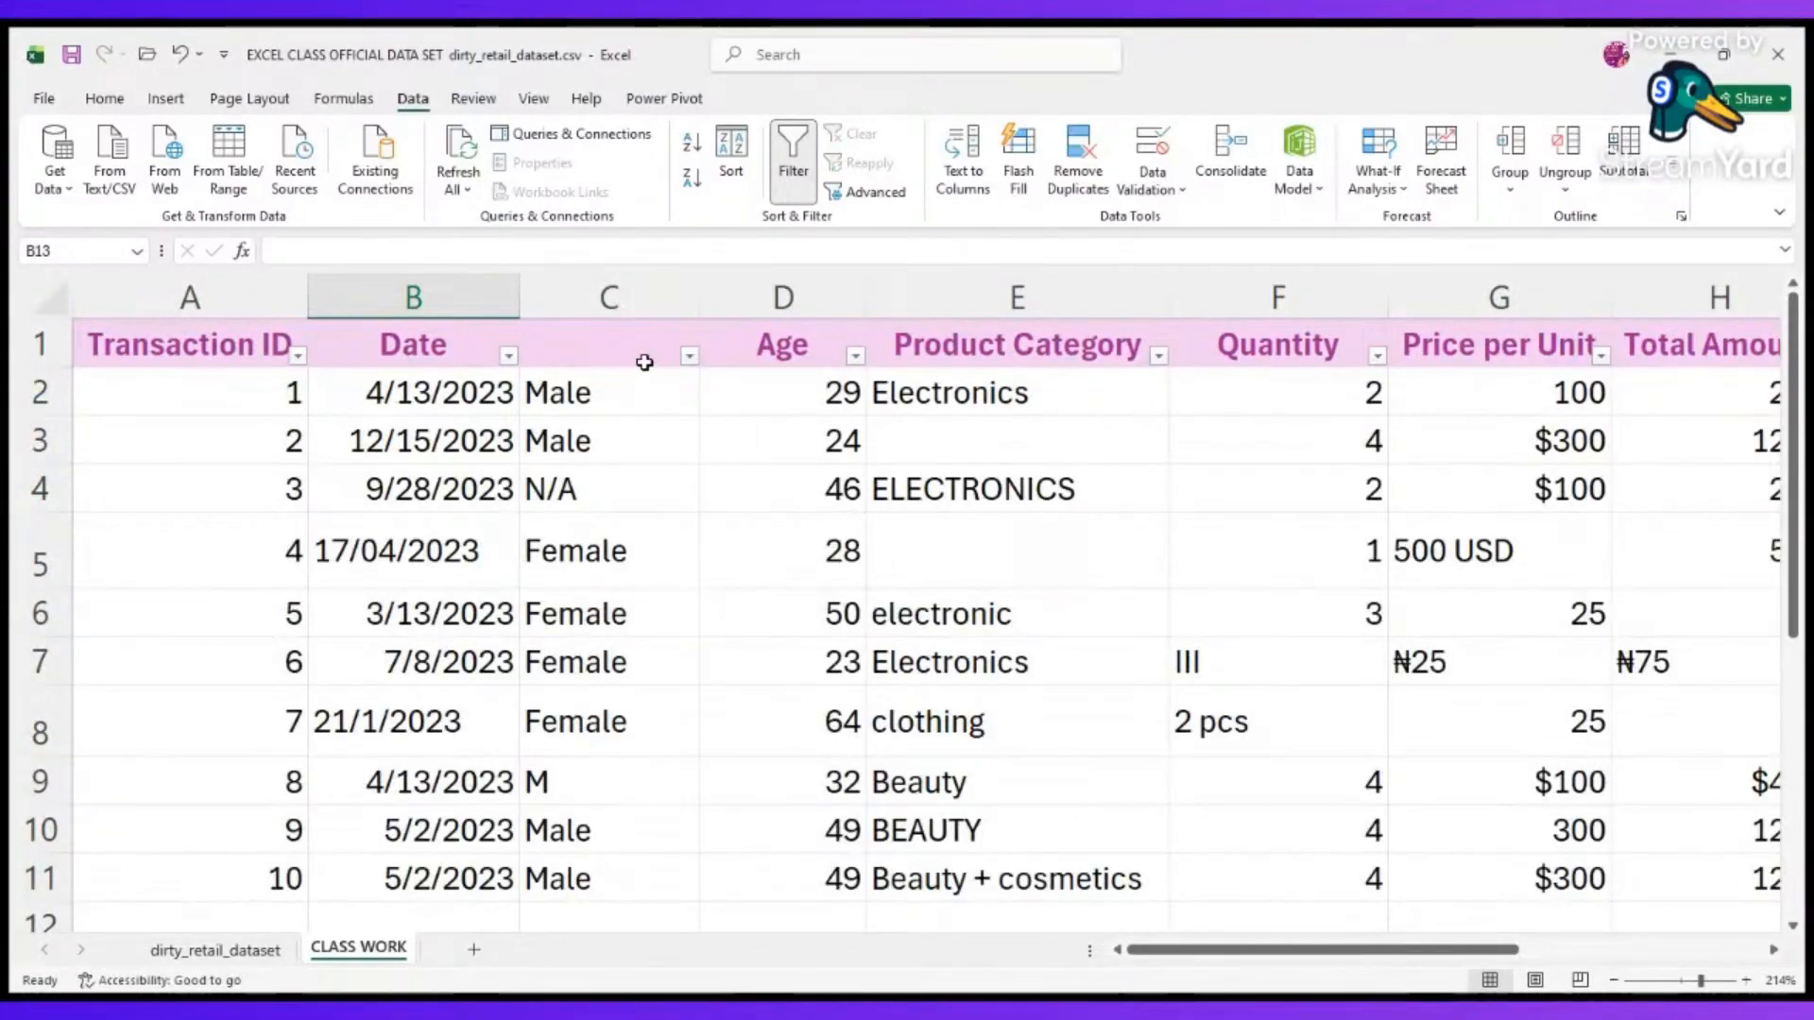
pyautogui.scroll(-1, 615, 595)
pyautogui.scroll(1, 619, 591)
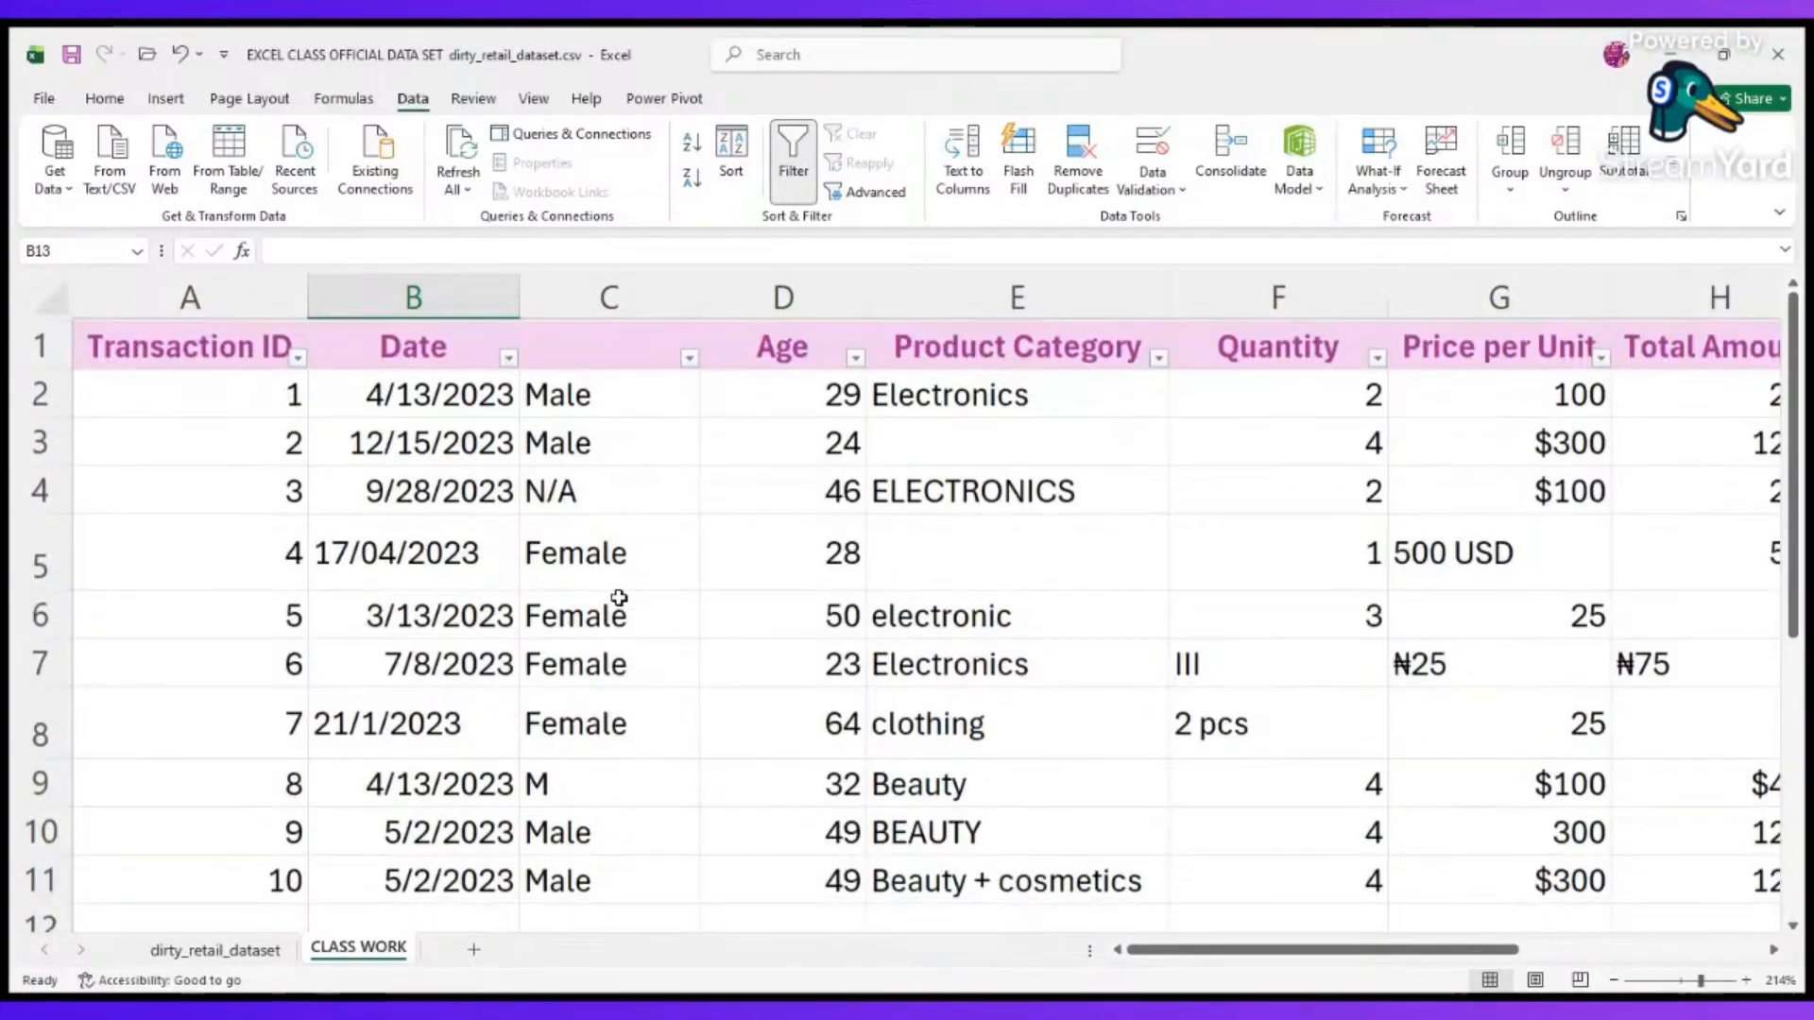
pyautogui.click(580, 501)
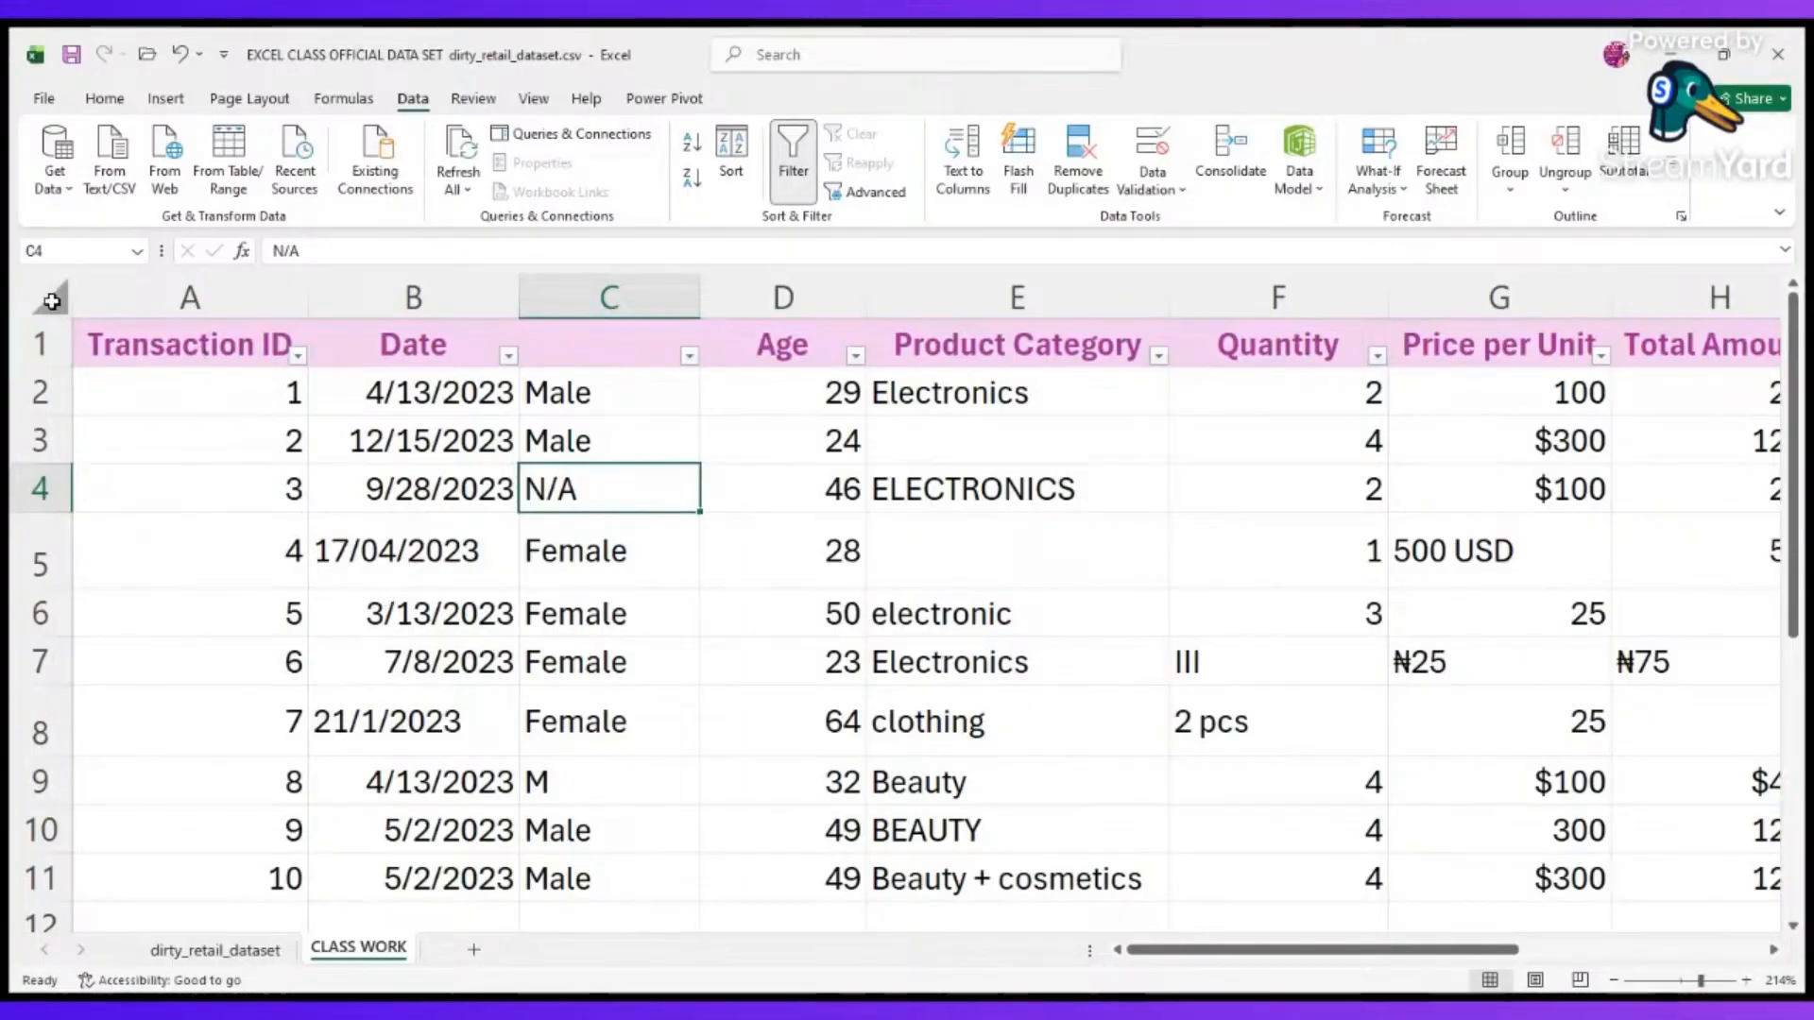
pyautogui.click(51, 301)
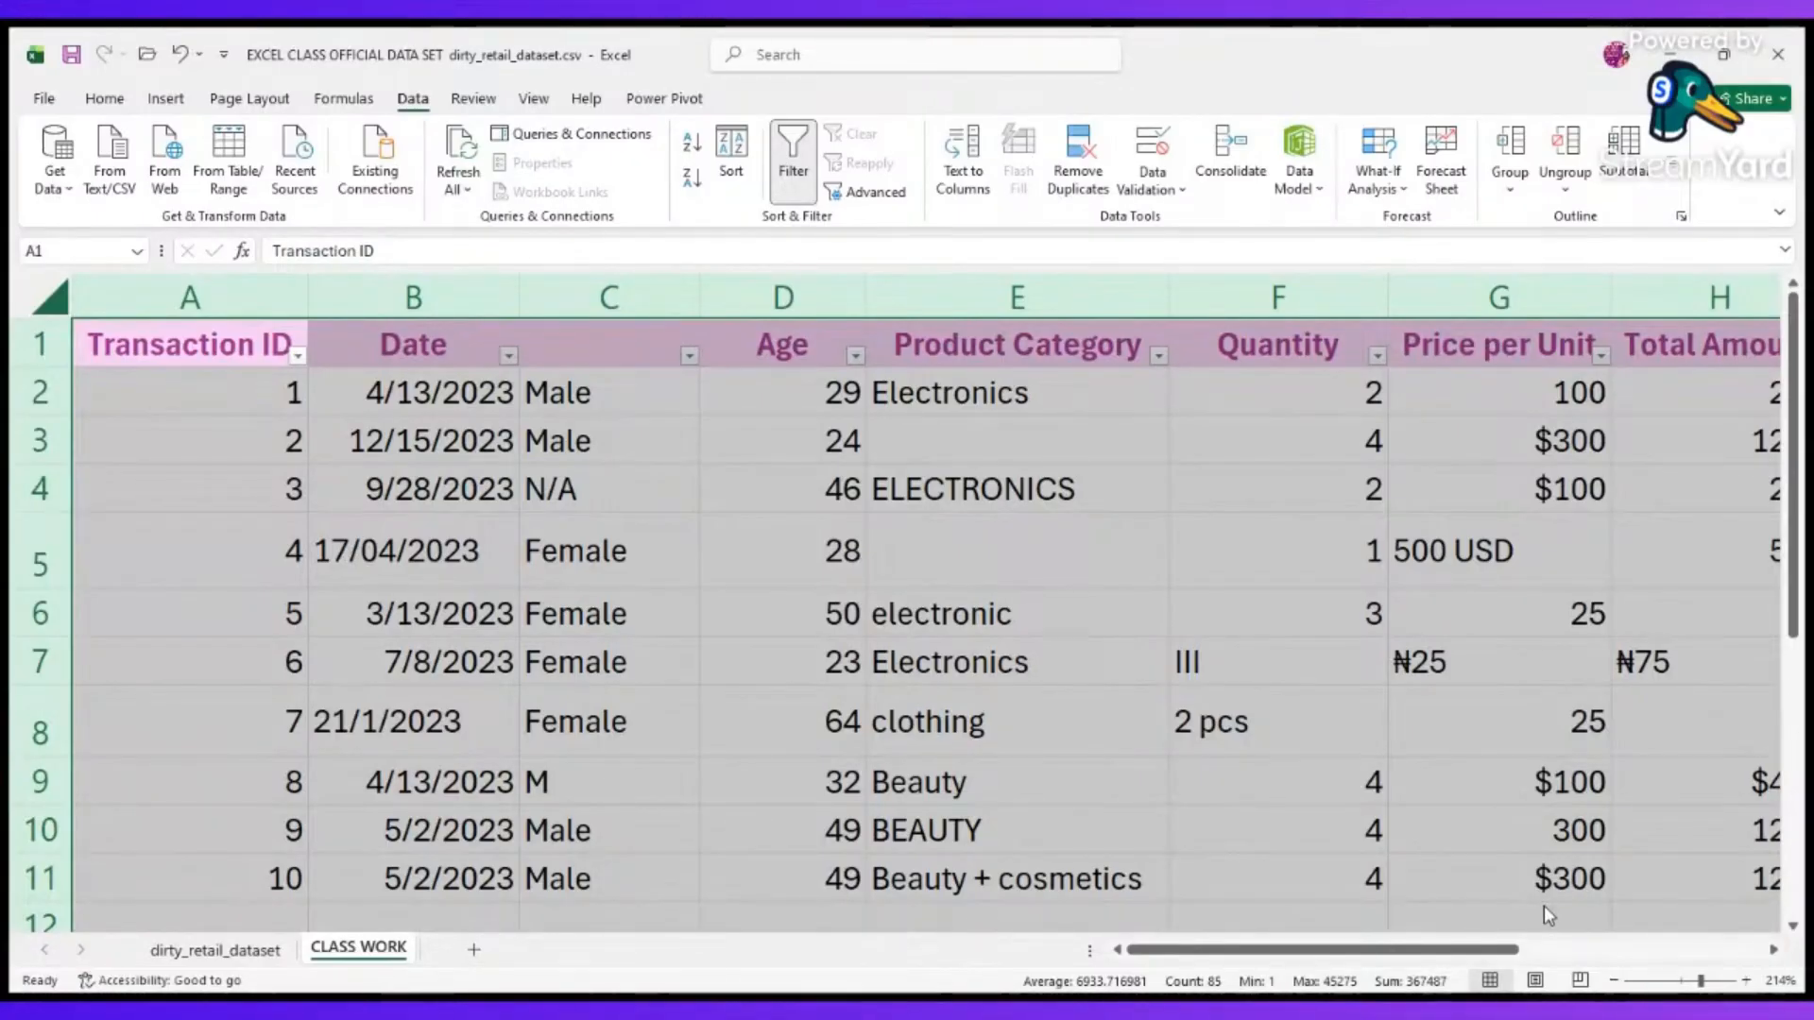
pyautogui.hotkey('alt', 'Tab')
pyautogui.hotkey('alt', 'Tab')
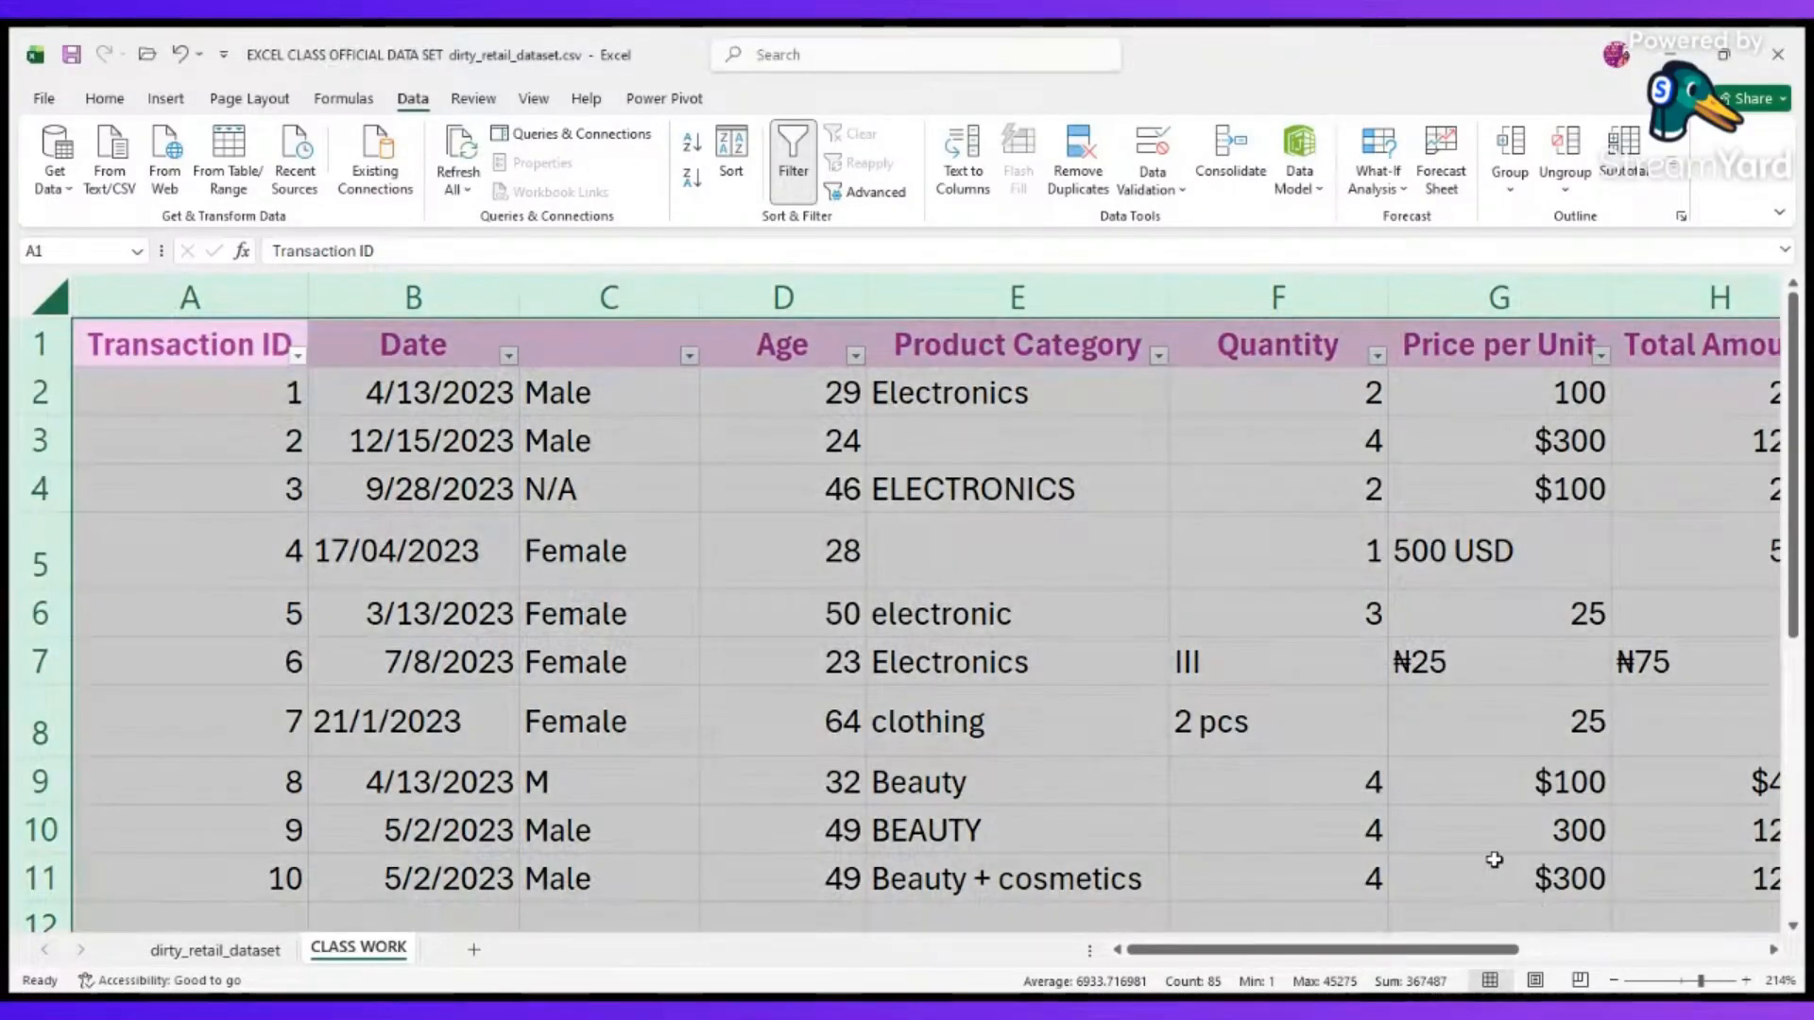
pyautogui.click(1279, 601)
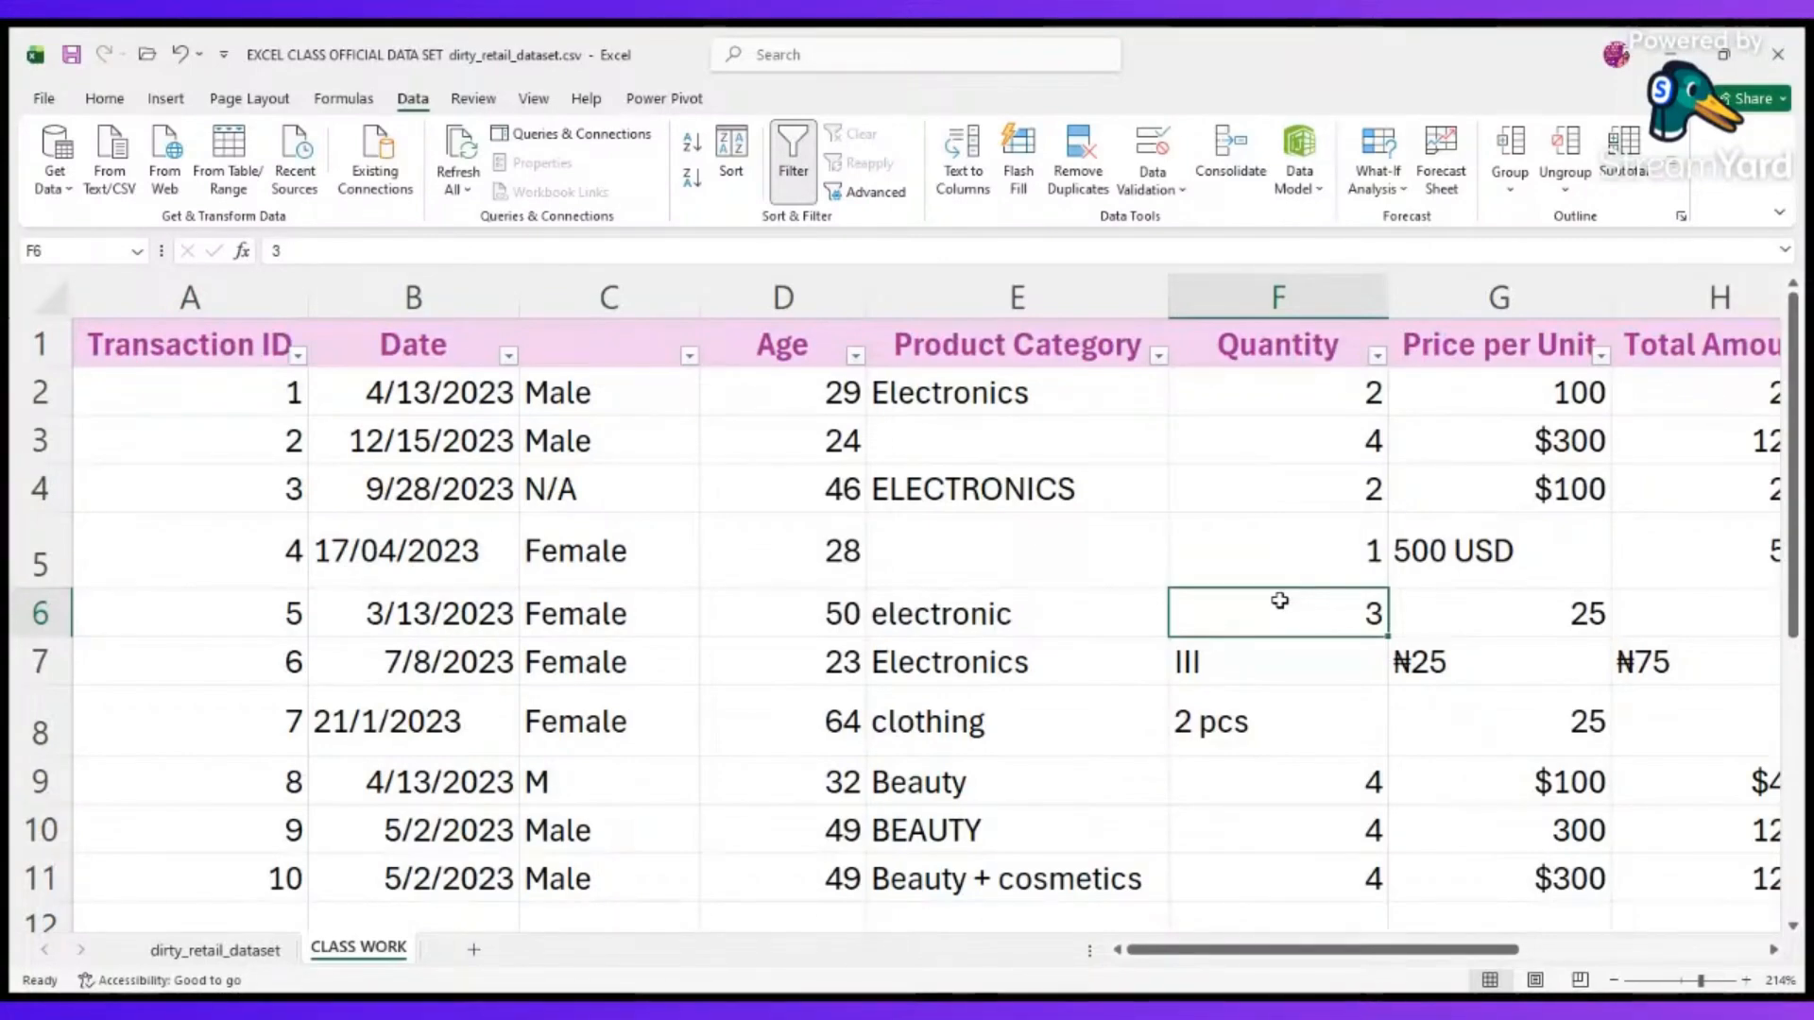
pyautogui.hscroll(2, 1087, 656)
pyautogui.hscroll(-2, 1087, 652)
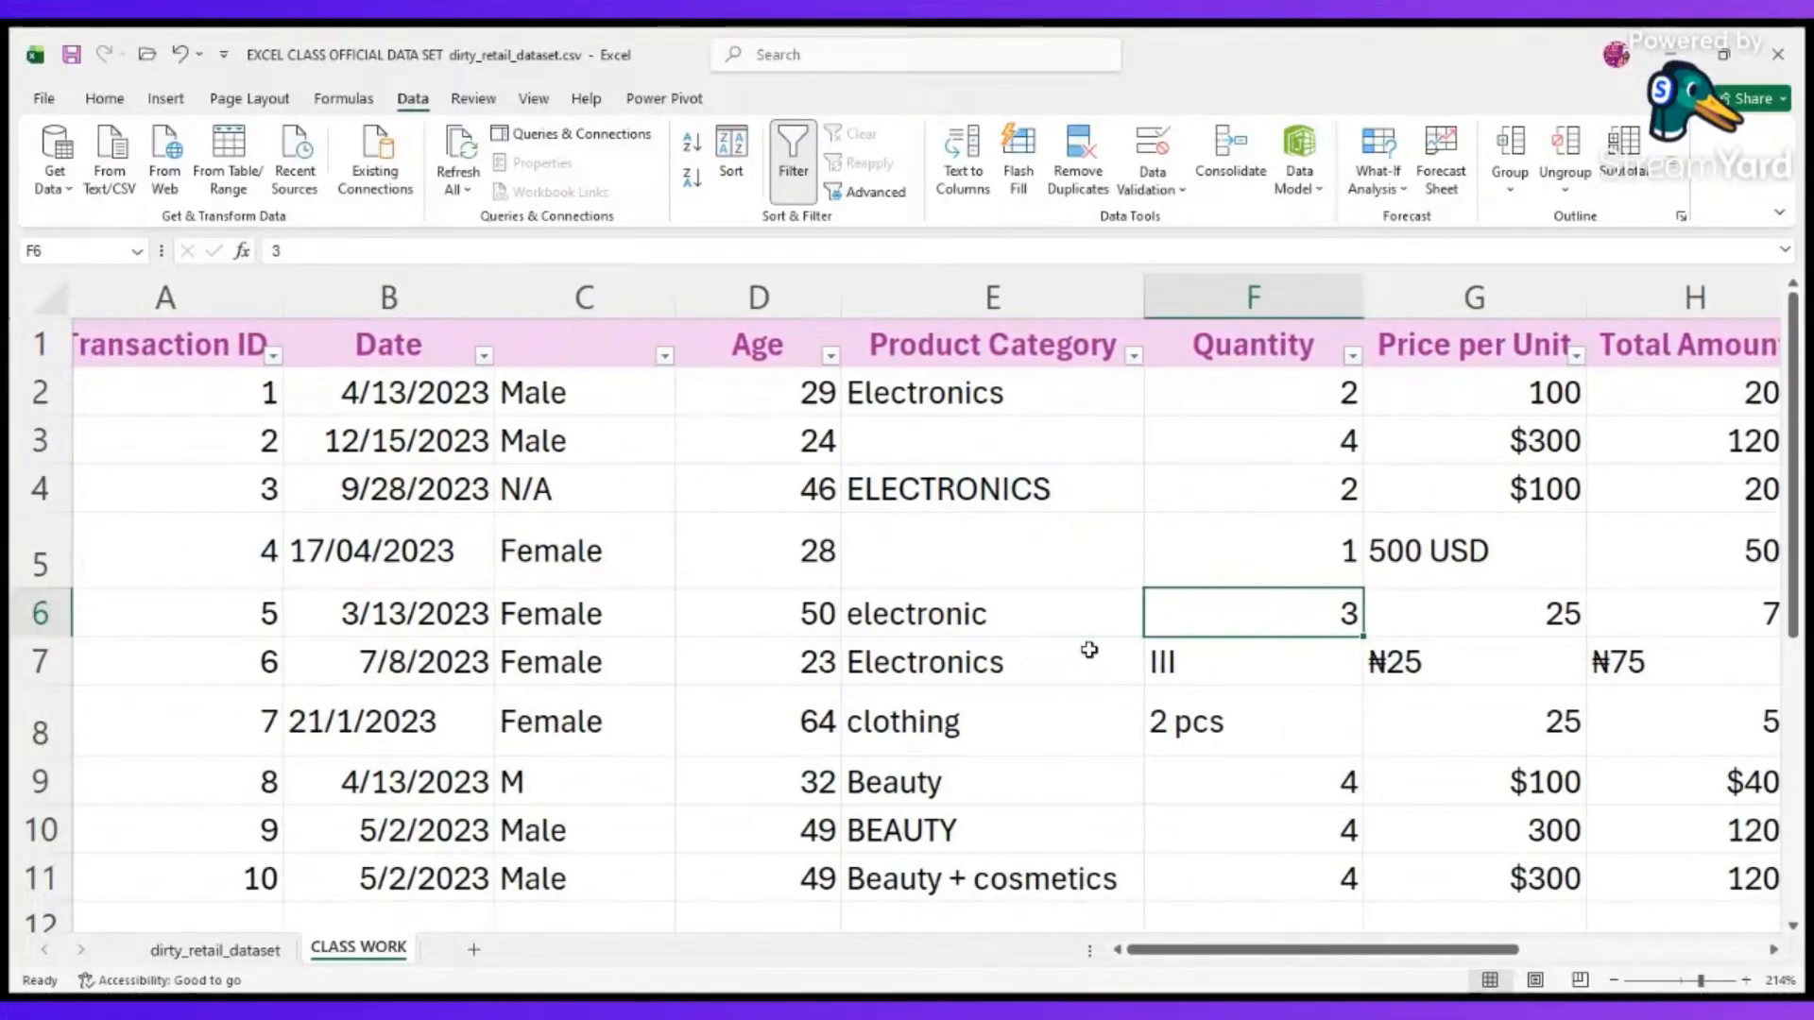
pyautogui.click(1051, 563)
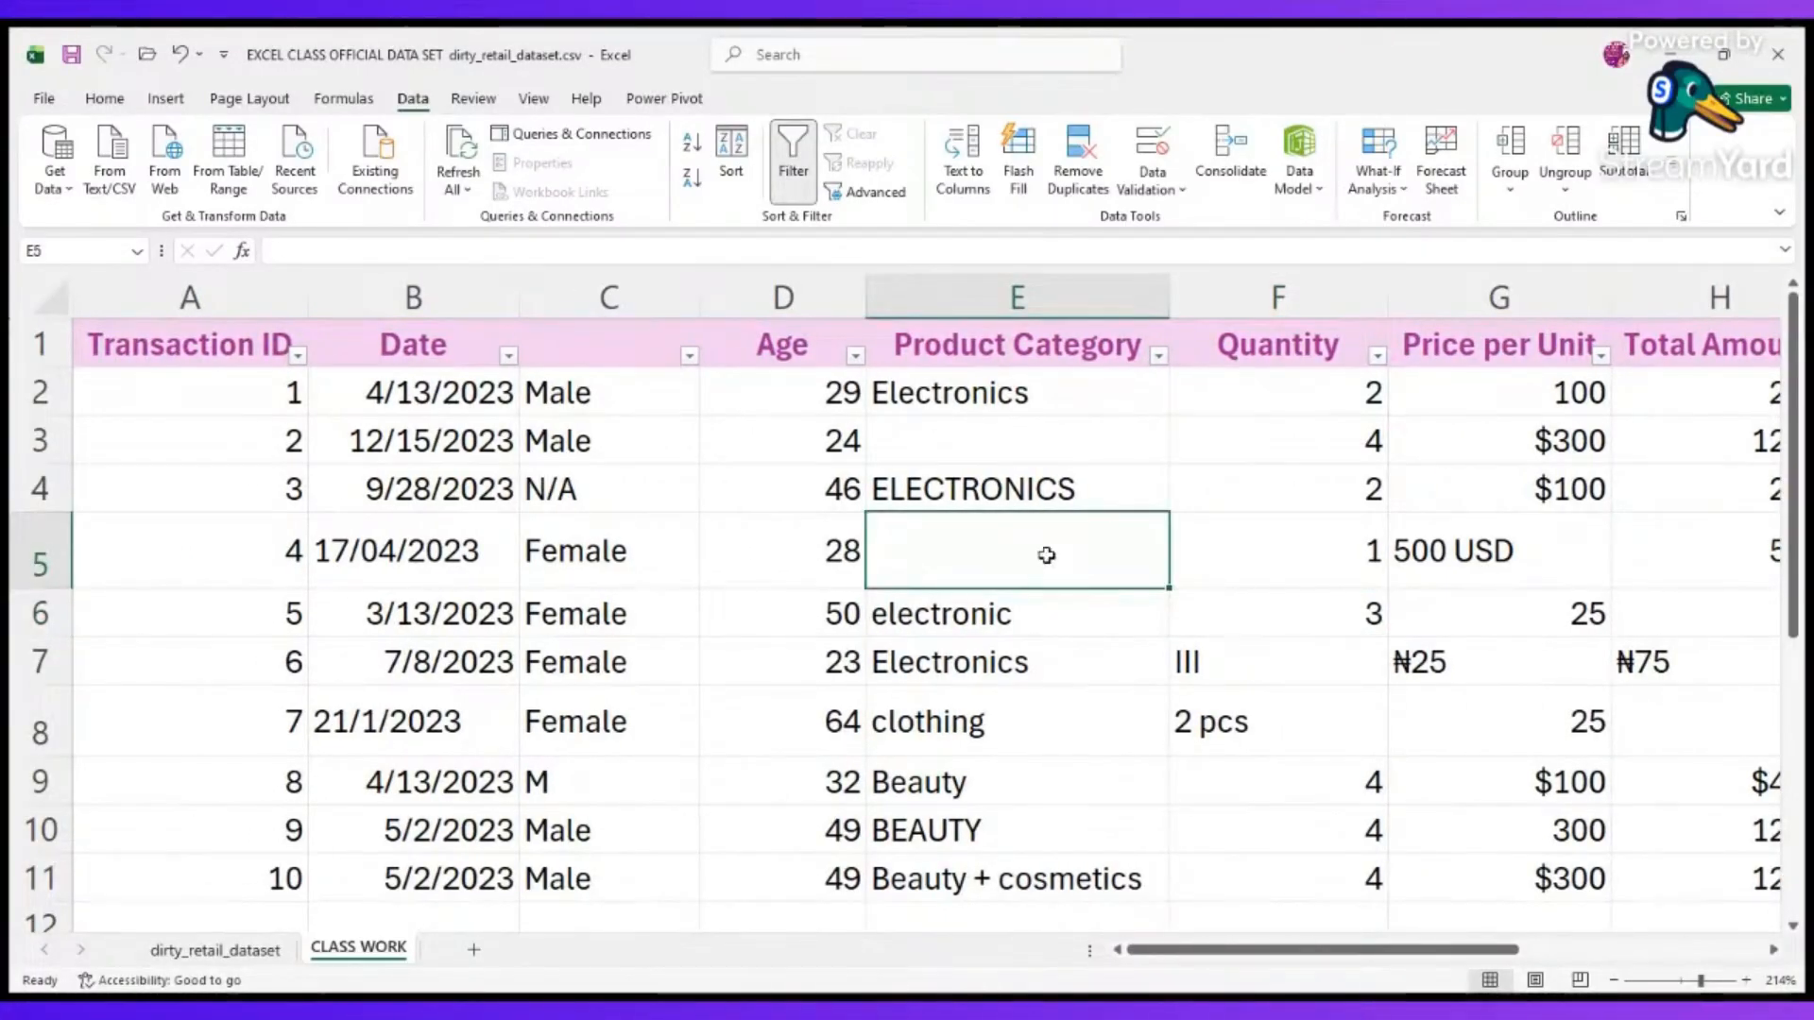
# Enter N/A in the blank Product Category cell E5.
pyautogui.press('alt')
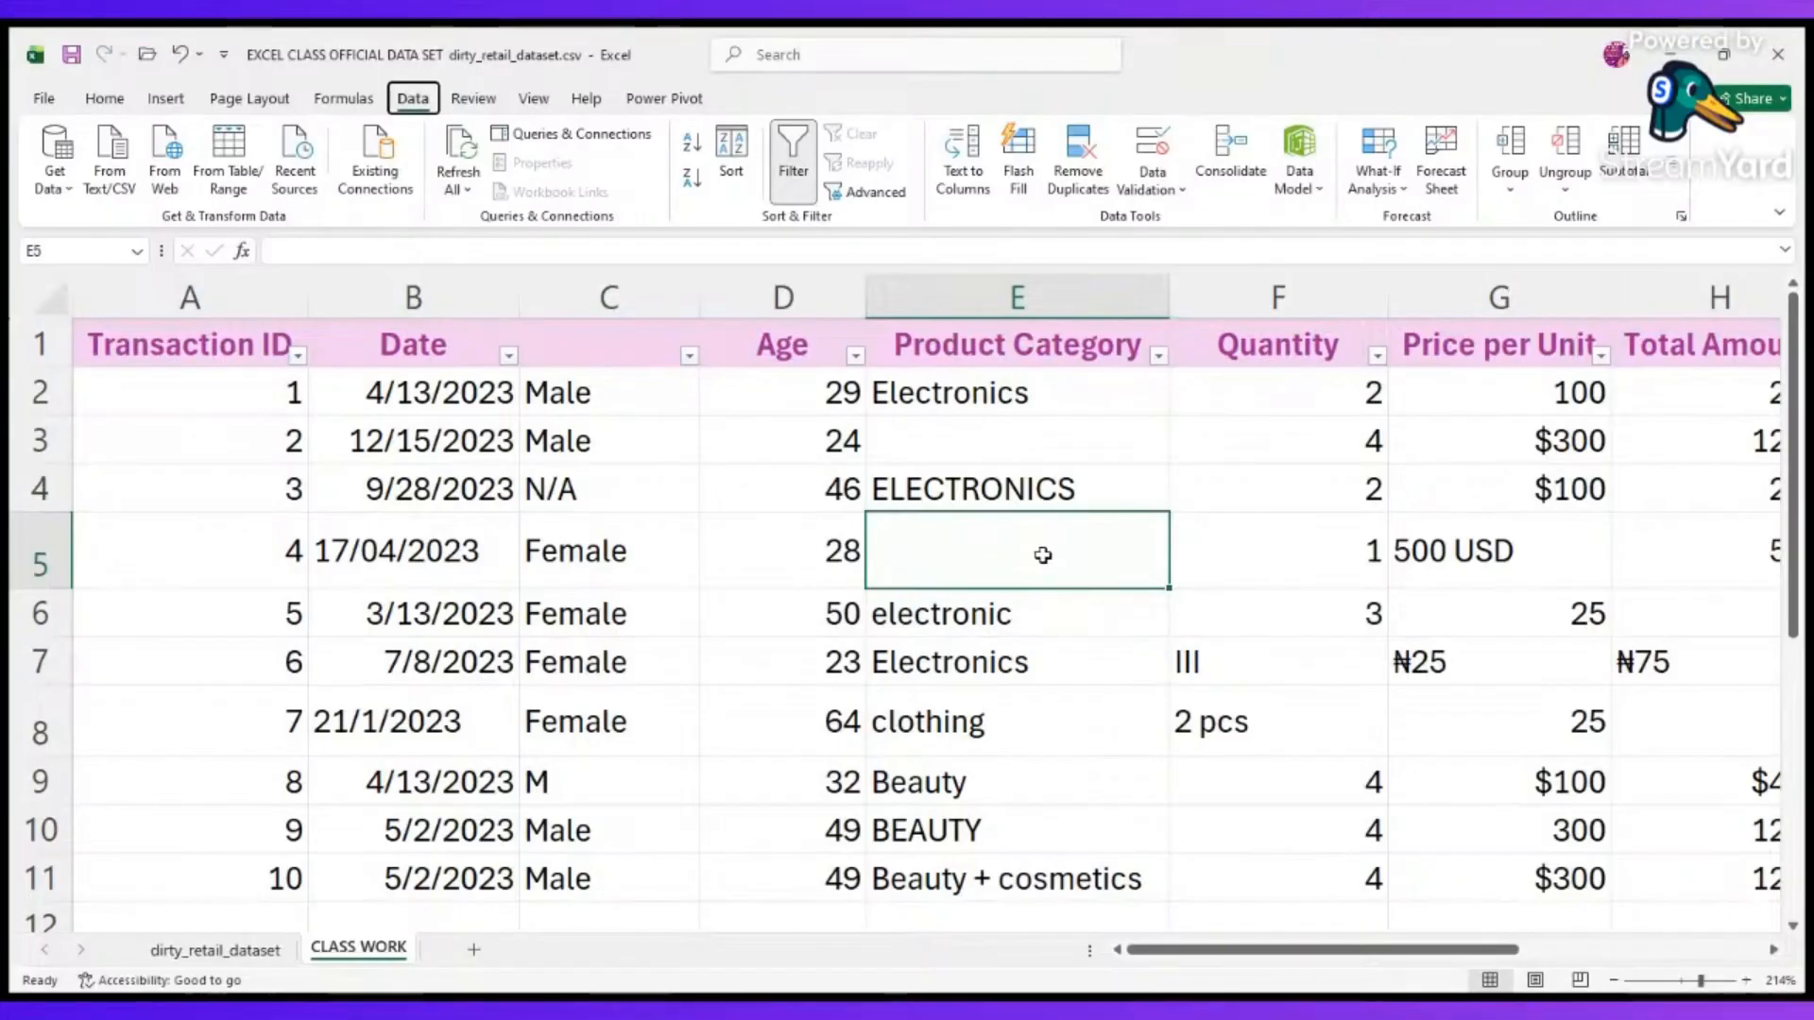
pyautogui.doubleClick(989, 542)
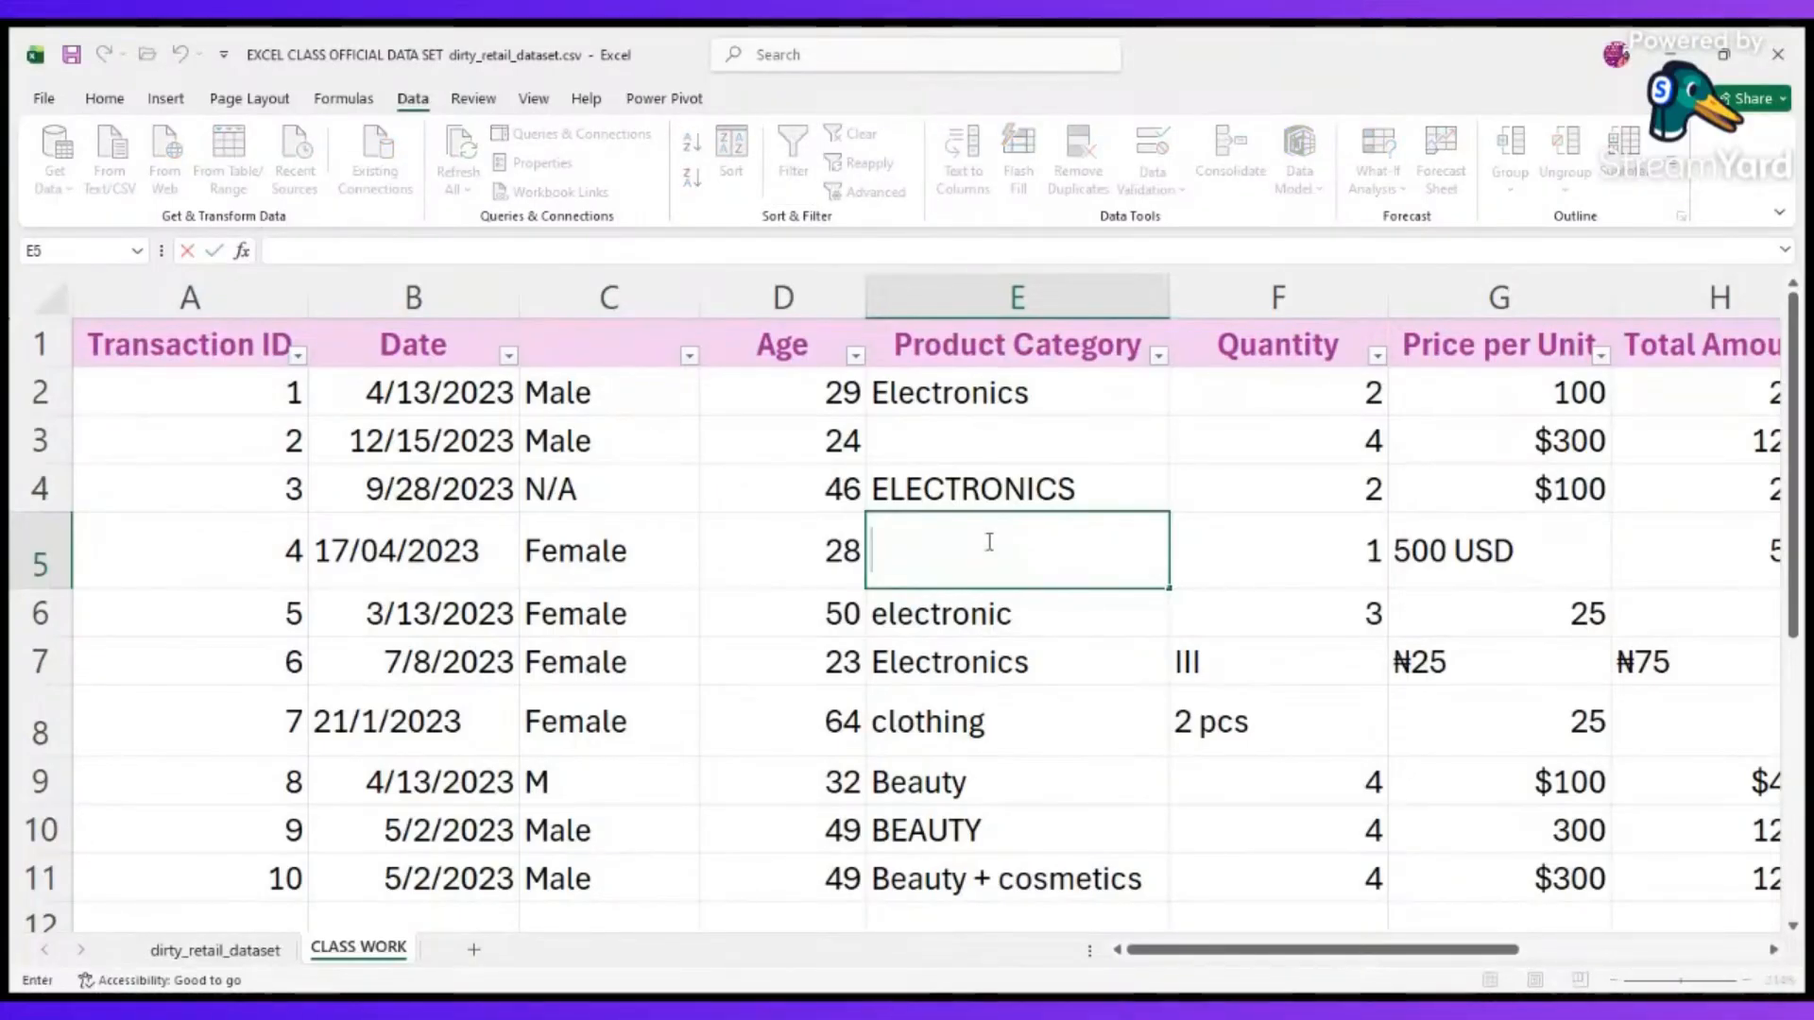
pyautogui.write('N/A')
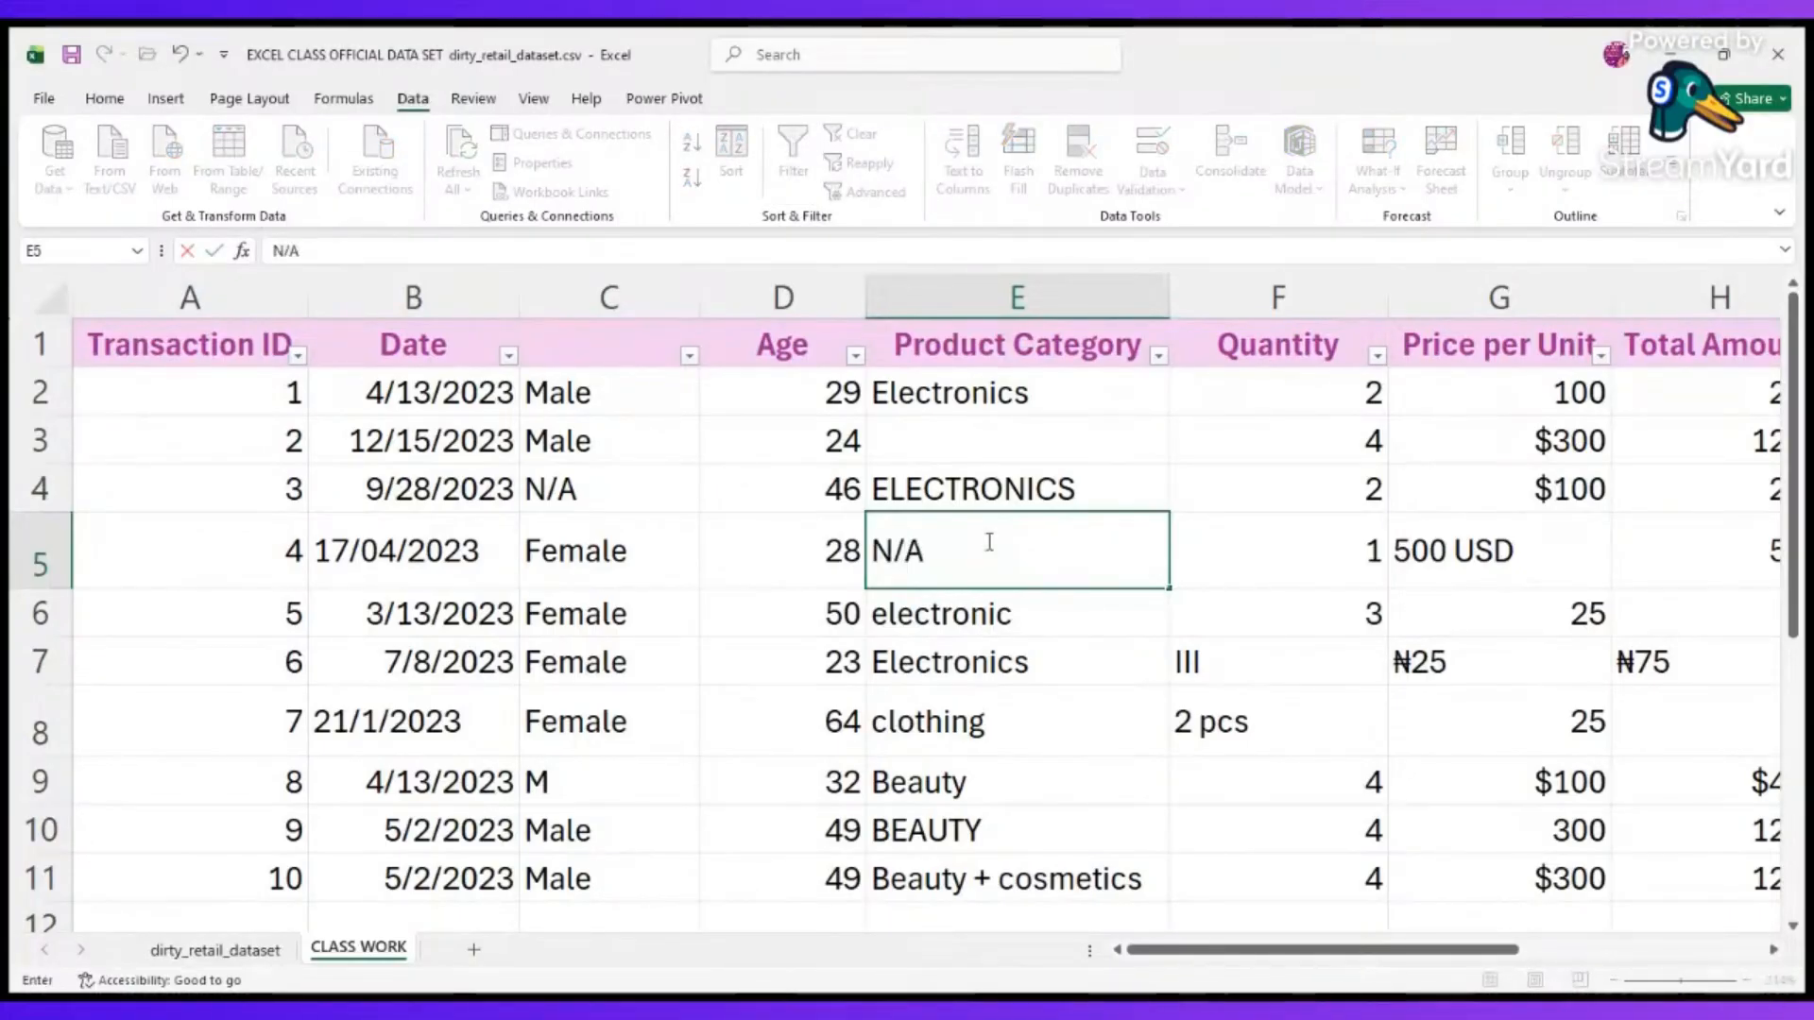
pyautogui.click(943, 595)
pyautogui.scroll(-4, 690, 659)
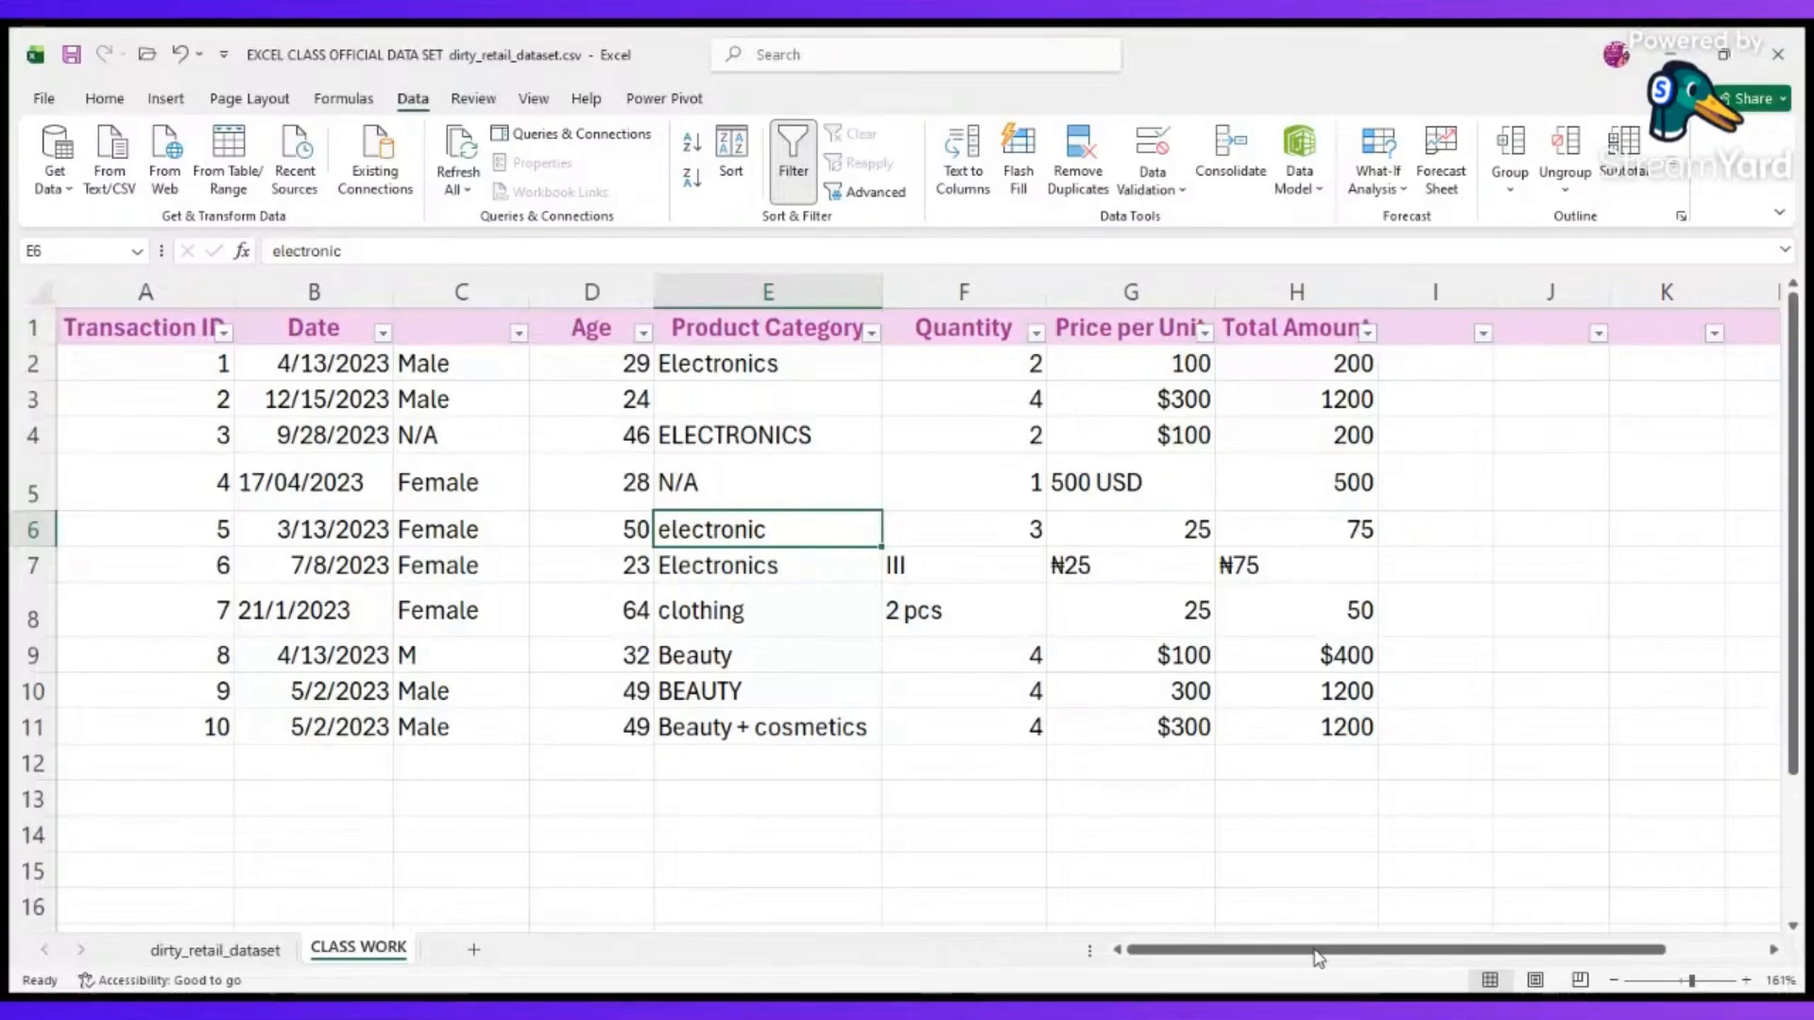
# Add a NAME header in I1 and enter a sample full name in I2.
pyautogui.hotkey('alt', 'Tab')
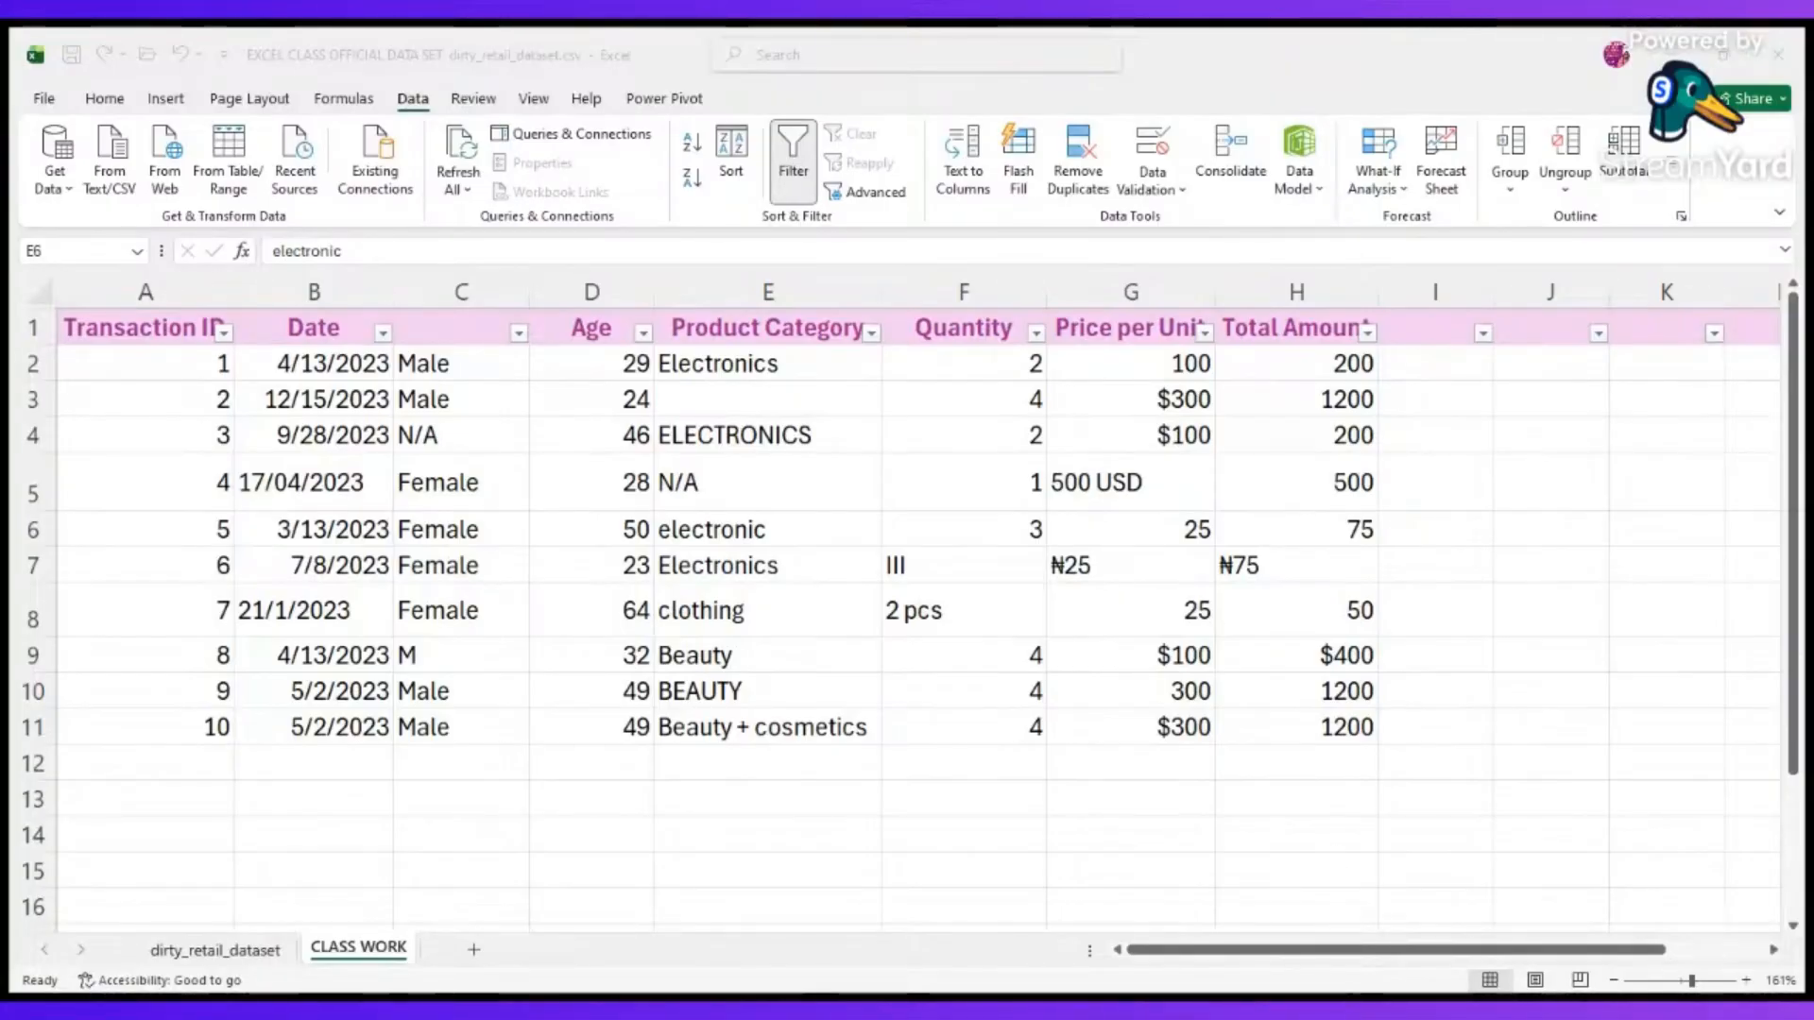
pyautogui.click(1277, 934)
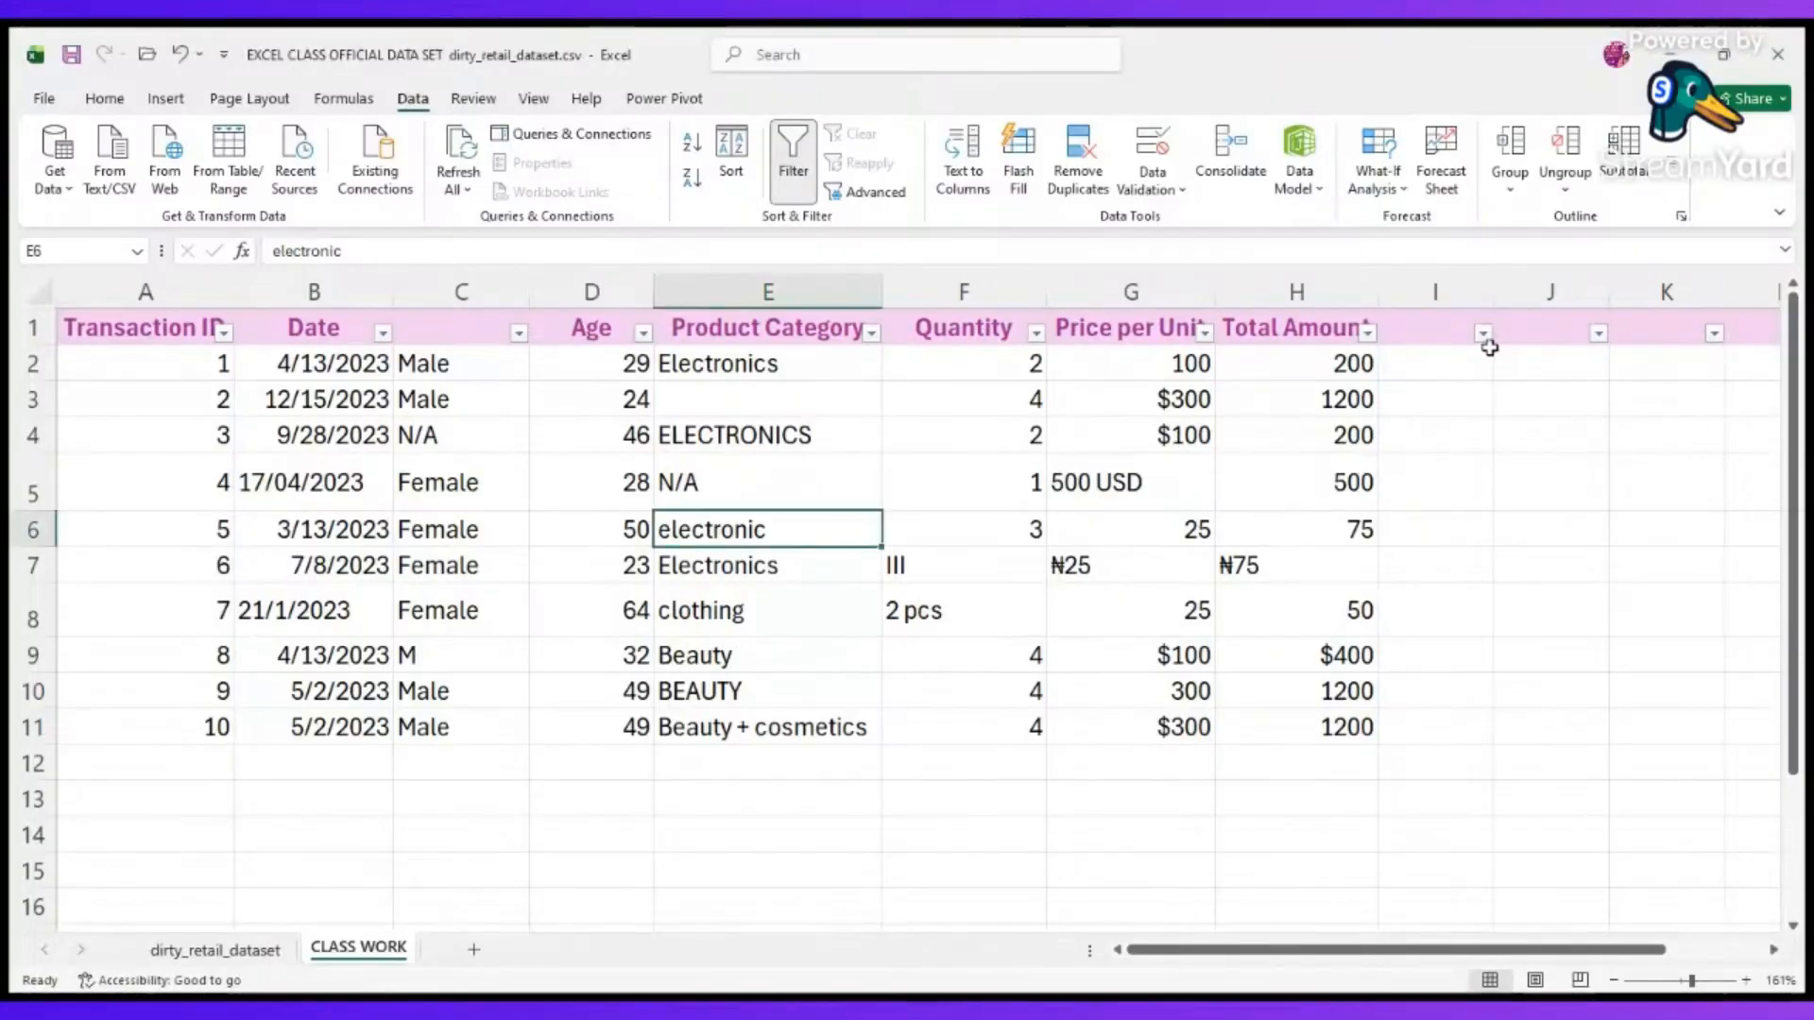
pyautogui.click(1436, 317)
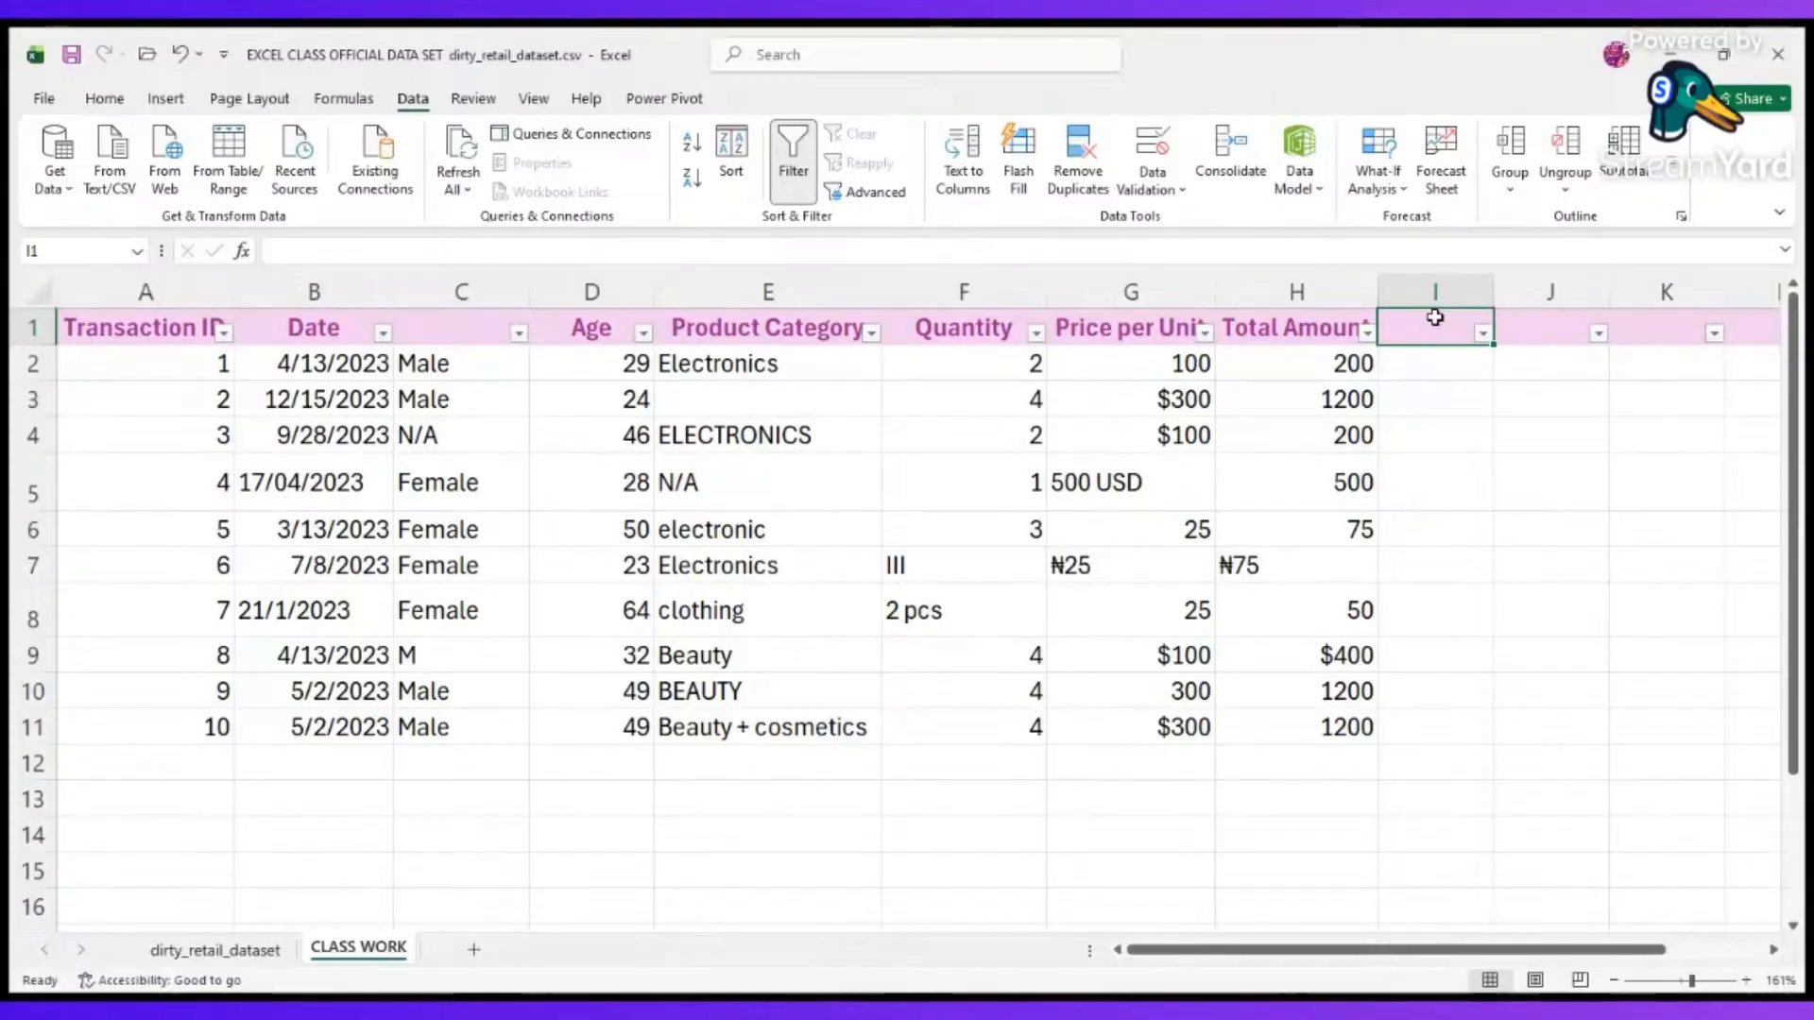
pyautogui.write('N')
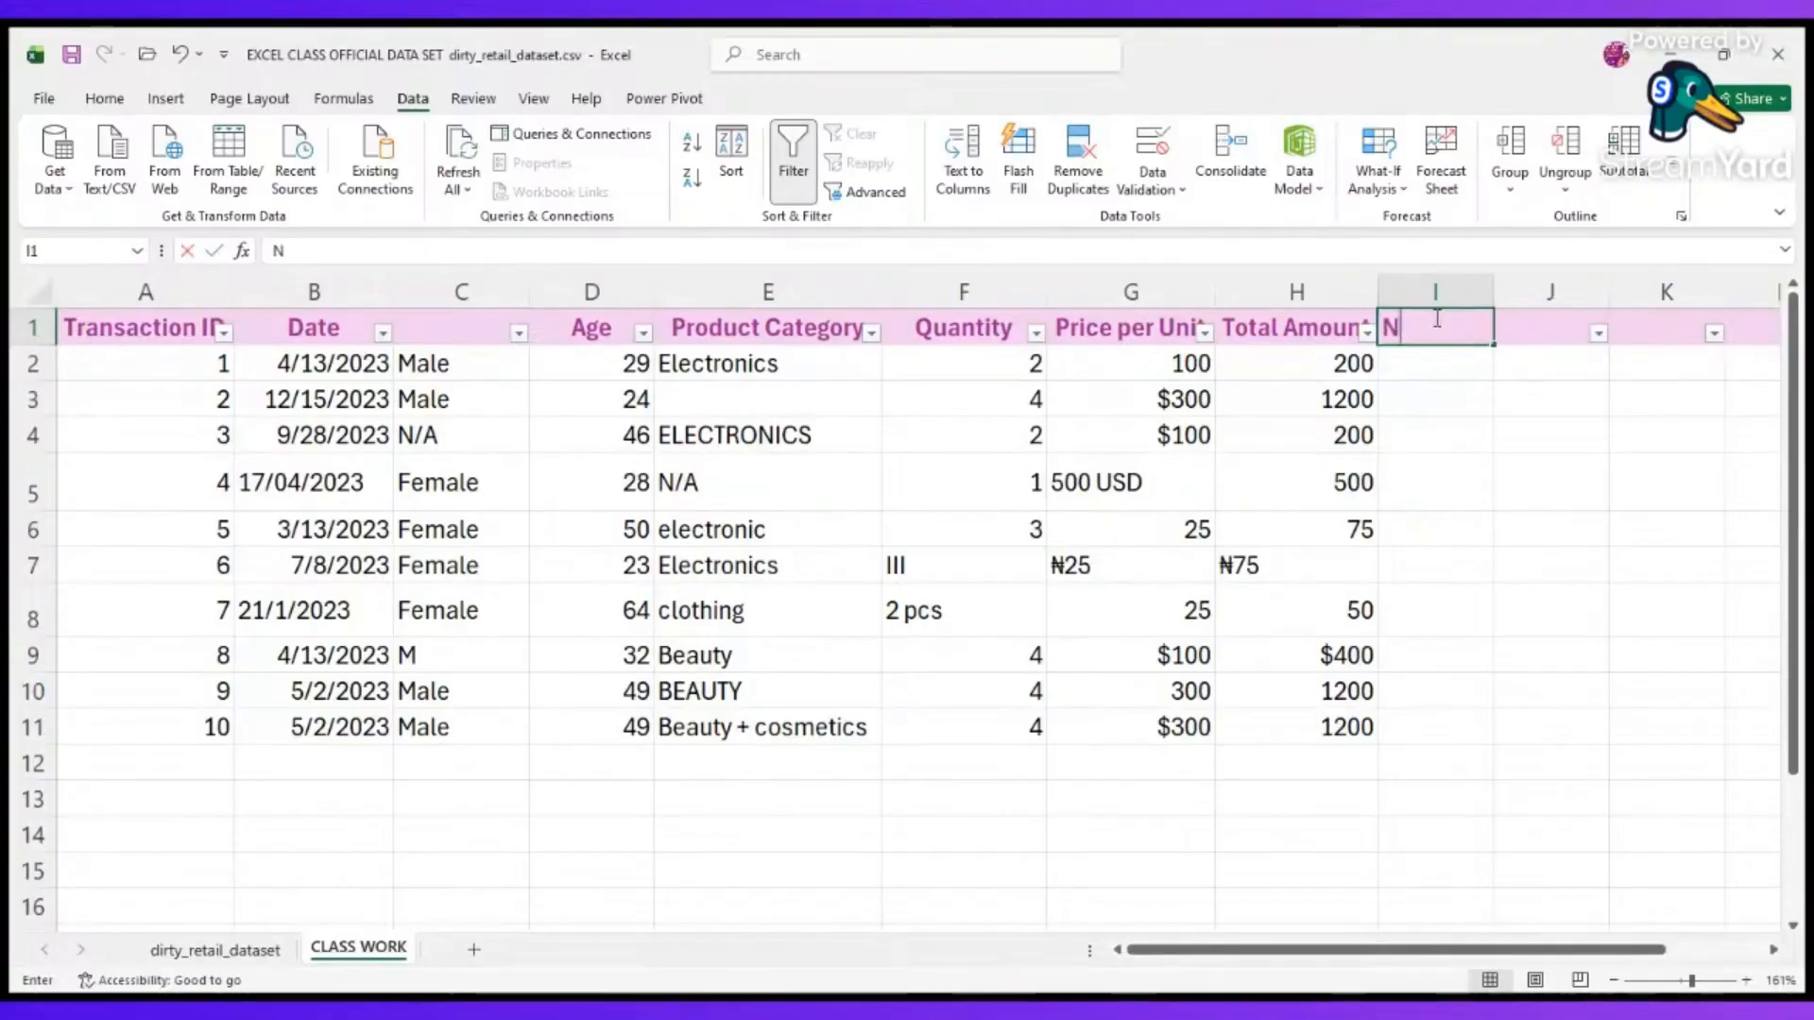
pyautogui.write('AME')
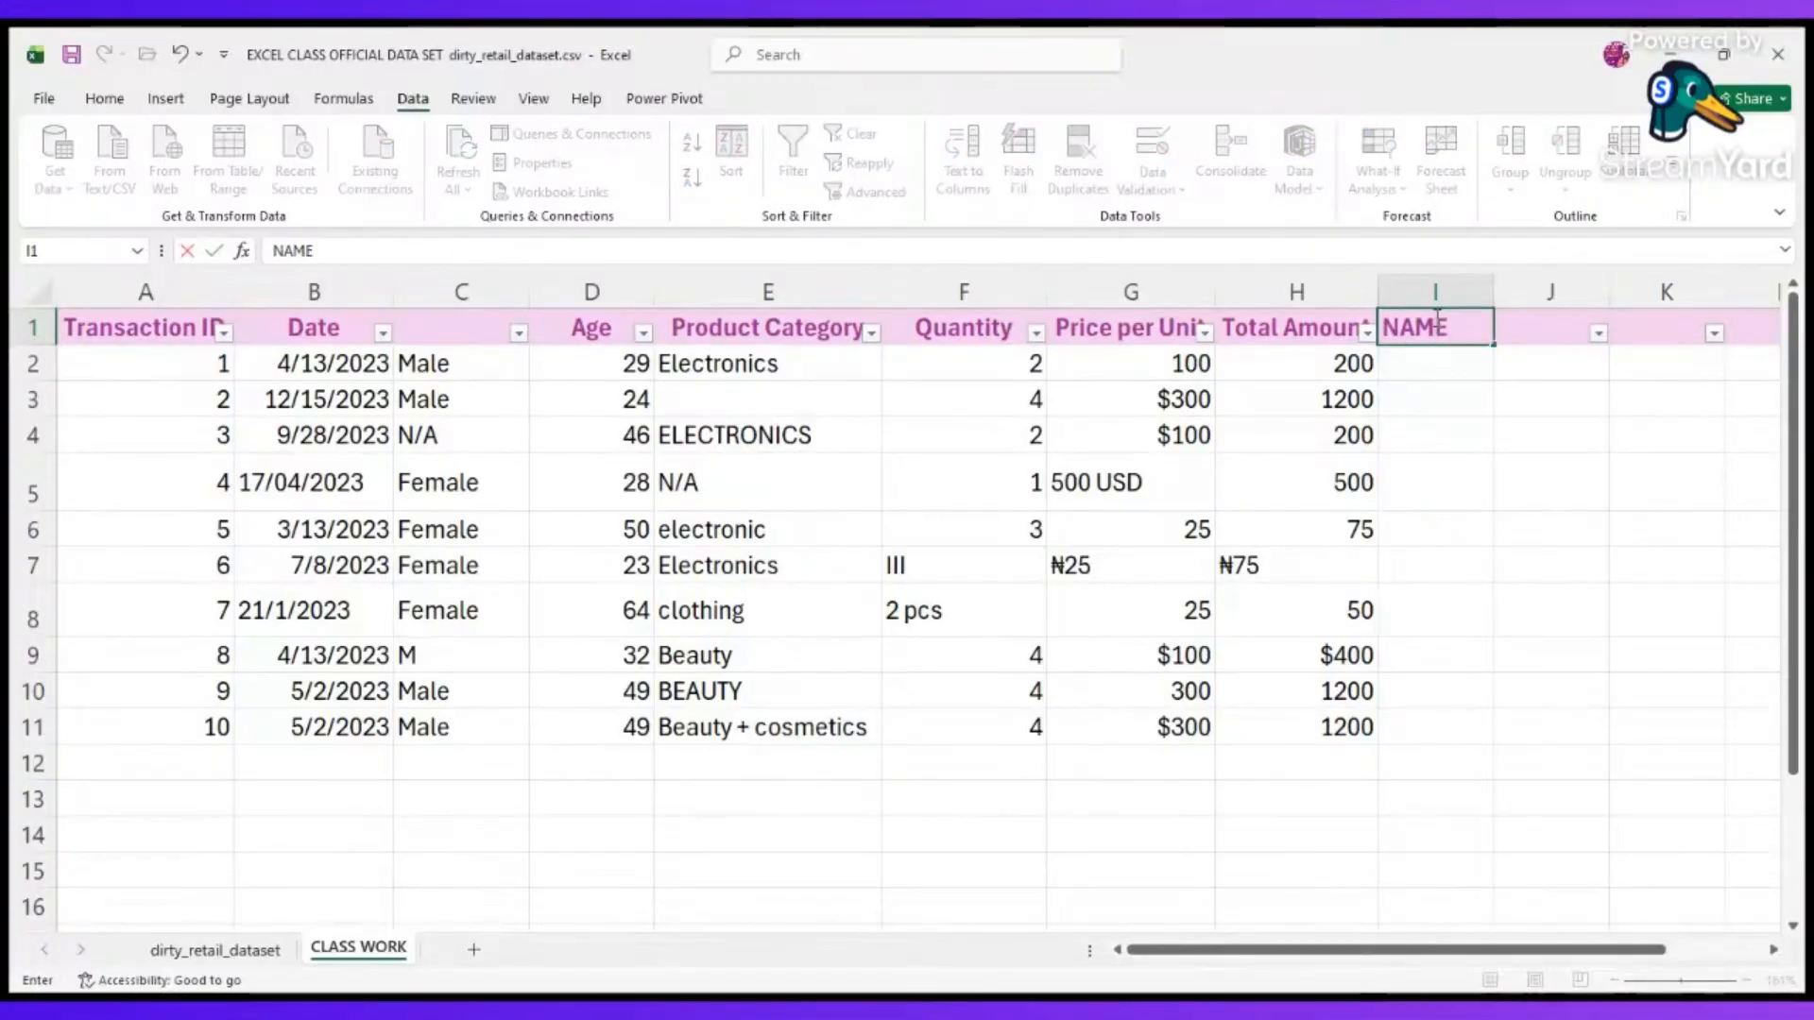
pyautogui.press('Return')
pyautogui.write('JOH')
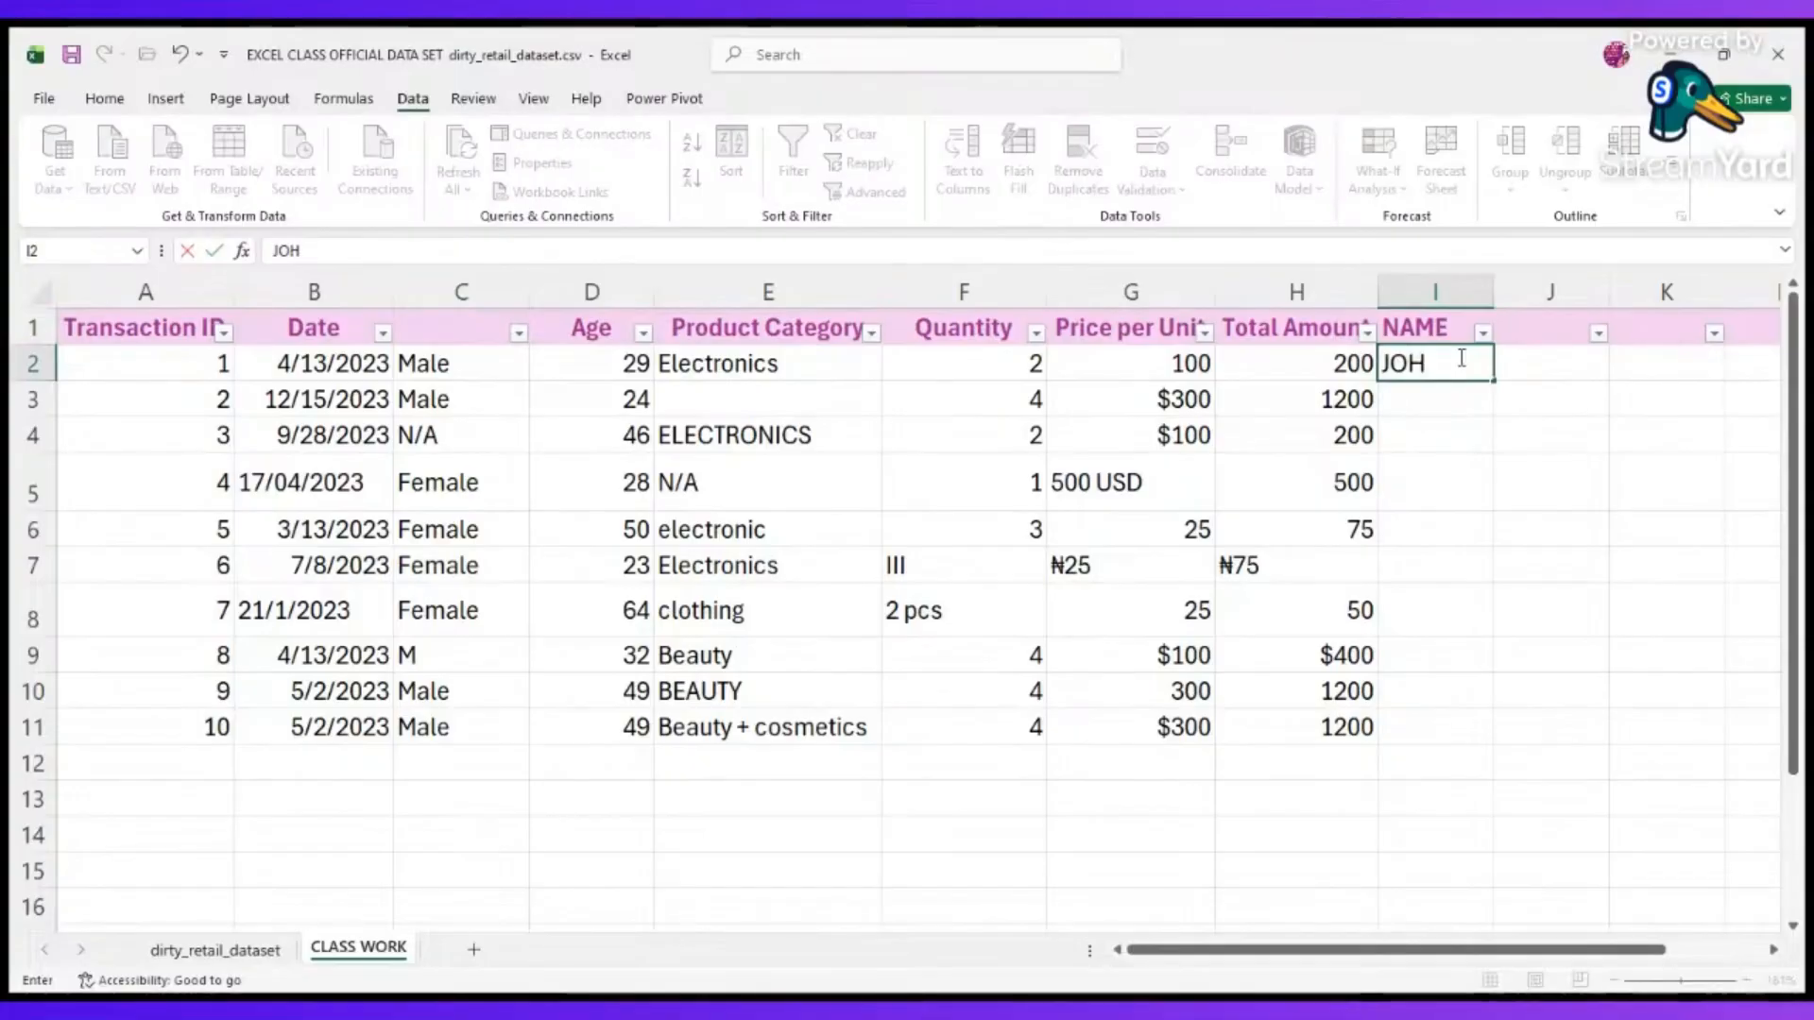
pyautogui.write('N LAGOS')
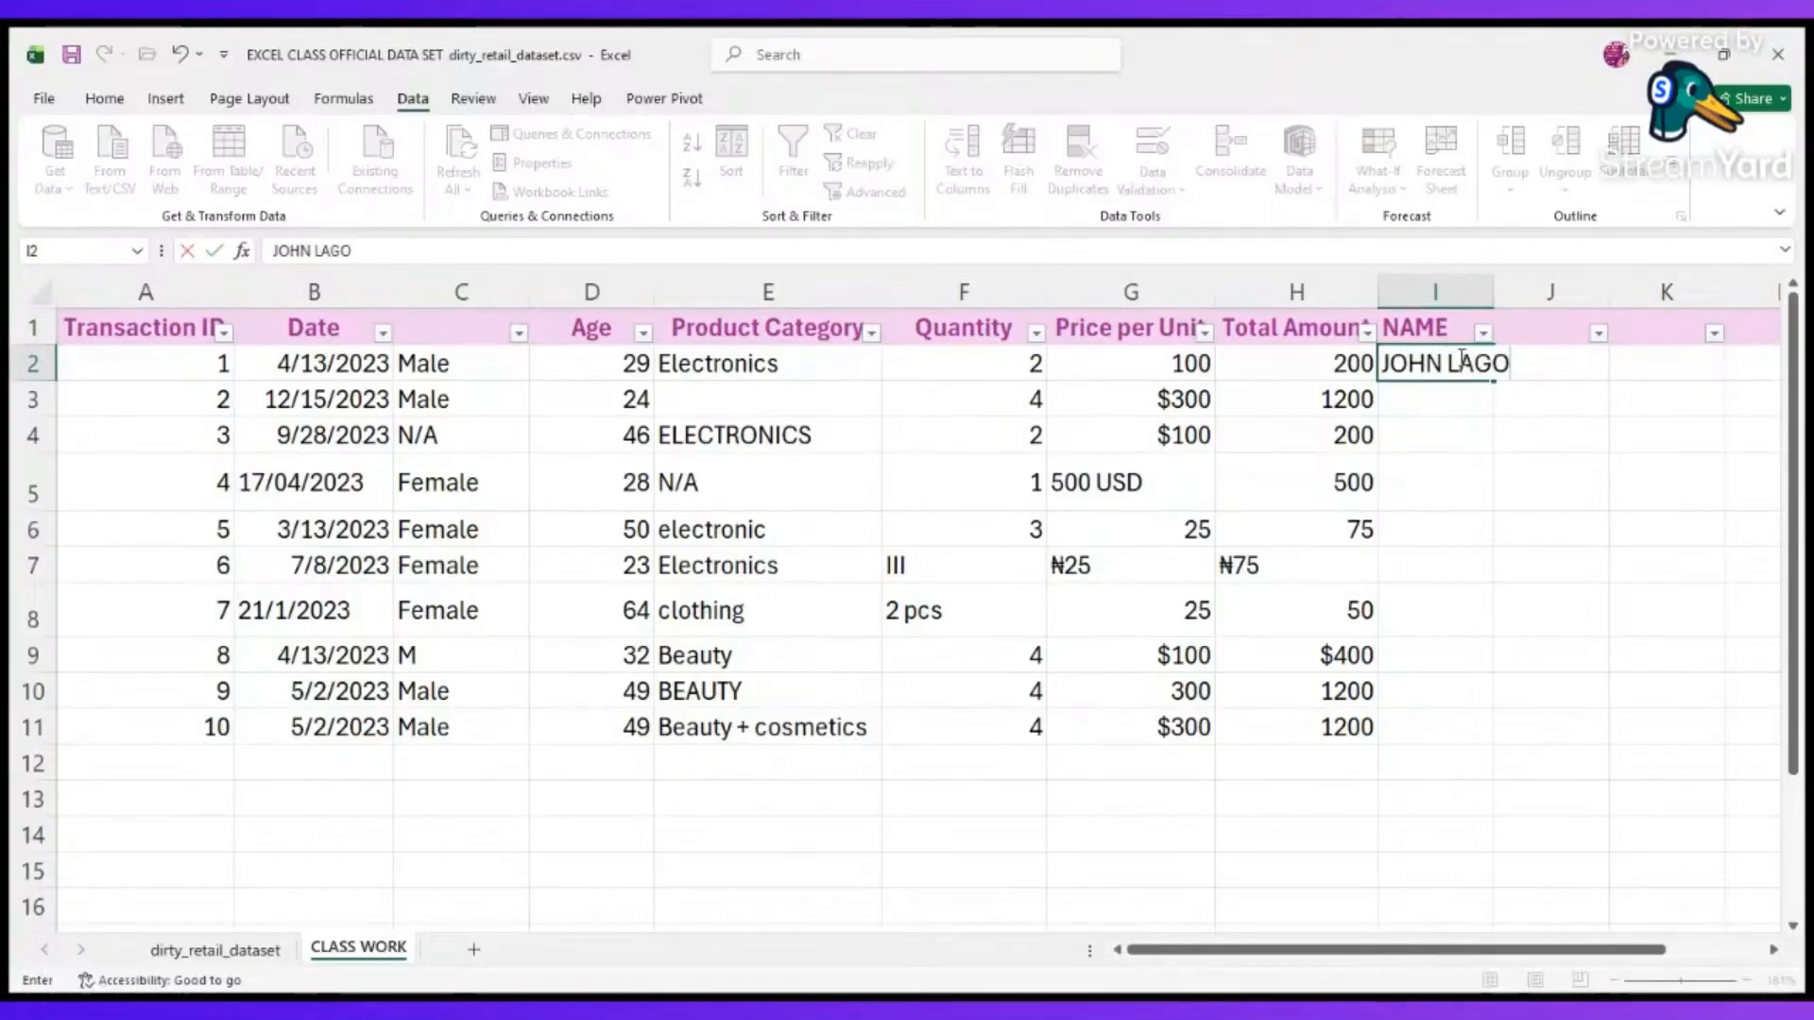
pyautogui.click(1569, 397)
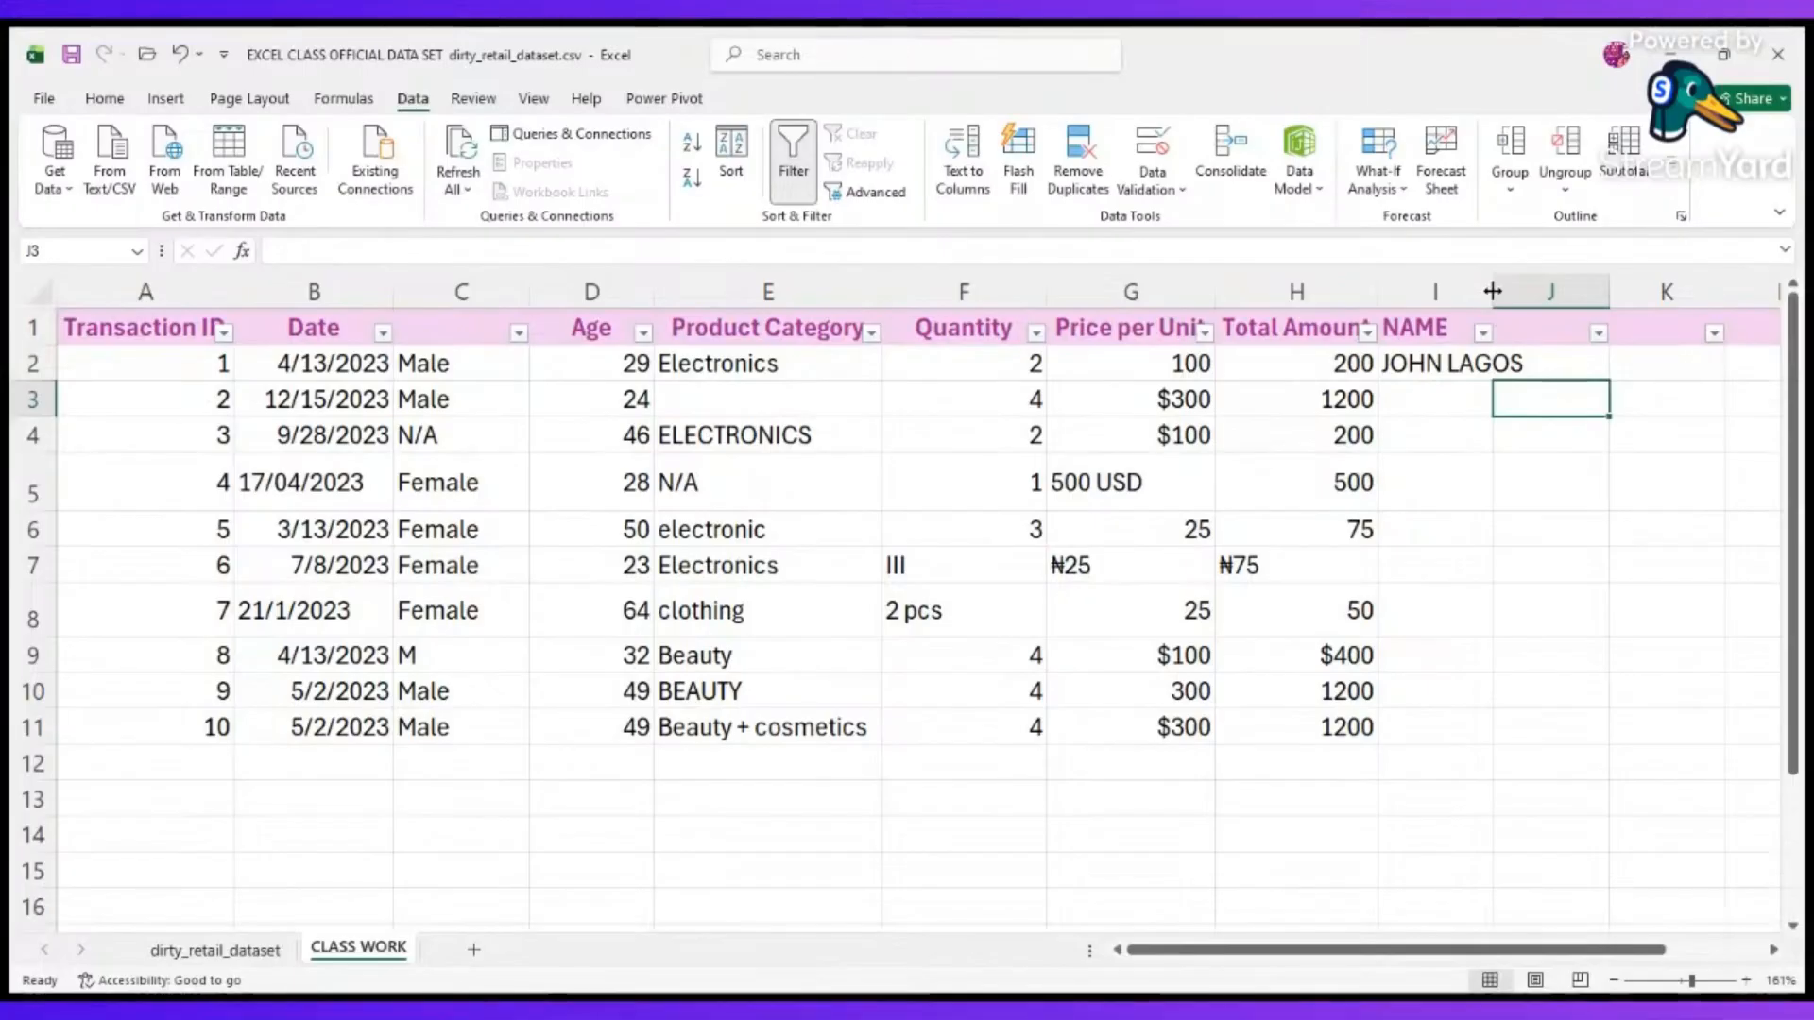
# Fill the sample full name from I2 down to I11, and widen columns I and J.
pyautogui.moveTo(1482, 291); pyautogui.dragTo(1594, 291)
pyautogui.click(1561, 355)
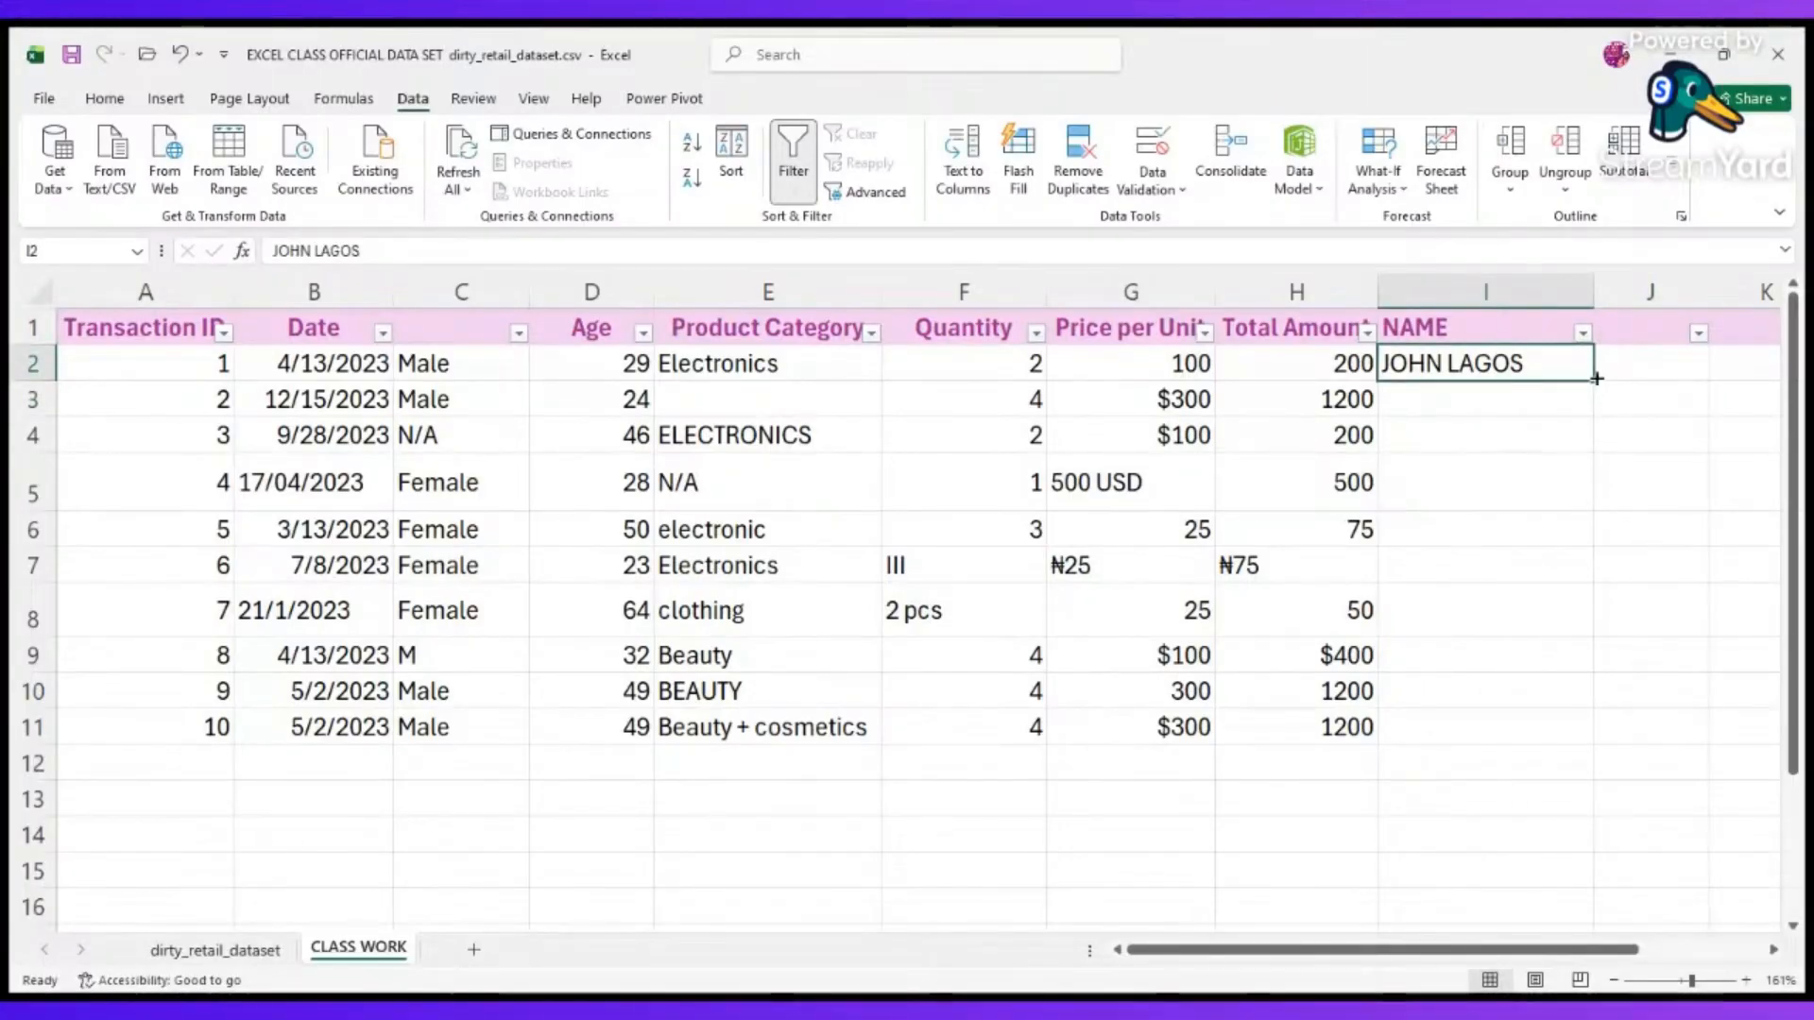
pyautogui.doubleClick(1593, 380)
pyautogui.hscroll(2, 1578, 513)
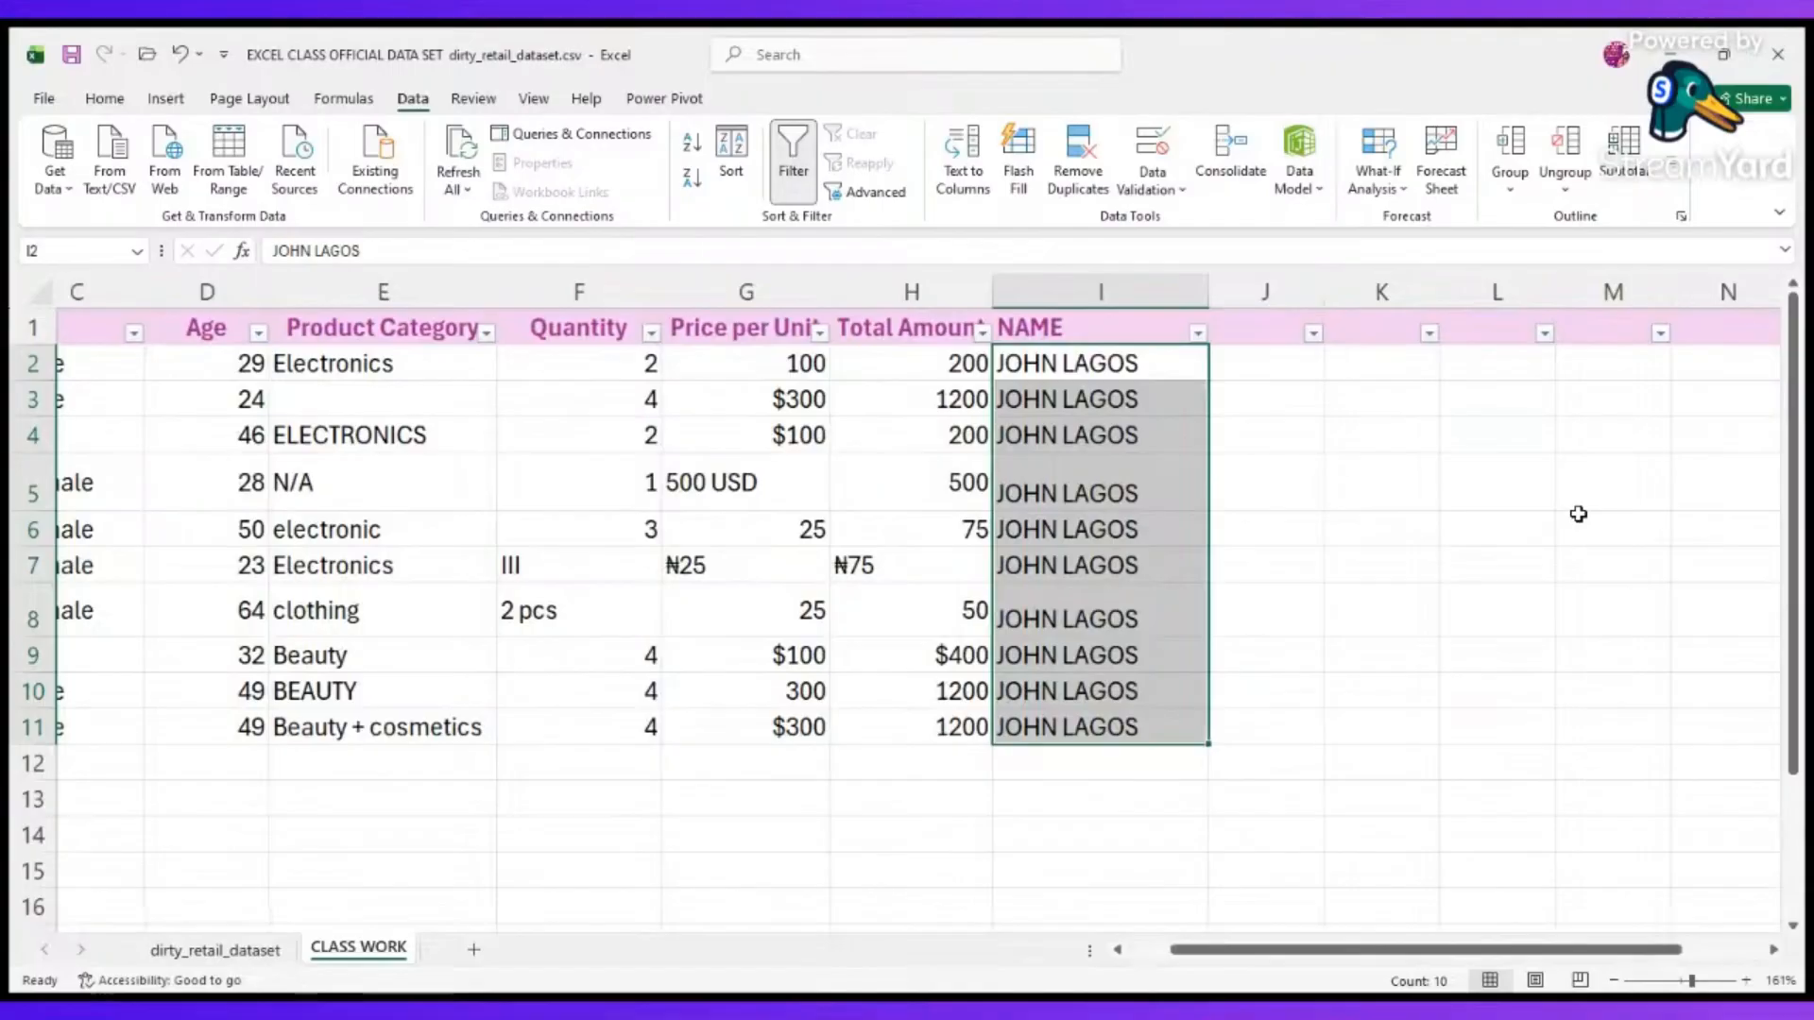
pyautogui.click(1255, 594)
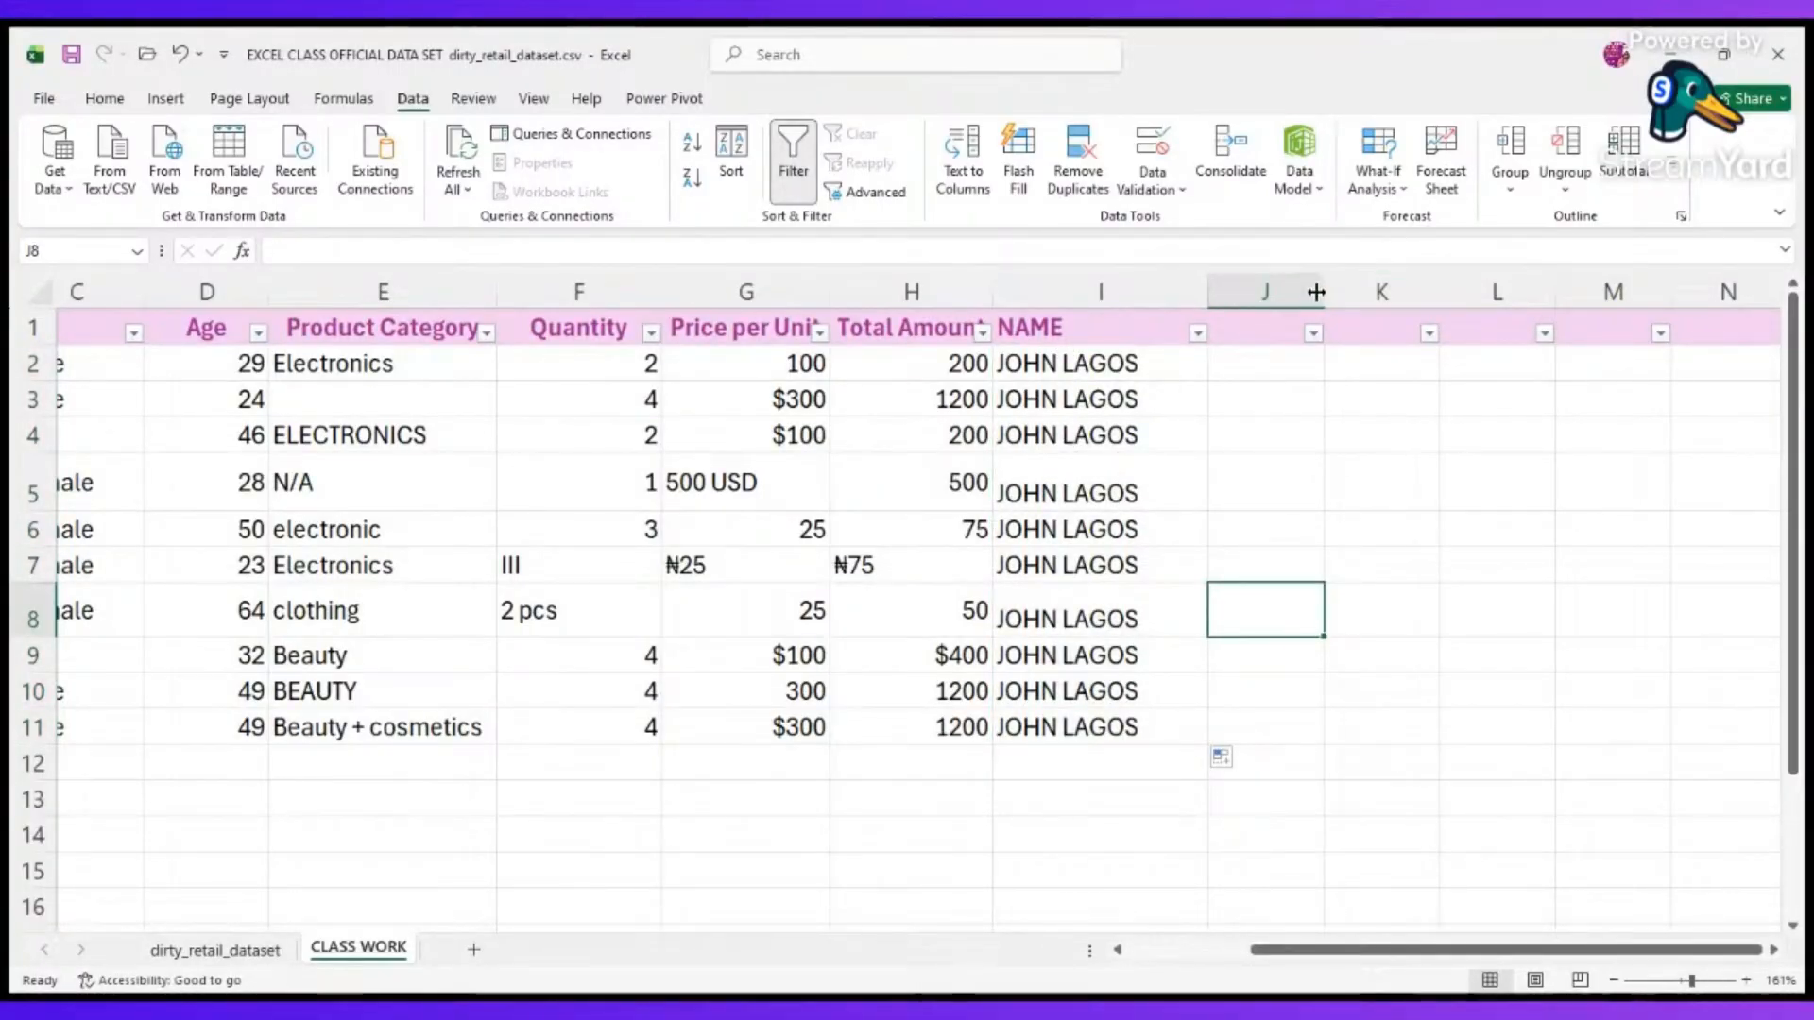
pyautogui.moveTo(1329, 296); pyautogui.dragTo(1404, 312)
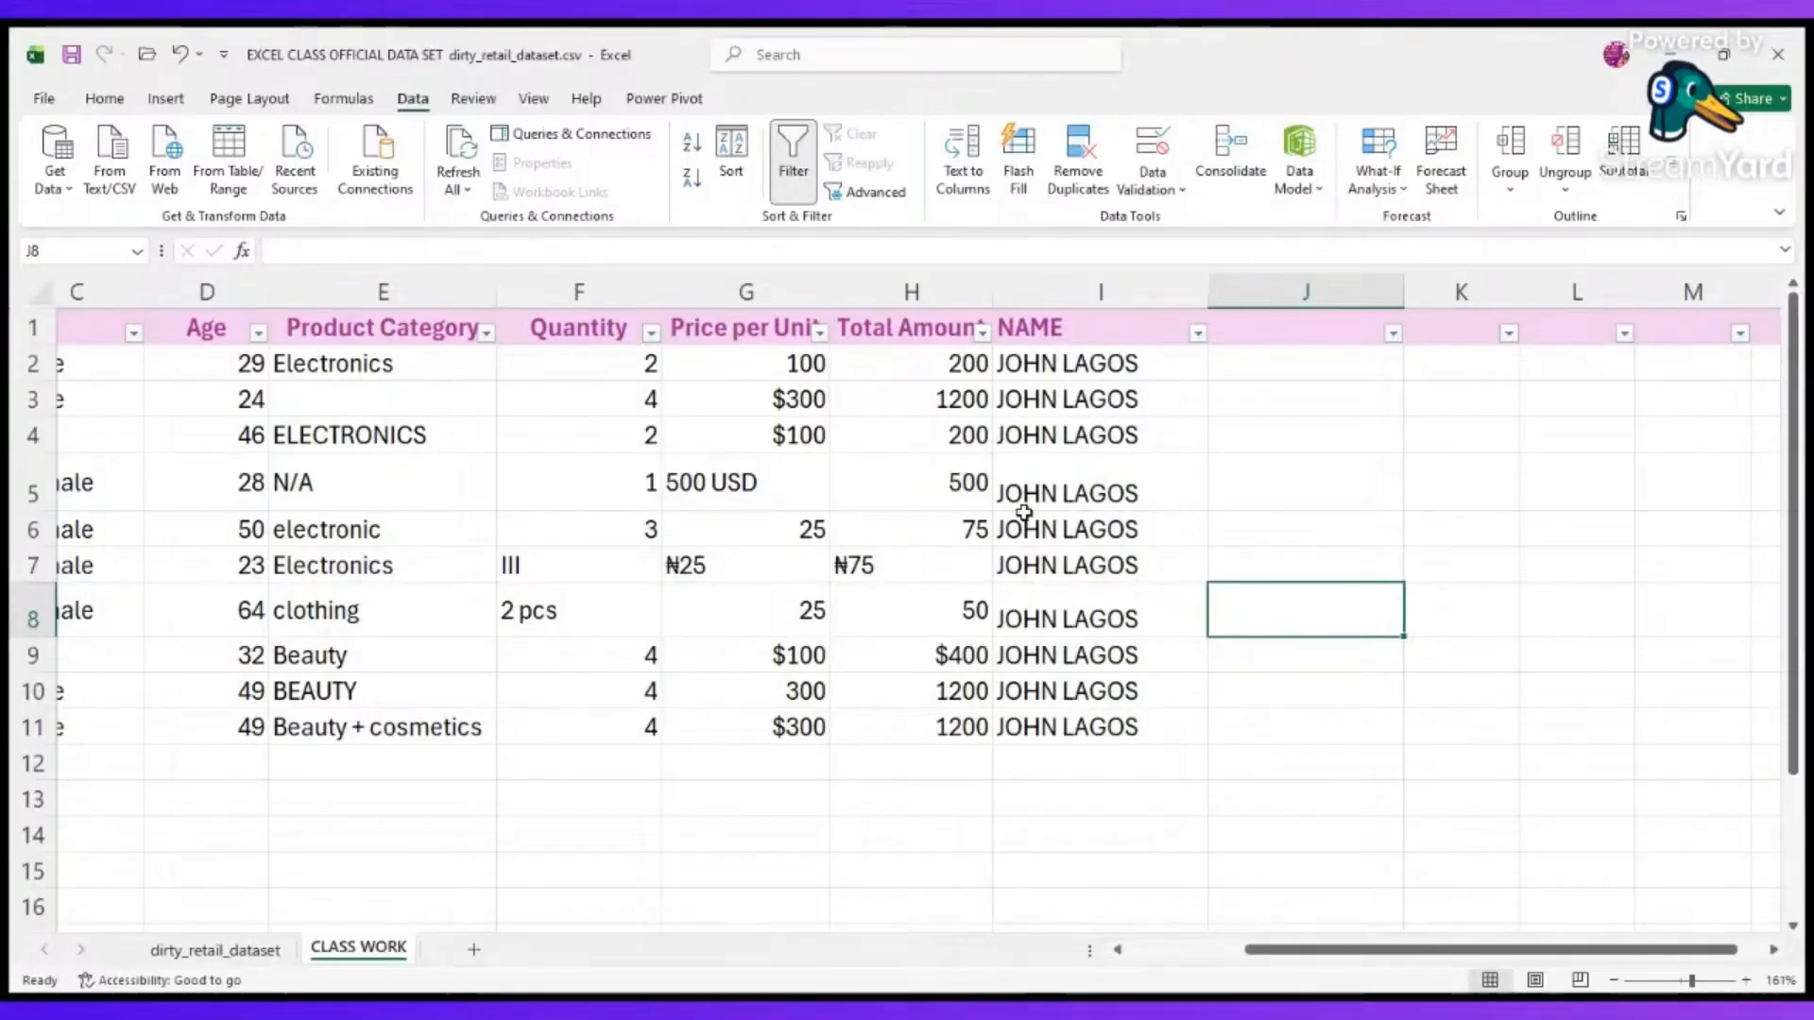
# Select the entire NAME column I.
pyautogui.click(1127, 294)
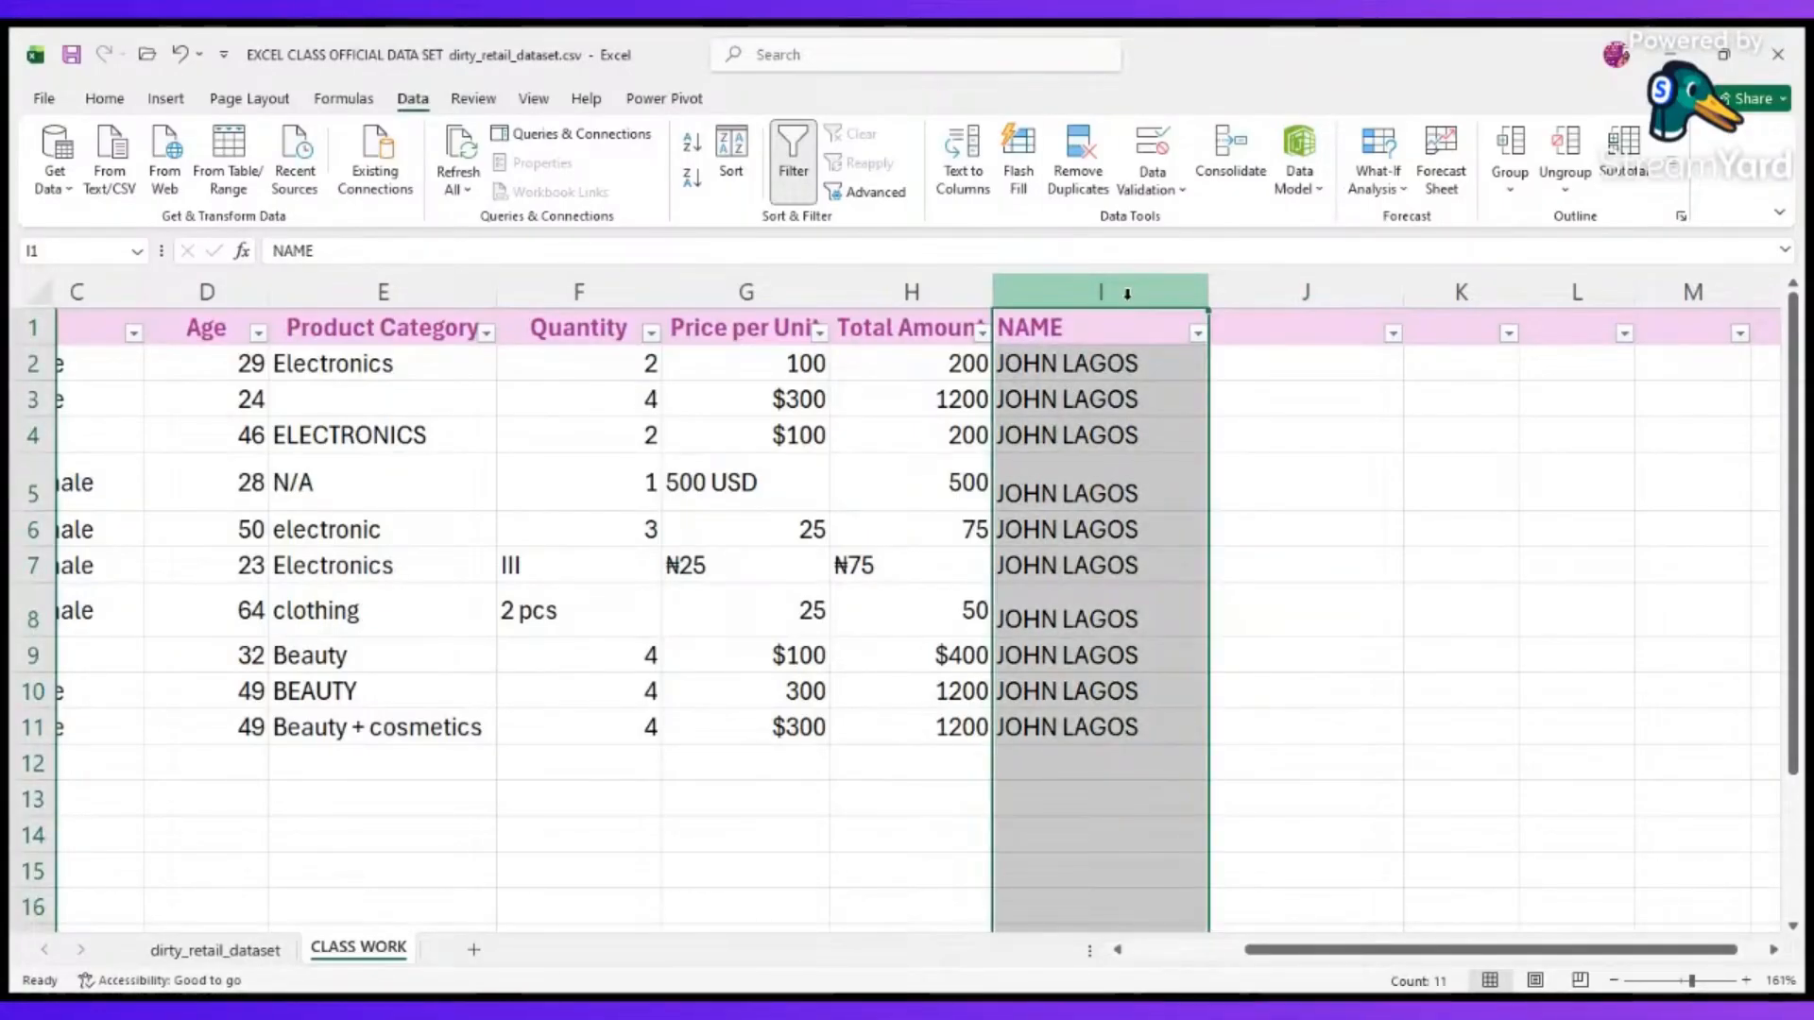
pyautogui.hscroll(1, 1282, 436)
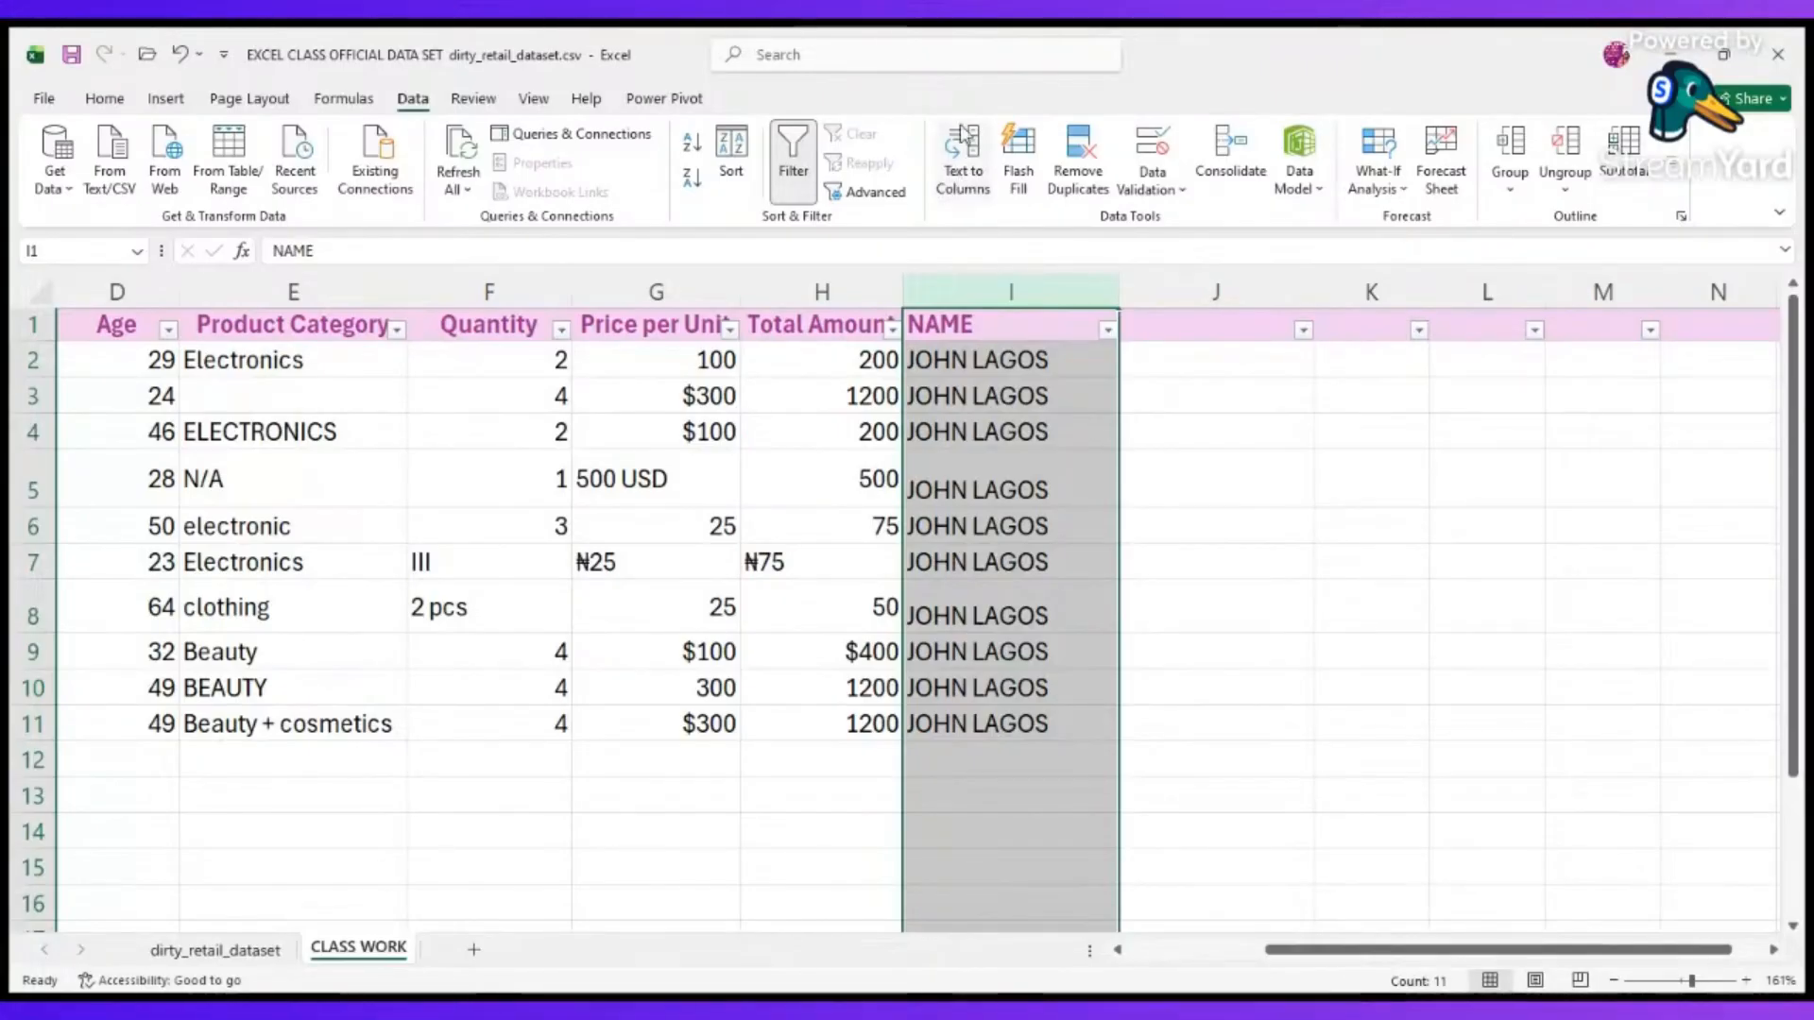
pyautogui.click(953, 179)
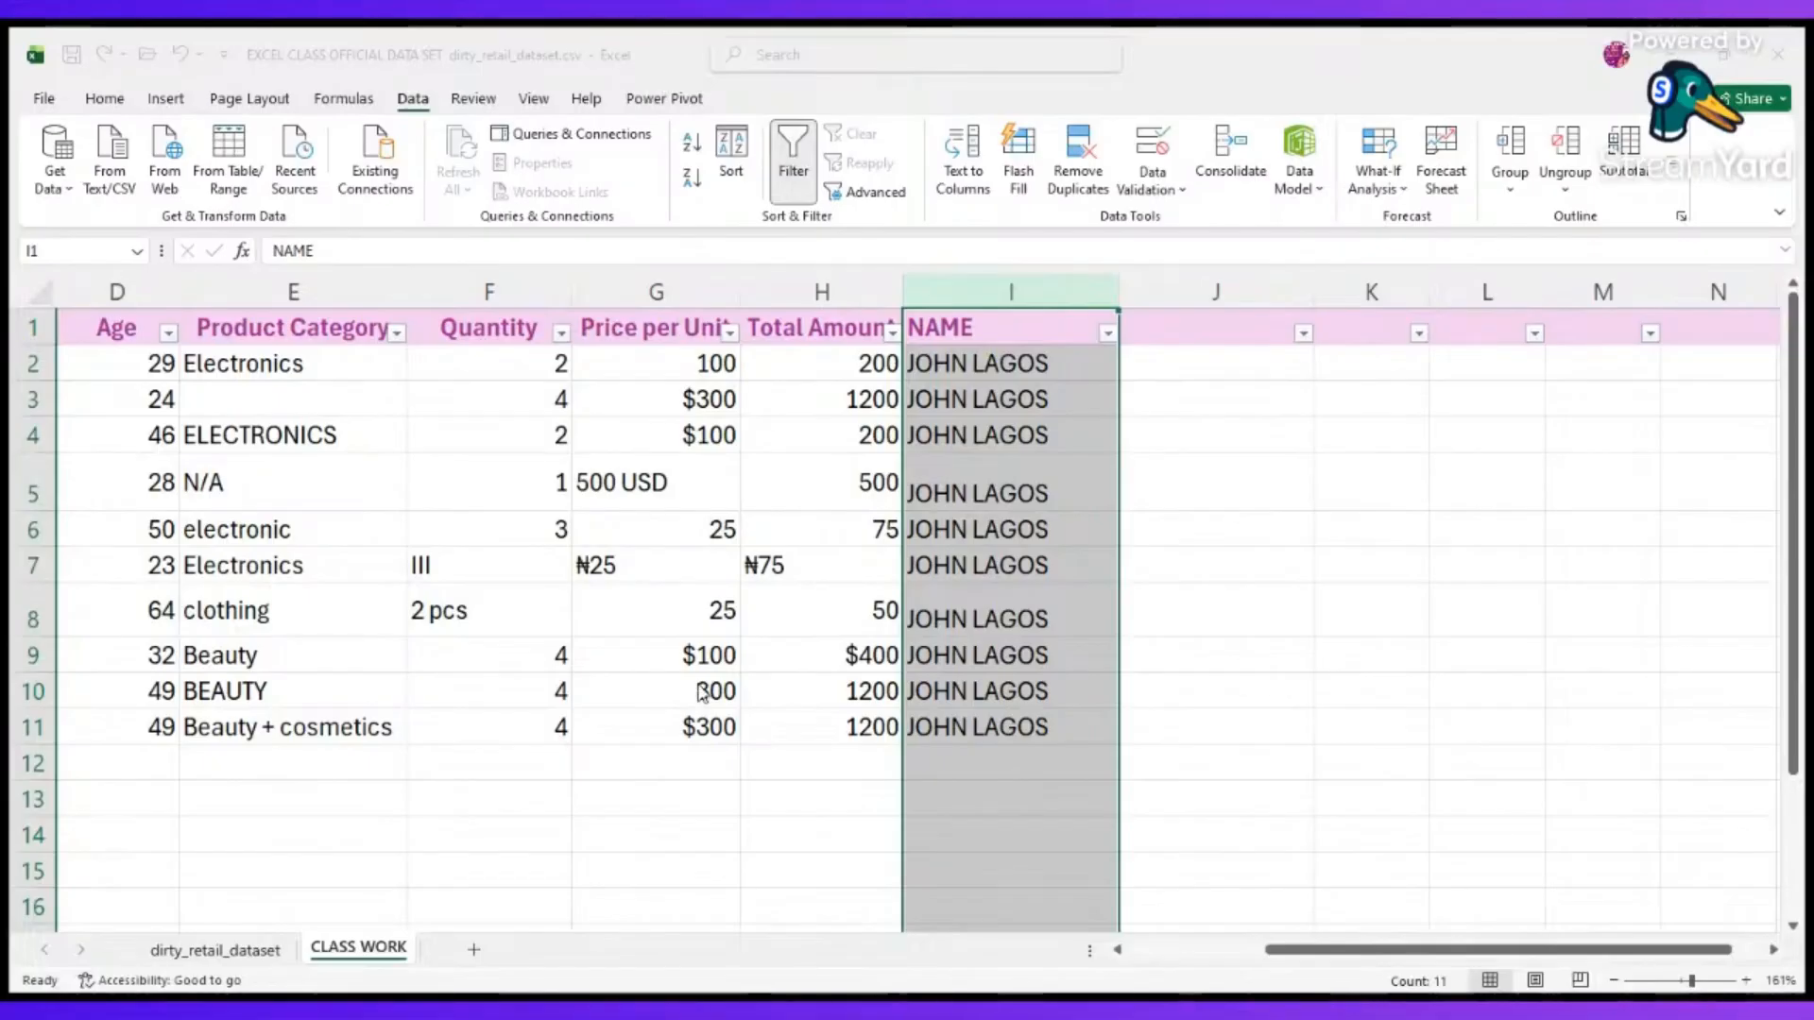
pyautogui.click(781, 442)
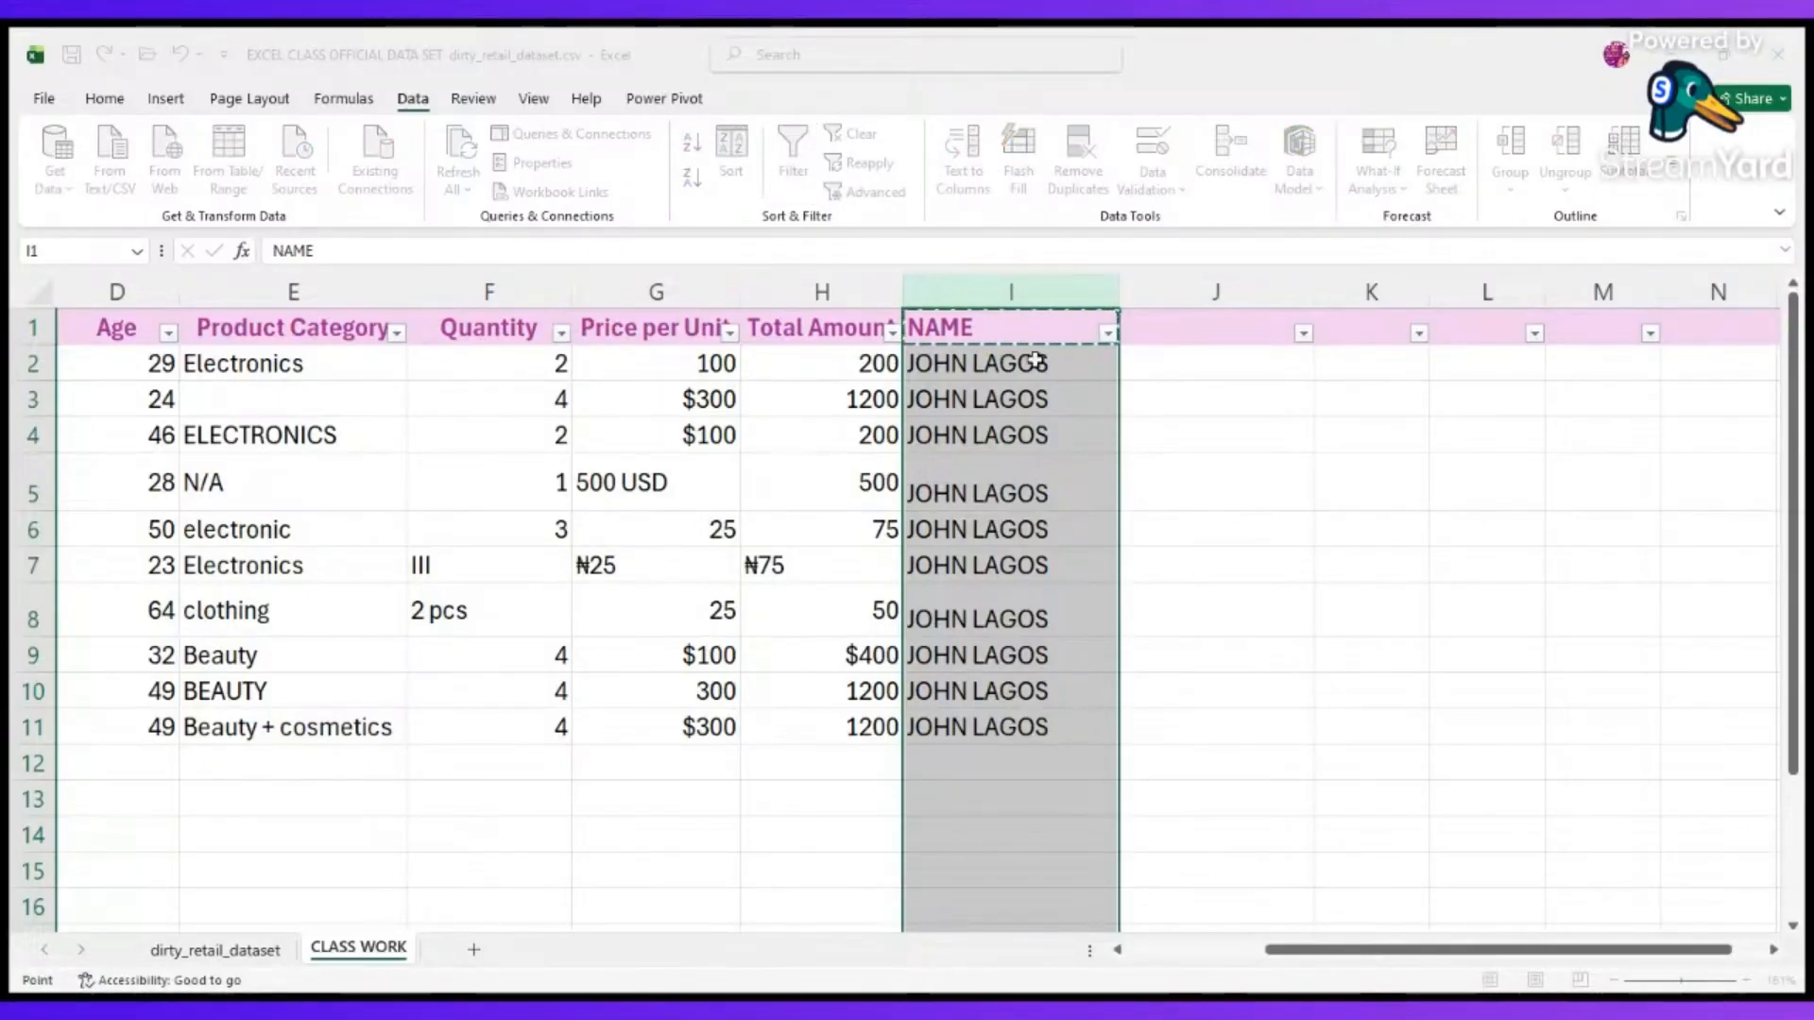
pyautogui.click(1225, 357)
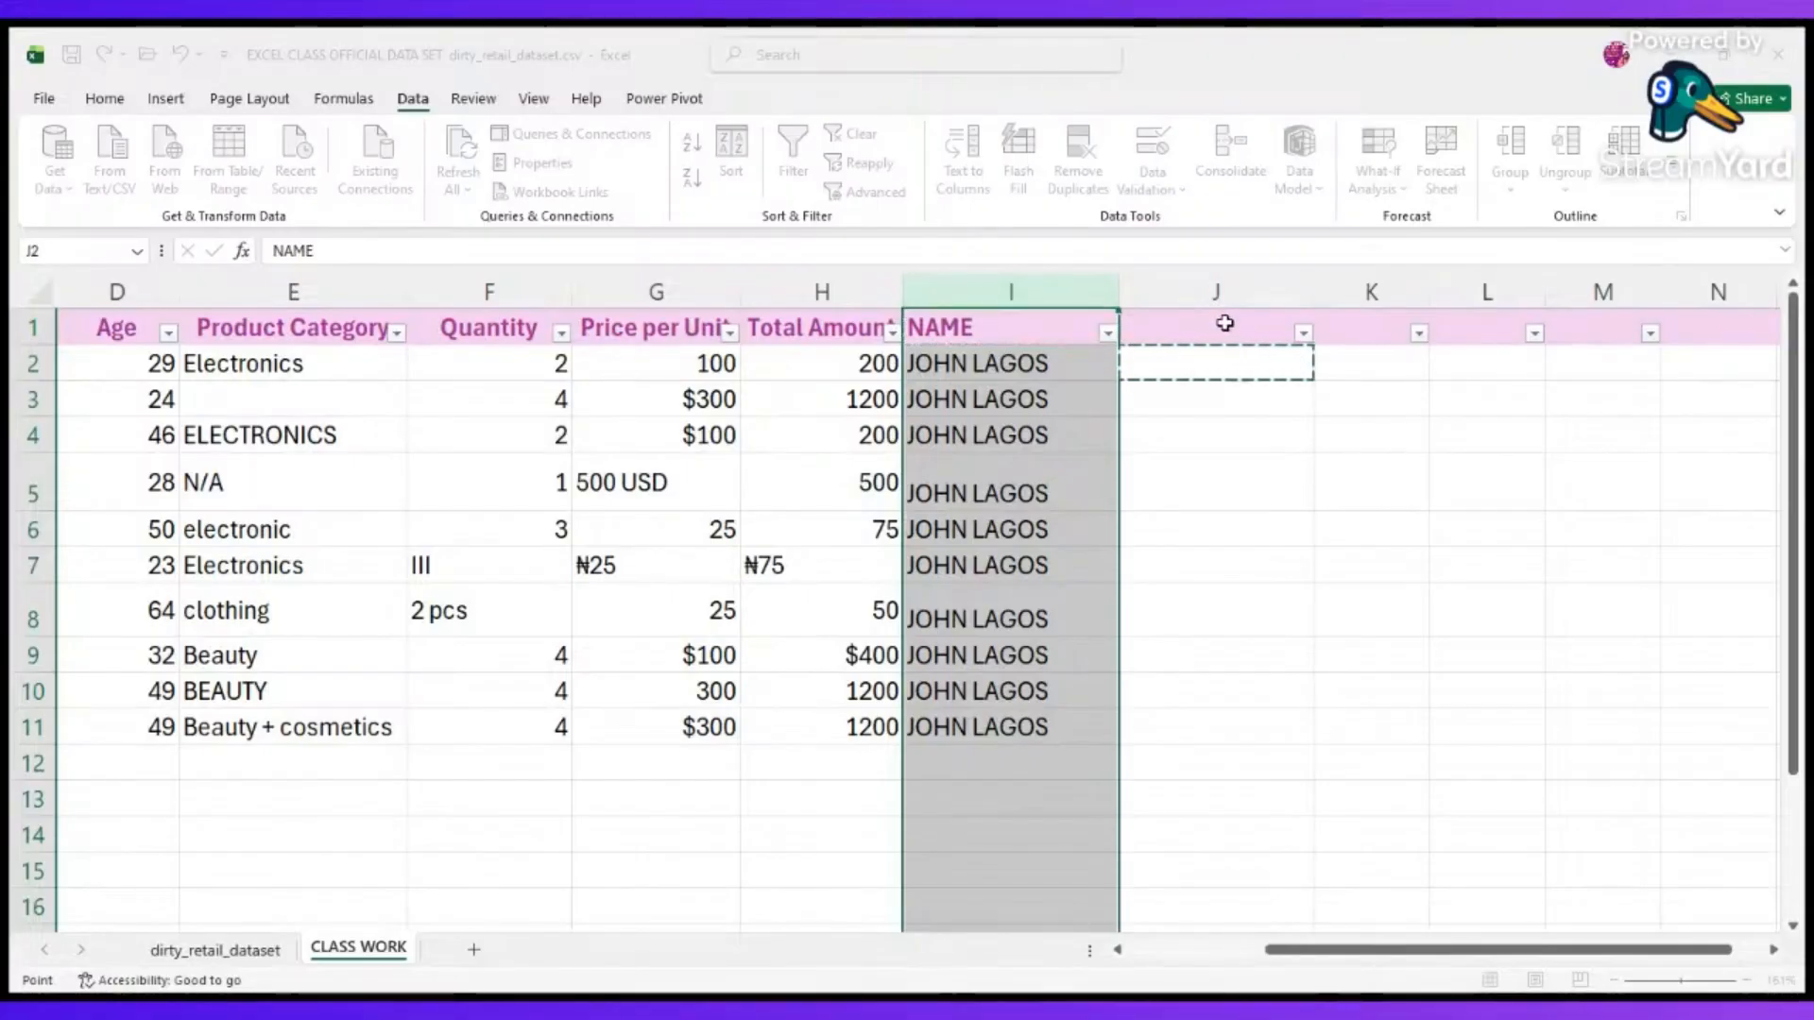
pyautogui.click(1226, 321)
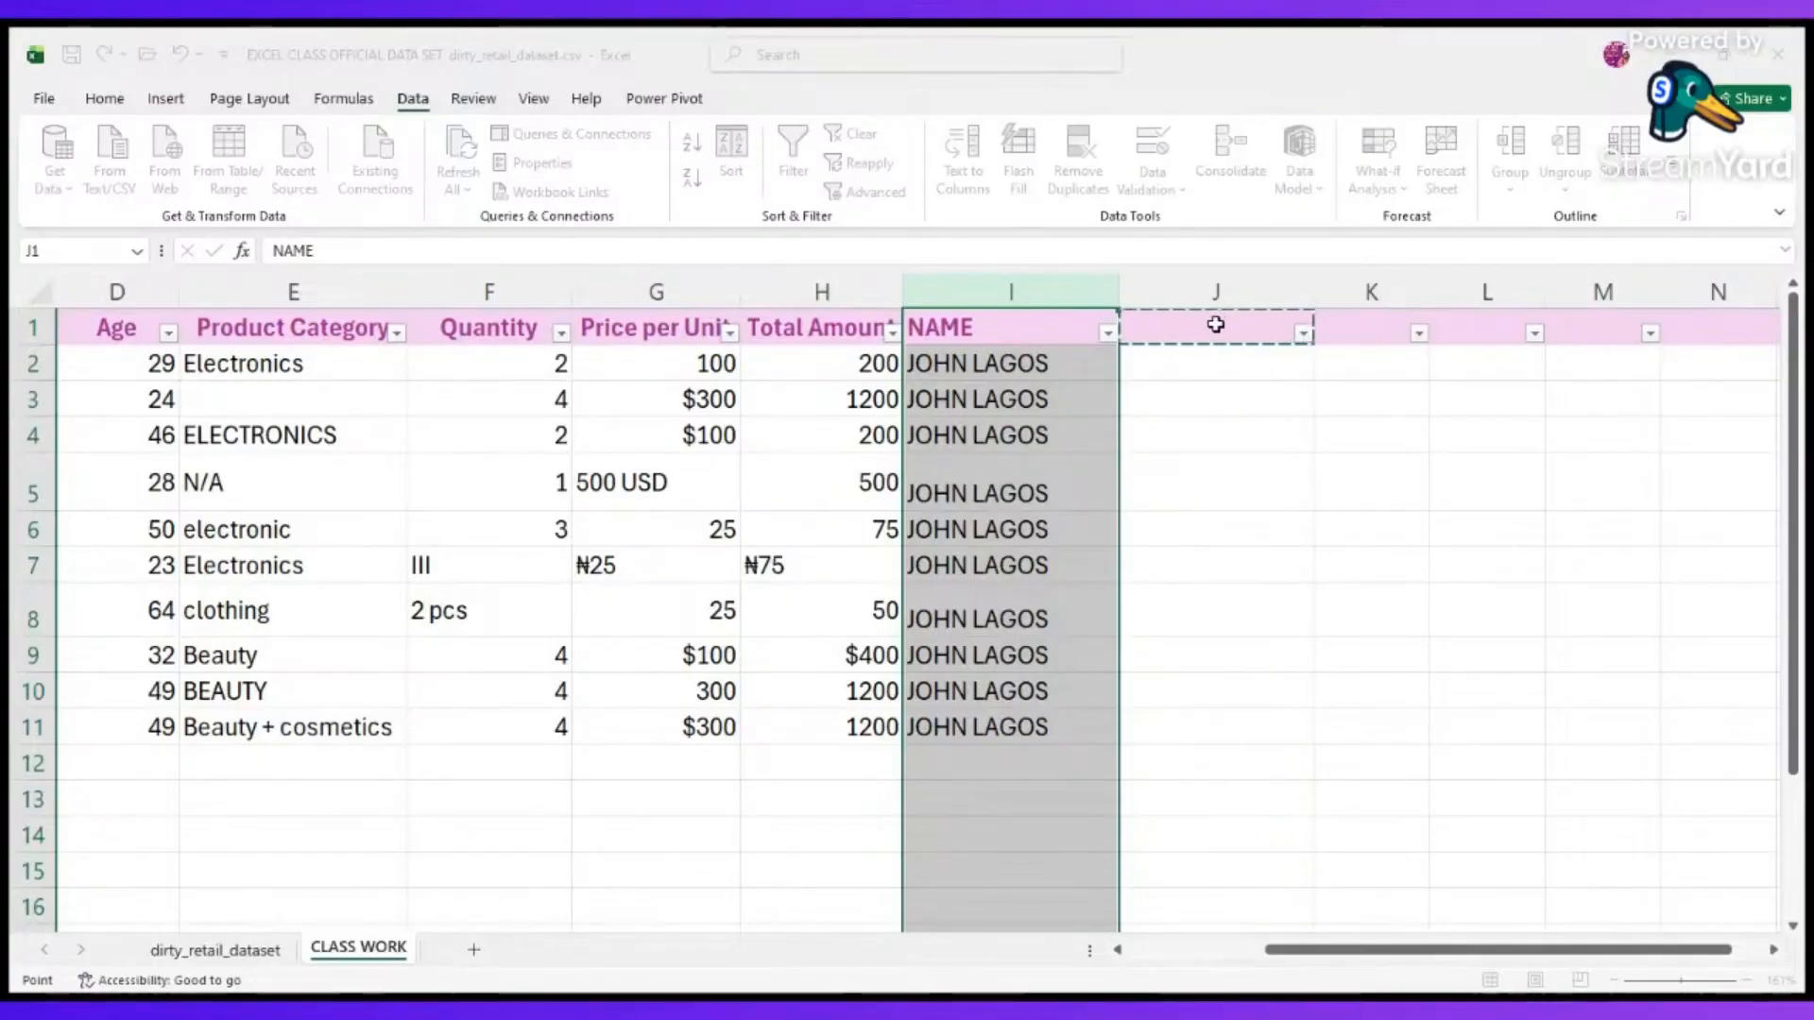
pyautogui.moveTo(1216, 324); pyautogui.dragTo(1189, 720)
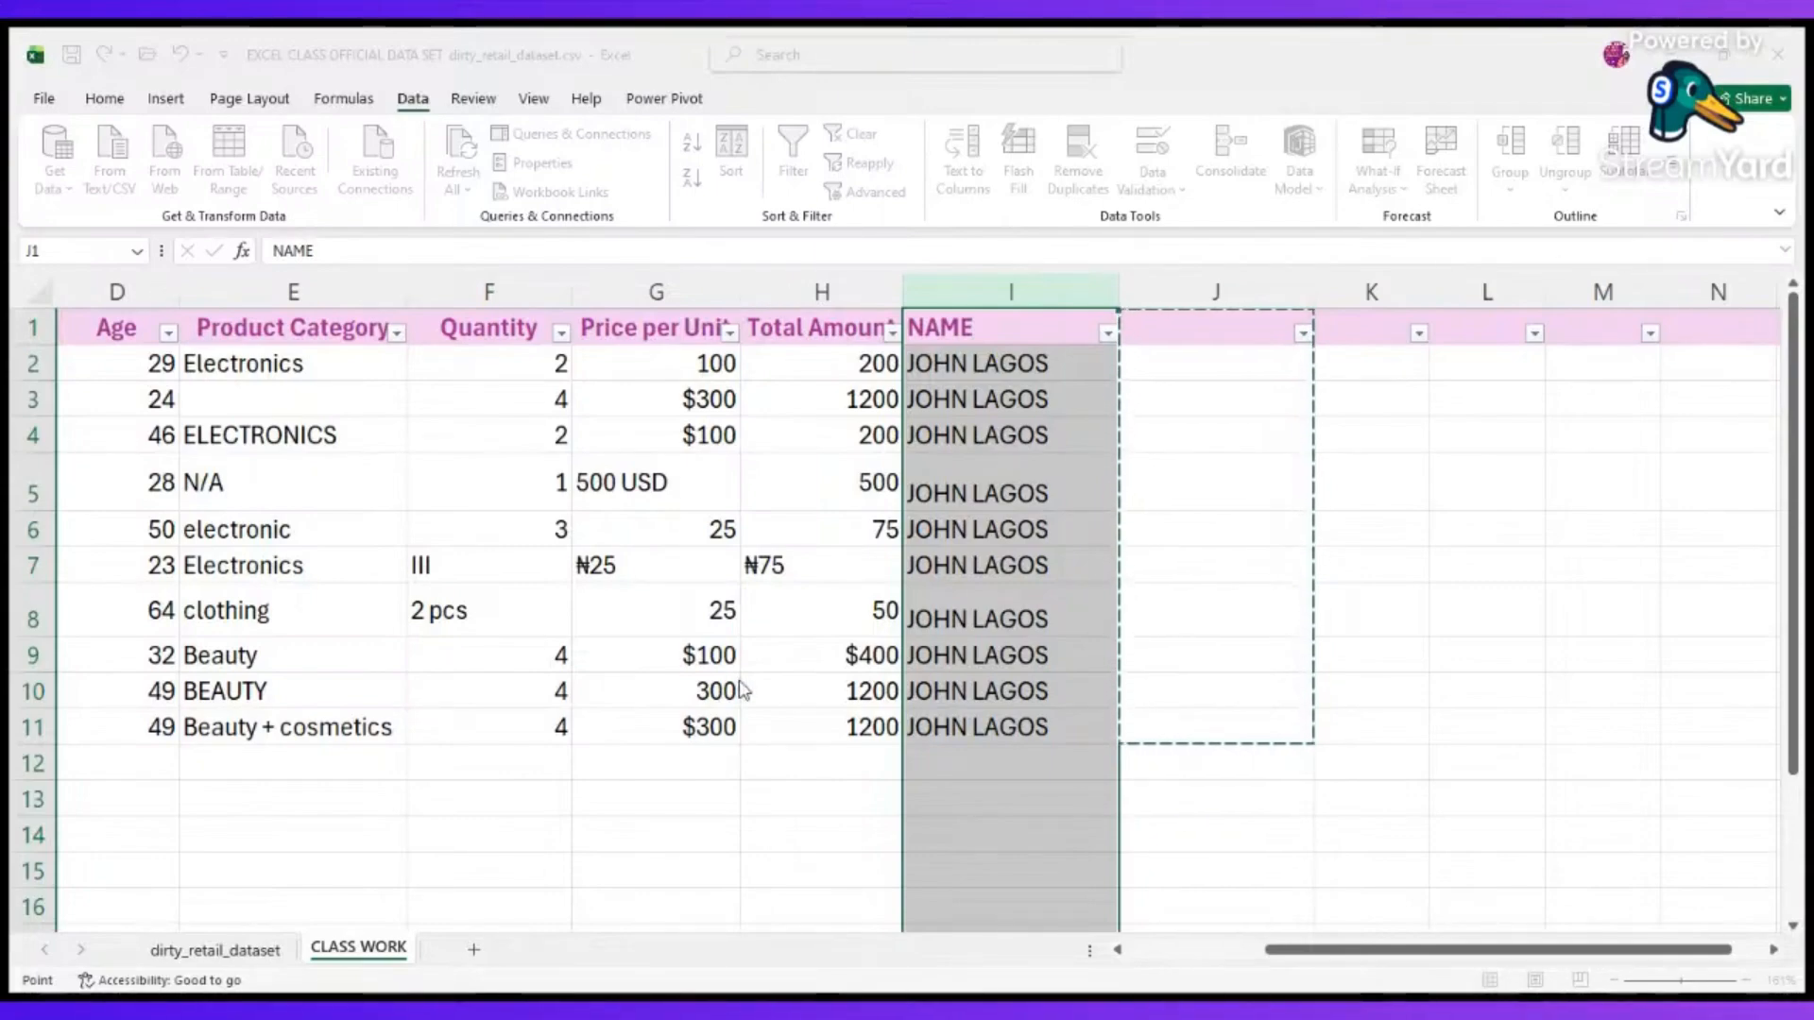
pyautogui.press('Escape')
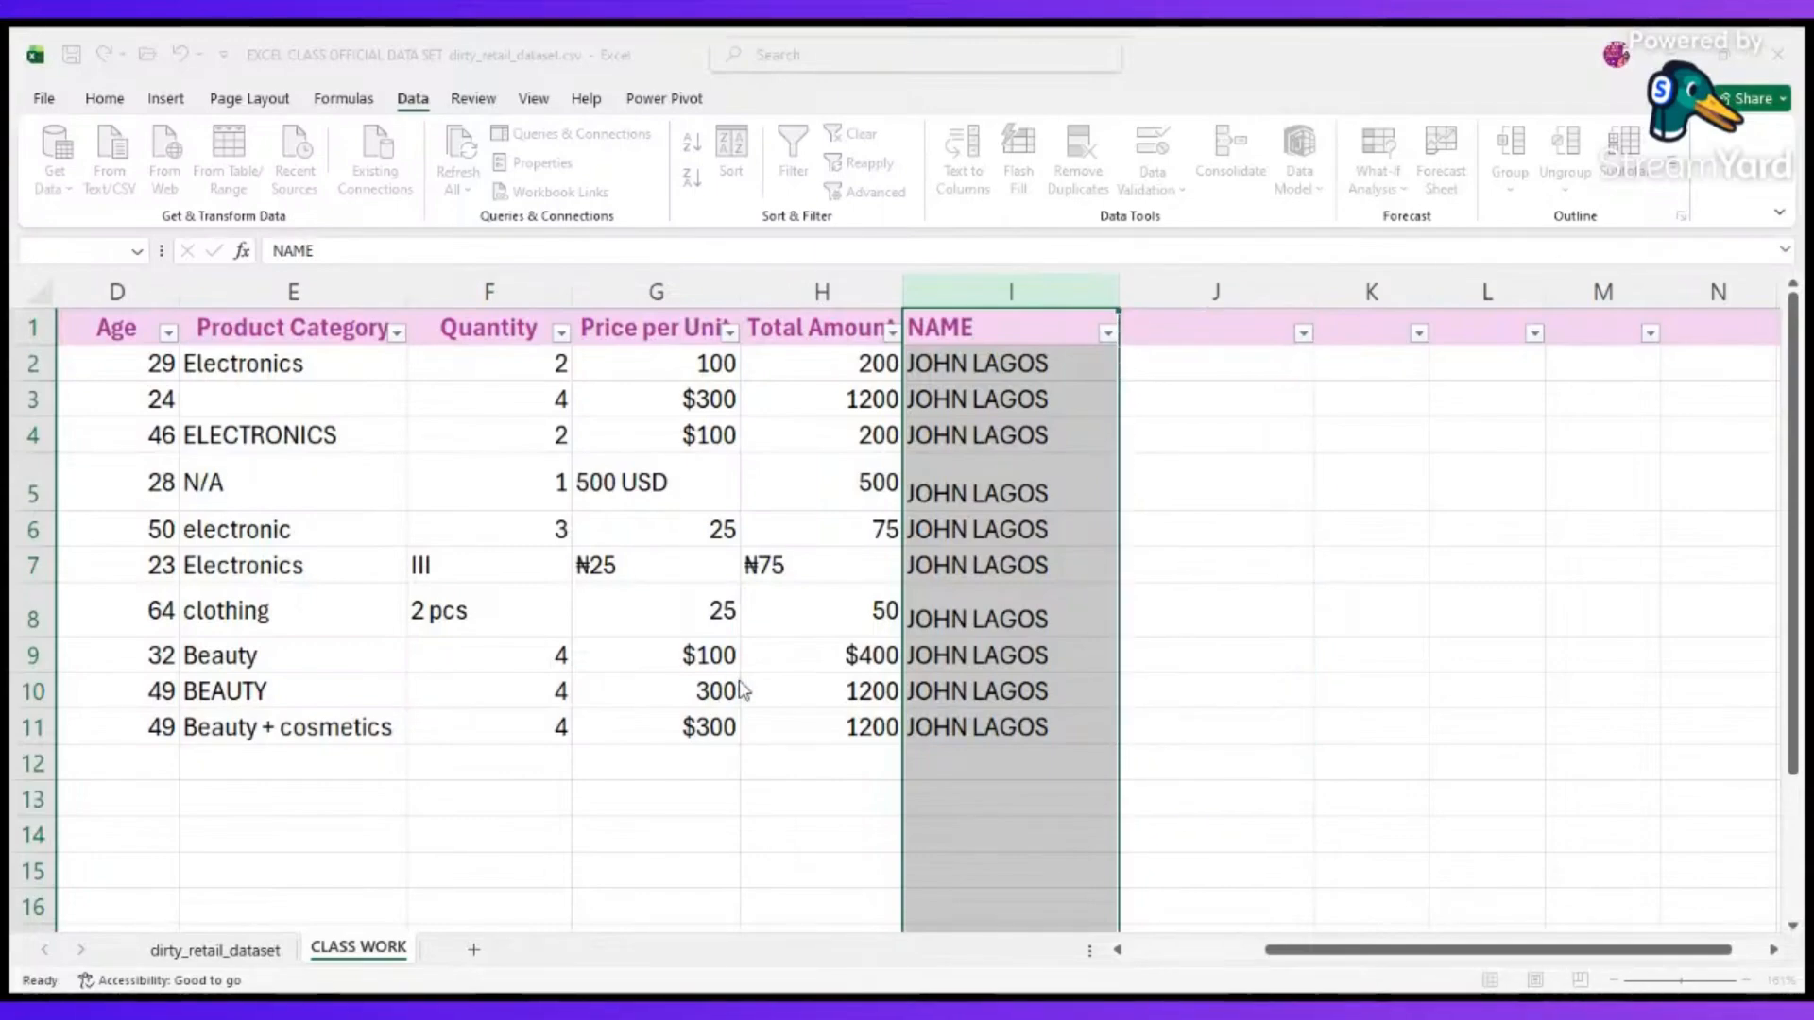
pyautogui.click(962, 595)
# Split the full names in column I into separate columns with Text to Columns, using J2 as the destination.
pyautogui.click(976, 164)
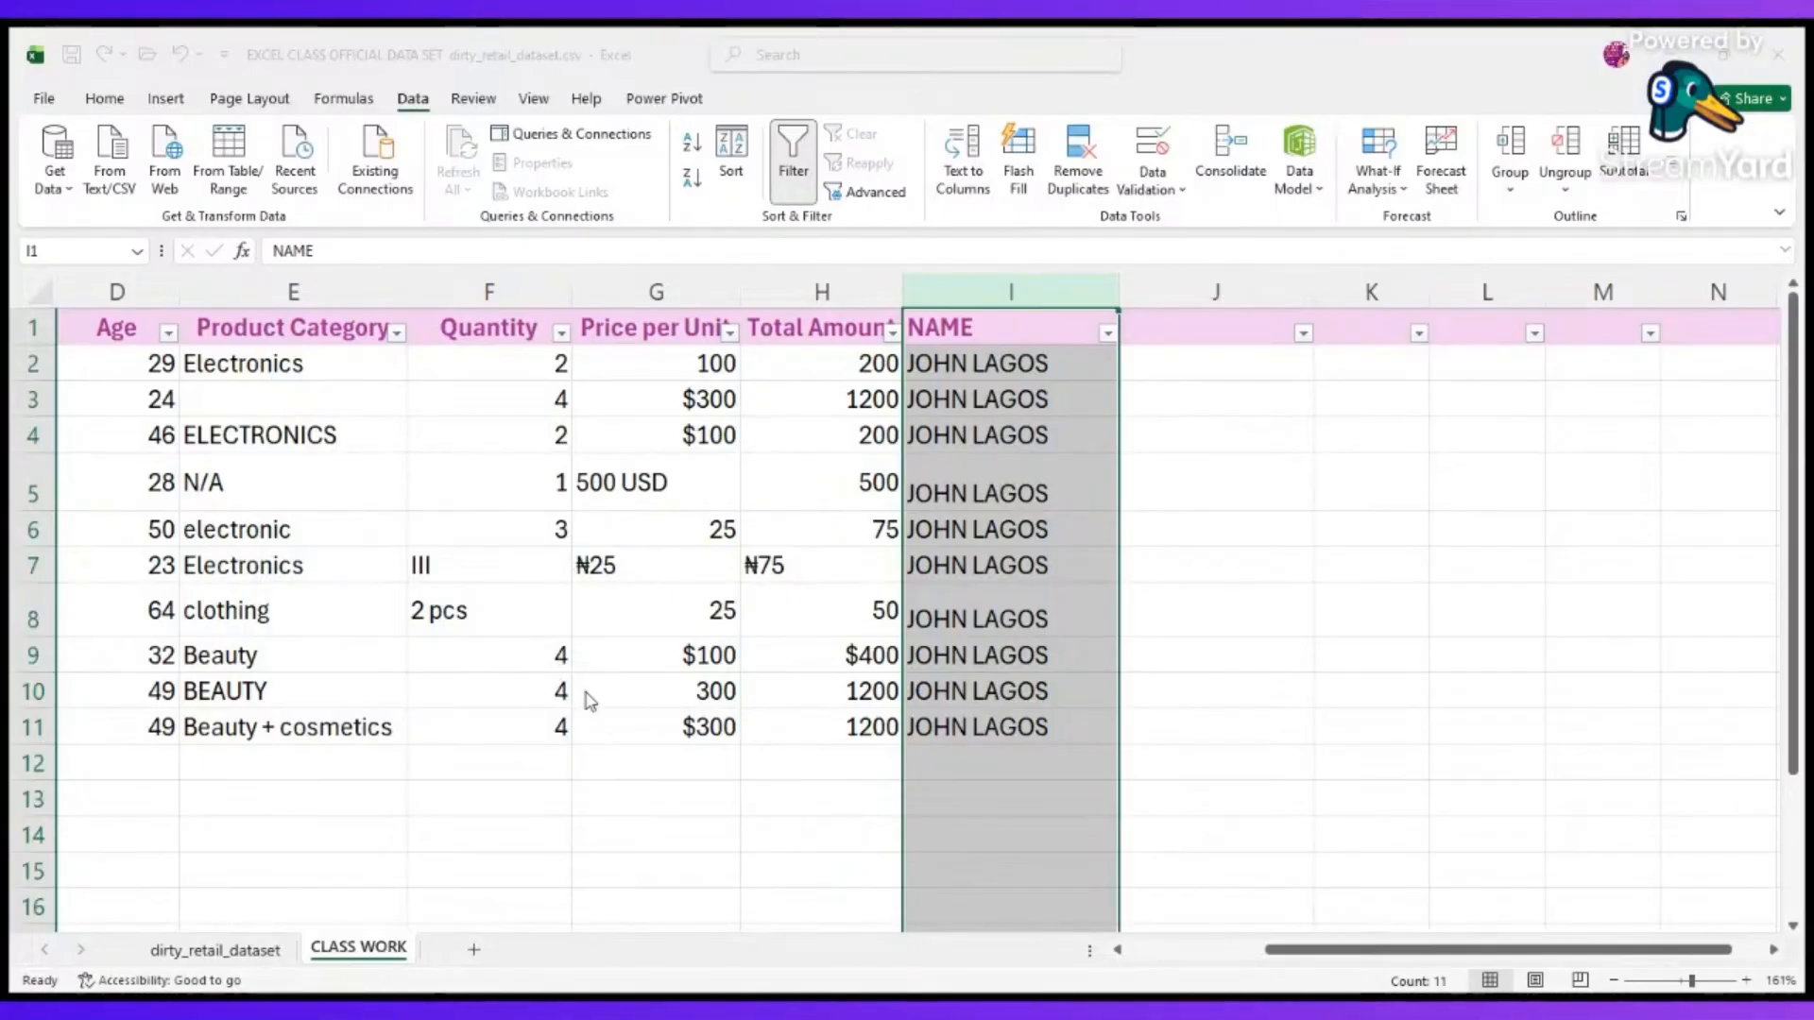
pyautogui.click(1244, 368)
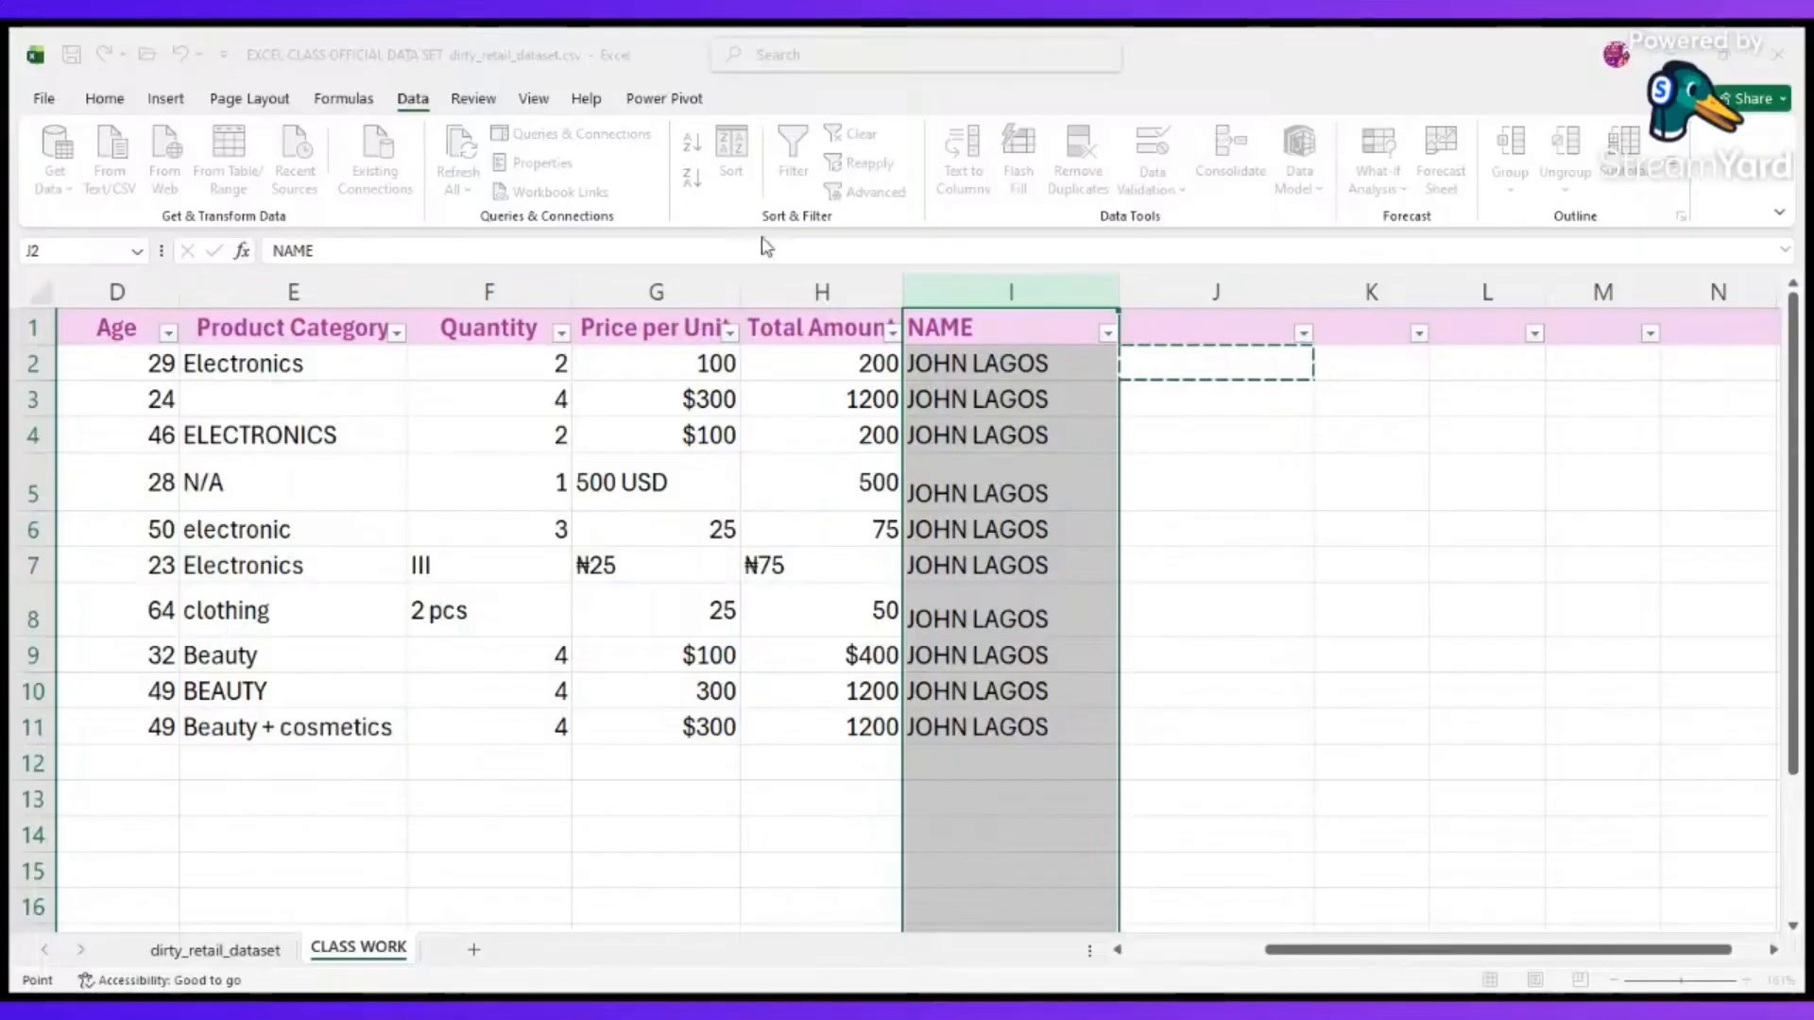
pyautogui.click(789, 282)
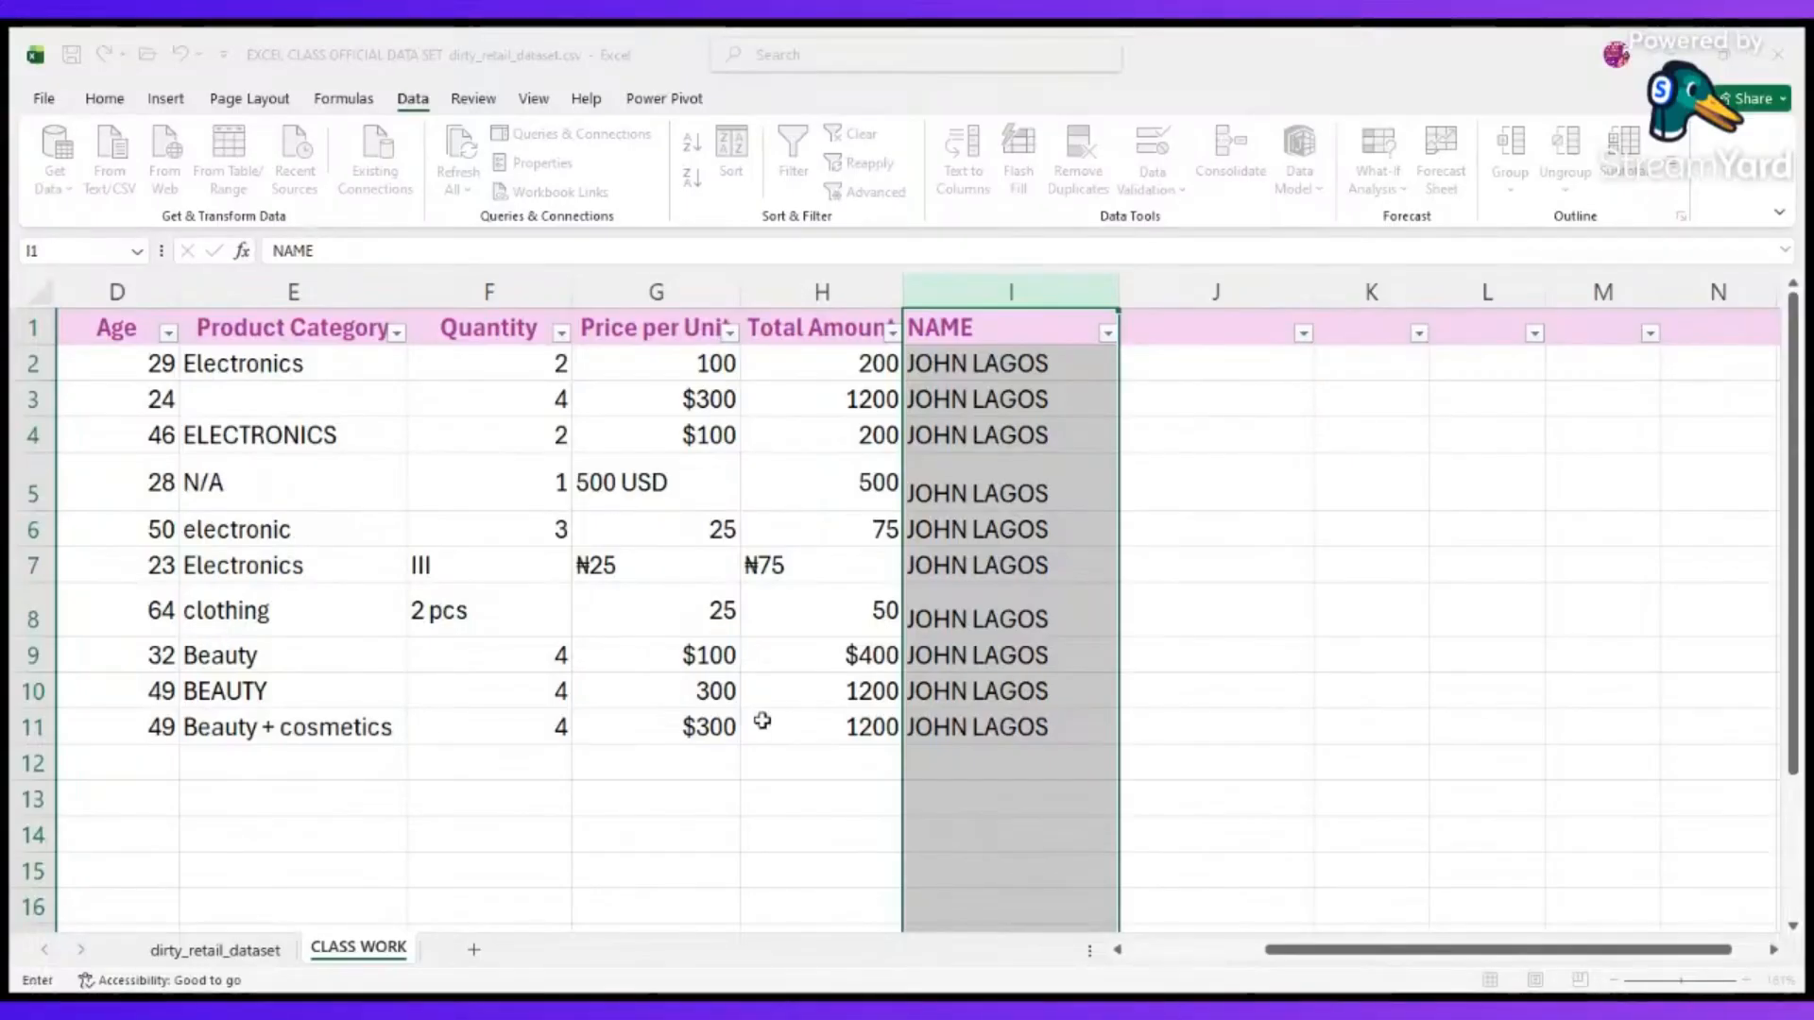
pyautogui.click(764, 689)
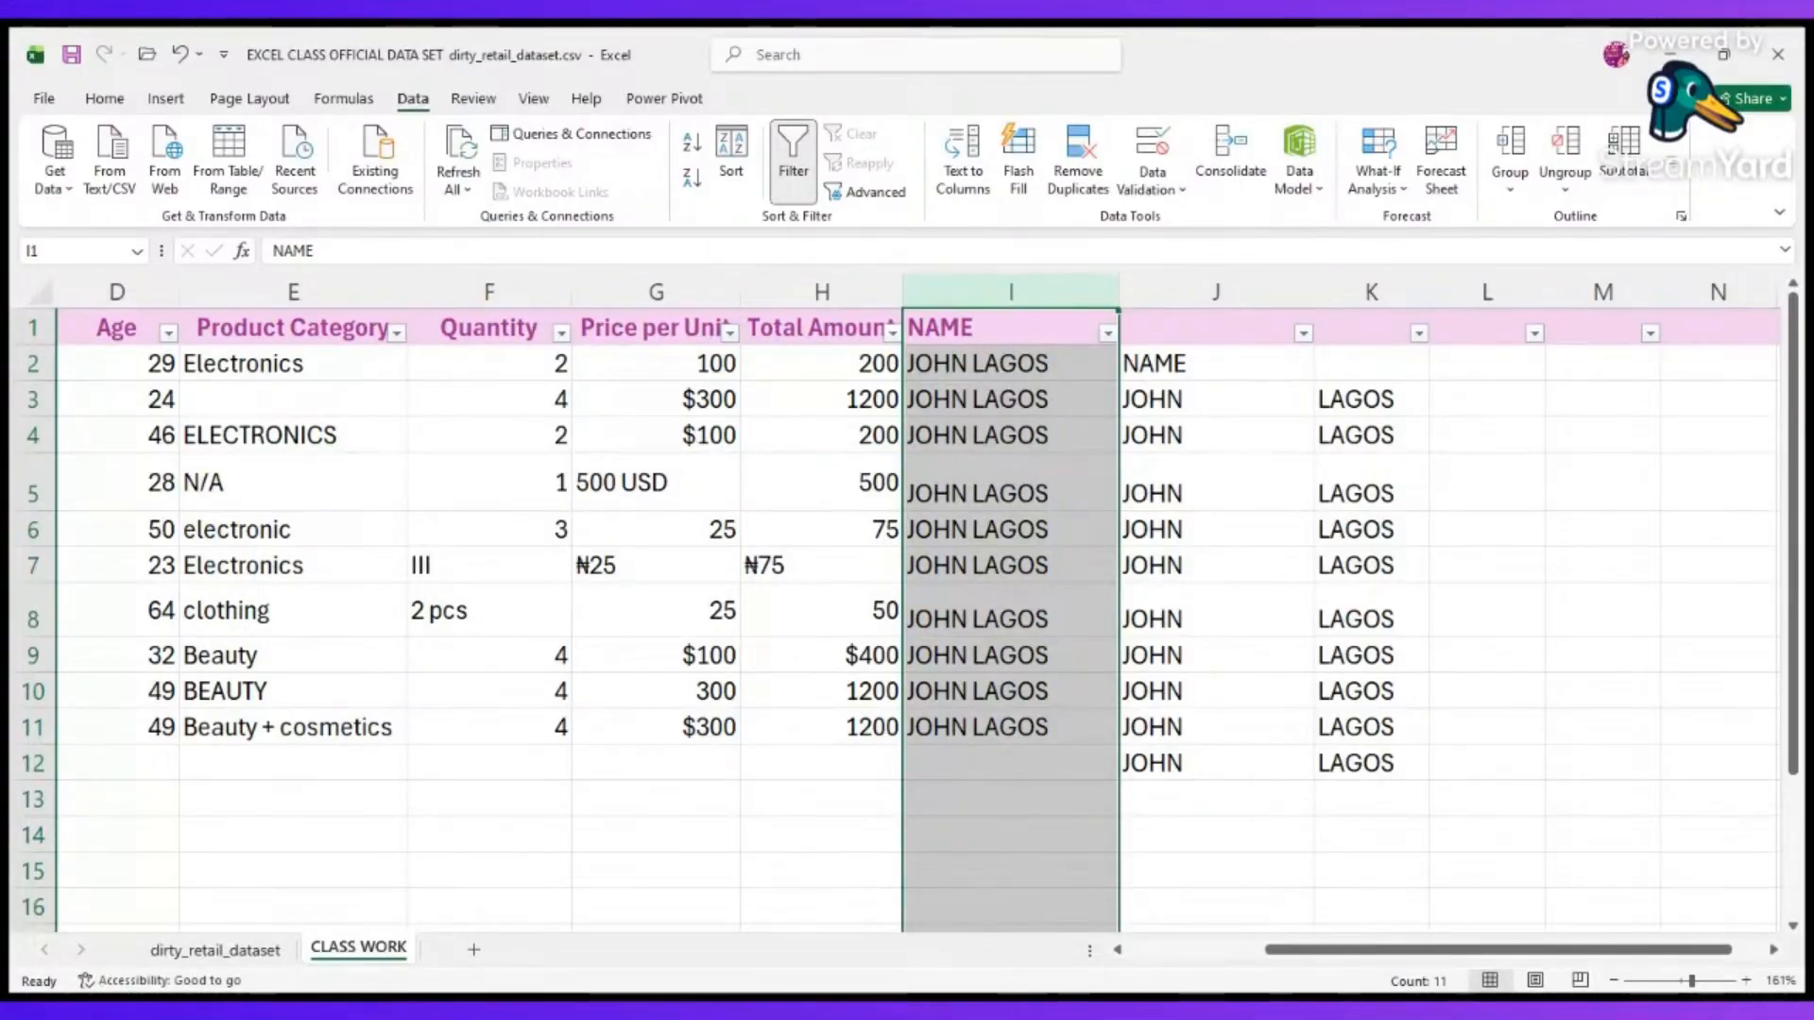
# Sort only the Price per Unit column G in ascending order, without expanding the selection to the other columns.
pyautogui.click(1346, 1000)
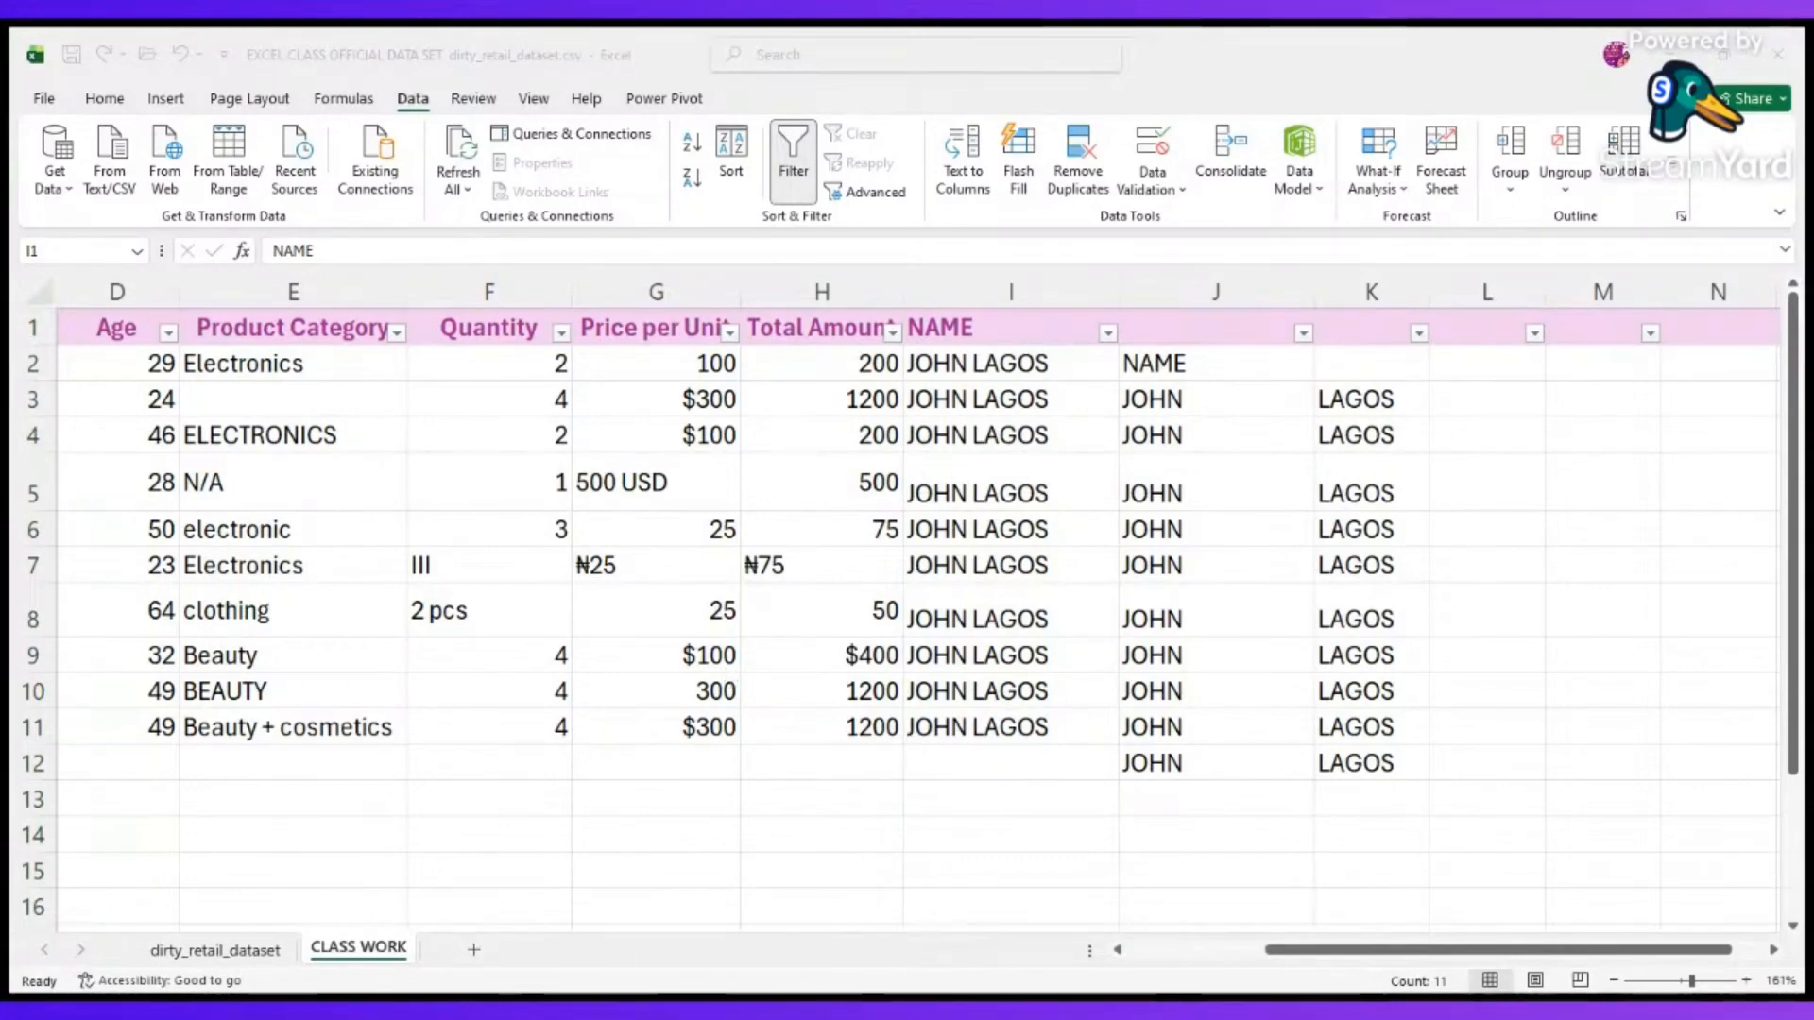
pyautogui.hotkey('alt', 'Tab')
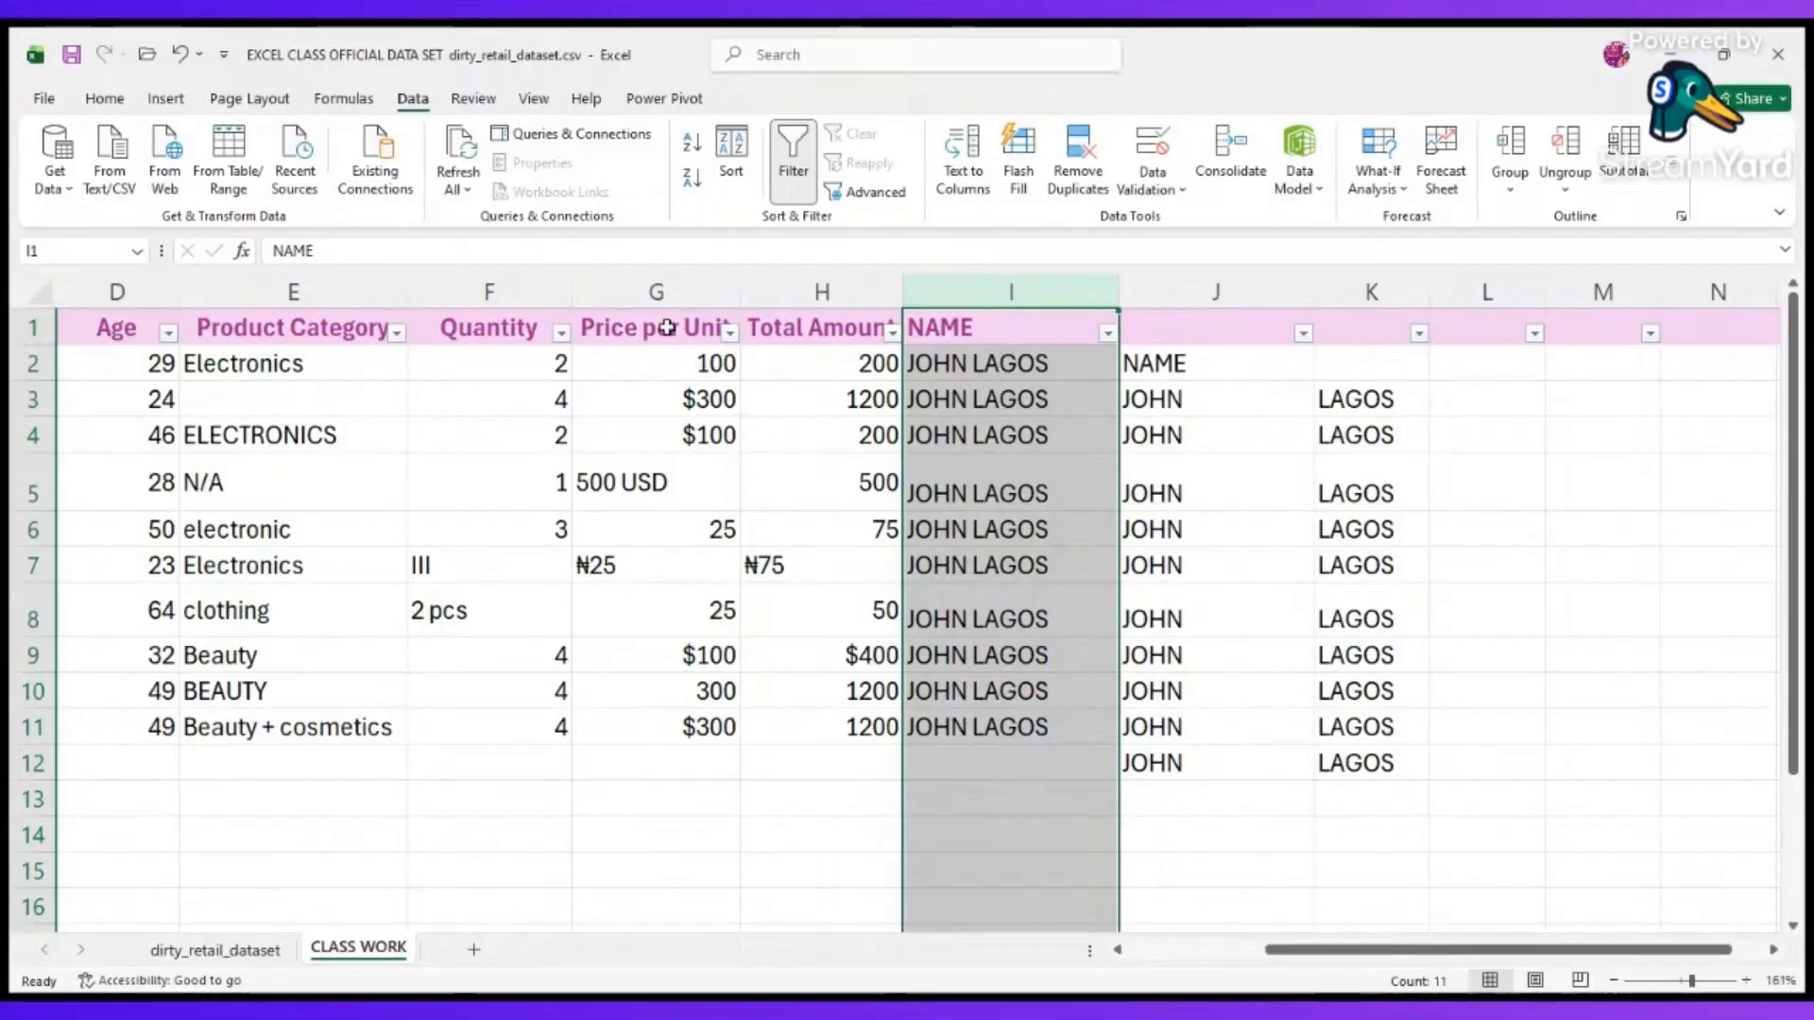
pyautogui.click(658, 292)
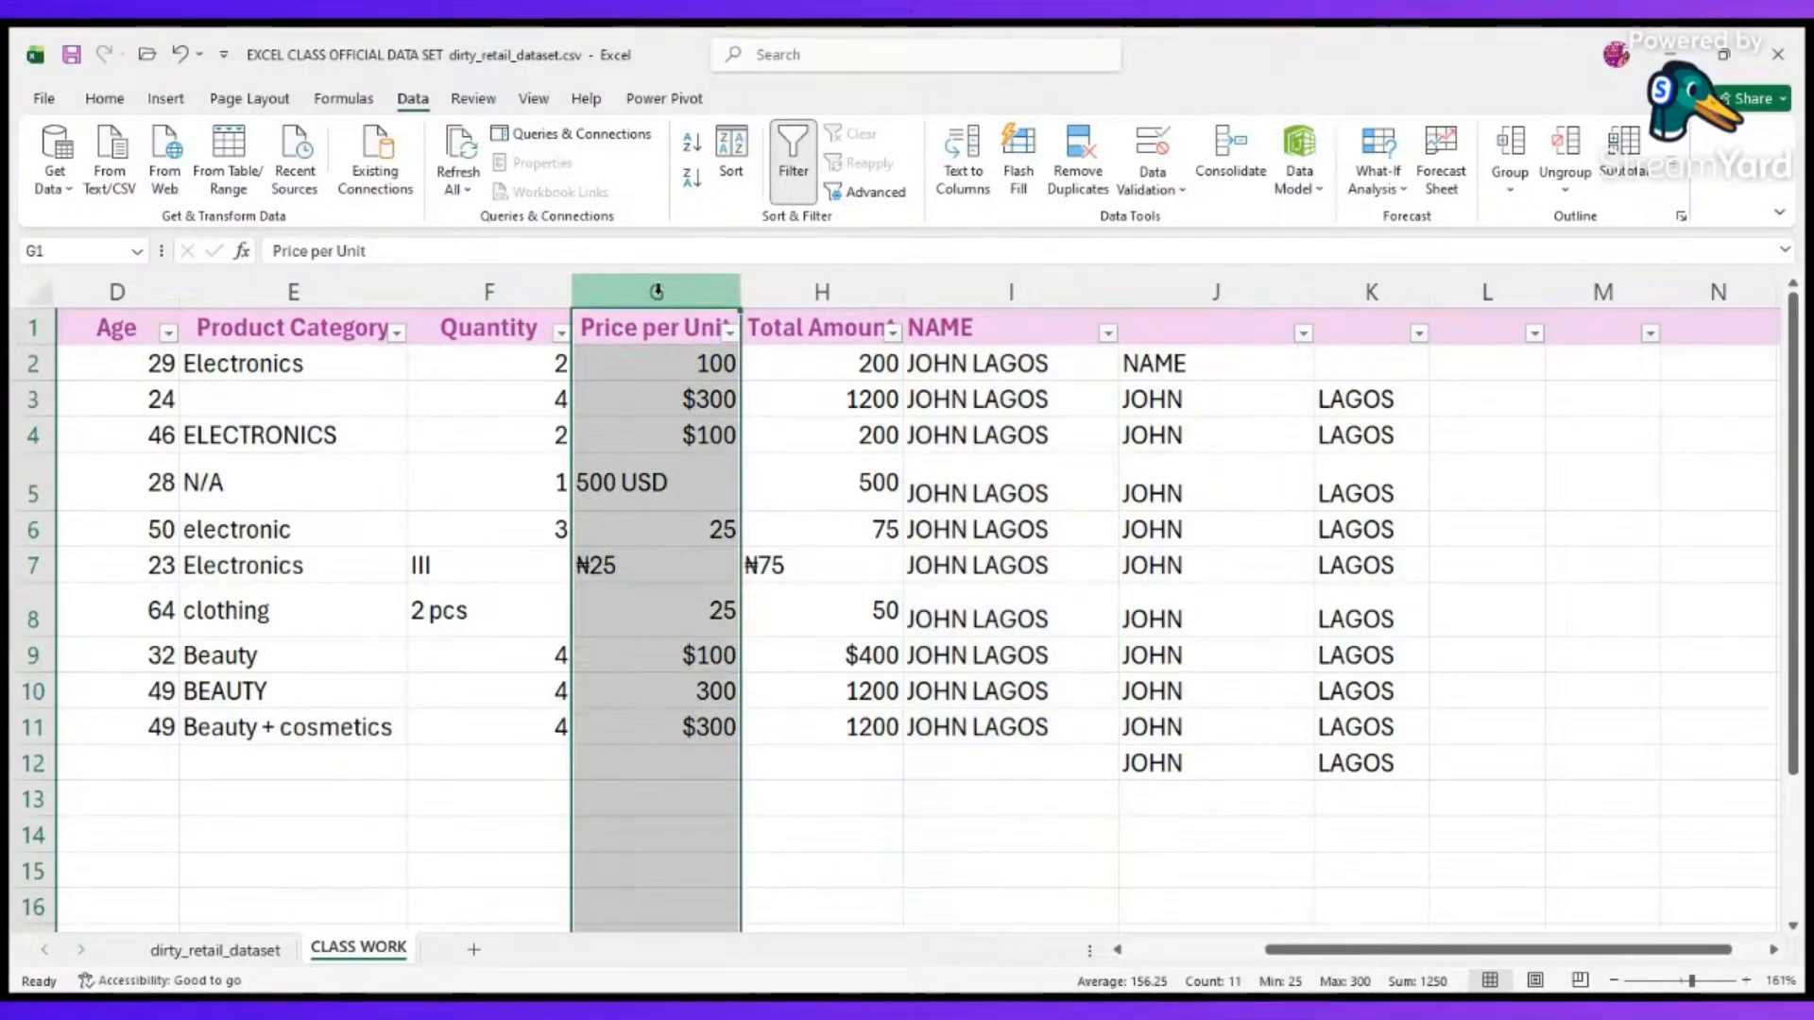
pyautogui.click(694, 148)
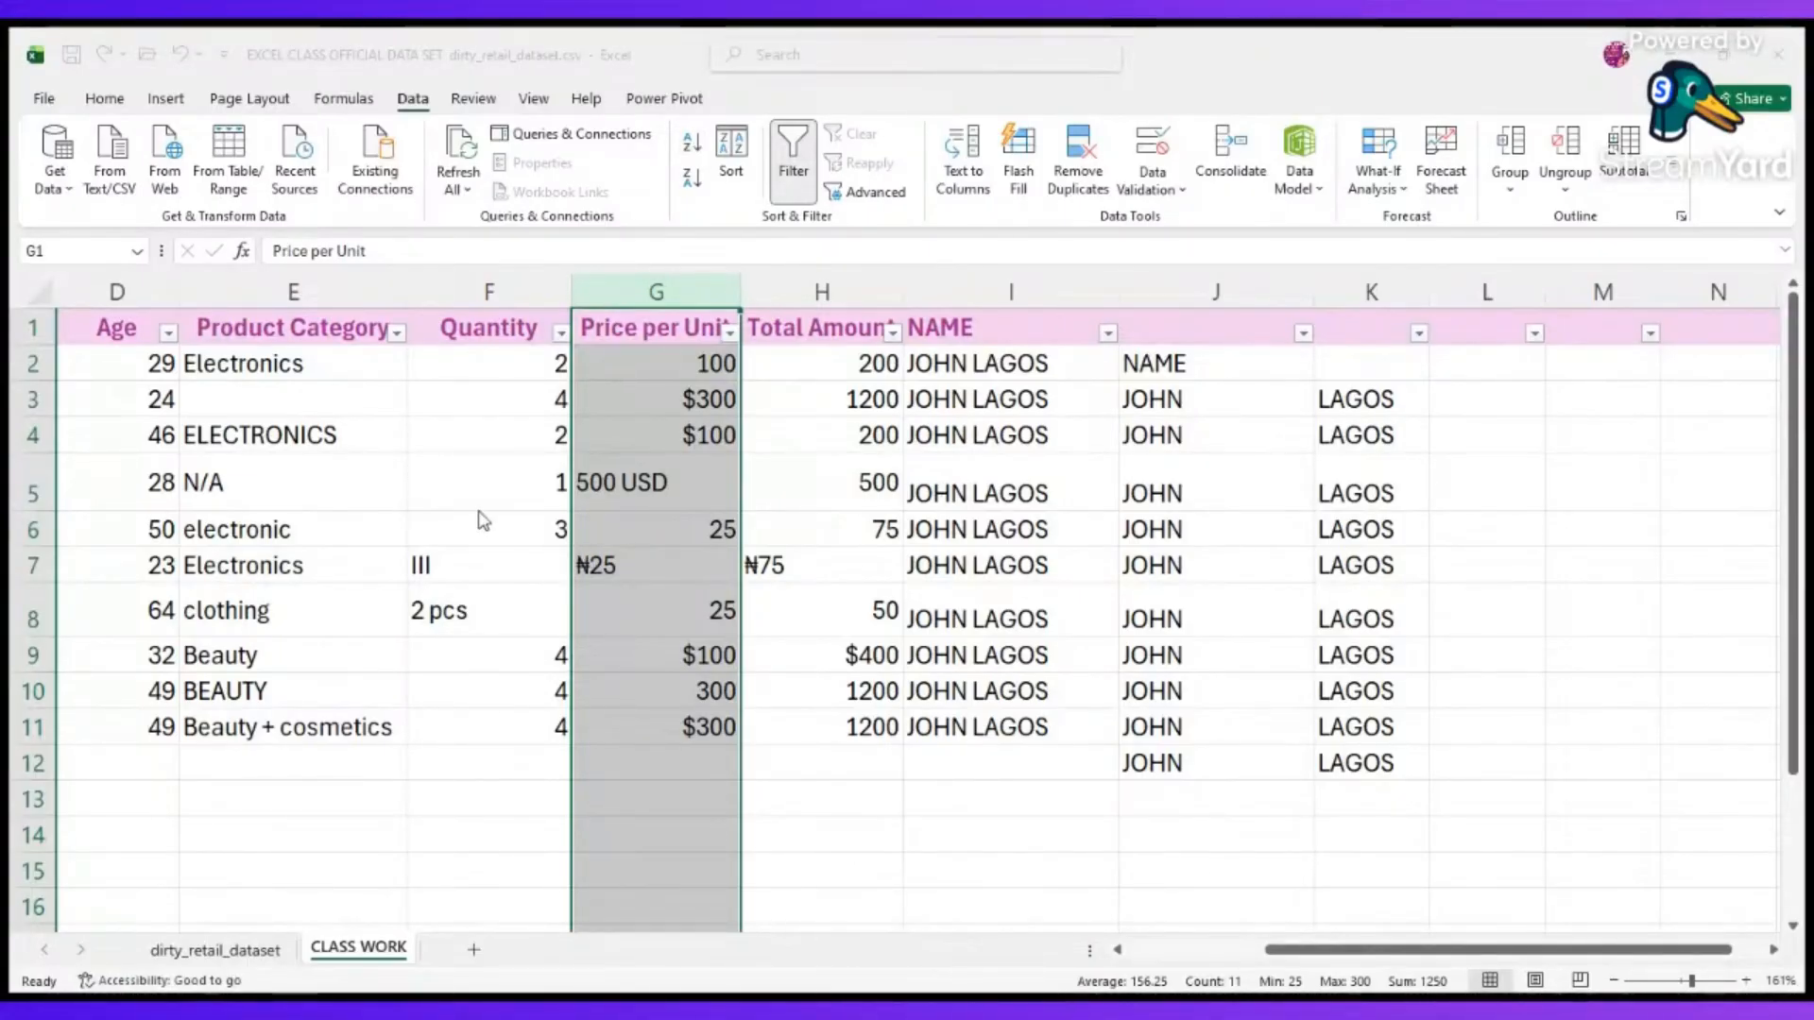
pyautogui.click(582, 542)
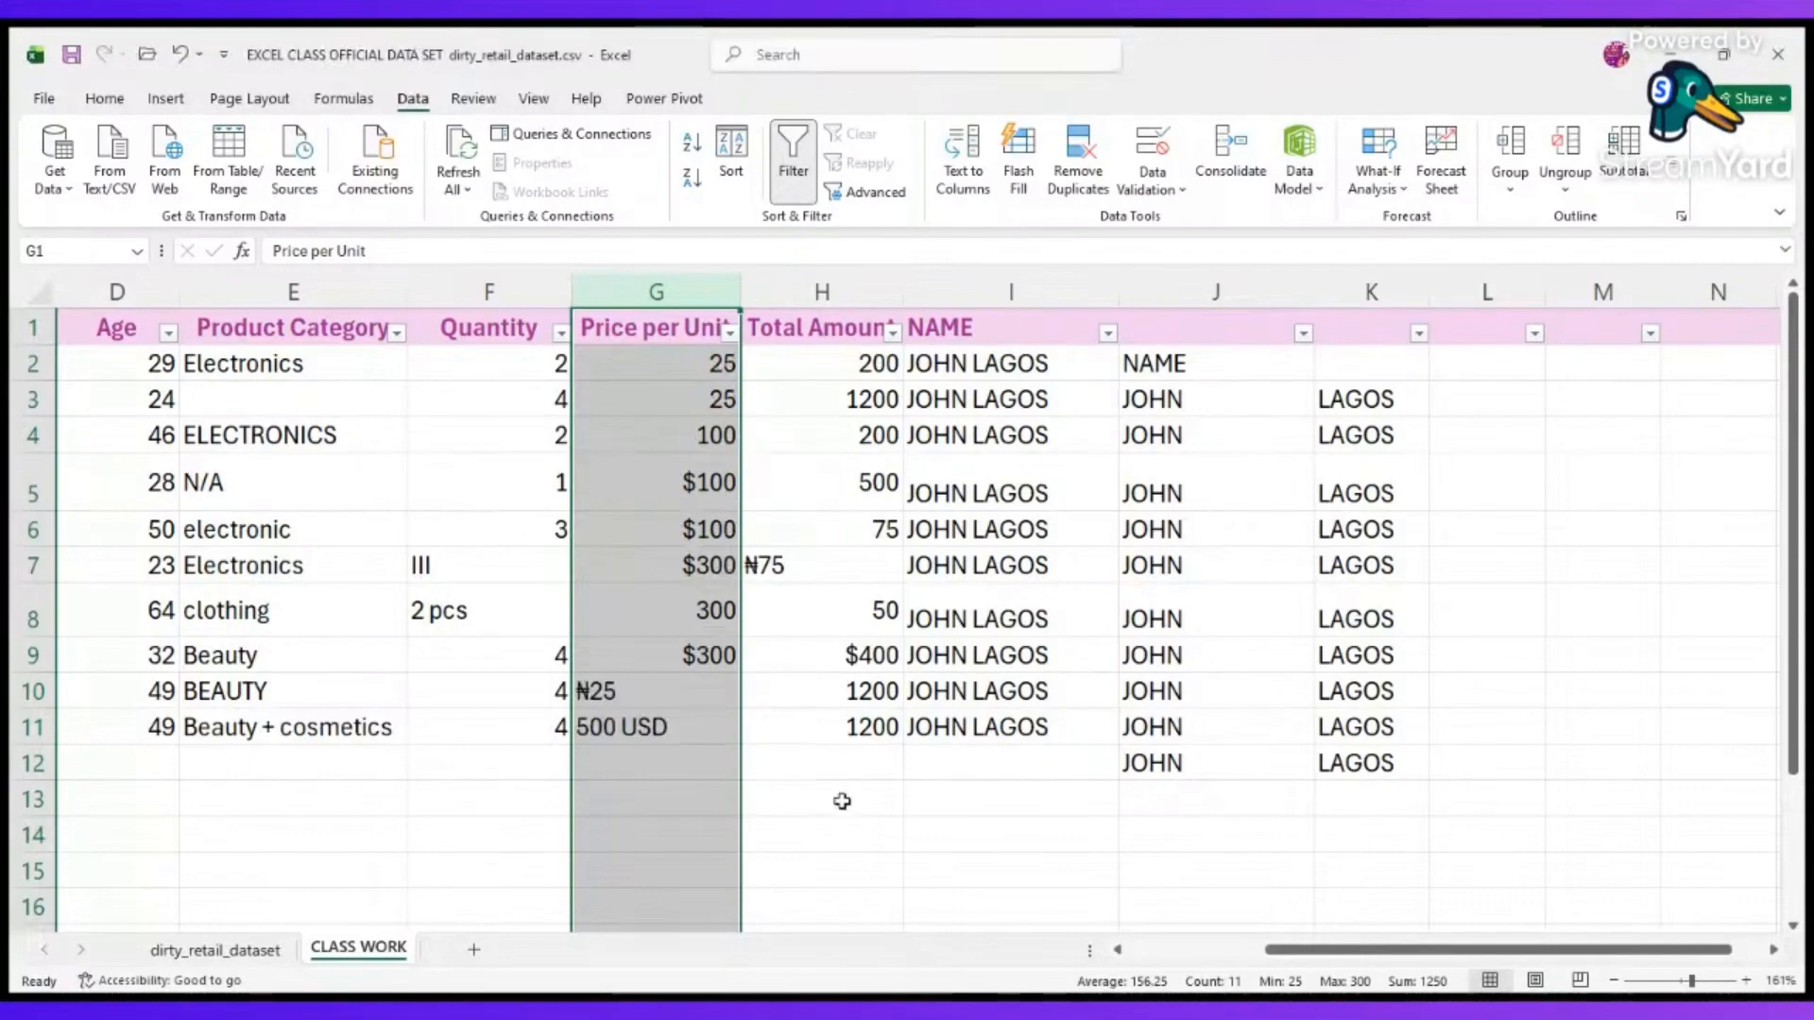
# Sort the table rows by Price per Unit in descending order, working from cell G12.
pyautogui.click(720, 772)
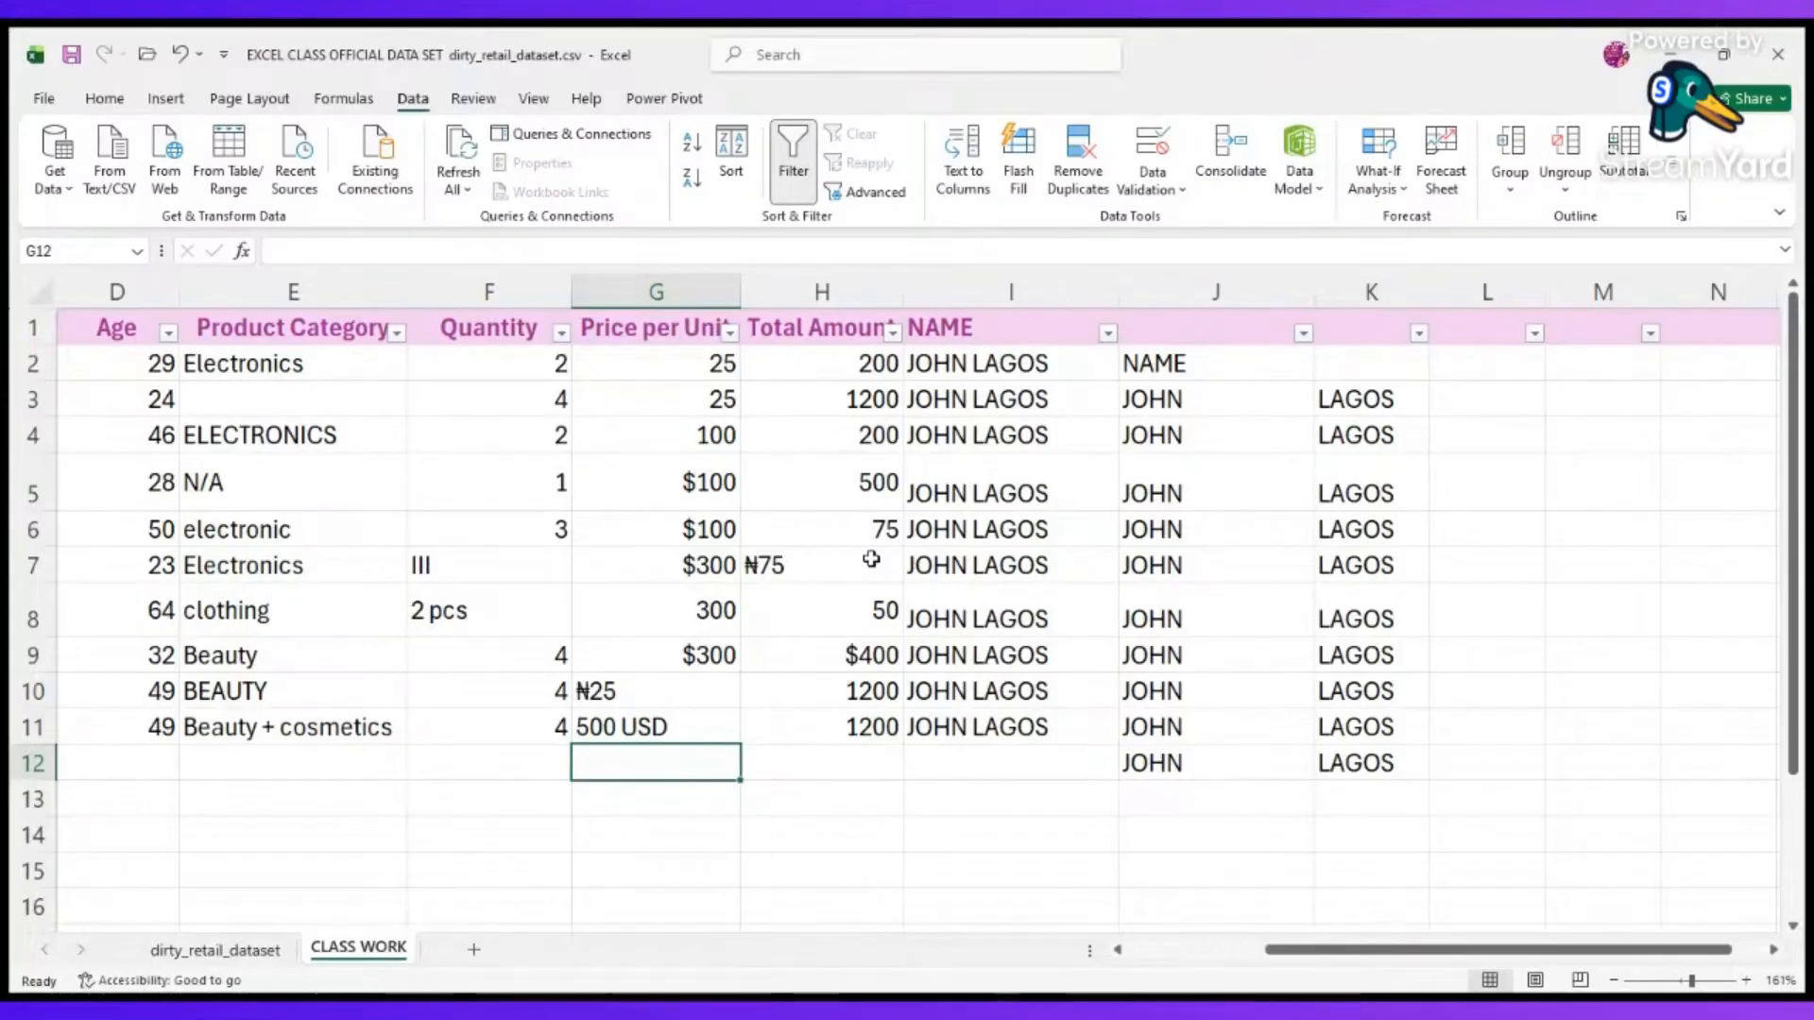
pyautogui.click(693, 182)
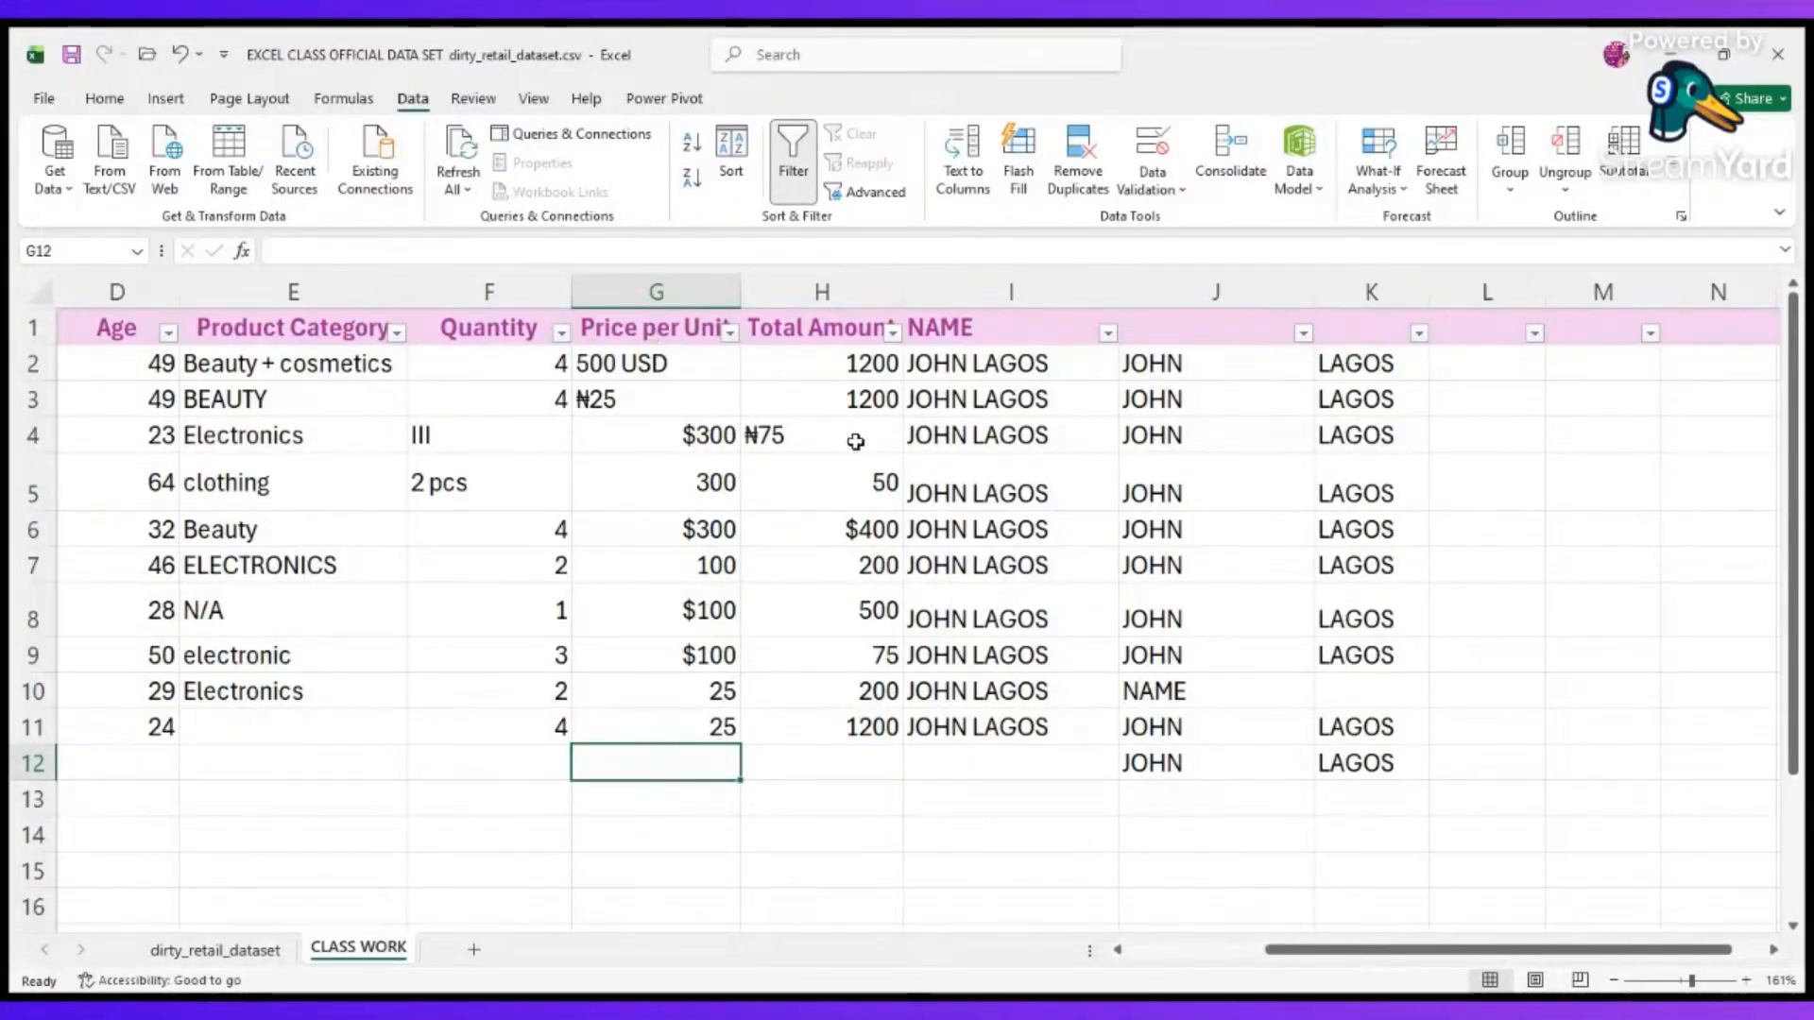
pyautogui.hscroll(-3, 507, 729)
pyautogui.hscroll(5, 506, 728)
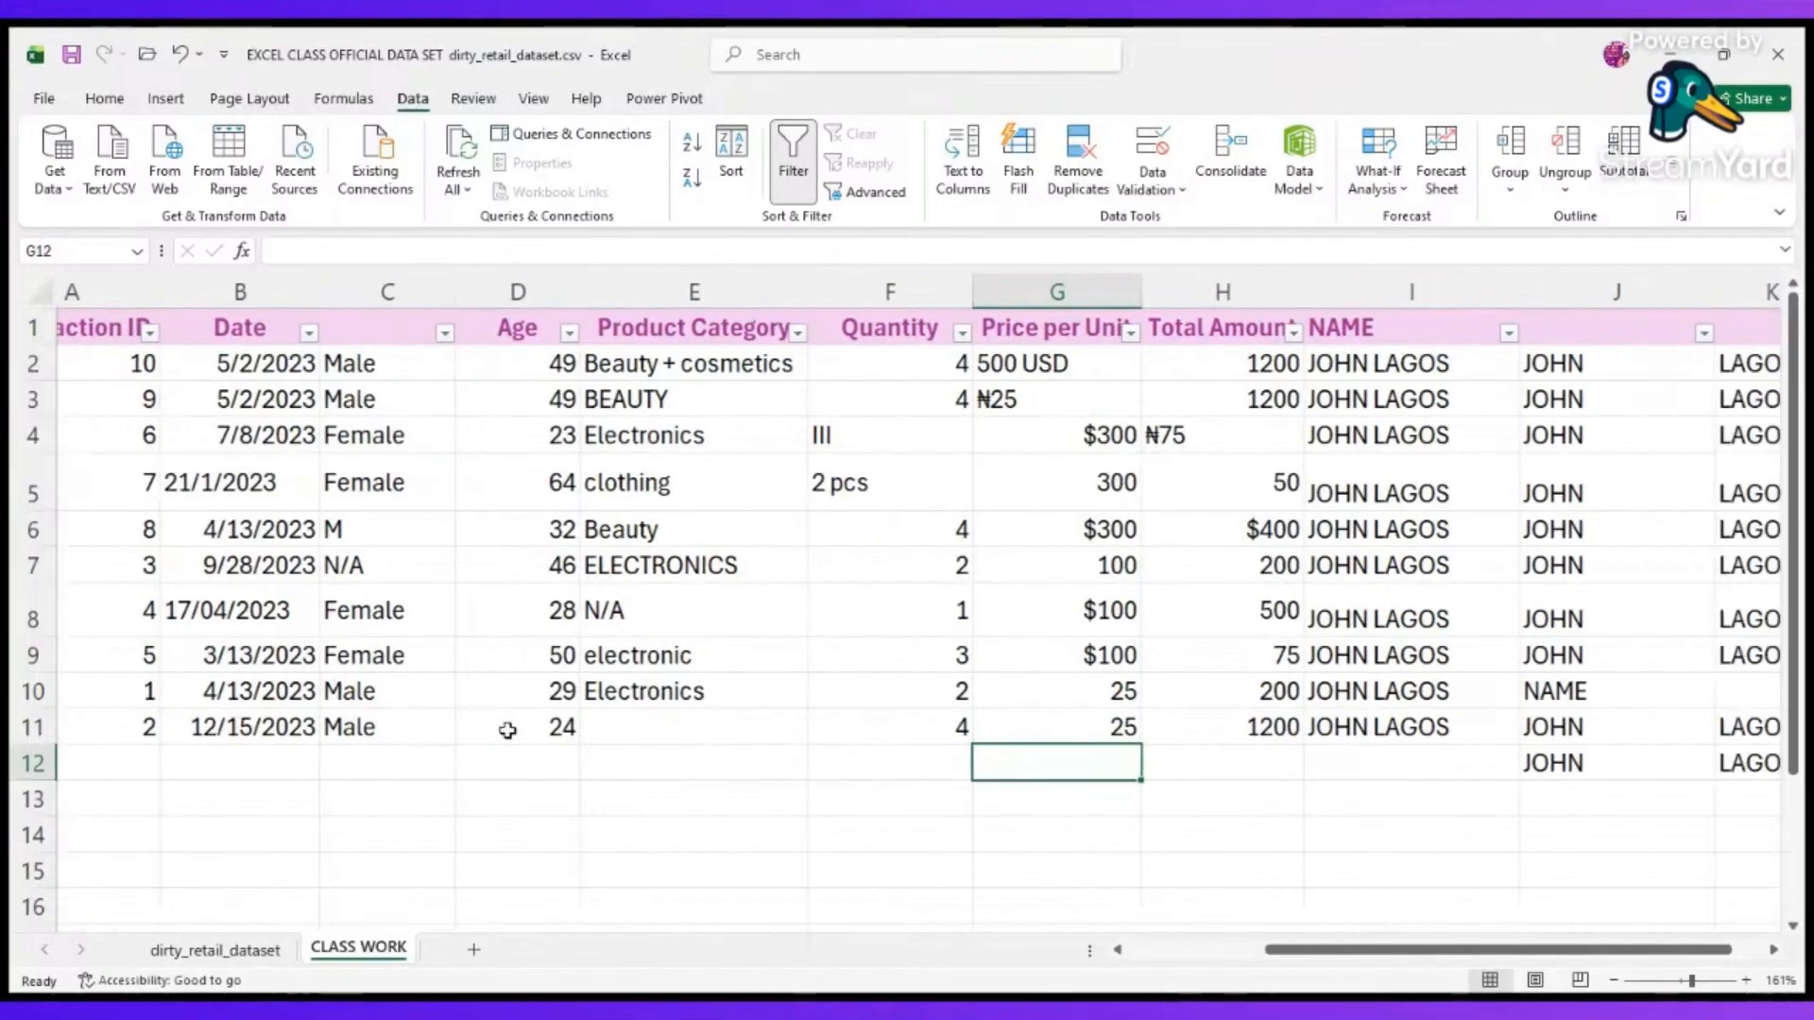
pyautogui.hscroll(-5, 507, 729)
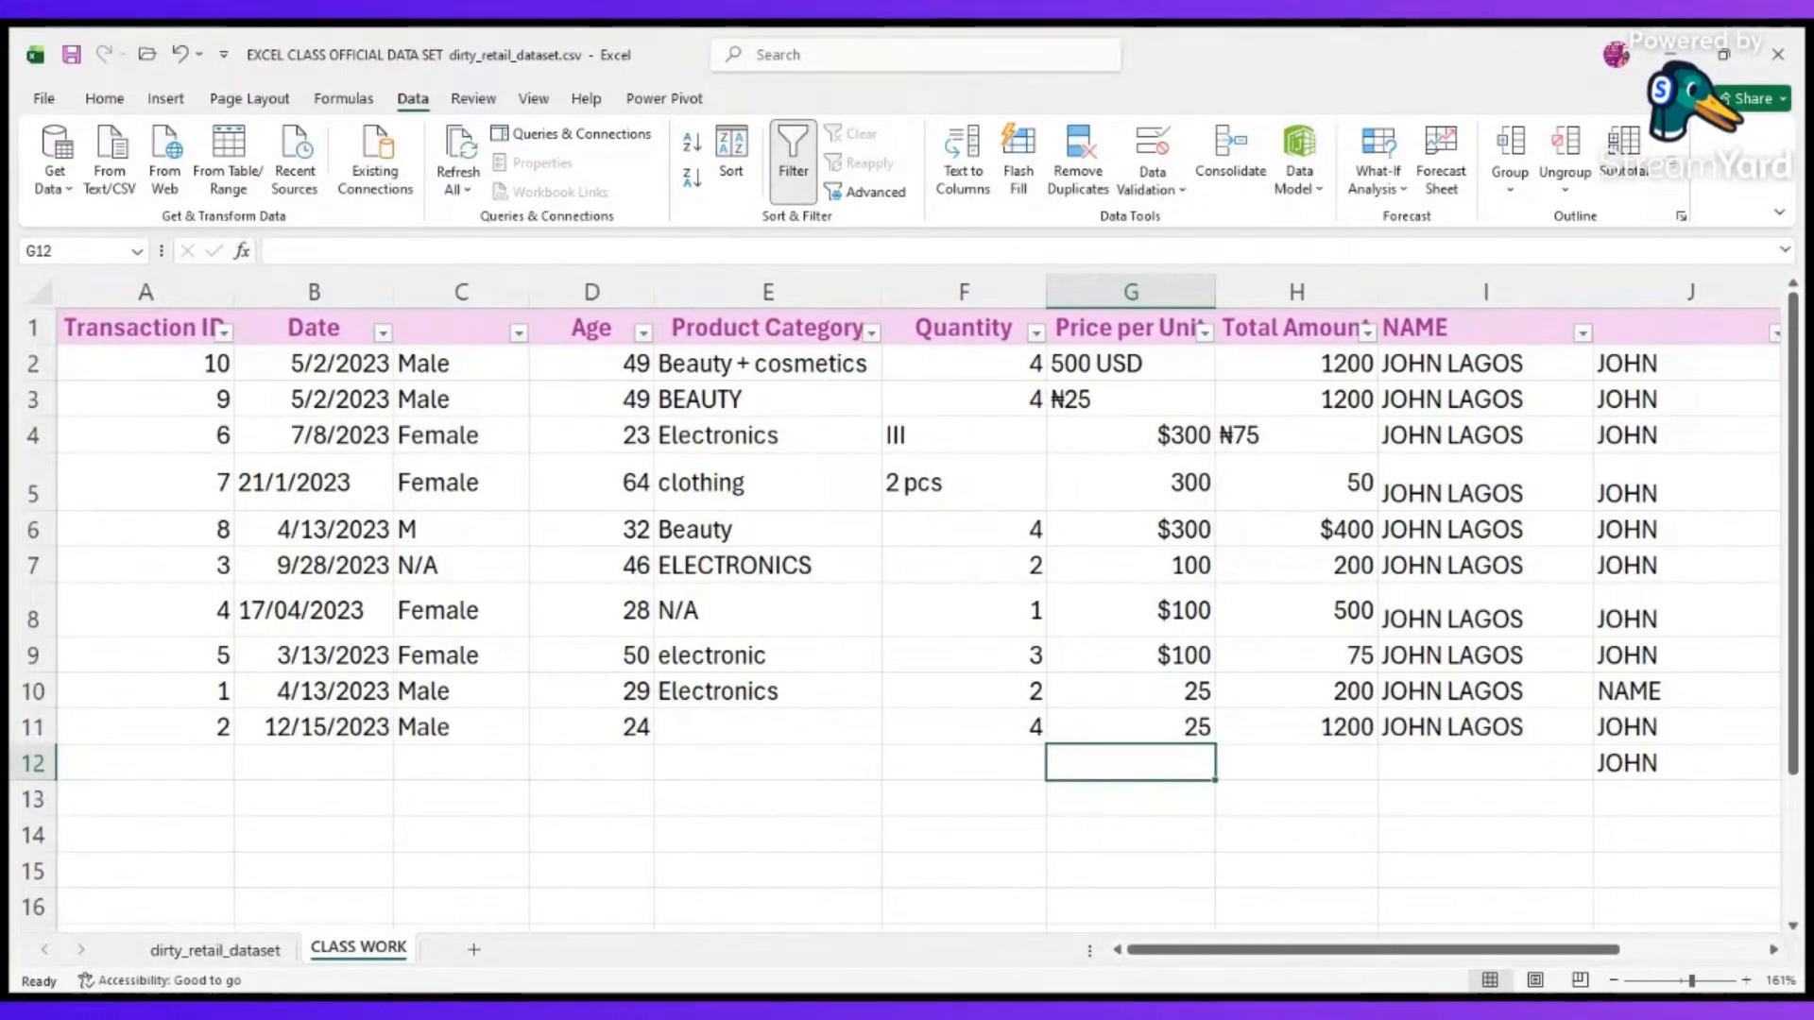
pyautogui.hotkey('alt', 'Tab')
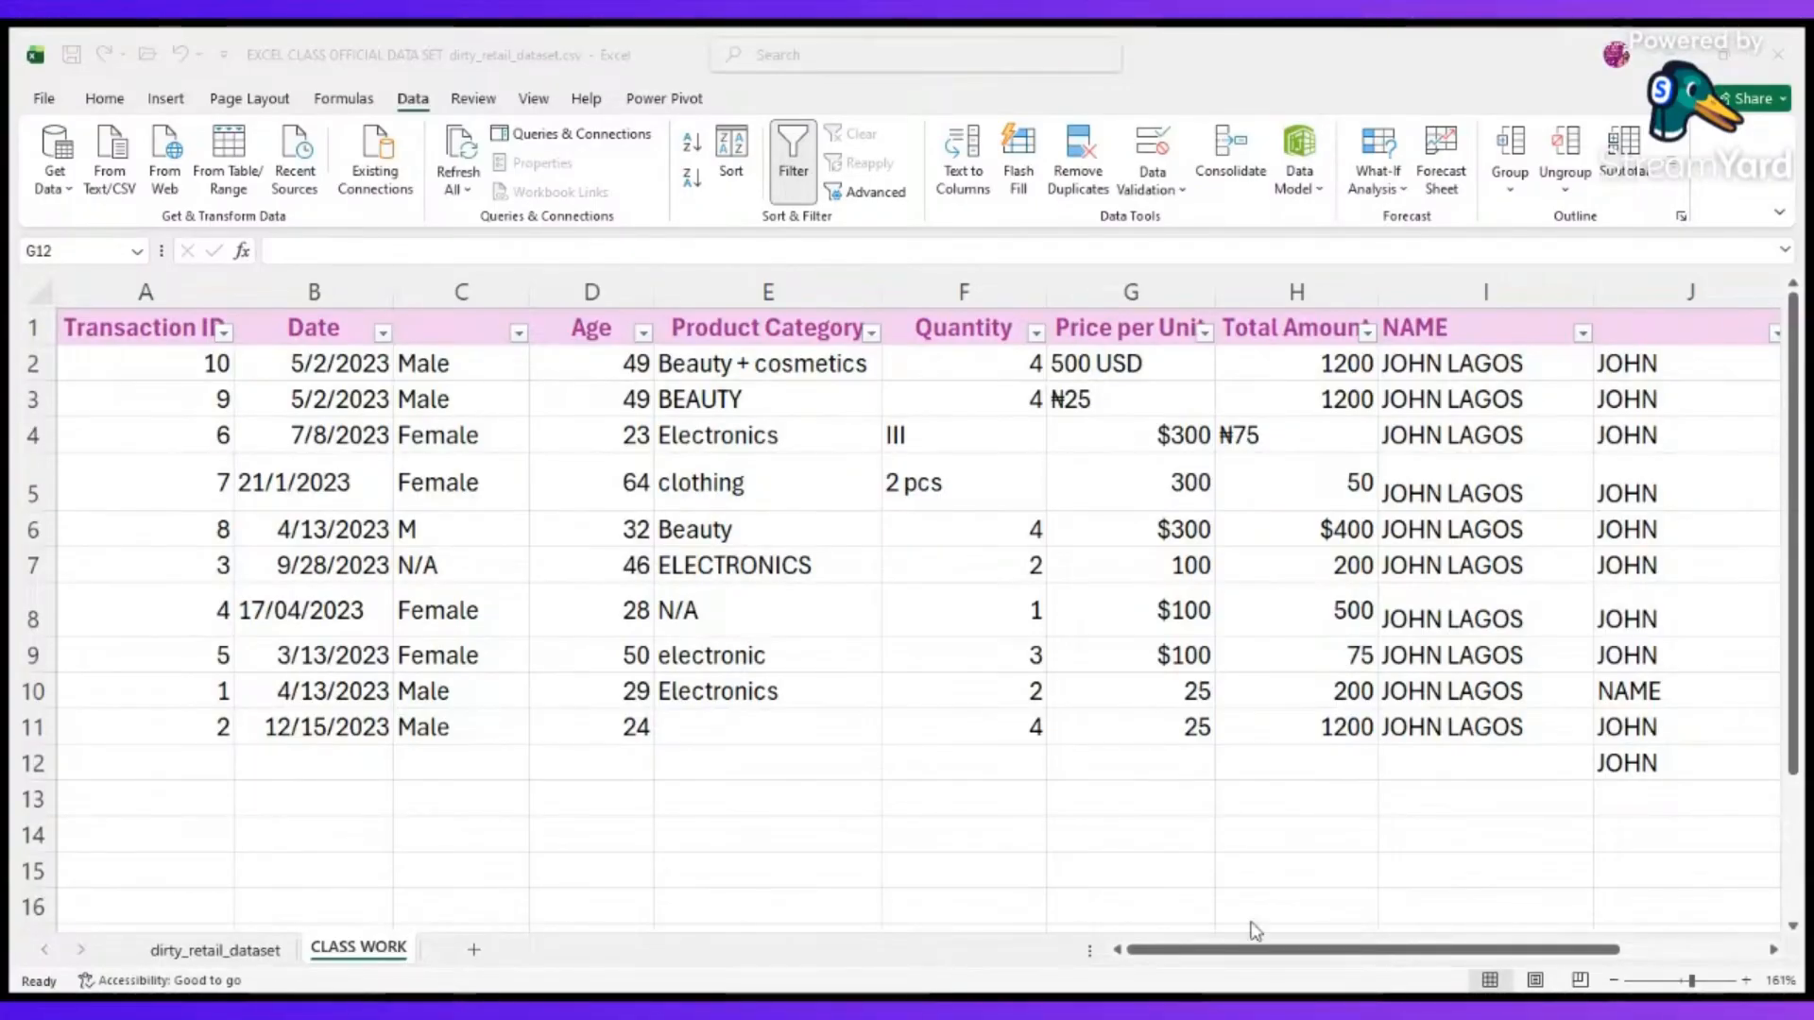
pyautogui.hotkey('alt', 'Tab')
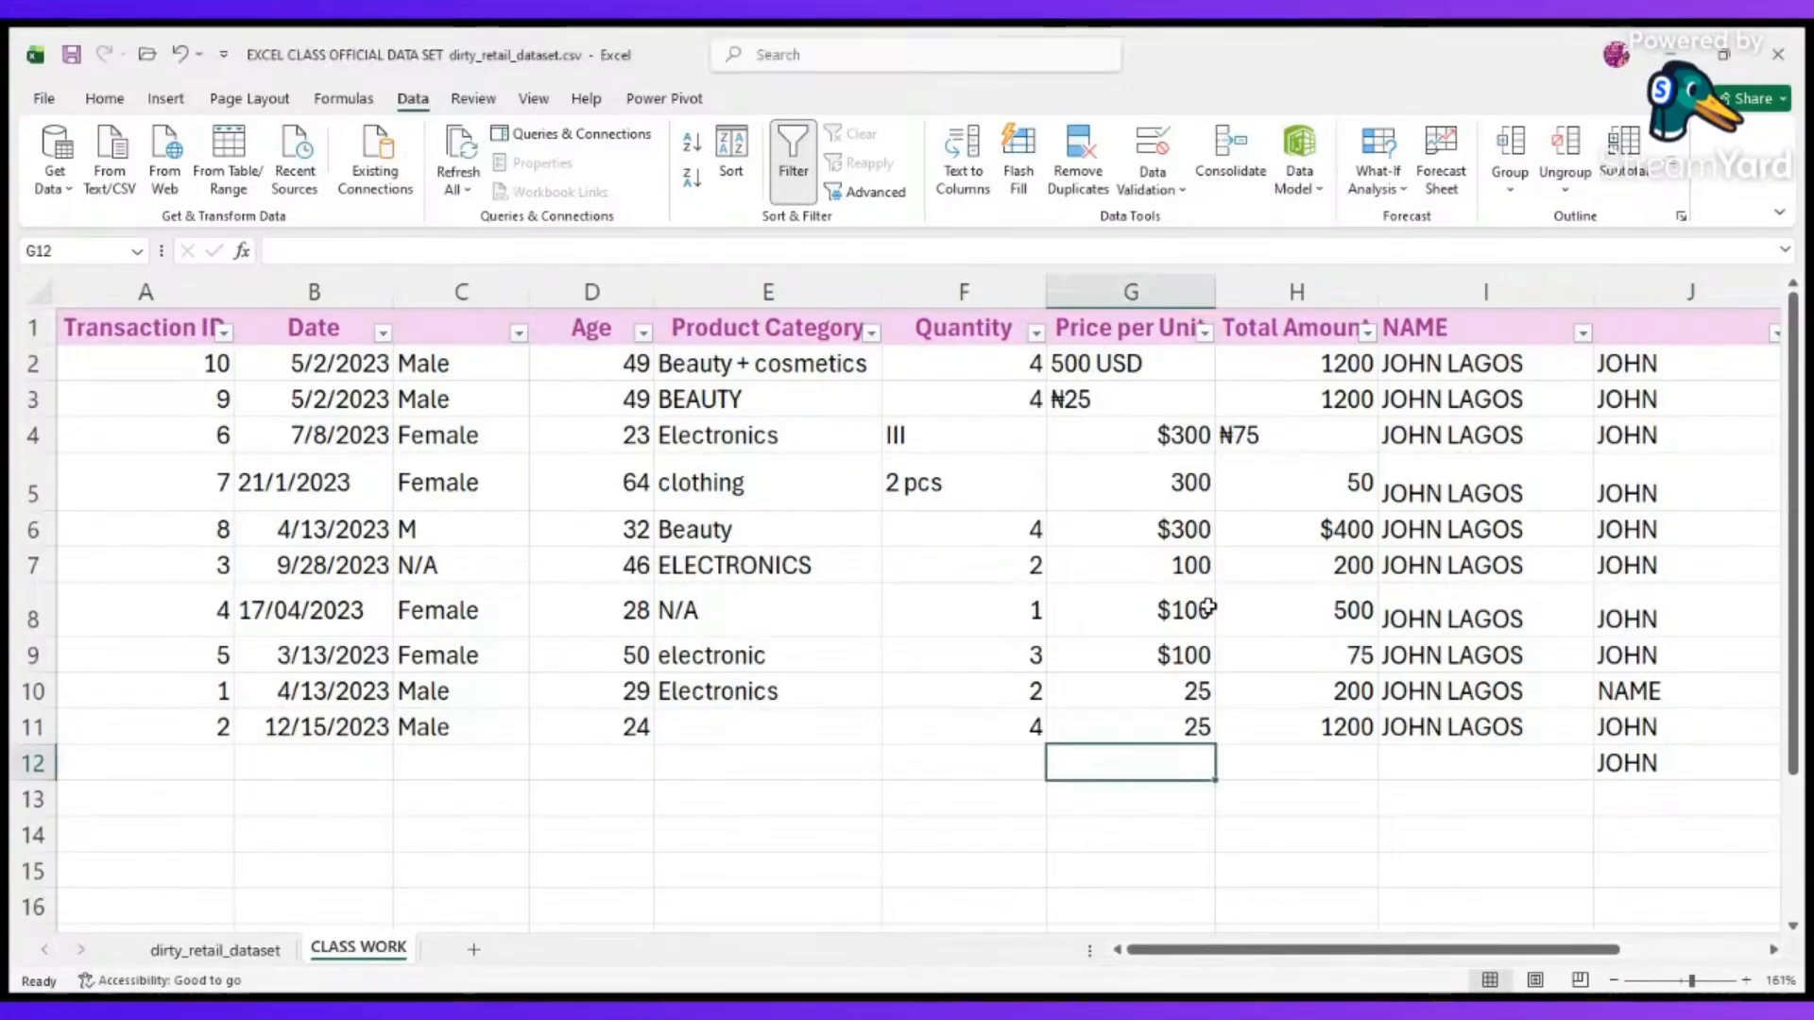
pyautogui.hscroll(2, 1125, 620)
pyautogui.hscroll(-2, 1125, 620)
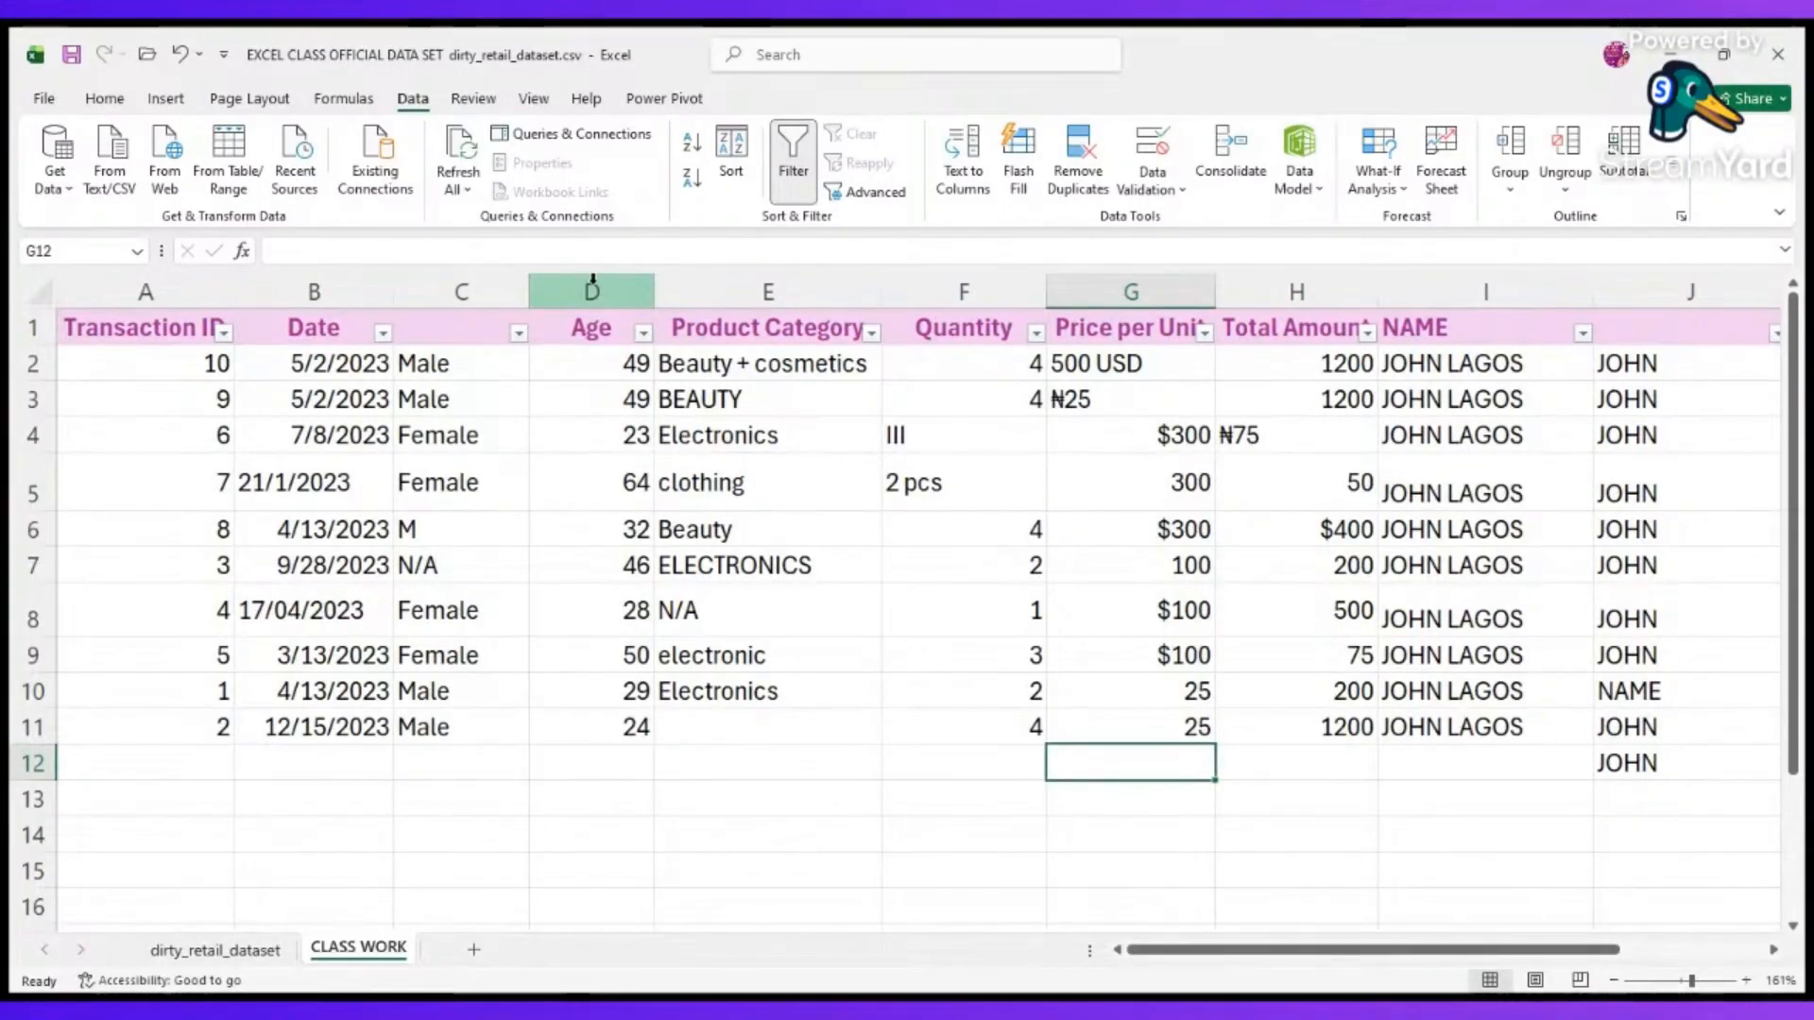
# Insert a blank column directly before the Age column and make its first data cell, D2, active.
pyautogui.click(592, 284)
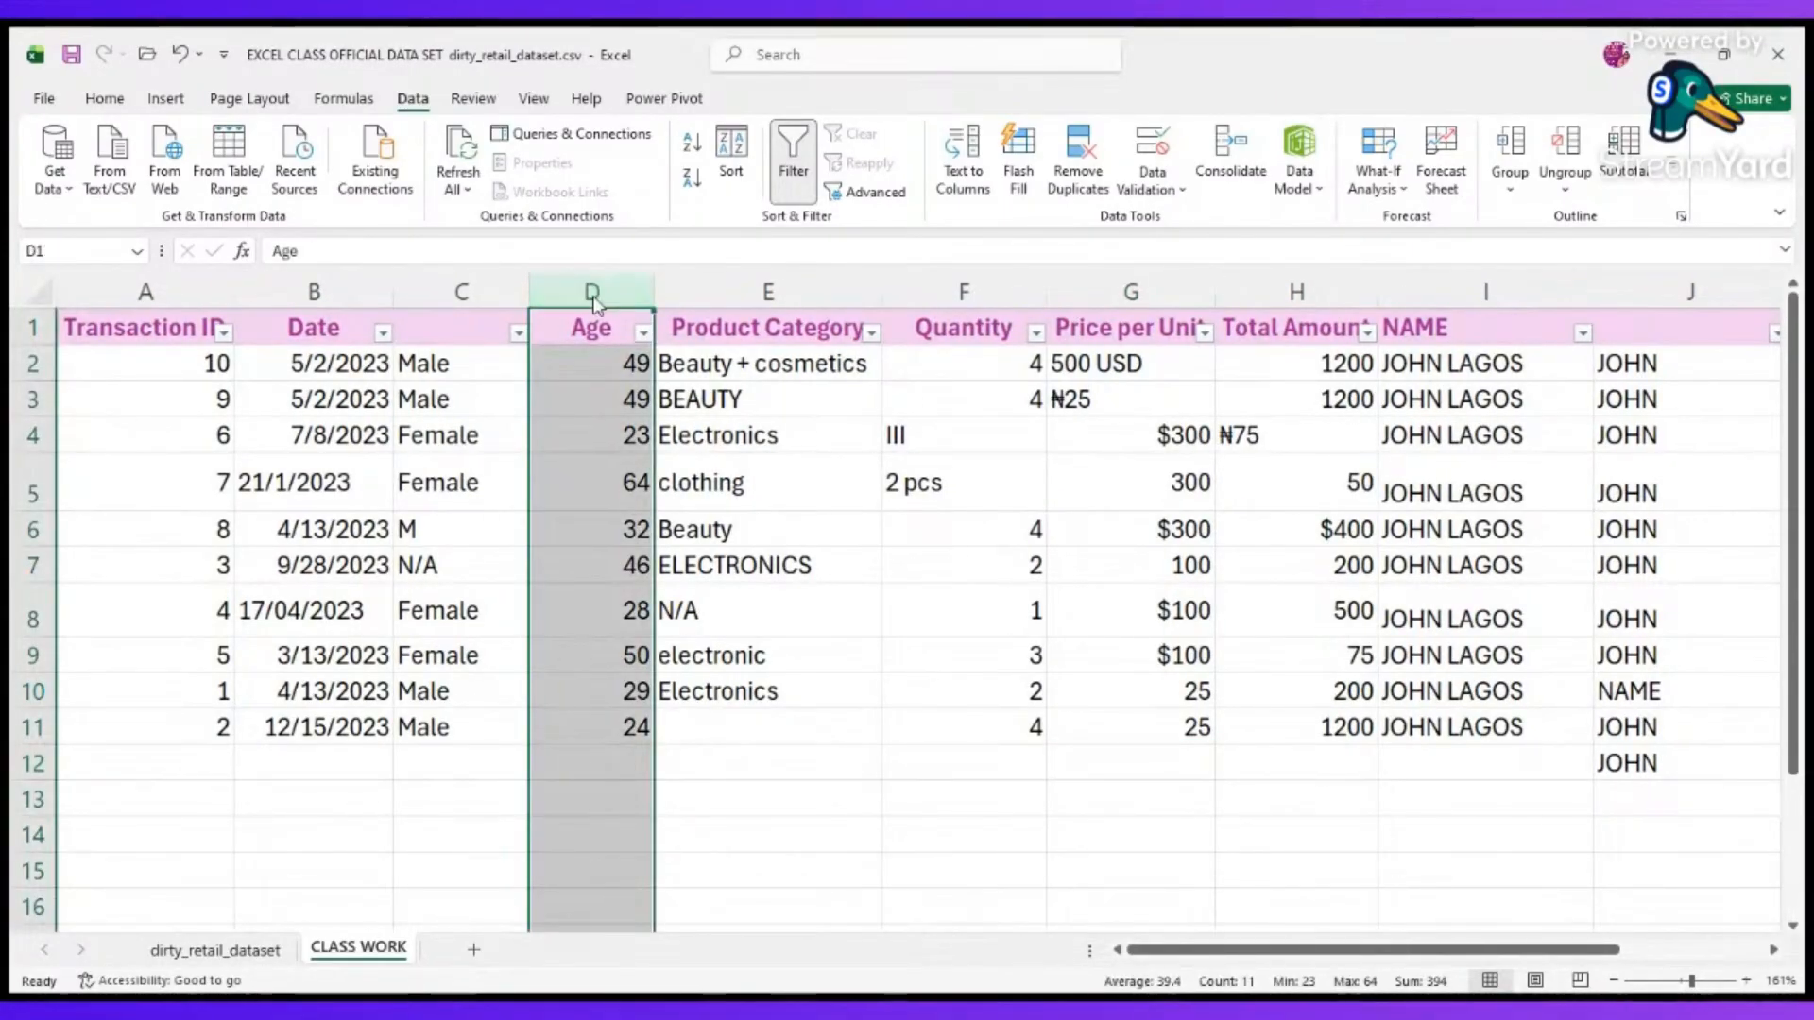
pyautogui.hotkey('ctrl', '+')
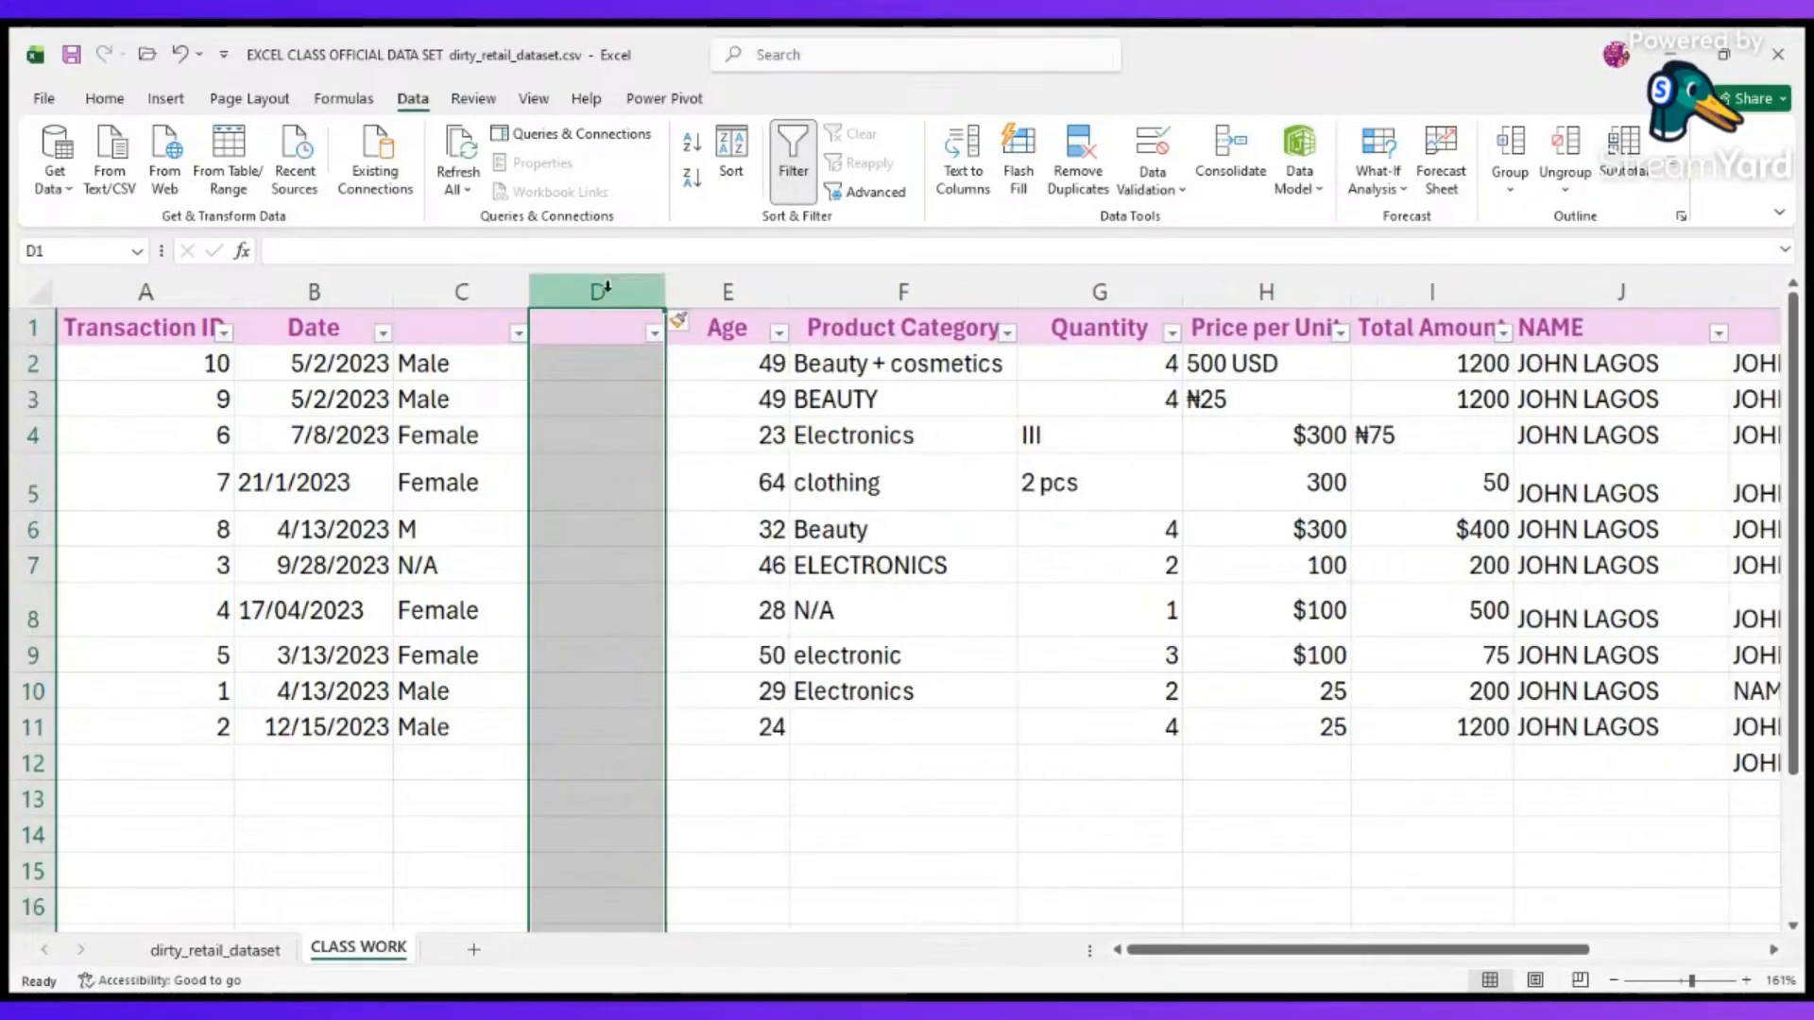
pyautogui.click(608, 374)
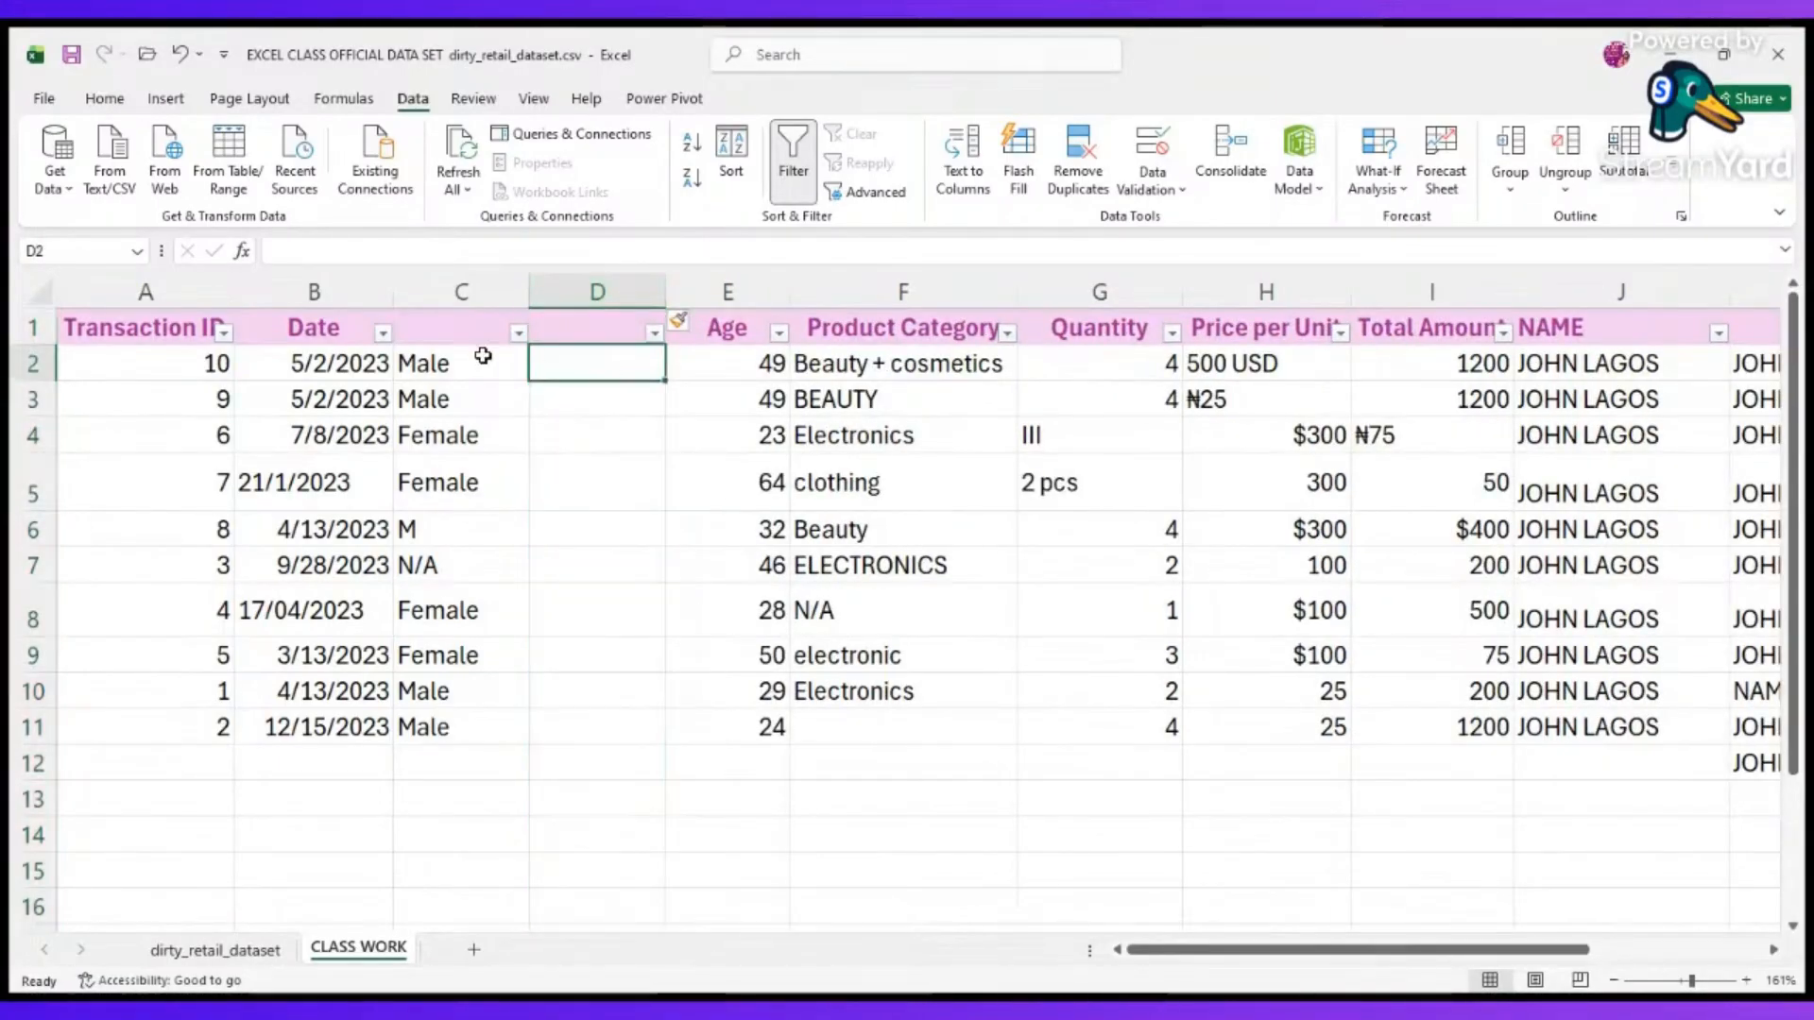
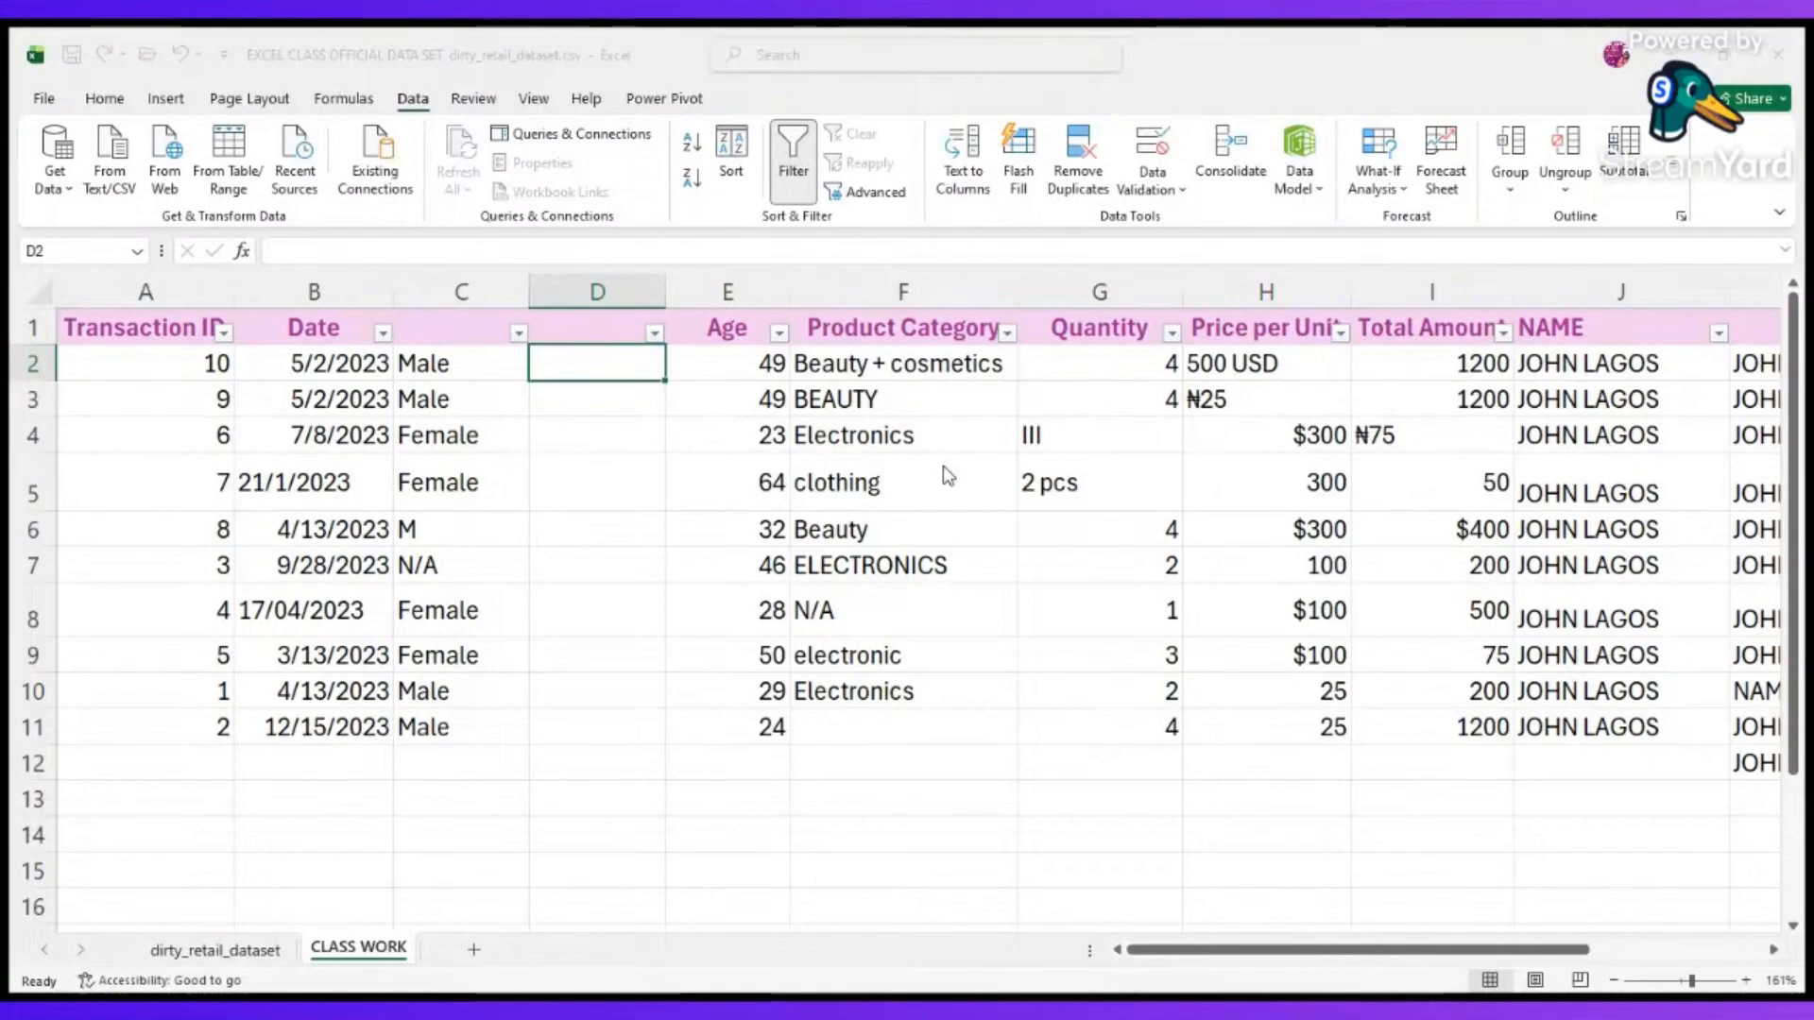
# Restrict cells D2:D9 with data validation to an in-cell drop-down list of gender values that includes Male and Female.
pyautogui.write('=')
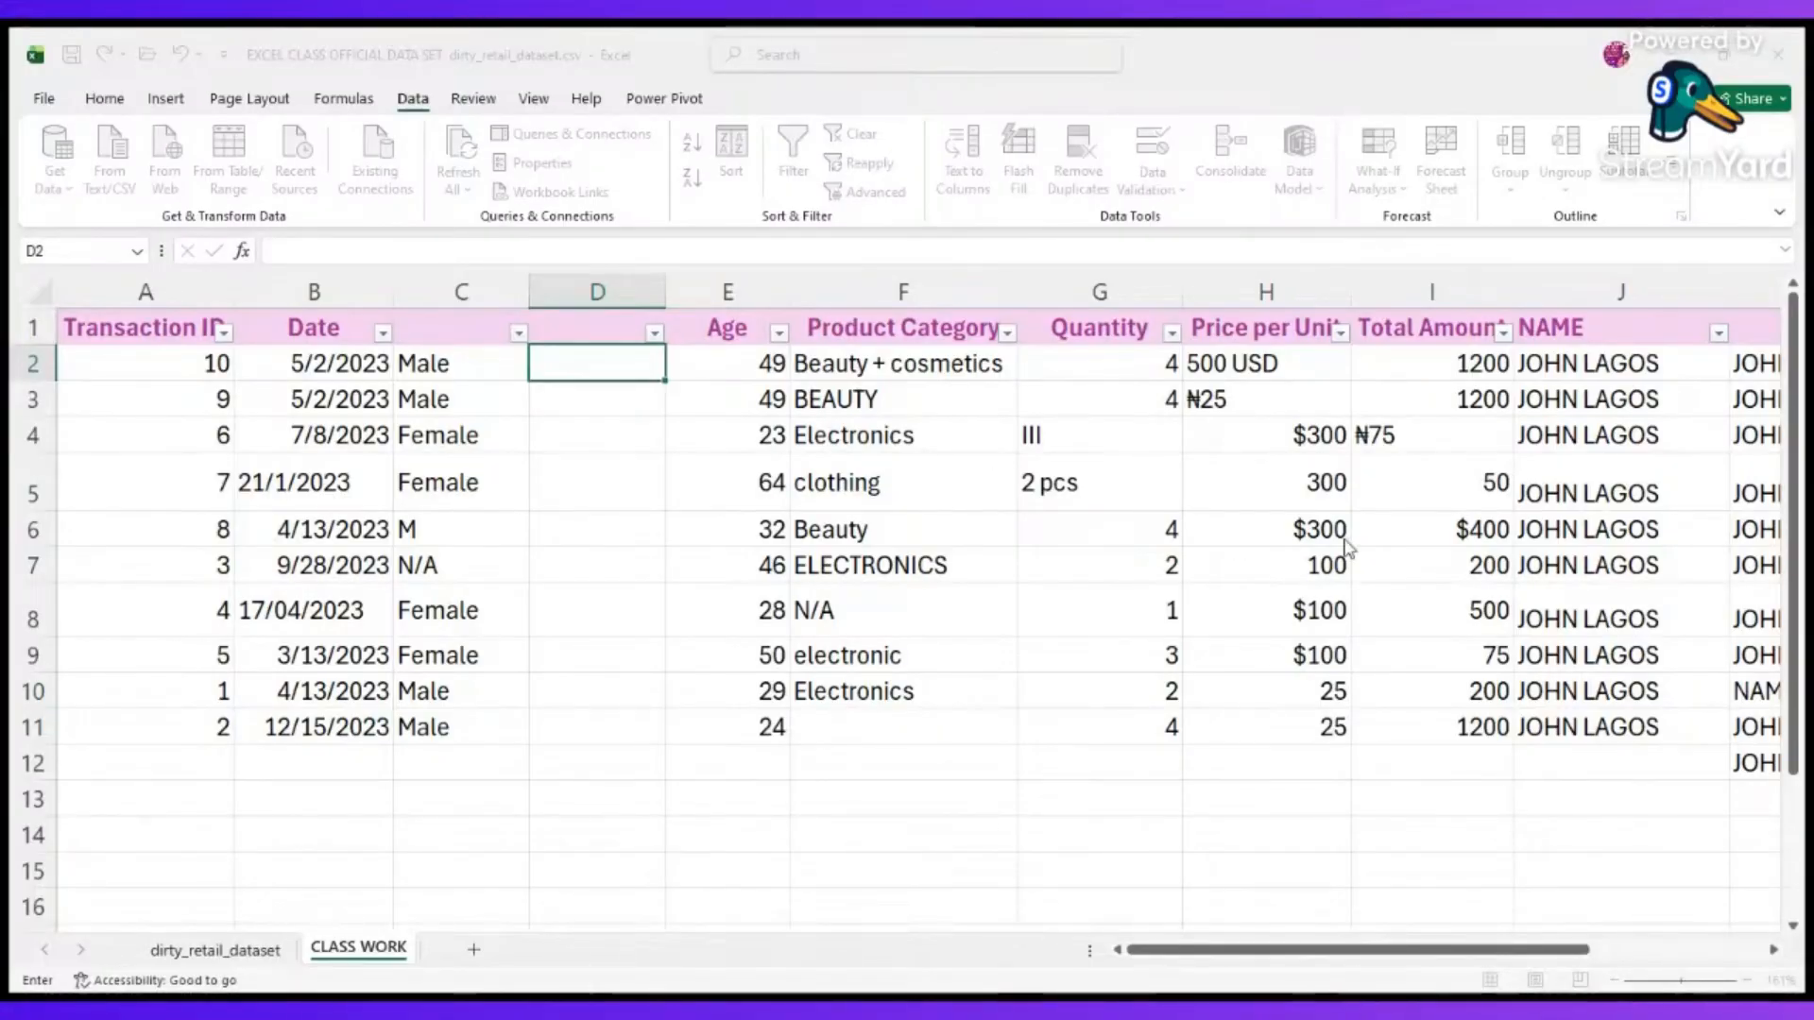
pyautogui.click(608, 444)
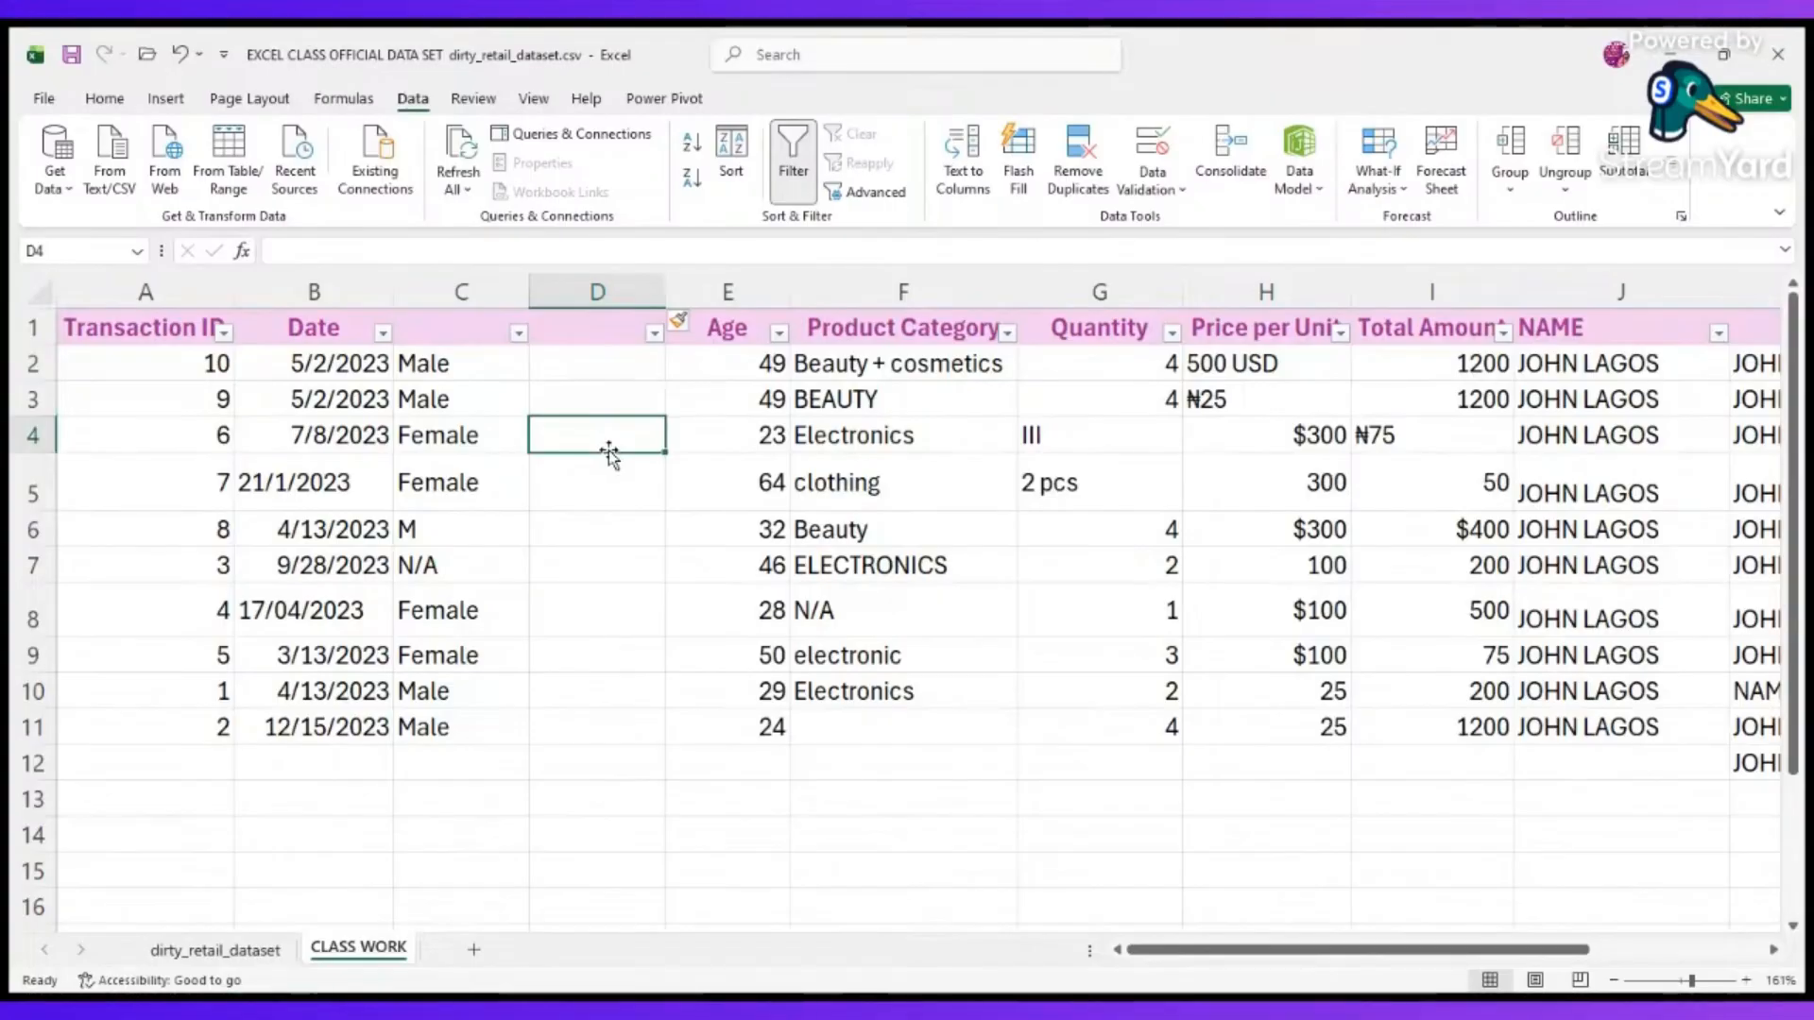
pyautogui.moveTo(627, 364); pyautogui.dragTo(642, 657)
pyautogui.click(1160, 194)
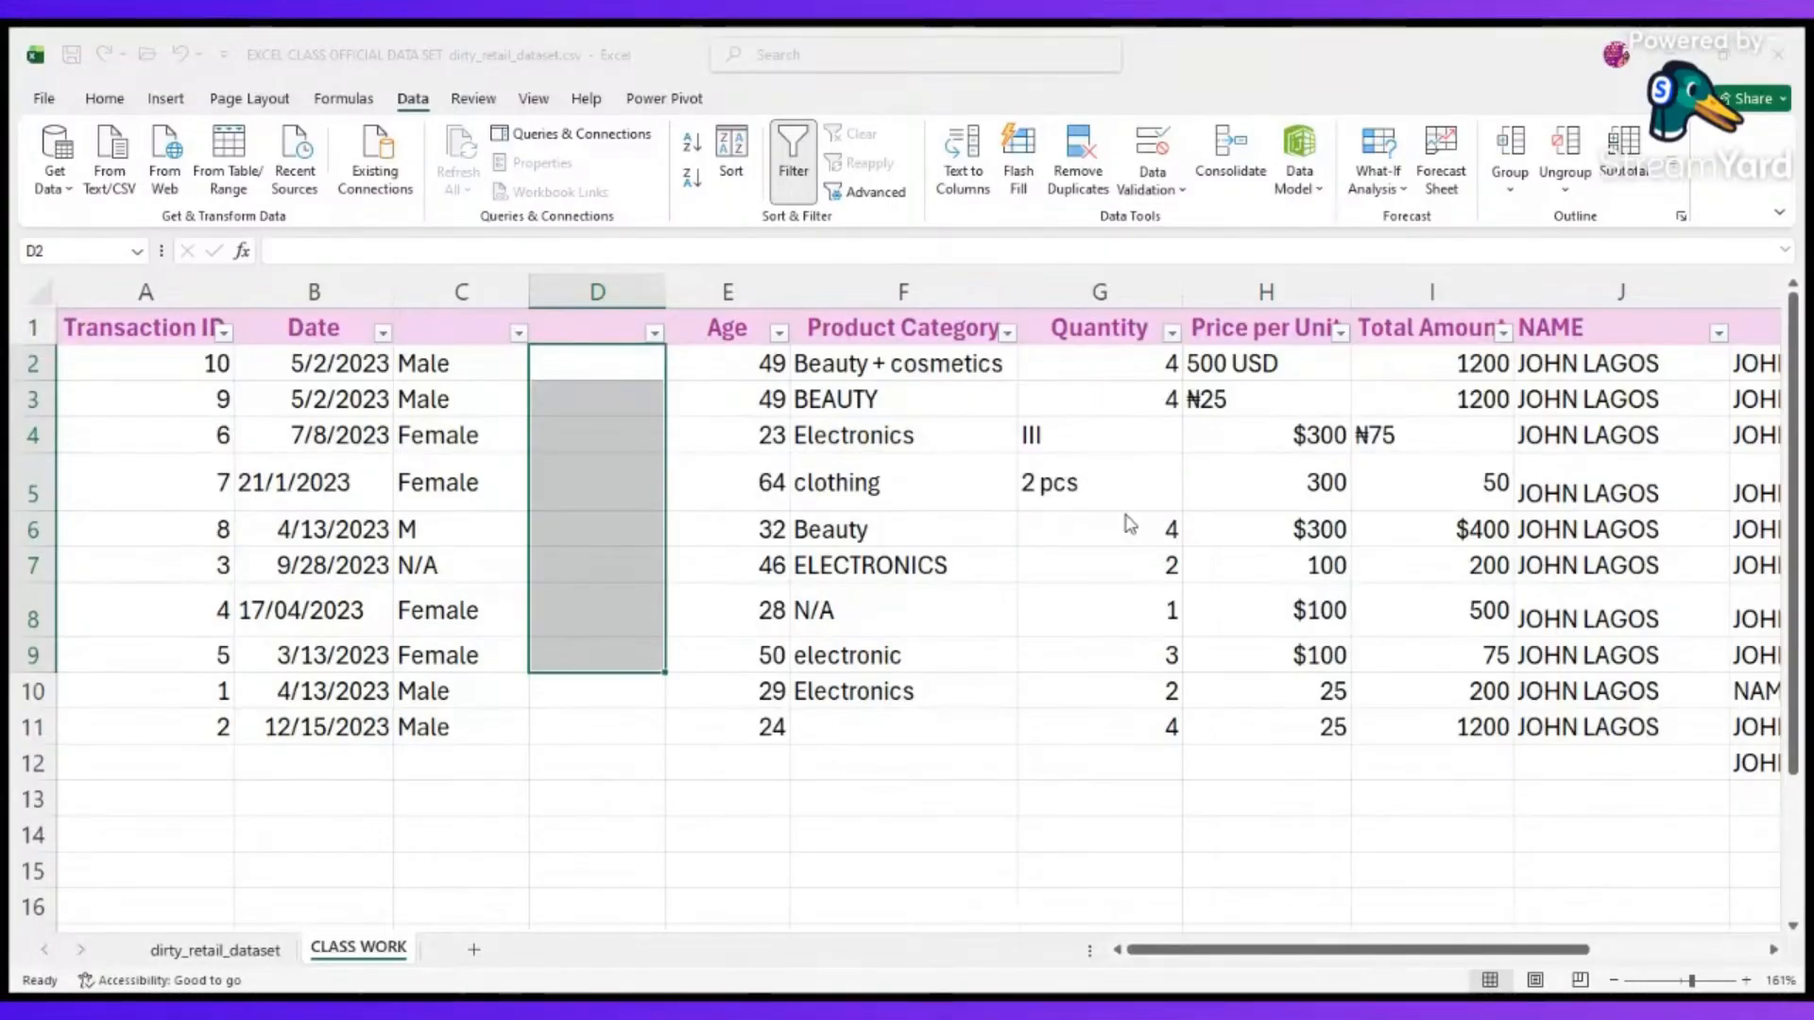
pyautogui.click(1124, 483)
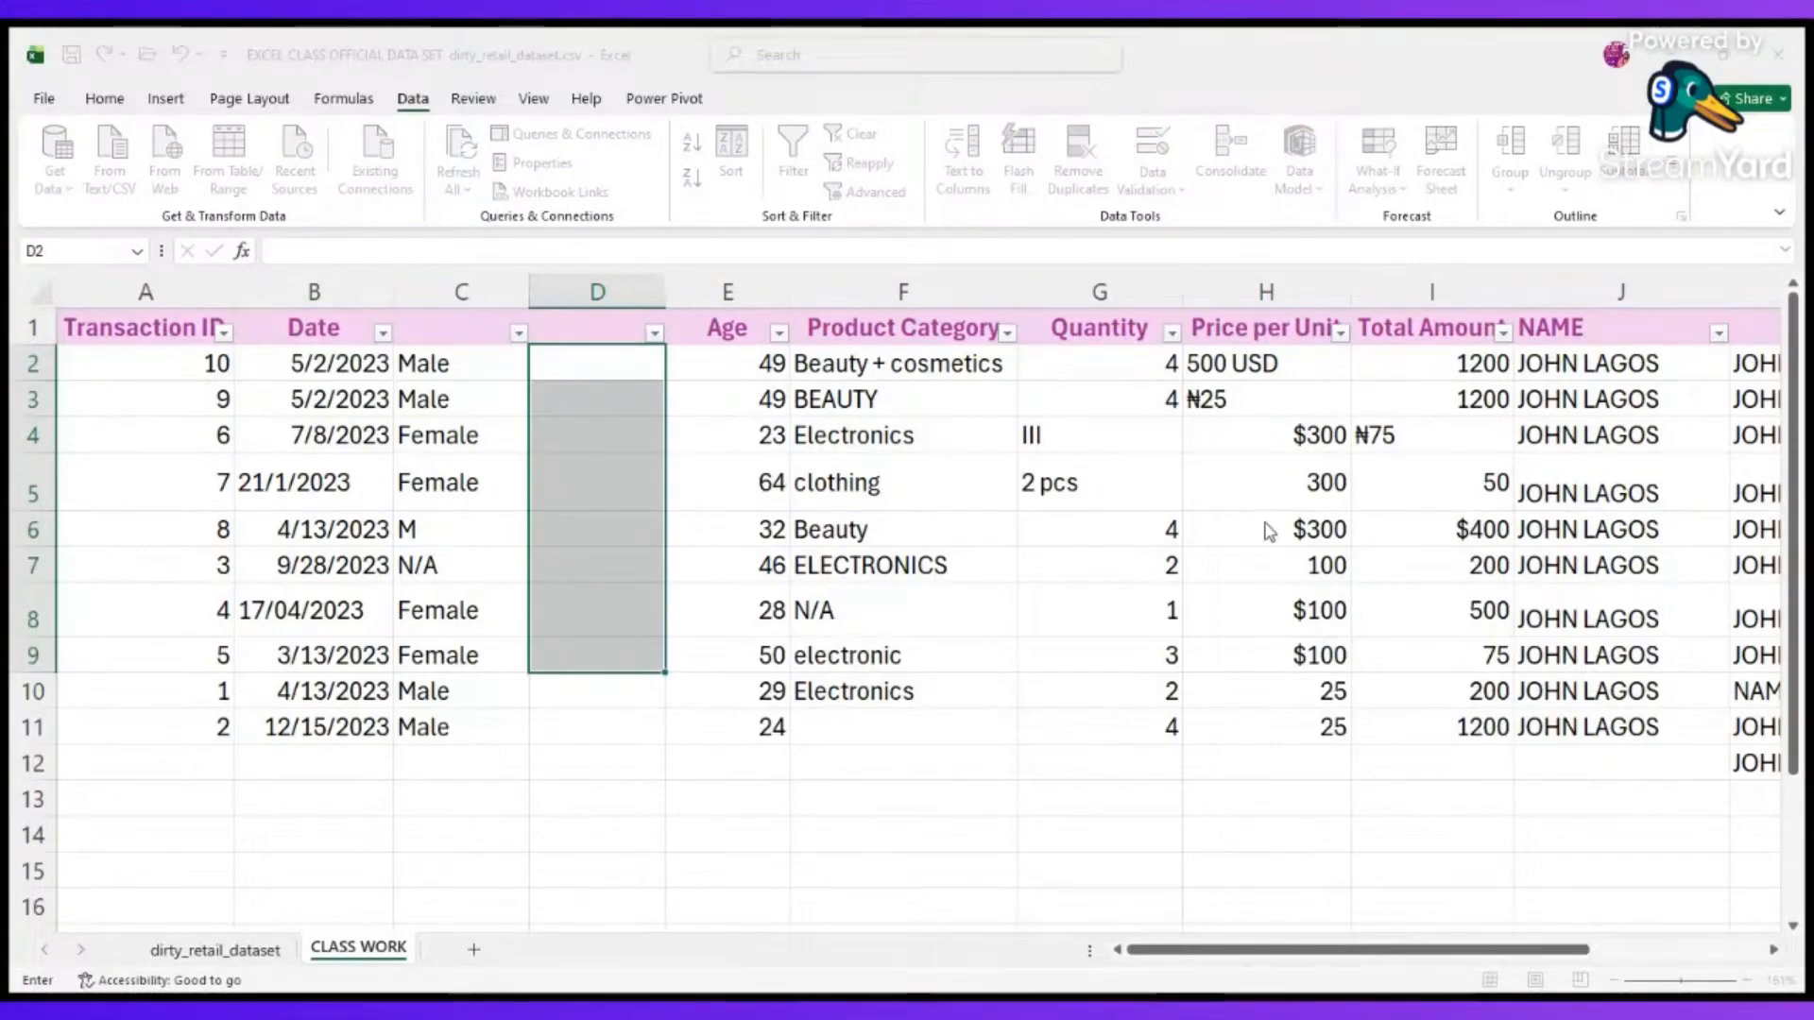
pyautogui.click(1210, 611)
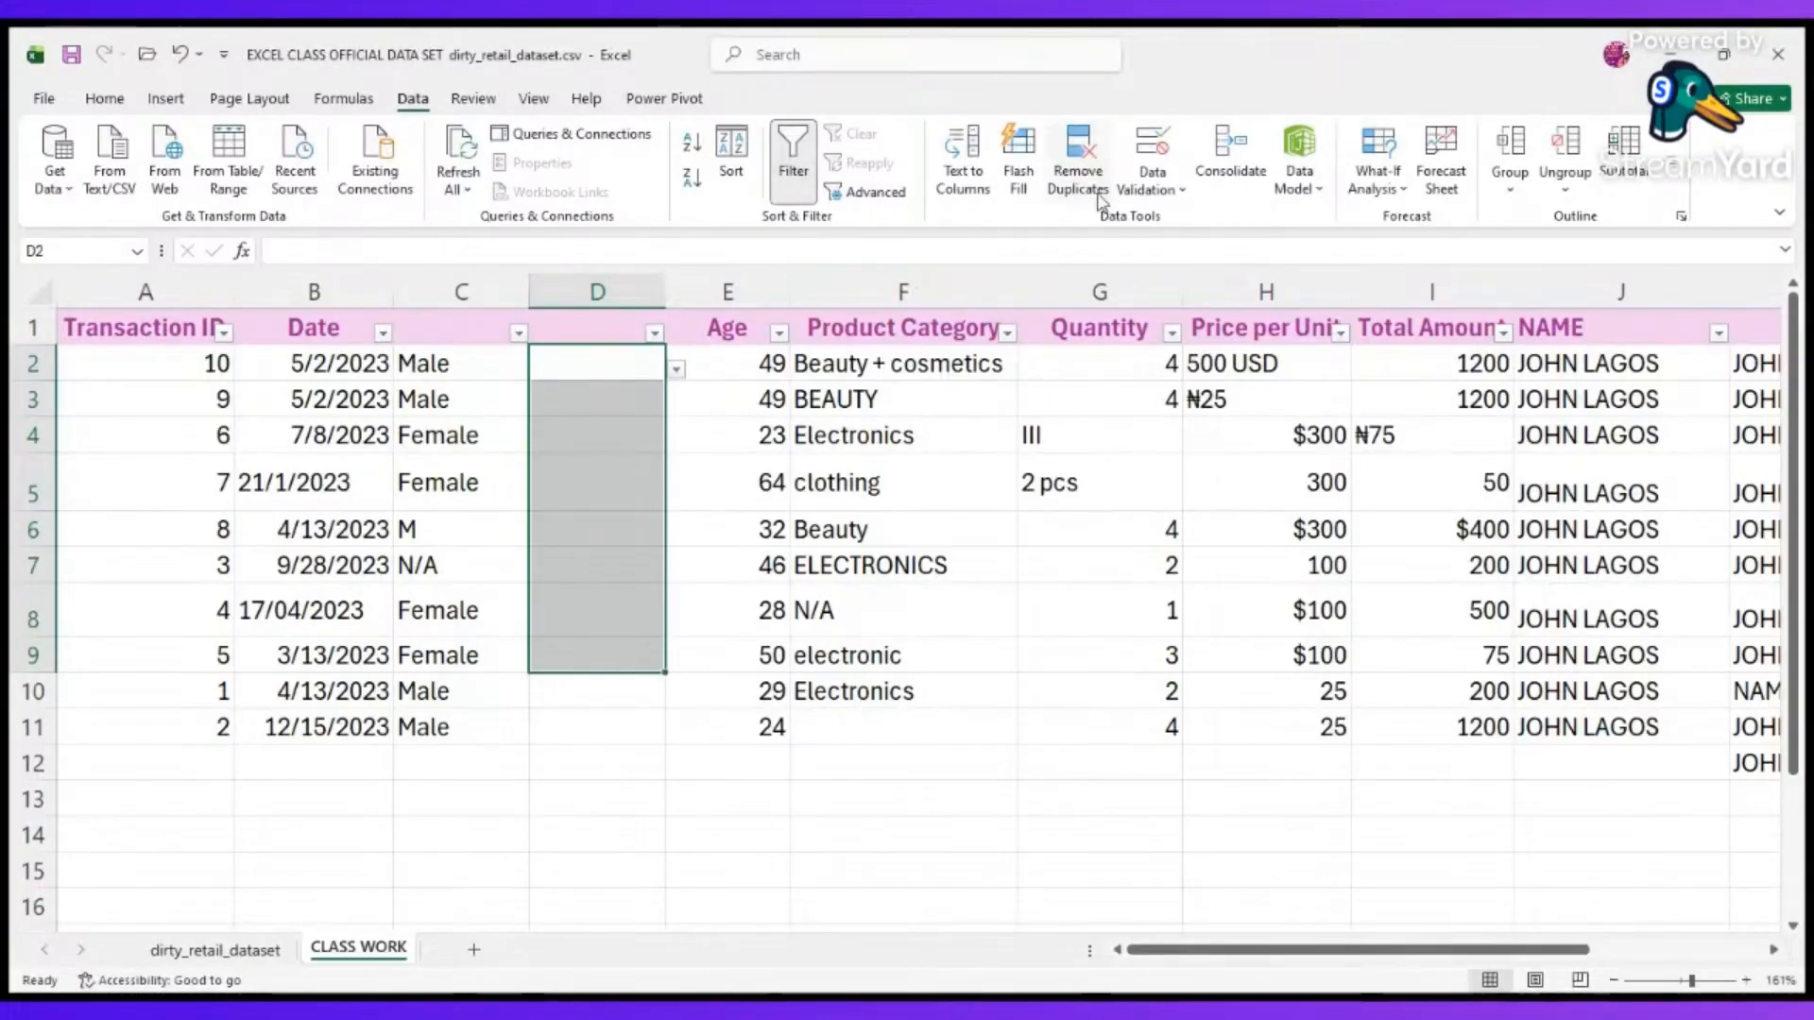
# Add an input message to the validation of D2:D9 with the title "check info" and the text "chose one".
pyautogui.click(1195, 229)
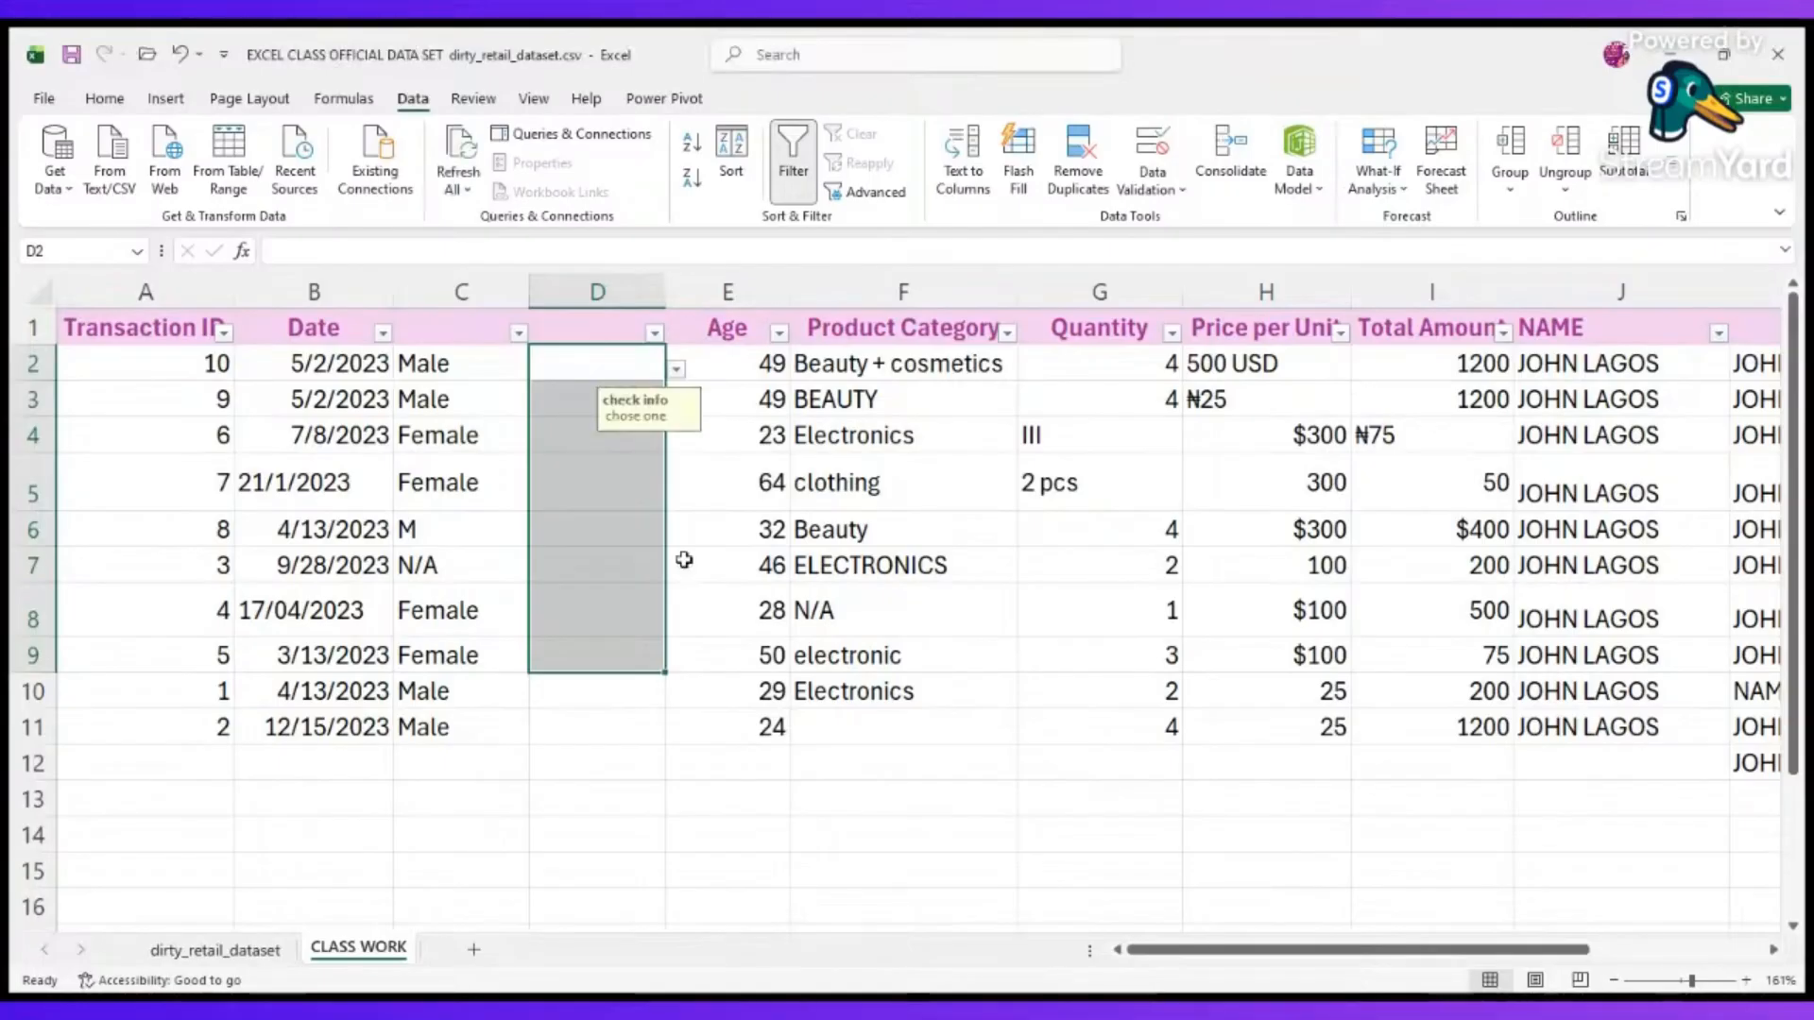
pyautogui.click(681, 473)
# Enter Male in cell D2 of the validated column.
pyautogui.click(653, 377)
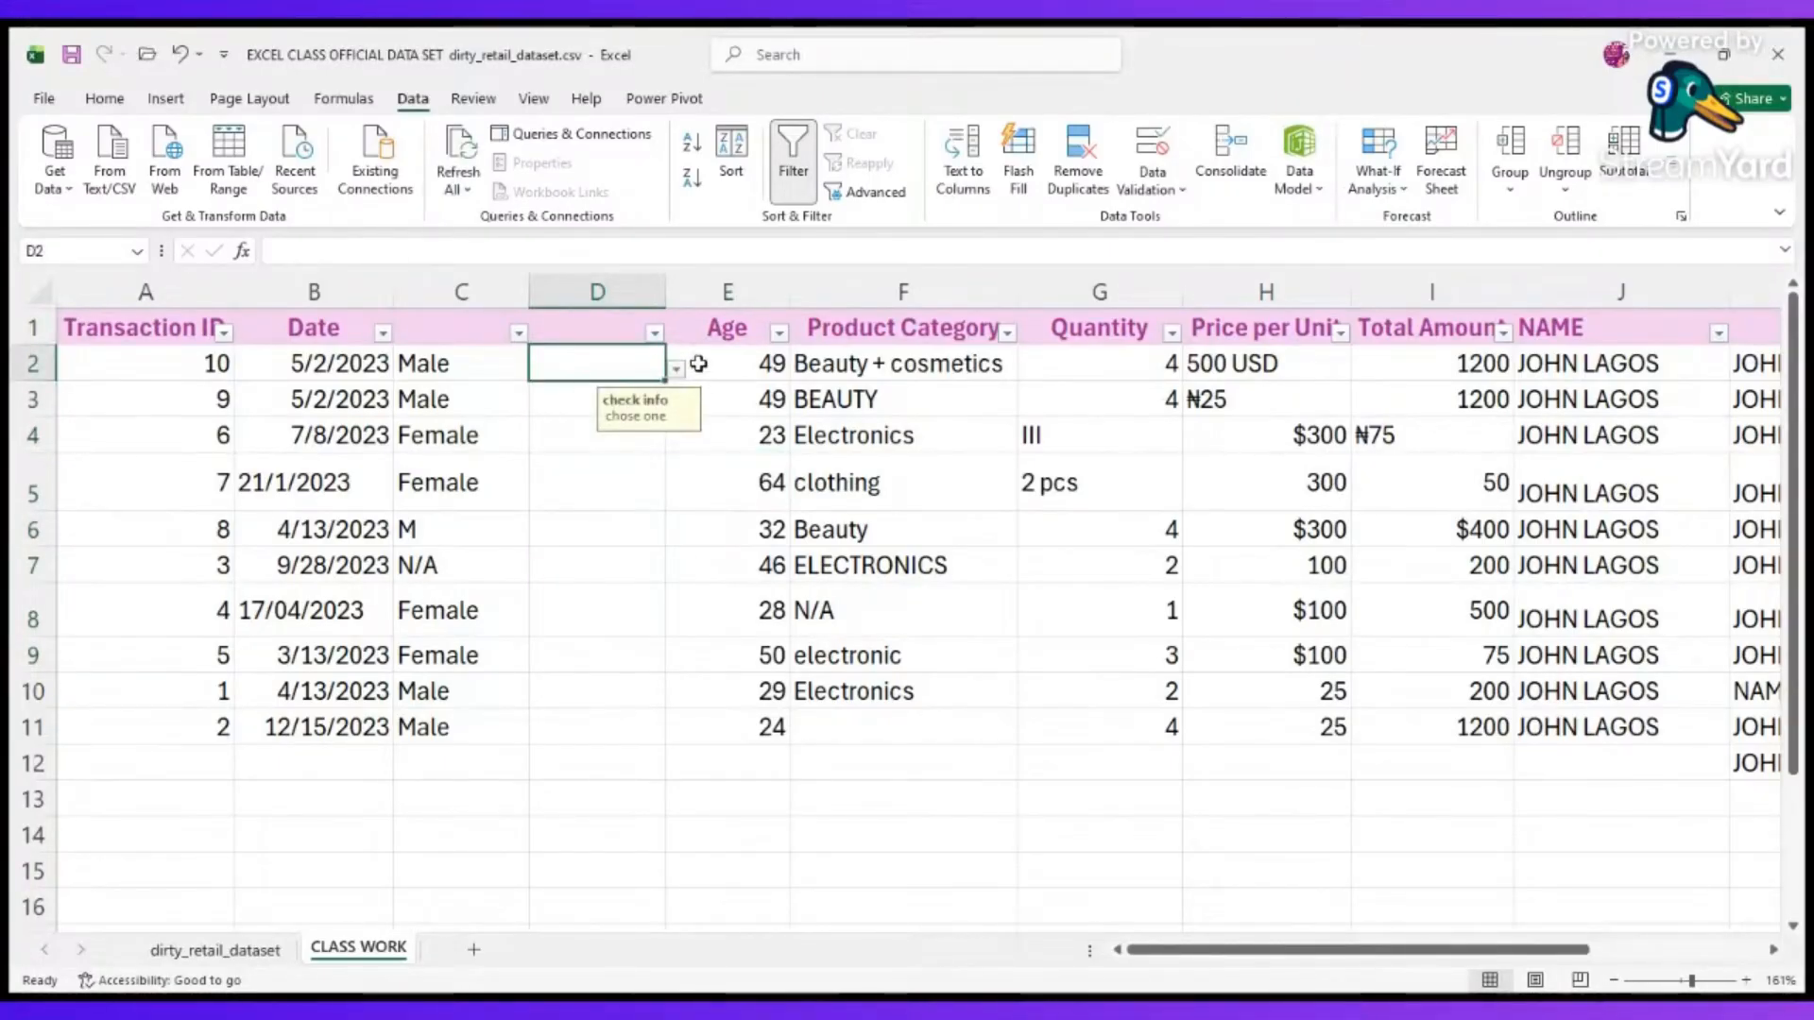
pyautogui.scroll(6, 676, 370)
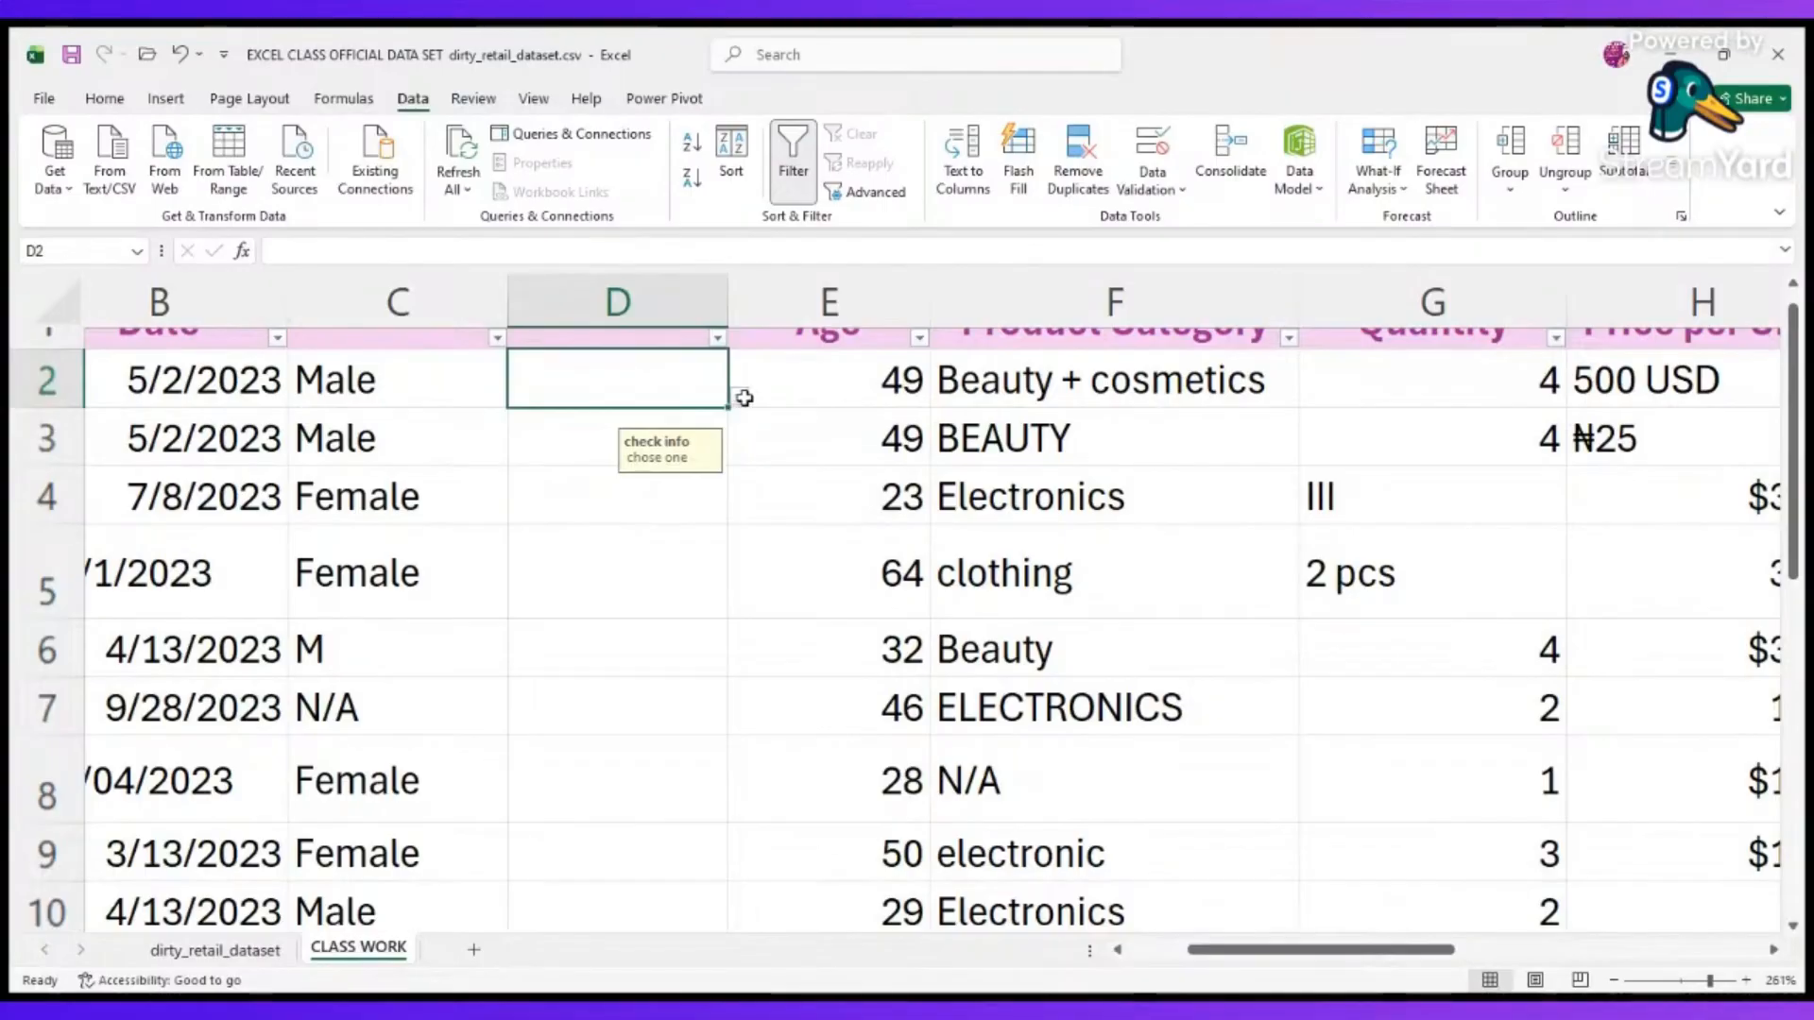
pyautogui.scroll(-9, 676, 490)
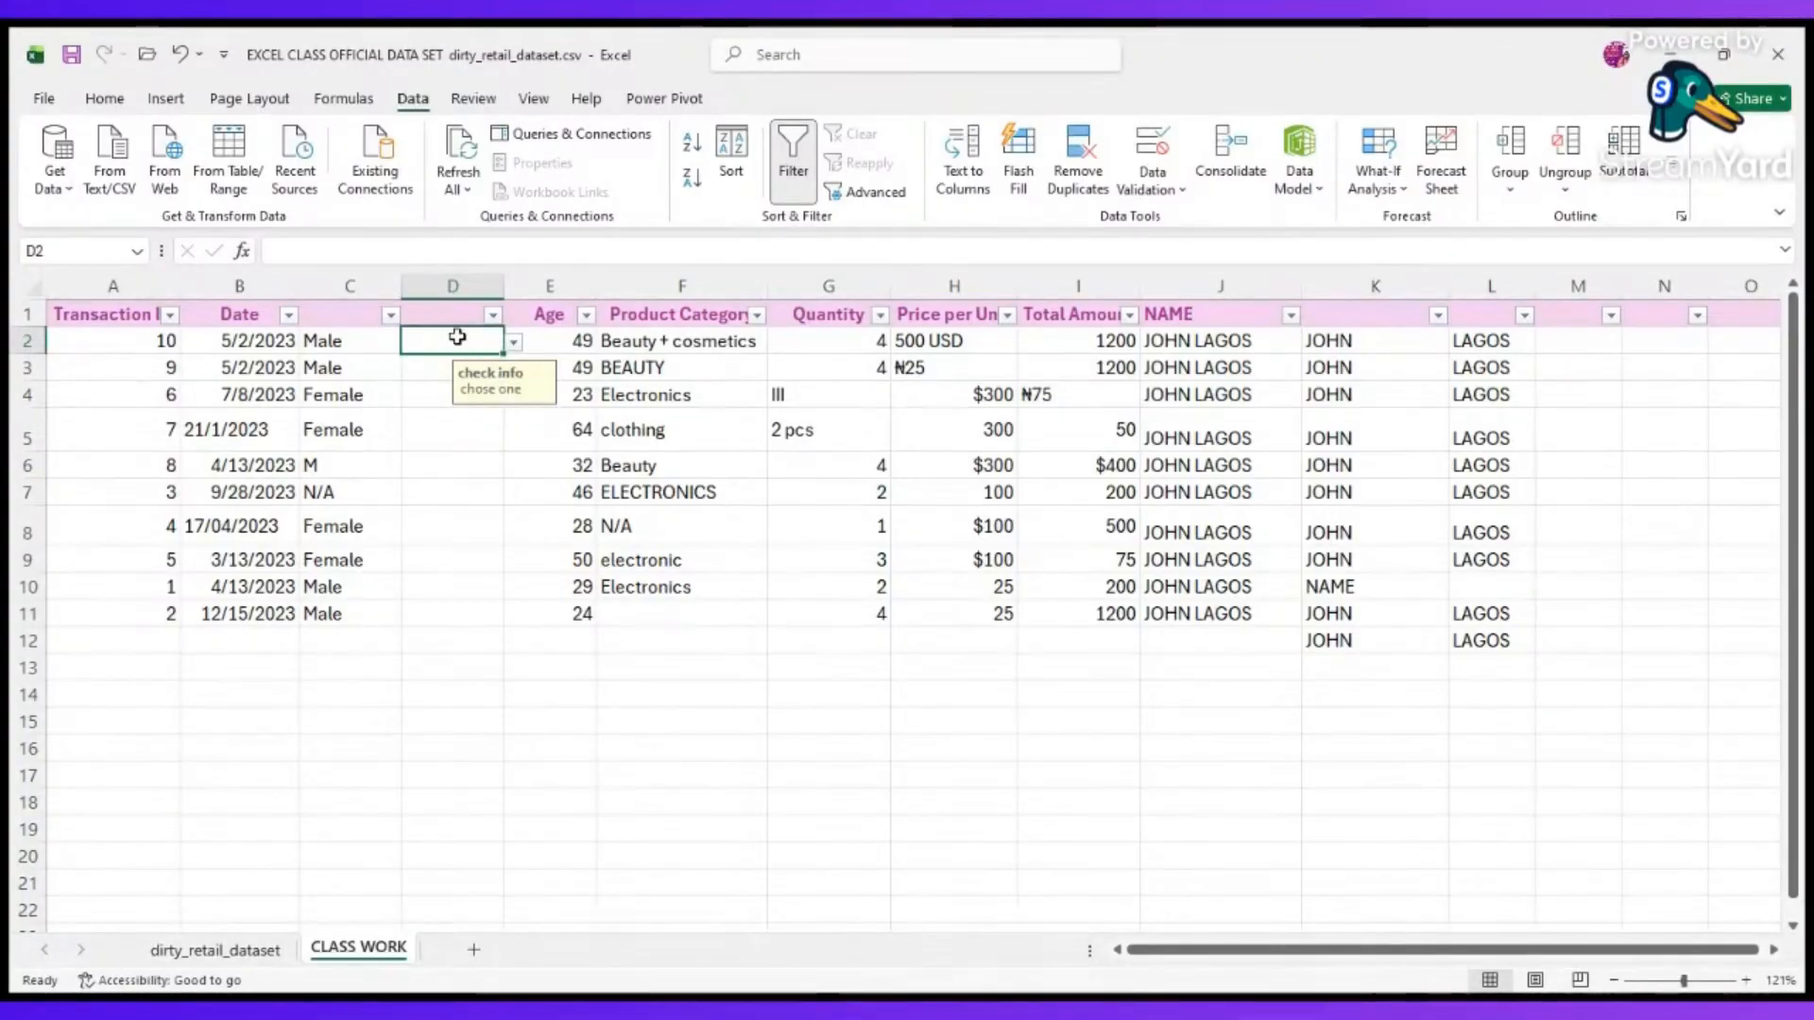
pyautogui.write('M')
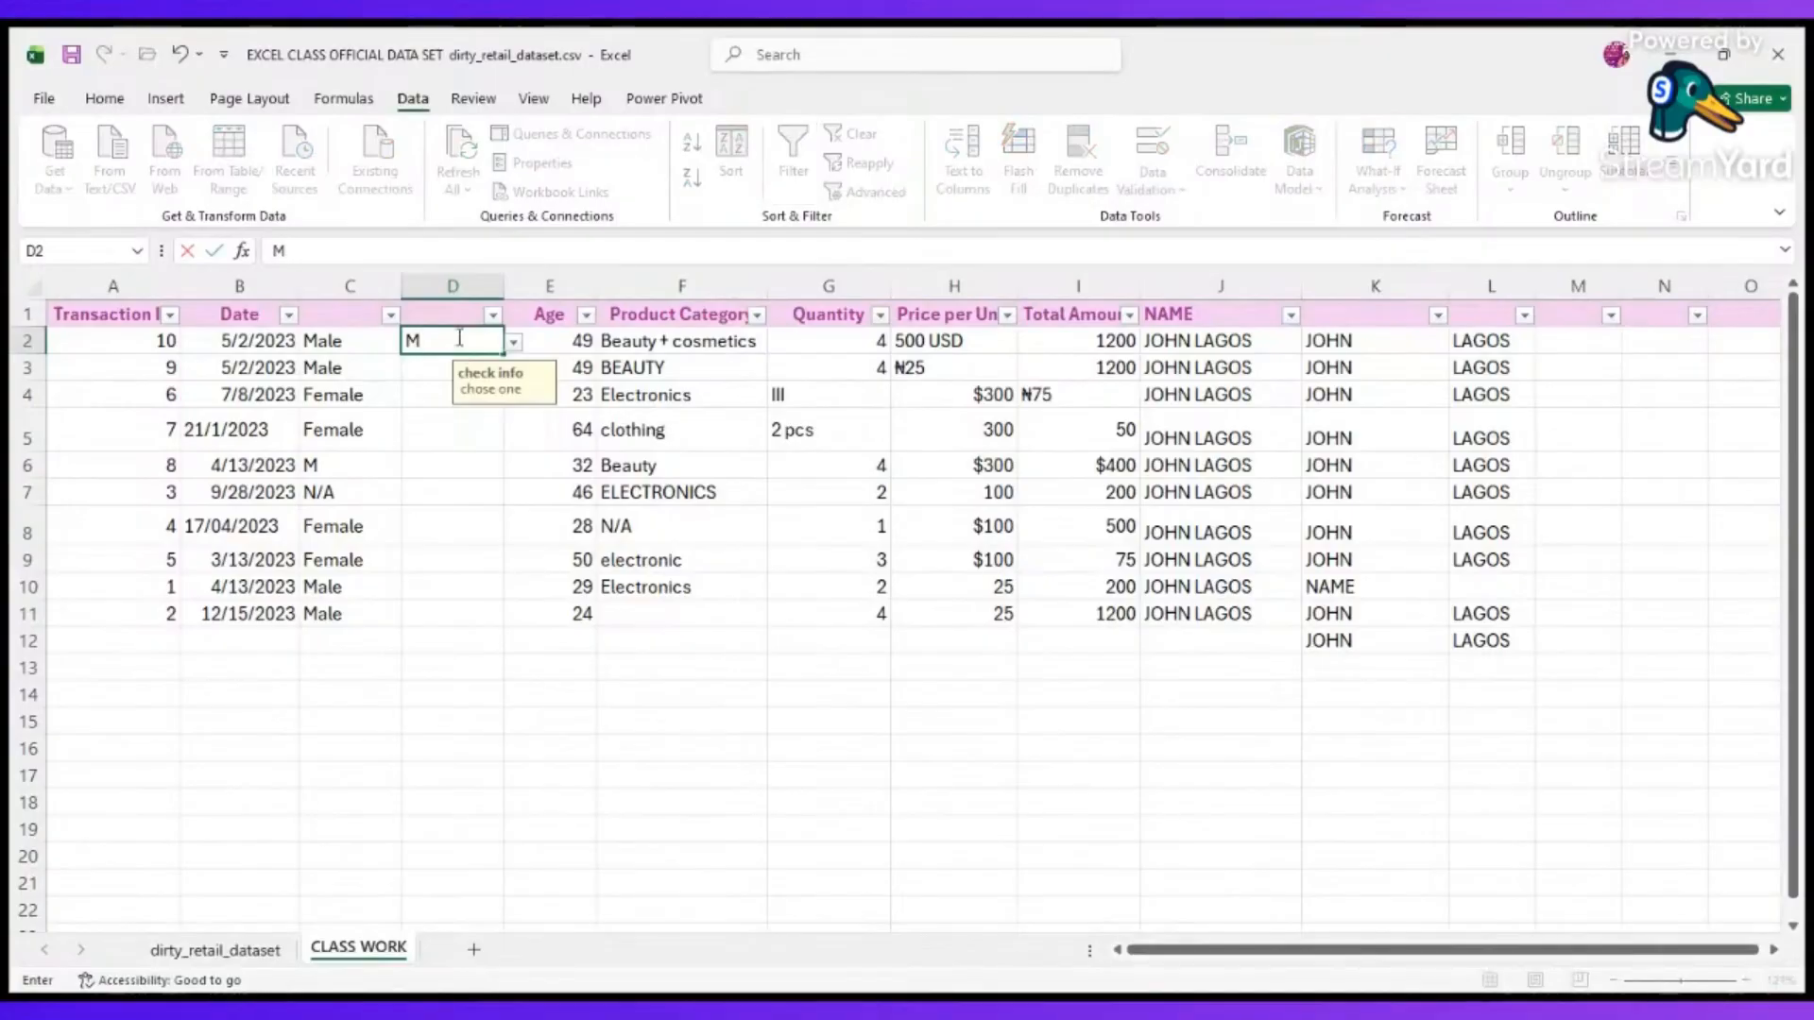
pyautogui.write('ale')
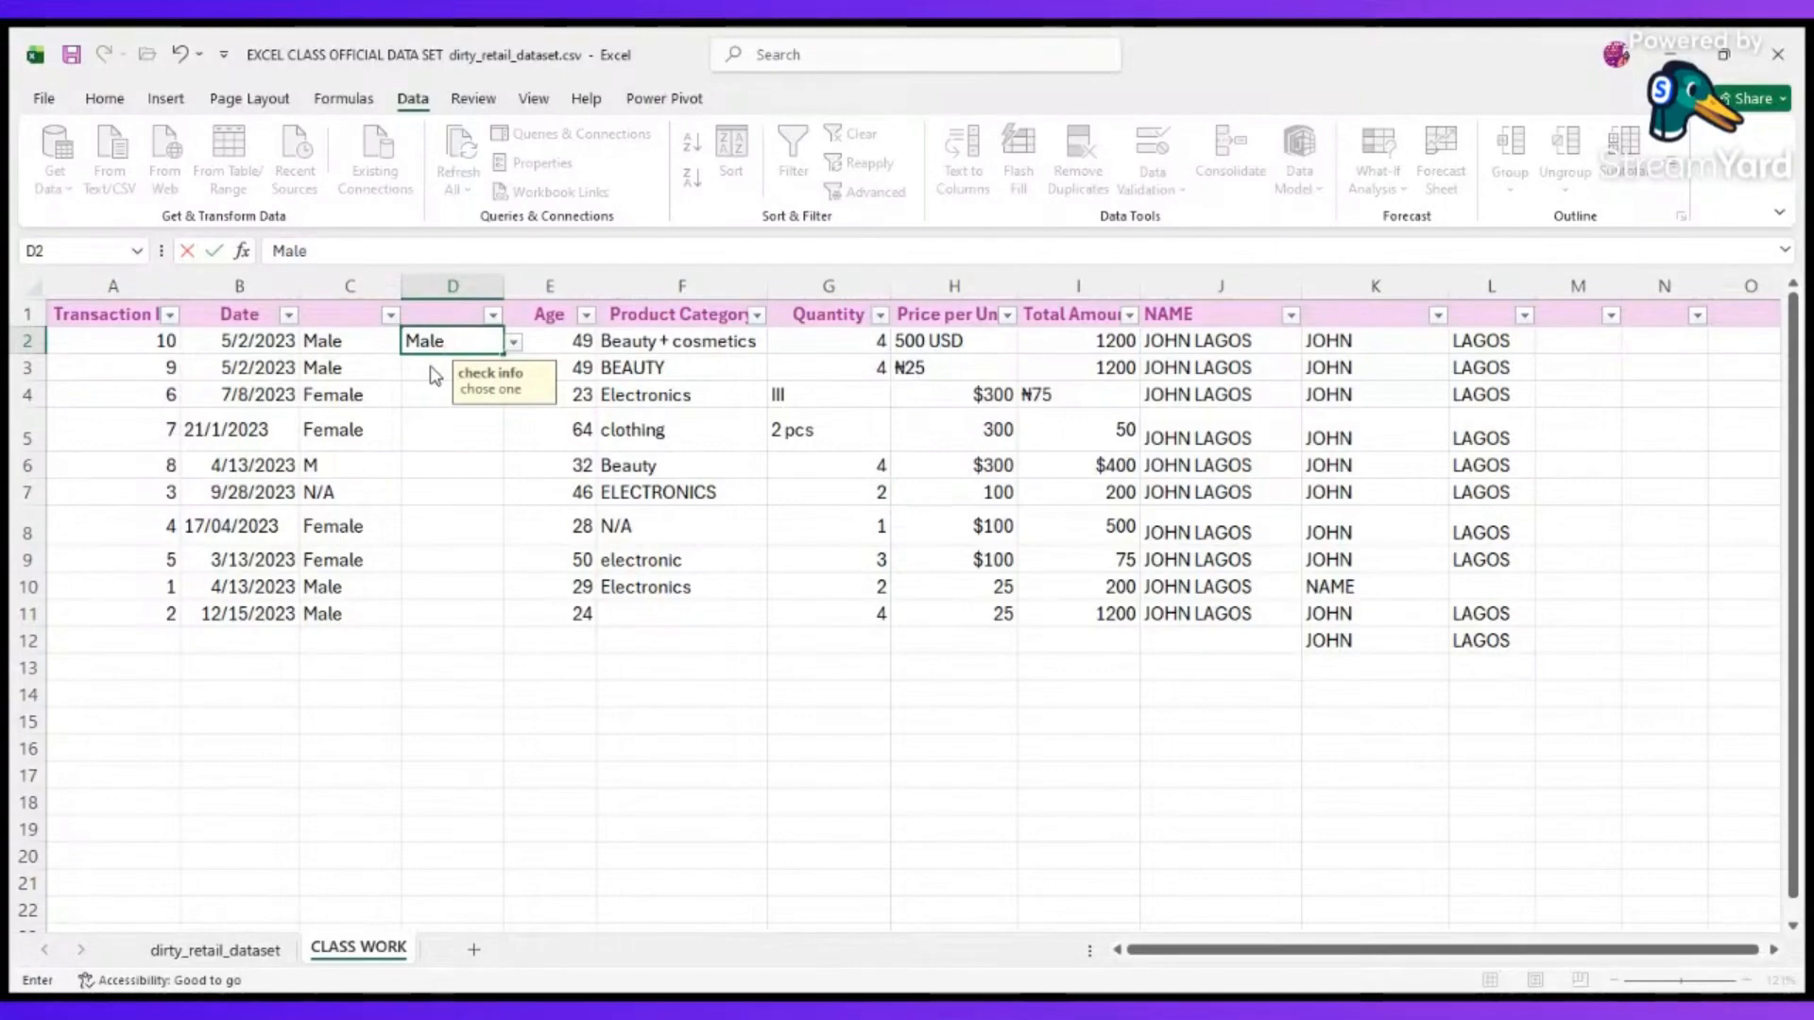
pyautogui.hotkey('ctrl', 'Return')
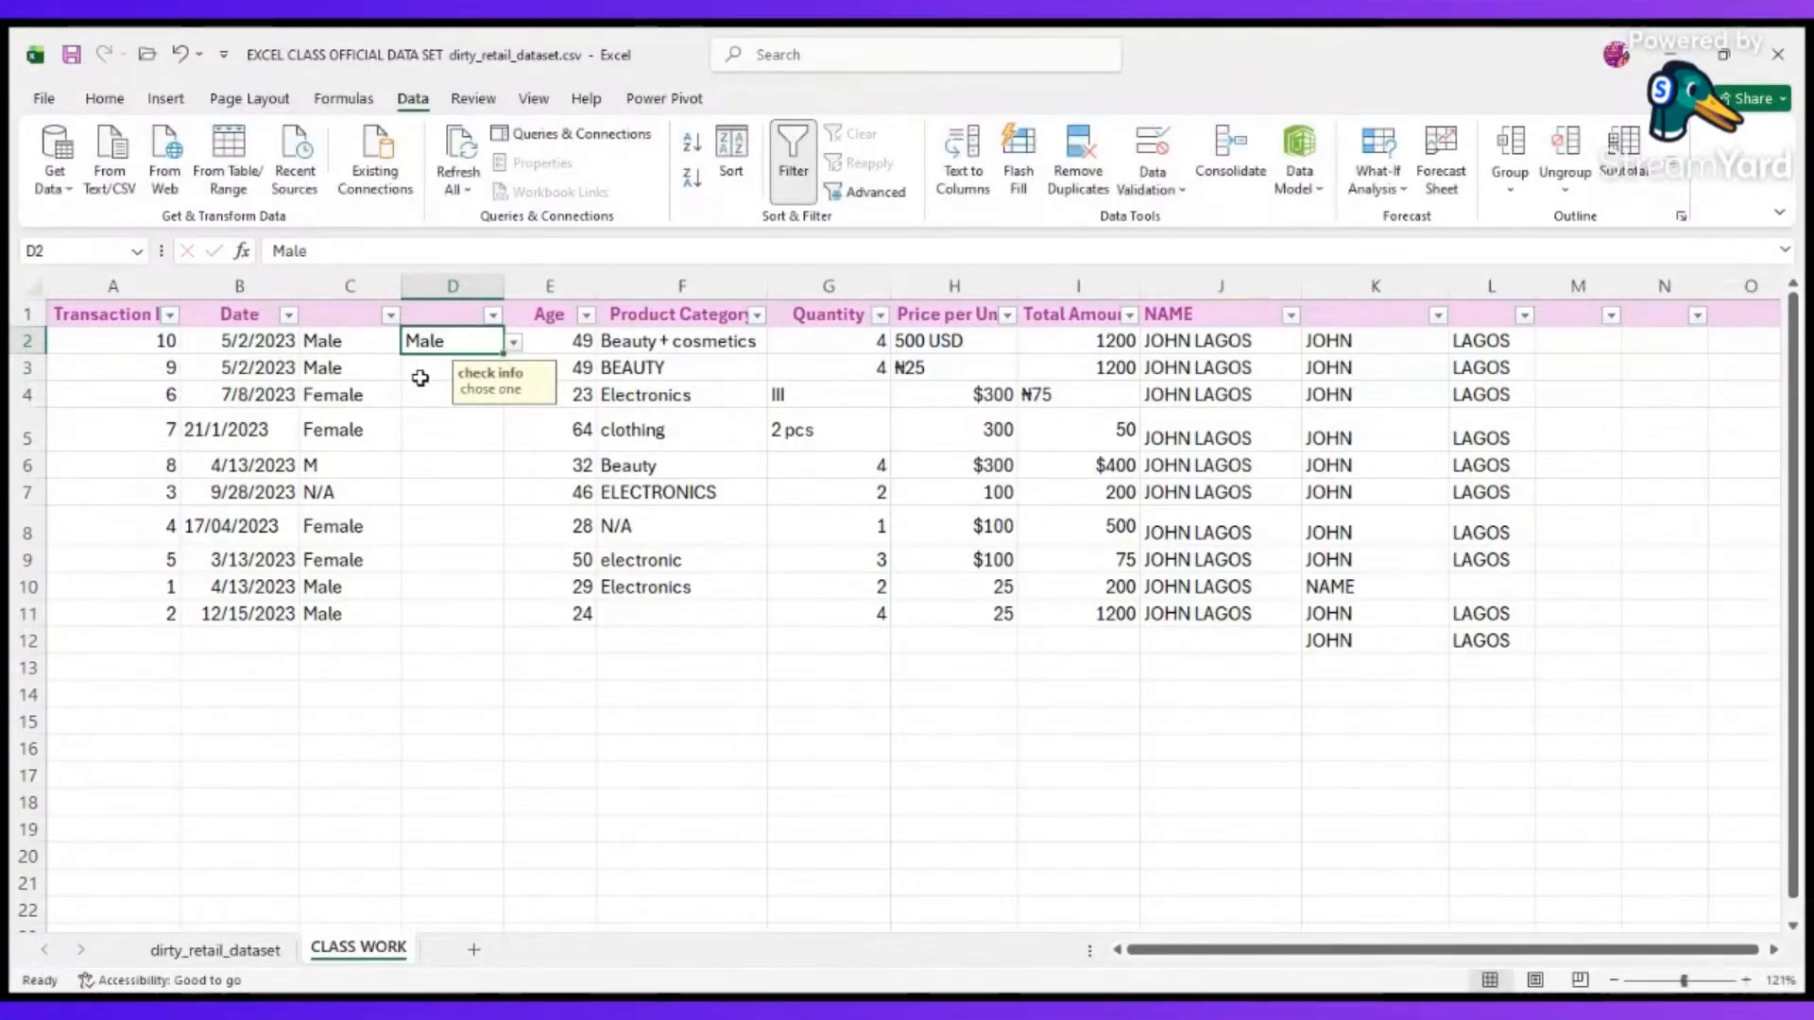
# Test the validation in cell D3 with the misspelled entry Malee, discard it and choose Female from the drop-down list instead.
pyautogui.click(420, 378)
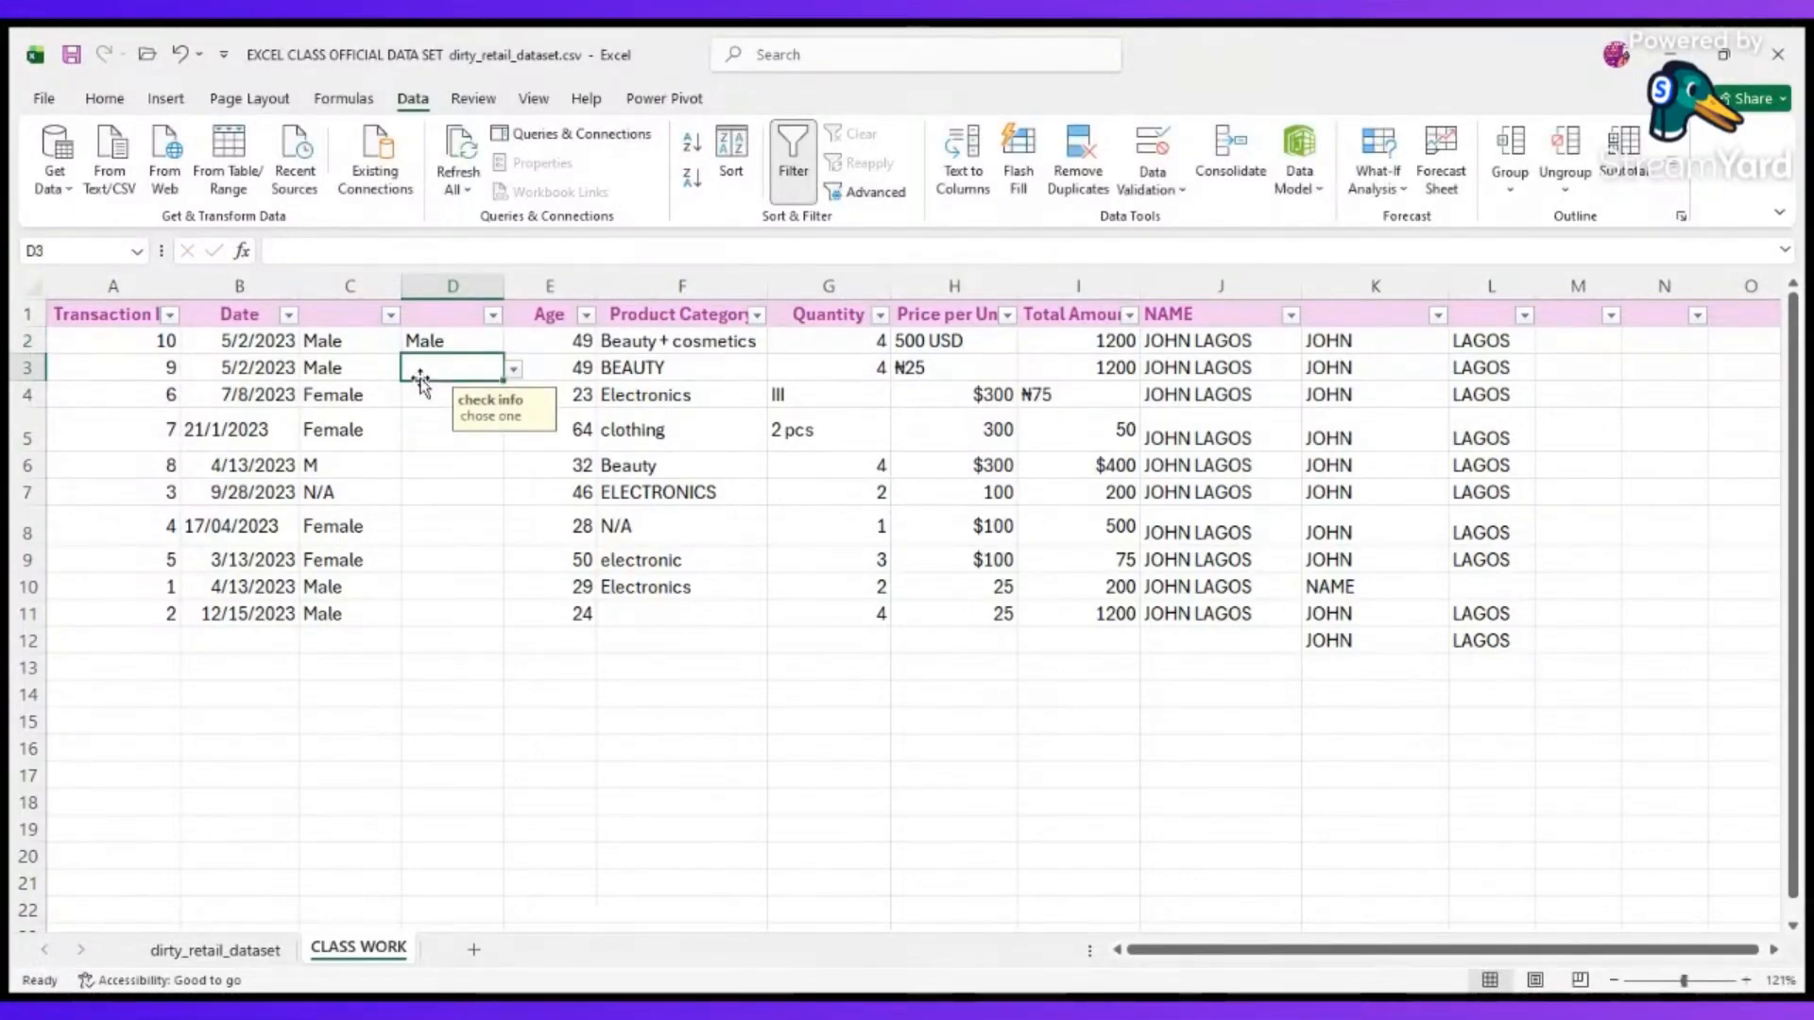
pyautogui.write('Malee')
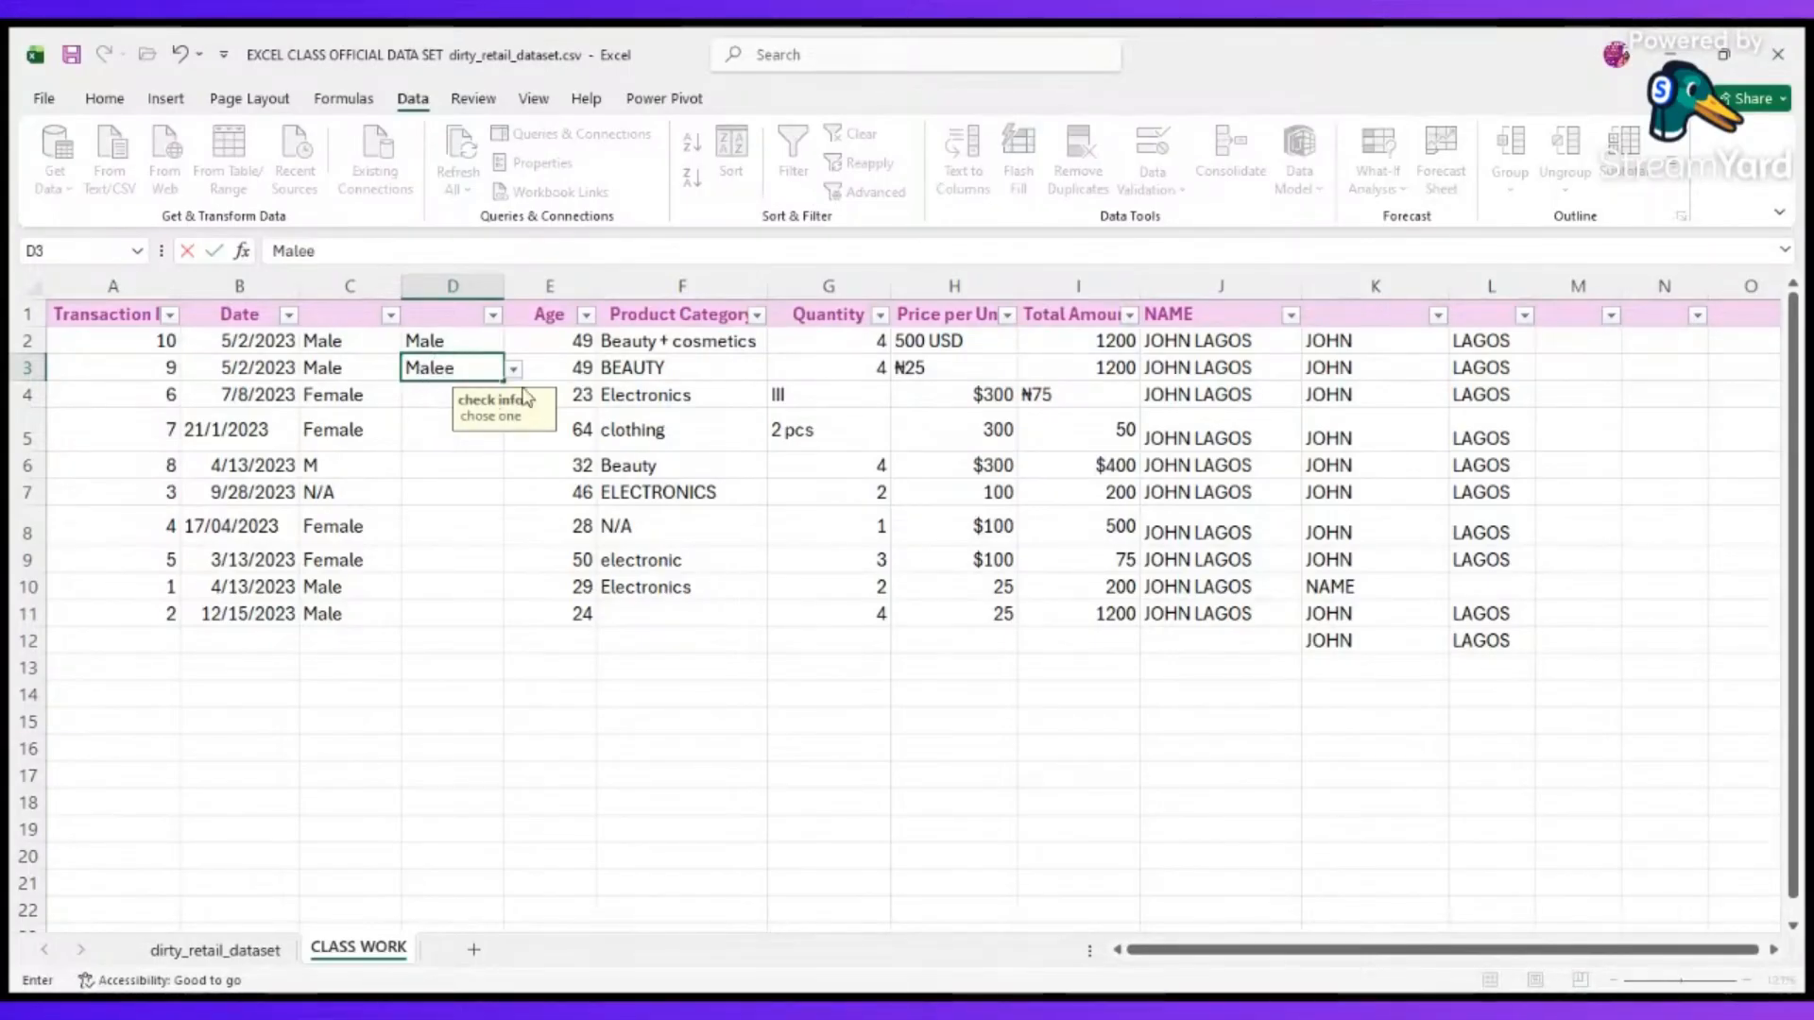
pyautogui.click(442, 403)
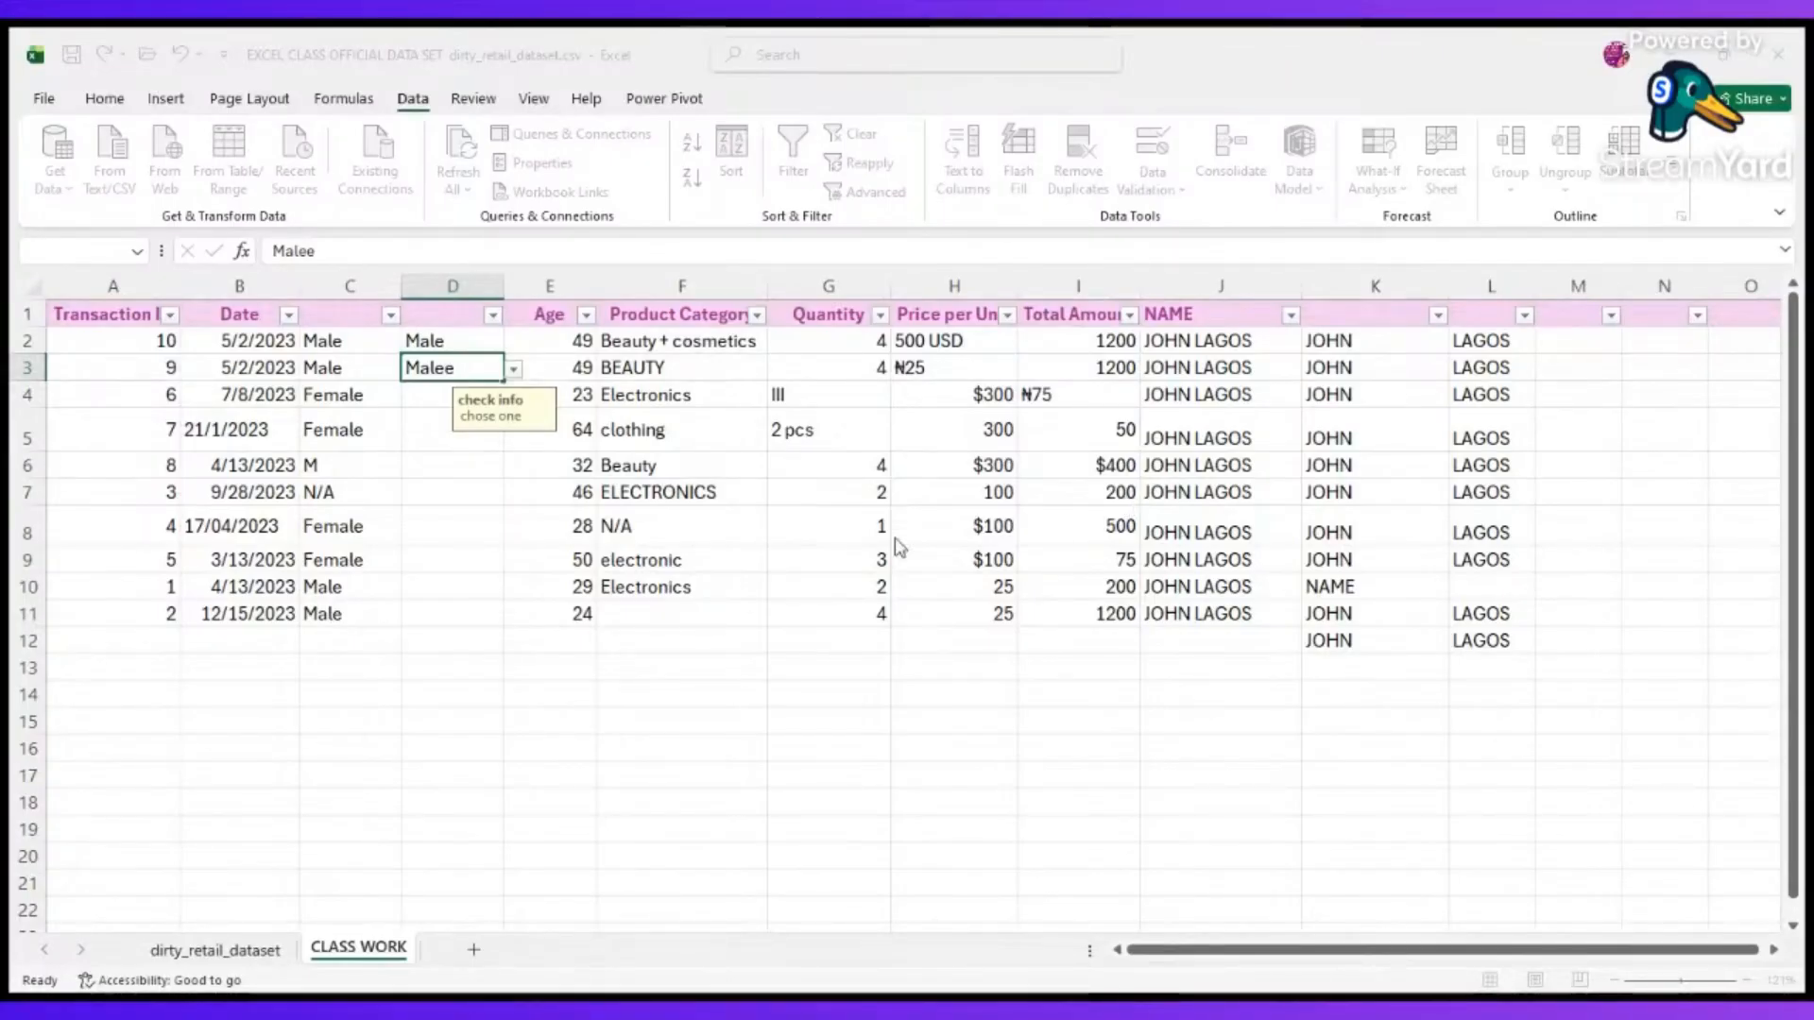
pyautogui.press('Escape')
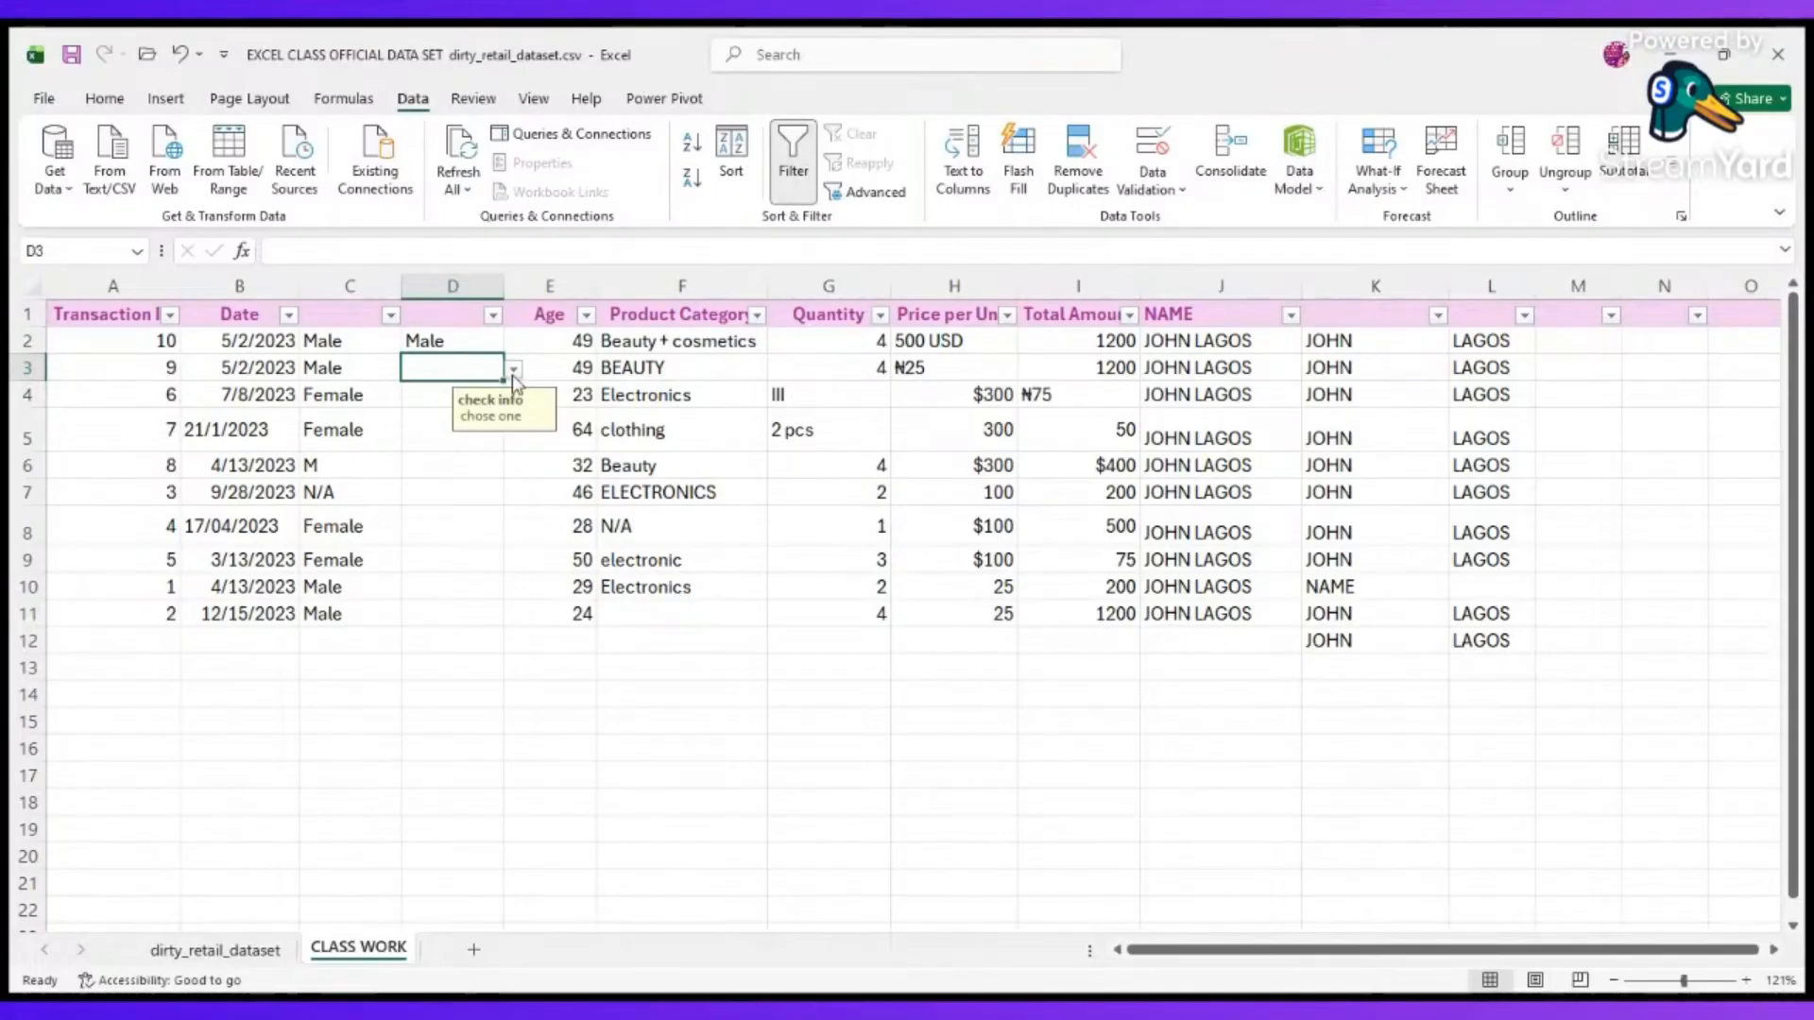
pyautogui.click(489, 421)
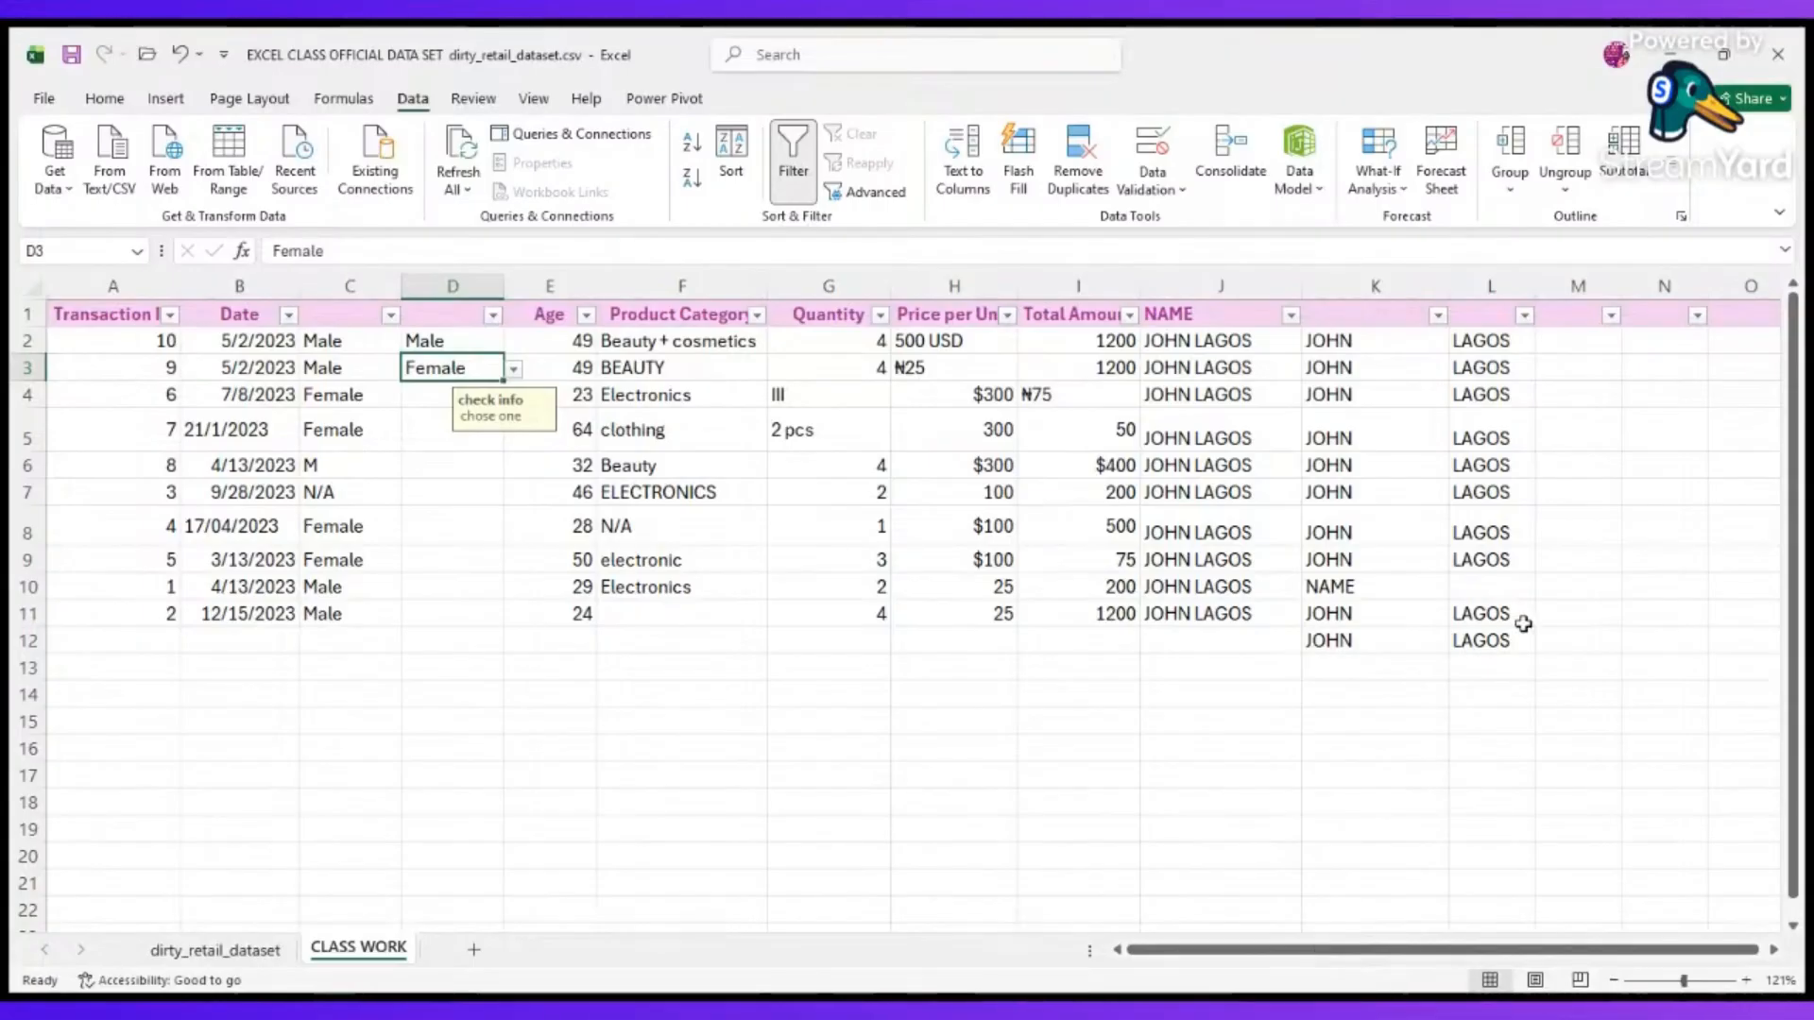
# Open the Remove Duplicates command for the entire CLASS WORK sheet.
pyautogui.click(29, 287)
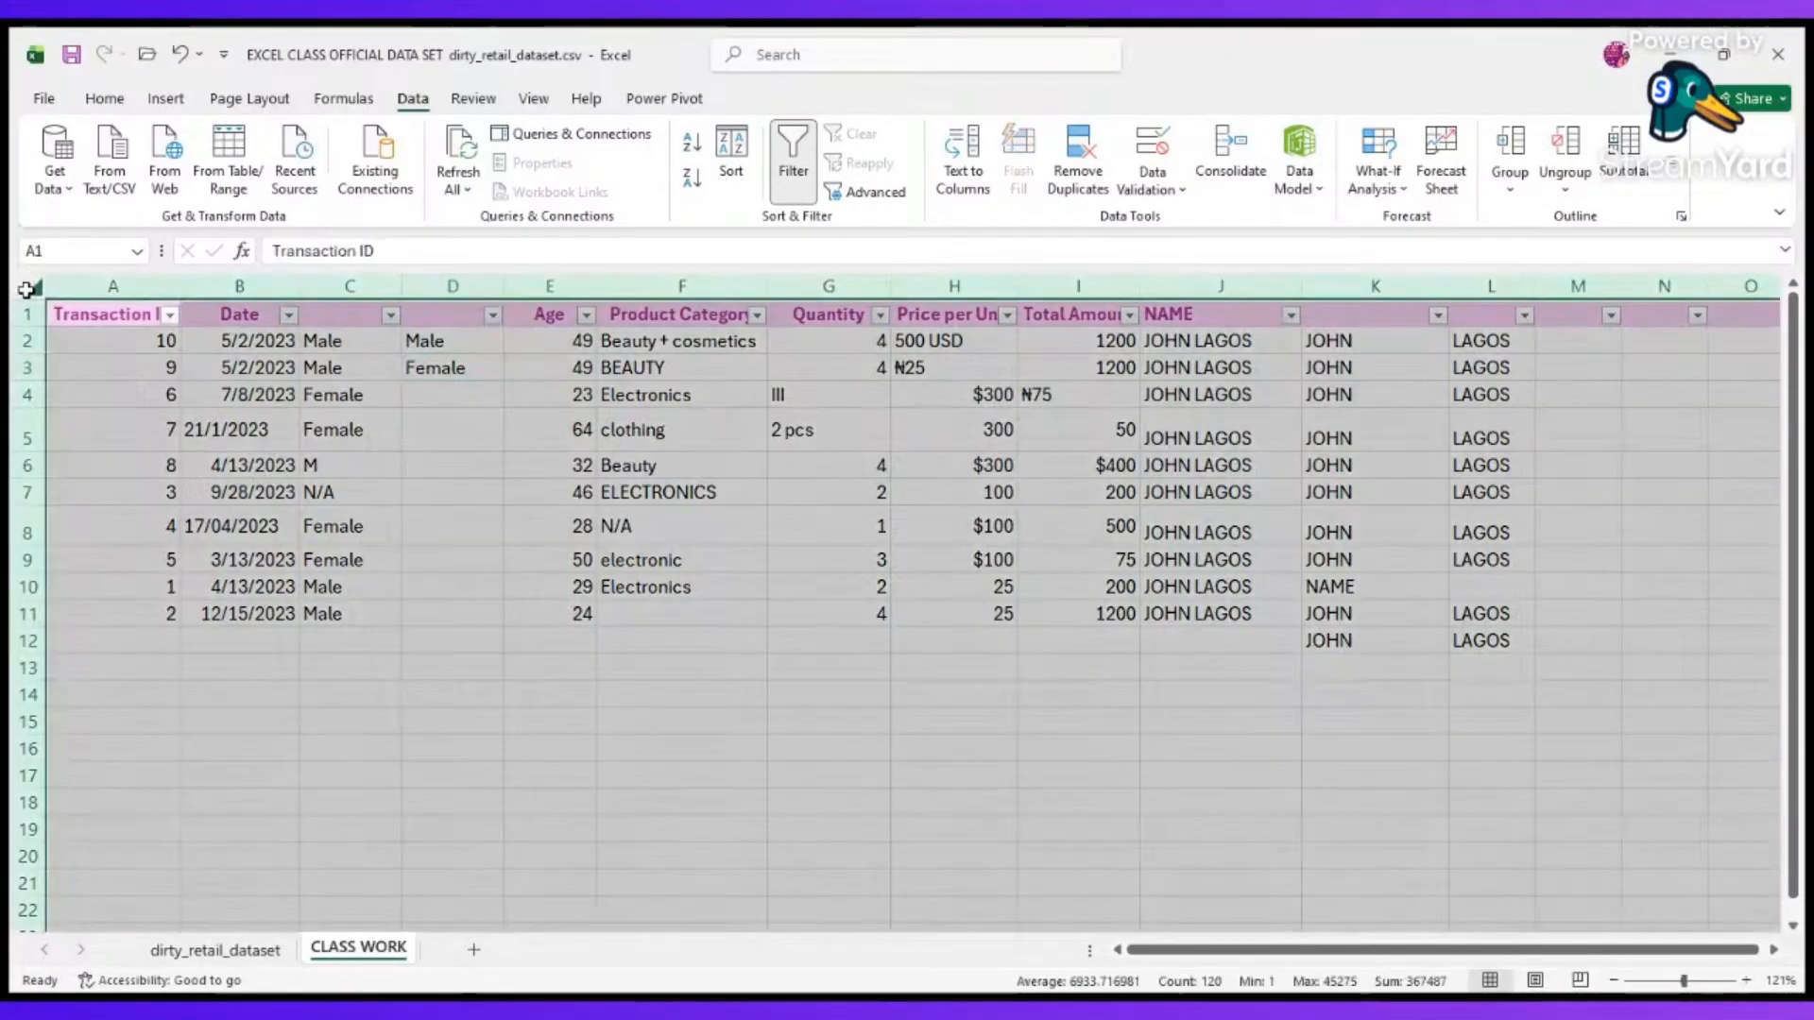
pyautogui.click(185, 499)
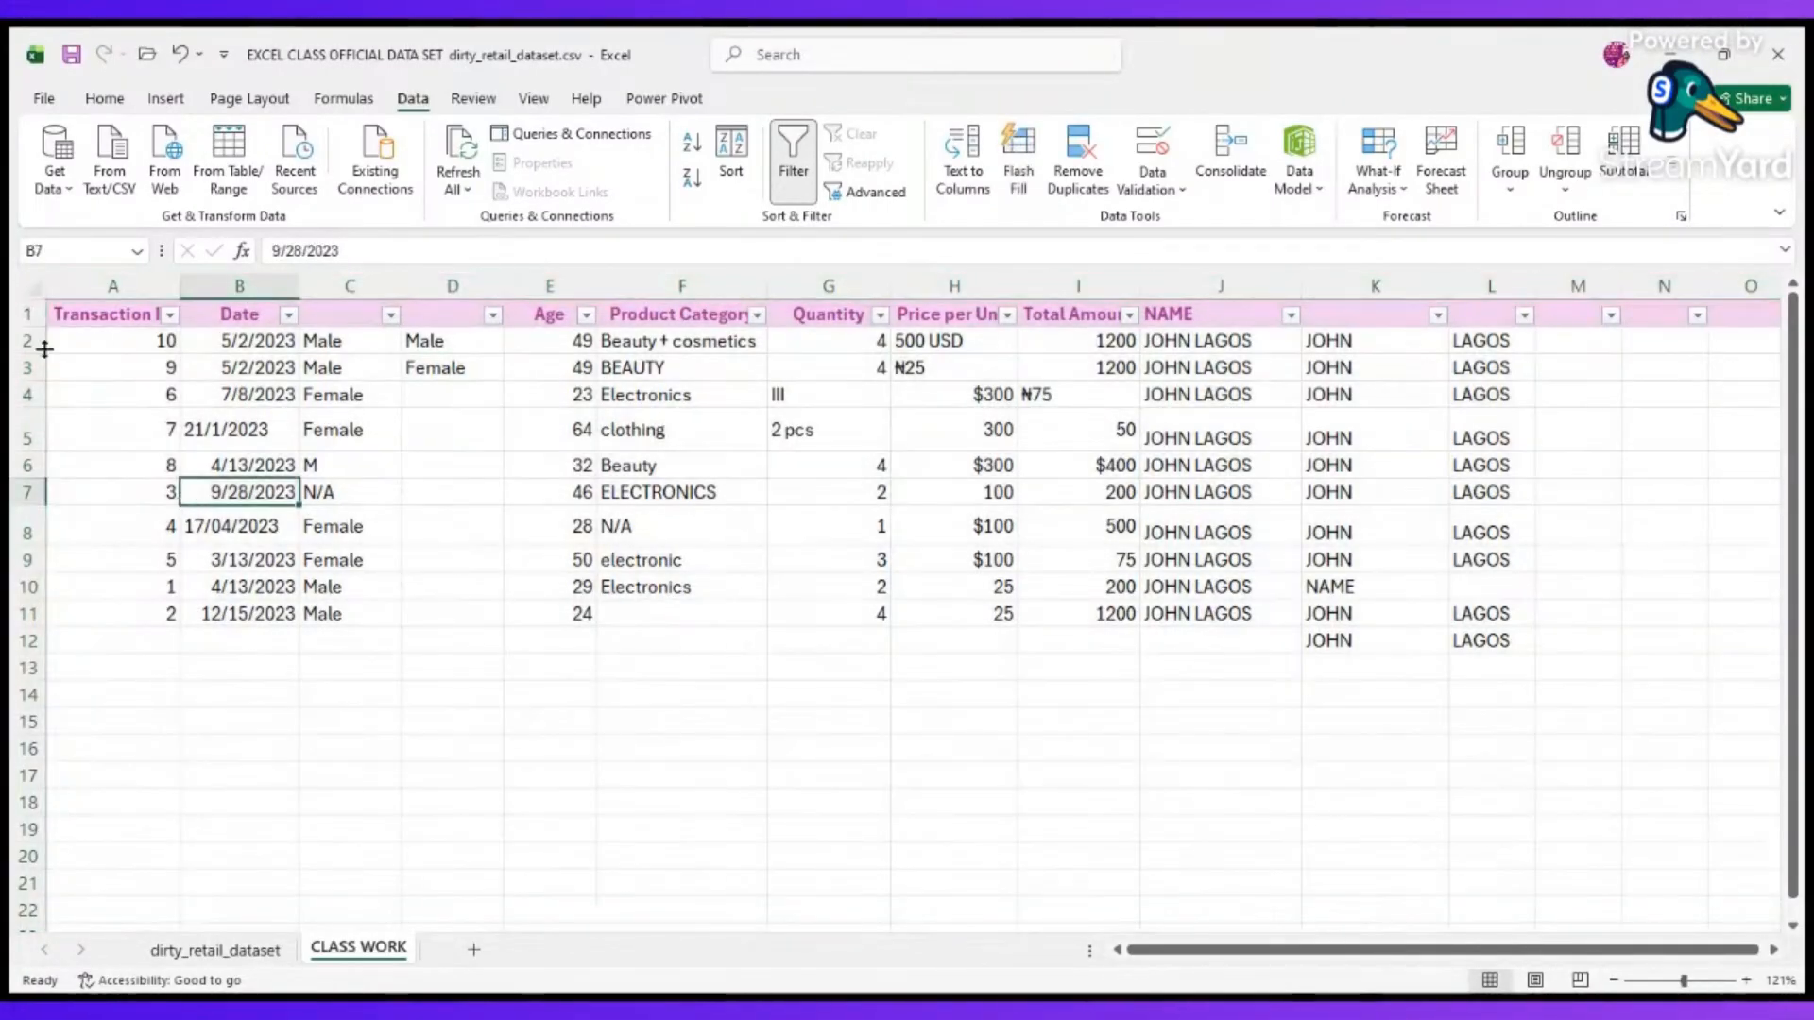
pyautogui.click(14, 291)
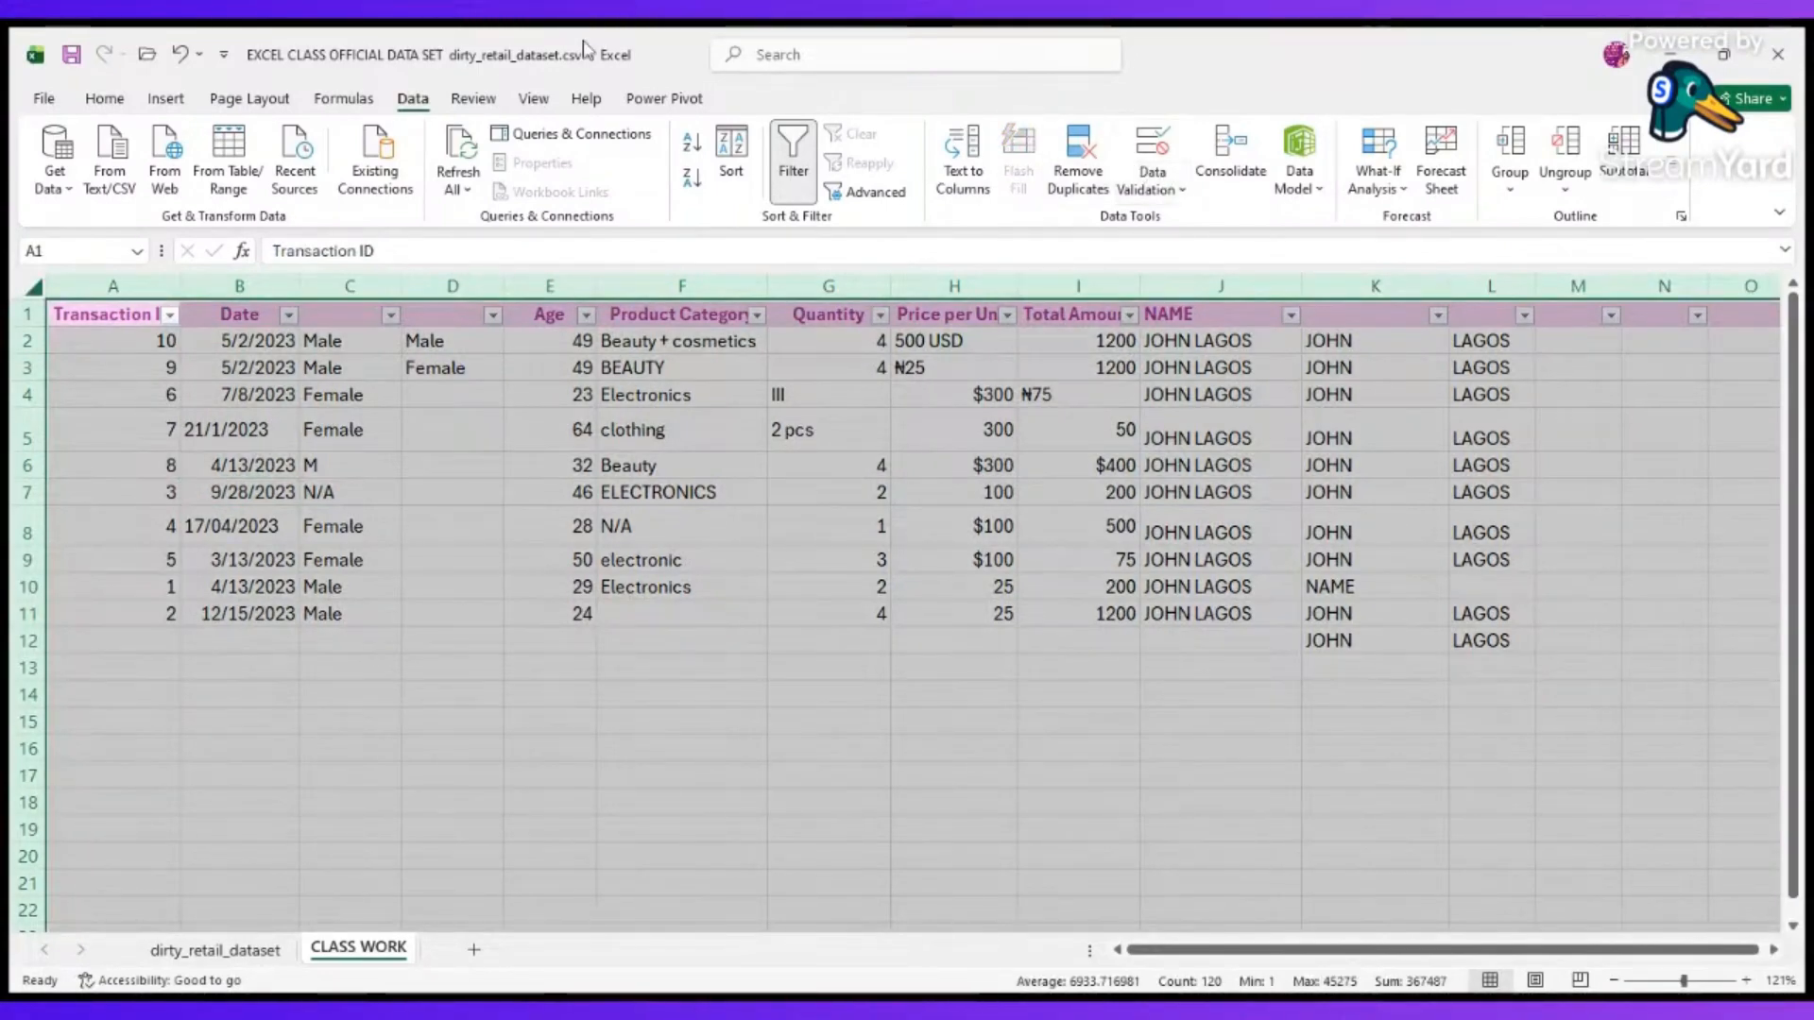
pyautogui.click(1077, 182)
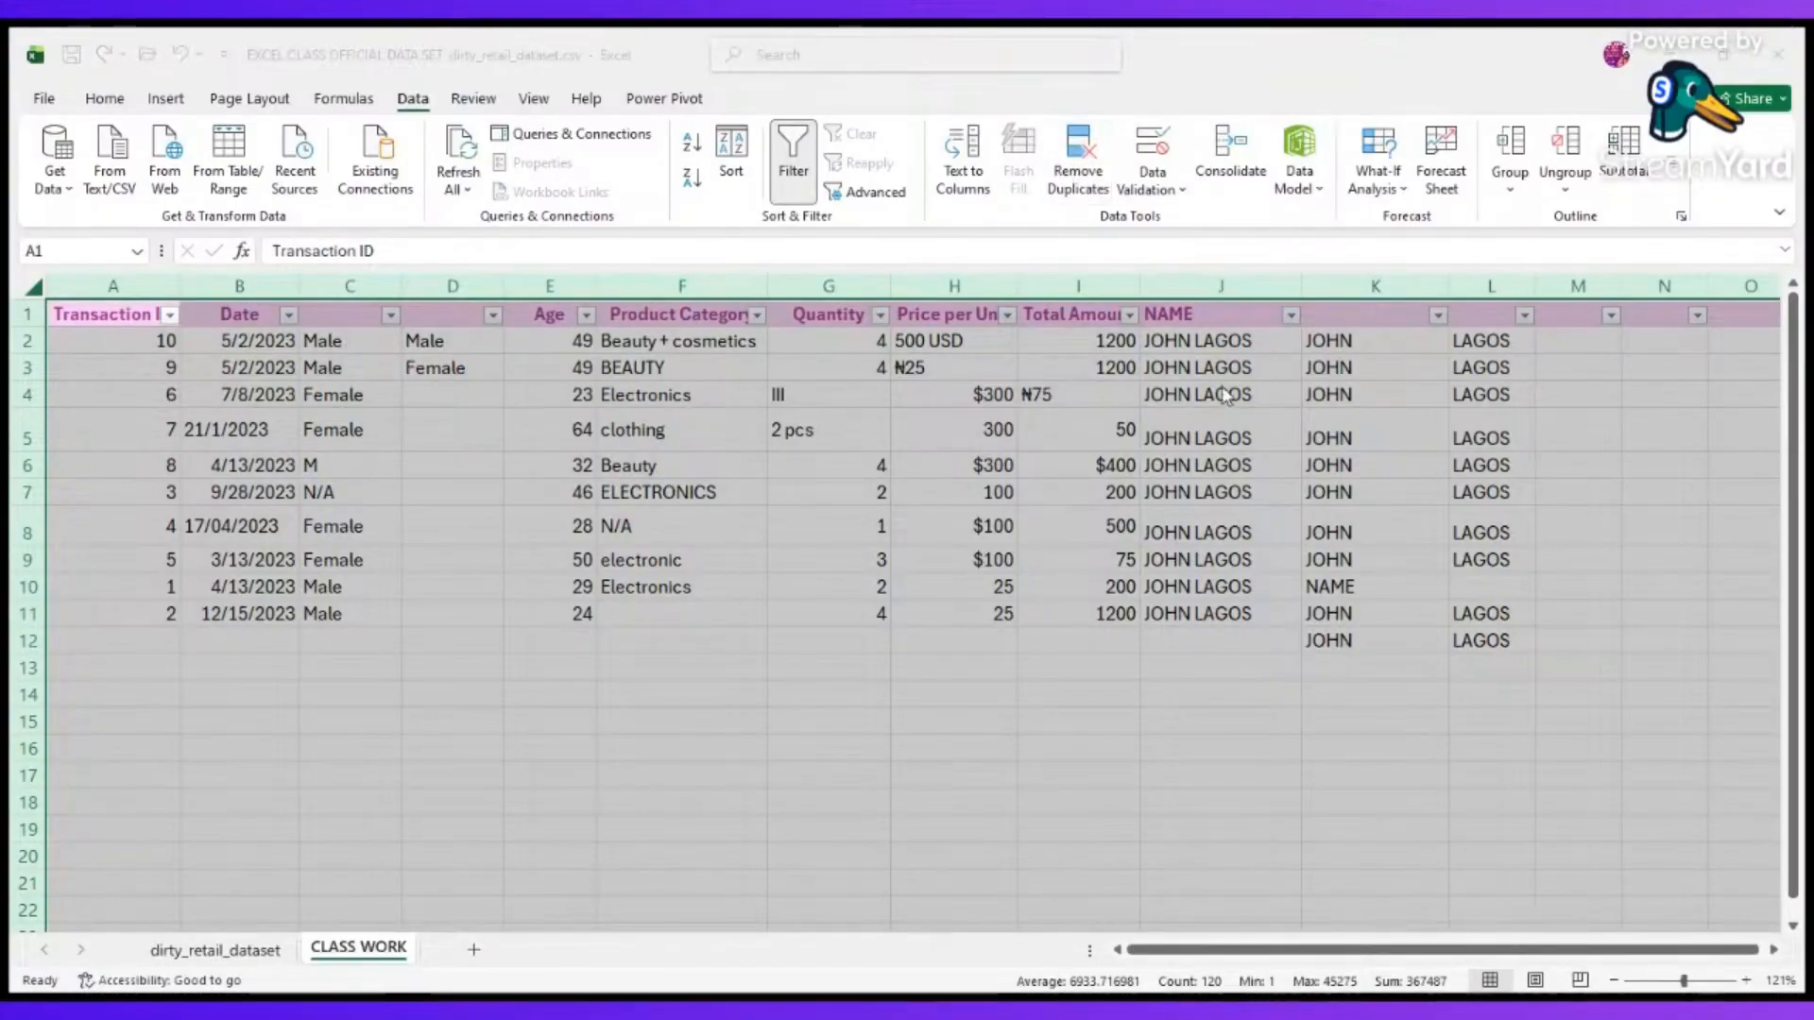